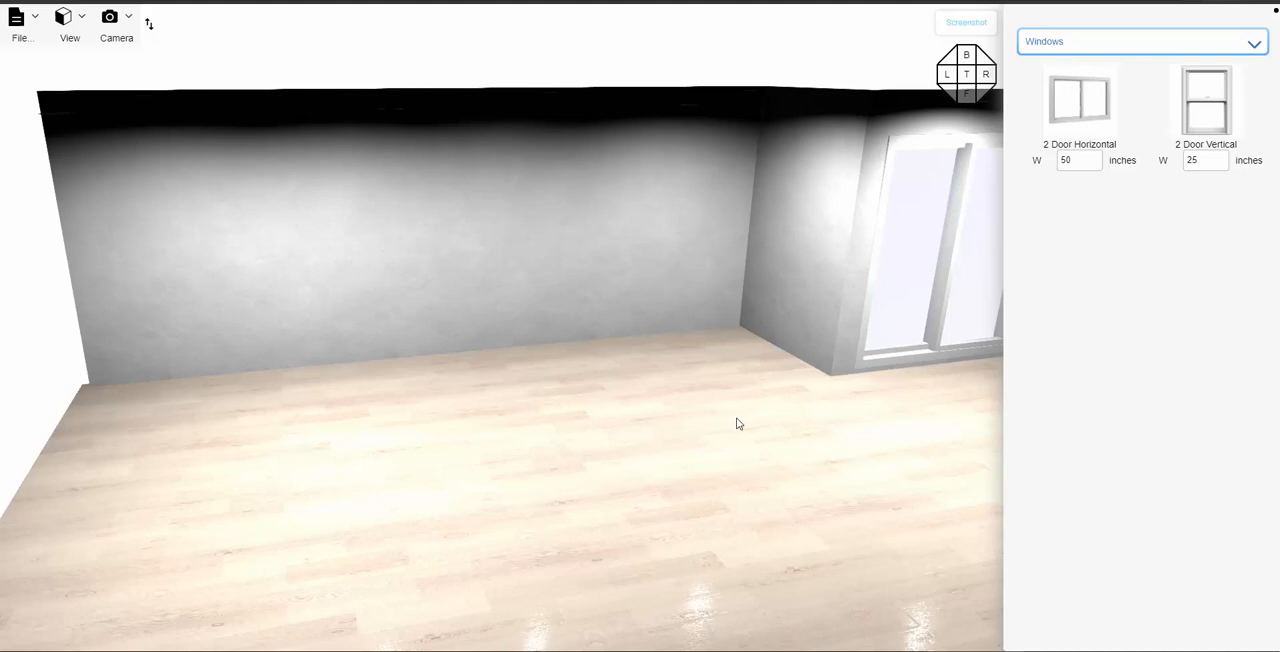
- Place a 25-inch-wide 2 Door Vertical window high on the long back wall, near the corner beside the large glazed opening
left_click_drag(737, 418, 663, 432)
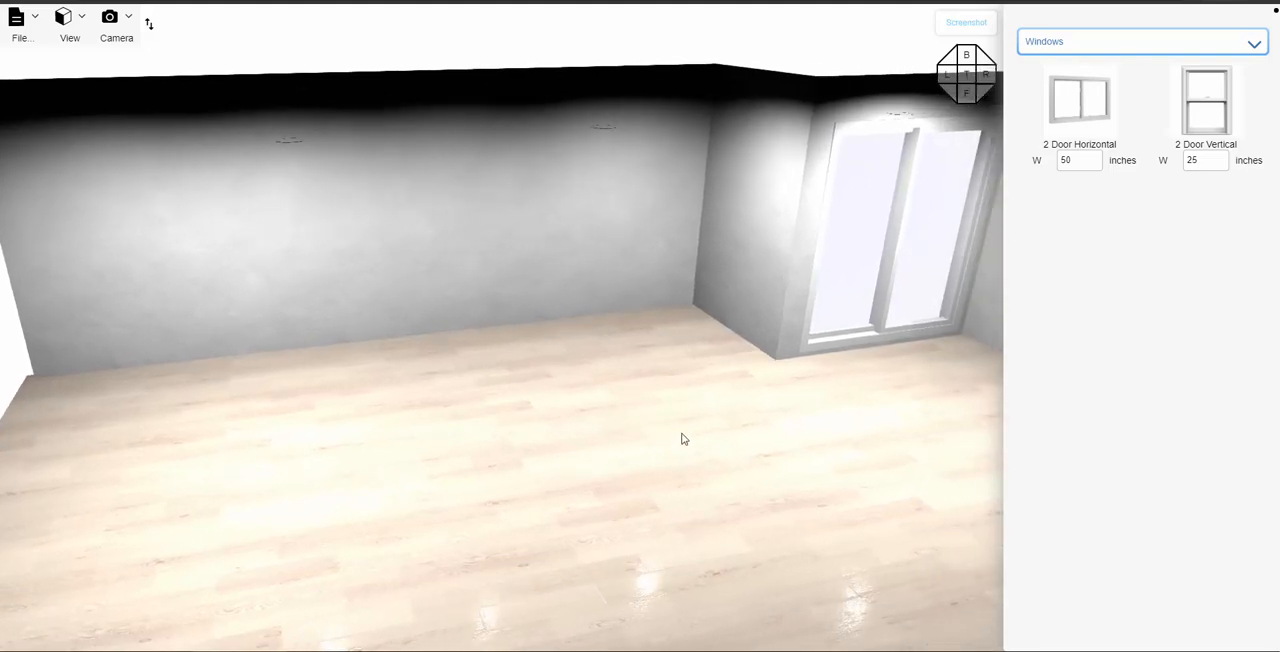
left_click_drag(667, 449, 668, 438)
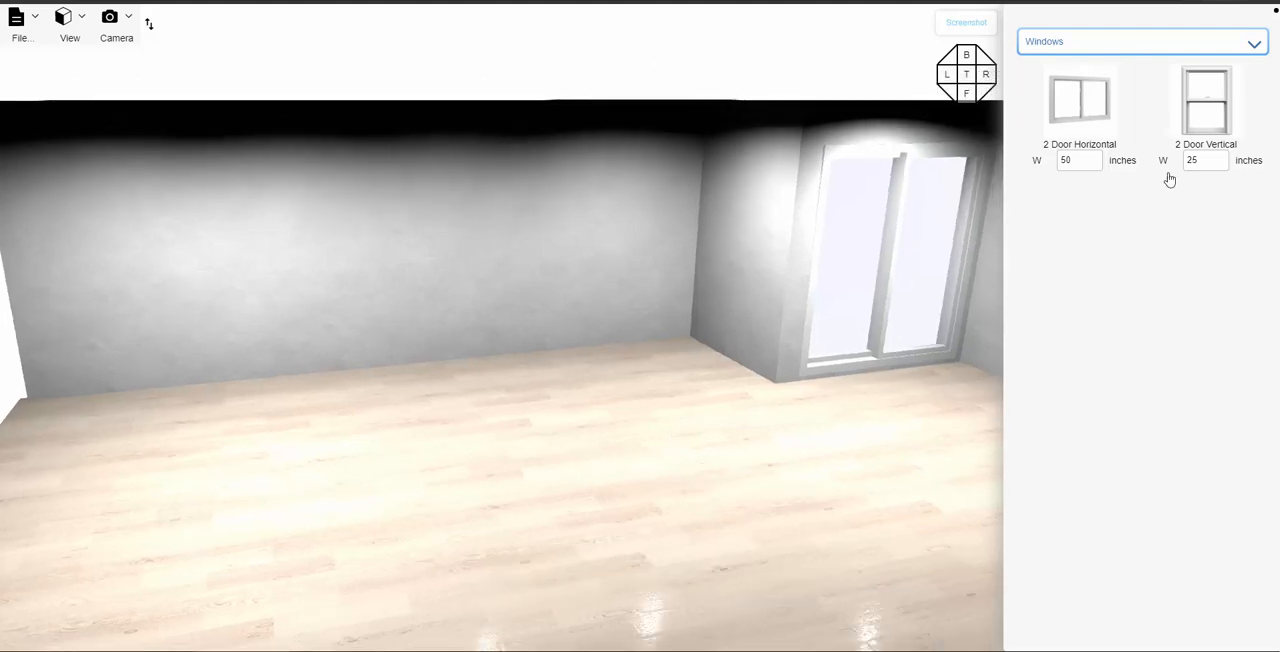
left_click_drag(795, 411, 748, 405)
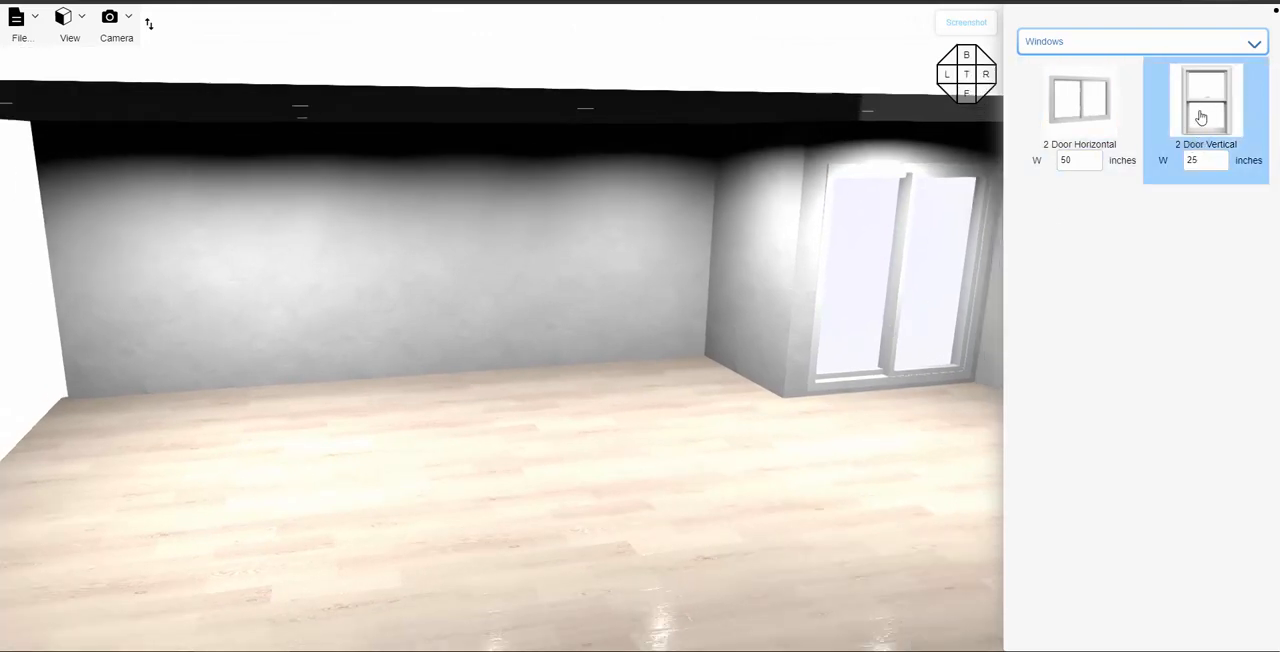
left_click_drag(1203, 114, 598, 186)
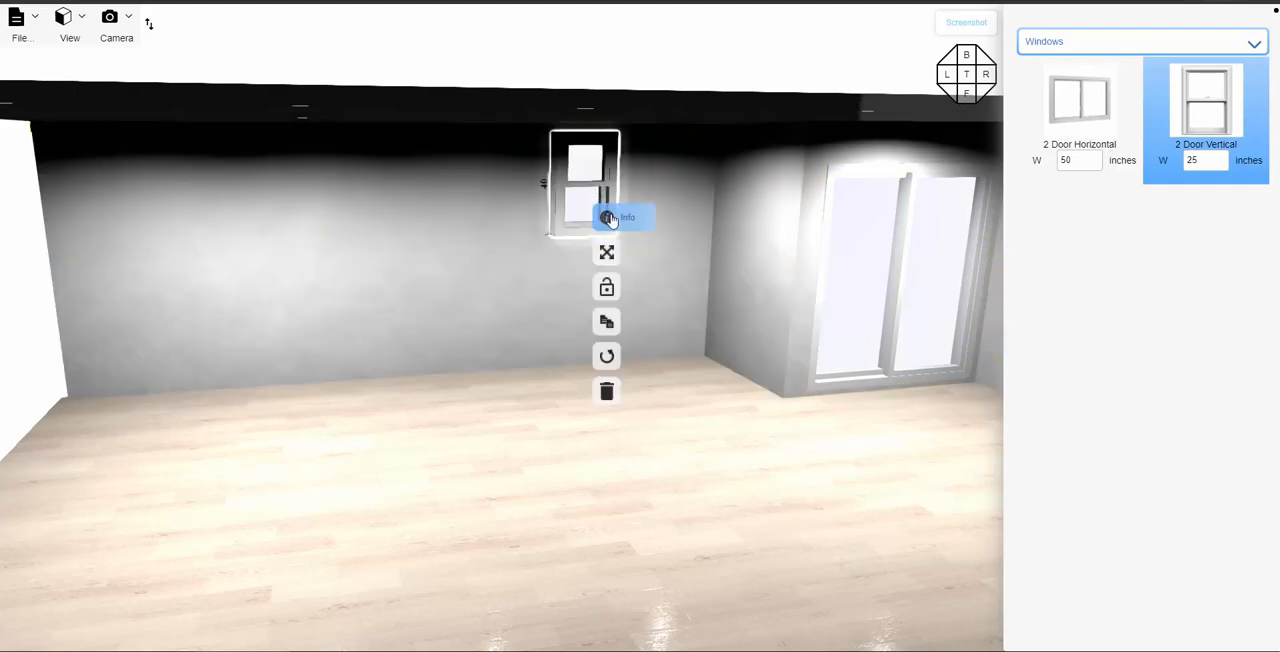
- Set the window's edge distance from the right end of the wall to 60 inches
left_click(609, 219)
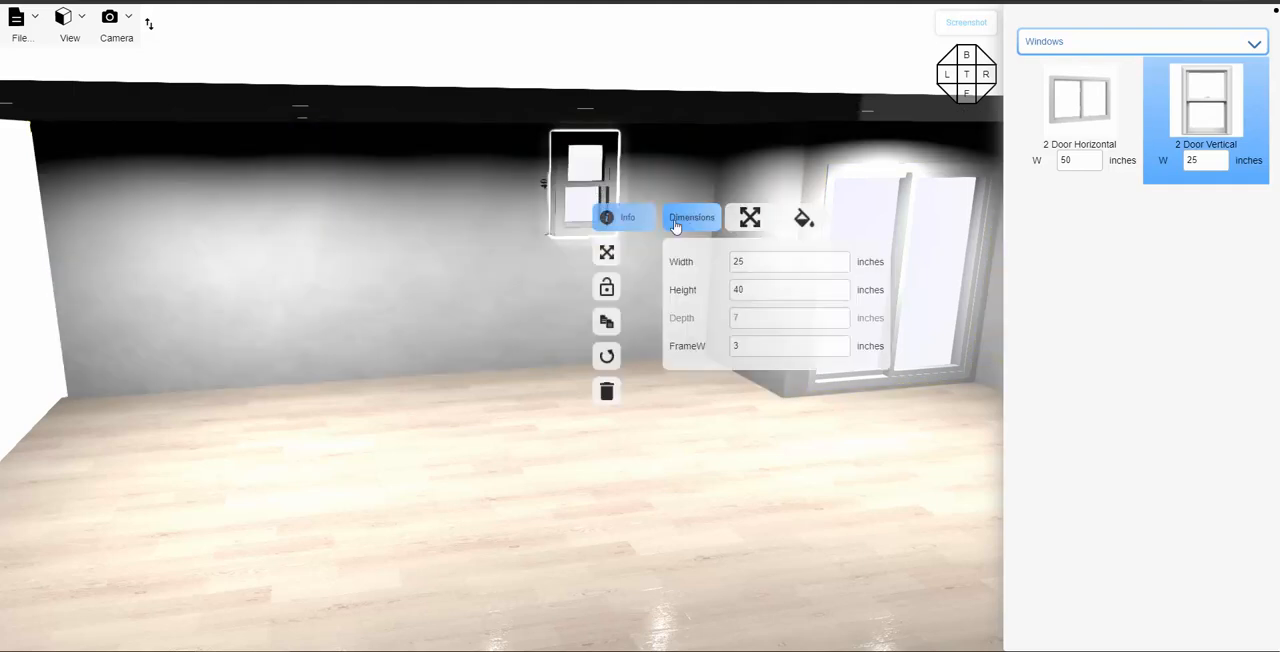
left_click(750, 217)
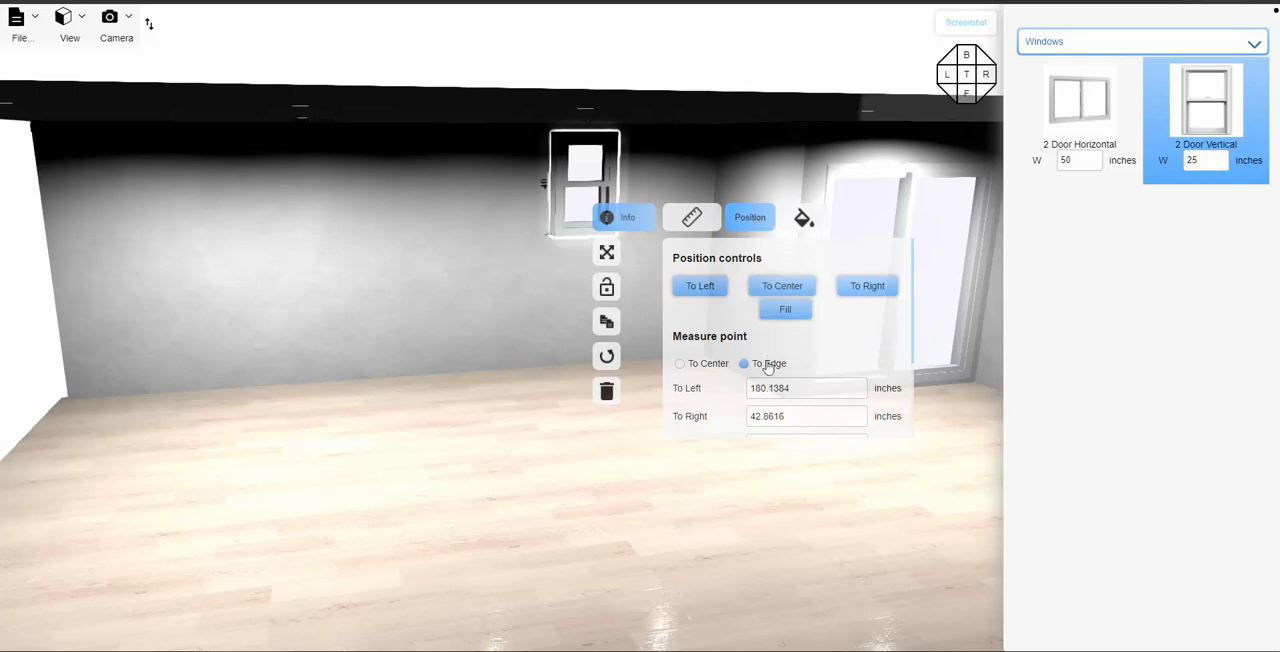
scroll(767, 360, "down", 1)
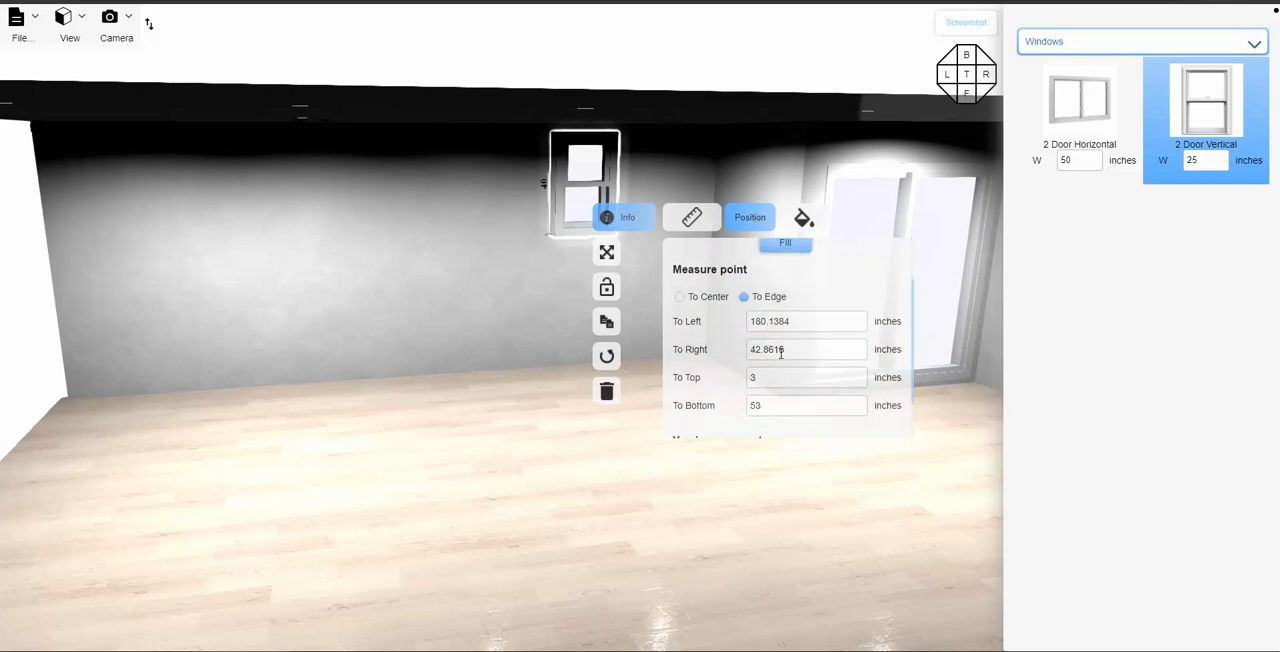
left_click_drag(781, 352, 743, 357)
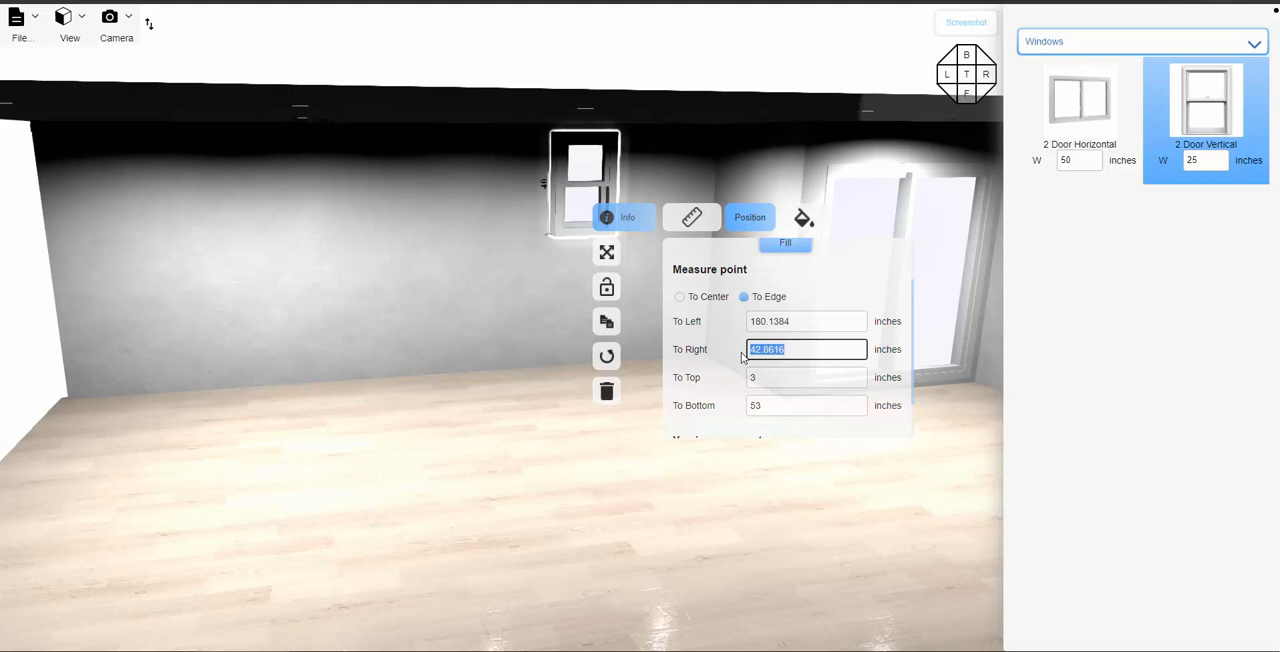
type("60")
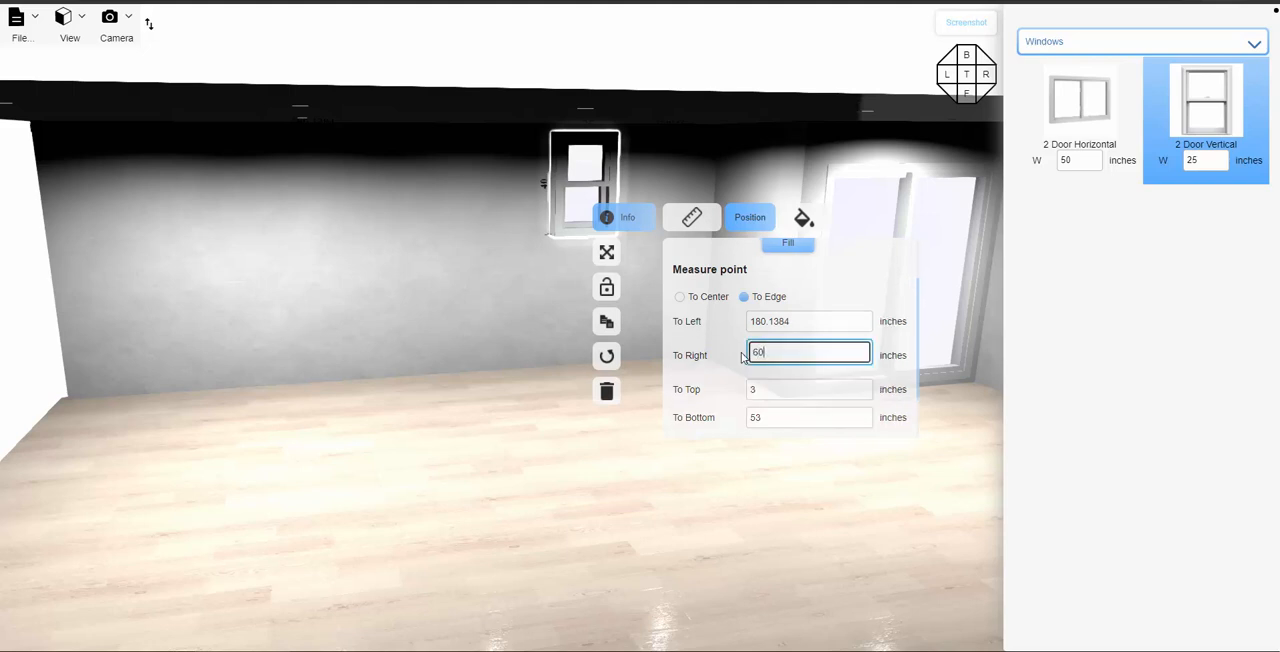
key("Return")
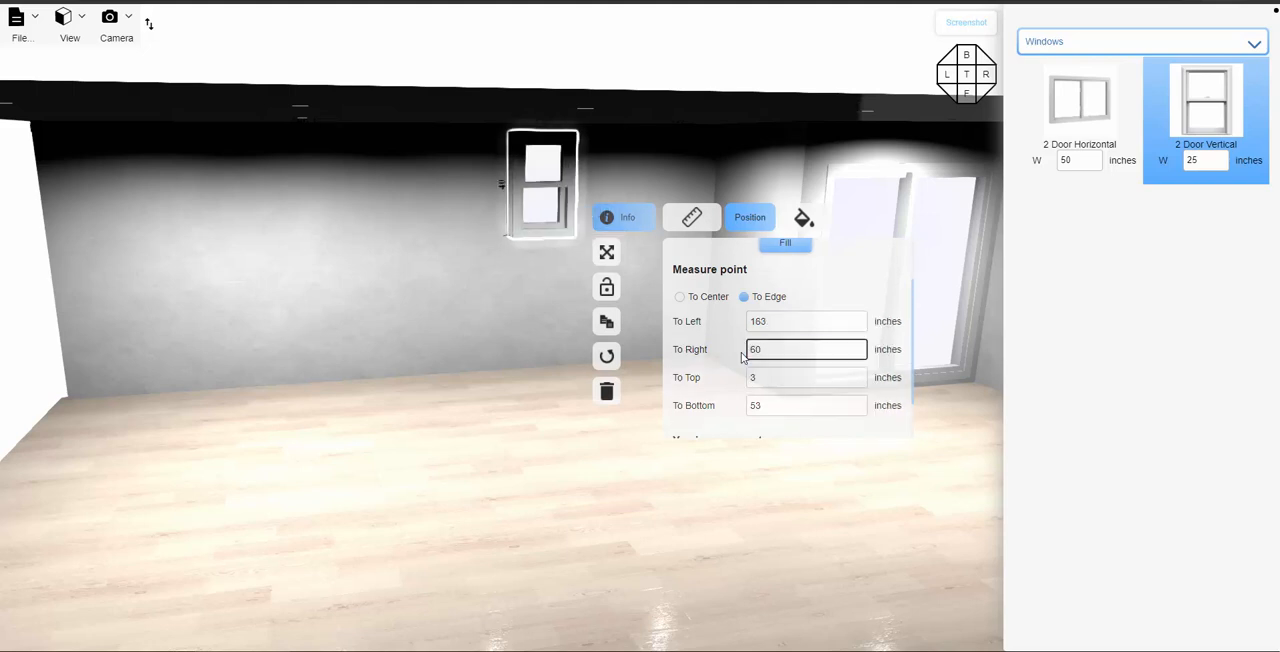
- Duplicate the window to its left on the same wall and set the copy's right edge distance to 127 inches
left_click(607, 318)
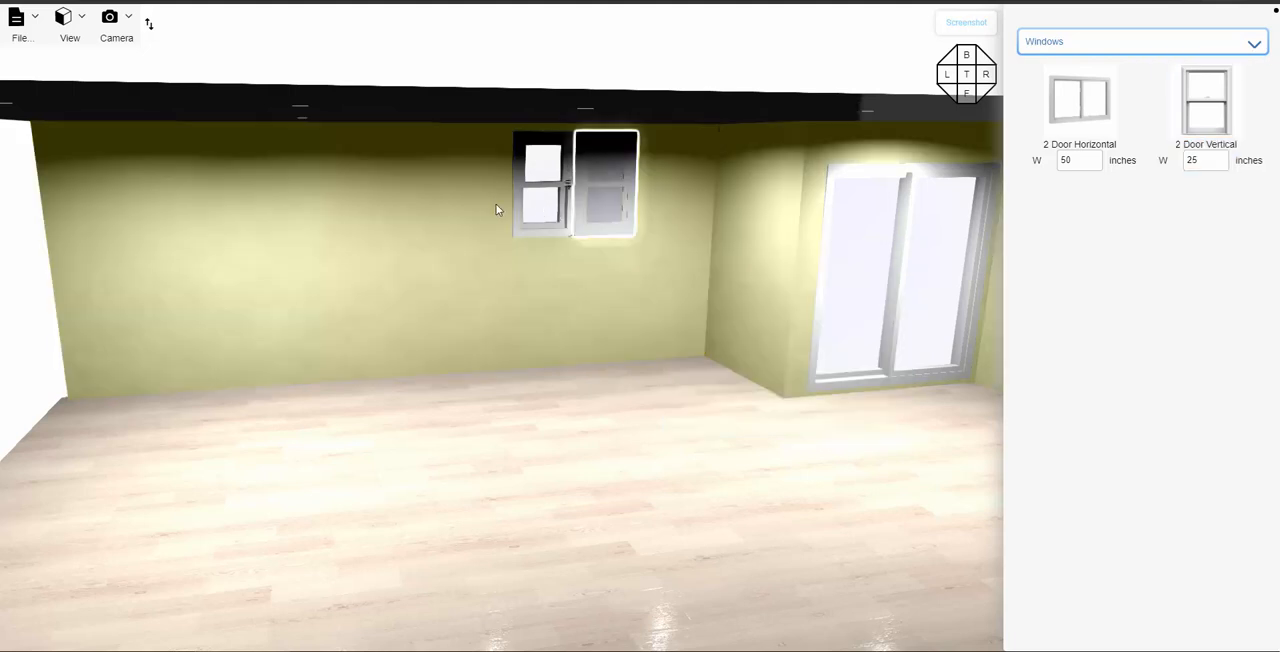
left_click(398, 206)
left_click(418, 227)
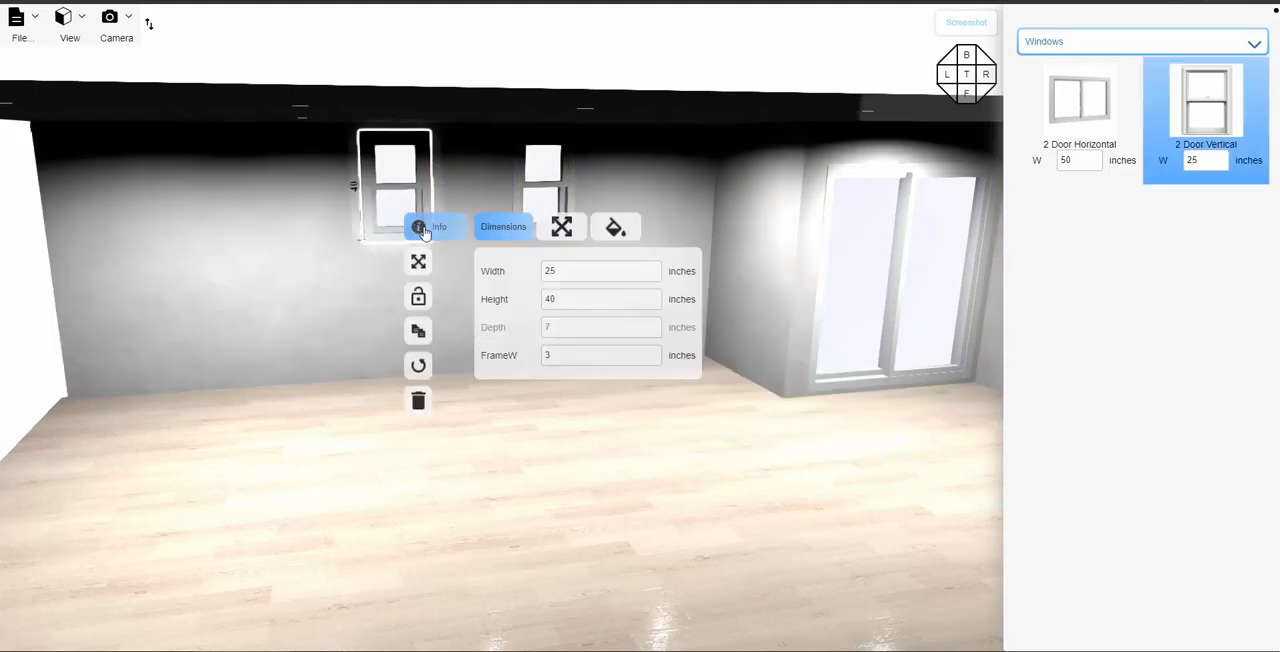
left_click(568, 237)
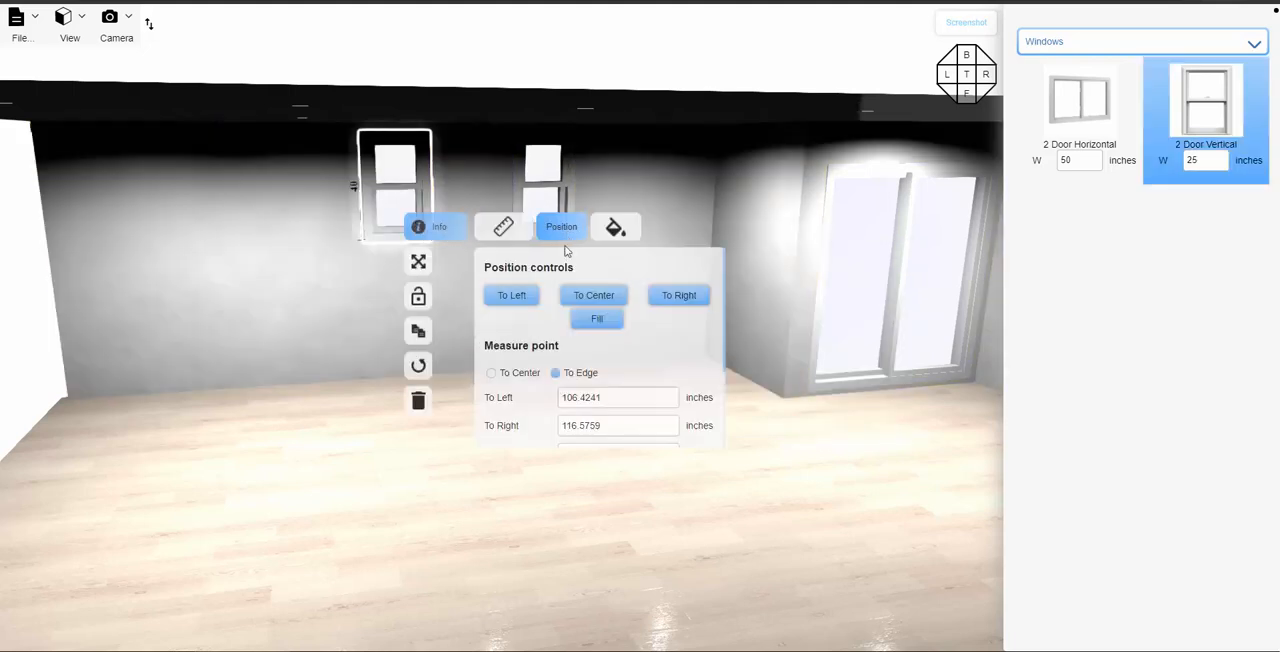
scroll(594, 393, "down", 1)
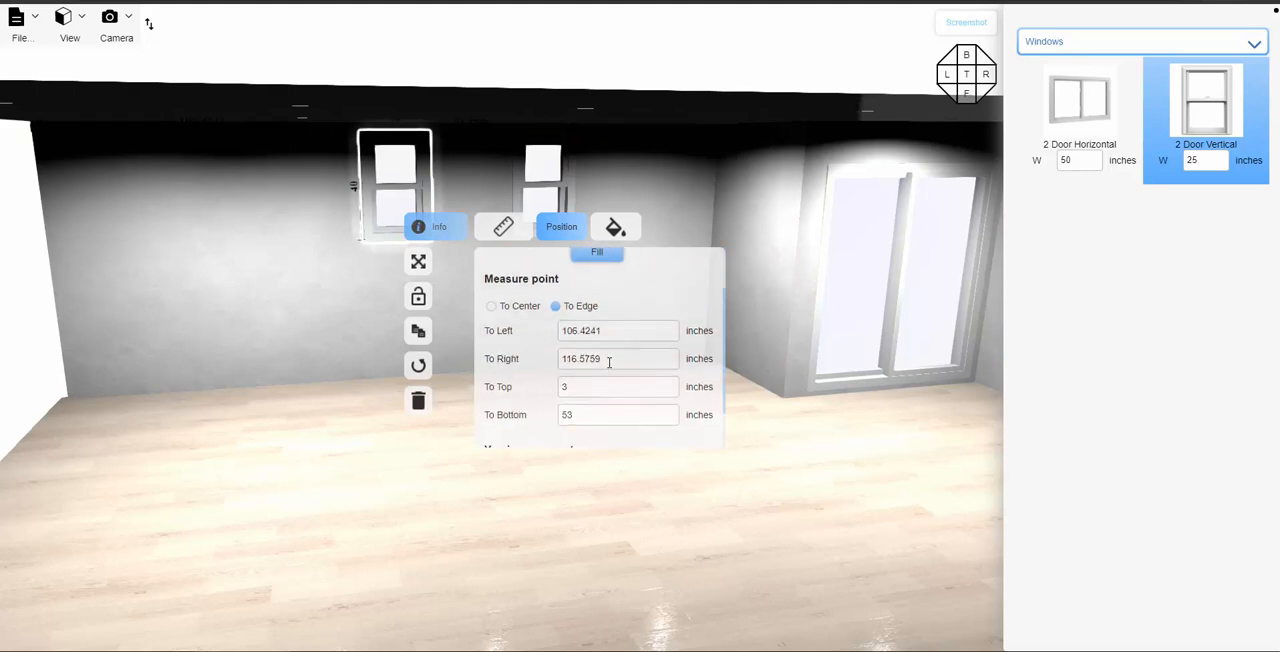
left_click_drag(609, 362, 560, 358)
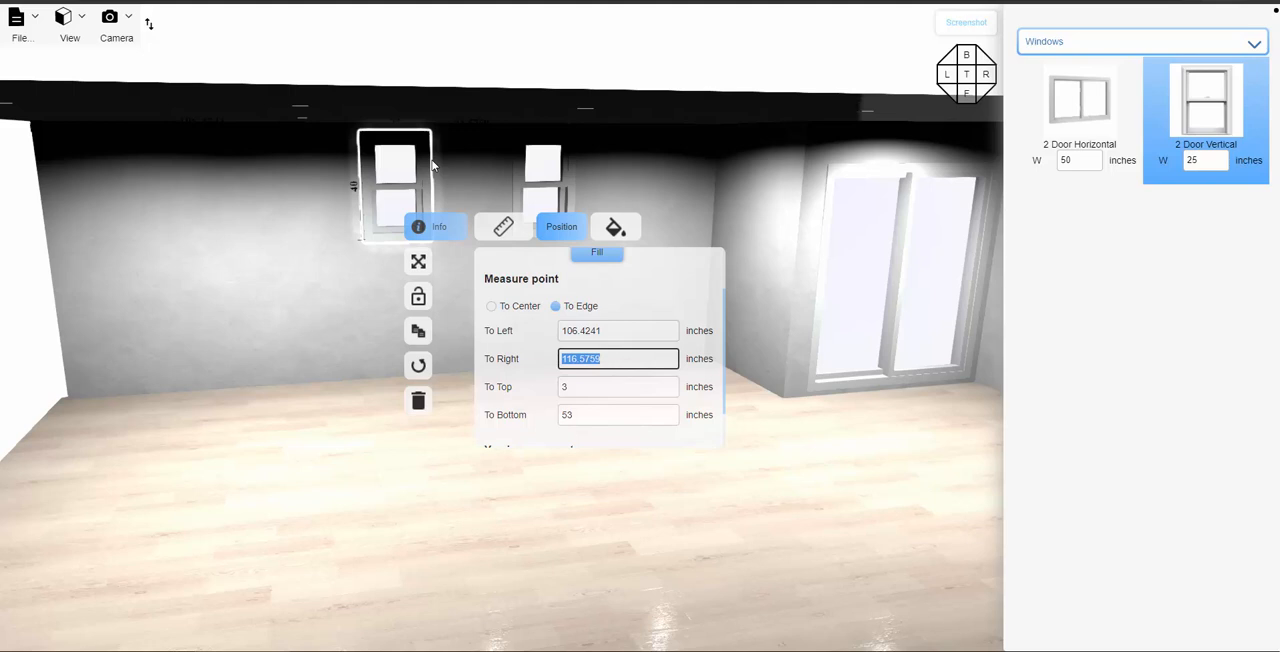
type("127")
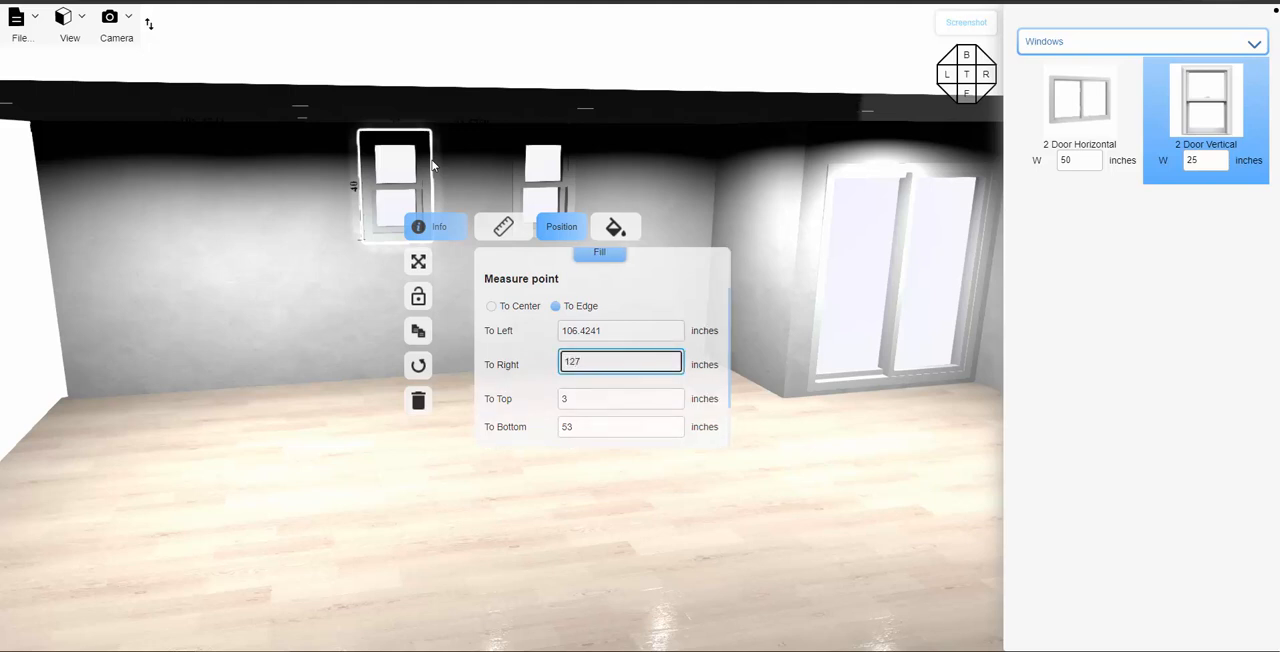
key("Return")
left_click(344, 313)
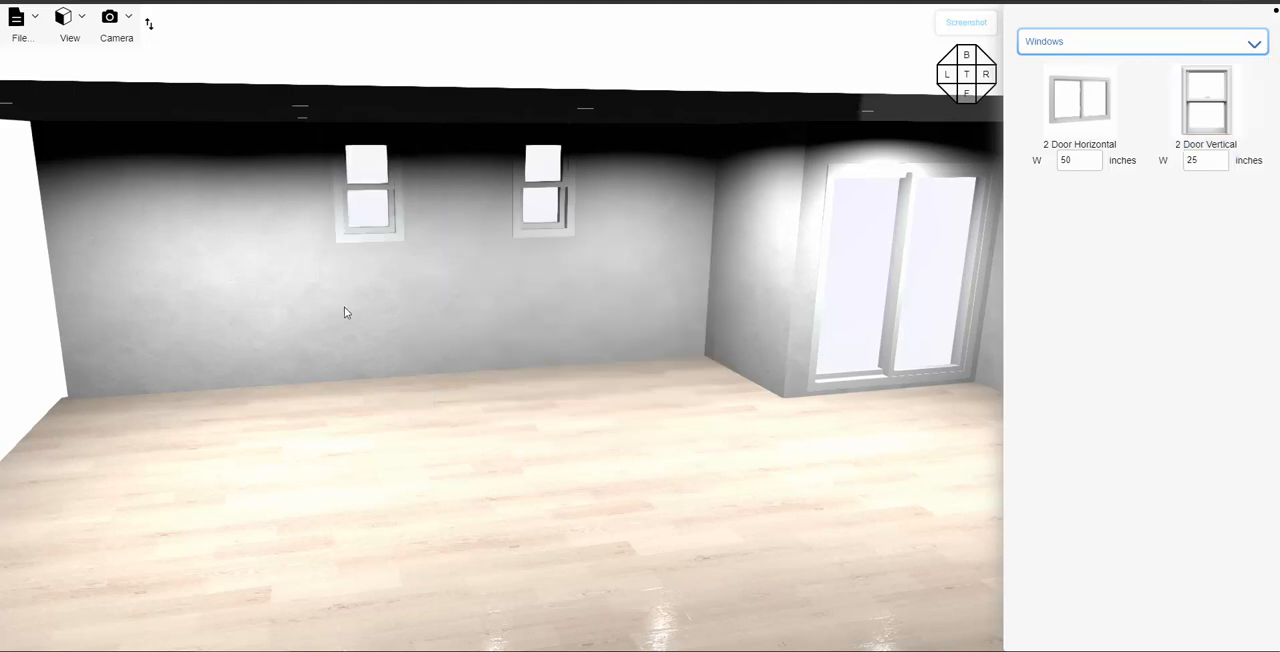
- Add the 30-inch S IslandHood from the appliances to the back wall between the two windows
left_click(1090, 46)
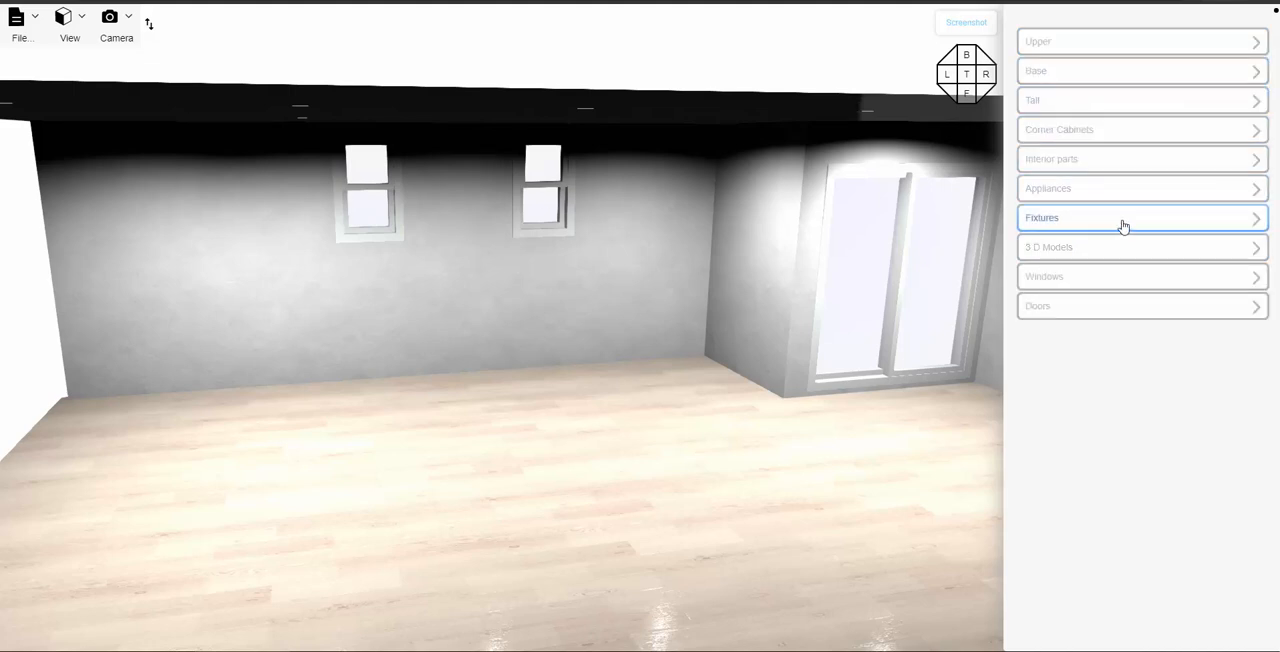
left_click(1125, 190)
scroll(1127, 260, "down", 15)
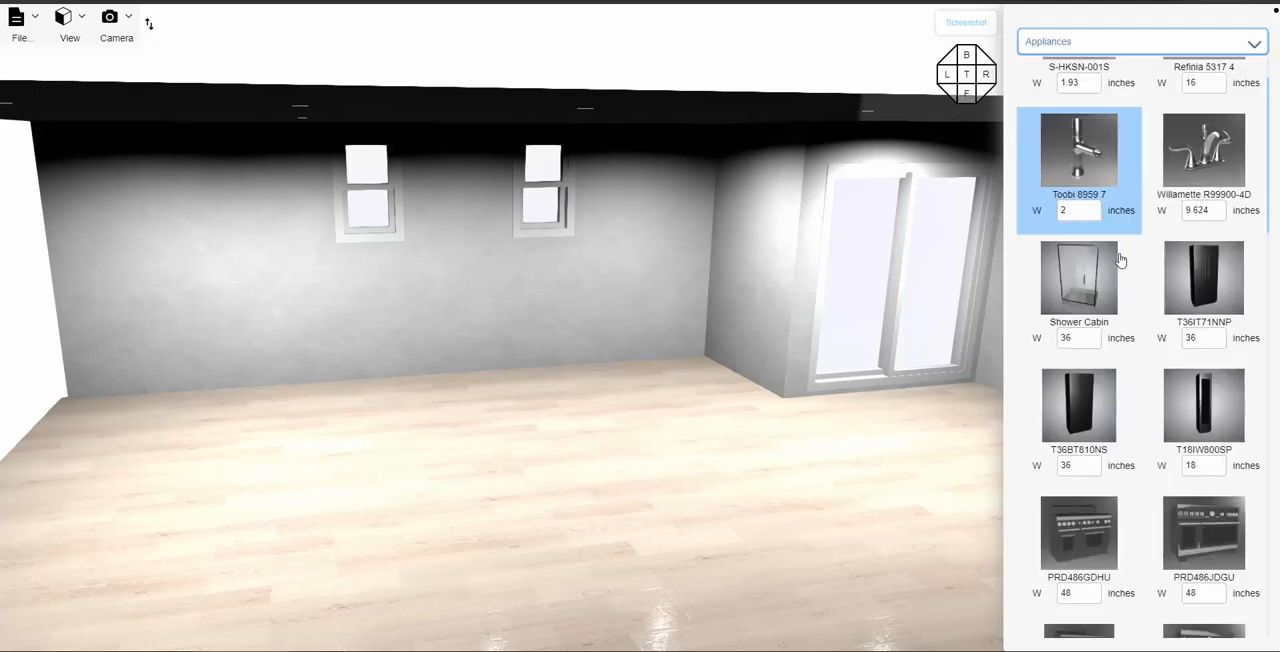
scroll(1129, 370, "down", 1)
left_click(1079, 430)
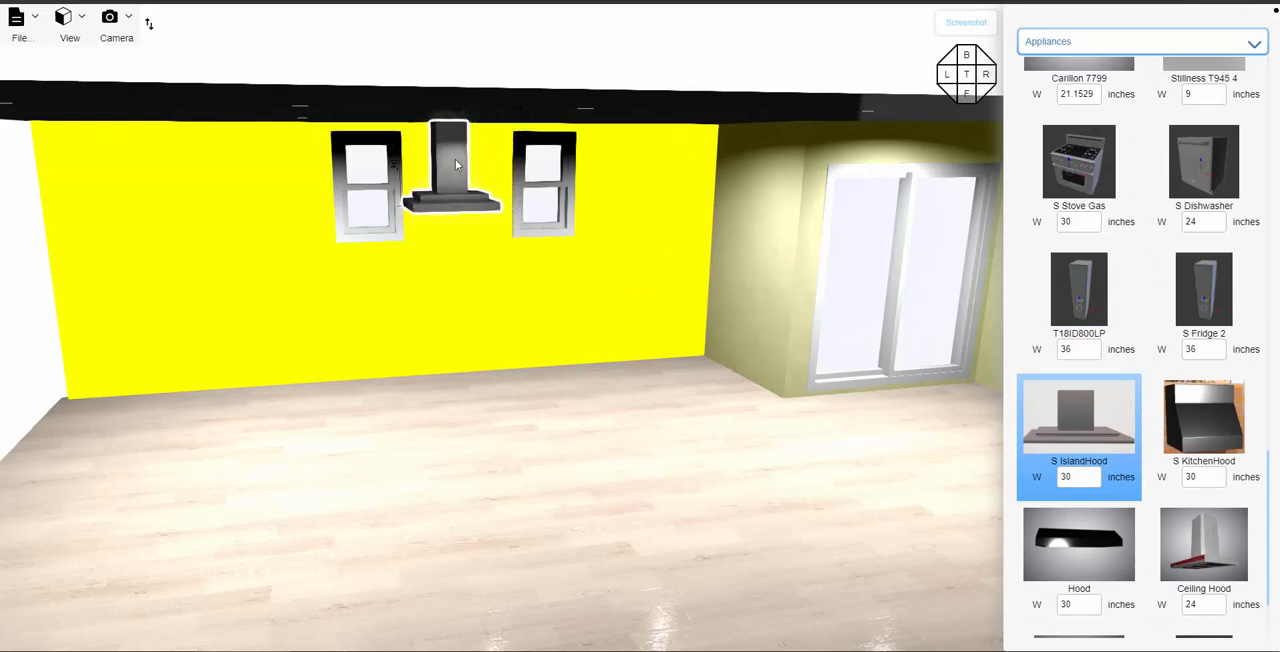
left_click(455, 159)
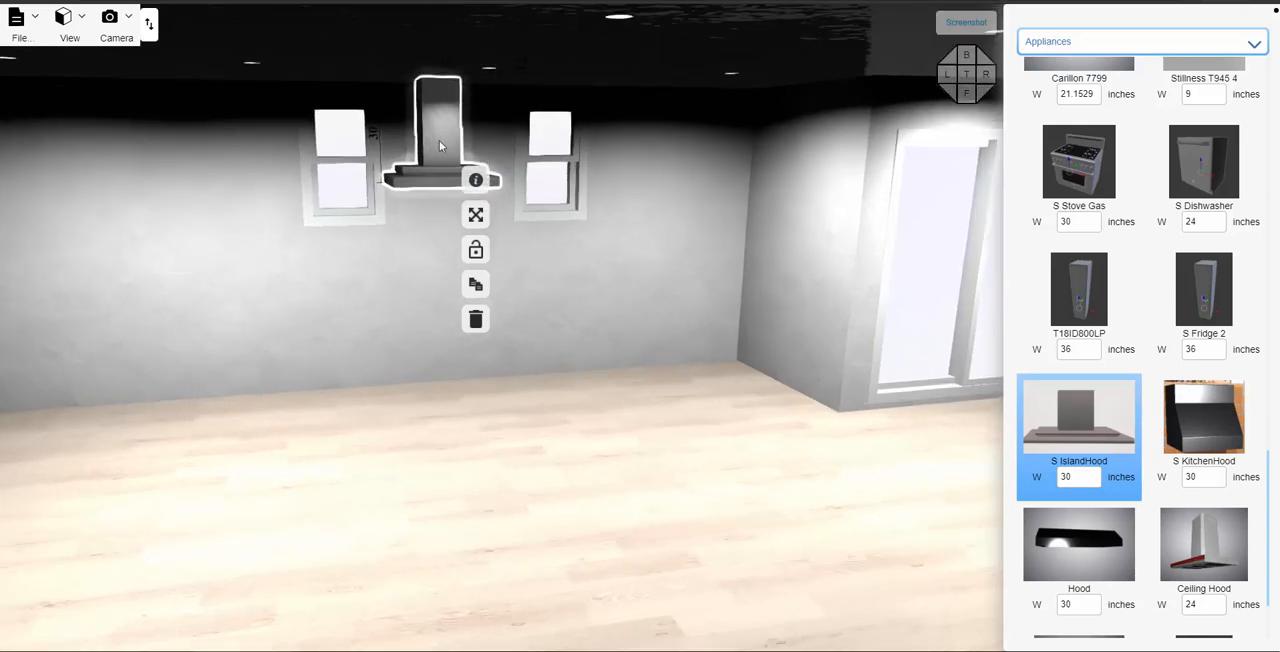
- Center the island hood horizontally between the two windows
left_click(475, 180)
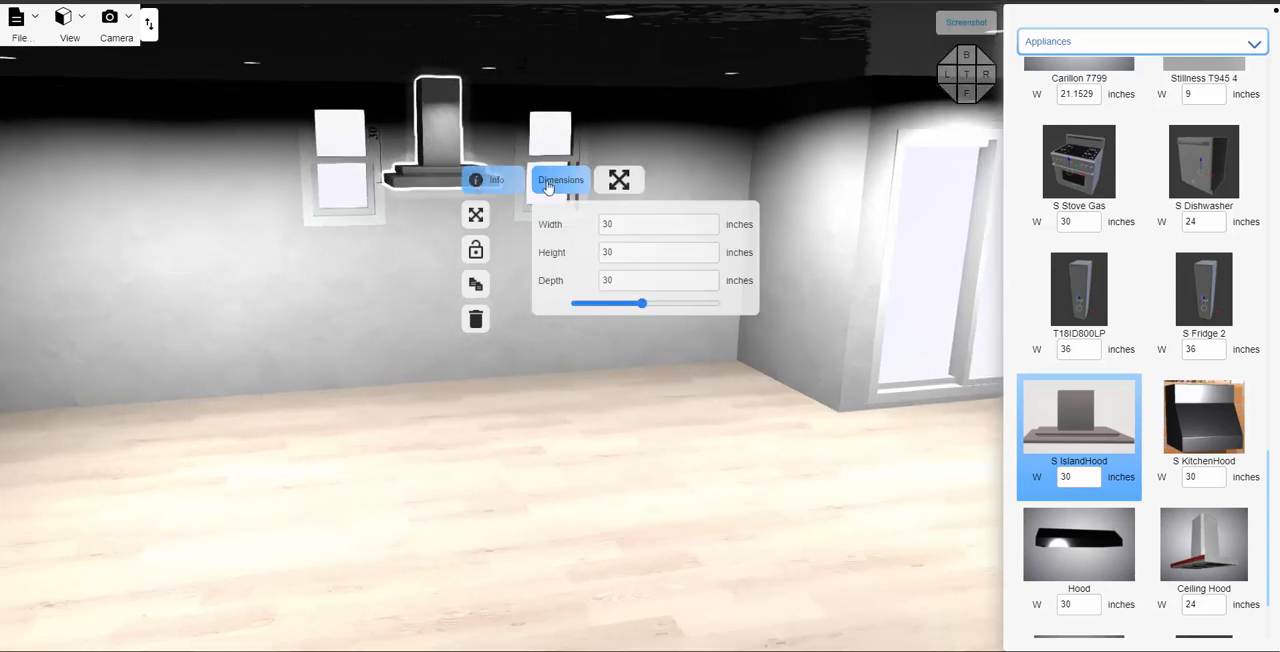
left_click(612, 184)
left_click(648, 255)
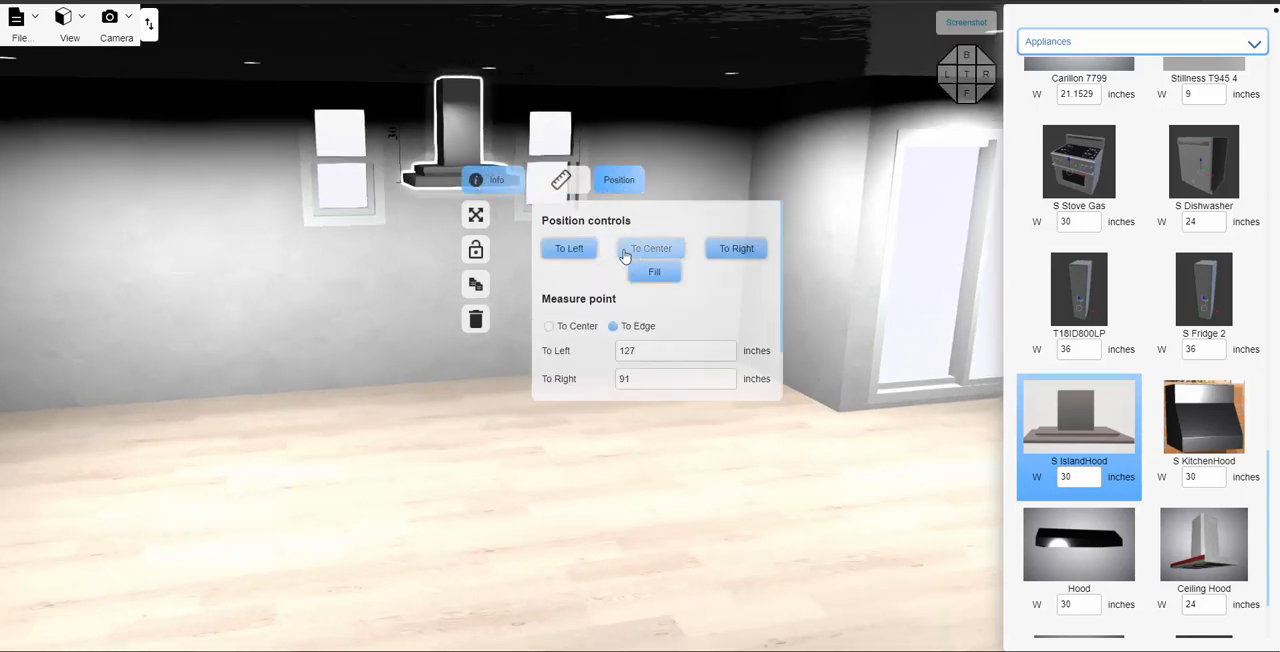
- Select the back wall and show its elevation in the 2D editor
left_click(396, 318)
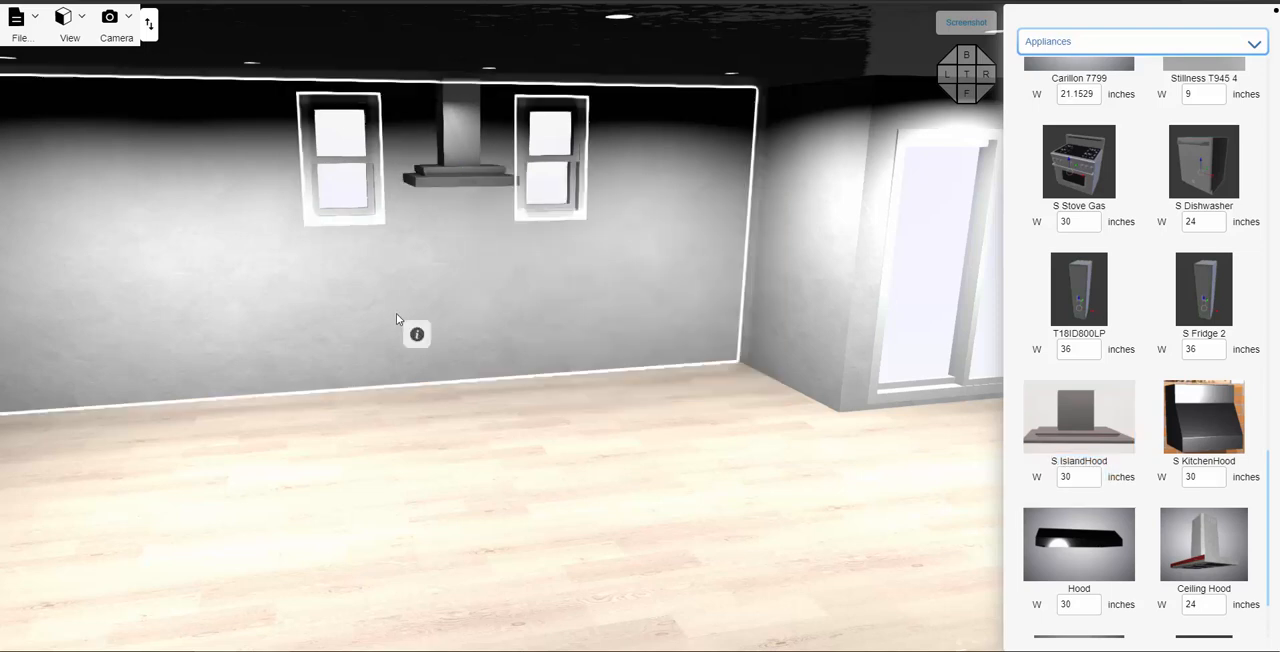
left_click(431, 314)
left_click(72, 33)
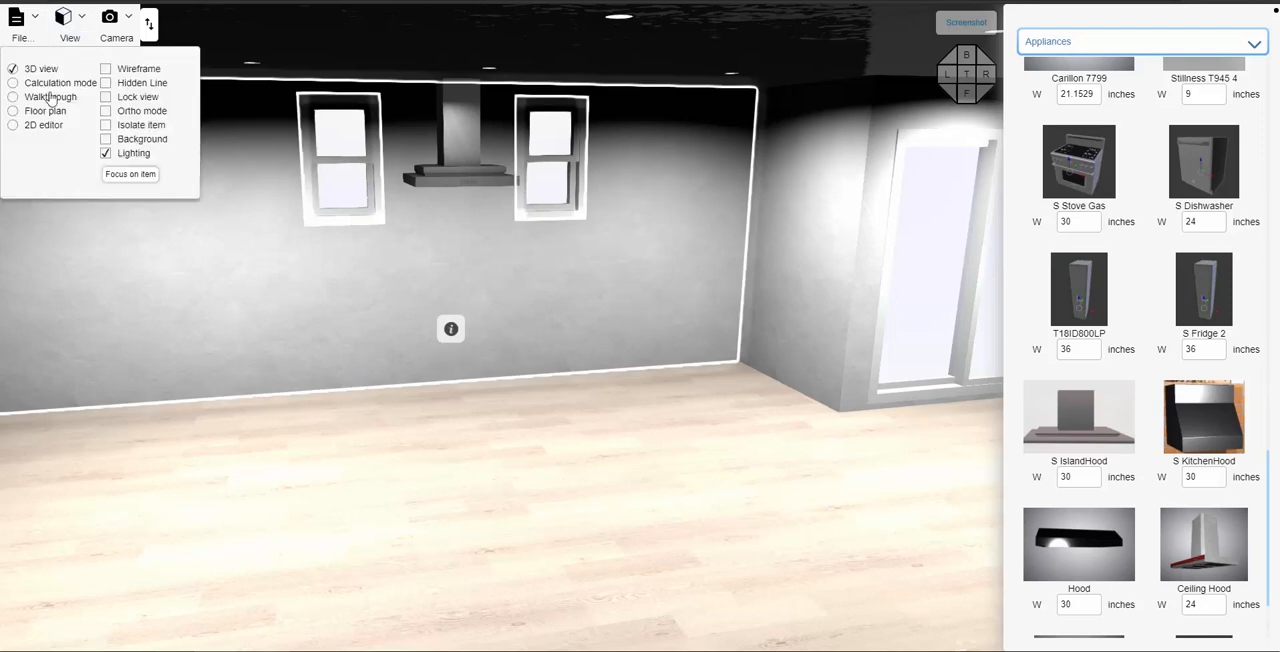
left_click(12, 125)
scroll(597, 404, "up", 1)
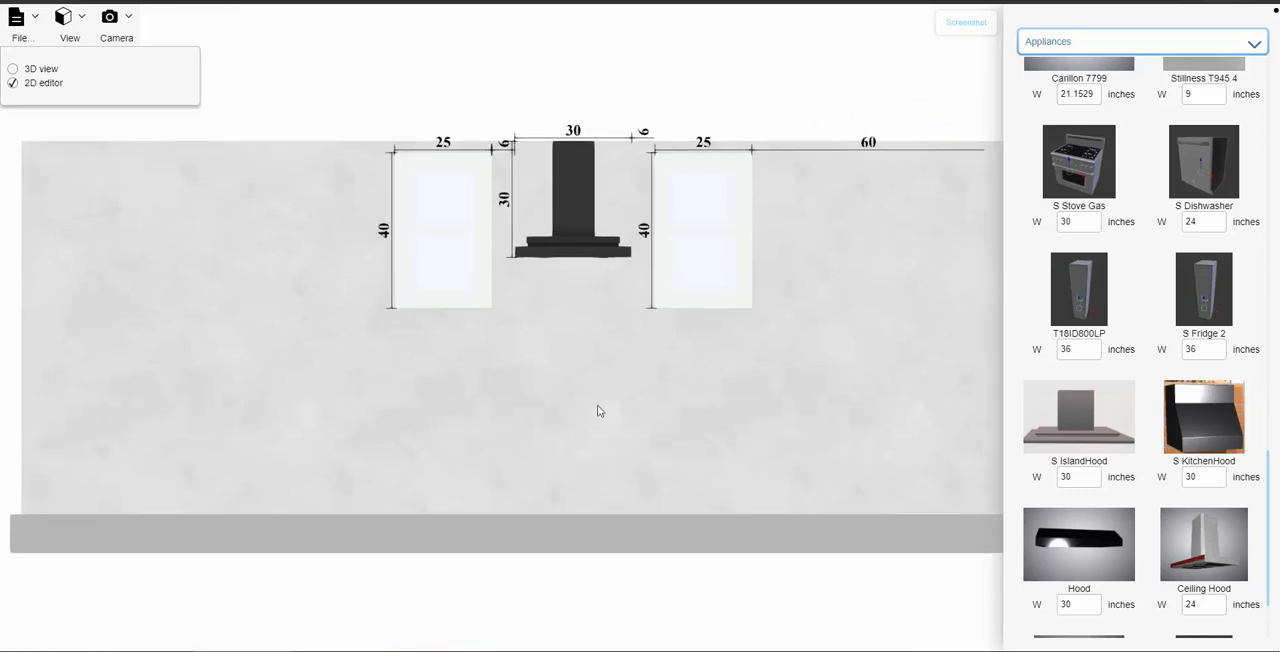
scroll(597, 405, "up", 1)
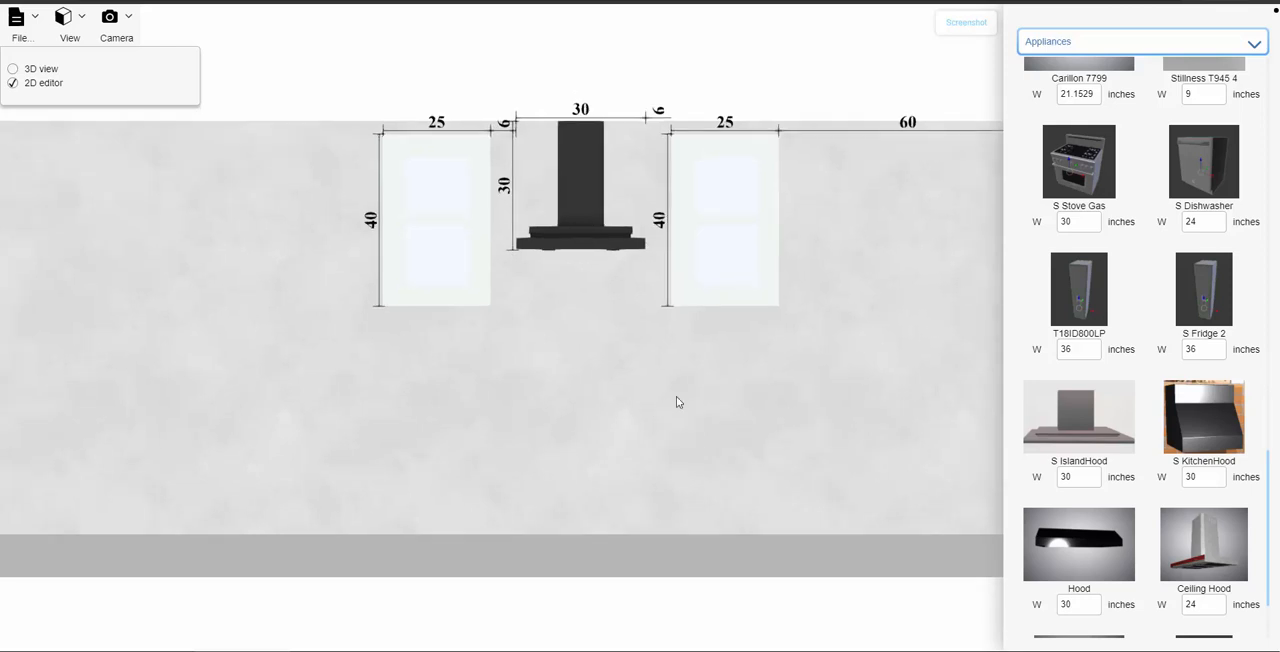
- Place a 36-inch-wide Empty Carcass Base cabinet on the floor and align it centrally beneath the hood
left_click(1143, 42)
left_click(1121, 75)
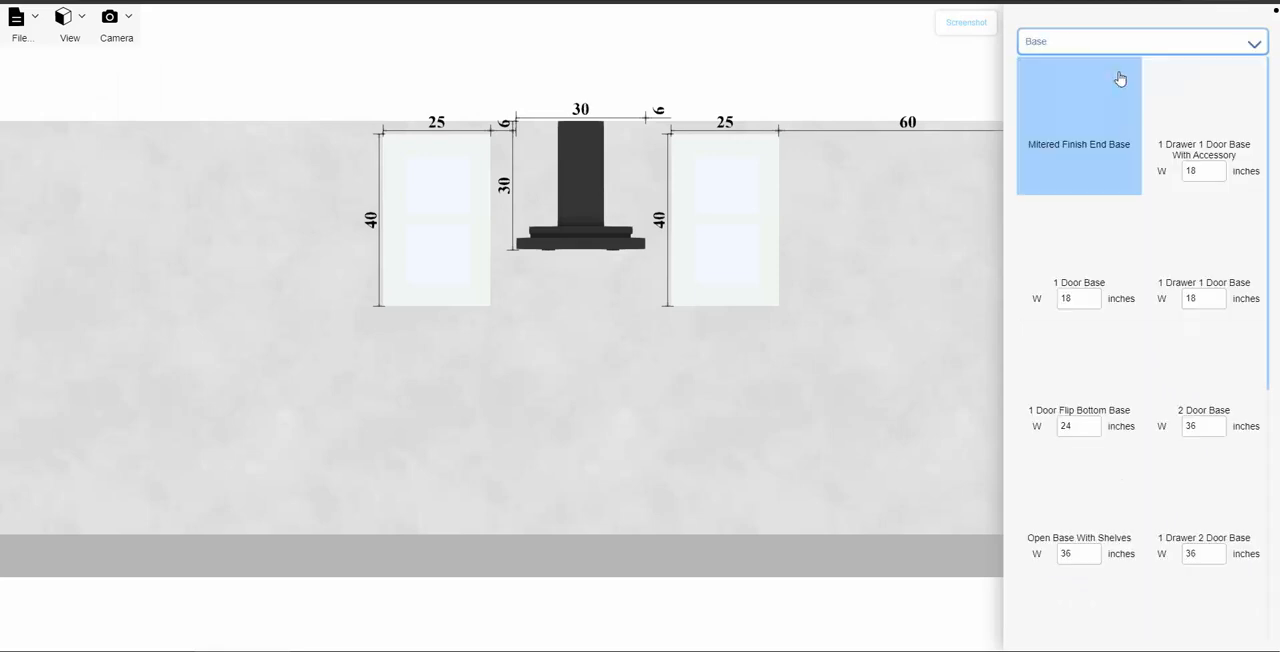
scroll(1107, 330, "down", 1)
scroll(1107, 355, "down", 3)
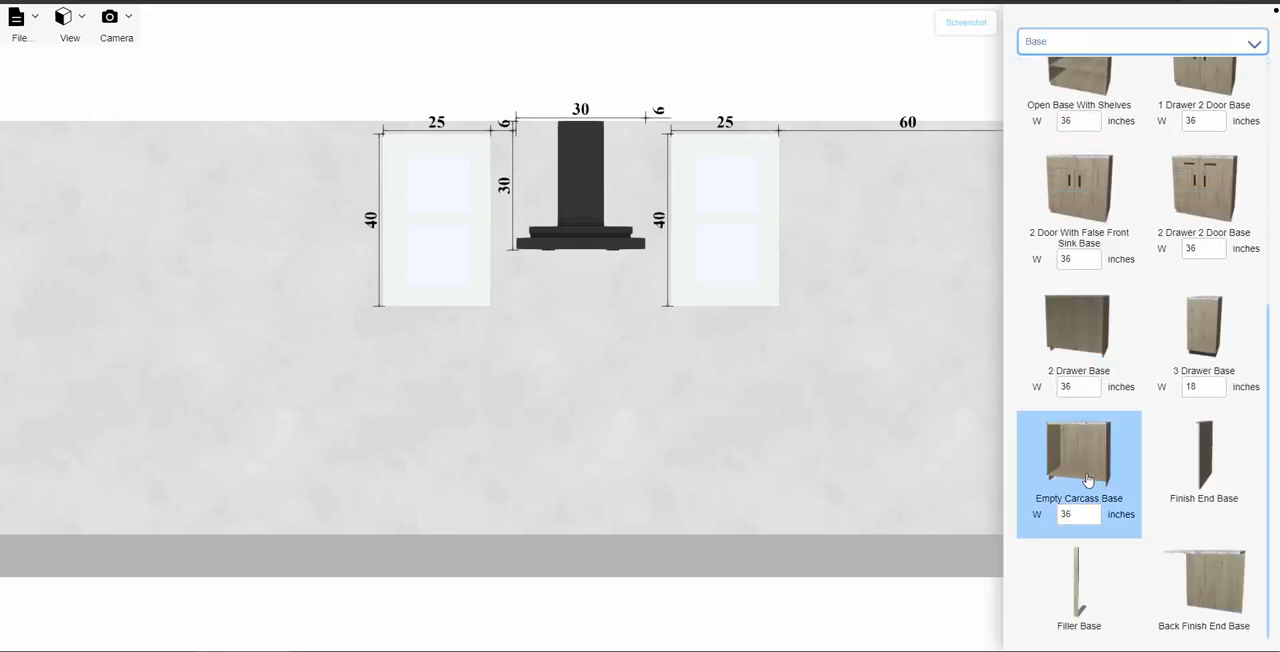
left_click_drag(1088, 465, 585, 427)
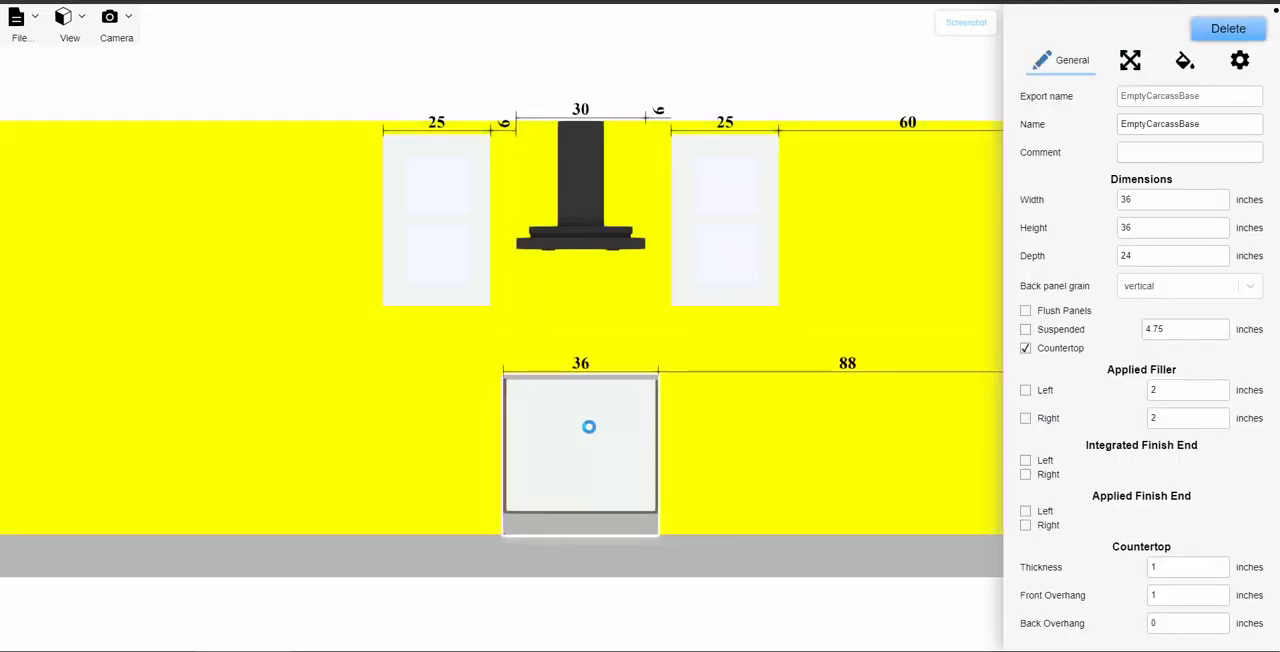
left_click(588, 432)
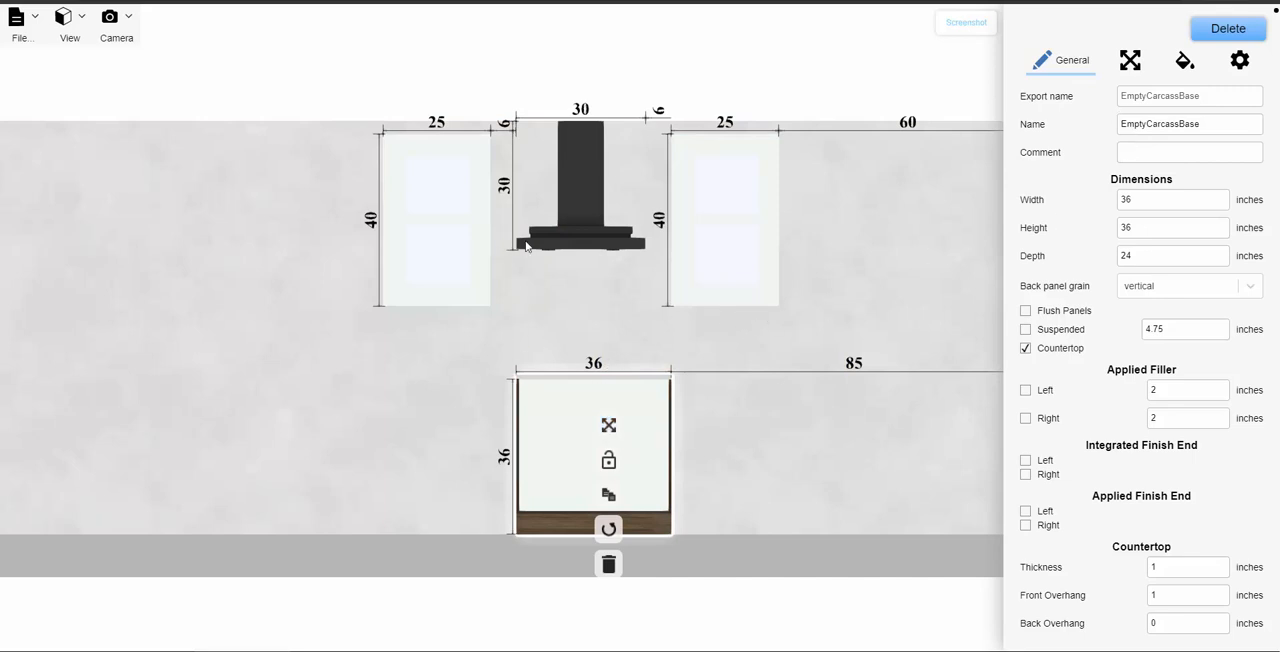
left_click_drag(560, 400, 578, 408)
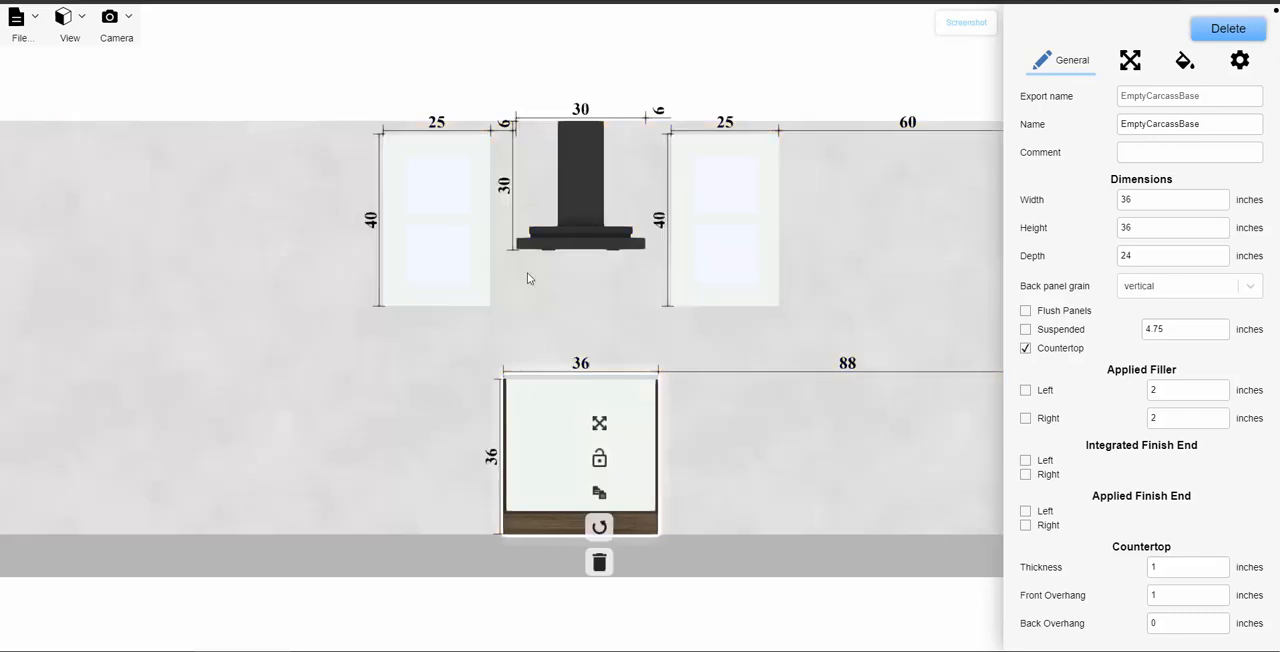
- Compare the horizontal positions of the island hood and the base cabinet on the wall, measured to their centers
left_click(586, 228)
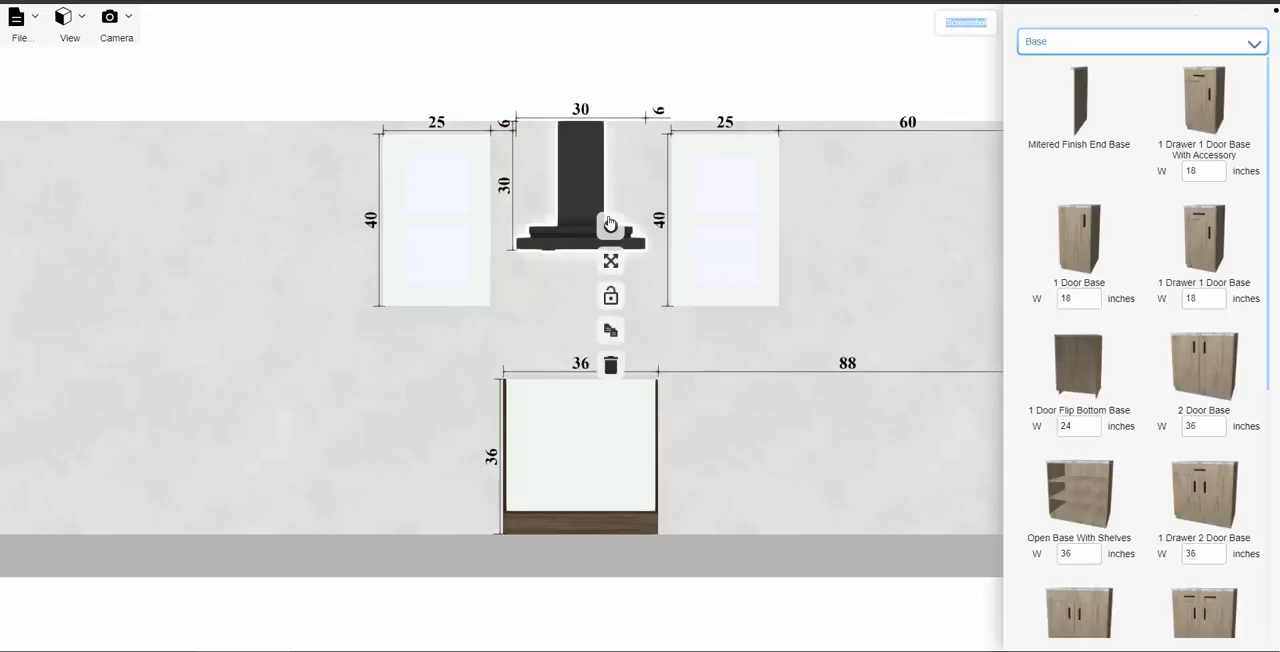
left_click(616, 230)
left_click(752, 226)
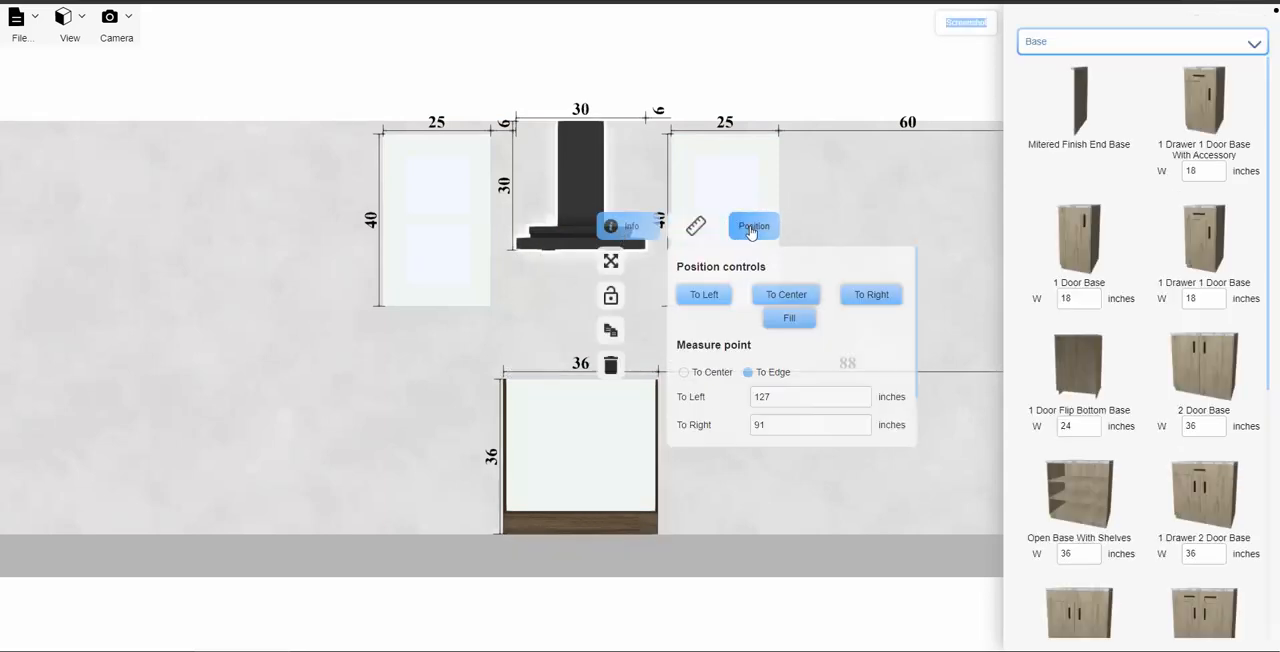
left_click(684, 372)
left_click(608, 463)
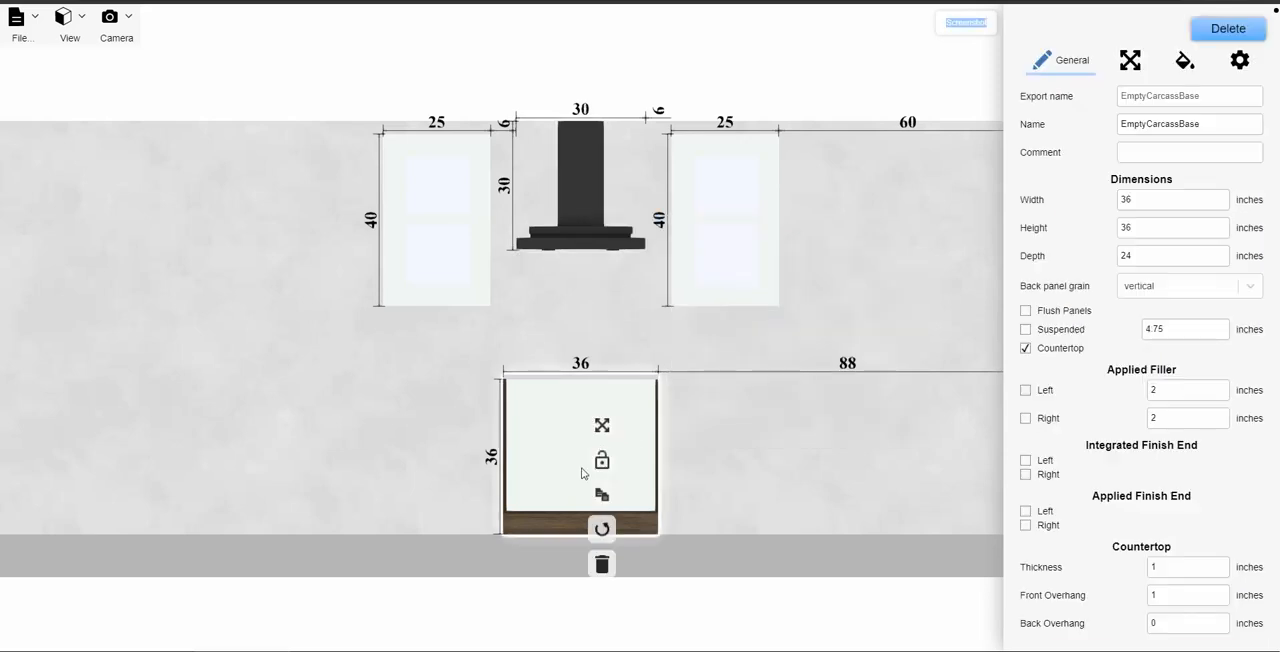
left_click(1125, 62)
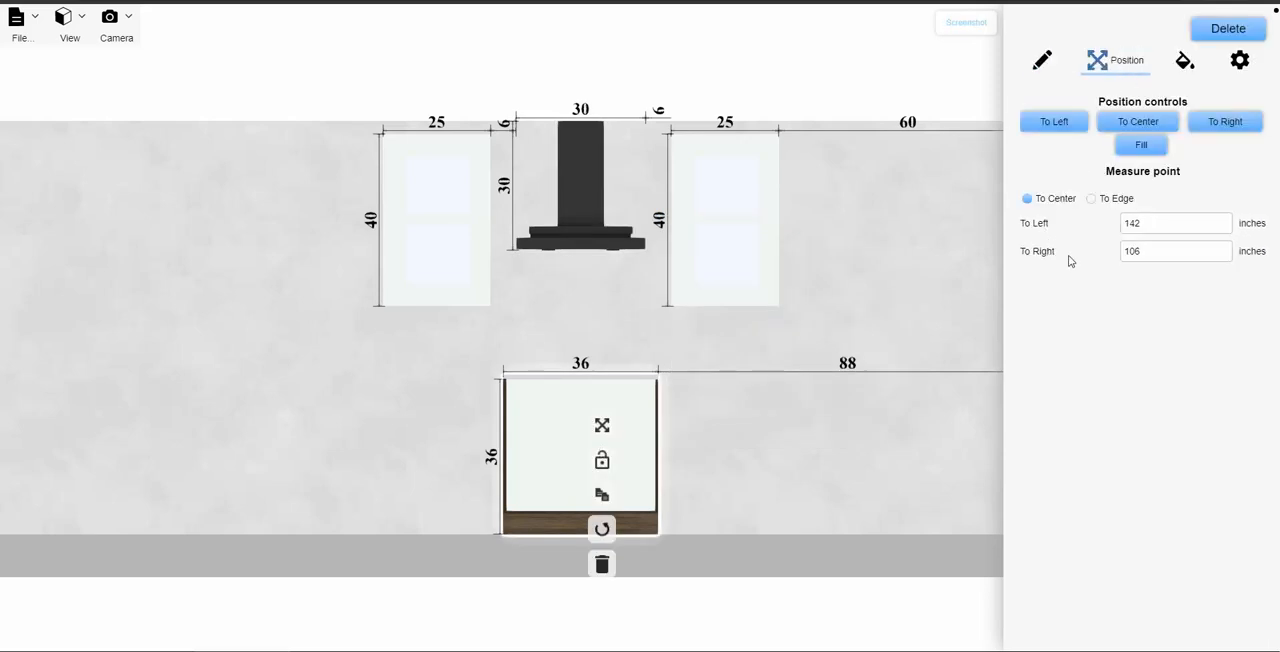
left_click(602, 320)
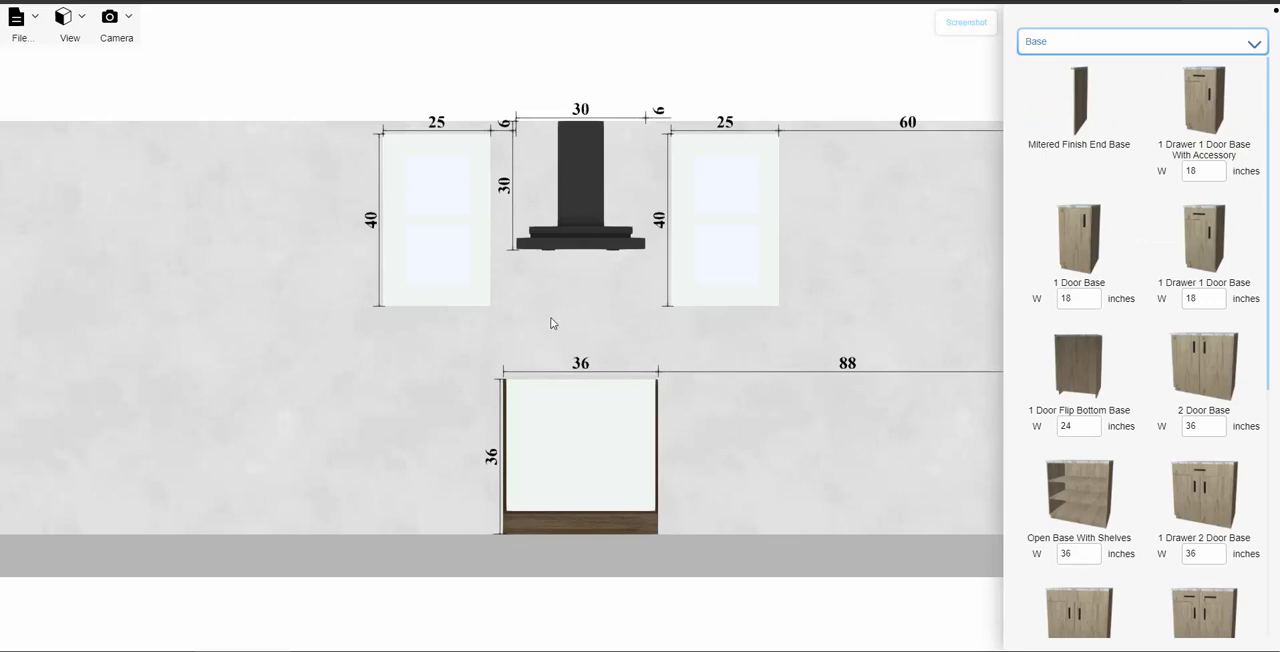
- Place a 36-inch-wide Empty Carcass Tall cabinet on the floor against the end of the back wall nearest the glass door
scroll(560, 322, "down", 3)
right_click_drag(672, 306, 663, 306)
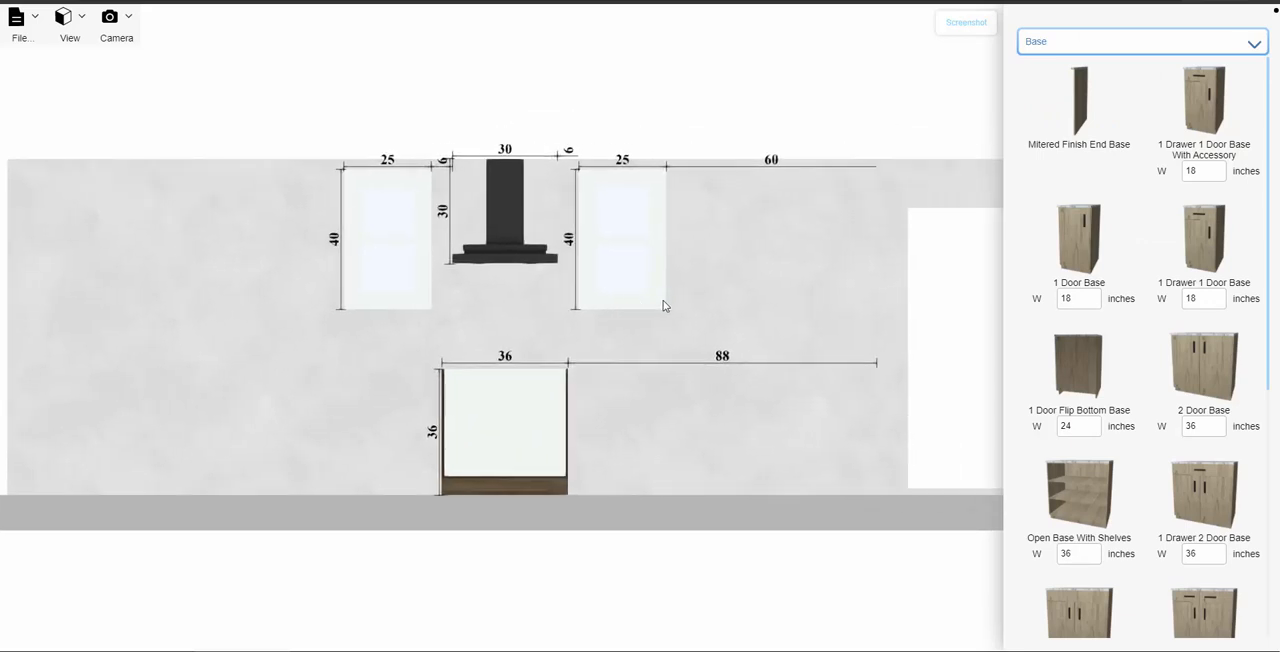
left_click(1066, 44)
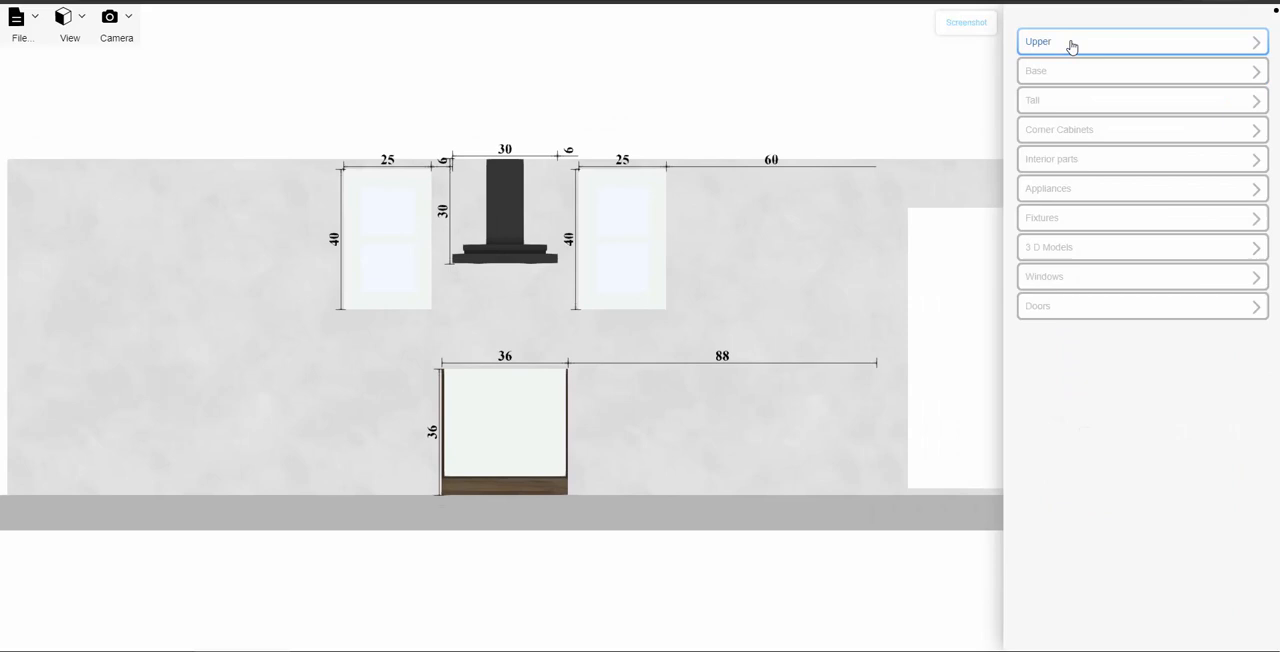
left_click(1094, 104)
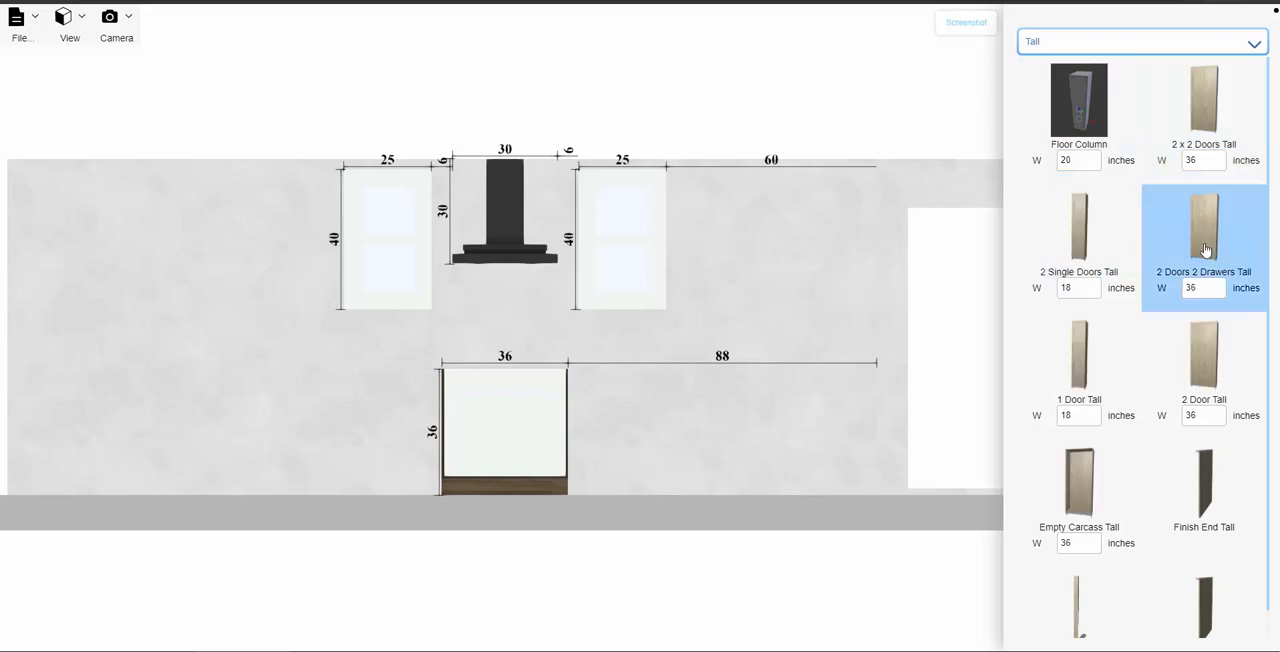
scroll(1100, 455, "down", 1)
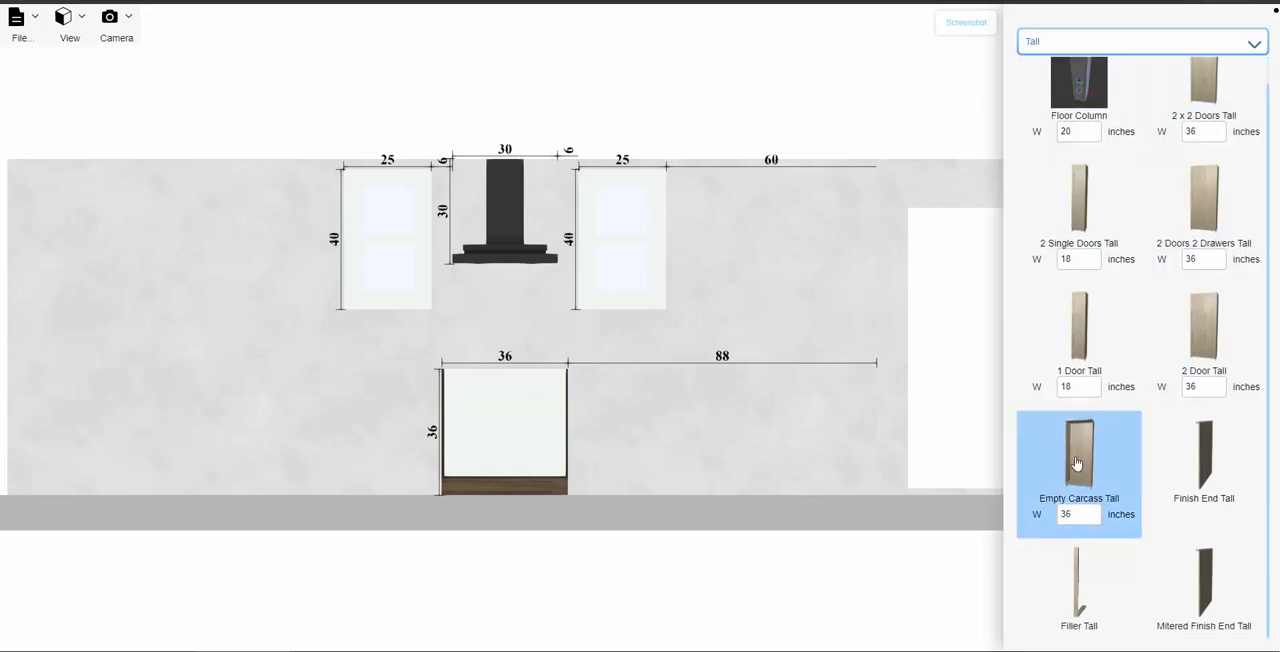
left_click_drag(1085, 477, 837, 337)
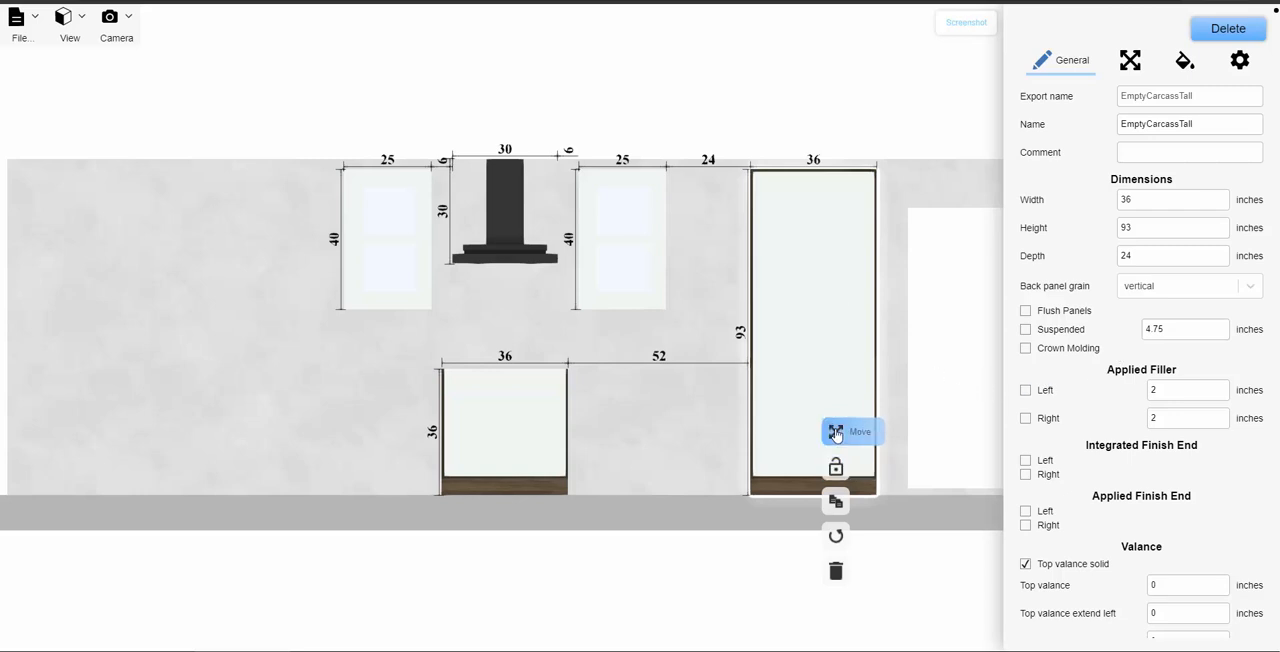
- Move the tall cabinet 1.5 inches toward the range hood, away from the end of the wall
left_click(835, 433)
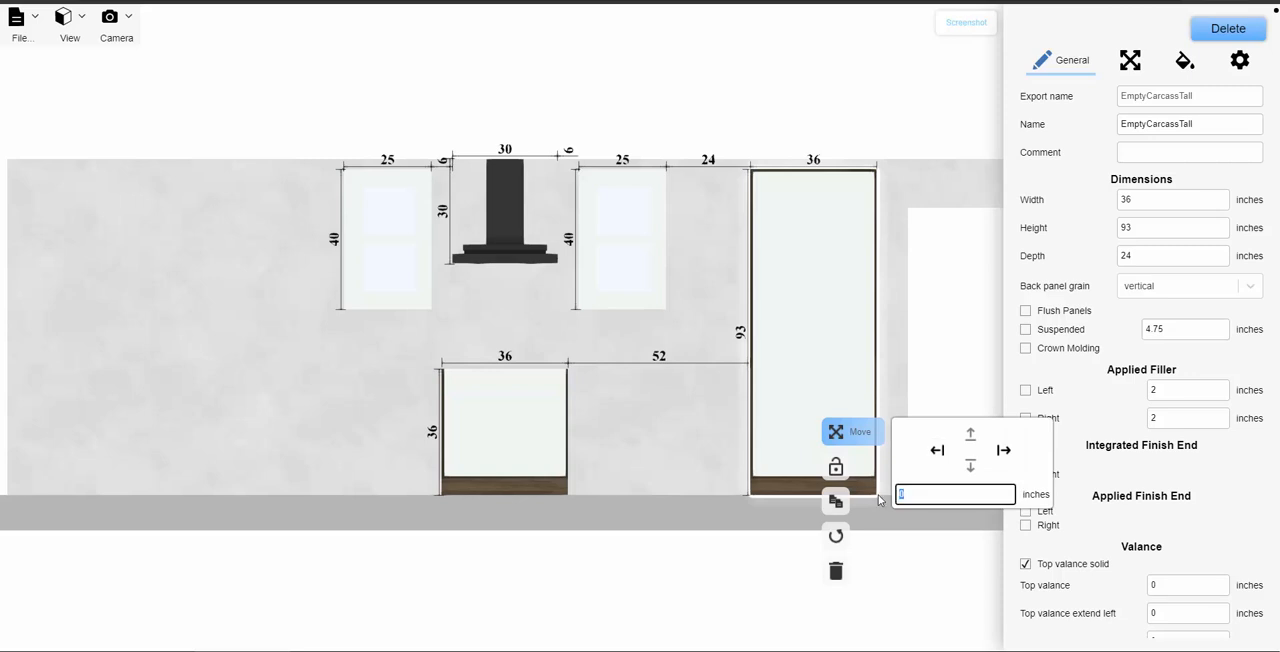
type("1.5")
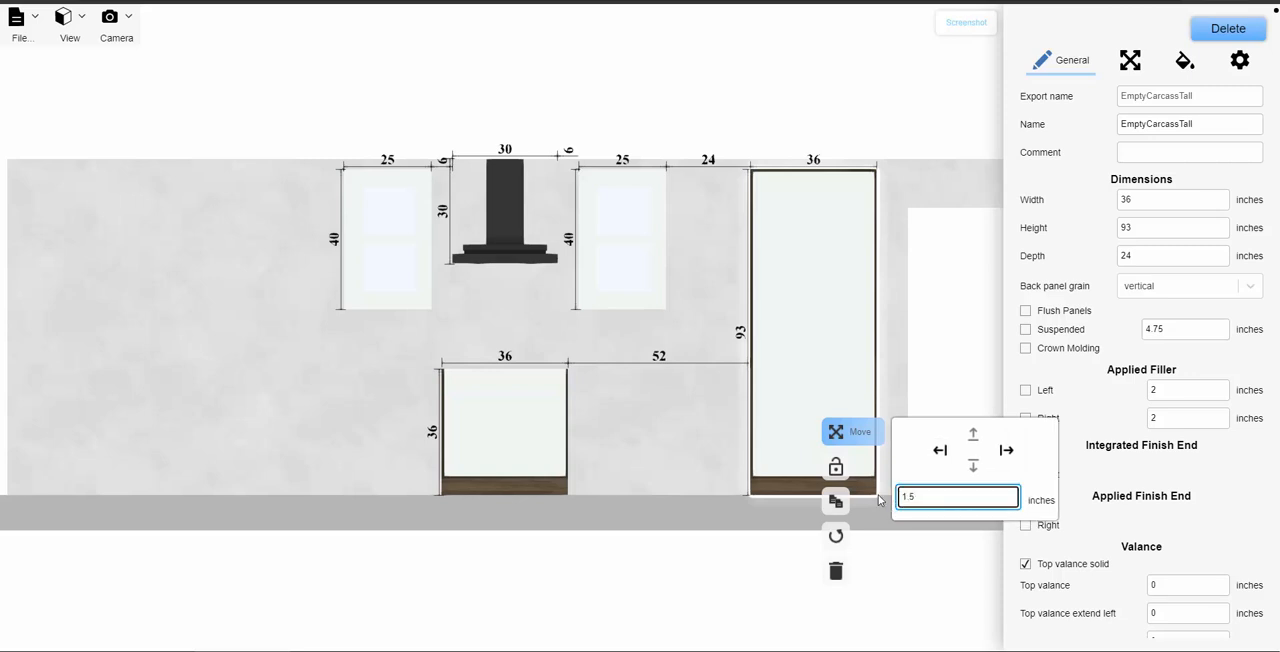
left_click(937, 450)
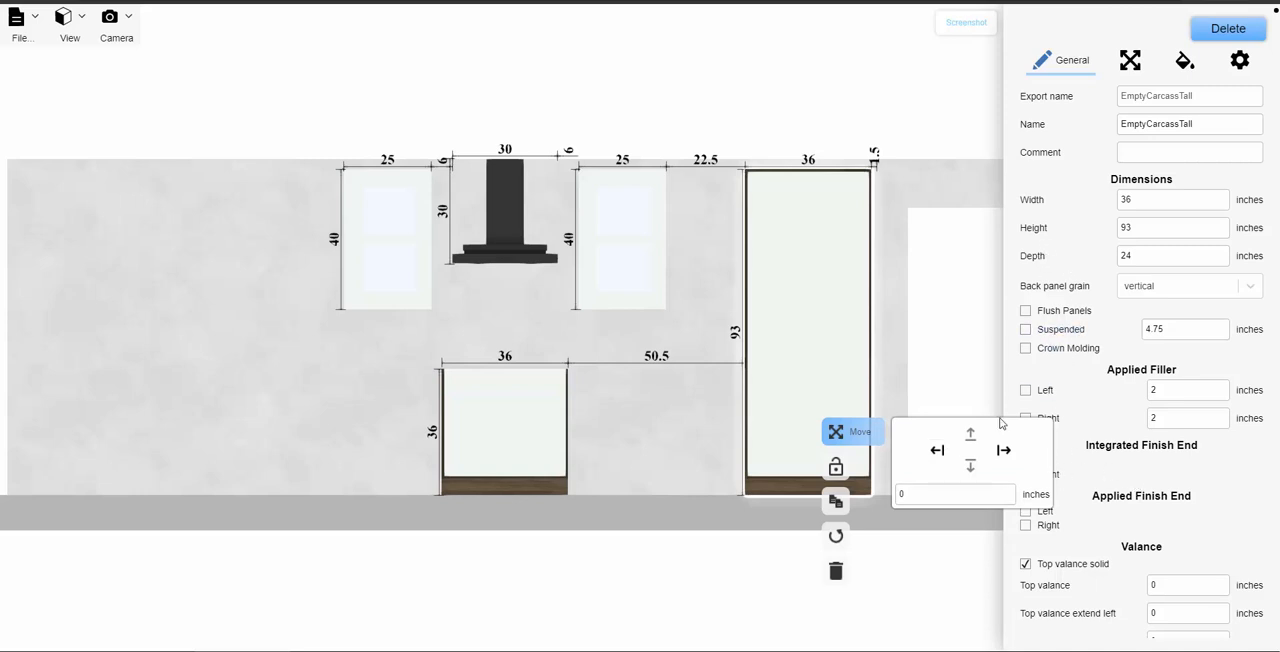
left_click(910, 353)
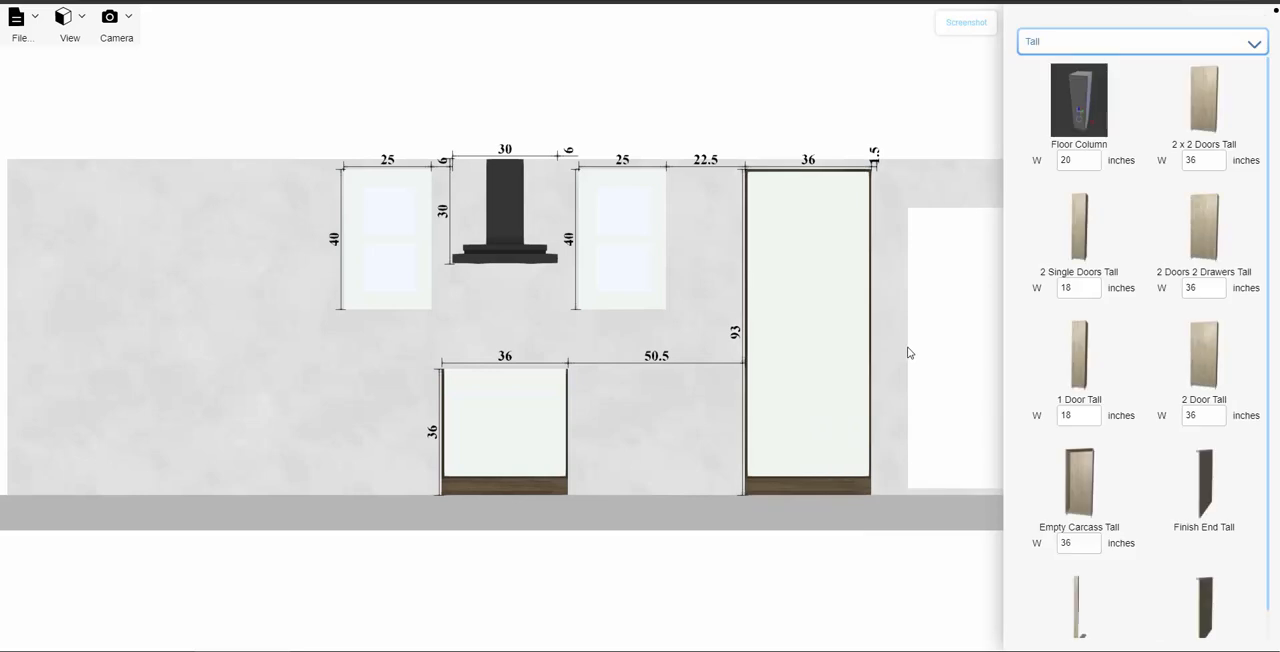
- Add a 1.5-inch applied filler to the right side of the tall cabinet
left_click(817, 361)
scroll(1087, 405, "down", 1)
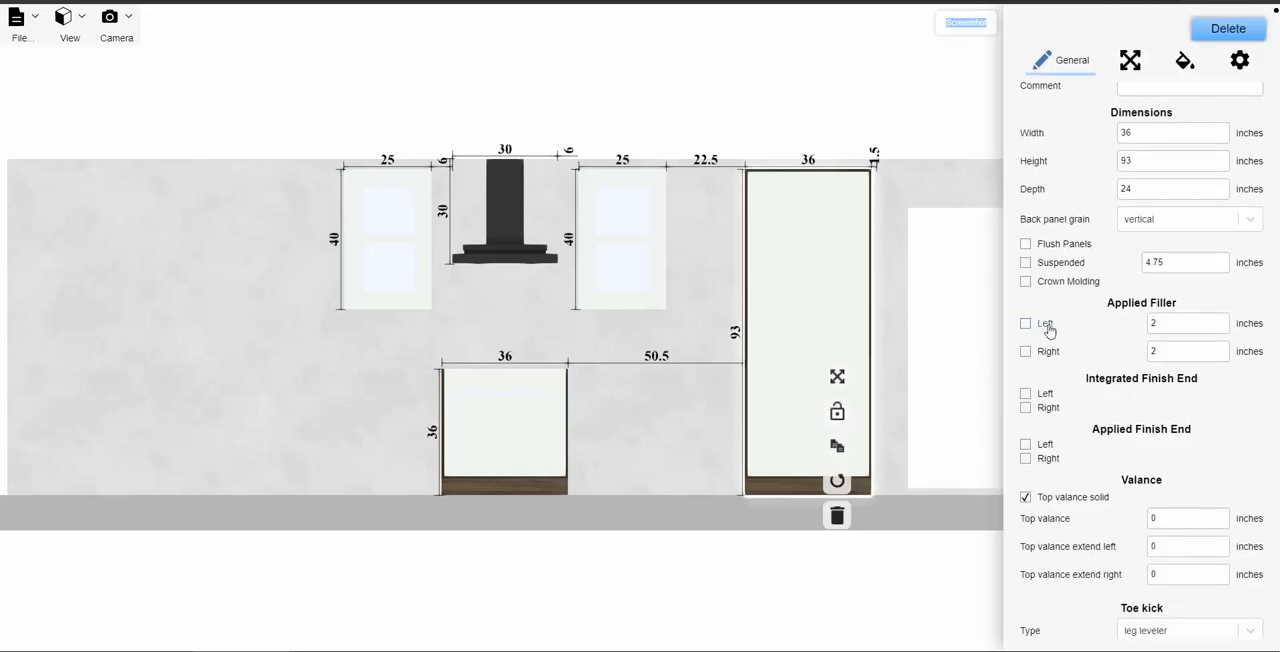
left_click(1025, 352)
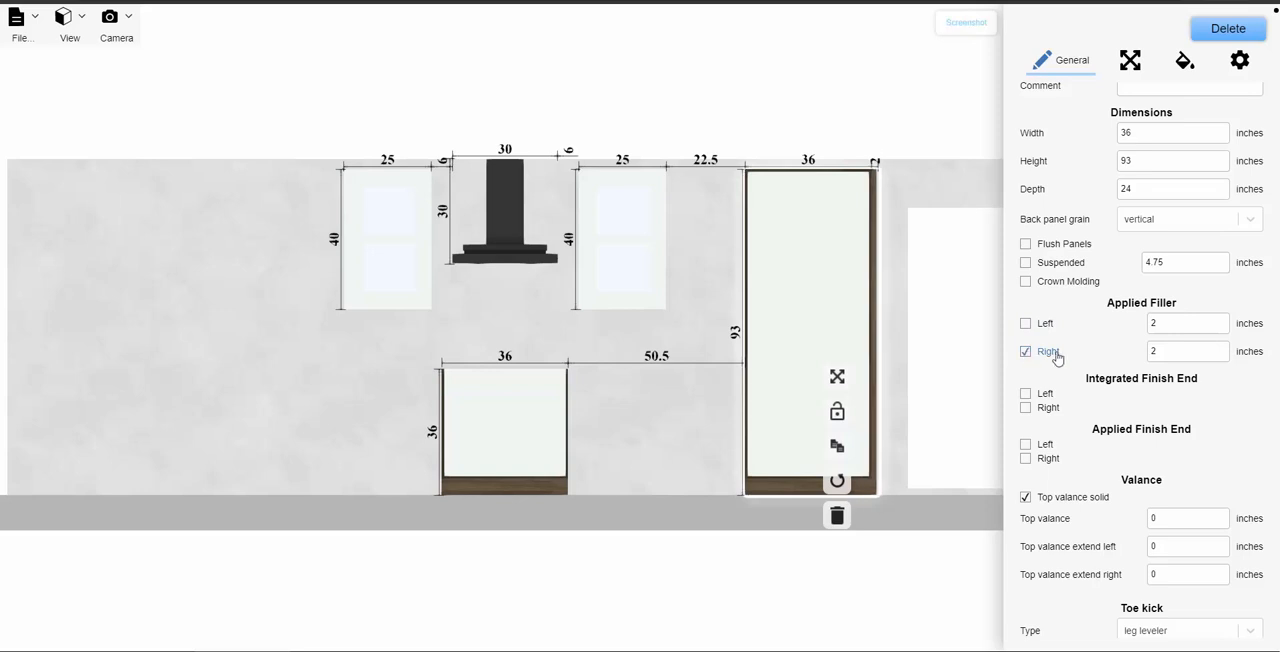
left_click(1150, 351)
type("1.5")
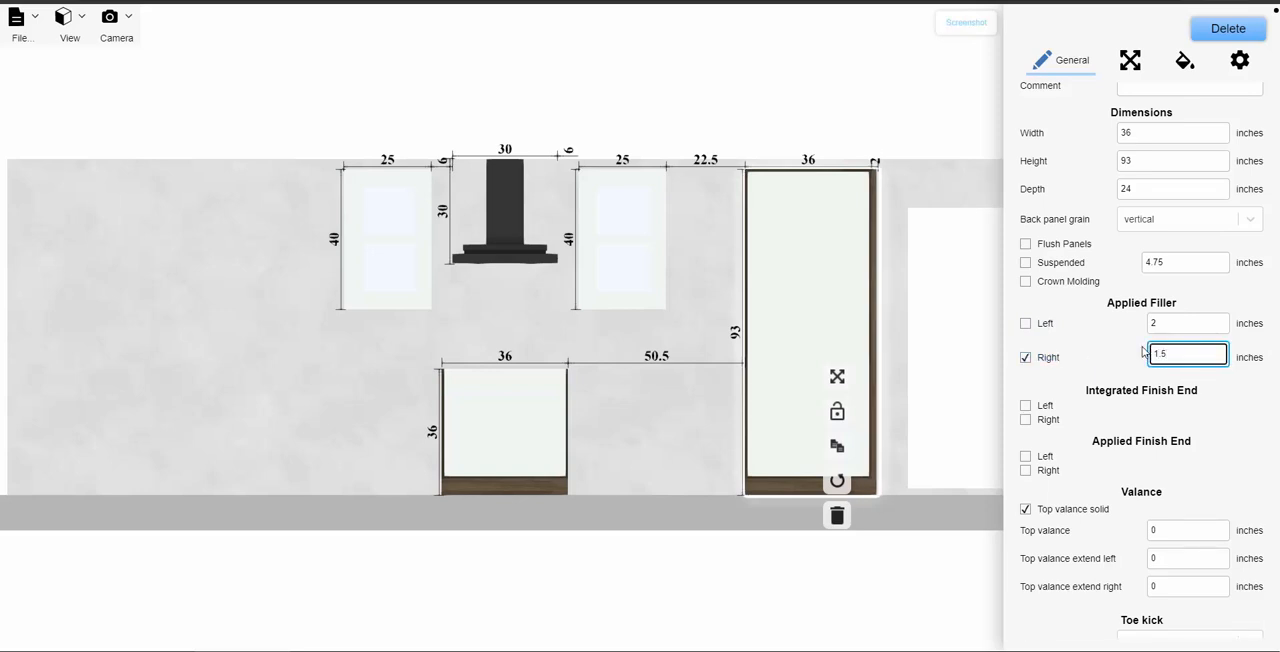
key("Return")
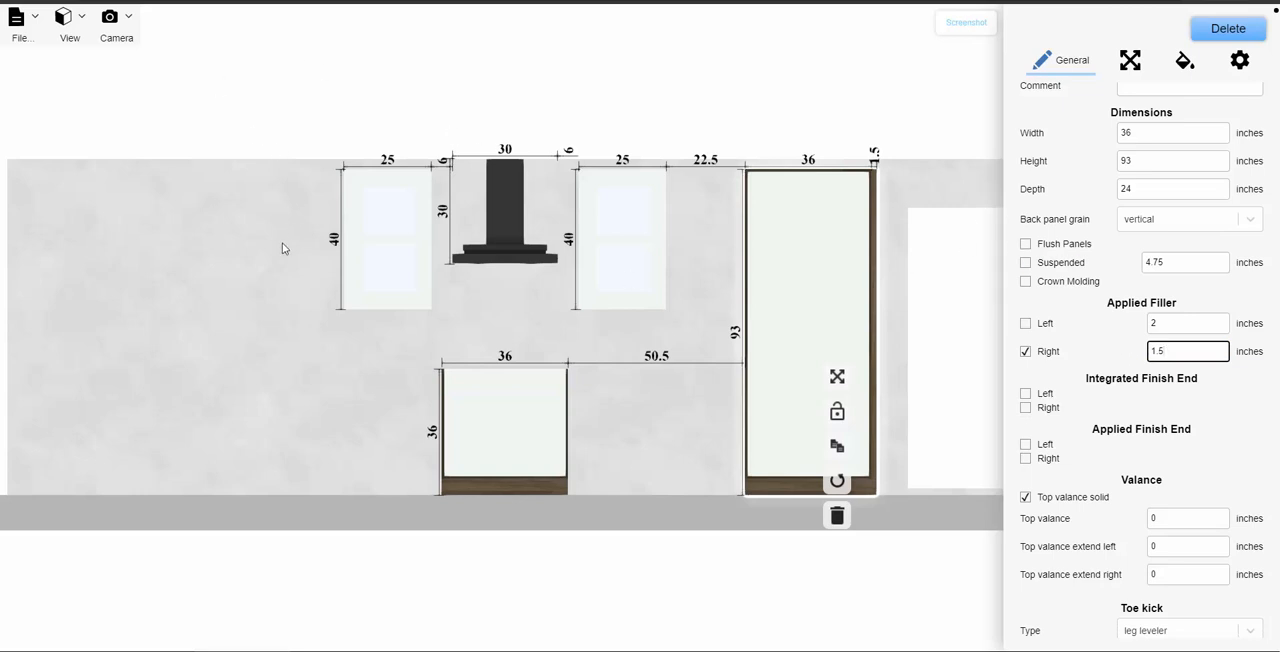
left_click(282, 242)
- Switch to the 3D view of the room and turn off its lighting
left_click(66, 25)
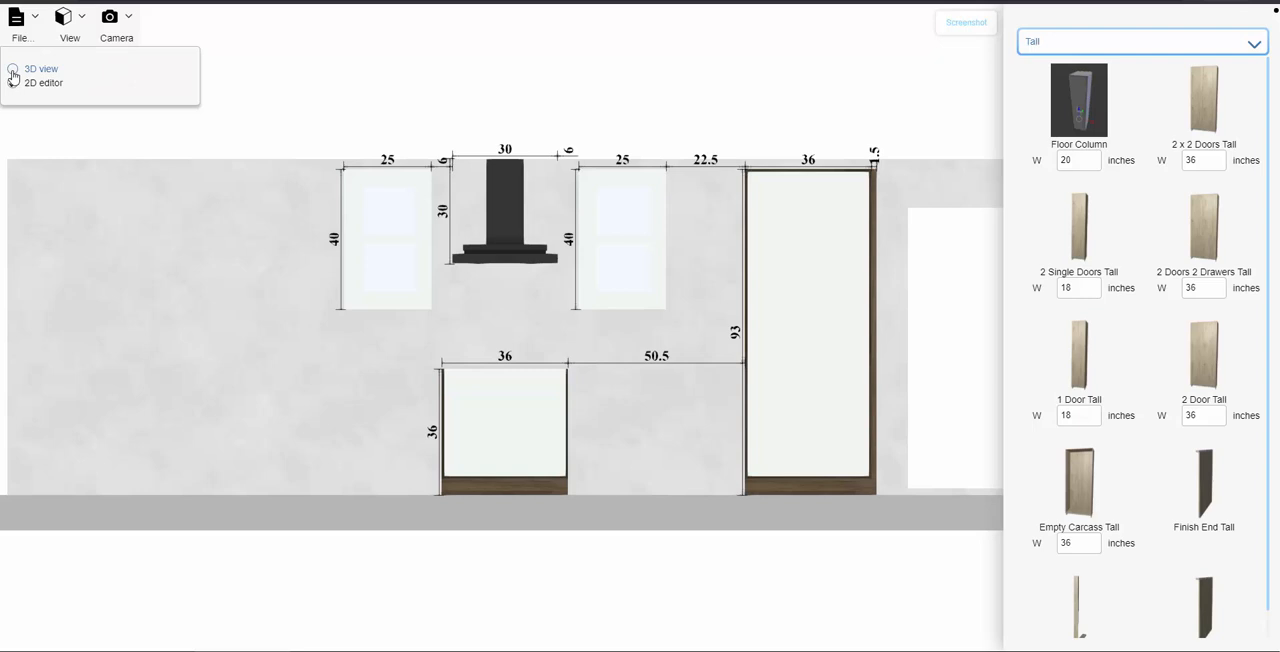
left_click(13, 70)
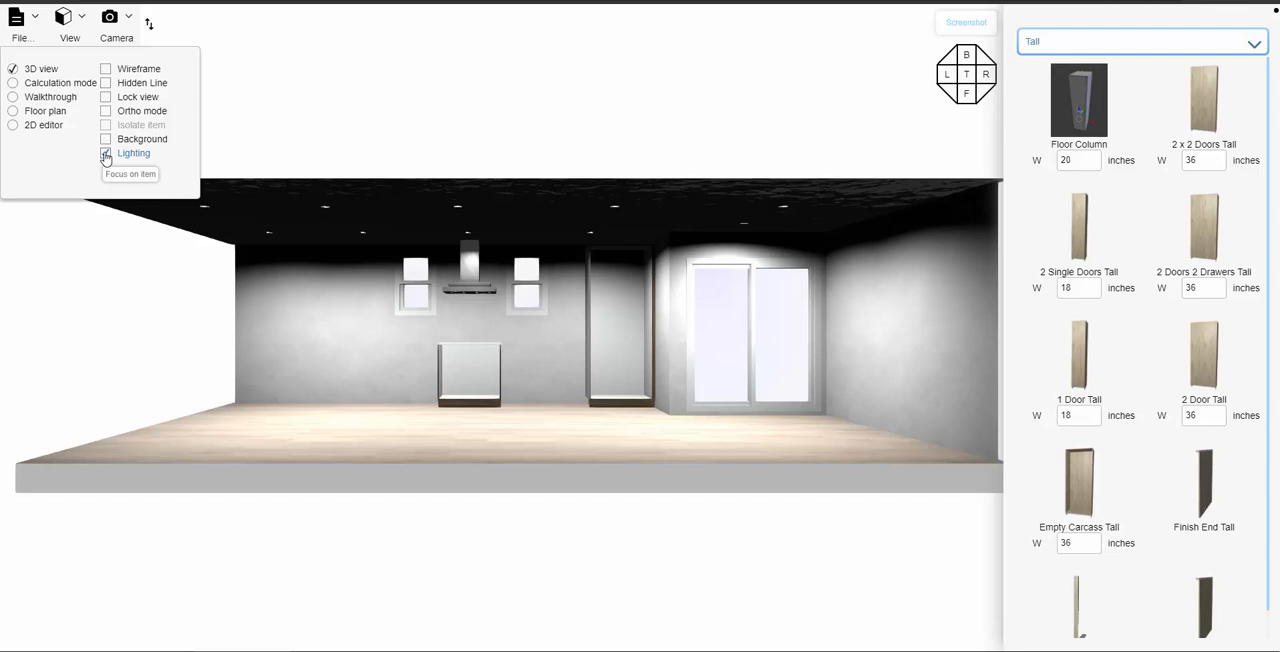
left_click(105, 154)
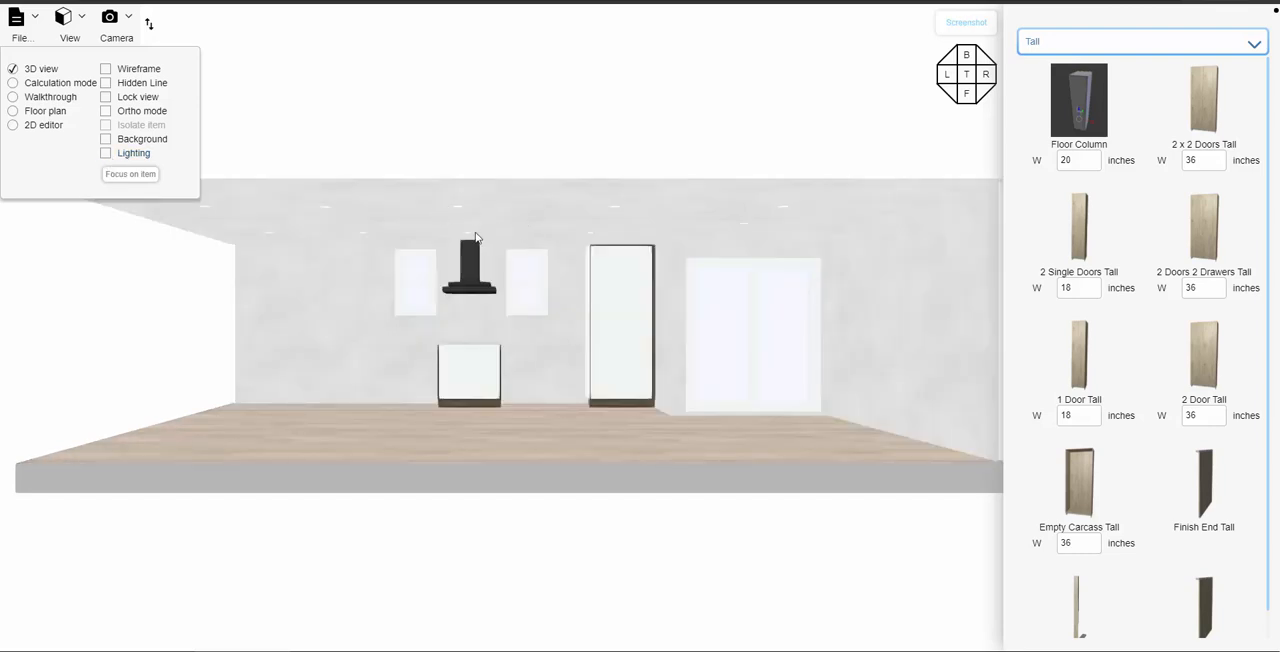
- Examine the hood, base cabinet and tall cabinet along the back wall up close from several angles
left_click_drag(553, 366, 578, 369)
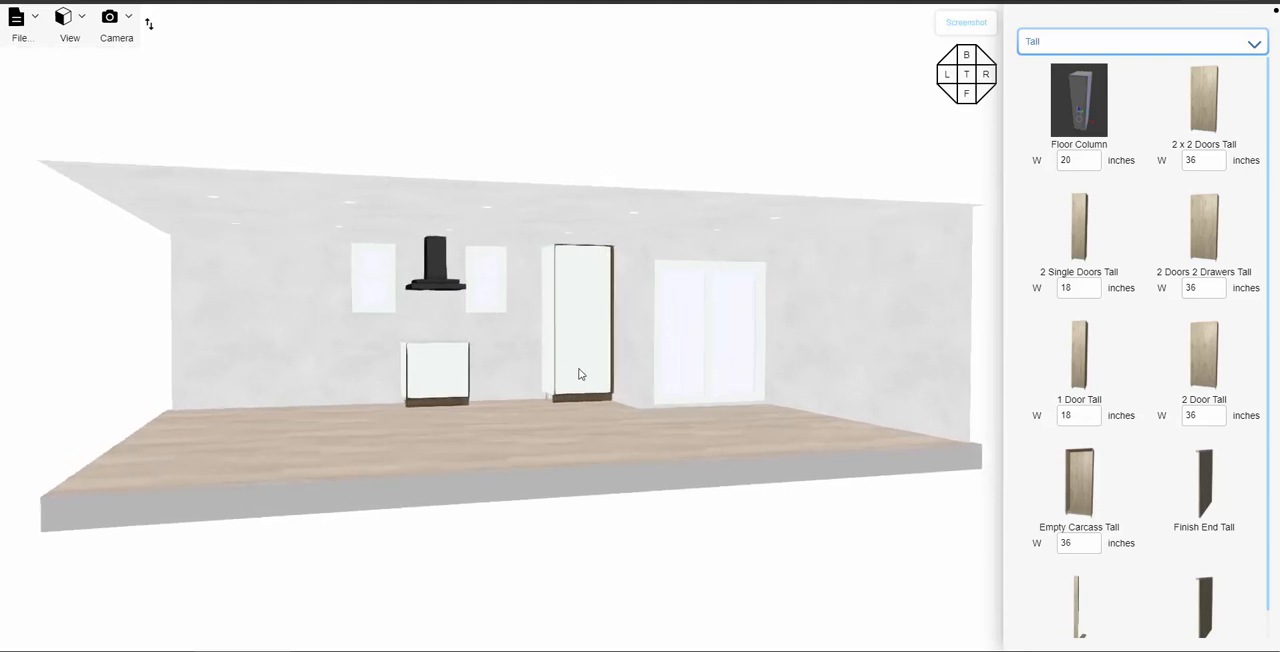
scroll(553, 345, "up", 4)
scroll(548, 347, "up", 3)
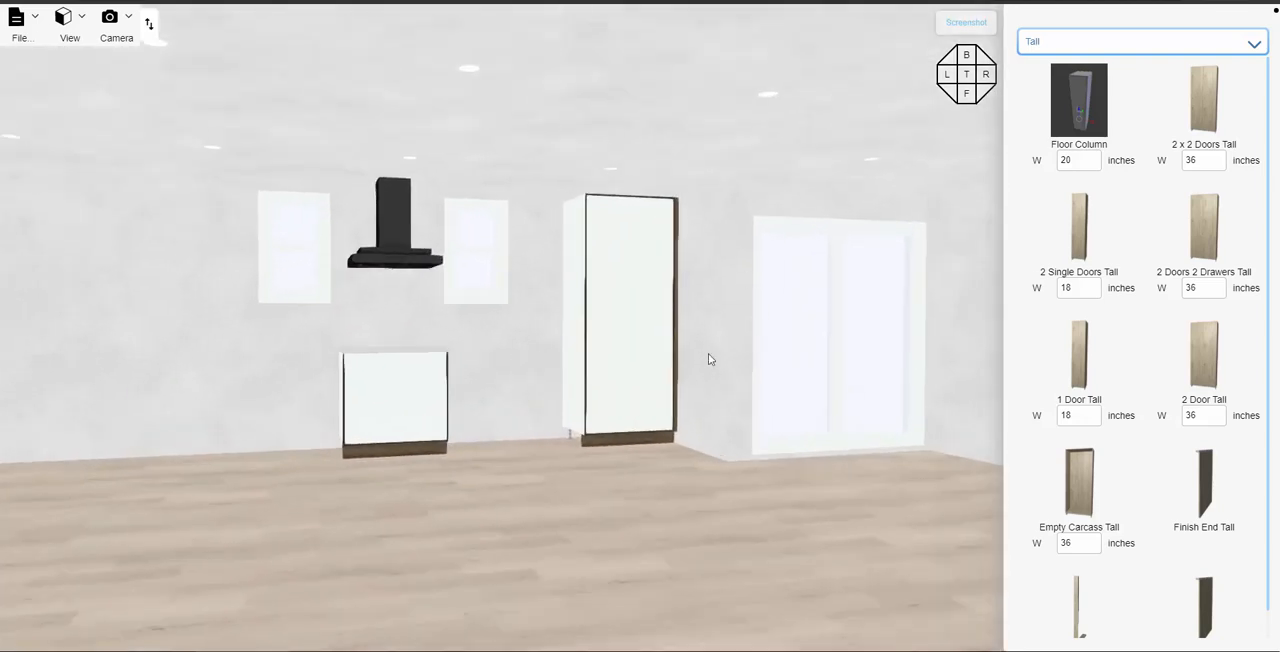
scroll(513, 359, "up", 4)
right_click_drag(483, 347, 371, 344)
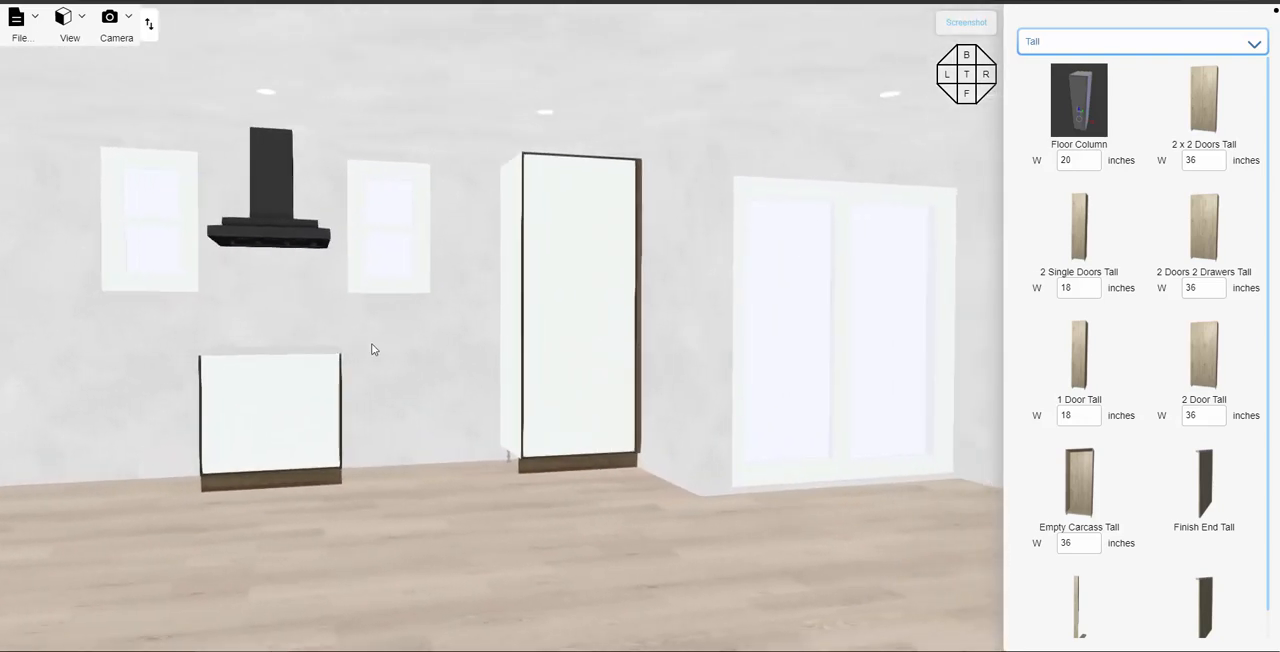
left_click_drag(421, 428, 414, 428)
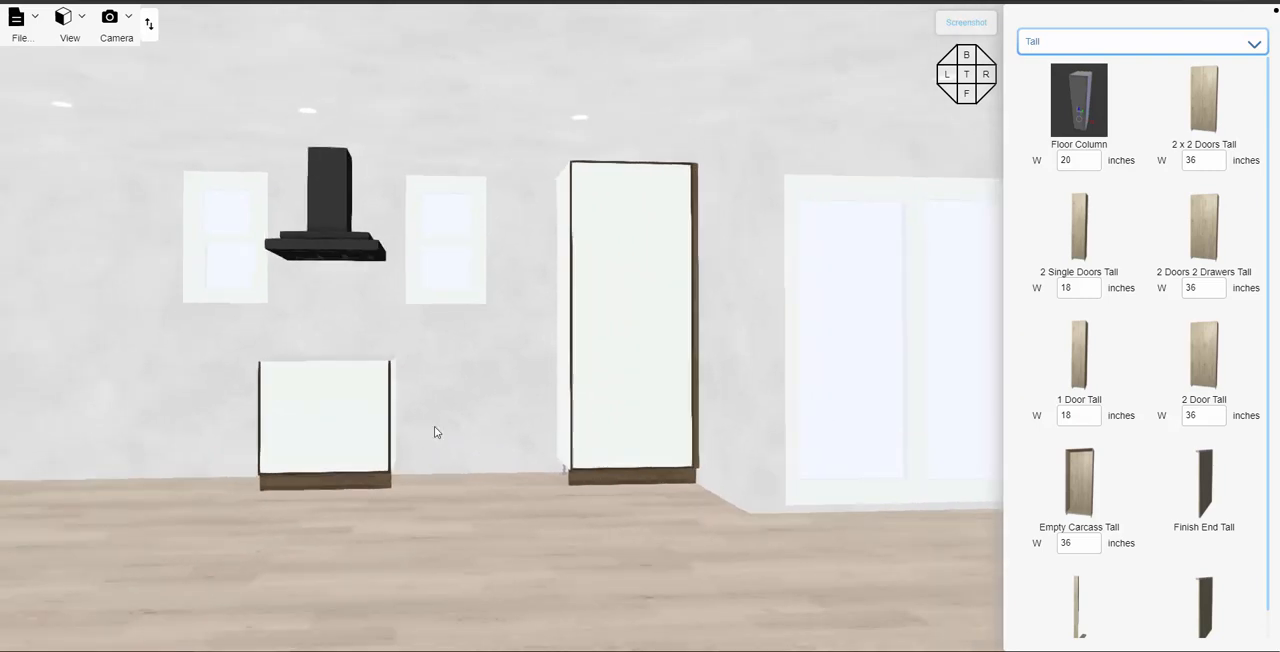
right_click_drag(481, 399, 355, 417)
right_click_drag(407, 388, 384, 404)
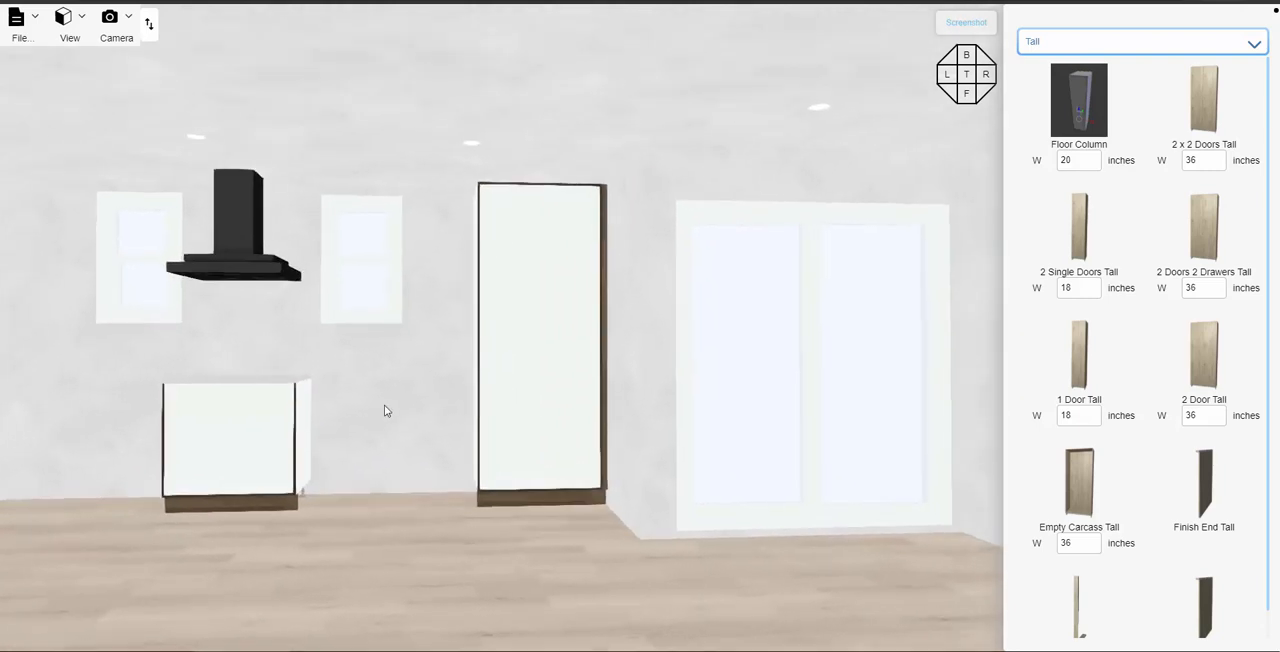
left_click_drag(384, 404, 397, 425)
right_click_drag(382, 384, 551, 400)
left_click_drag(551, 400, 357, 403)
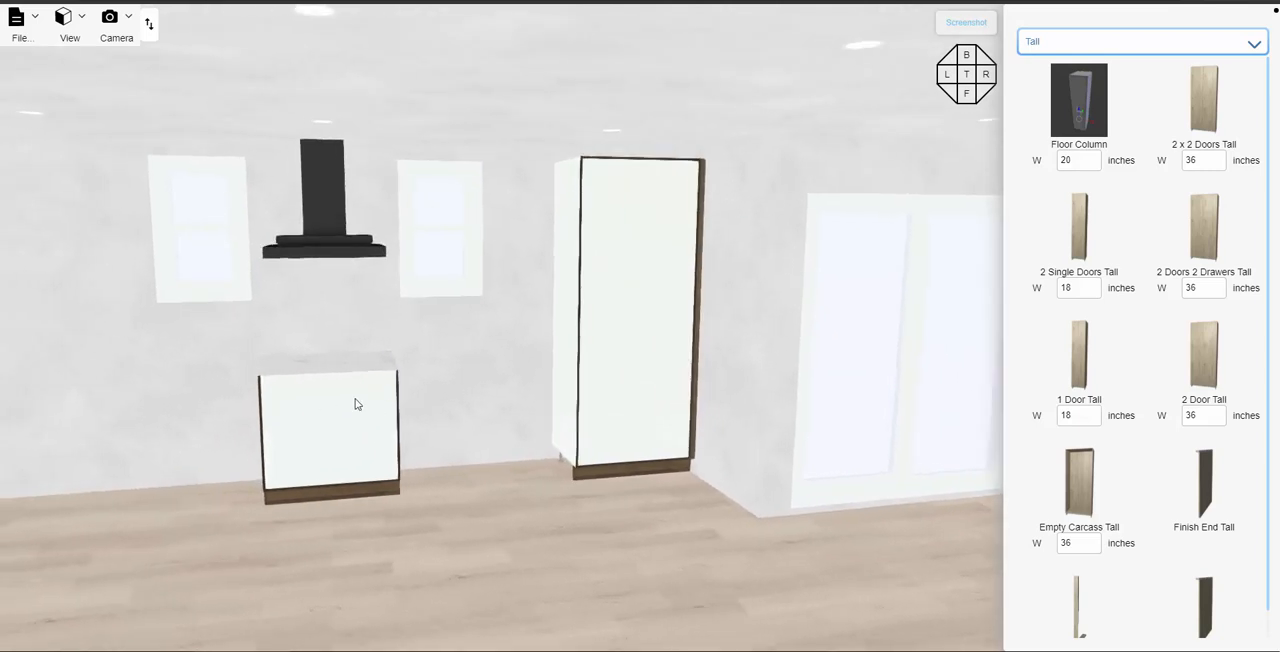
right_click_drag(503, 366, 578, 366)
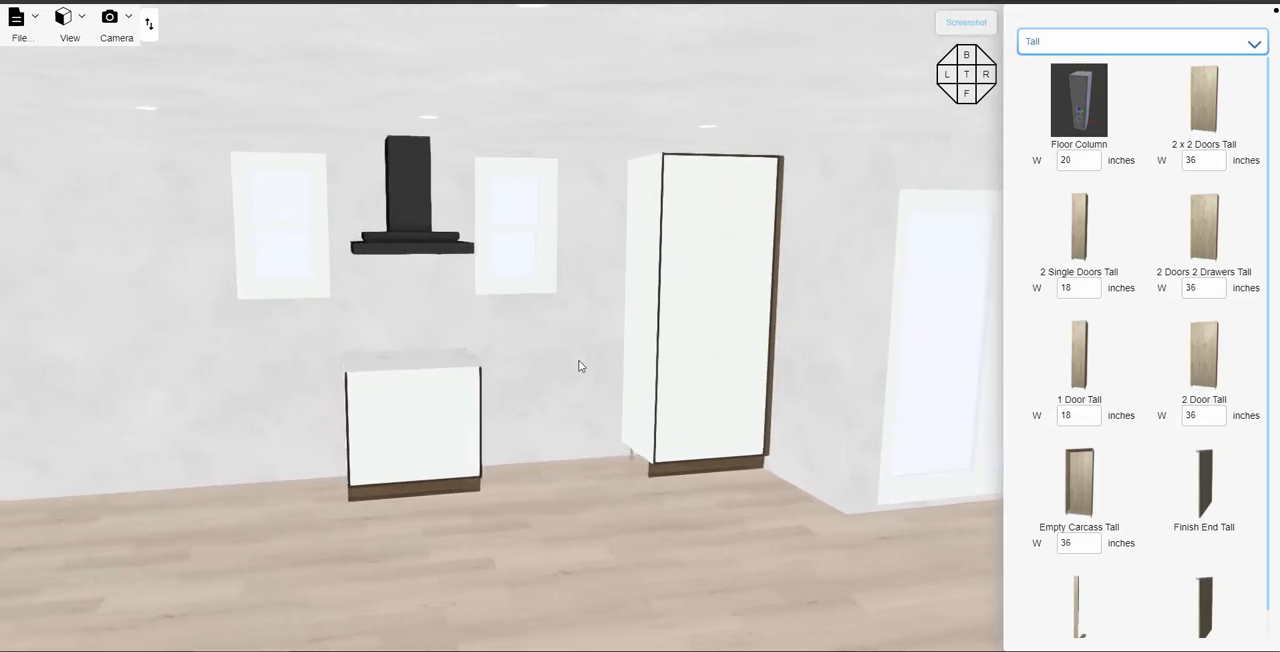
- Place the 30-inch S CookTop from the appliances on the countertop of the base cabinet beneath the hood
left_click(1088, 48)
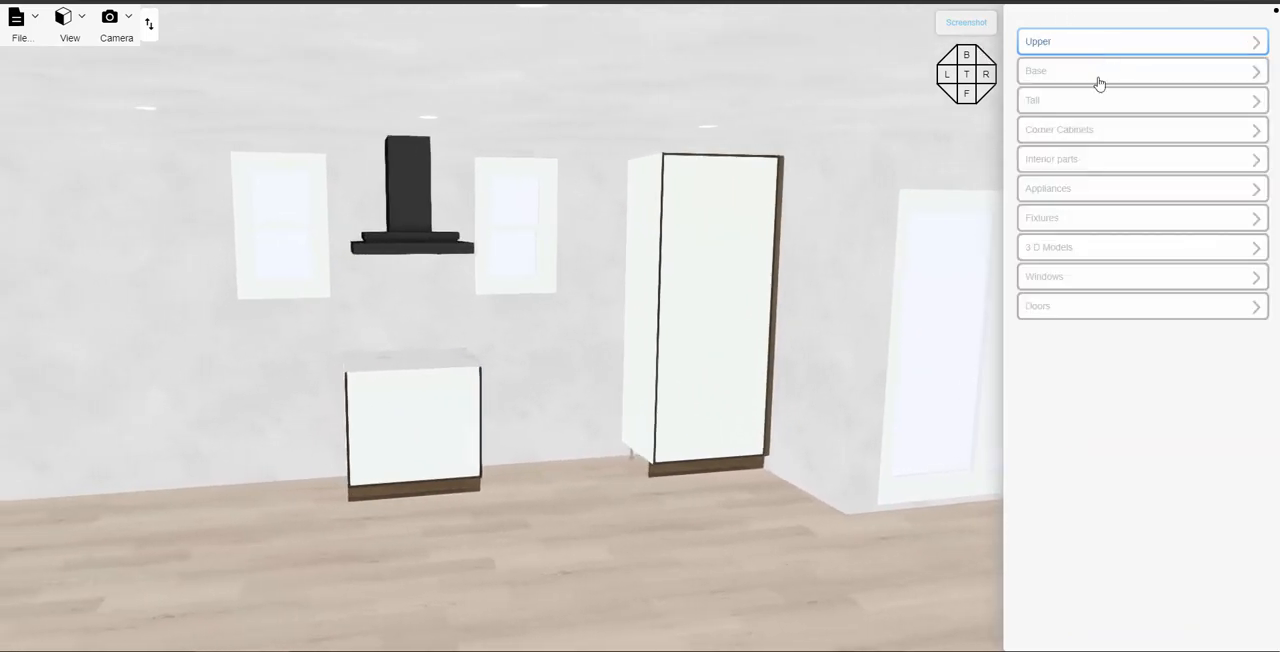
left_click(1096, 188)
scroll(1100, 320, "down", 6)
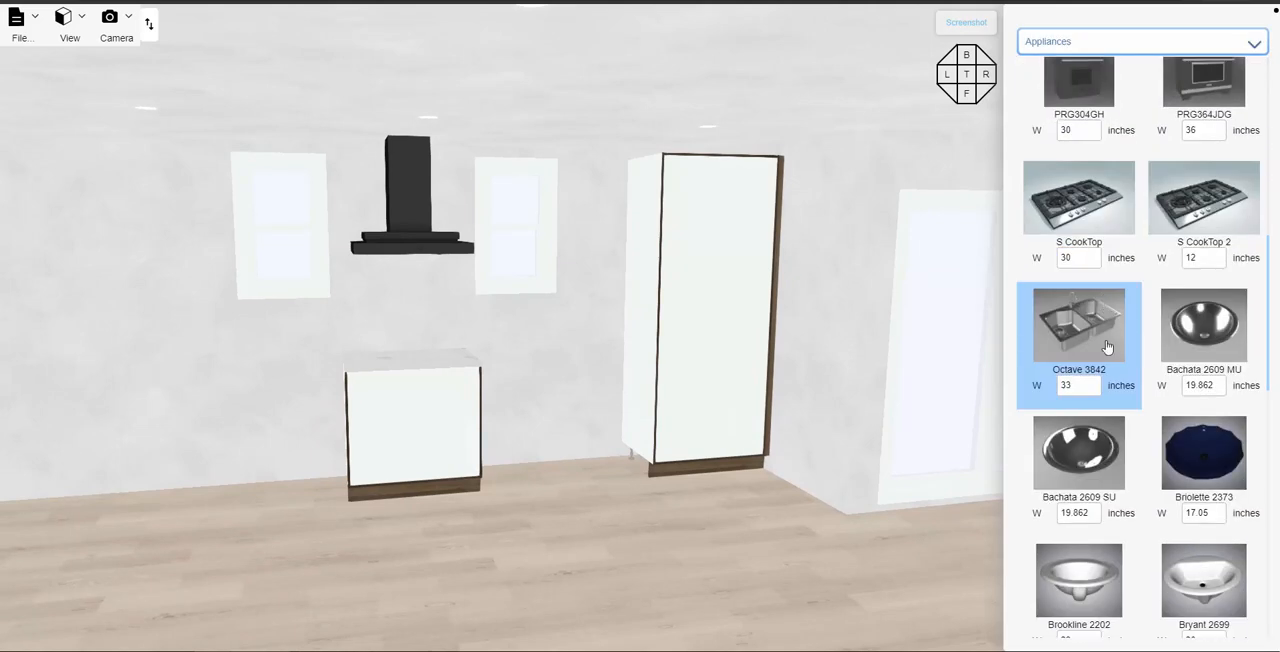
left_click(1081, 209)
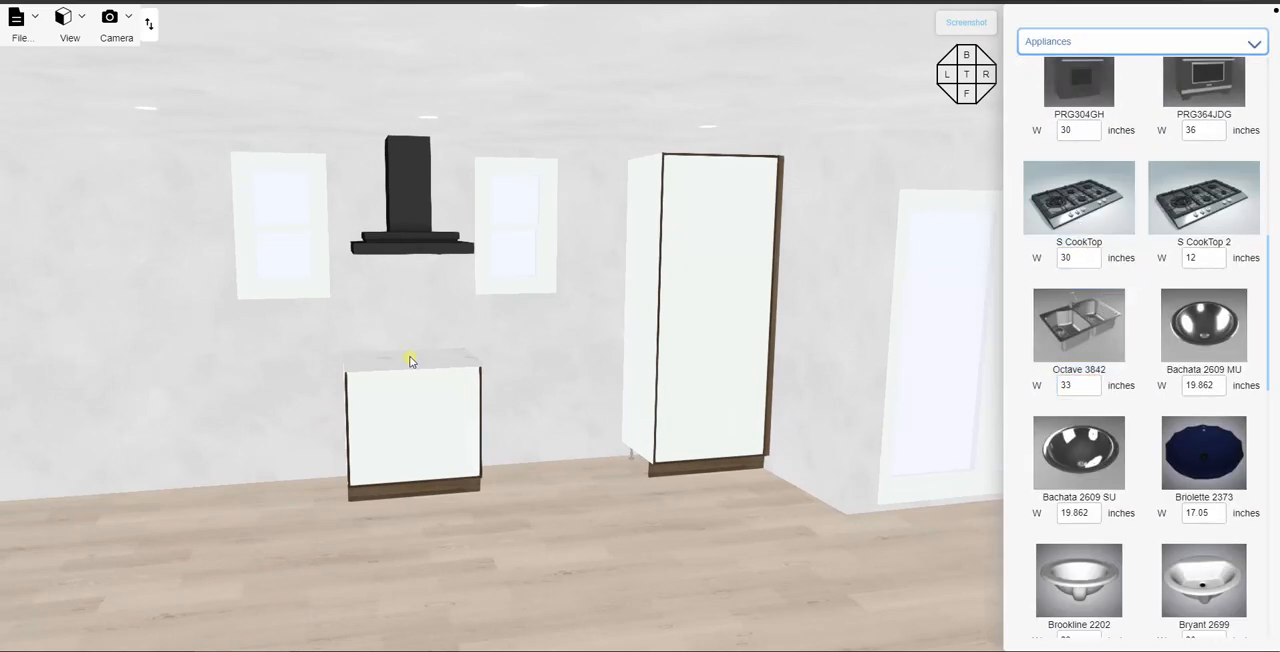
left_click(410, 360)
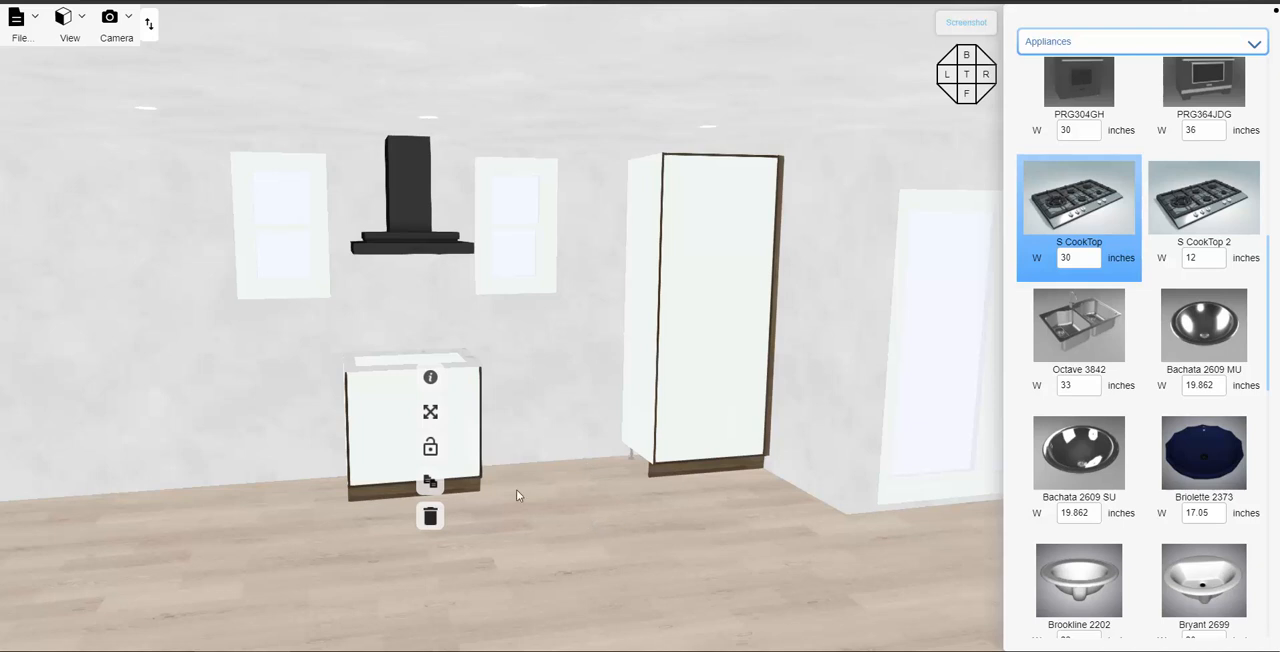
left_click(555, 411)
left_click_drag(555, 413, 558, 434)
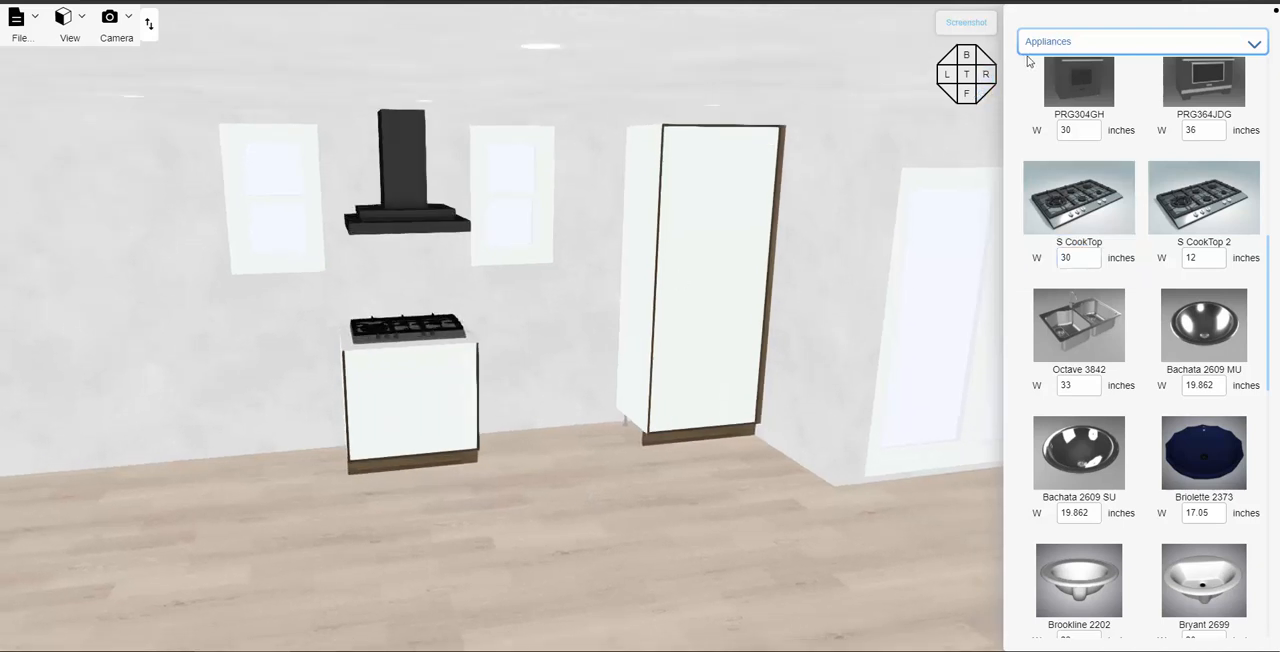
- Divide the base cabinet with a 2 Horizontal Shelves Splitter and fit an oven into the middle opening
left_click(1065, 44)
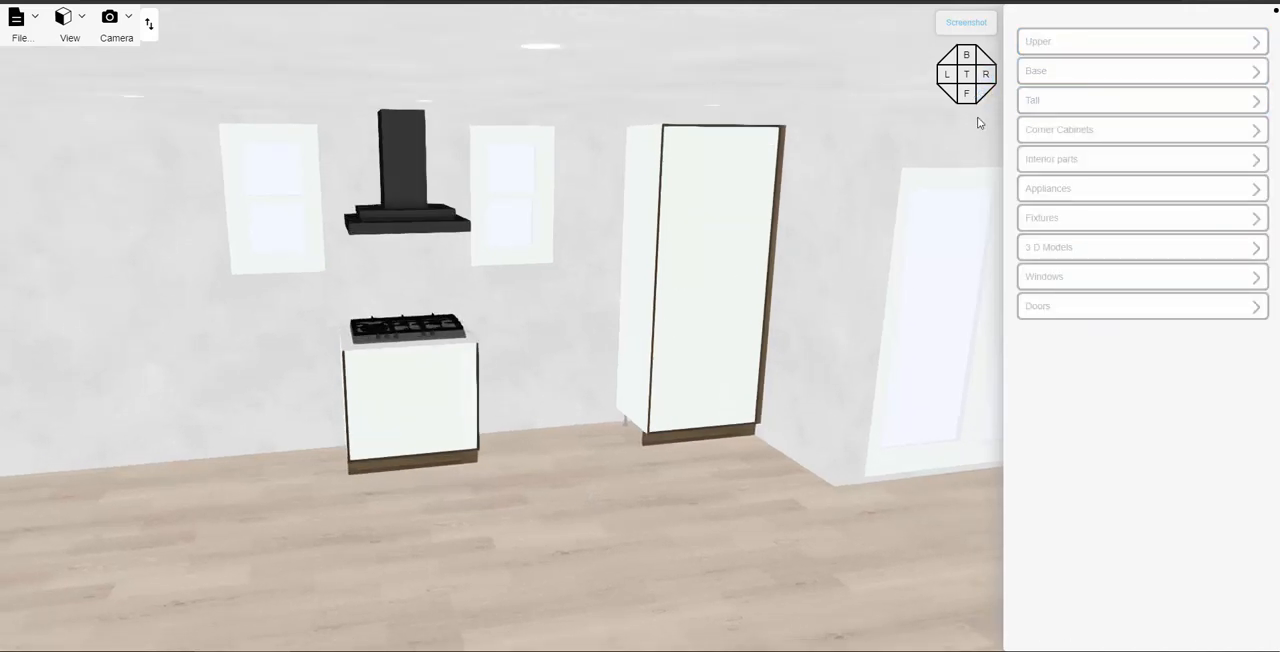
left_click(1065, 163)
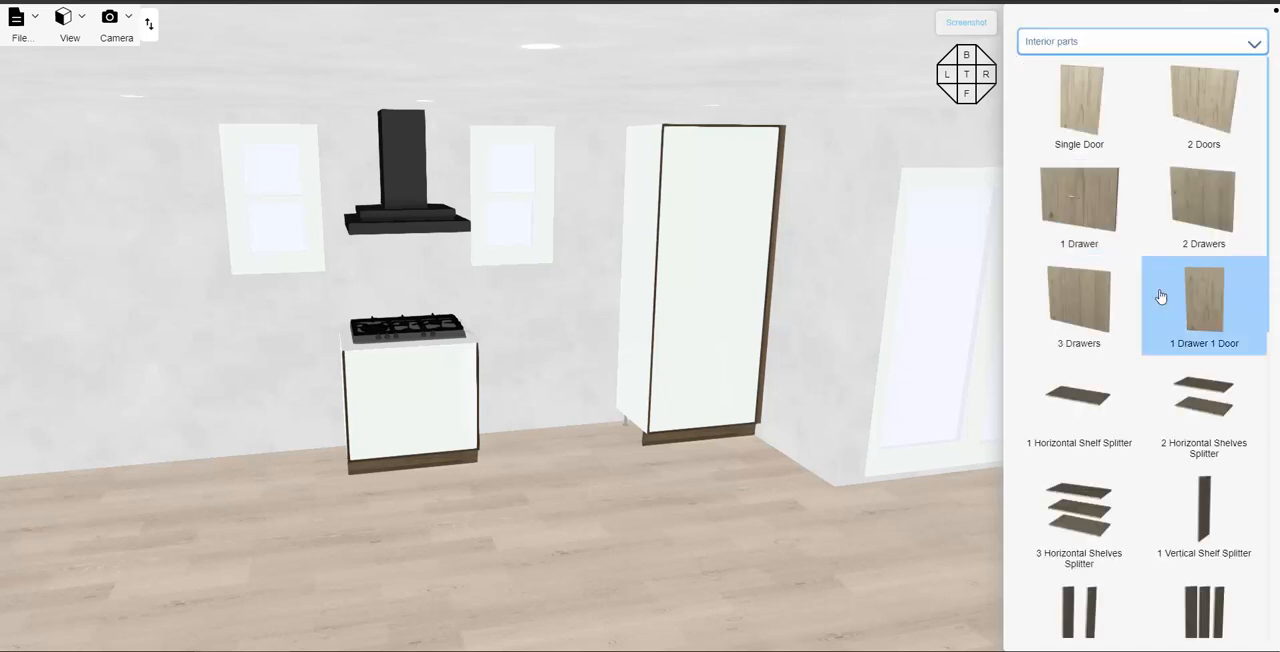
scroll(1160, 300, "down", 3)
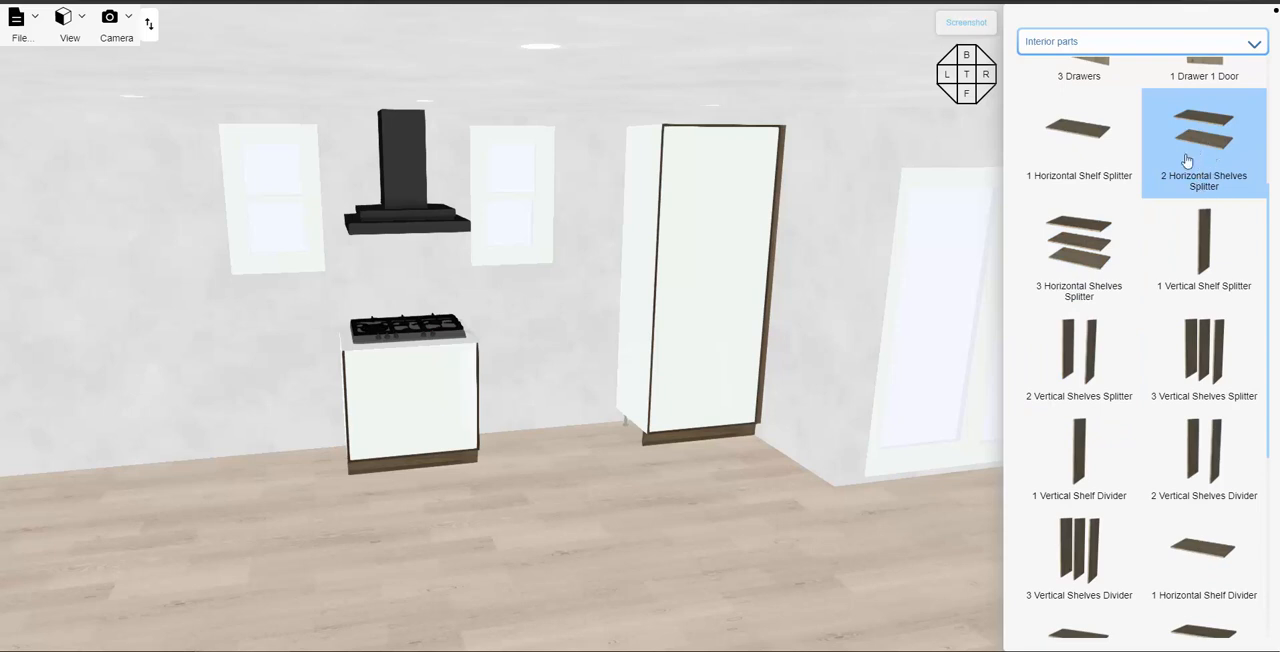
left_click_drag(427, 387, 401, 388)
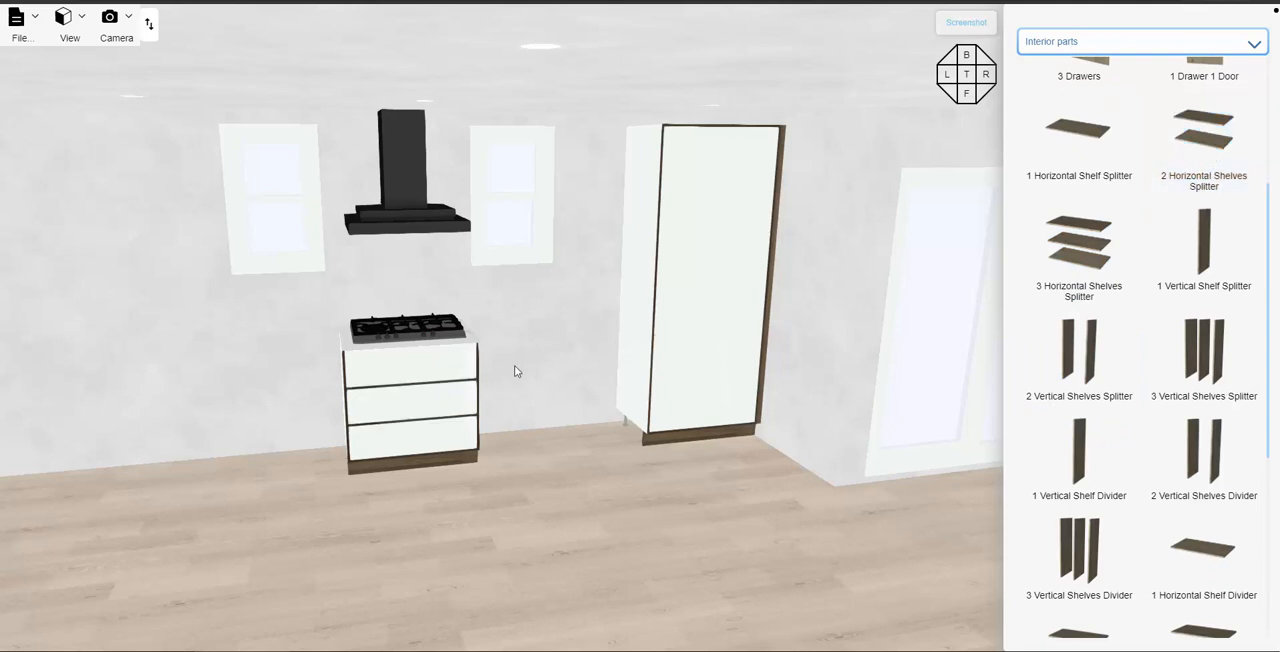
scroll(1129, 366, "down", 4)
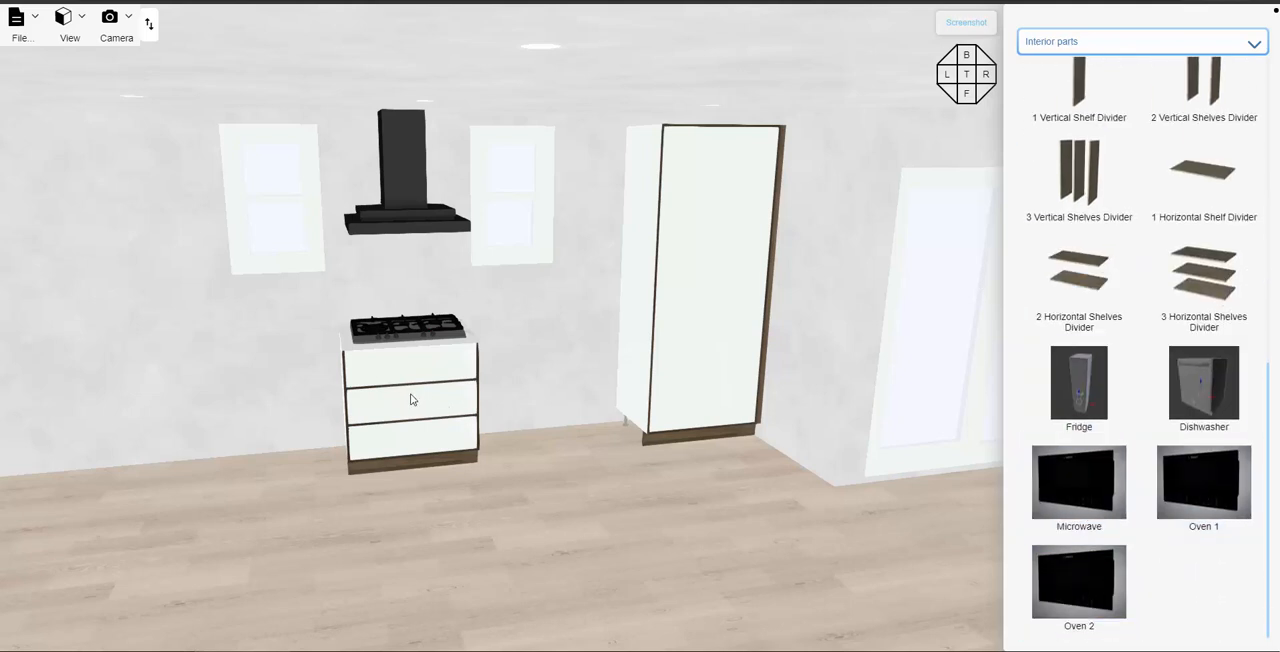
- Fit 1 Drawer into the bottom opening of the base cabinet and a Single Door into the top opening
scroll(1108, 195, "up", 5)
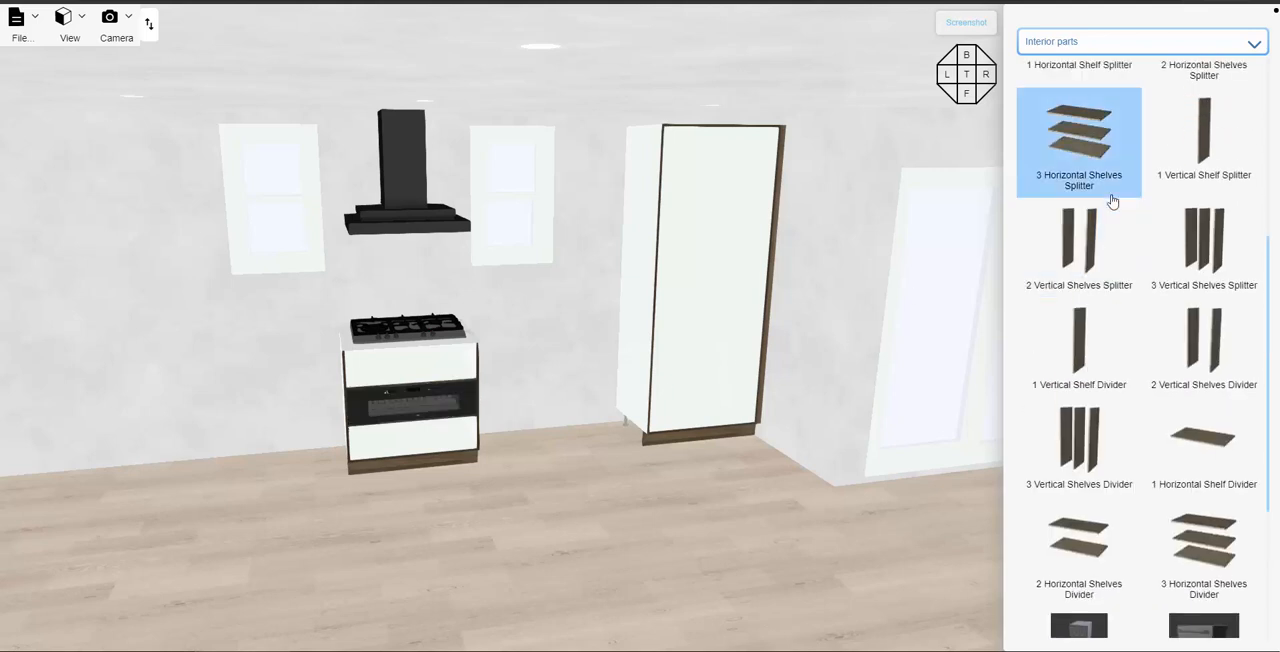
scroll(1112, 214, "up", 2)
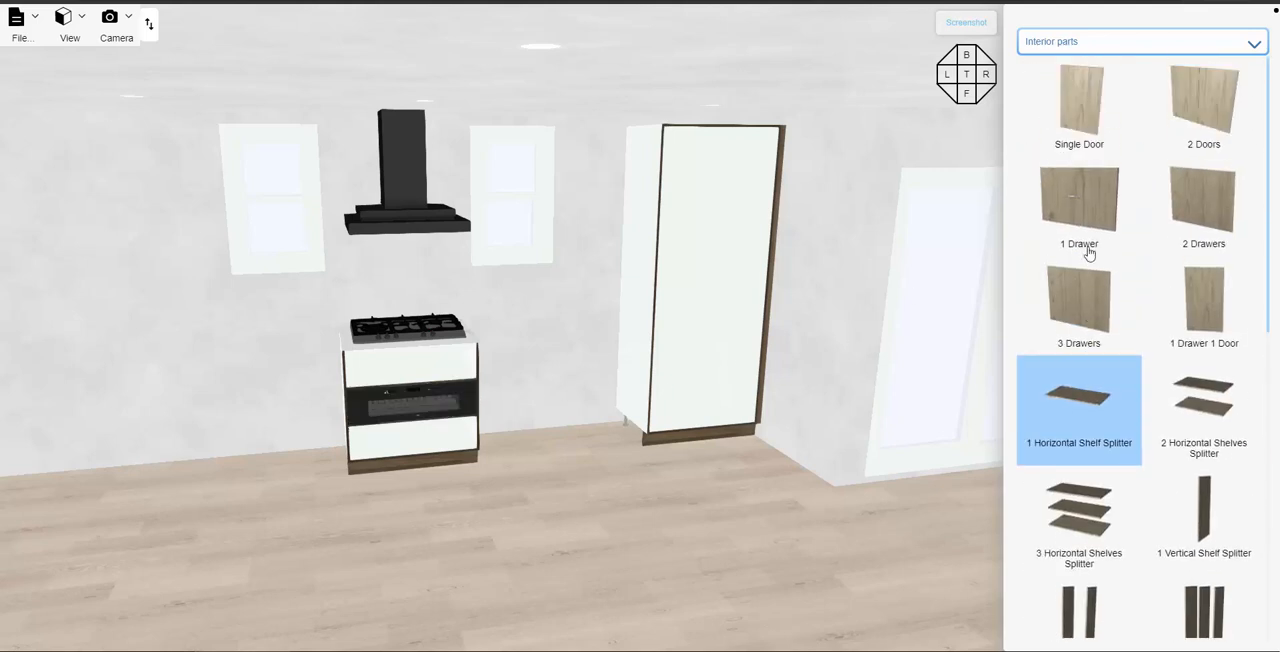
left_click_drag(1086, 211, 409, 448)
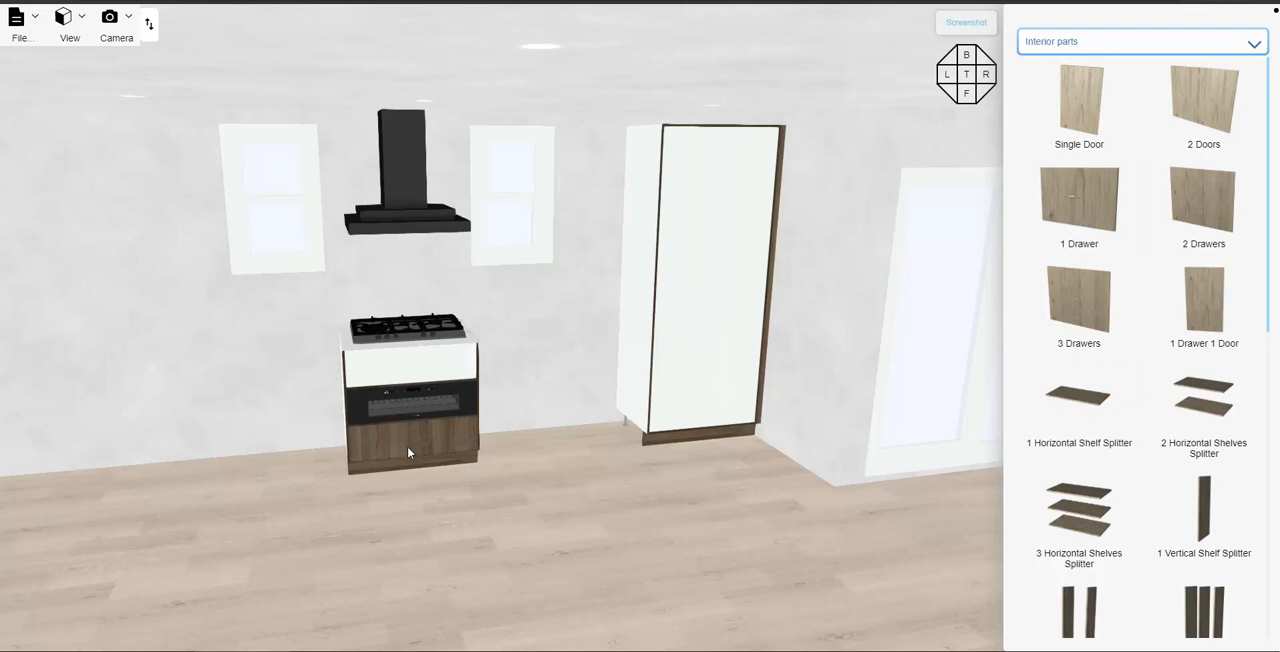
left_click_drag(1058, 116, 434, 364)
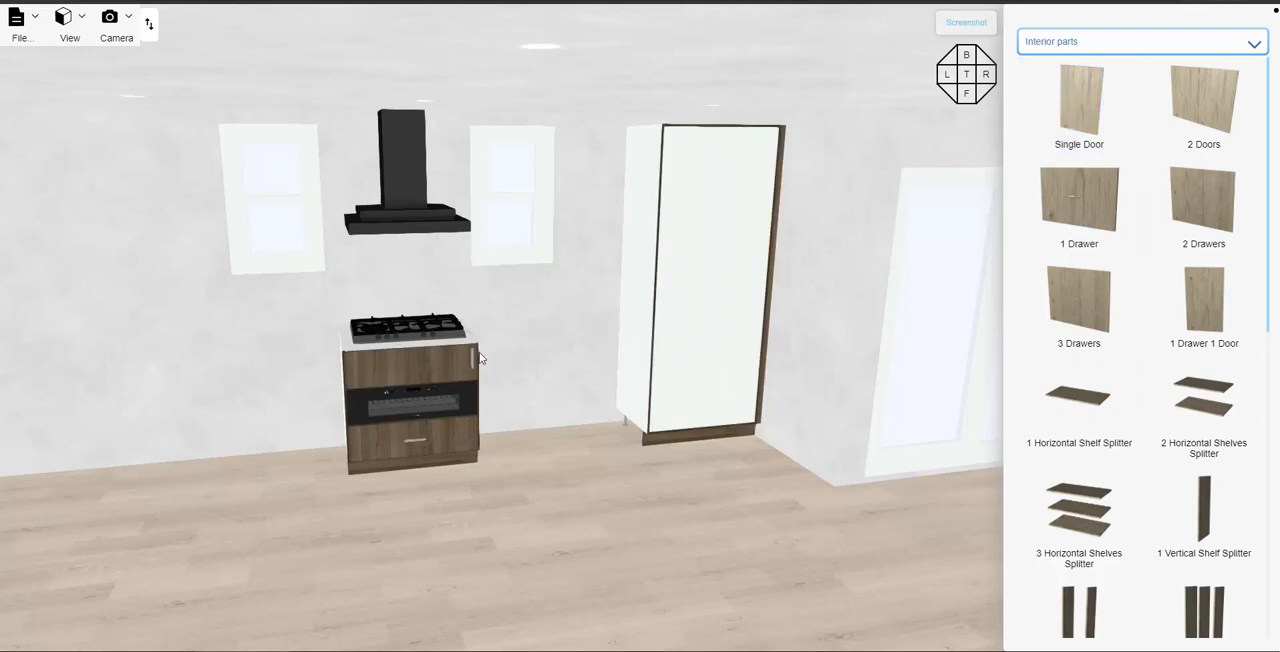
- Turn off automatic sizing for the base cabinet's top interior opening and set its height to 6 inches
scroll(515, 382, "up", 5)
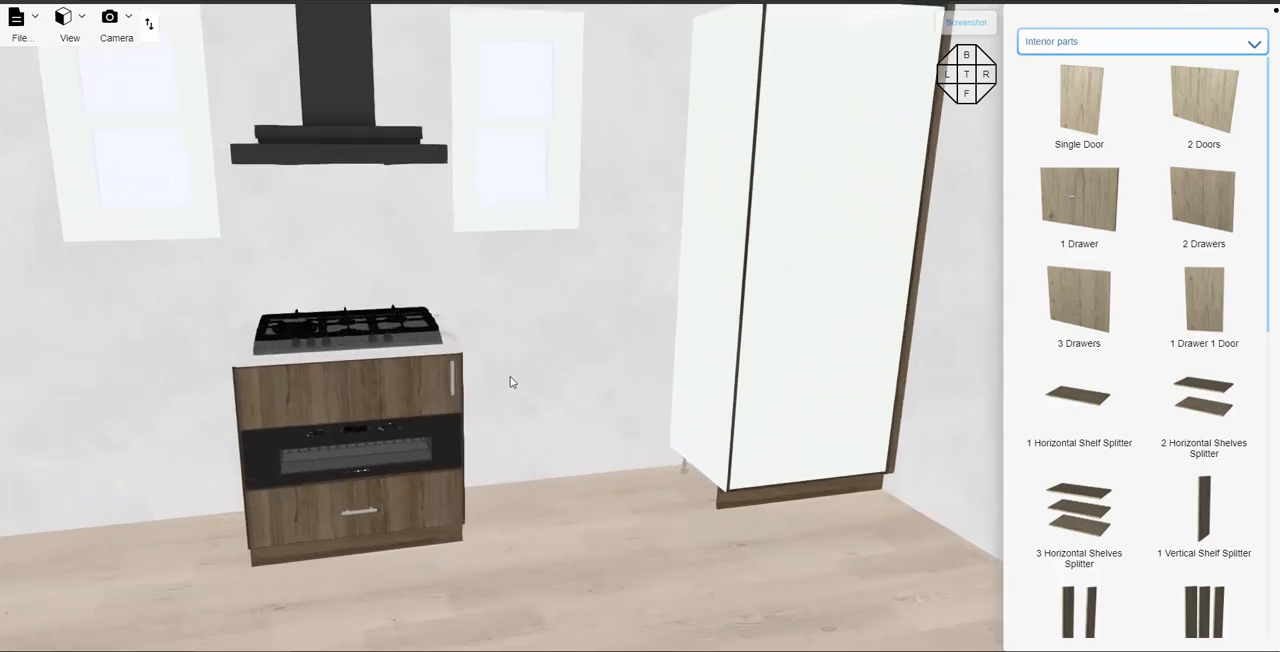
scroll(510, 377, "up", 1)
right_click_drag(648, 268, 708, 228)
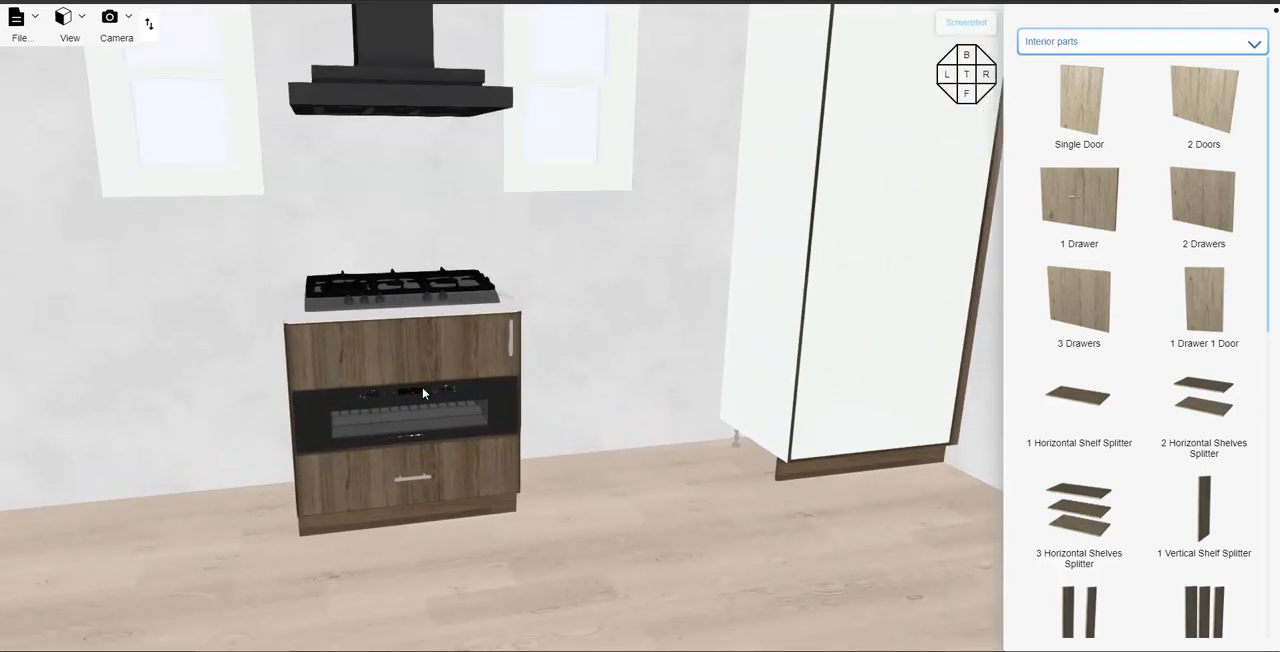
left_click(408, 409)
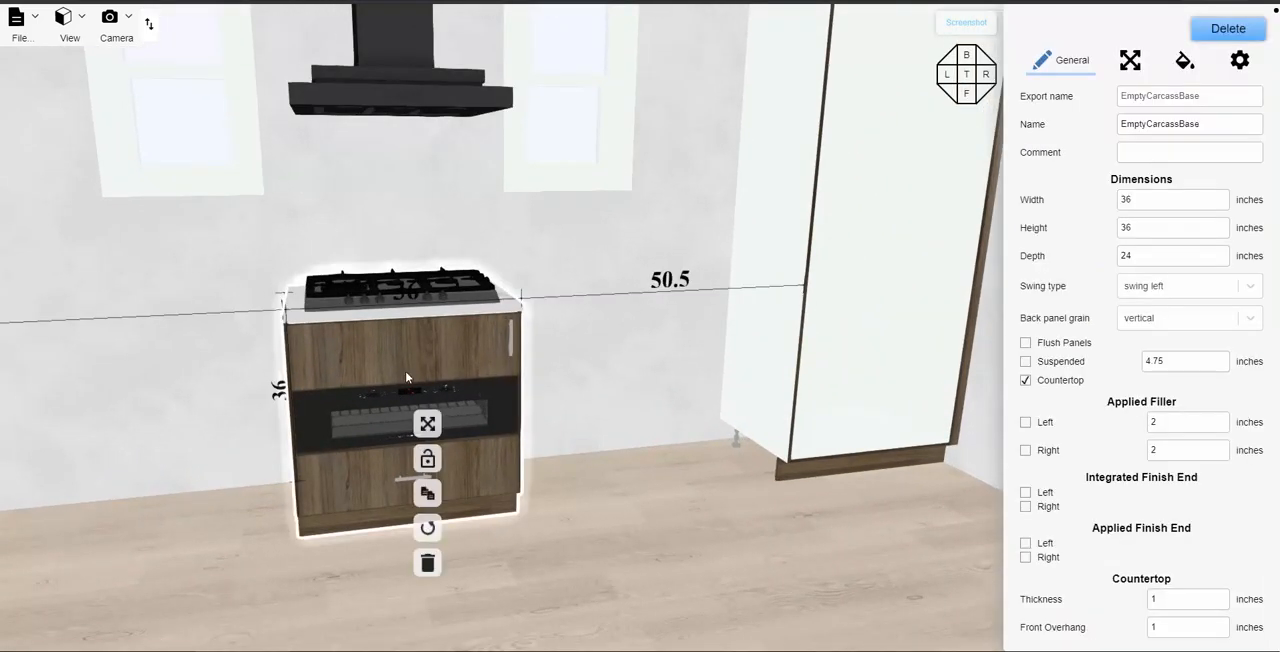
left_click(1240, 60)
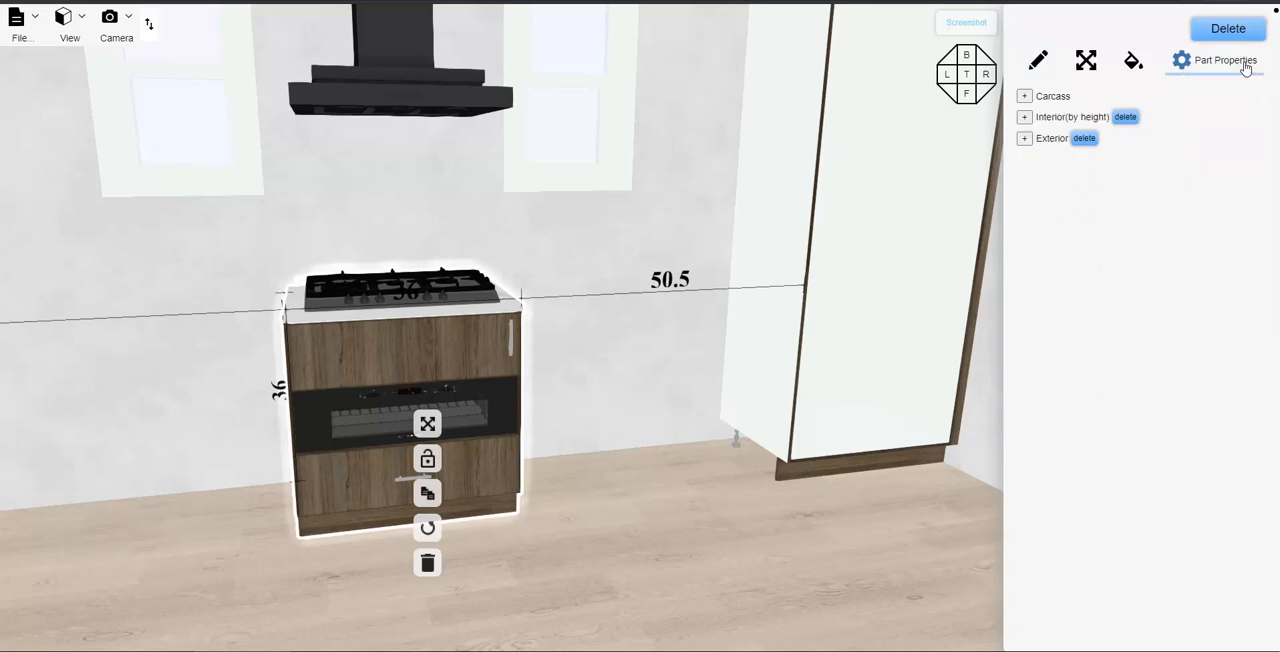
left_click(1023, 117)
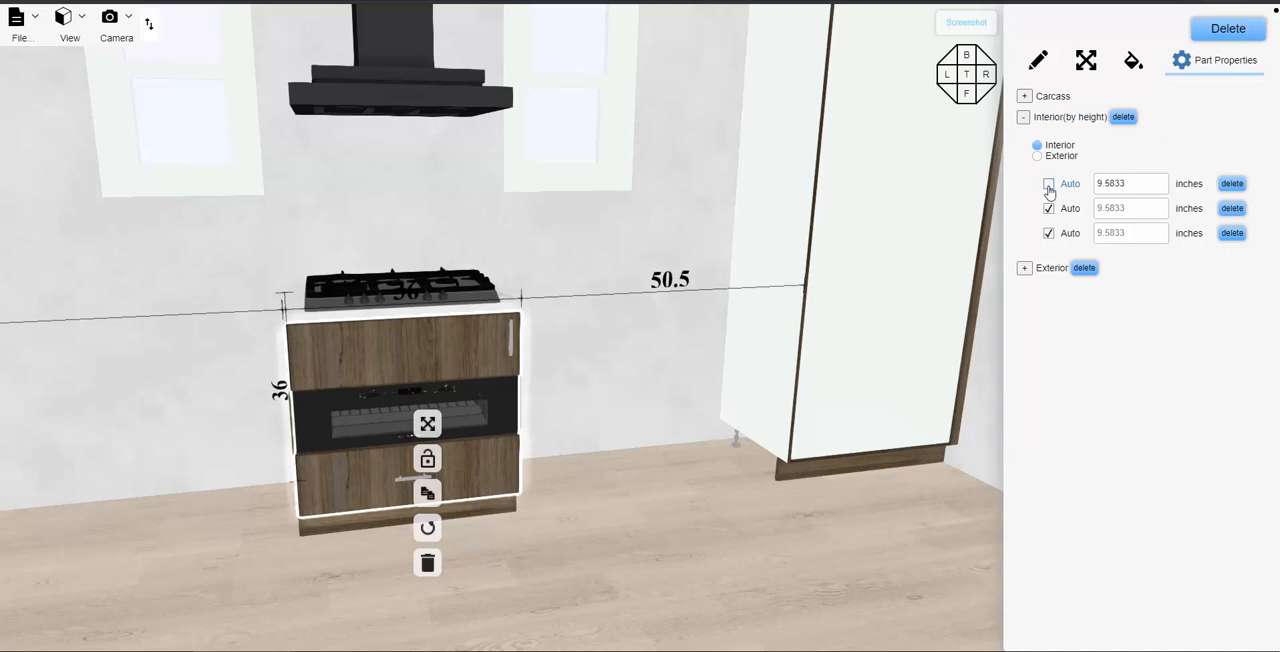
left_click_drag(1134, 183, 1098, 186)
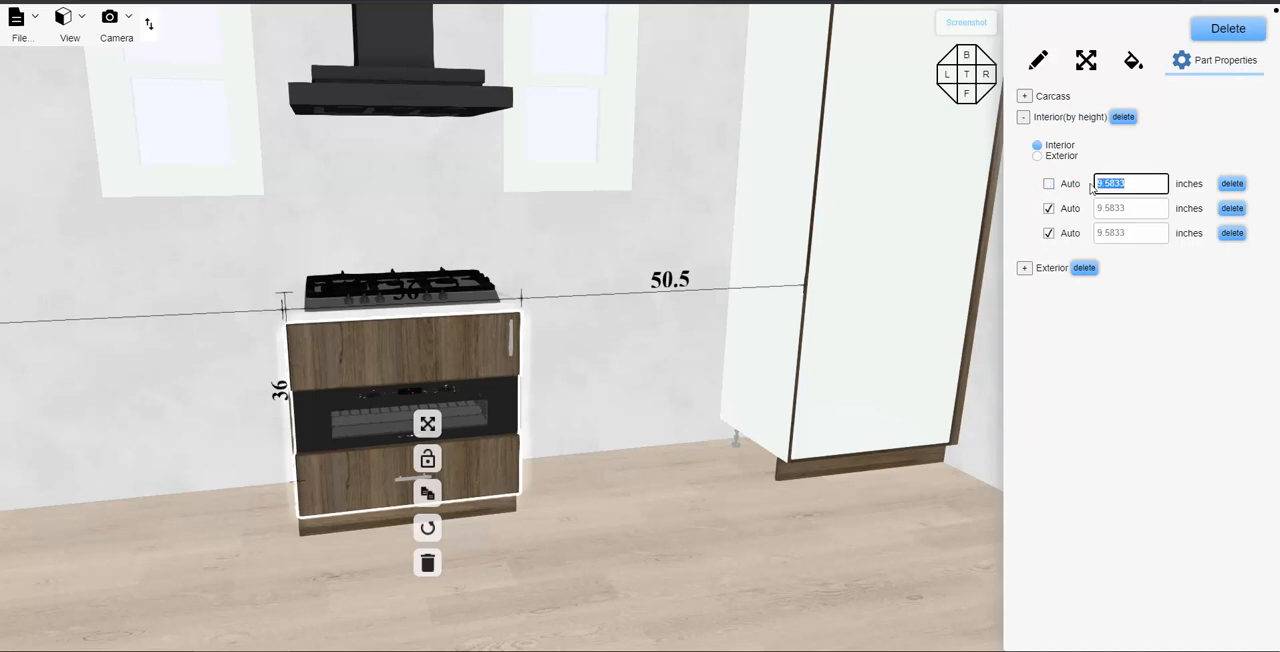
type("6")
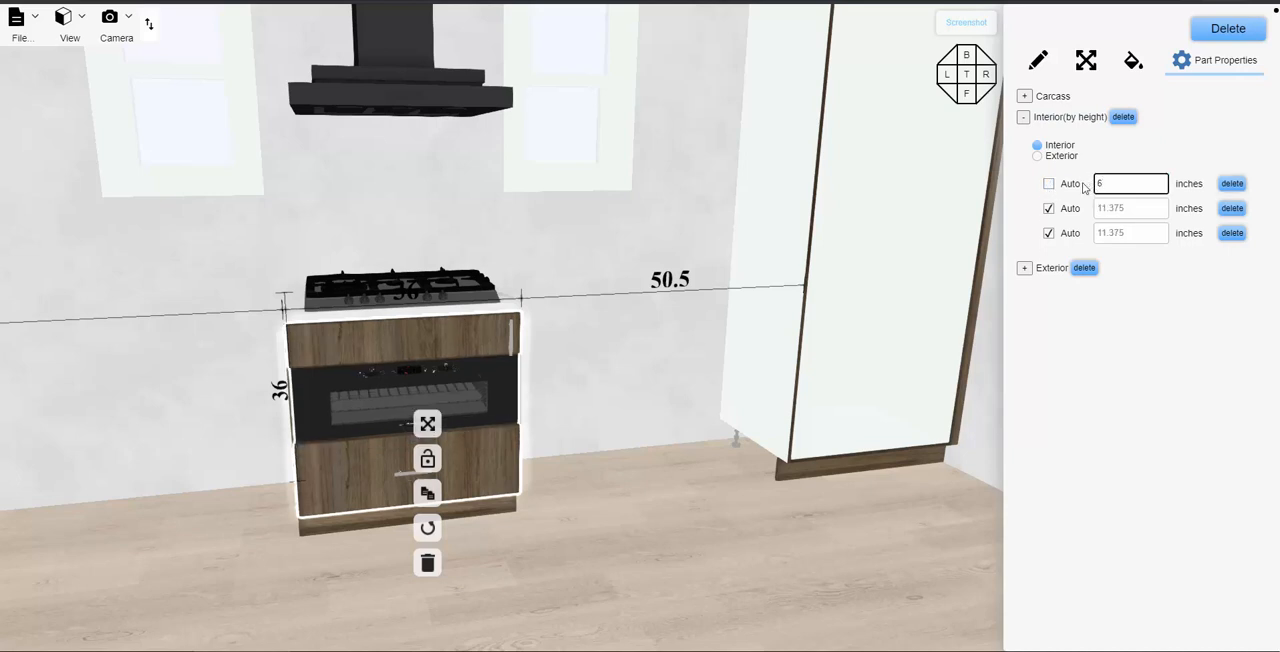
- Turn off automatic sizing for the base cabinet's middle oven opening and set its height to 17 inches
left_click(1048, 208)
left_click(1110, 209)
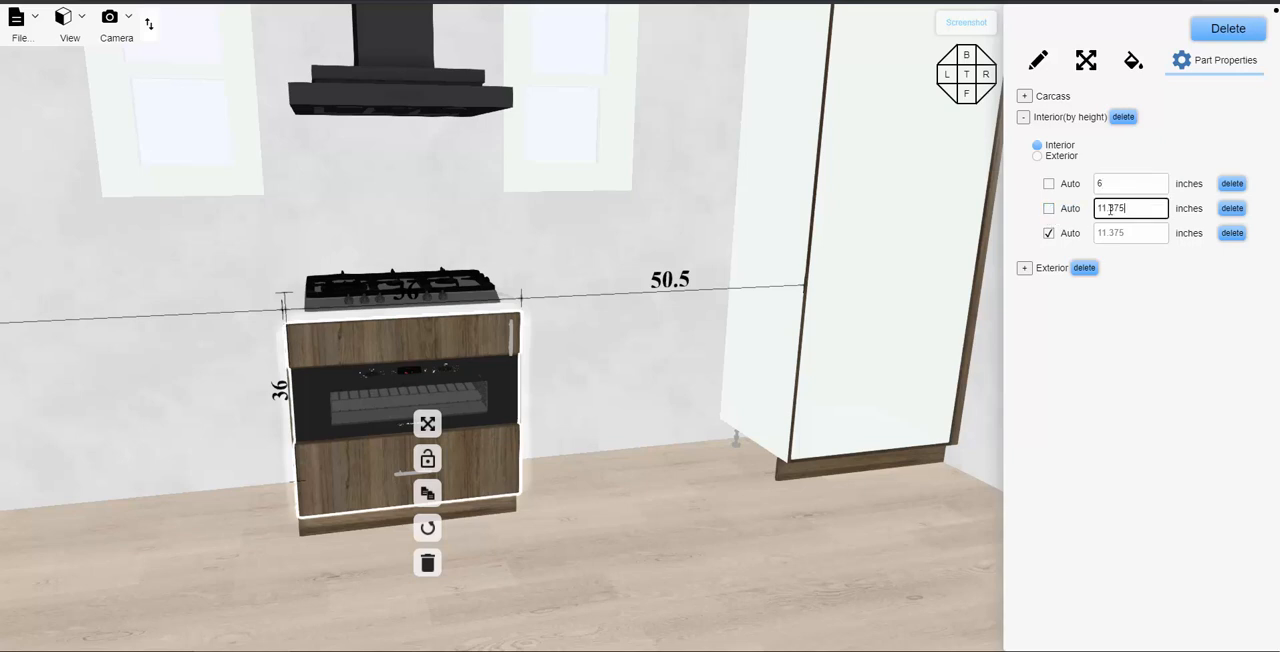
left_click_drag(1126, 209, 1088, 214)
type("17")
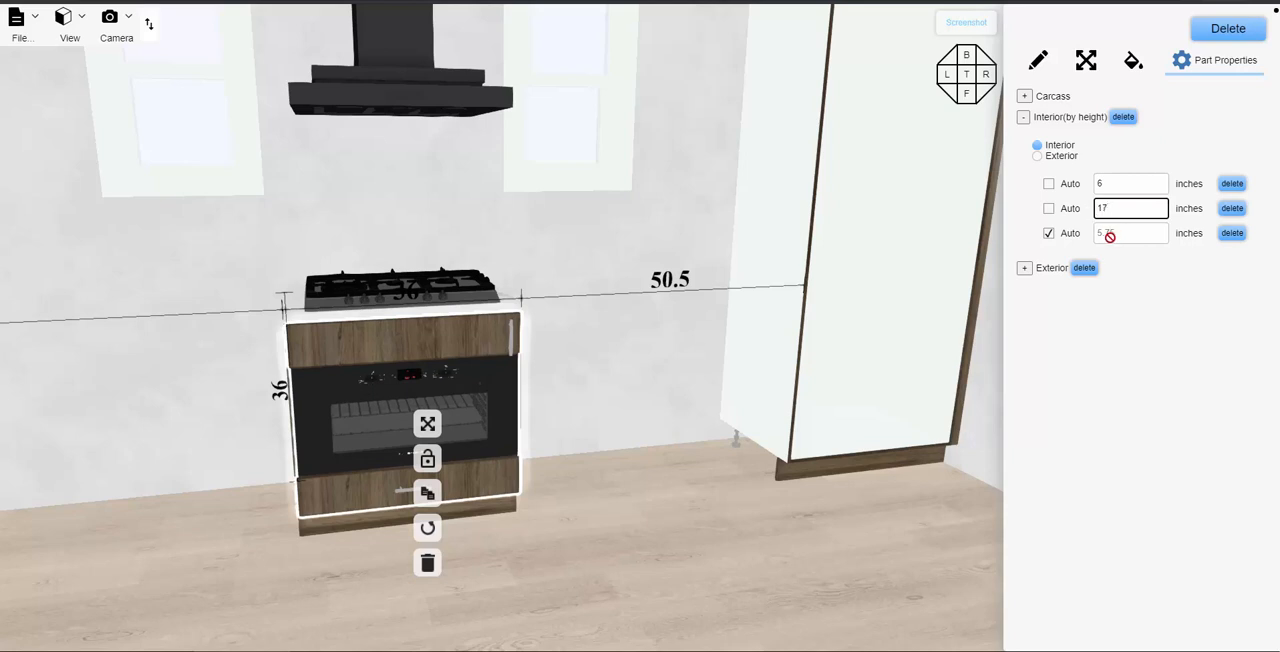
- Set the swing type of the base cabinet's single door to flip bottom
left_click(1024, 269)
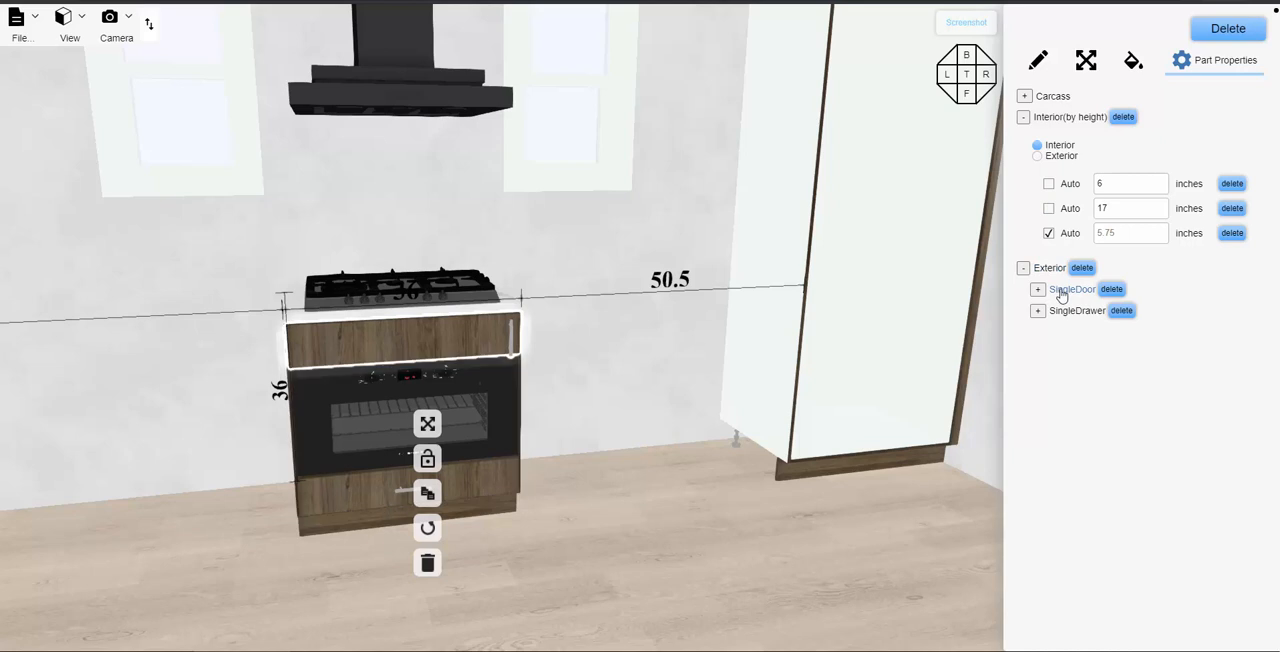
left_click(1038, 290)
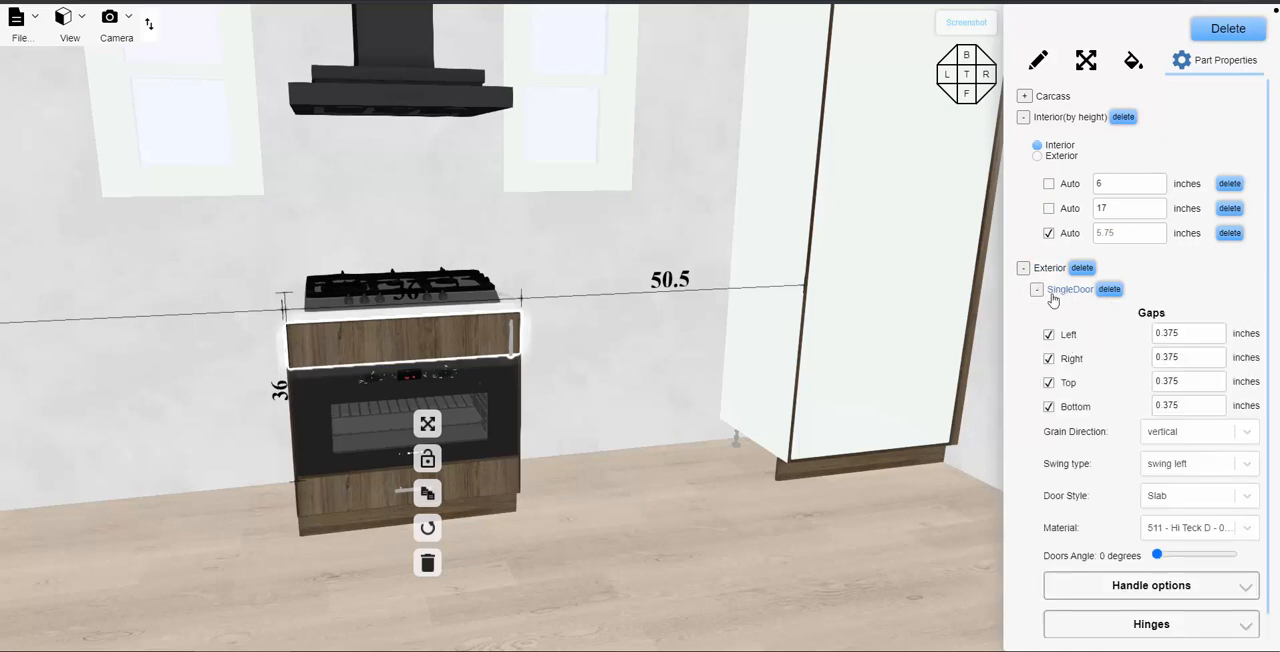
left_click(1199, 466)
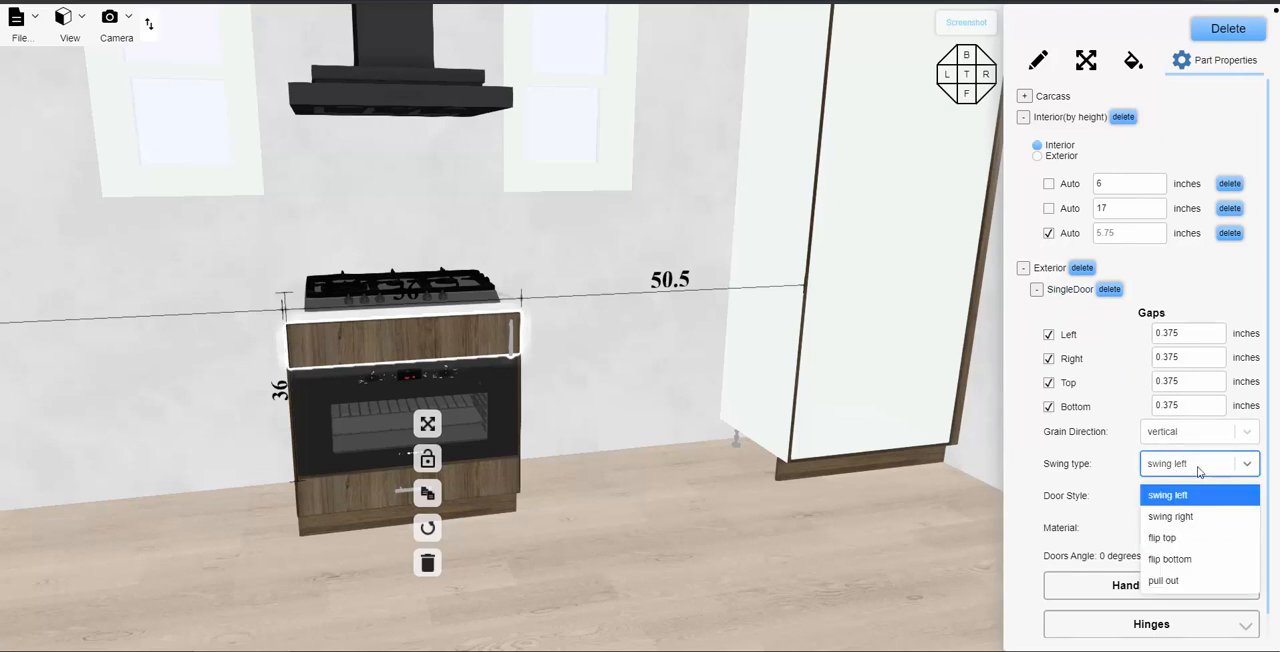
left_click(1176, 562)
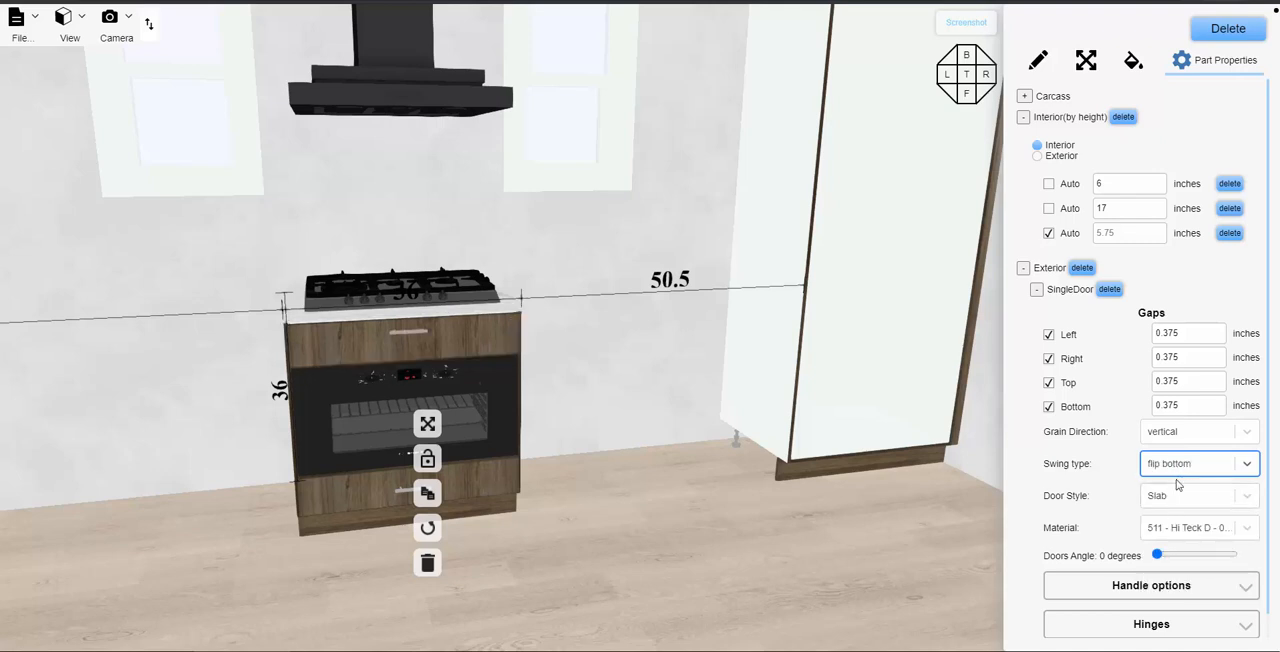
- Preview how the base cabinet's top door and bottom drawer open, close both again and deselect the cabinet
mouse_move(1157, 555)
left_mouse_down()
mouse_move(1212, 561)
mouse_move(1157, 552)
left_mouse_up()
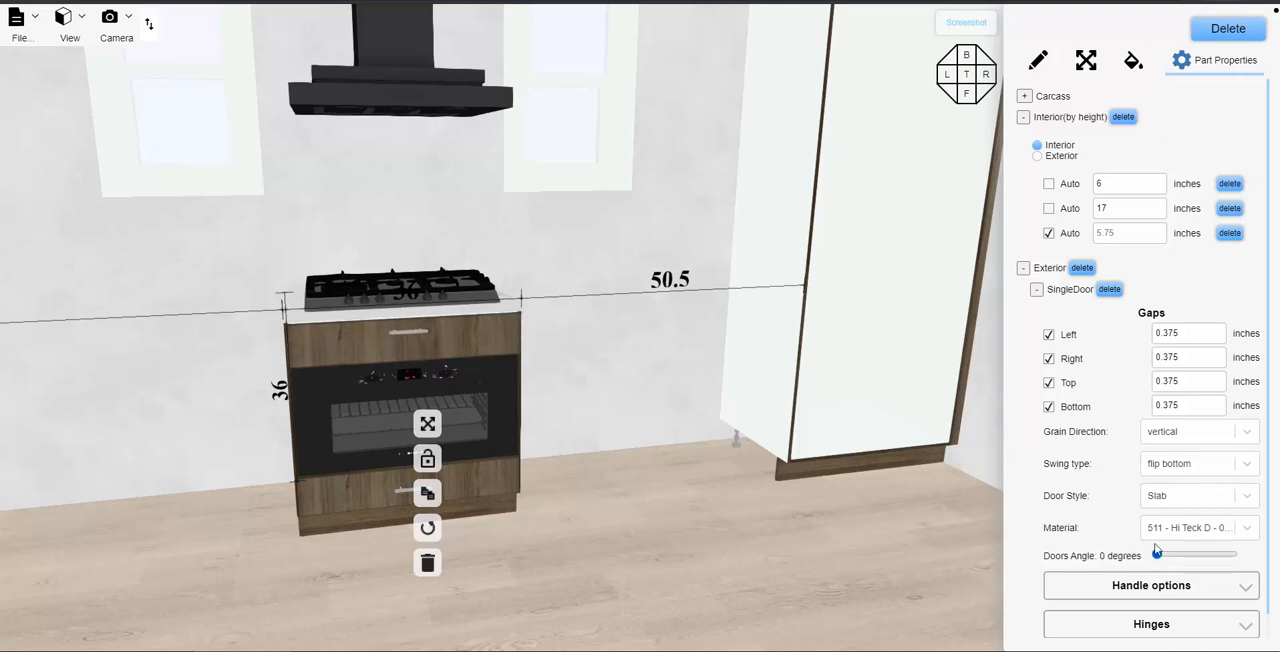
left_click(1037, 290)
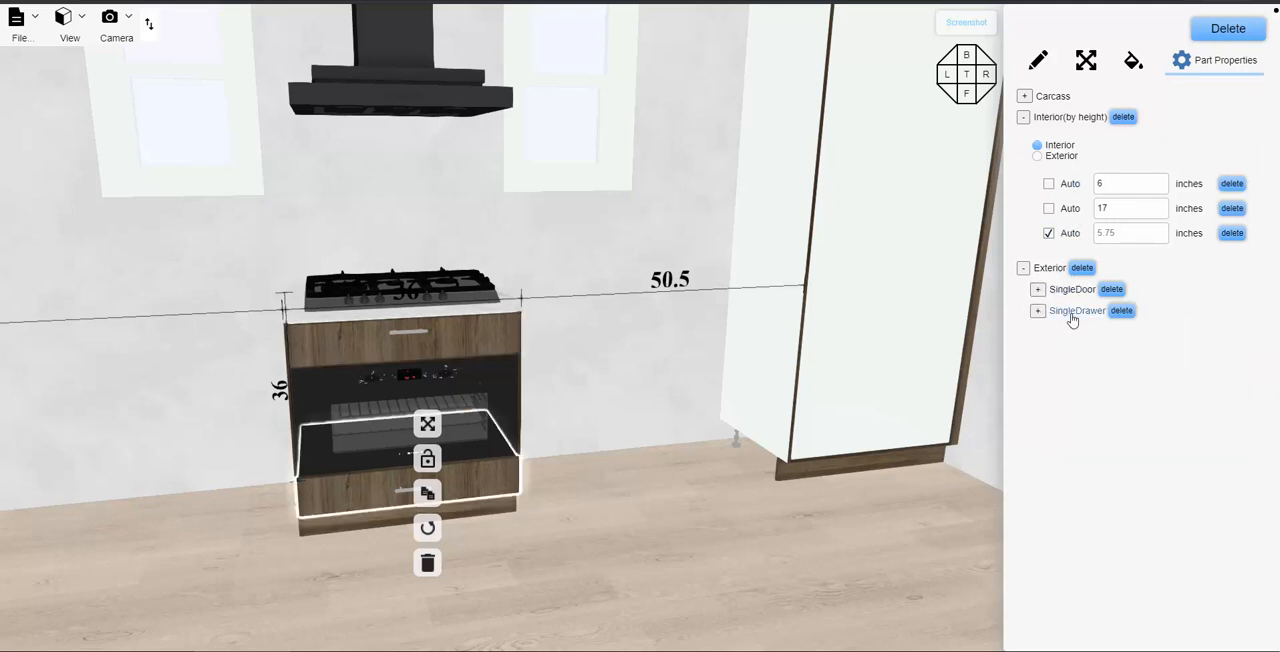
left_click(1037, 311)
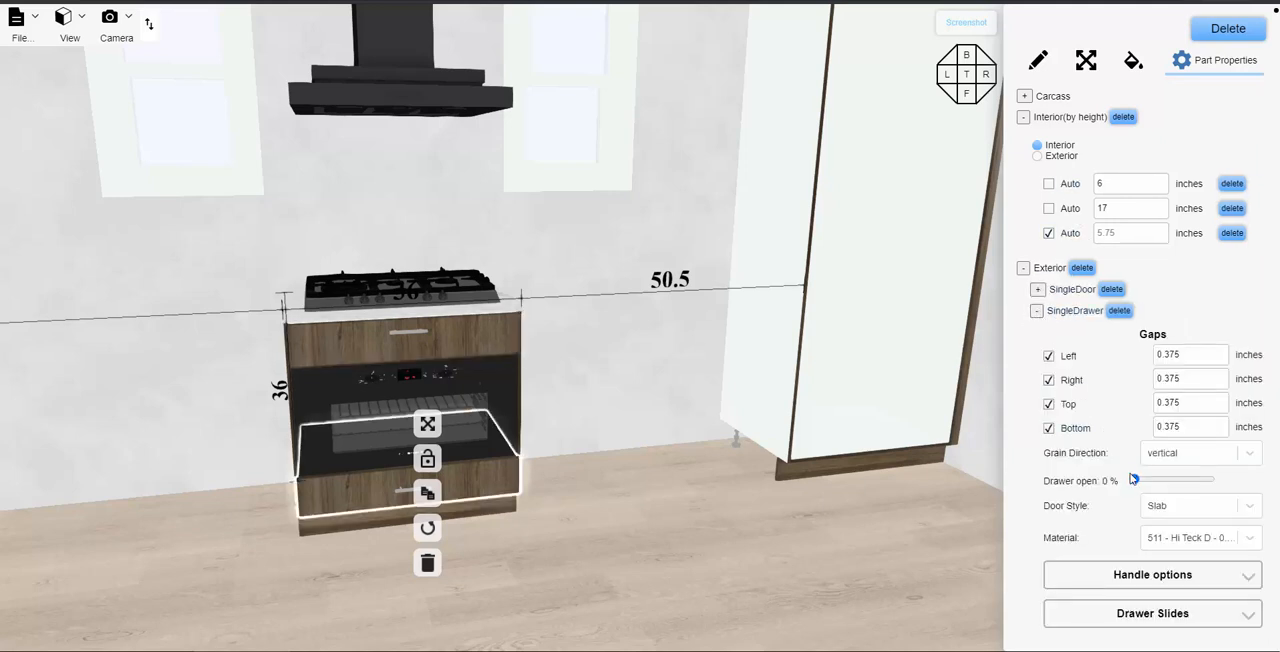
mouse_move(1139, 483)
left_mouse_down()
mouse_move(1213, 493)
mouse_move(1120, 490)
left_mouse_up()
left_click(640, 403)
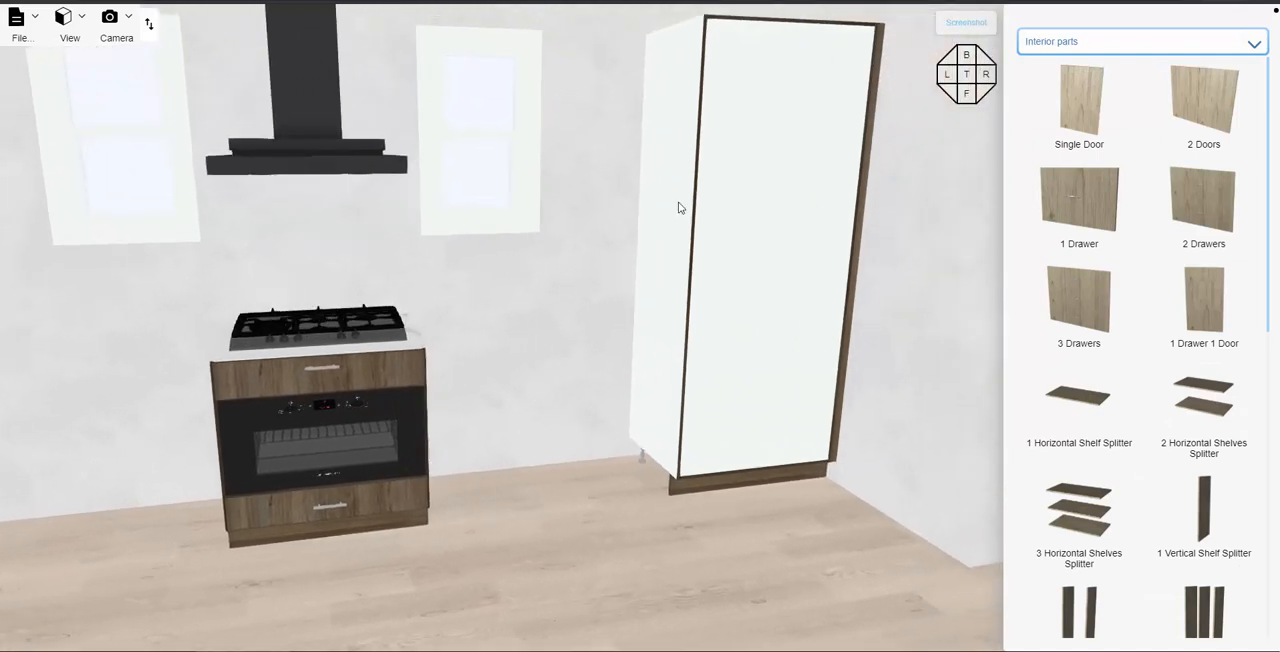
- Divide the tall cabinet into four openings with a 3 Horizontal Shelves Splitter
right_click_drag(536, 369, 463, 401)
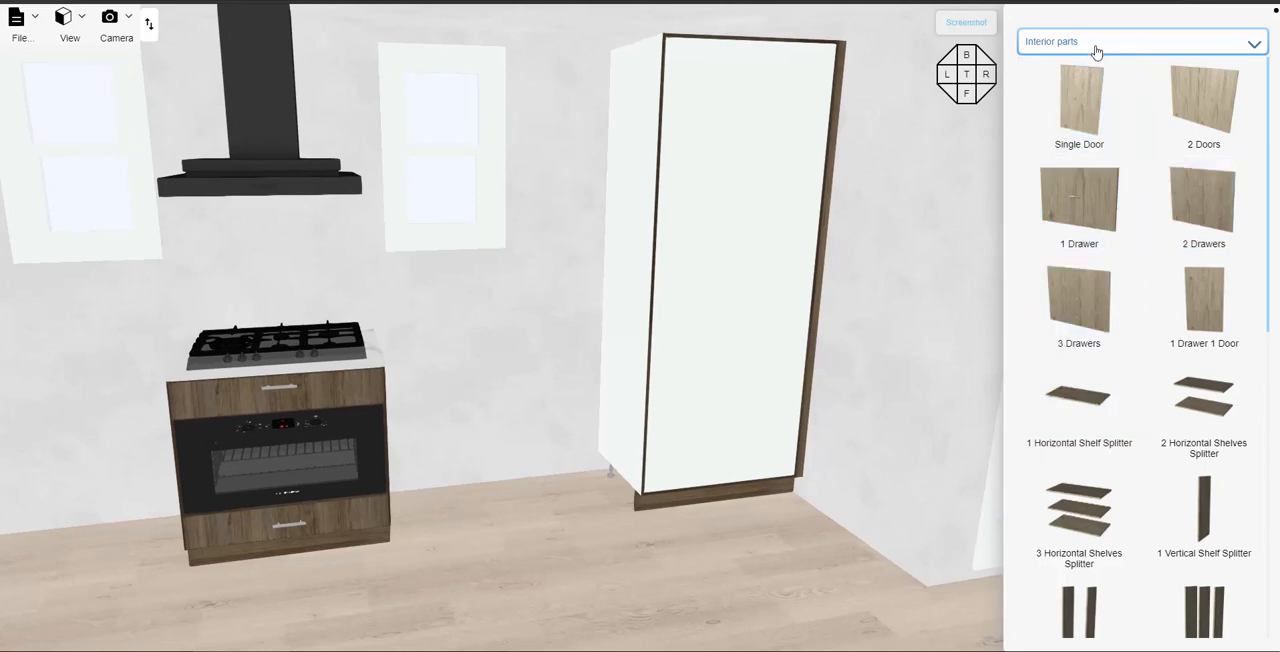
scroll(1140, 306, "down", 1)
scroll(1140, 445, "down", 1)
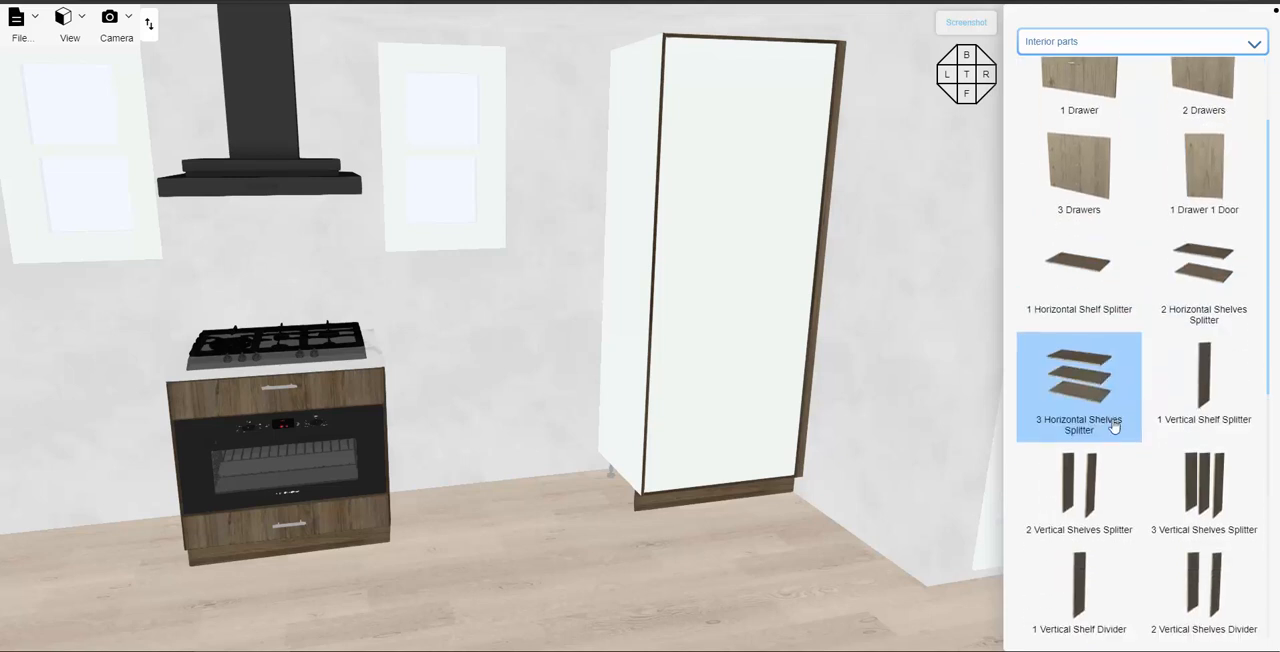
left_click_drag(1080, 370, 733, 312)
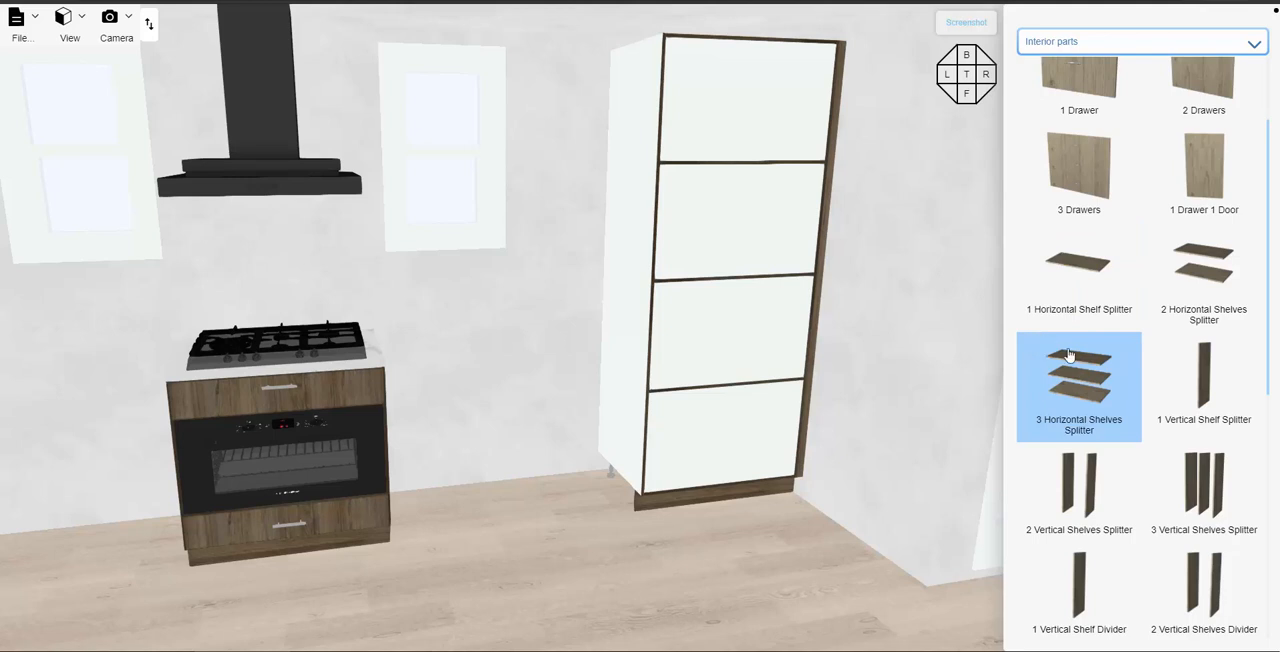
- Fit the Microwave into the tall cabinet's third opening from the top
scroll(1100, 390, "down", 3)
scroll(1095, 420, "down", 5)
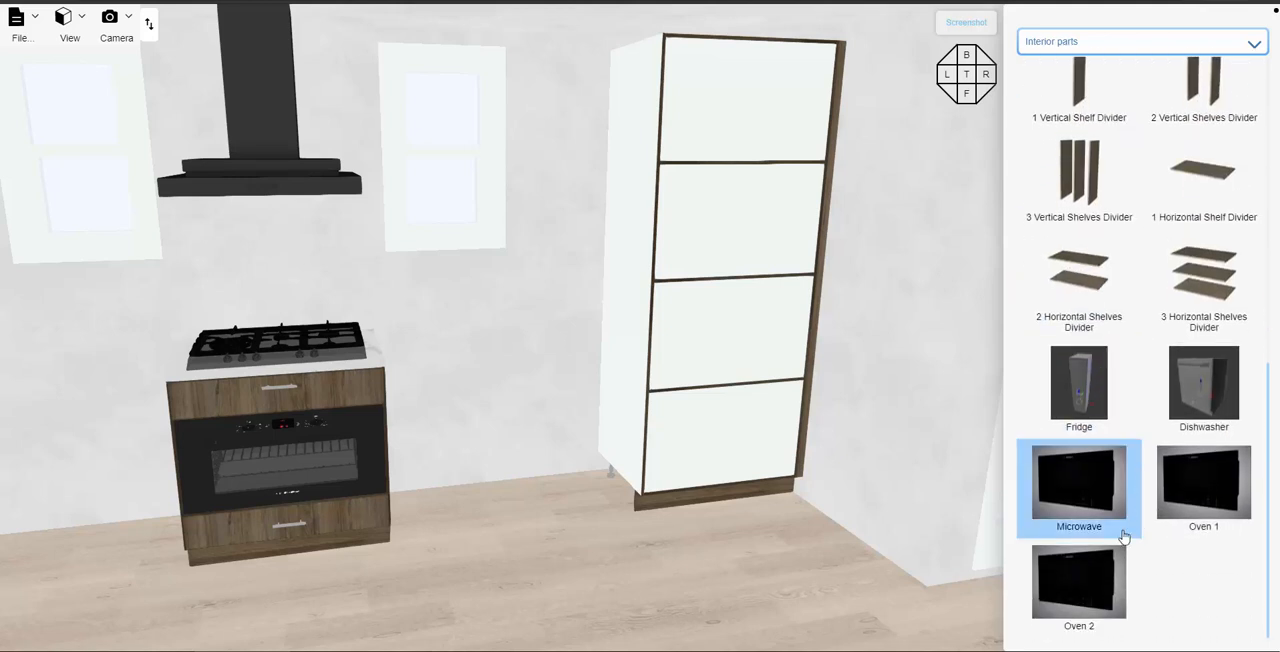
left_click_drag(1078, 498, 734, 340)
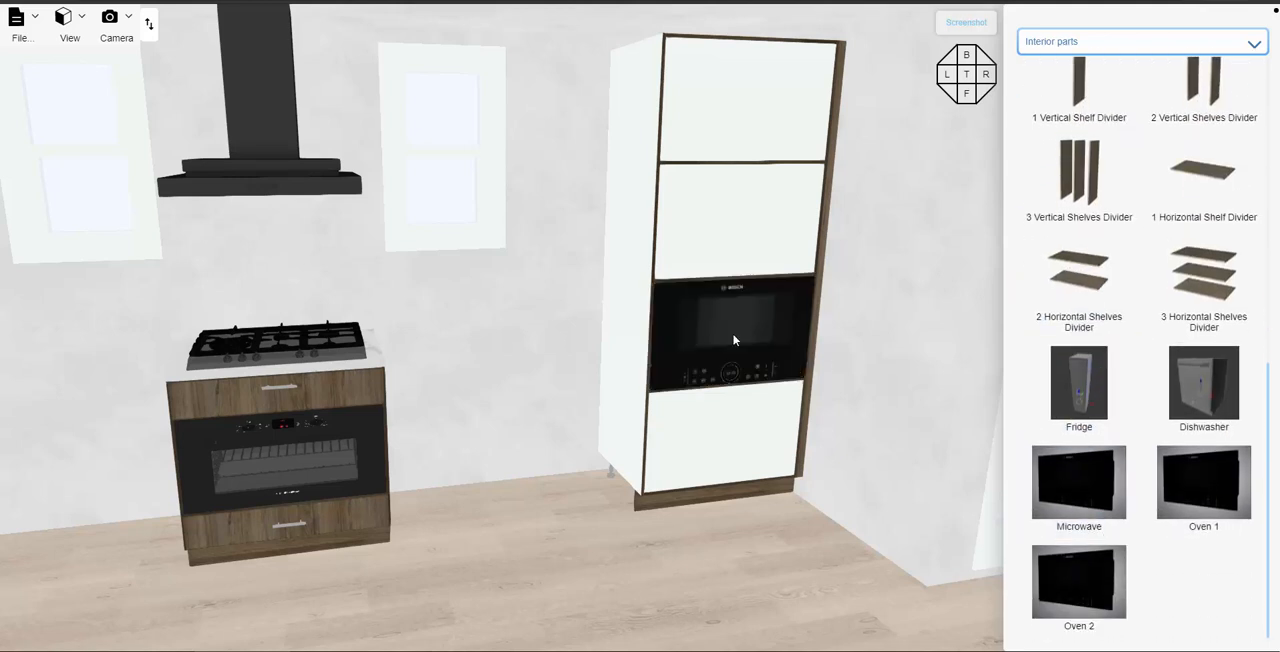
- Fit 3 Drawers into the bottom opening of the tall cabinet beneath the microwave
scroll(1090, 282, "up", 6)
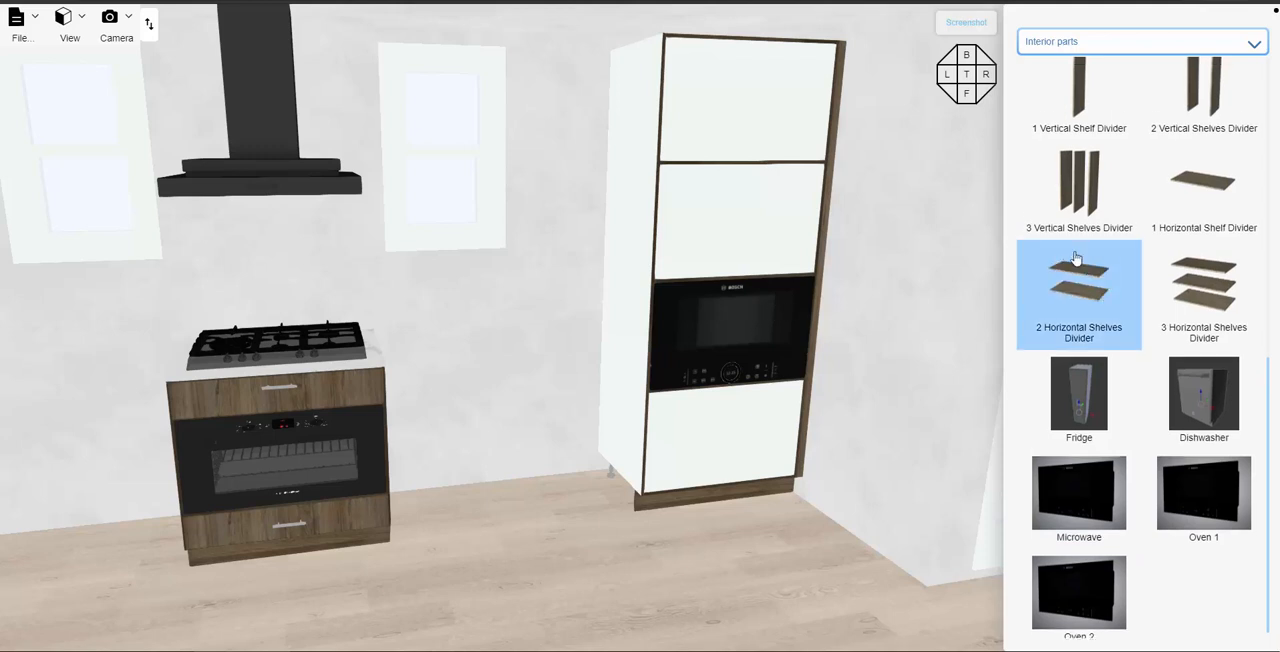
scroll(1097, 280, "up", 3)
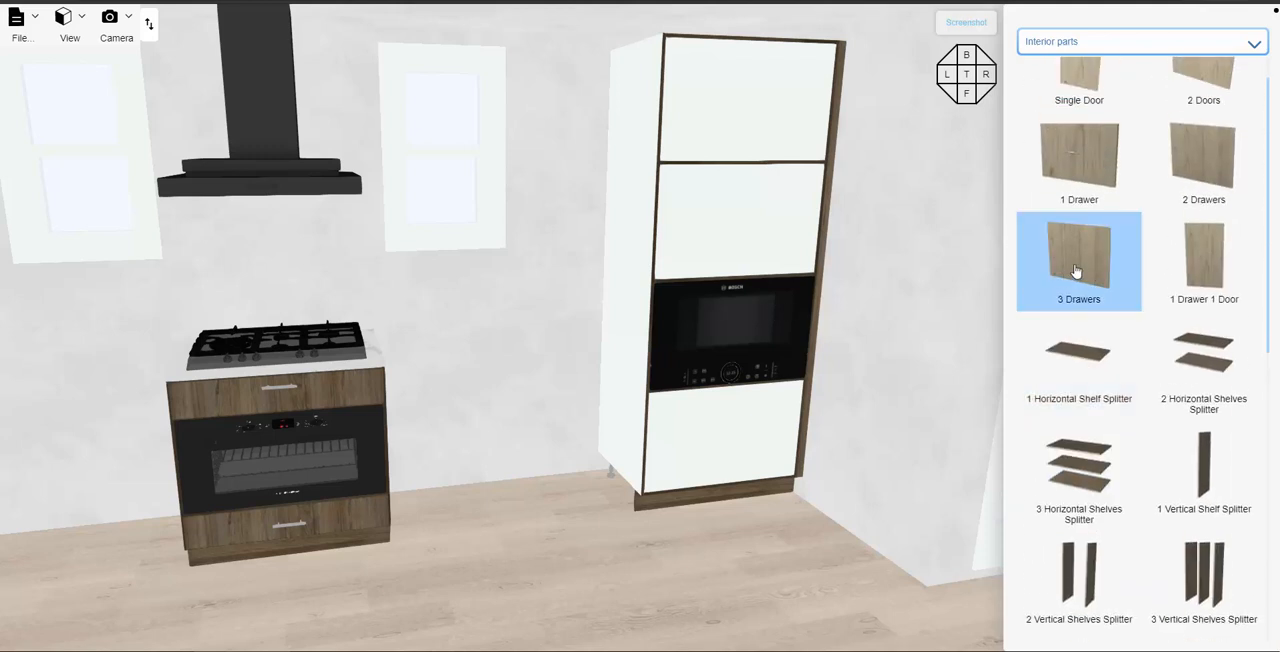
left_click_drag(726, 440, 720, 437)
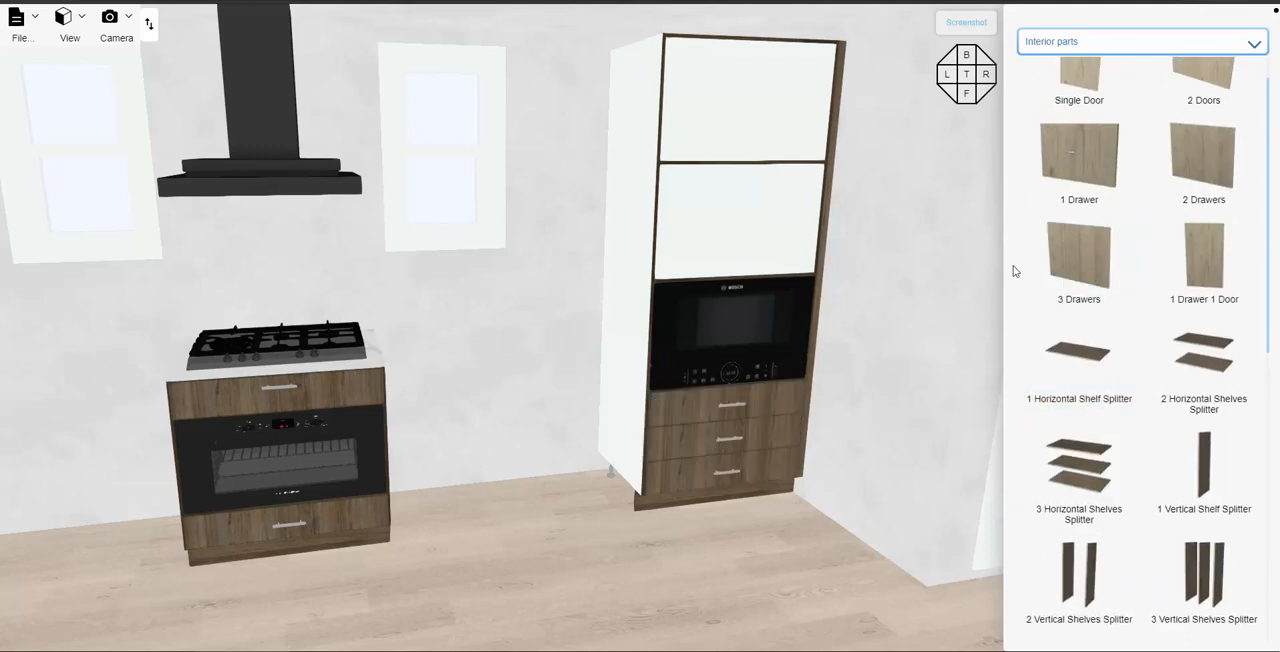
scroll(1080, 285, "up", 1)
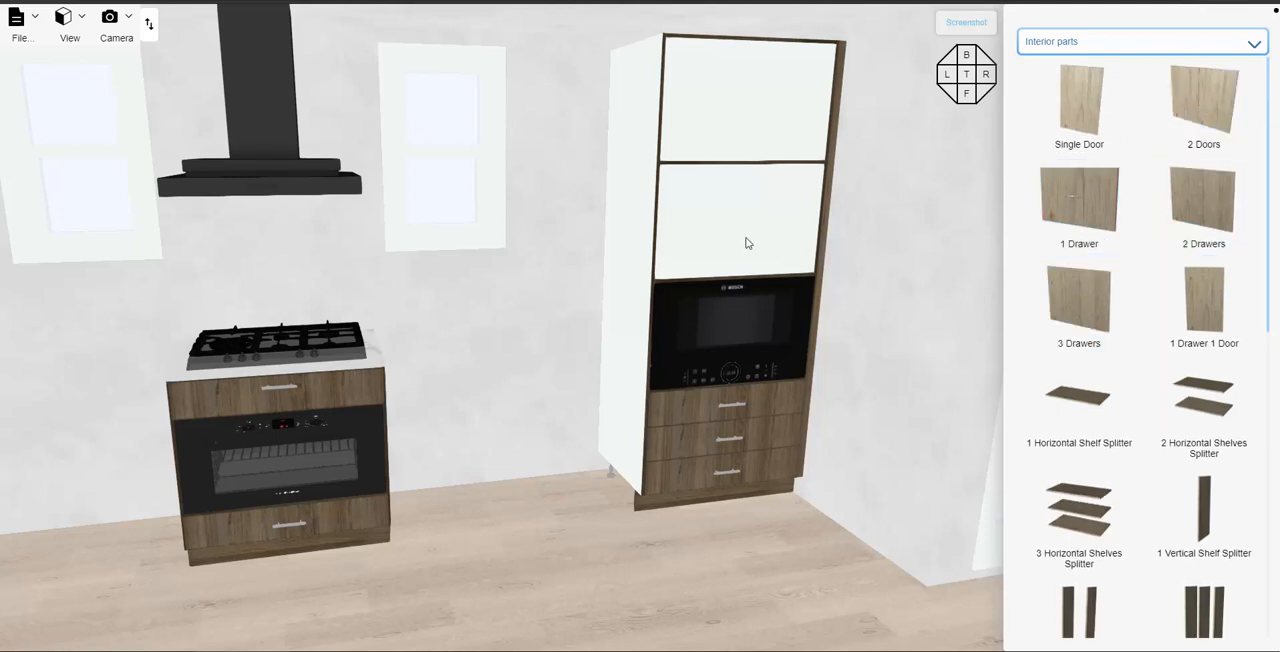
- Fit 2 Doors into the tall cabinet's second opening from the top and a Single Door into its top opening
left_click_drag(745, 243, 746, 244)
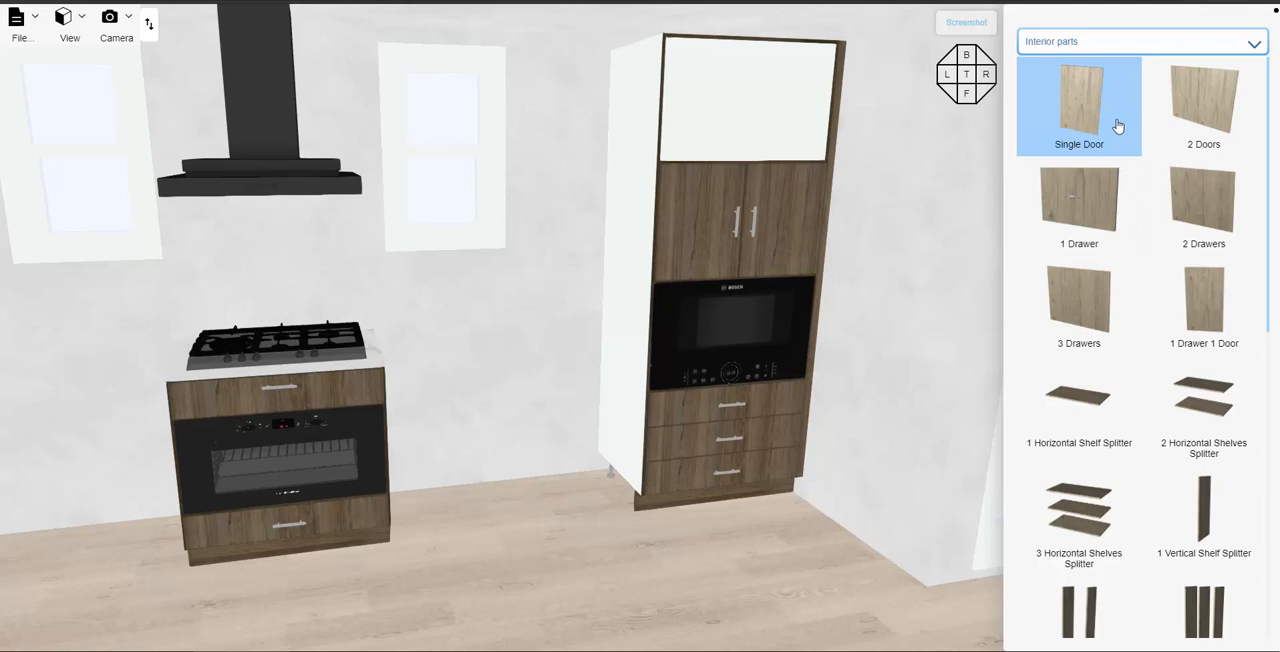
left_click_drag(1075, 100, 728, 130)
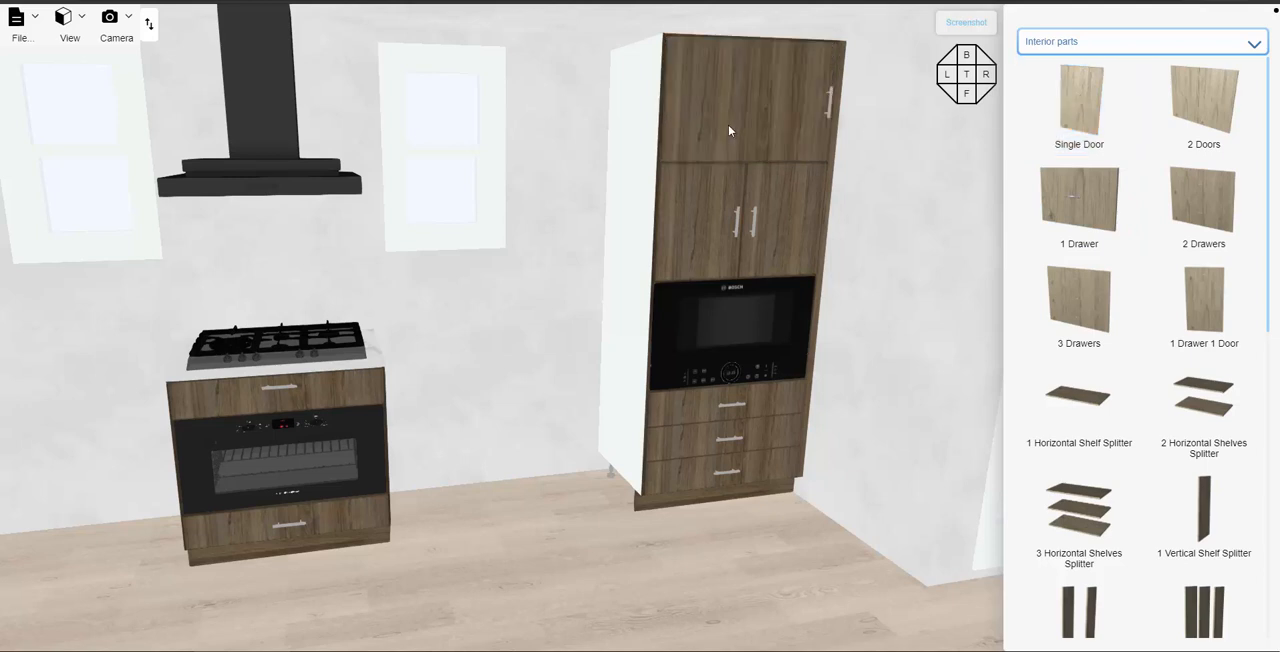
- Switch the tall cabinet's bottom interior opening from automatic to a fixed height of 28 inches
left_click(710, 214)
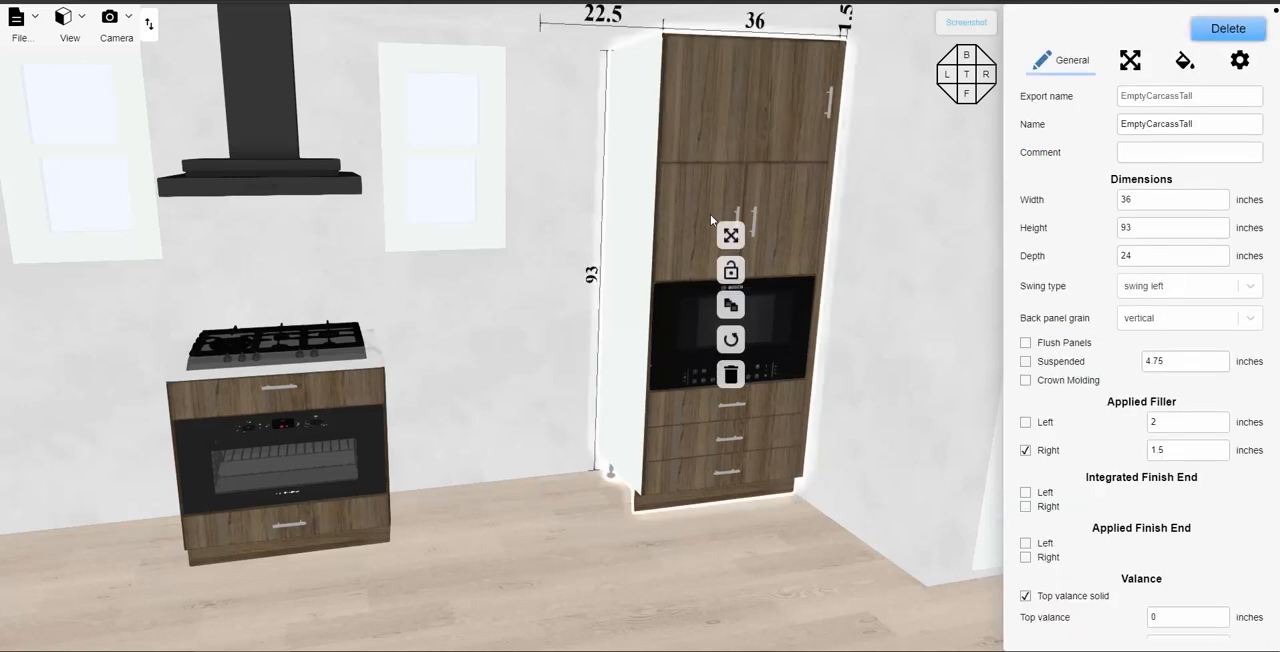
left_click(1240, 62)
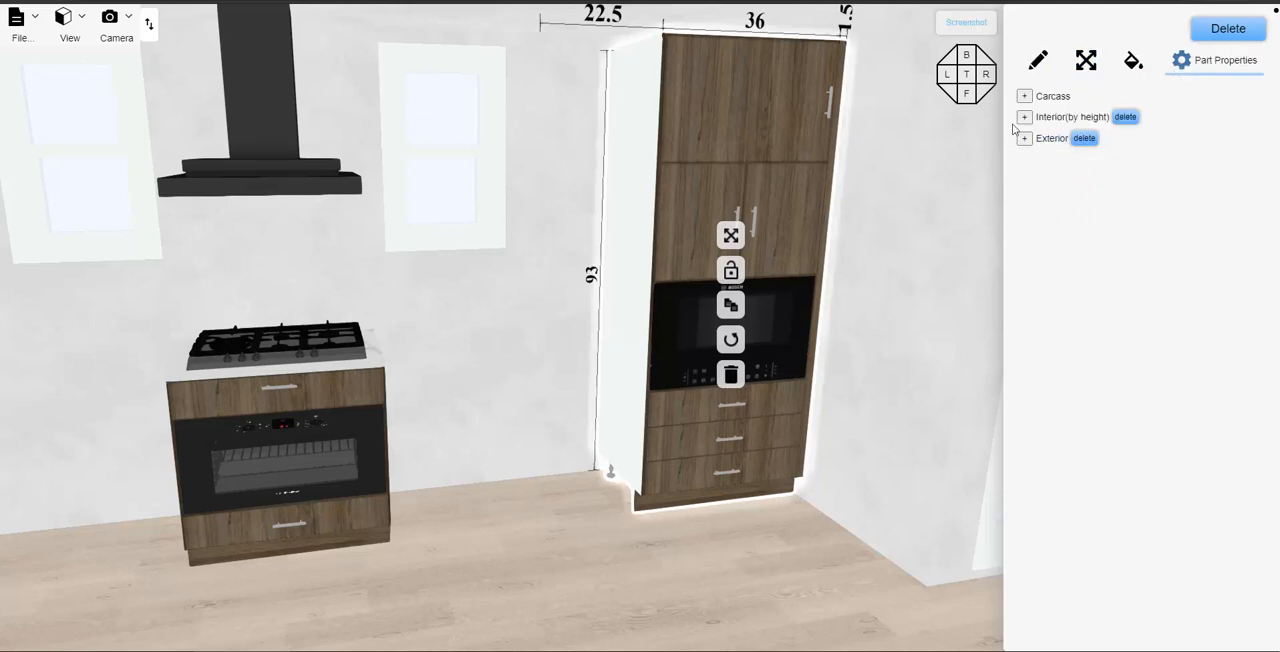
left_click(1068, 117)
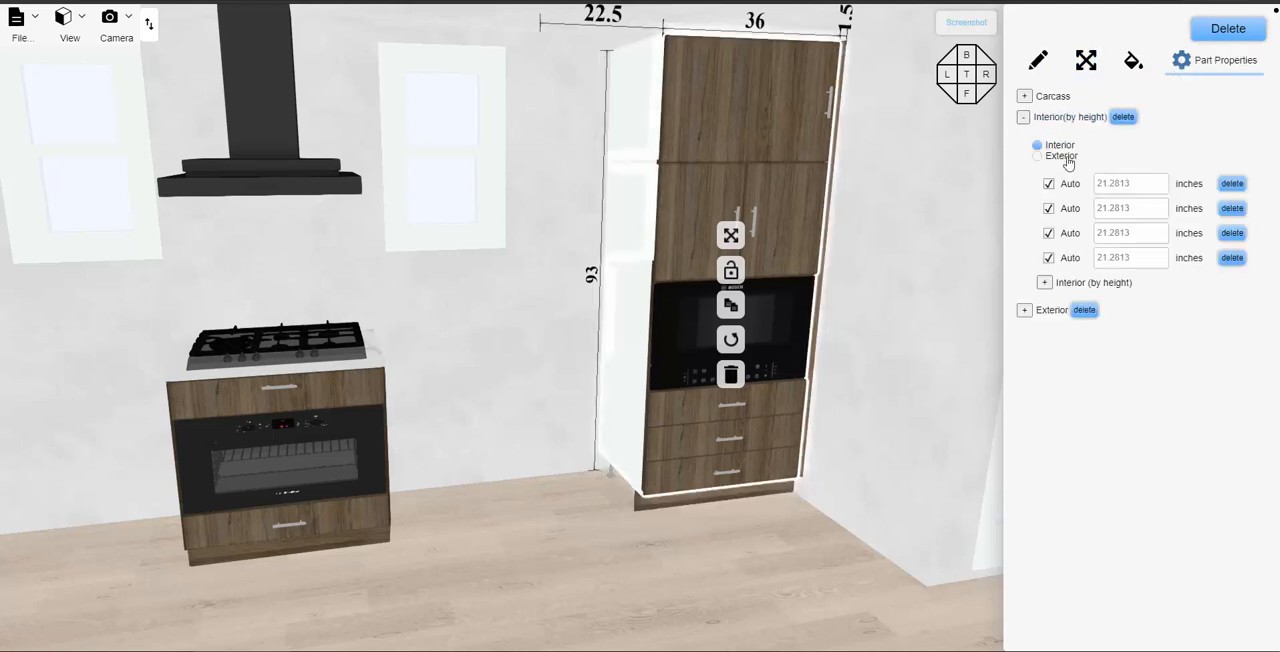
left_click(1068, 262)
left_click_drag(1130, 258, 1092, 258)
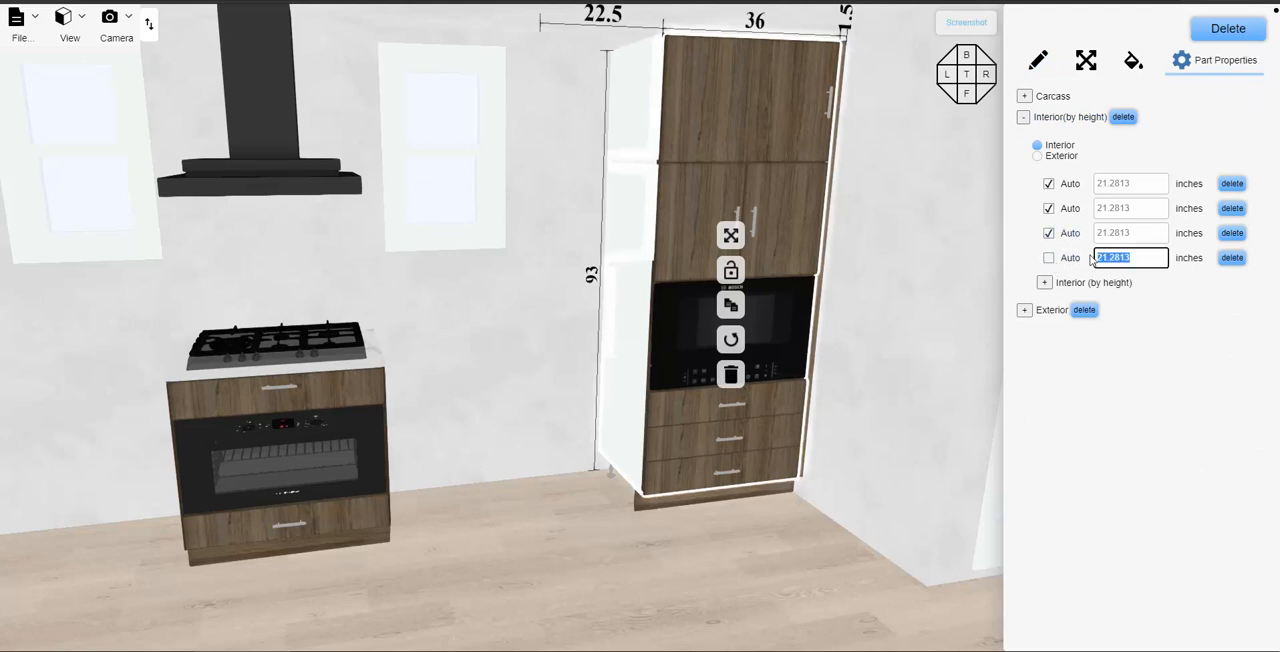
type("28")
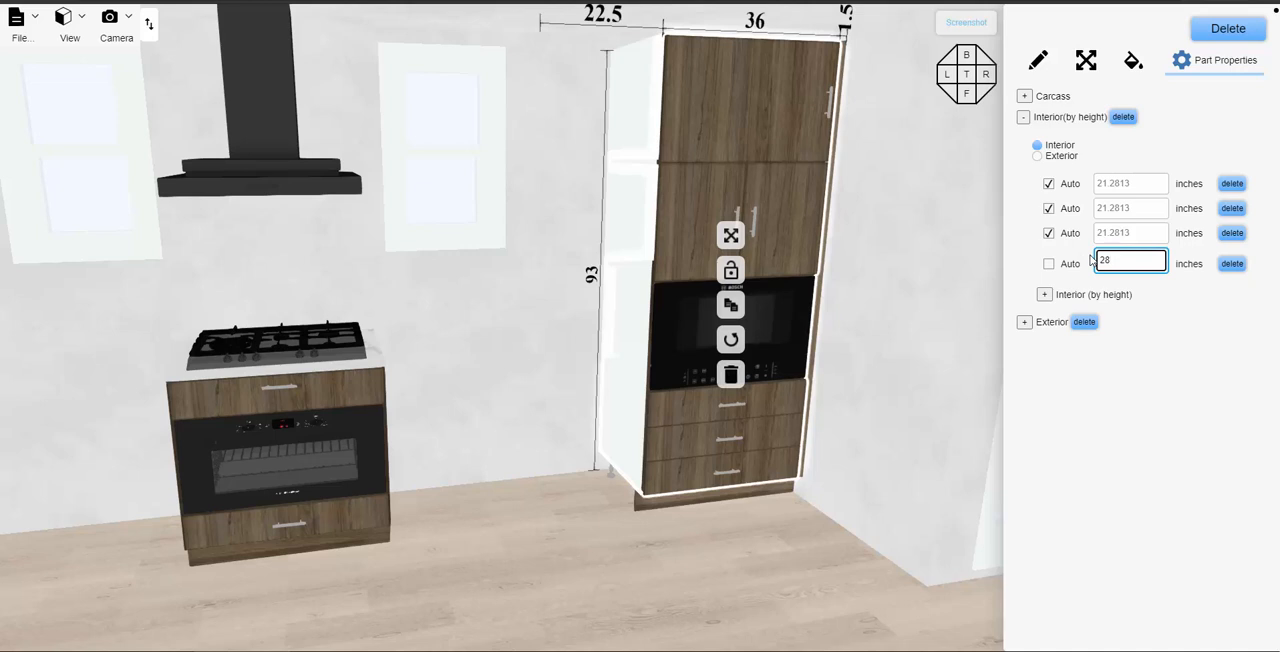
key("Return")
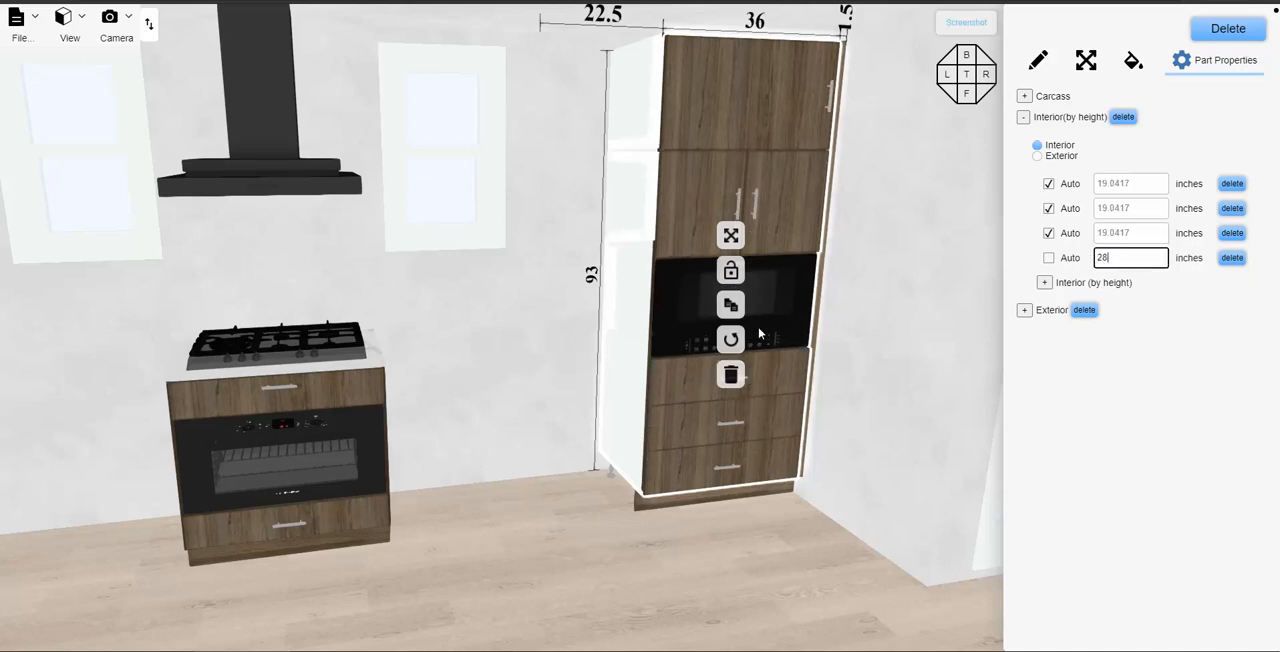
- Fix the tall cabinet's microwave opening at 18 inches high and its top opening at 16 inches
left_click(1048, 233)
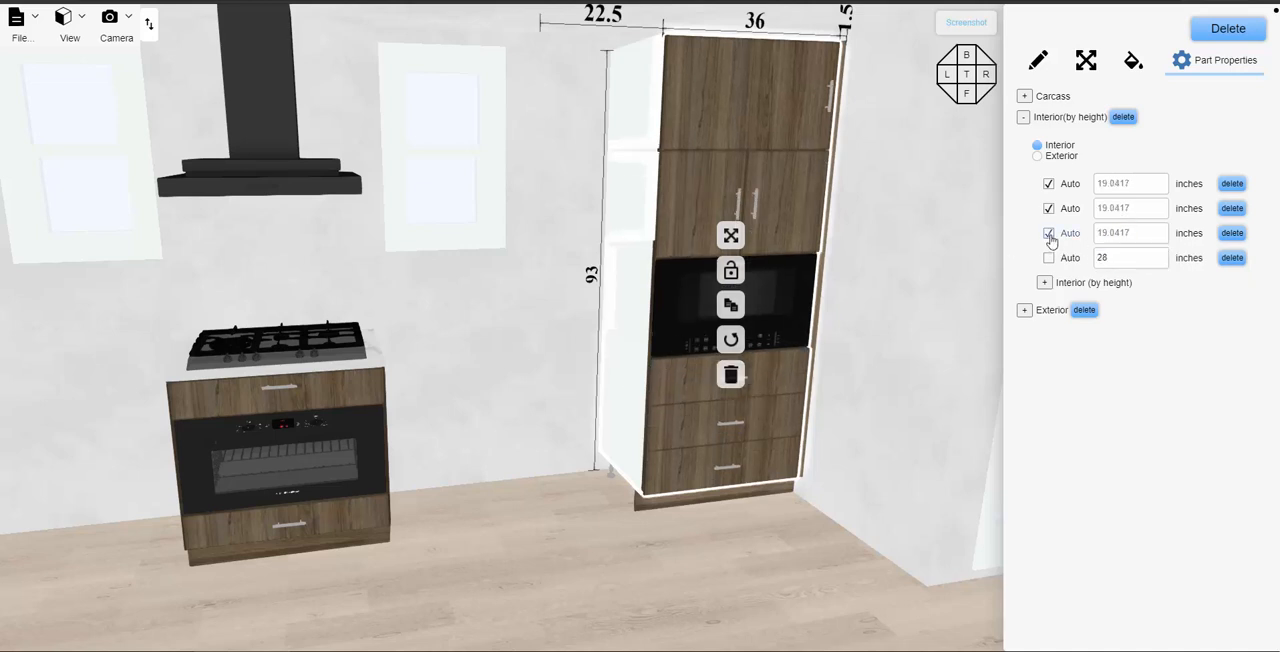
left_click_drag(1133, 233, 1097, 234)
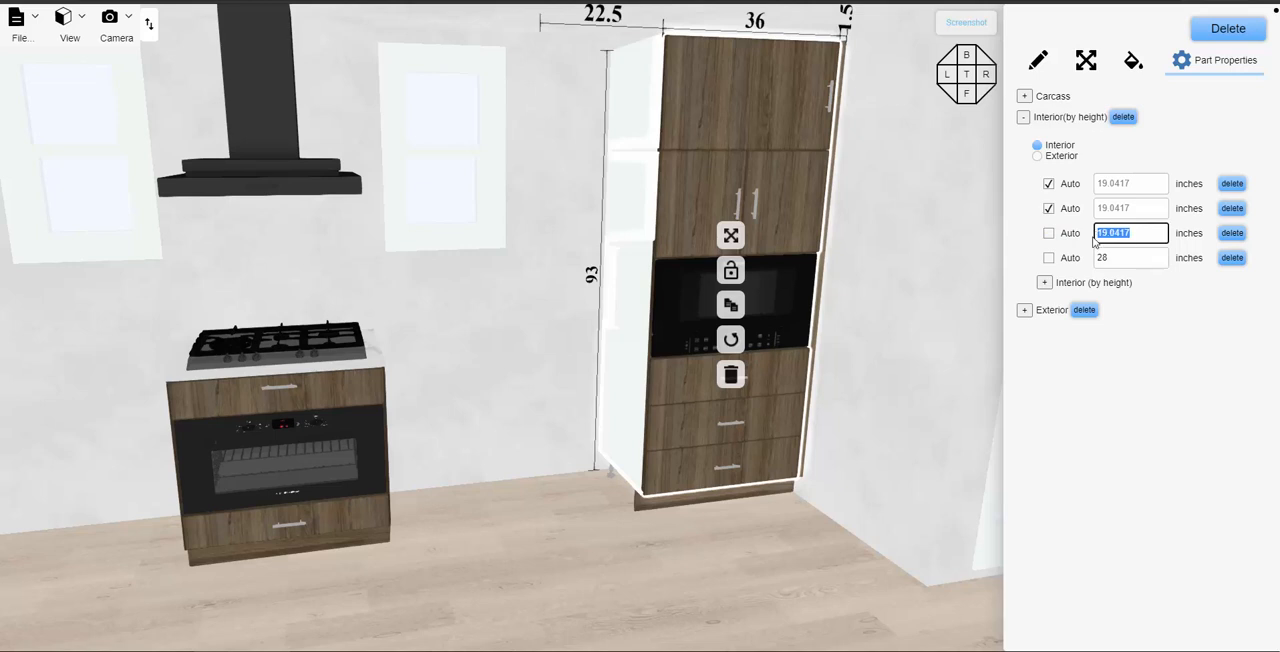
type("18")
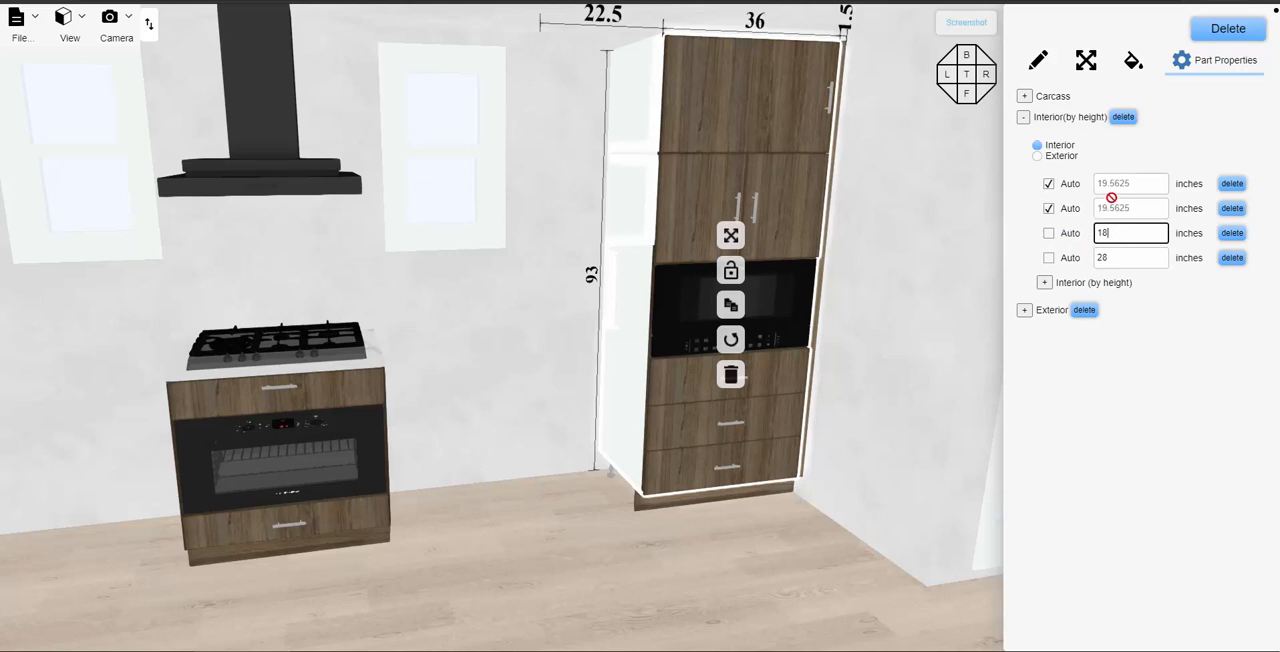
left_click(1049, 185)
left_click_drag(1132, 184, 1097, 185)
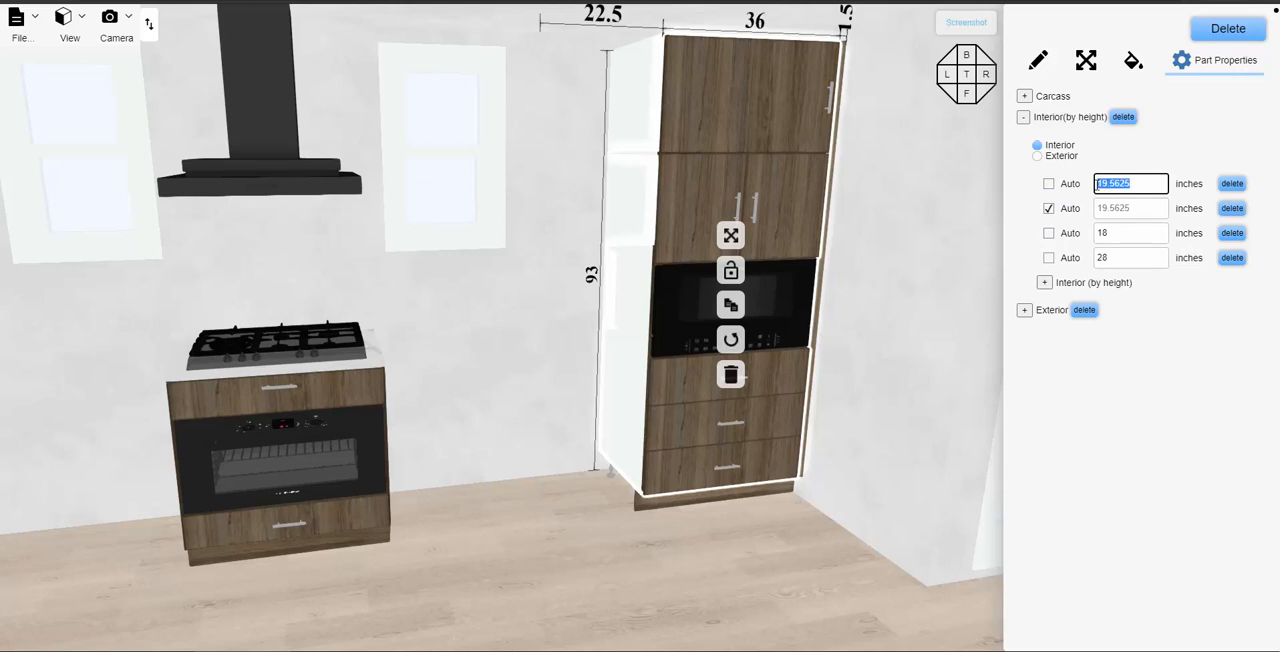
type("16")
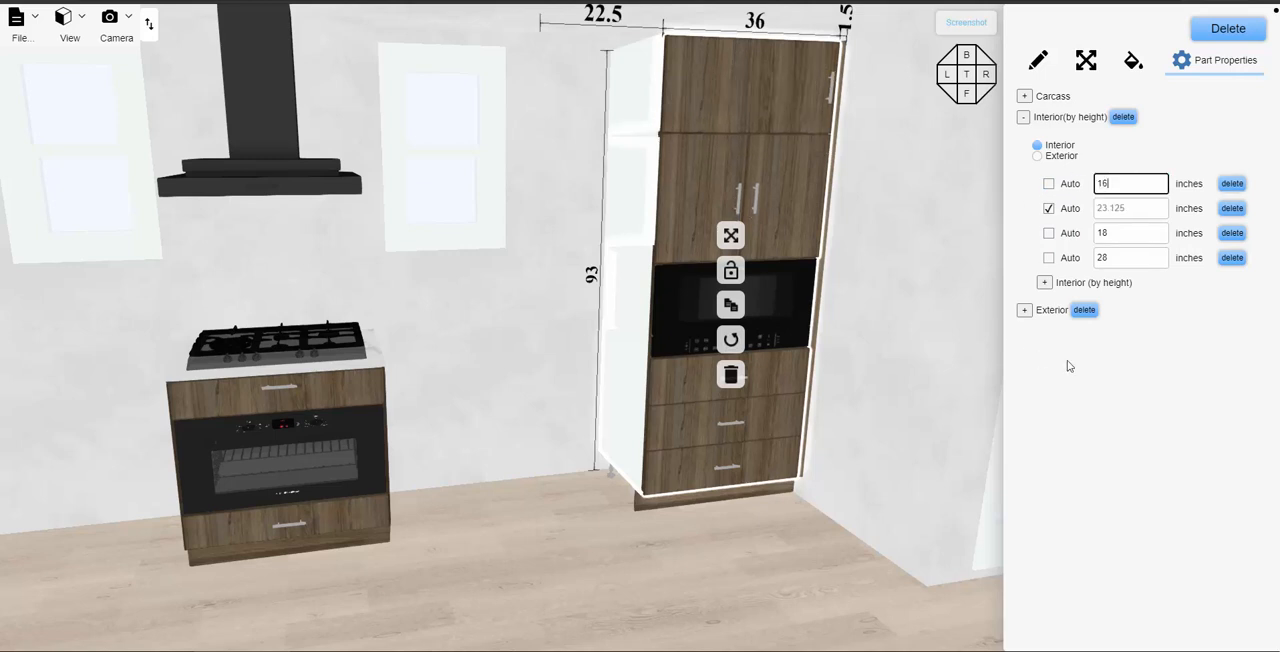
- Change the swing type of the tall cabinet's top single door to flip top and deselect the cabinet
left_click(1038, 312)
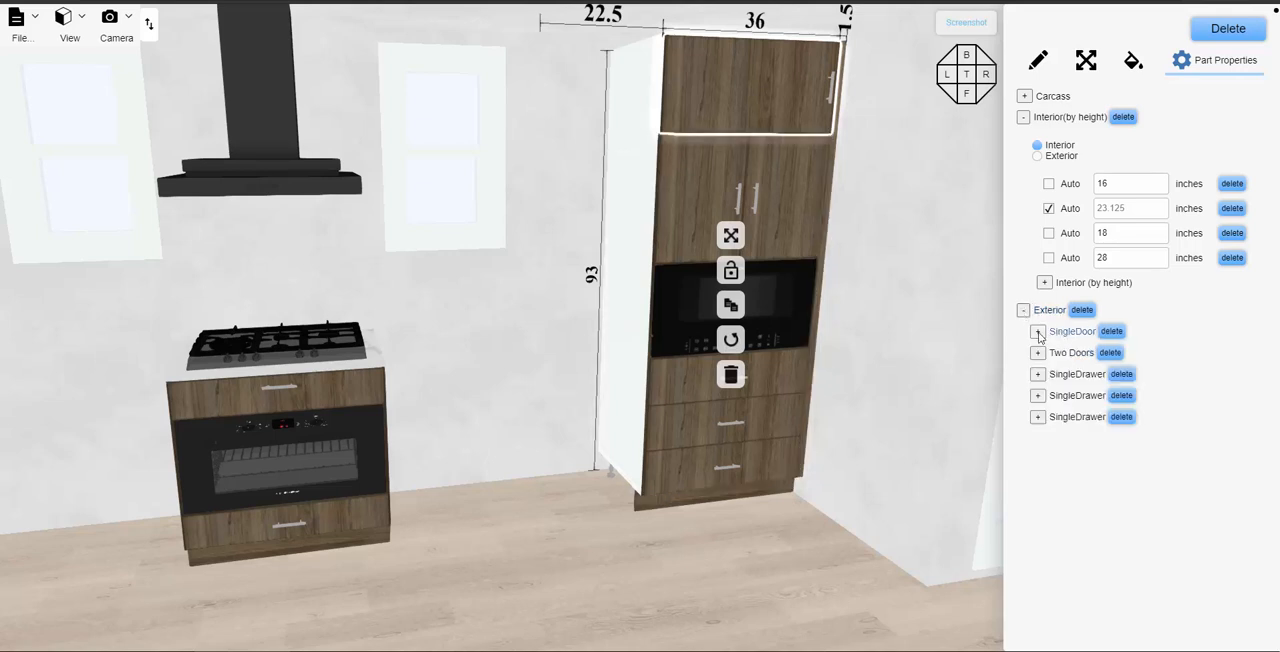
left_click(1037, 333)
left_click(1185, 505)
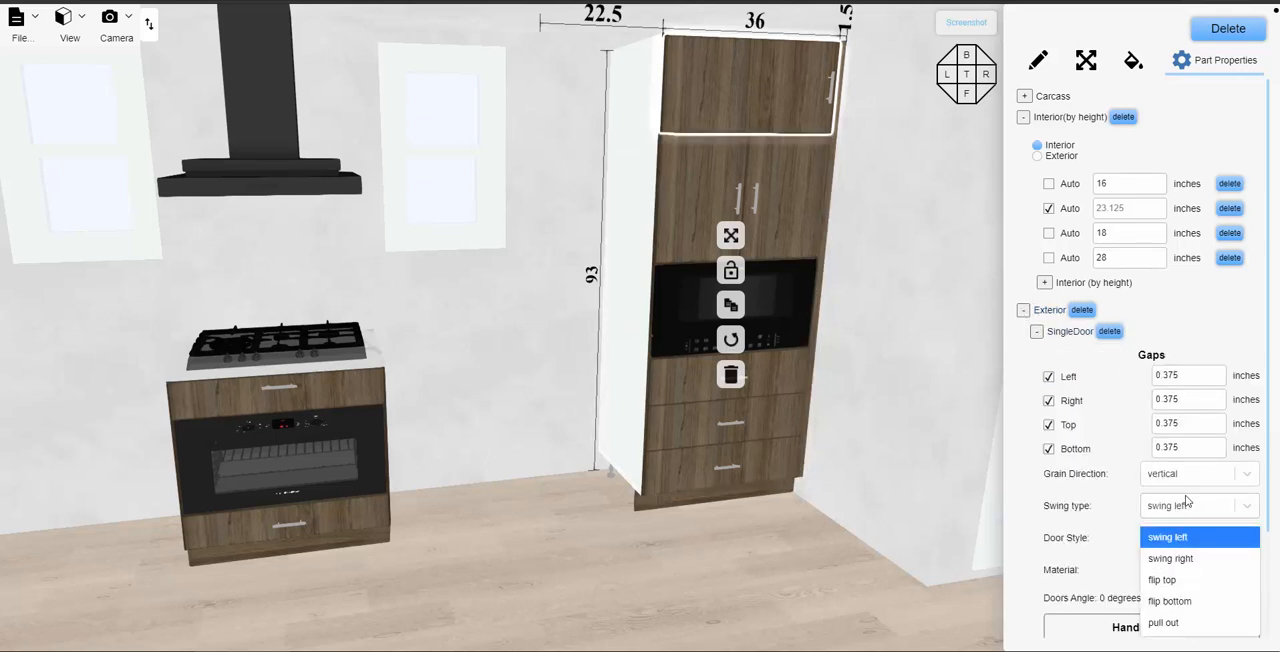
left_click(1174, 582)
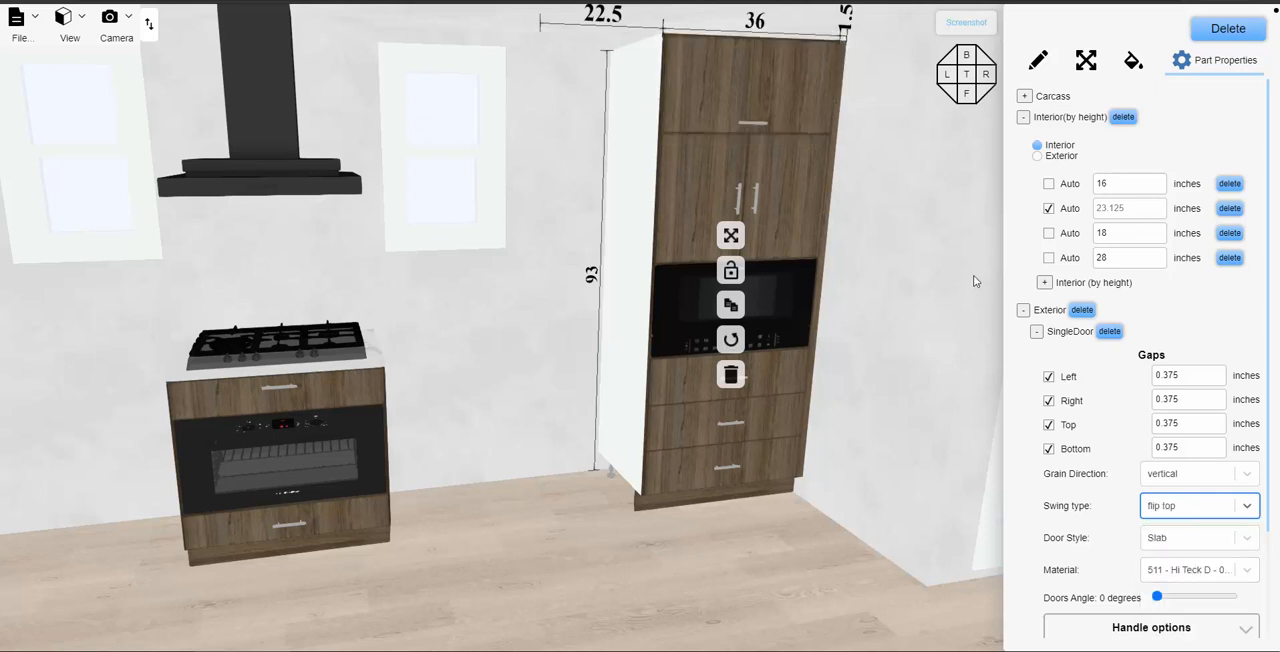
left_click(806, 546)
scroll(748, 524, "down", 2)
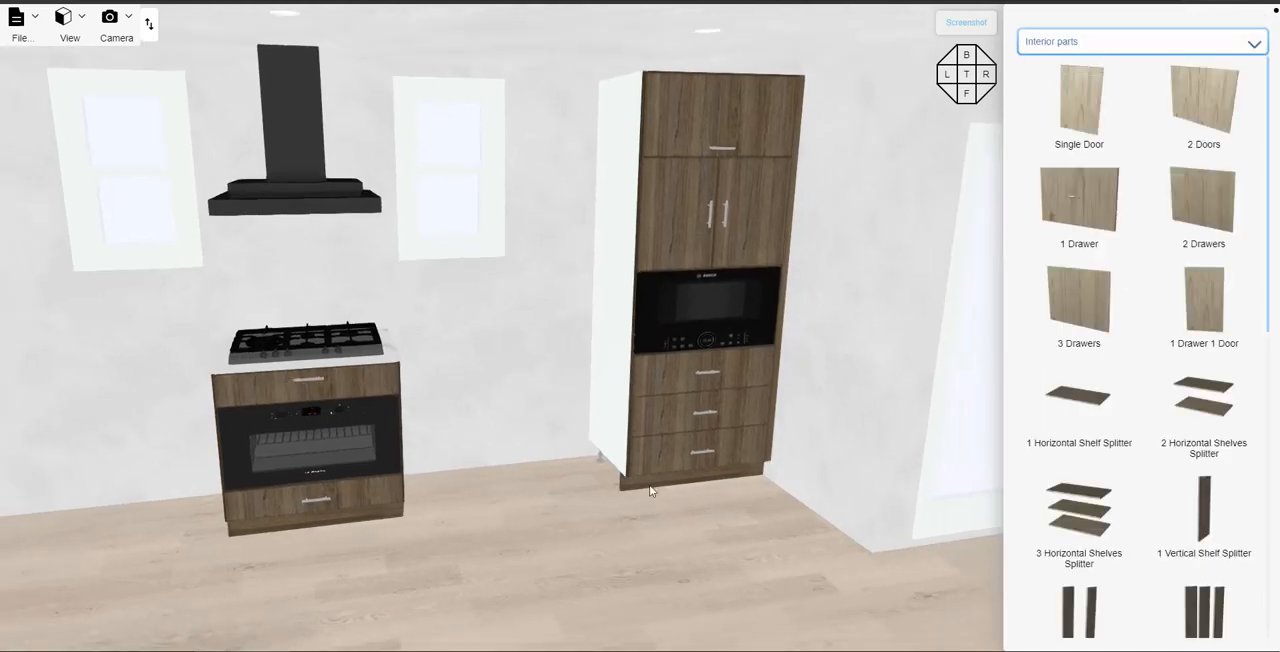
- Add an Integrated Finish End to the left side of the tall cabinet and deselect it
left_click(662, 202)
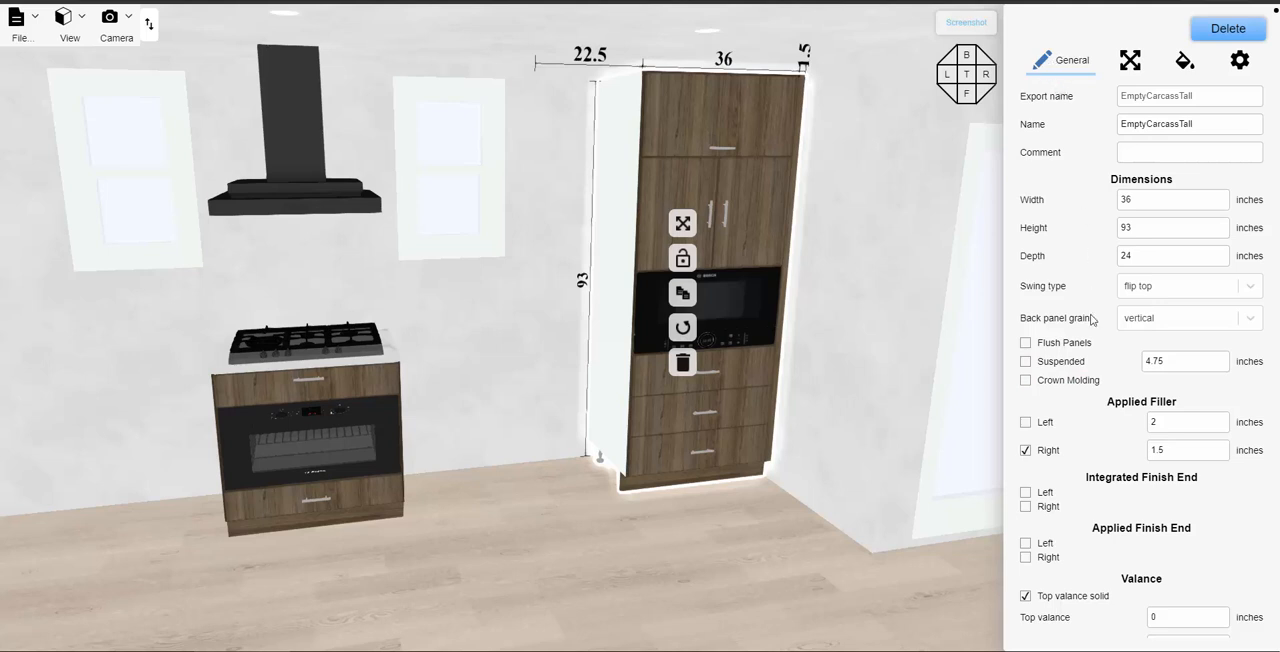
scroll(1092, 428, "down", 1)
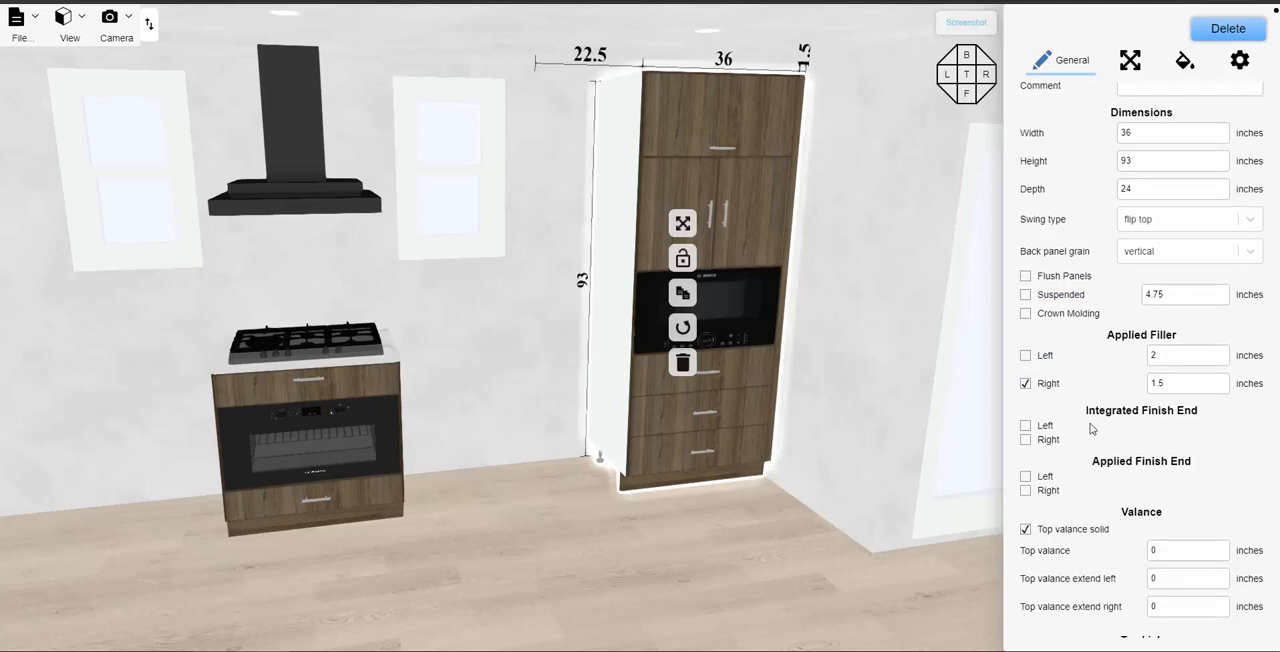
left_click(1025, 426)
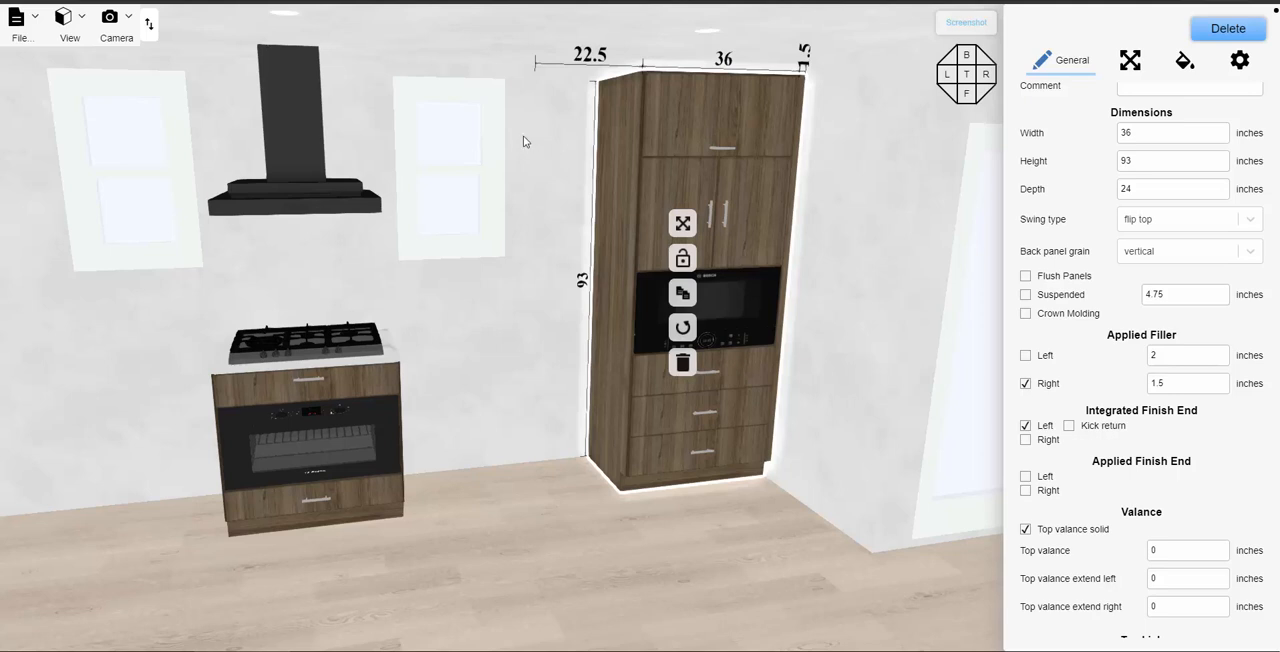
left_click_drag(538, 153, 522, 154)
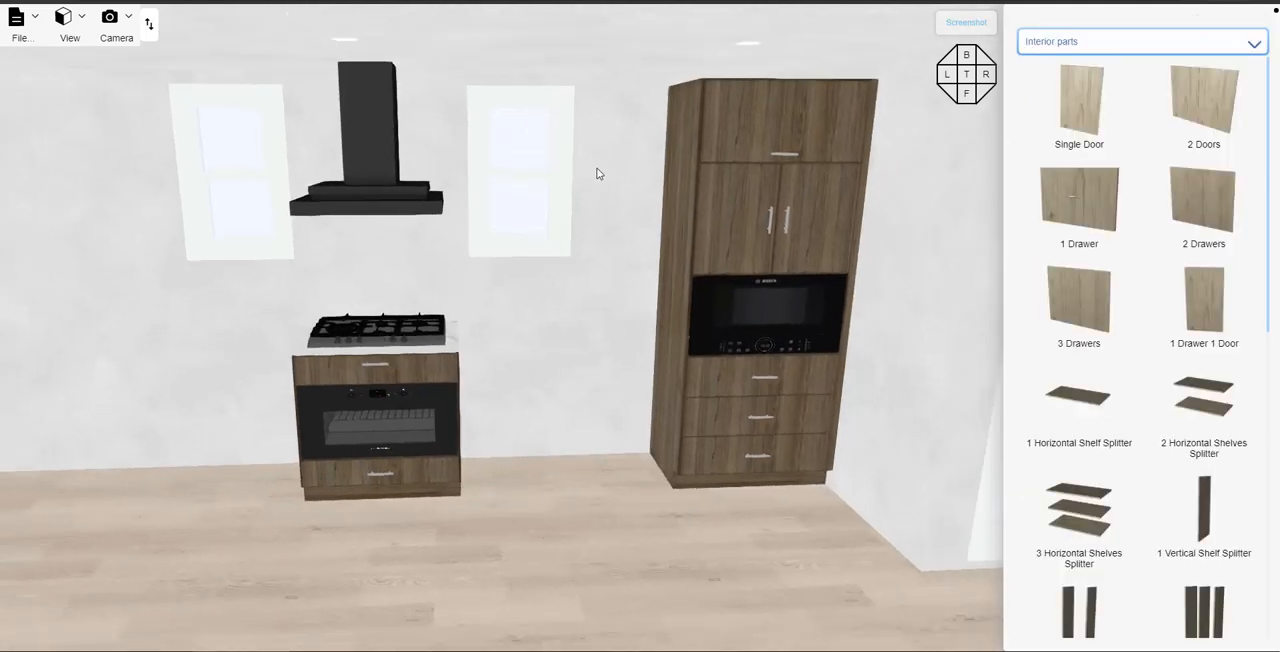
left_click_drag(565, 172, 540, 171)
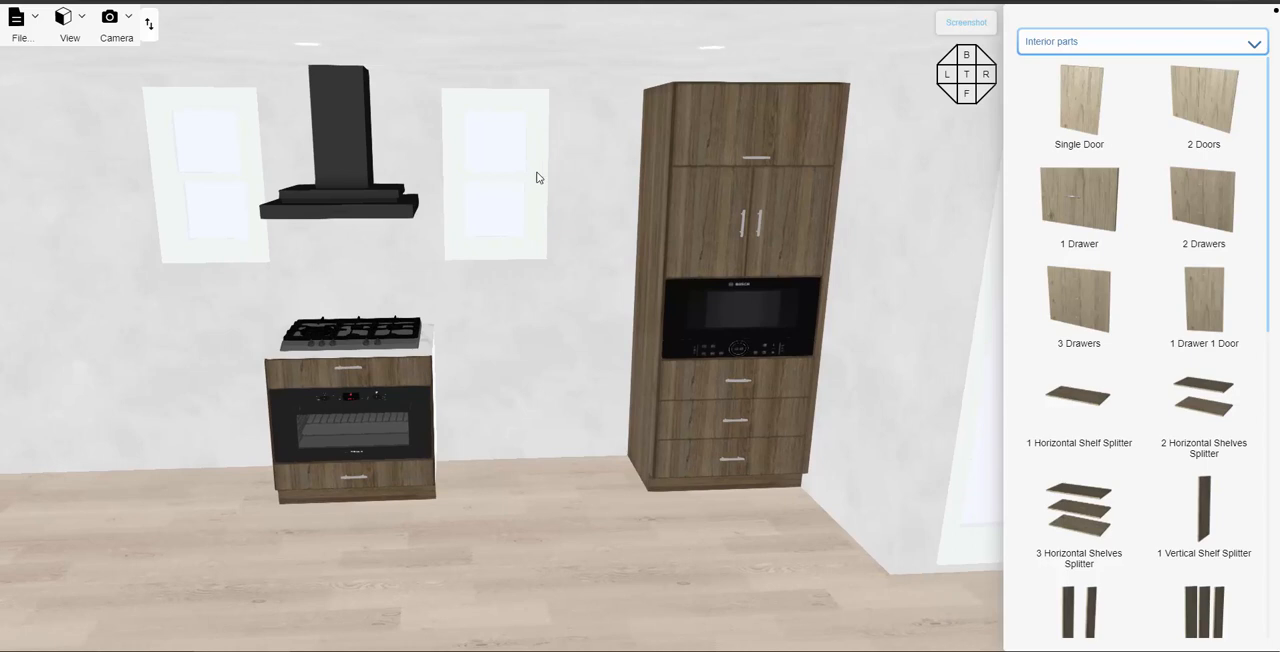
left_click(700, 165)
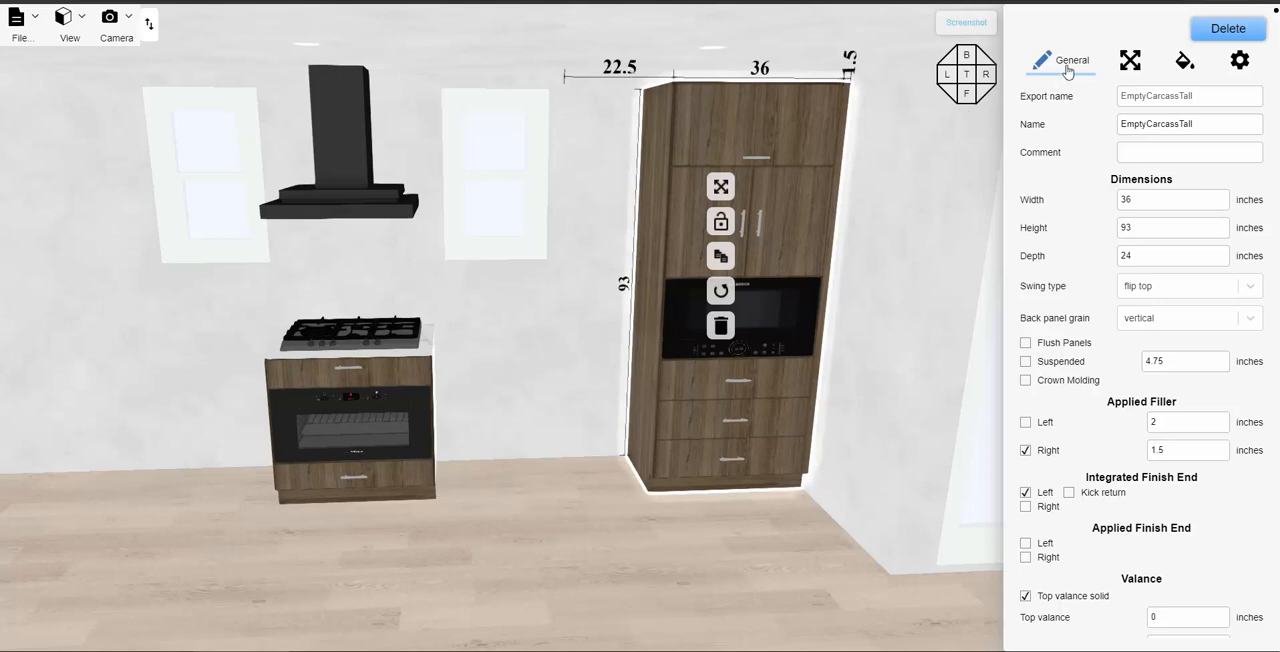
left_click(940, 219)
- Place a 20-inch-wide 2 Door Upper on the back wall between the window and the tall cabinet
left_click(1115, 45)
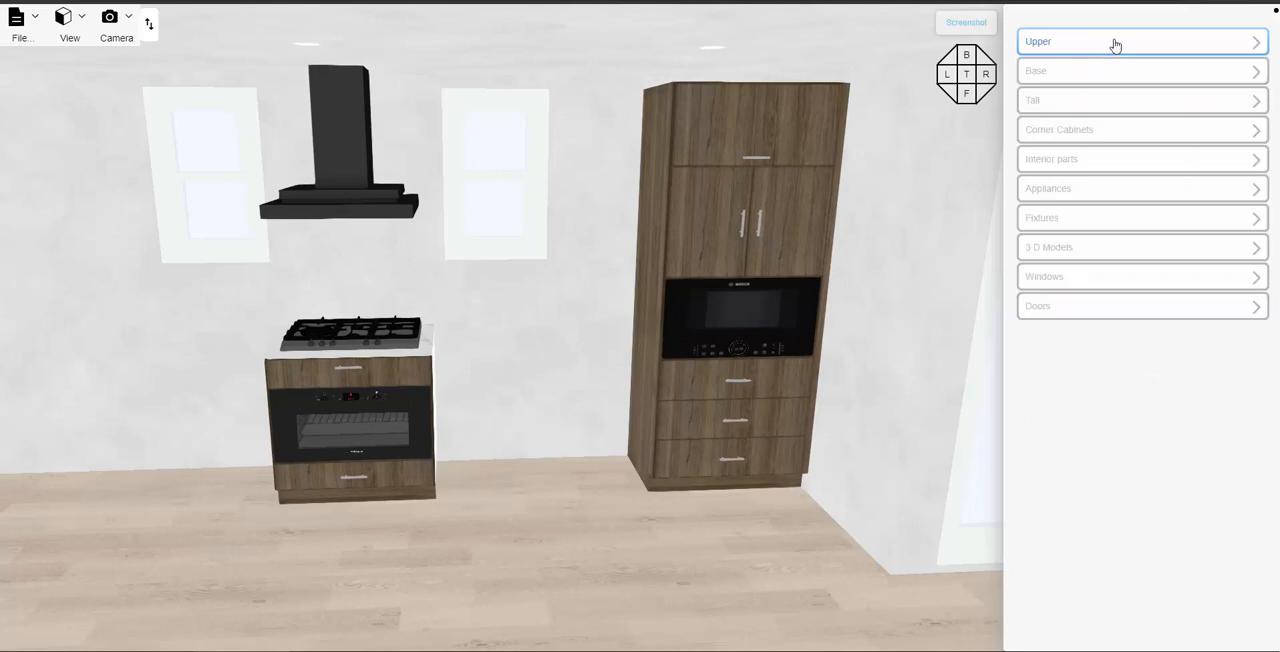
left_click(1108, 44)
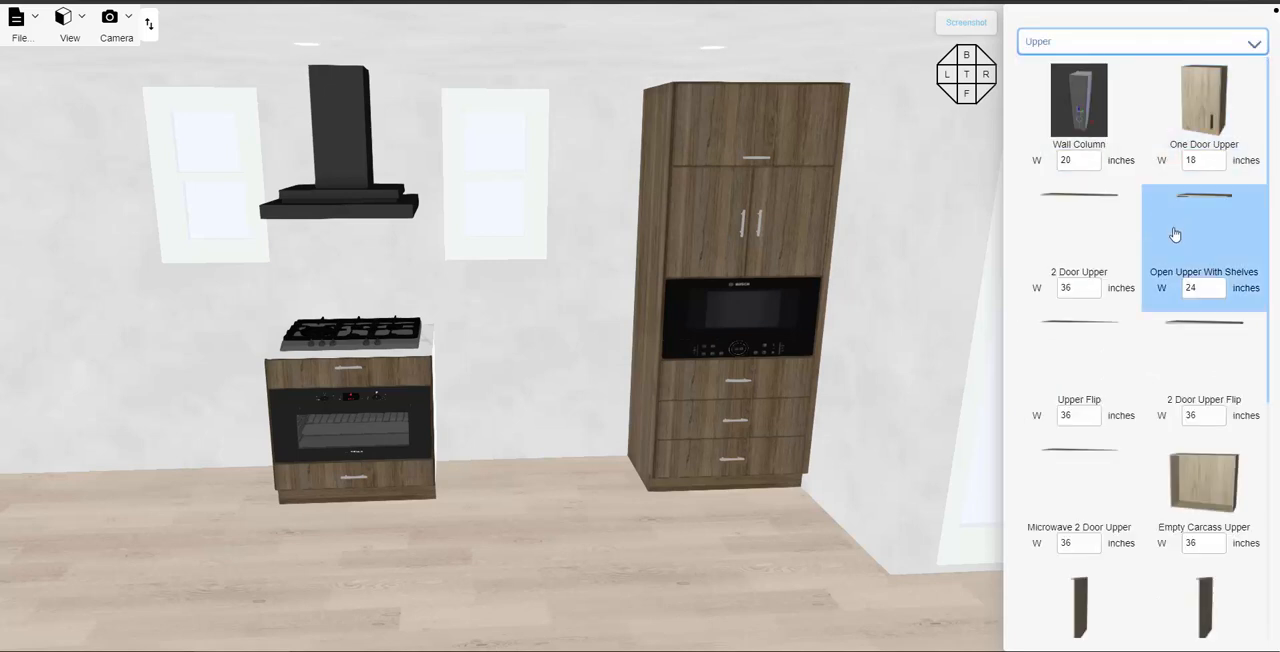
scroll(1150, 220, "down", 1)
scroll(1110, 215, "up", 1)
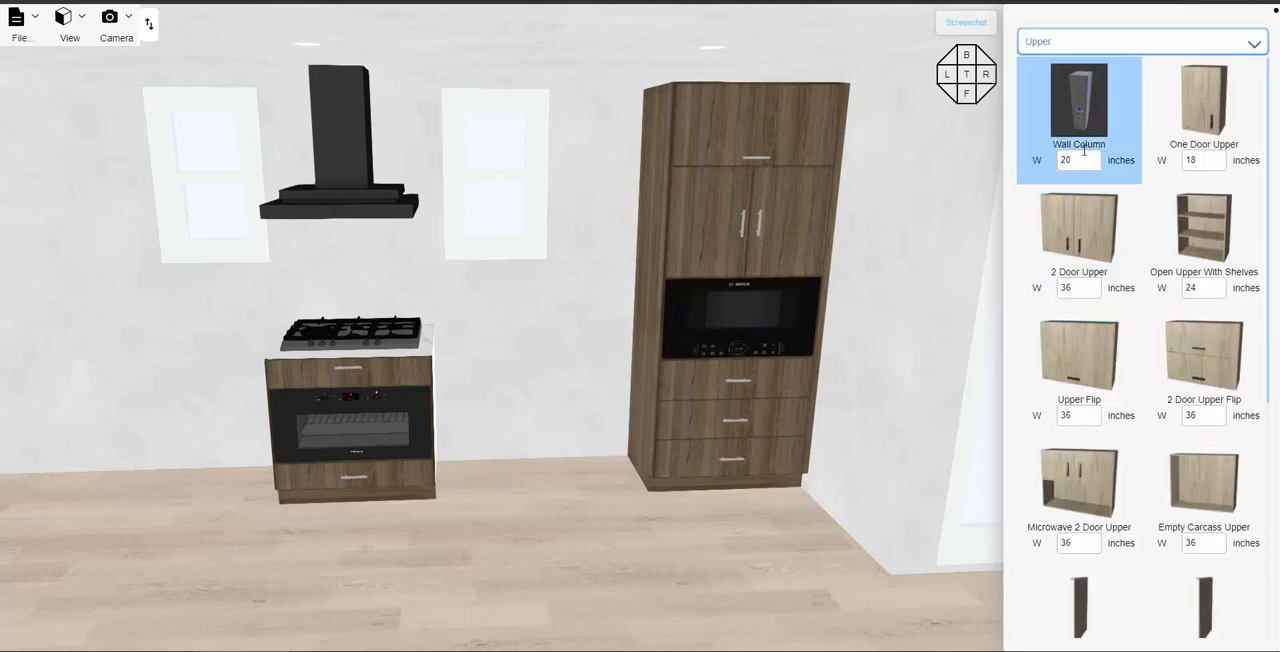
left_click(1076, 288)
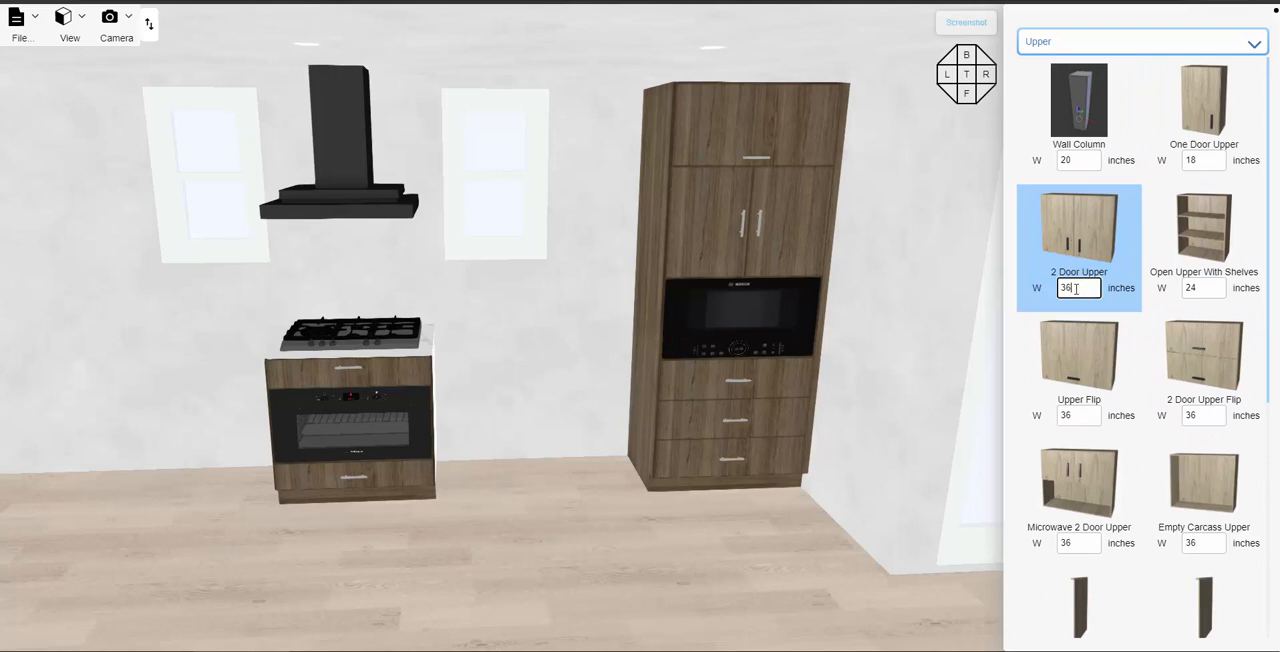
double_click(1071, 288)
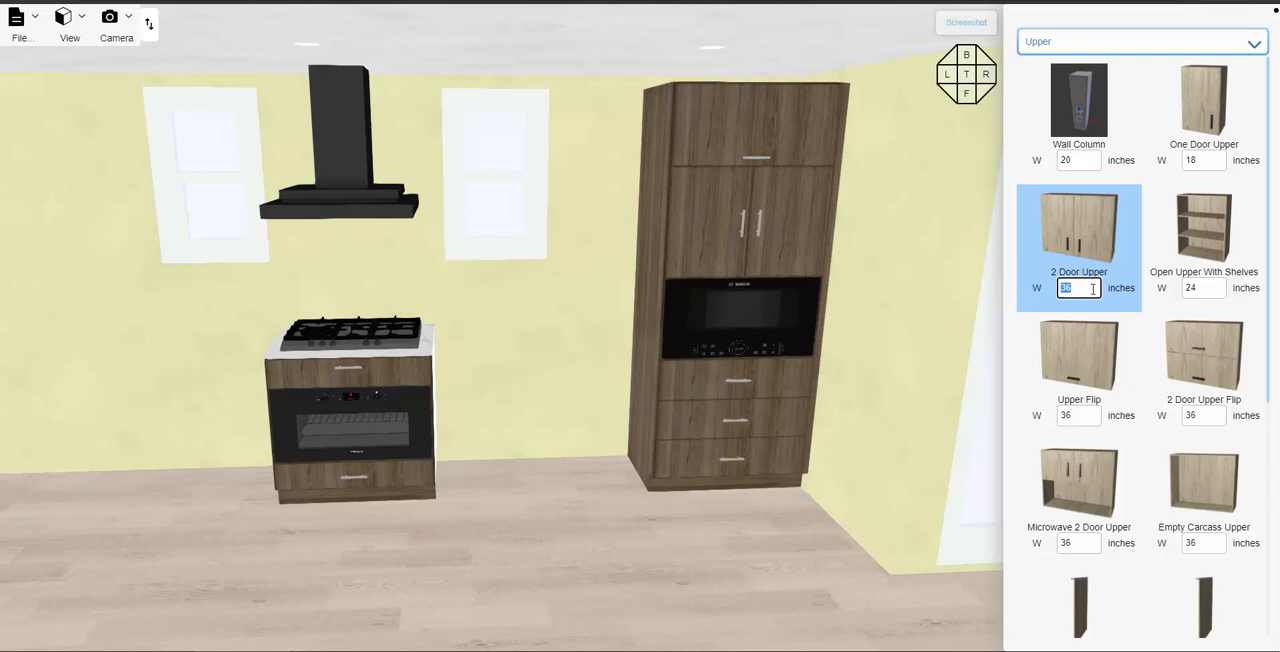
type("2")
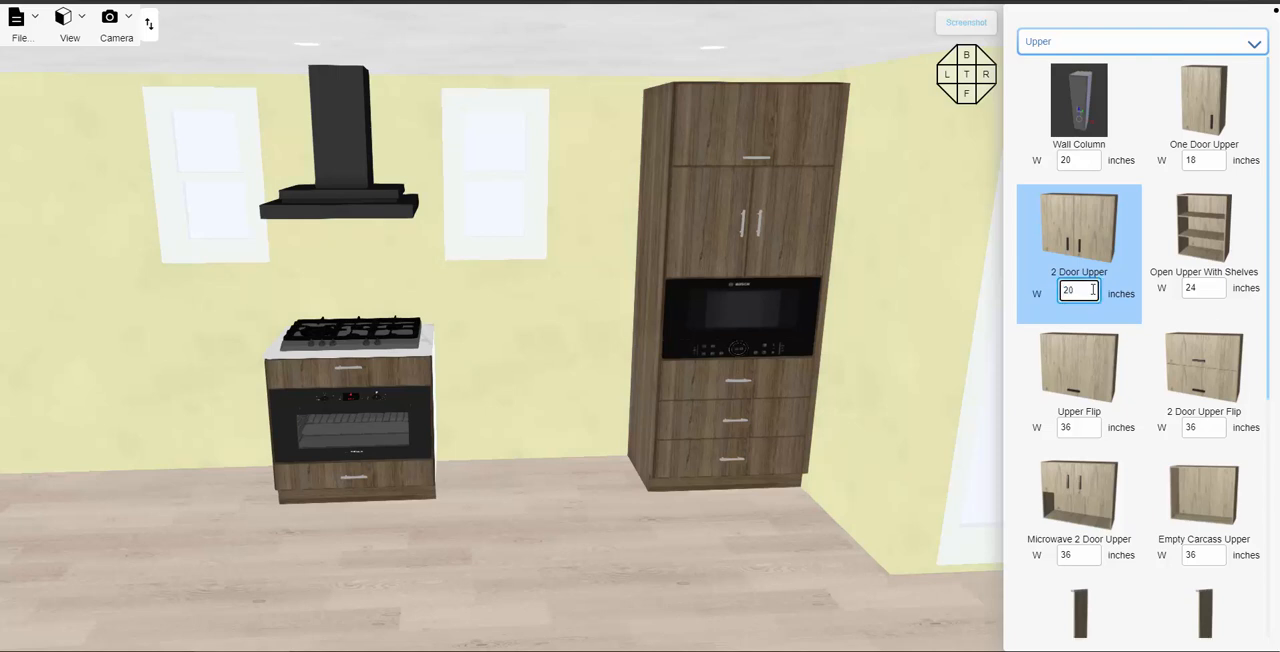
type("0")
key("Return")
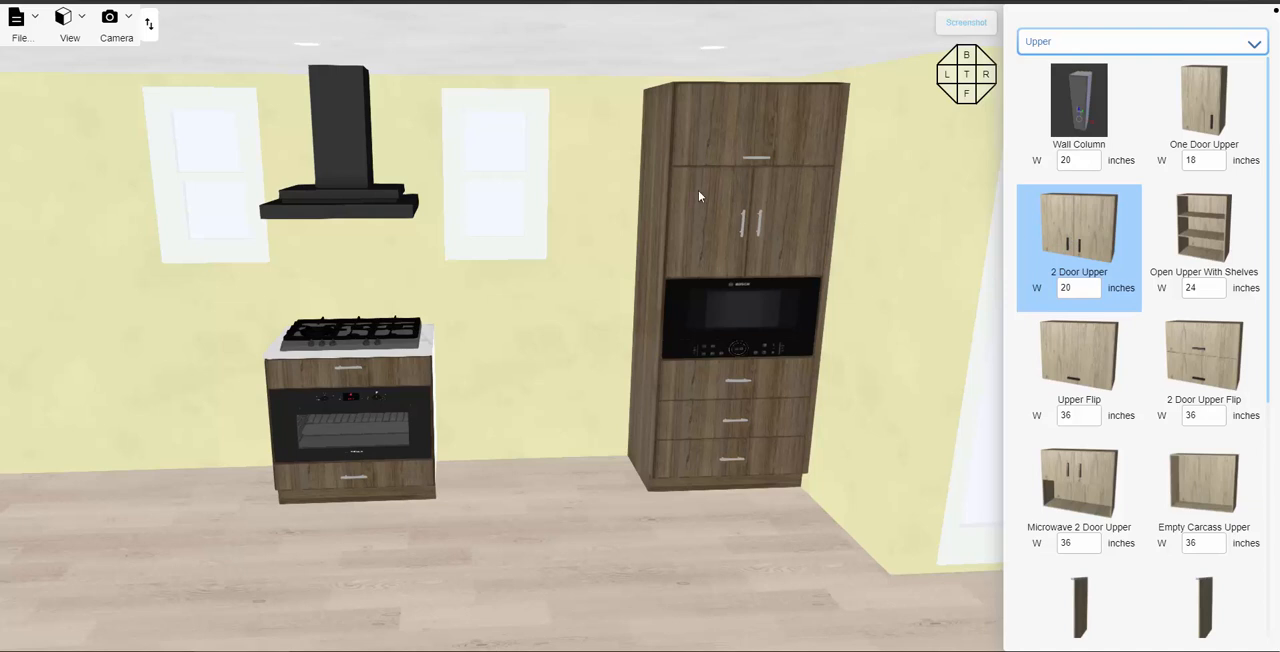
left_click(590, 177)
left_click(588, 177)
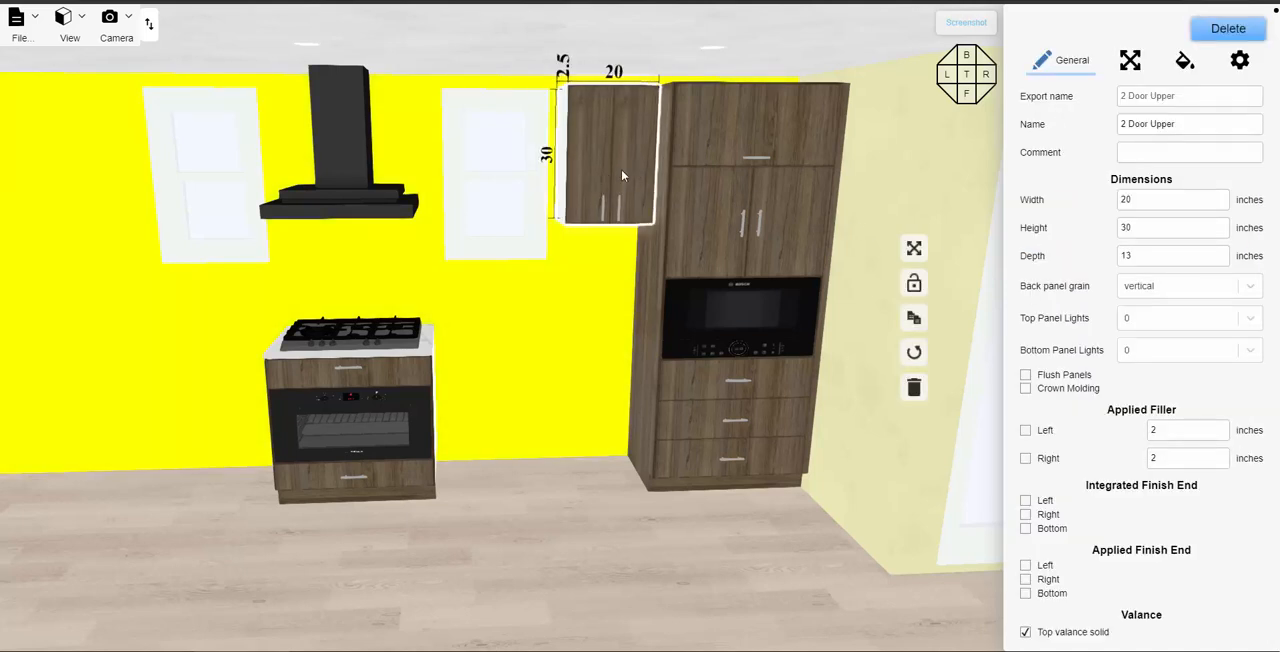
left_click(622, 174)
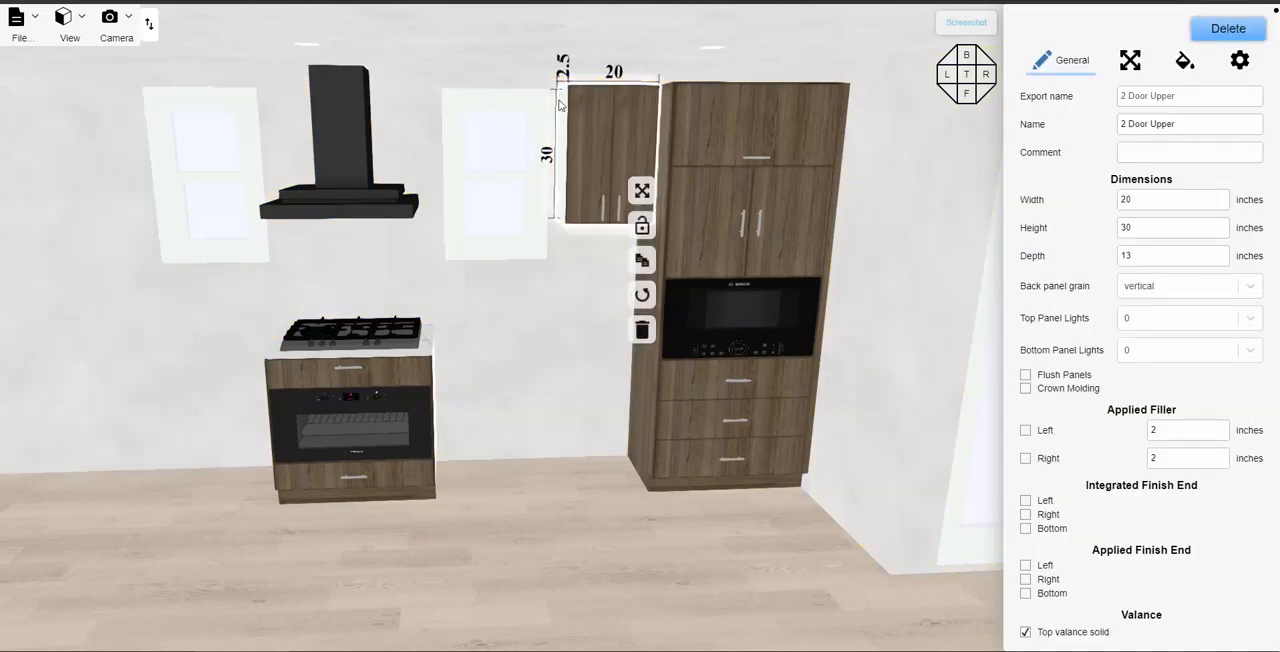
- Set the two-door upper cabinet's width to 21 inches and add an Integrated Finish End on its left side
scroll(552, 100, "up", 2)
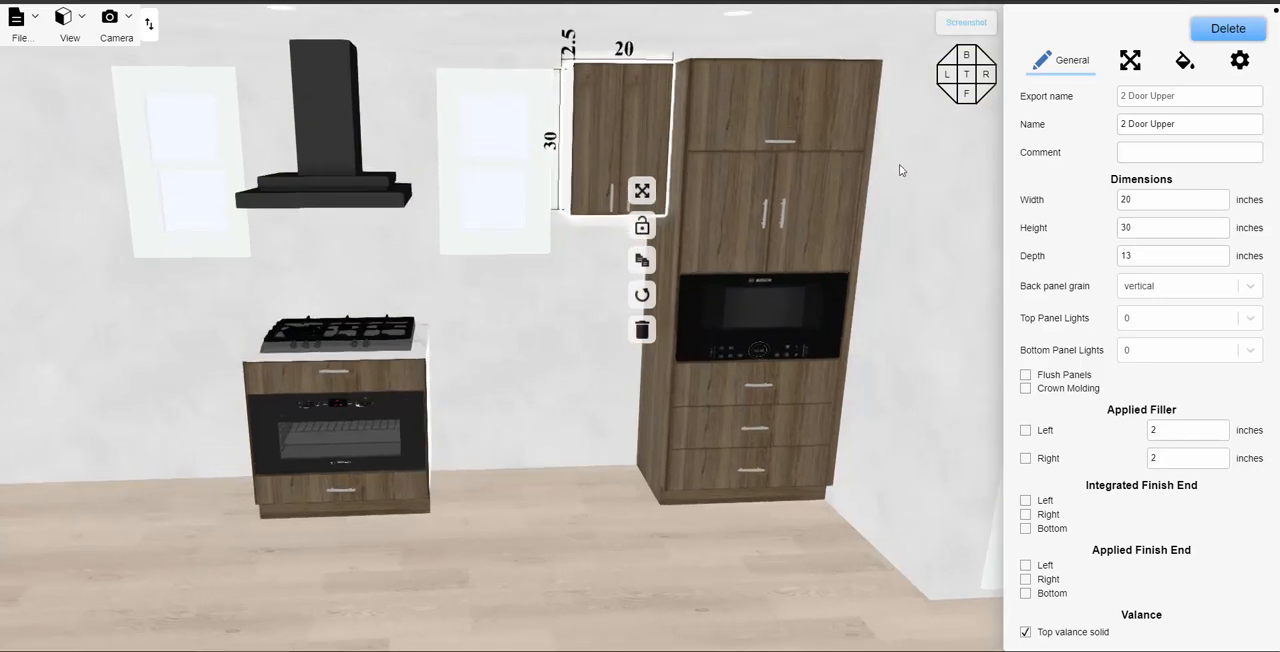
double_click(1136, 198)
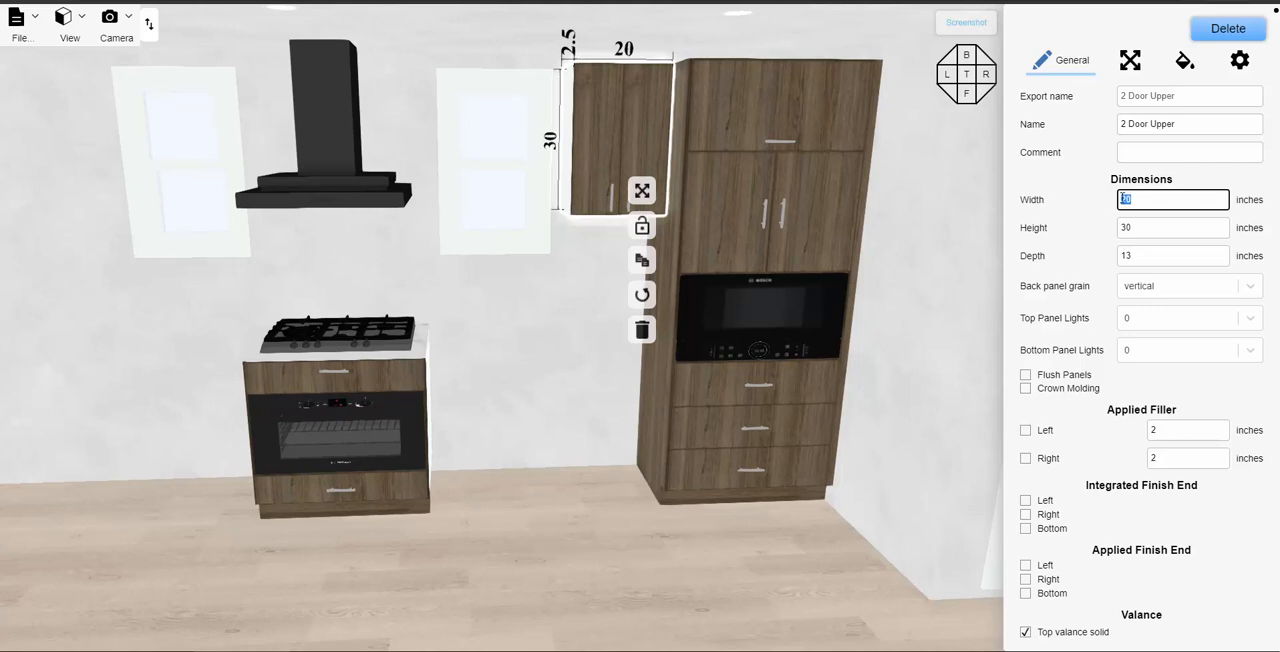
type("21")
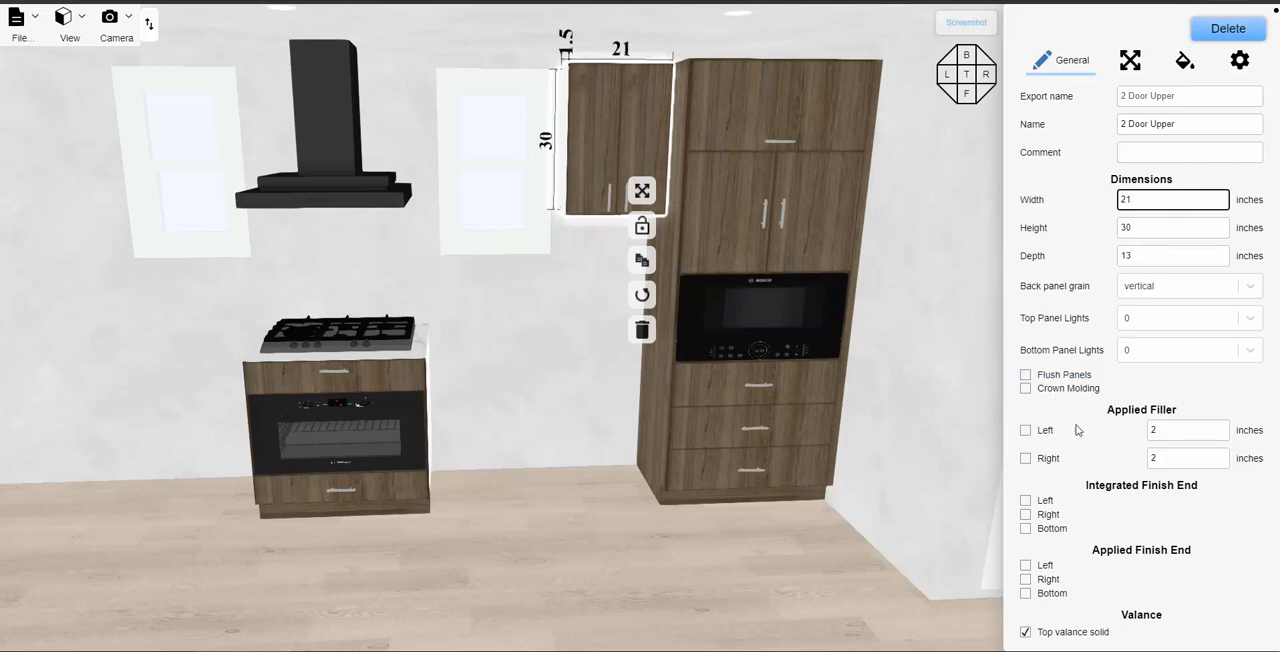
scroll(1060, 450, "down", 1)
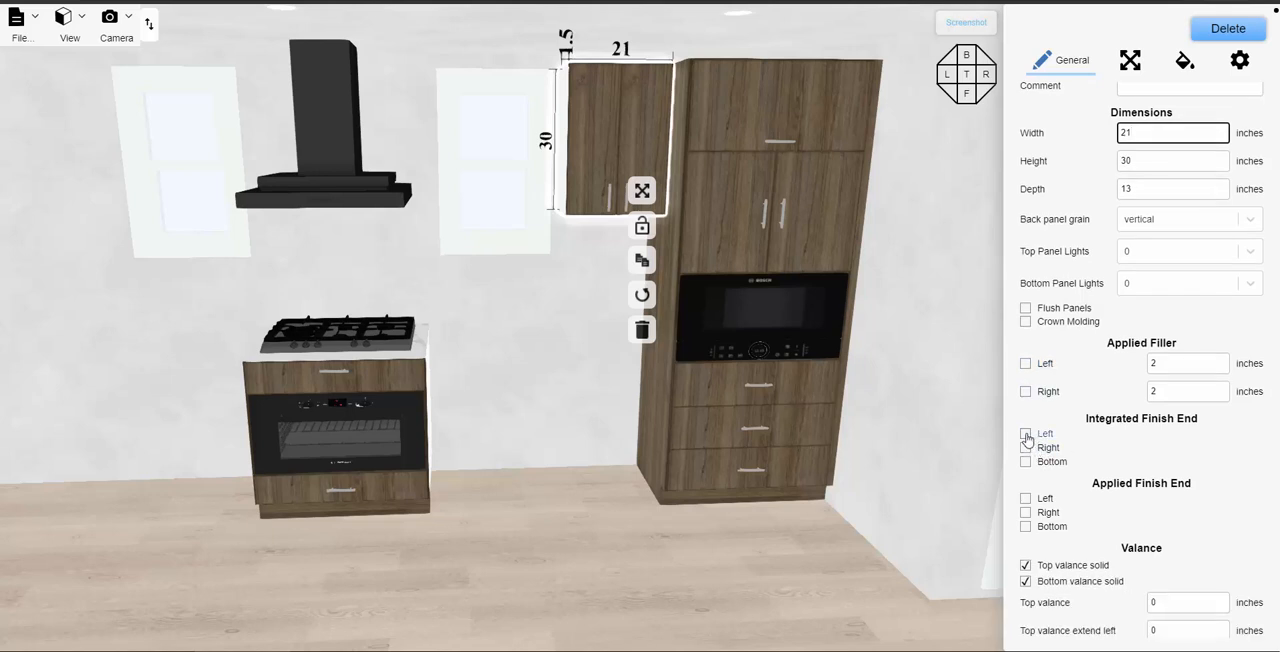
left_click(1025, 434)
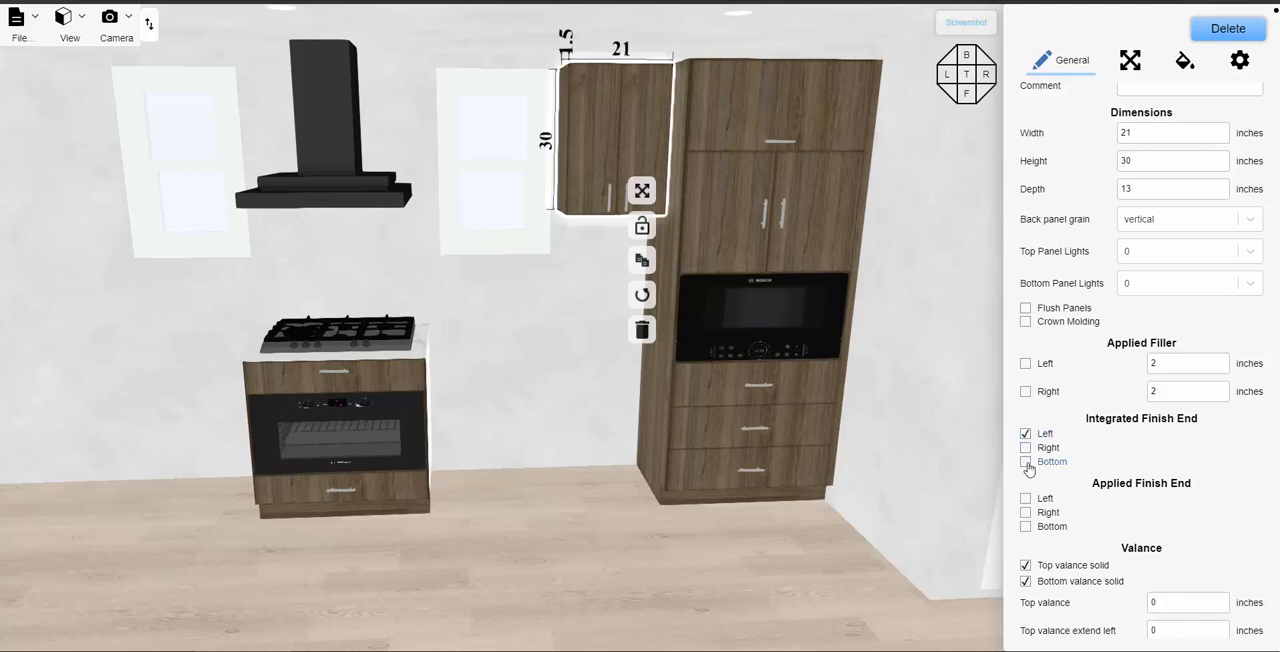
- Add an Integrated Finish End to the bottom of the two-door upper cabinet and check the cooktop base's side clearances
left_click(1026, 465)
left_click(573, 472)
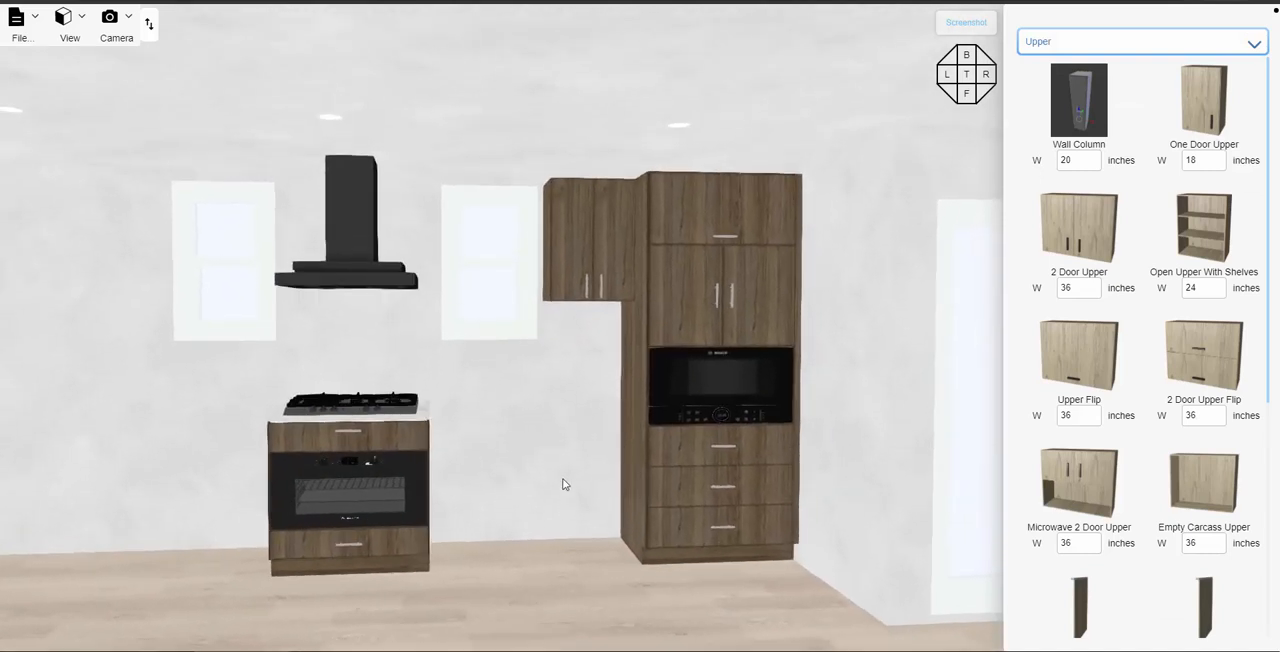
left_click(400, 413)
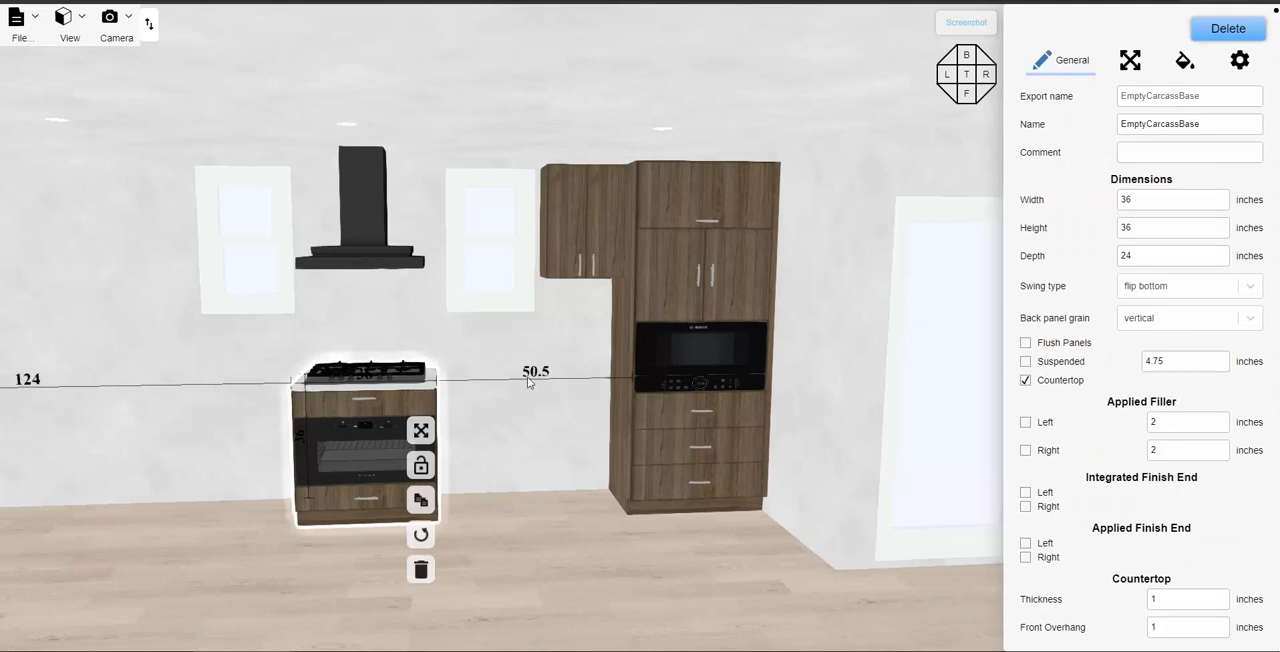
- Set the two-door upper cabinet's width to 20 inches and add a 1-inch applied filler on its right side
left_click(589, 238)
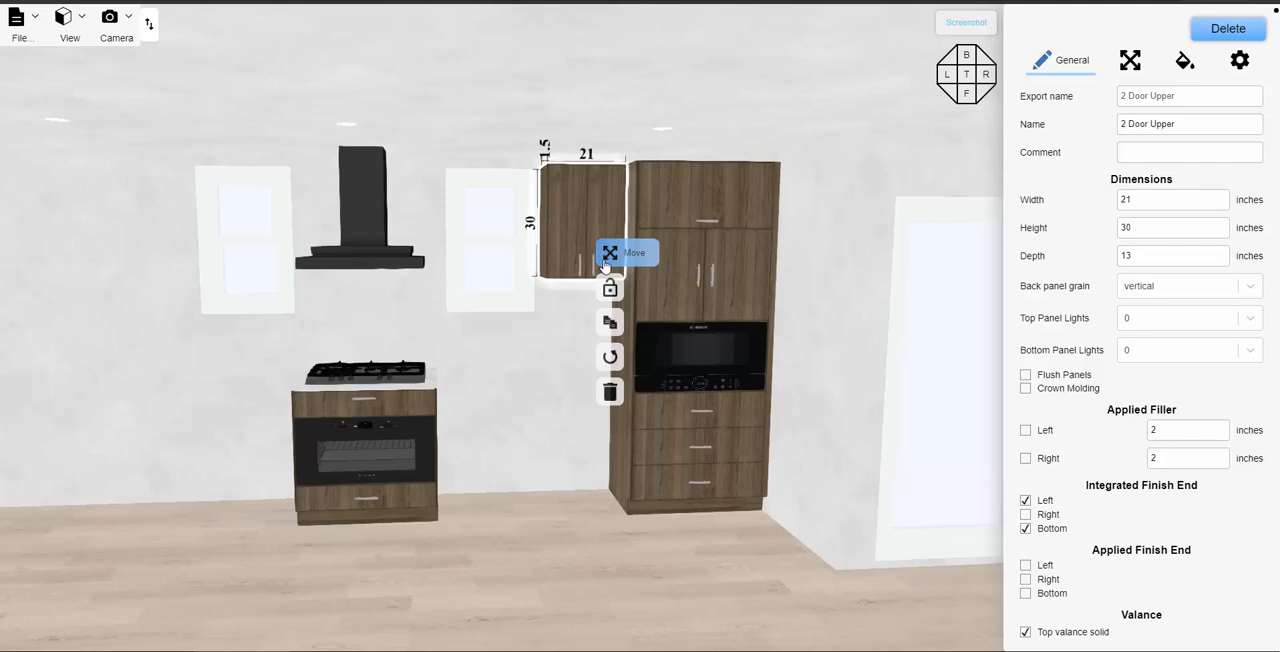
left_click_drag(1150, 203, 1107, 205)
type("20")
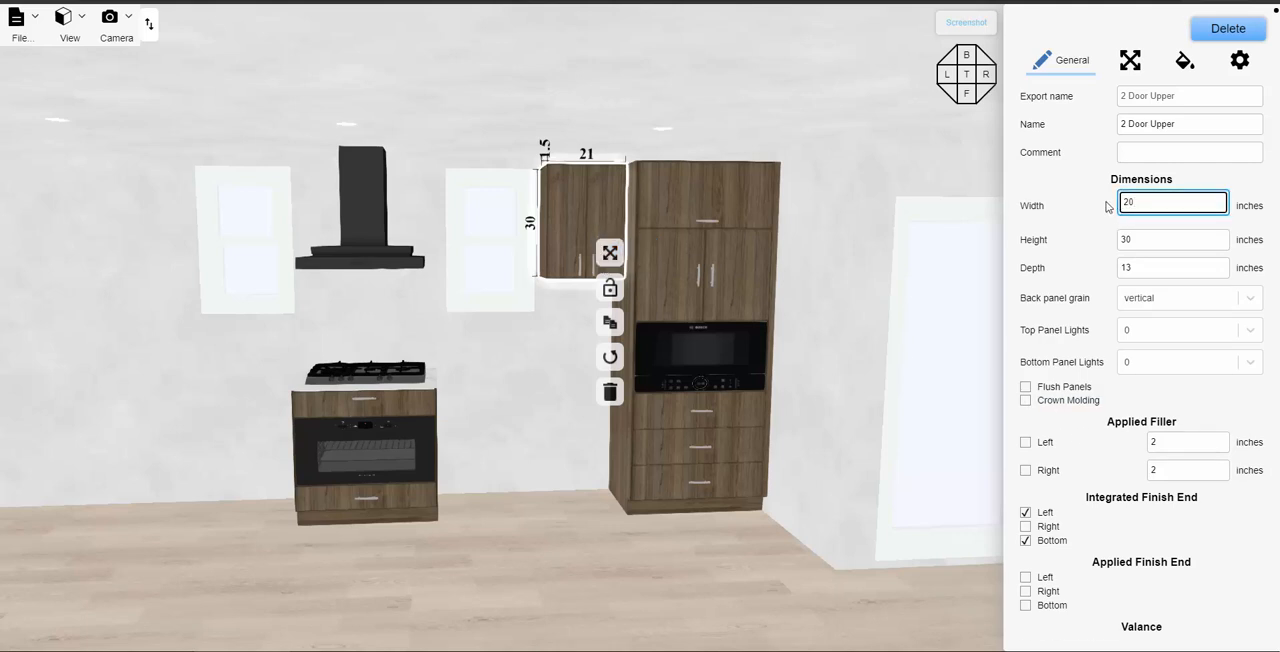
key("Return")
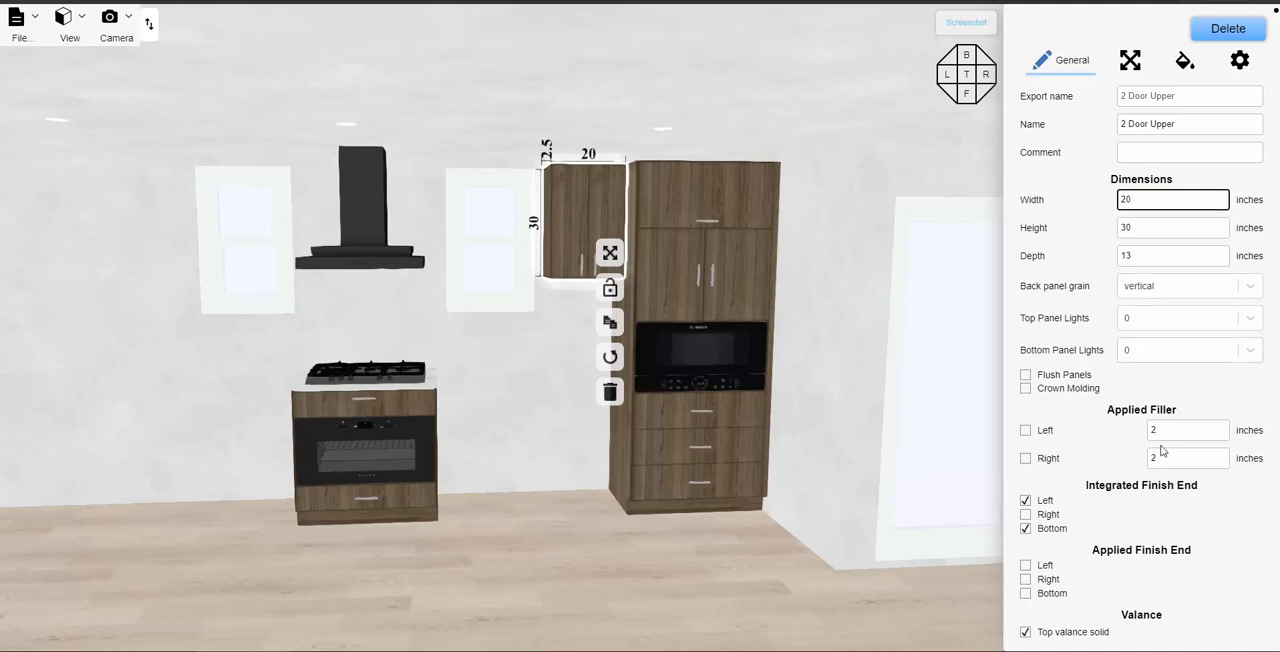
left_click(1025, 458)
left_click(1159, 458)
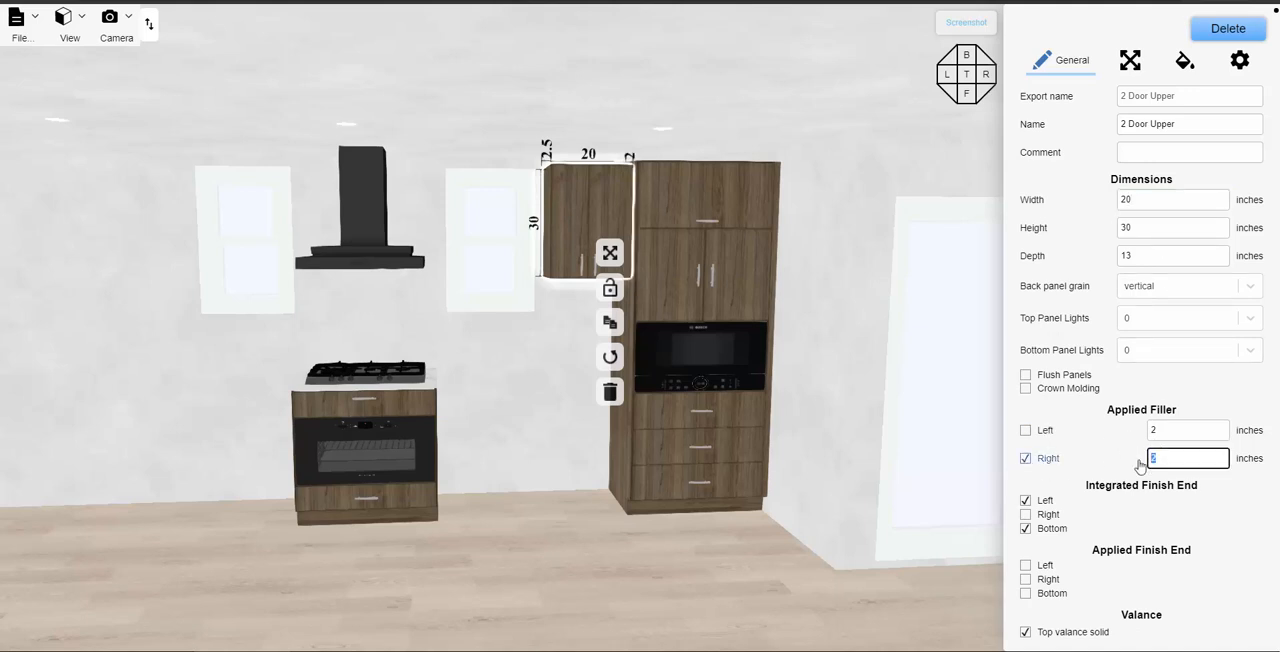
type("1")
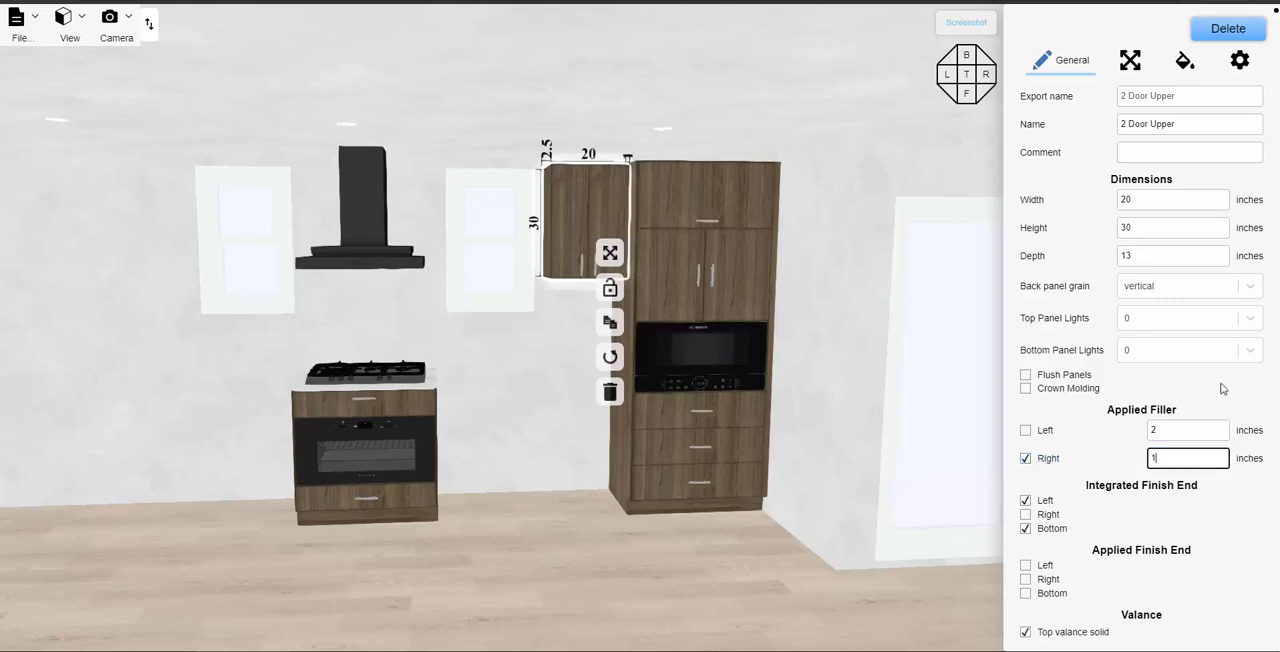
- Align the two-door upper cabinet to the right against the tall cabinet and deselect it
left_click(1128, 60)
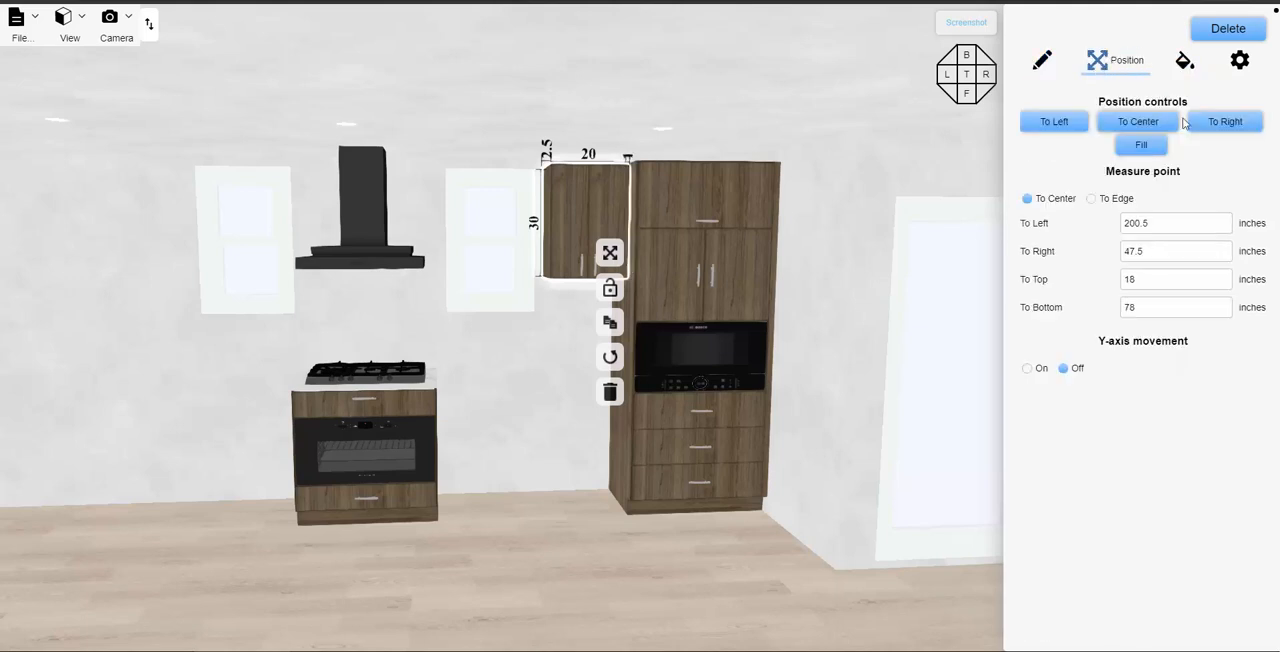
left_click(1224, 127)
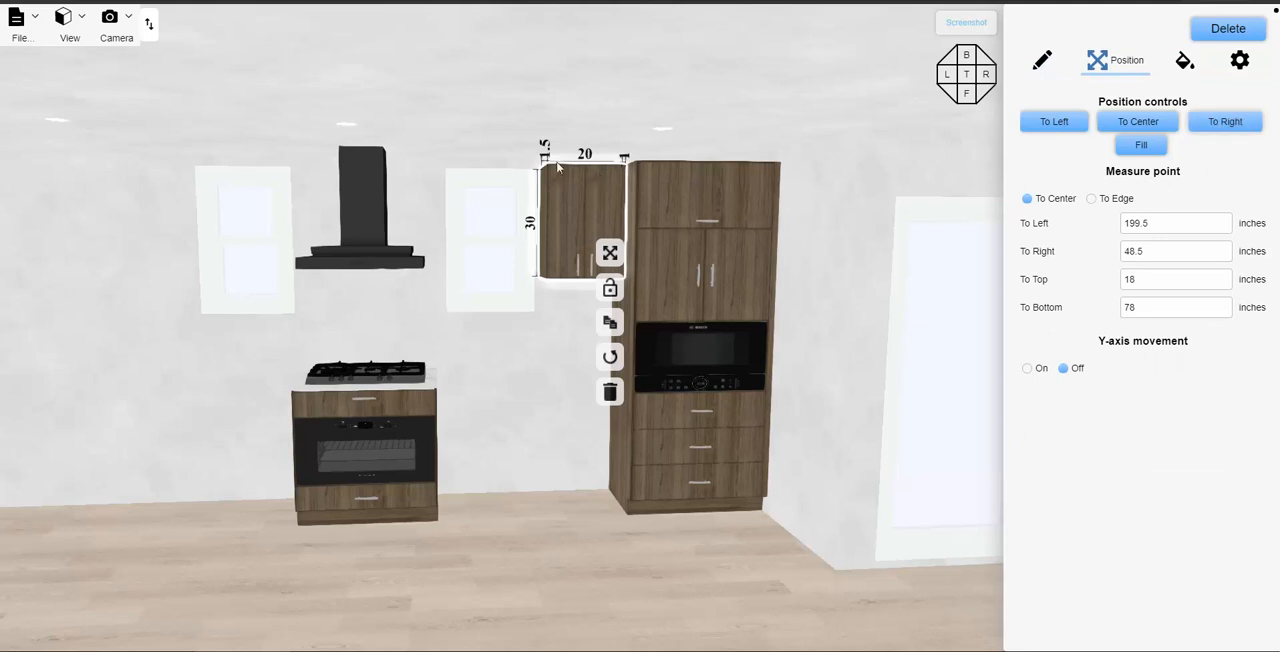
left_click(547, 367)
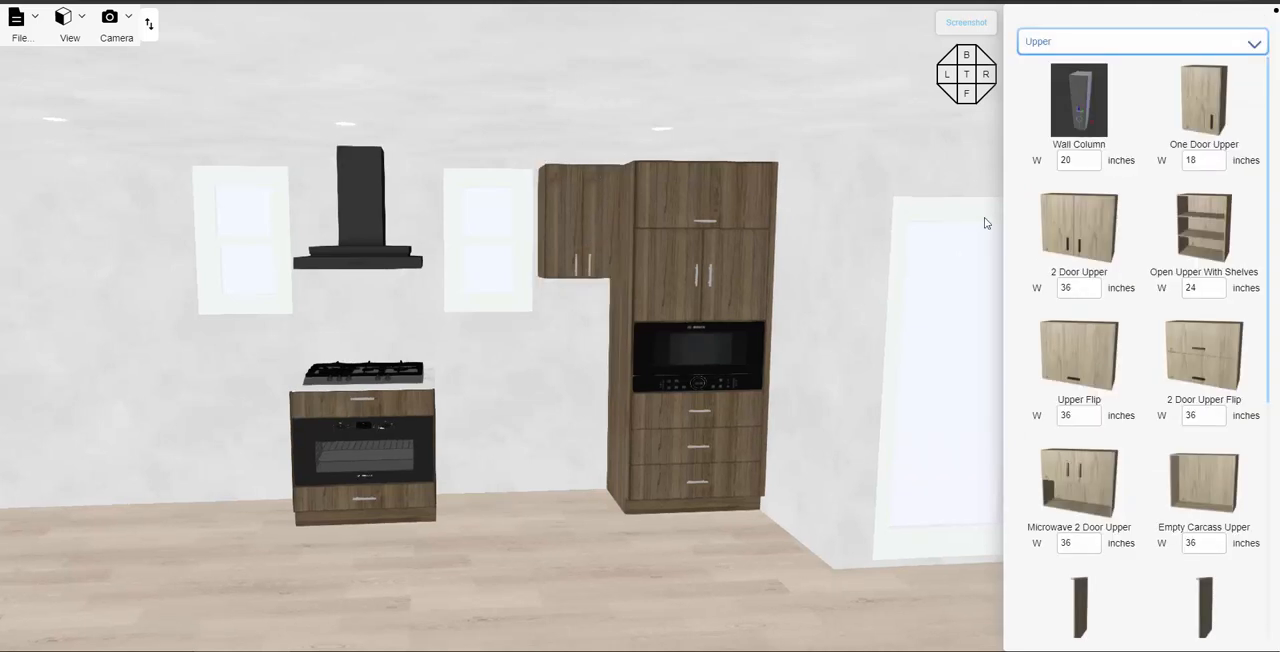
- Check the cooktop base cabinet's clearance to the tall cabinet and its position on the wall
scroll(989, 257, "down", 1)
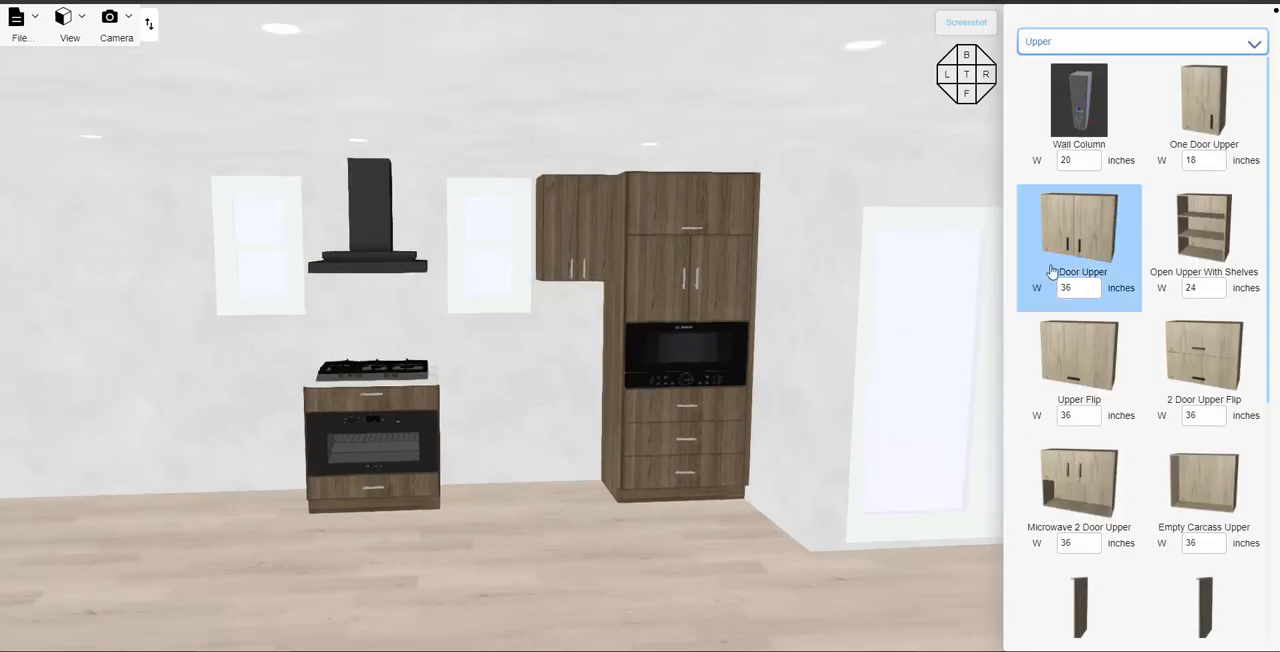
left_click(410, 403)
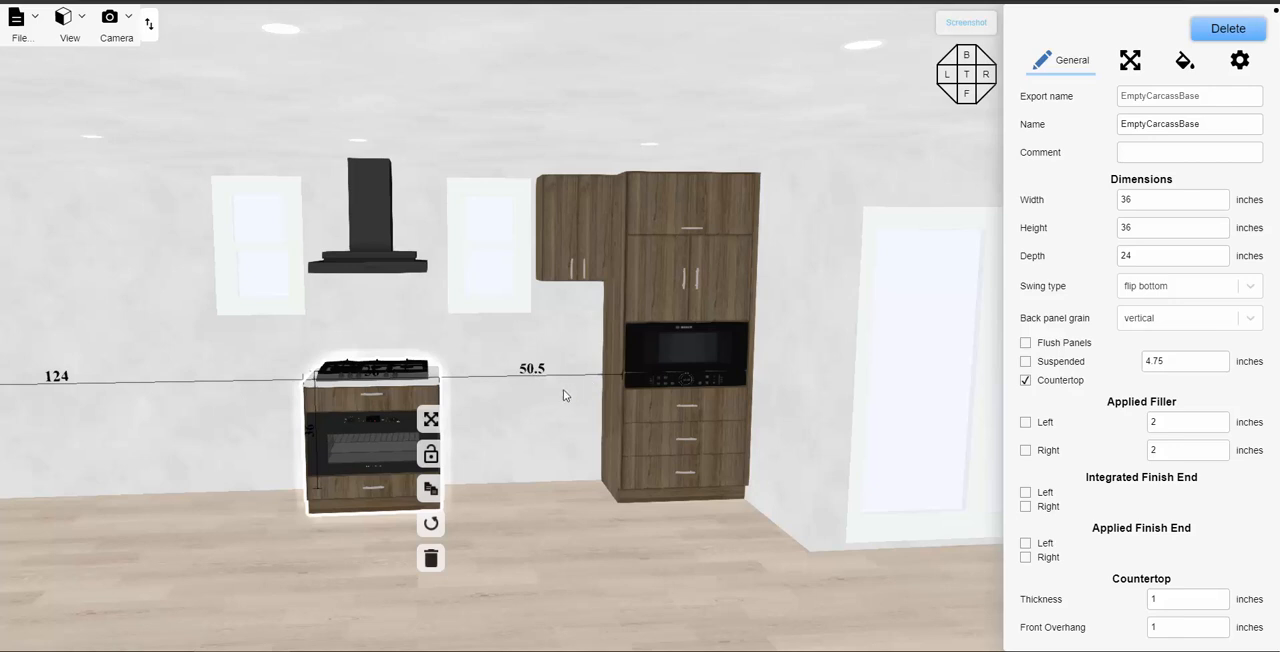
left_click(1131, 63)
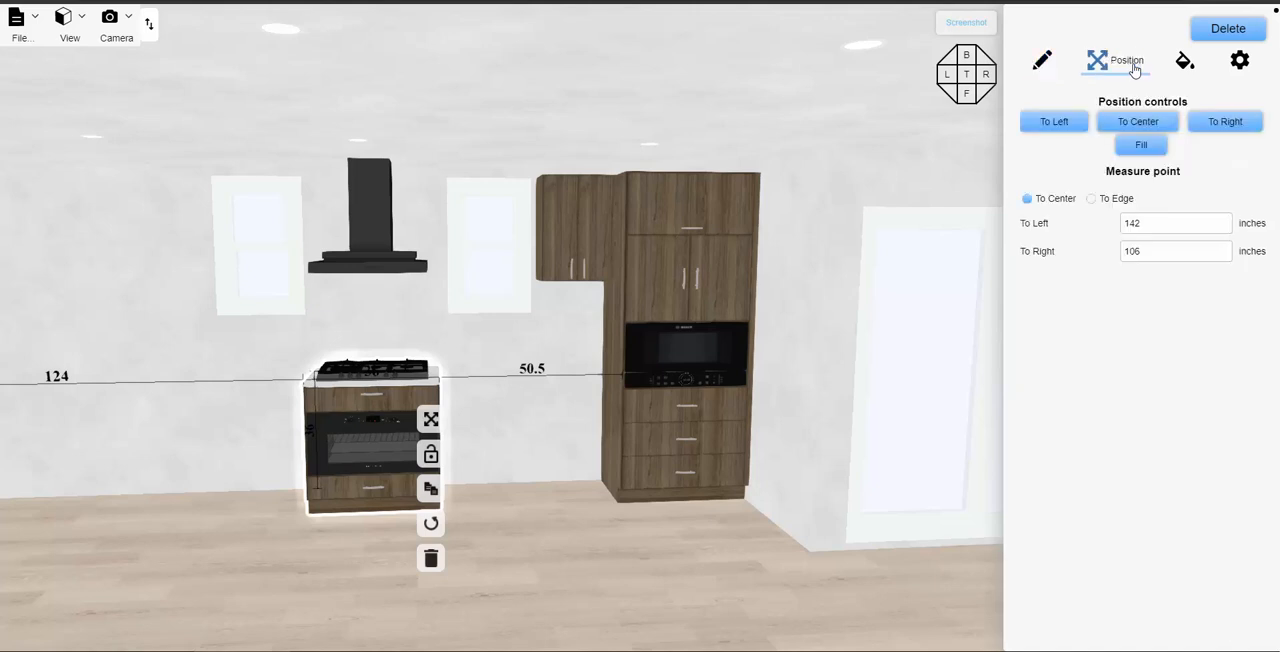
left_click(565, 355)
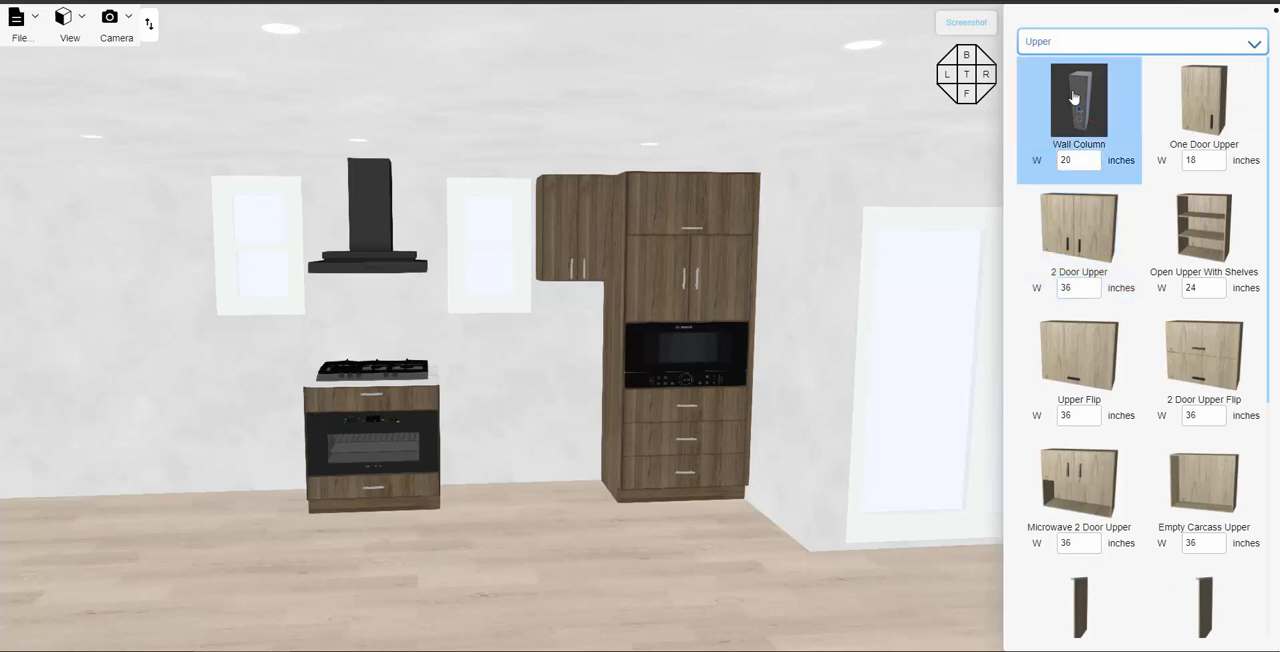
- Place a 25-inch-wide 3 Drawer Base on the back wall directly beside the tall cabinet
left_click(1111, 44)
left_click(1116, 68)
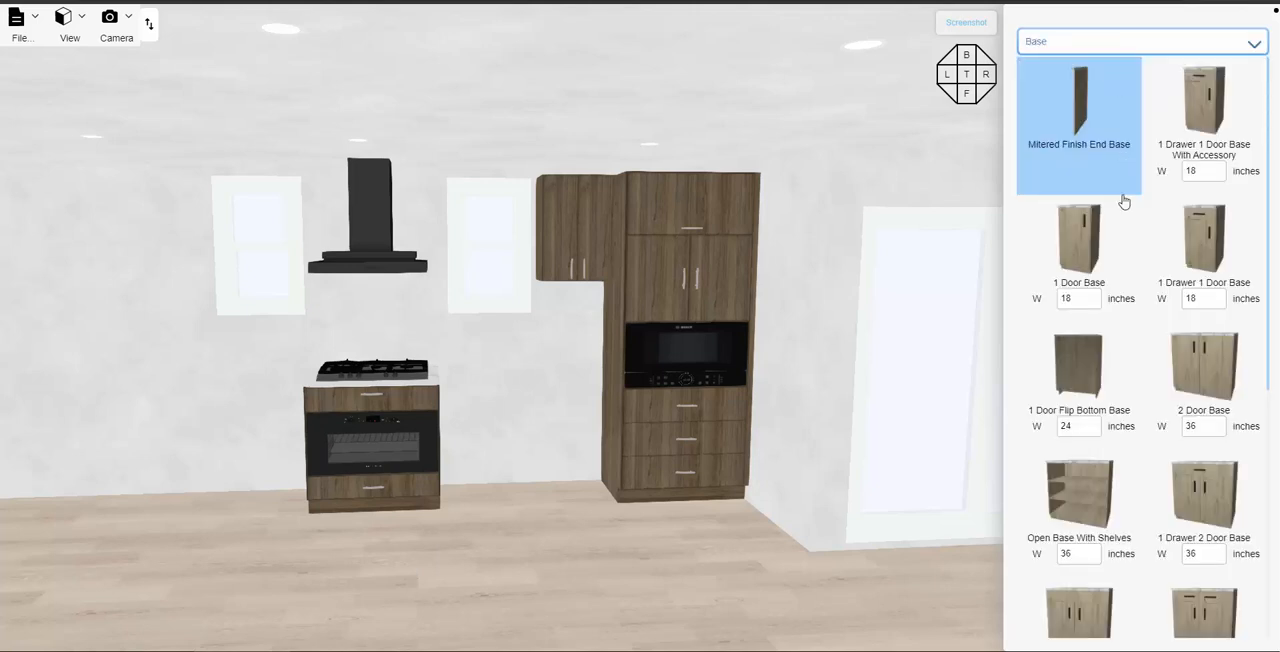
scroll(1123, 366, "down", 2)
scroll(1135, 418, "down", 4)
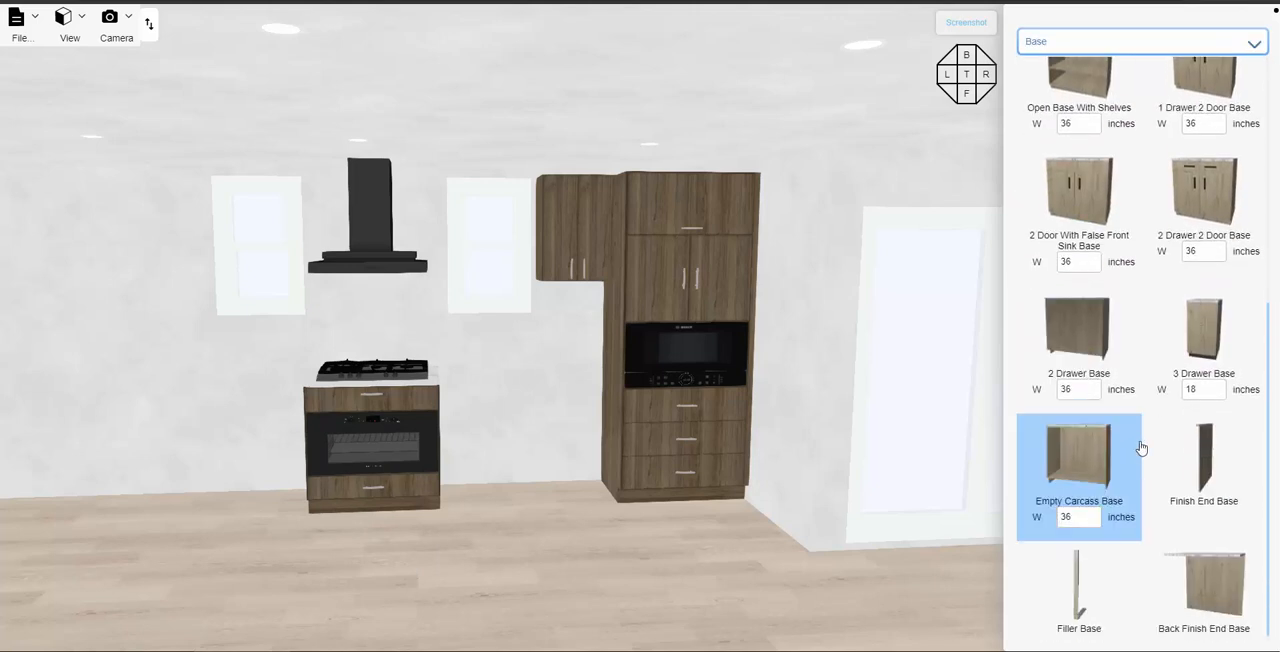
left_click(1183, 389)
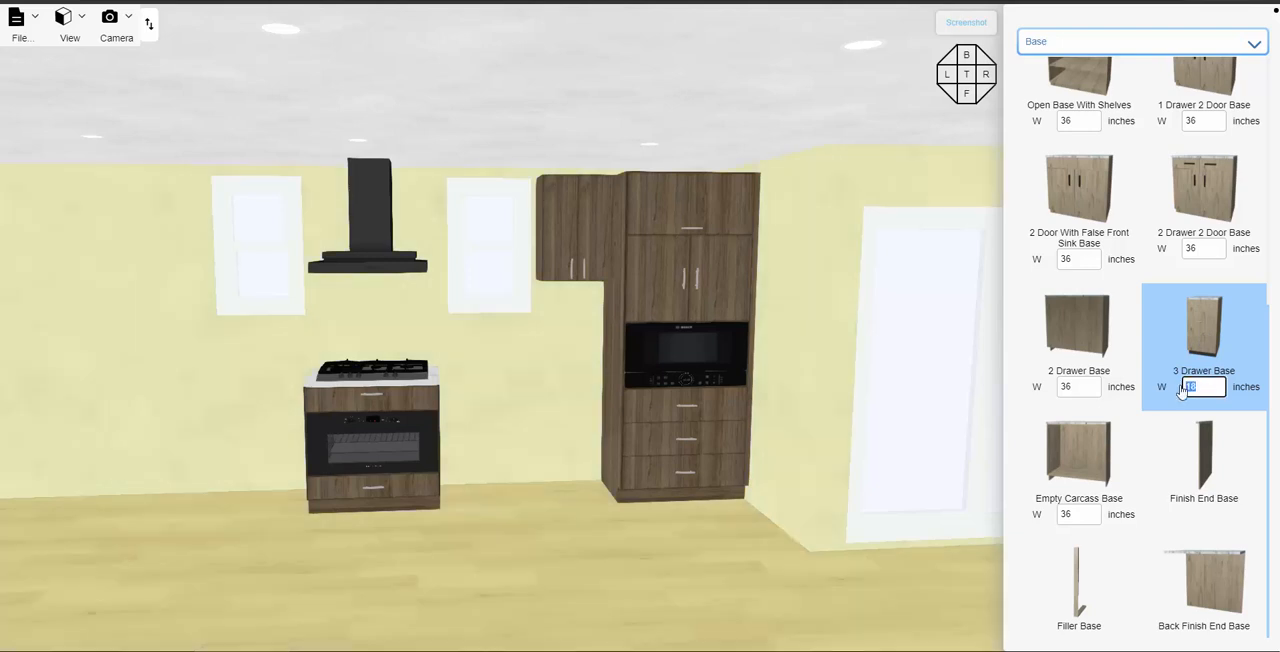
type("25")
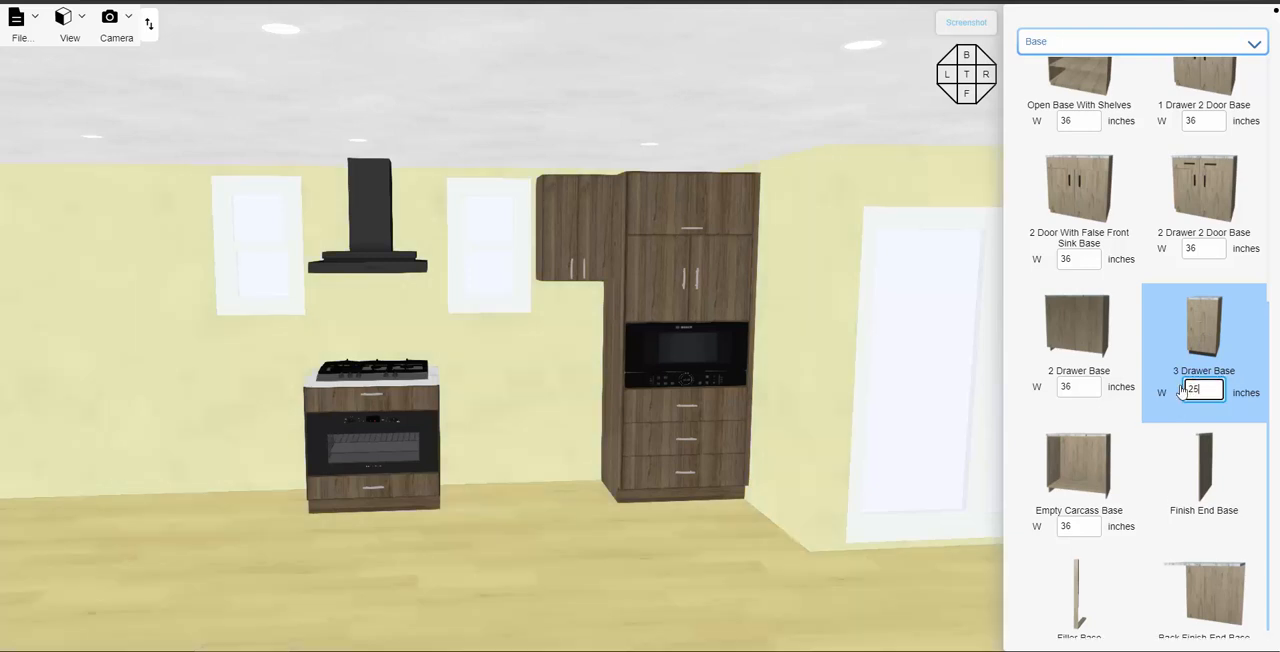
left_click_drag(1209, 335, 559, 441)
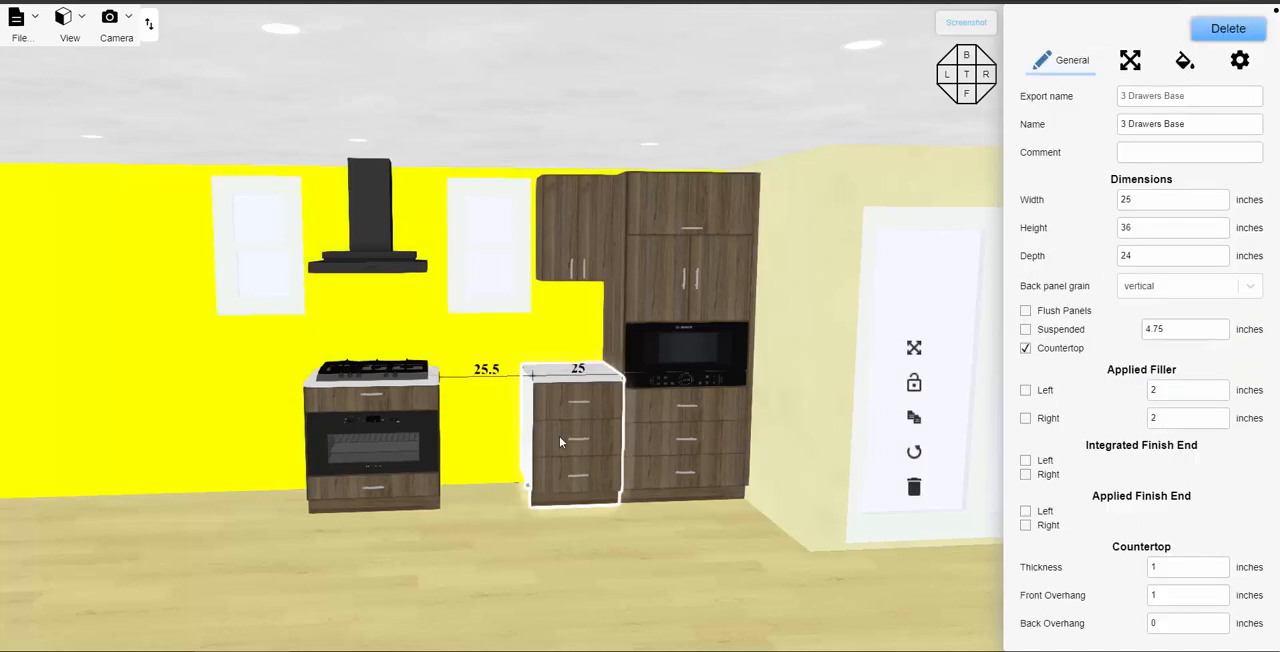
left_click(560, 441)
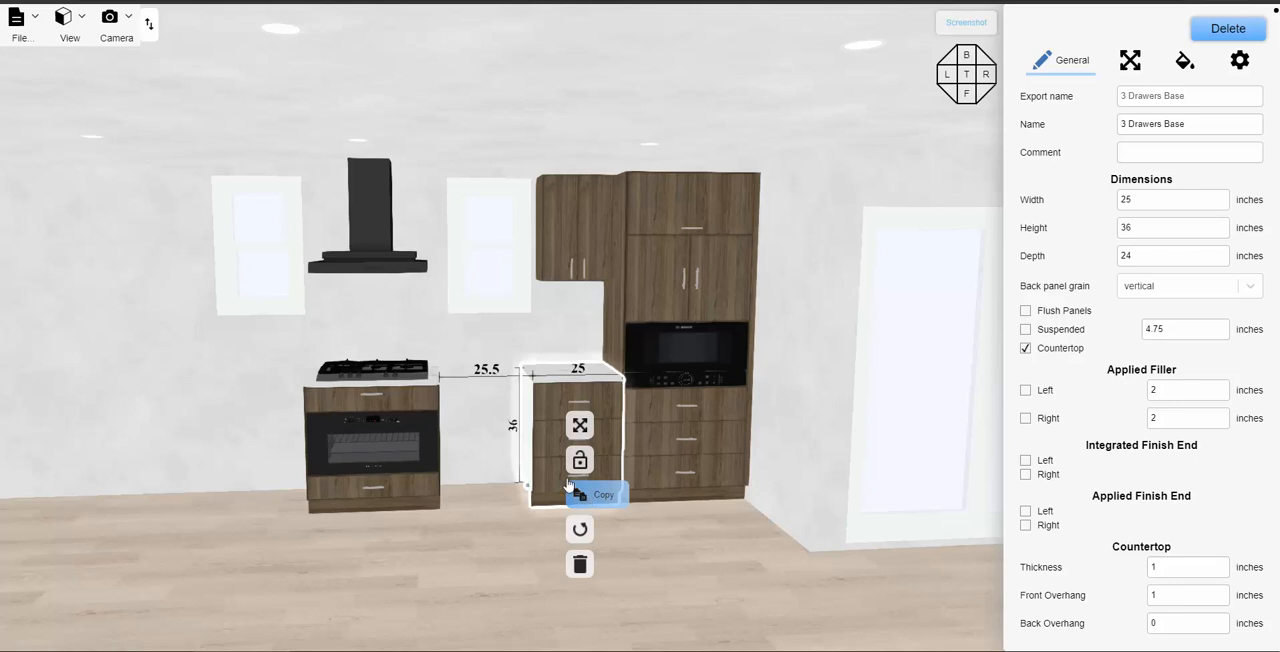
- Copy the three-drawer base into the gap beside the cooktop base and shift the original against the copy
left_click(568, 486)
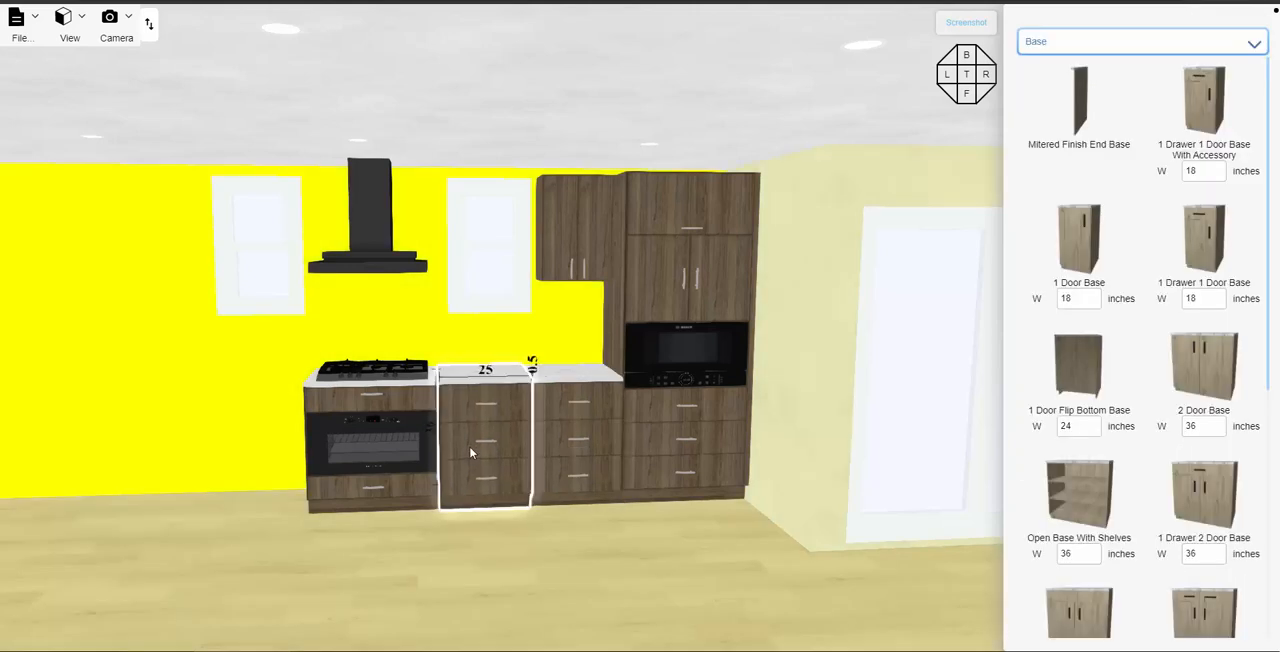
left_click(550, 402)
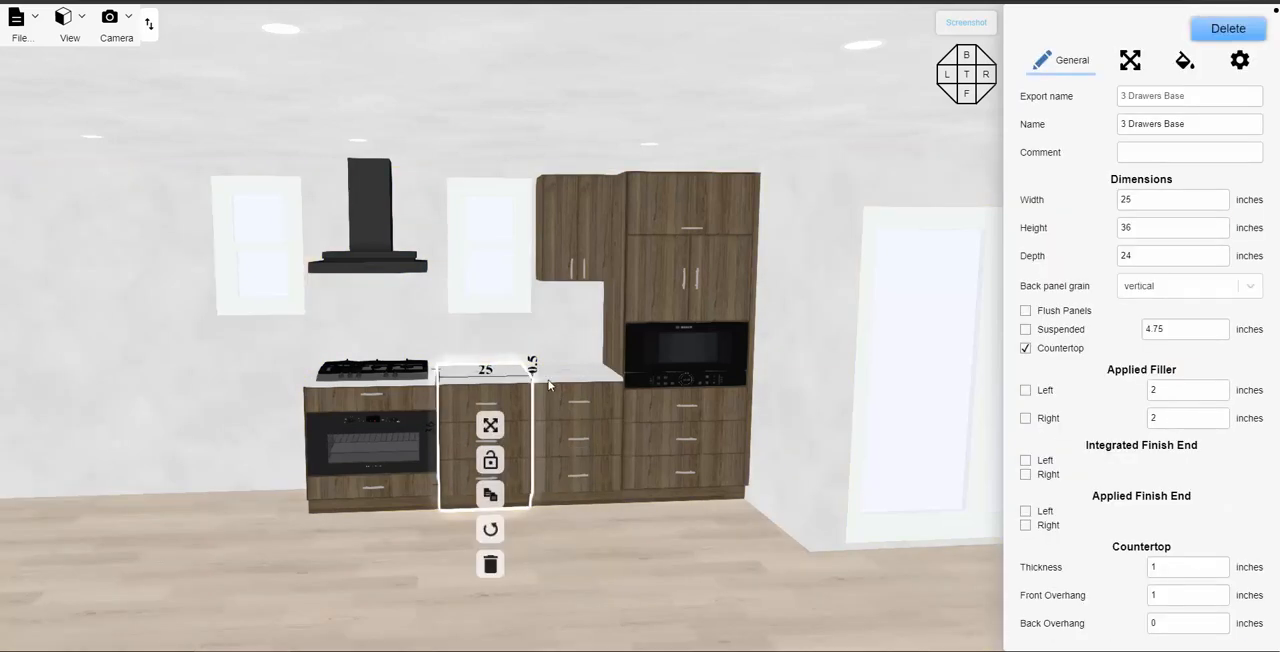
left_click(559, 400)
left_click(559, 400)
left_click_drag(559, 400, 620, 377)
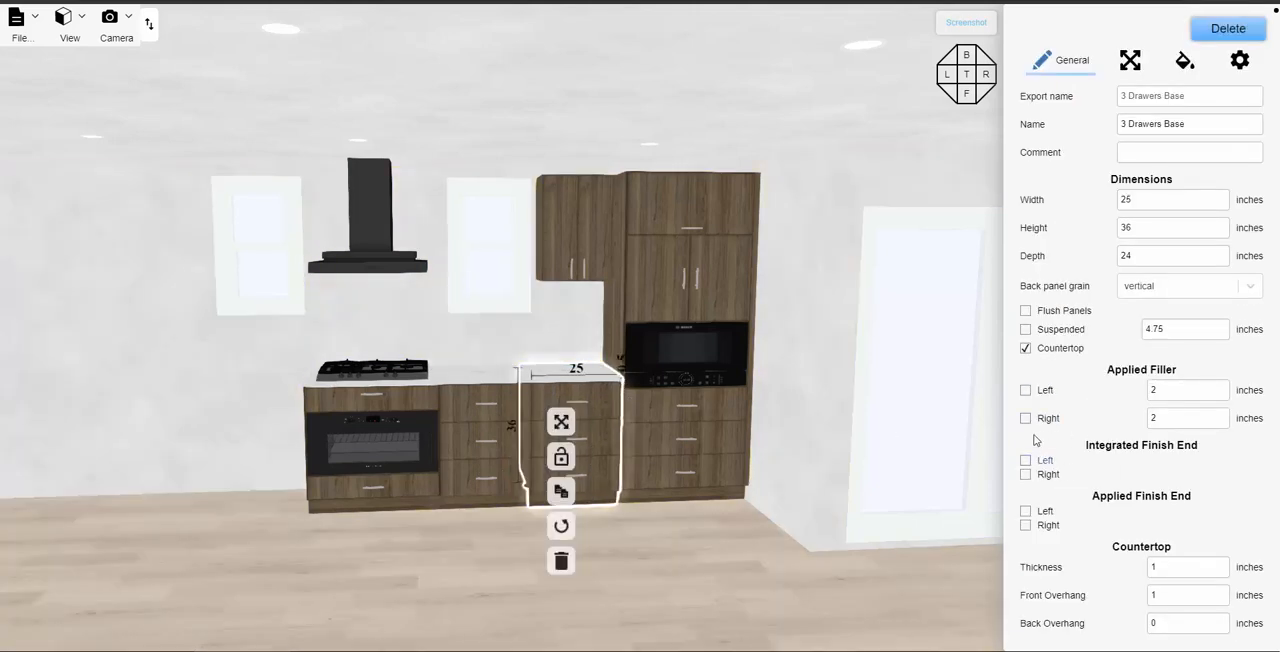
- Add a 0.5-inch applied filler on the right side of the drawer base next to the tall cabinet and deselect it
scroll(1040, 445, "down", 1)
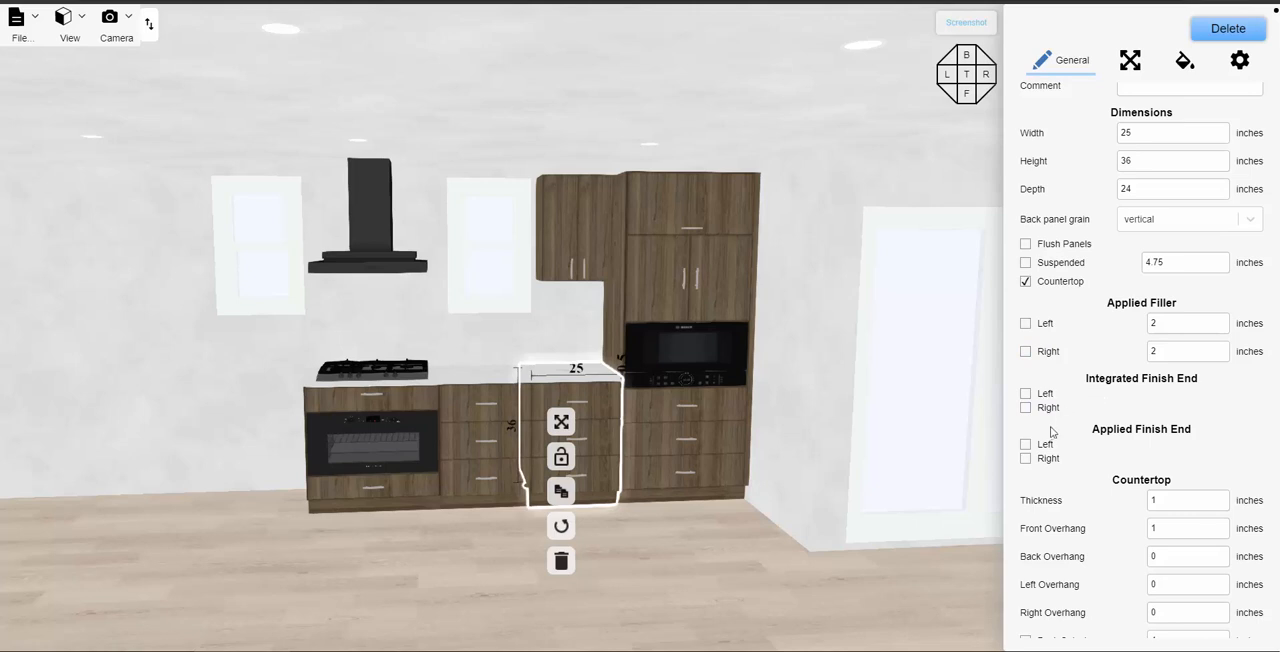
left_click(1026, 352)
left_click(1168, 351)
type("0")
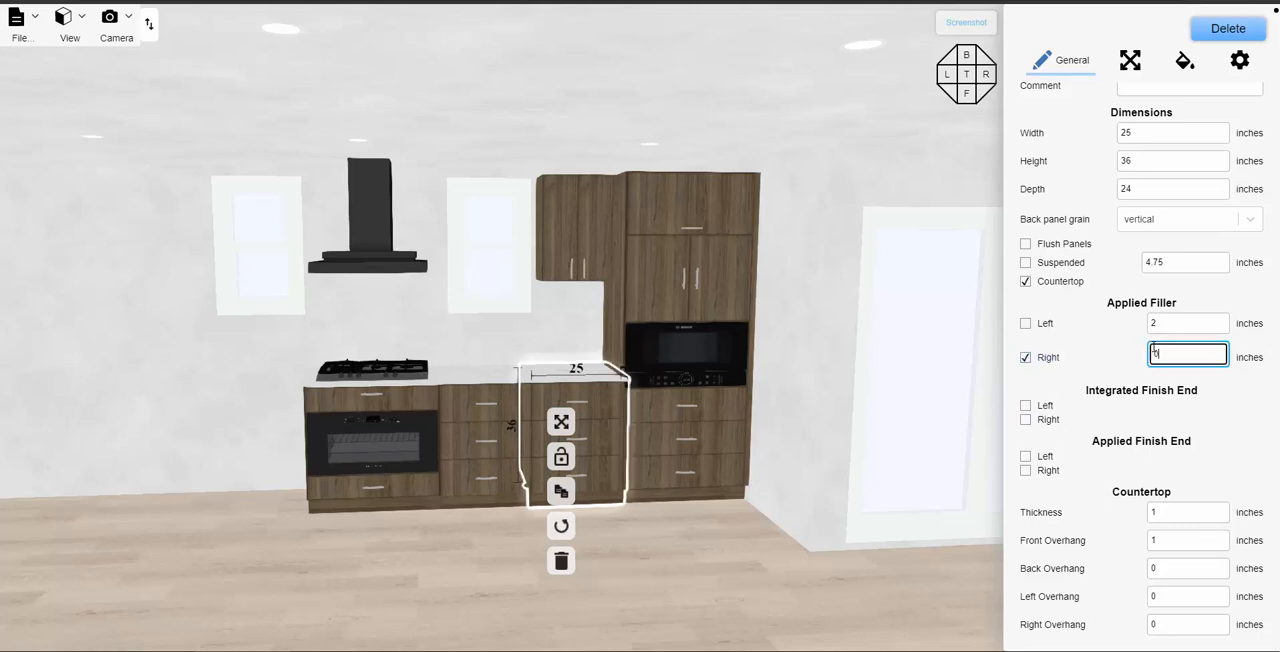
type(".5")
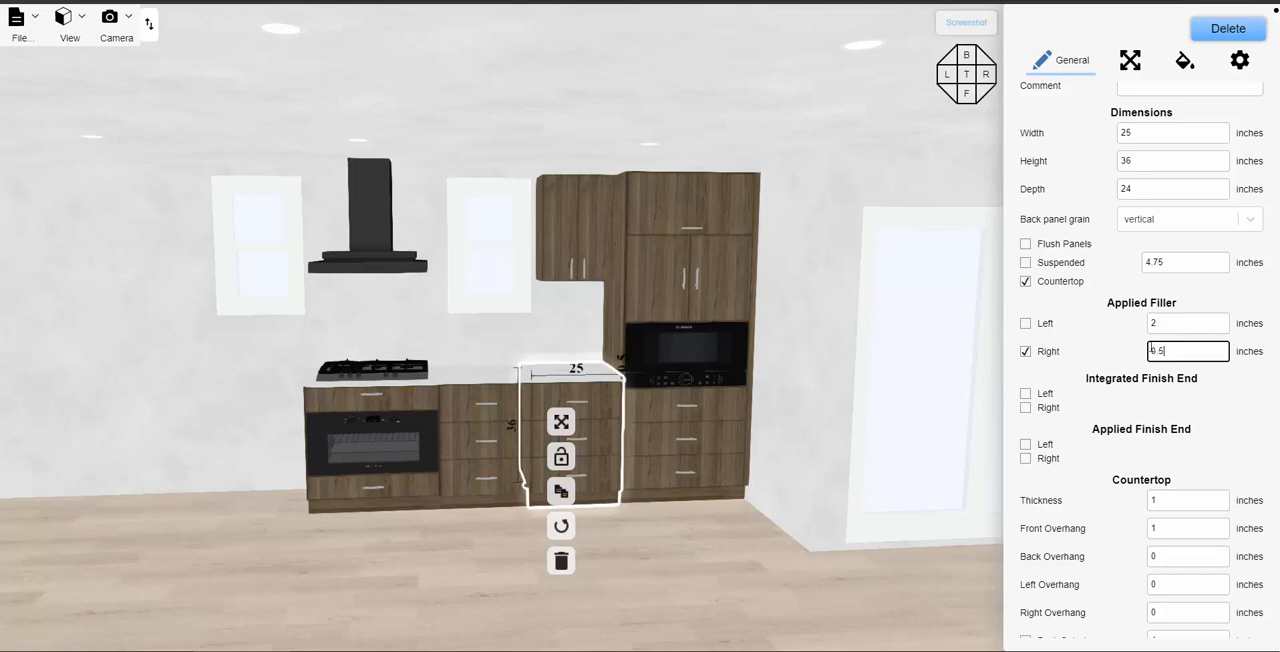
left_click(441, 330)
left_click_drag(425, 336, 617, 337)
scroll(531, 344, "down", 1)
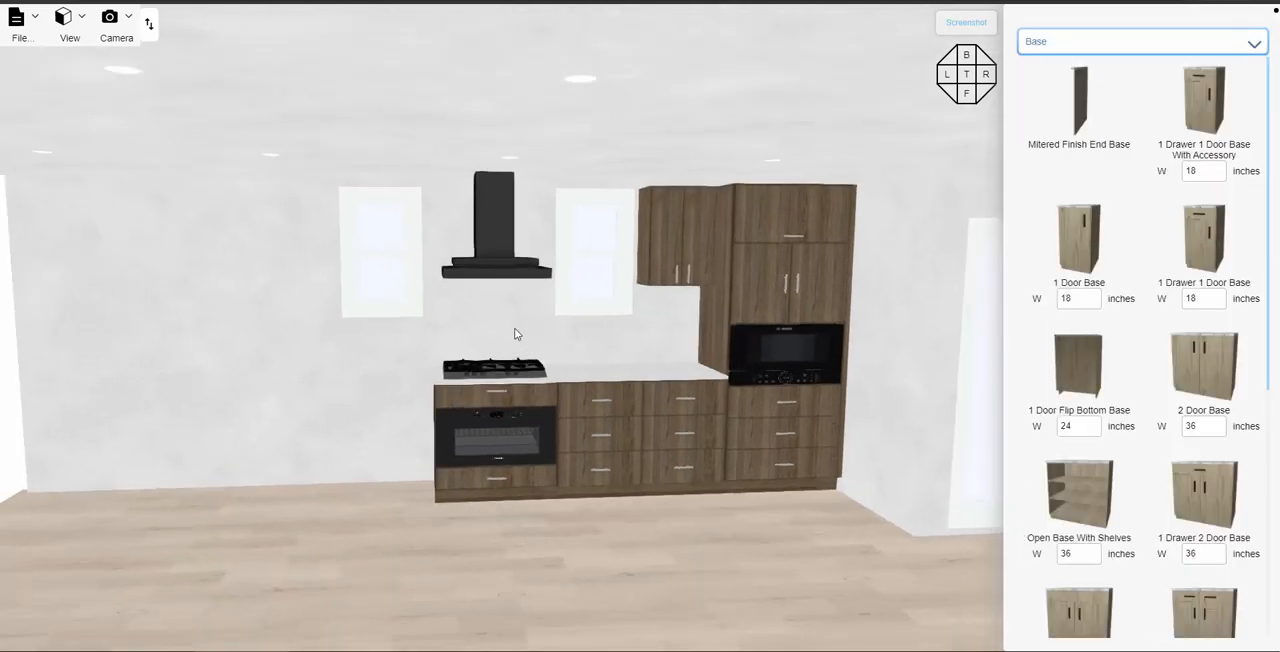
left_click_drag(515, 329, 579, 329)
scroll(568, 334, "up", 2)
scroll(569, 338, "up", 1)
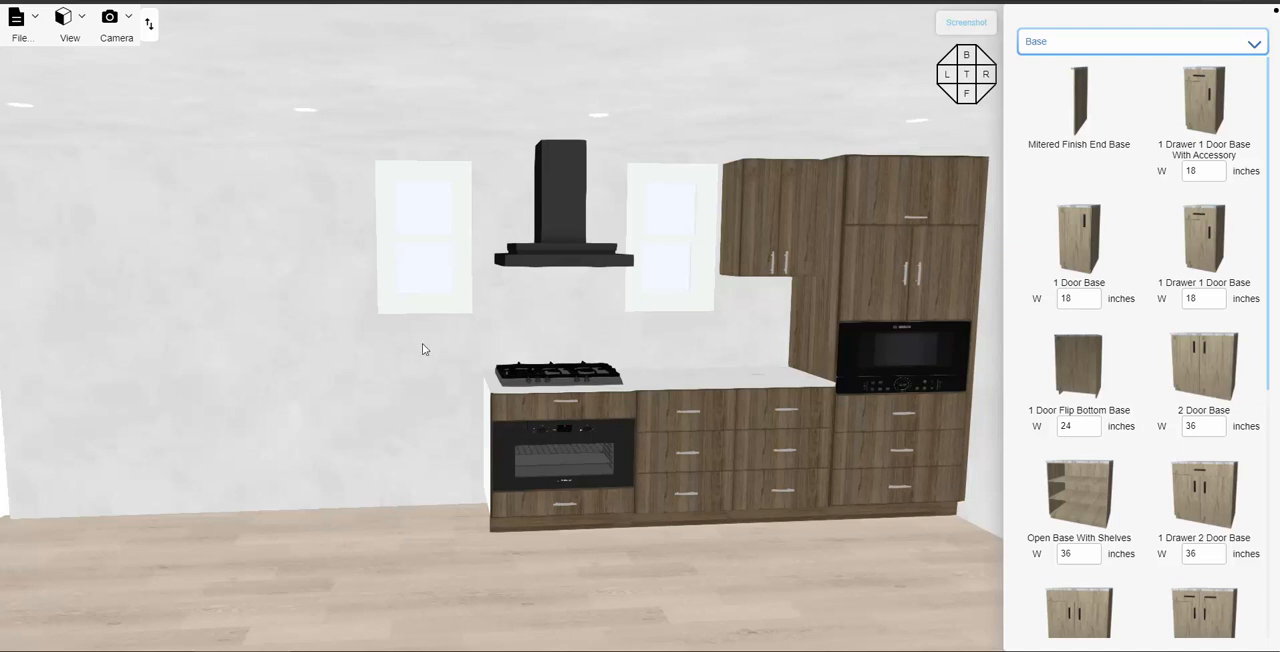
scroll(396, 371, "down", 2)
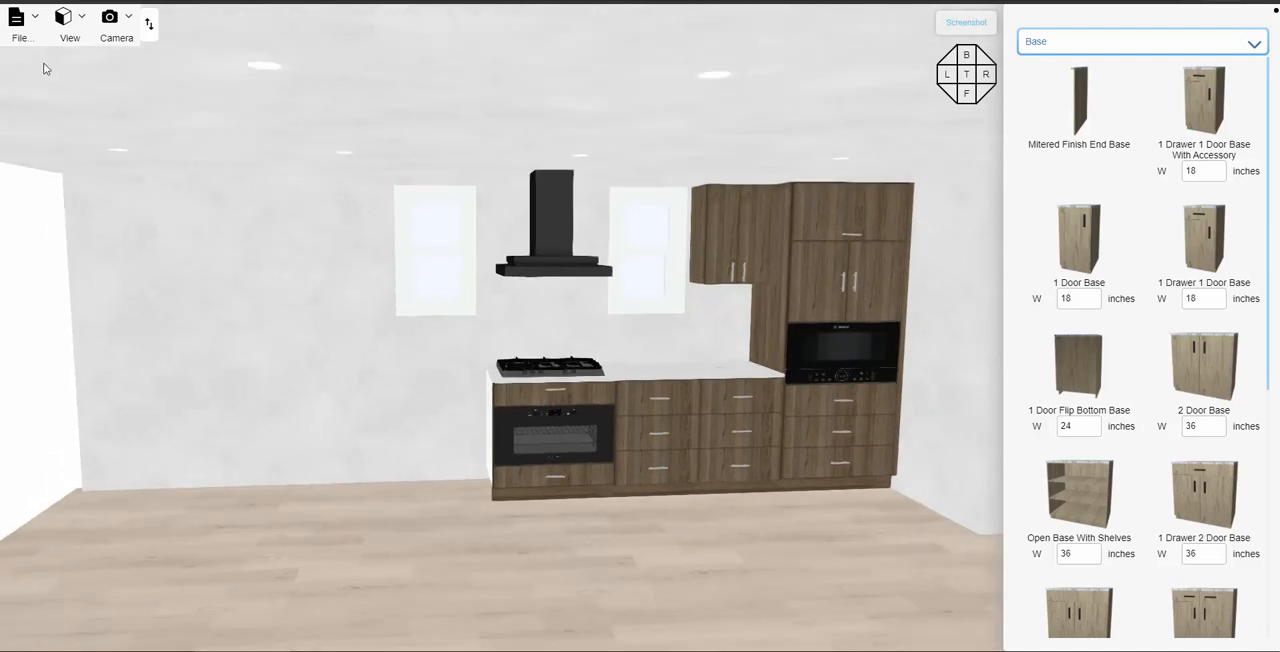
- Turn off the Invisible setting of the room's left wall in the floor plan and return to the 3D view
left_click(64, 20)
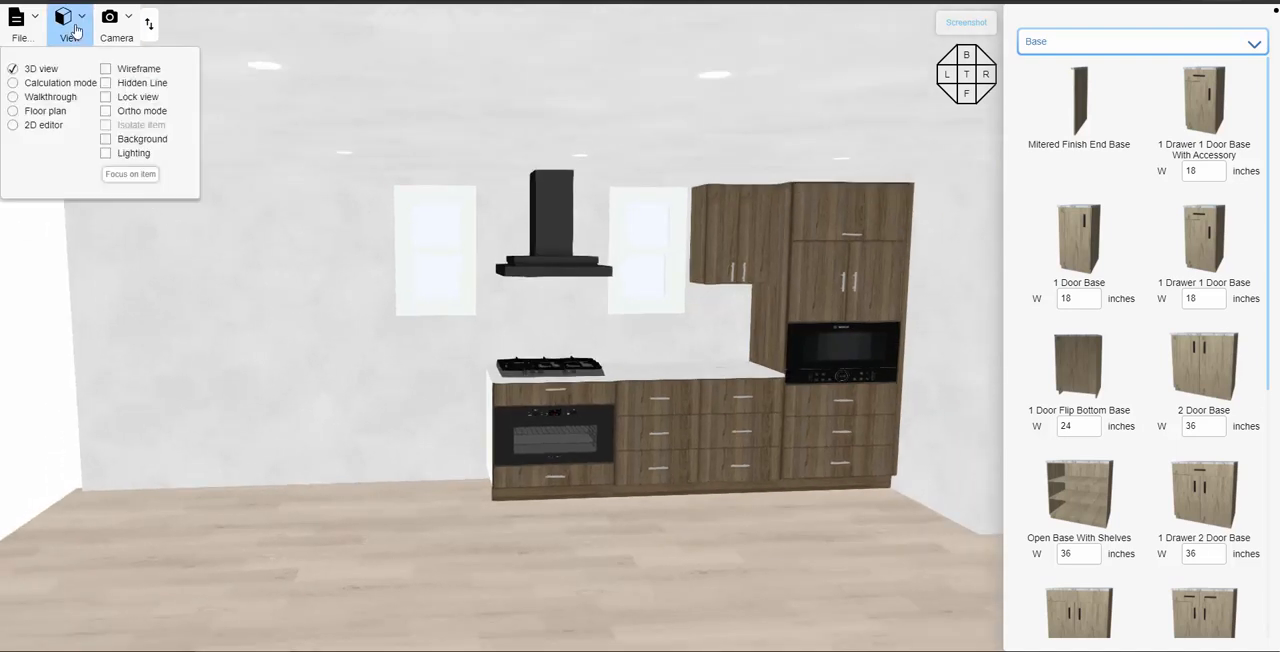
left_click(13, 114)
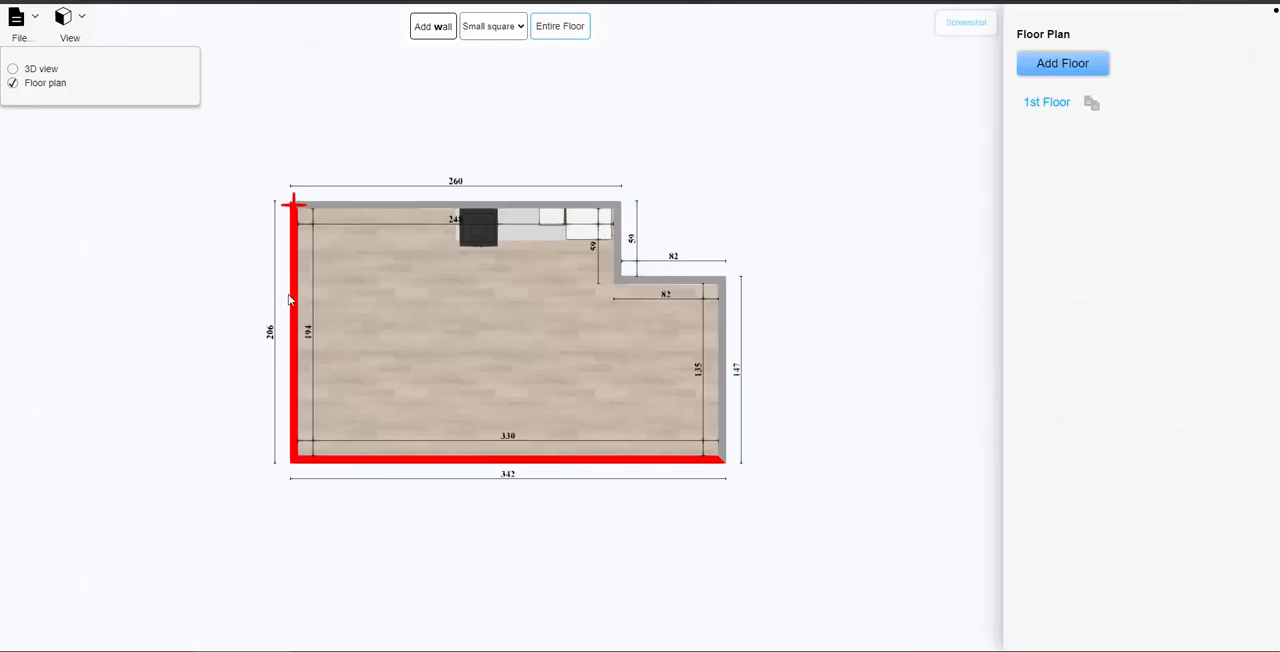
left_click(294, 300)
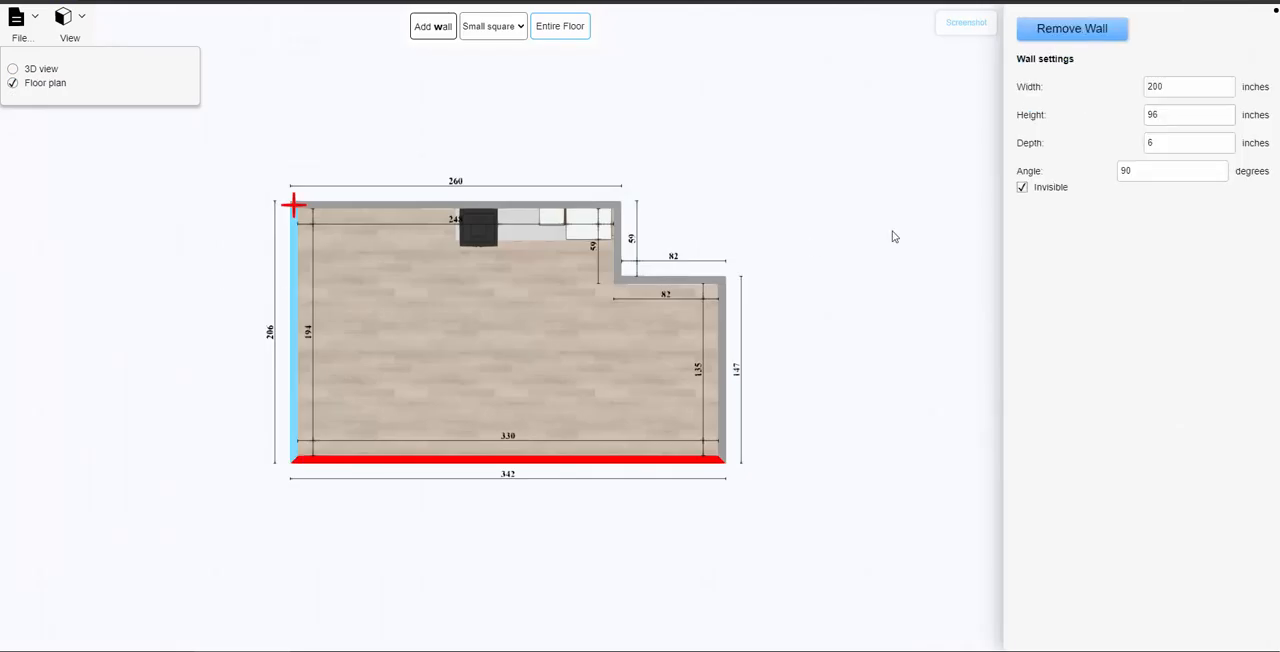
left_click(1022, 189)
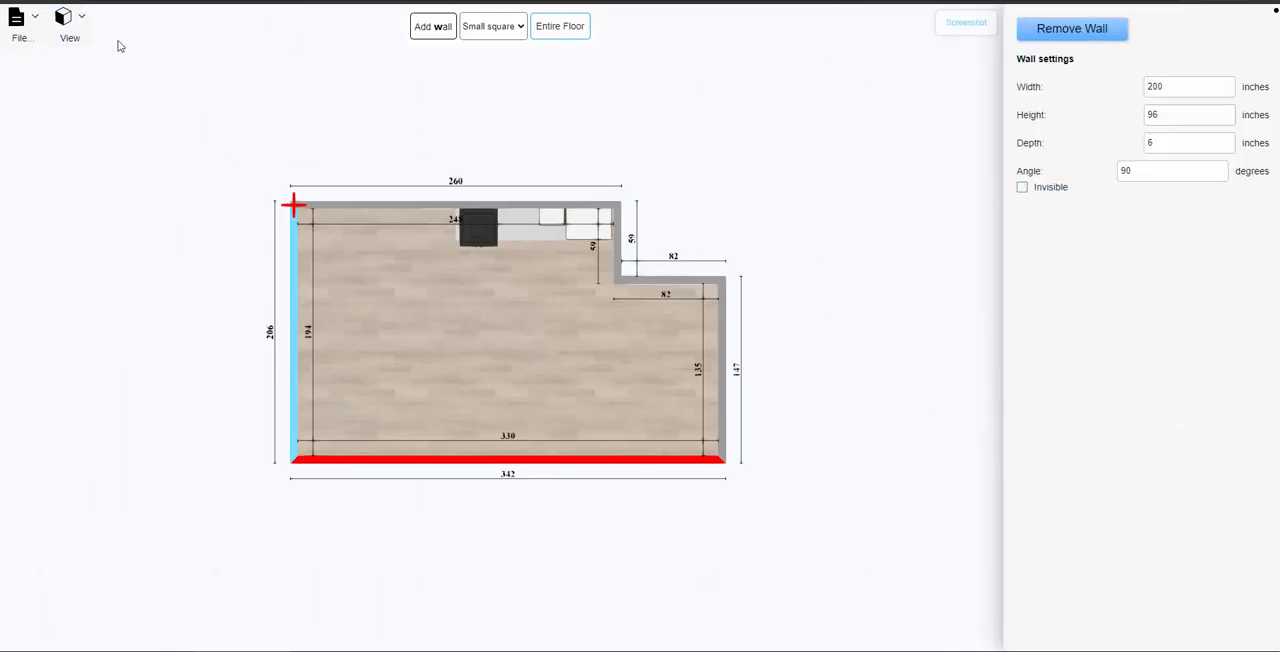
left_click(78, 32)
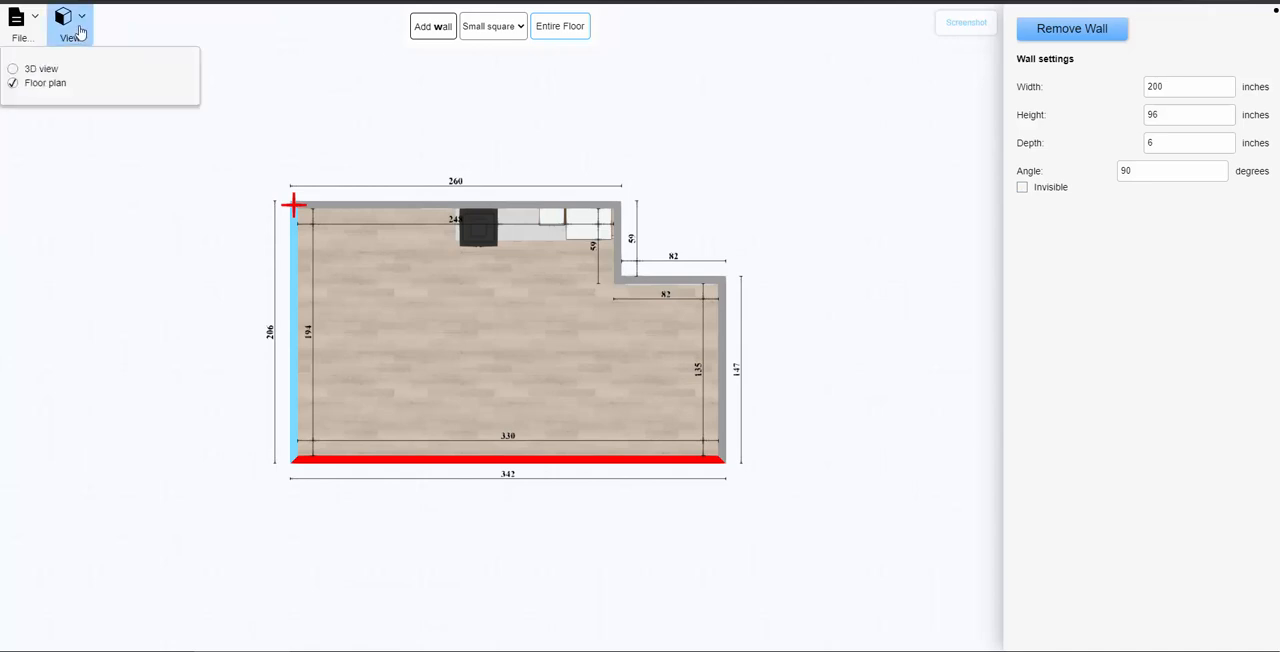
left_click(14, 70)
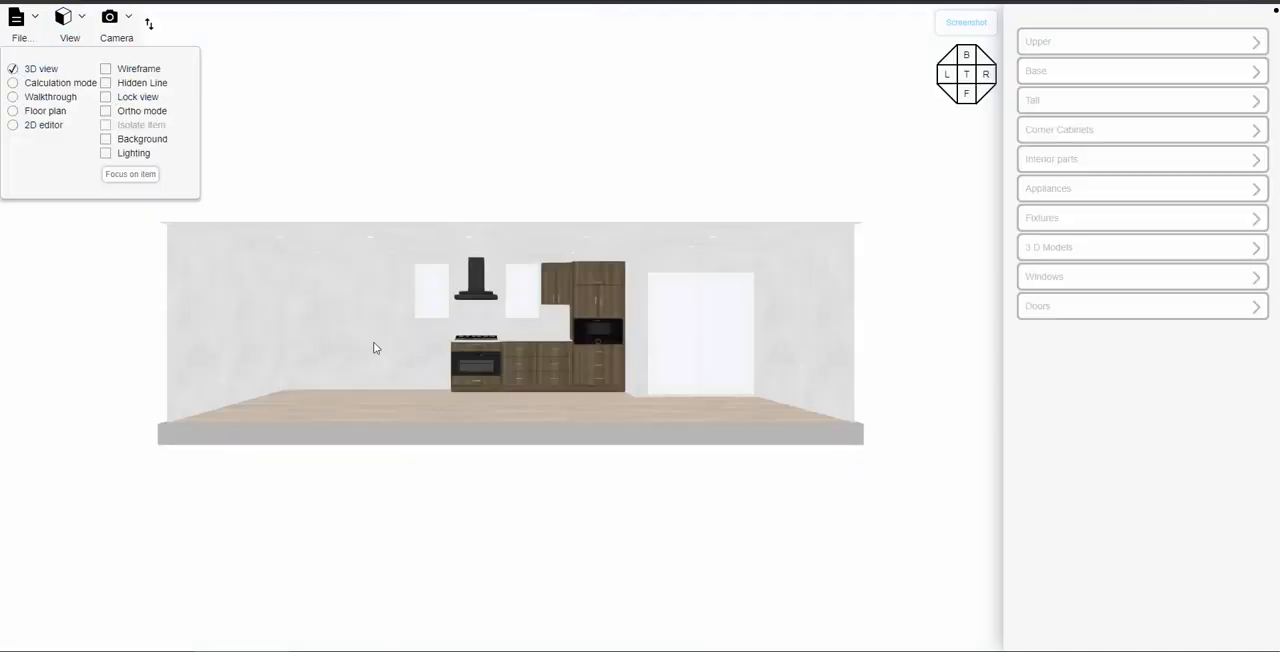
- Inspect the dimensions, filler and finish end settings of the upper cabinet beside the tall cabinet, and deselect it
left_click_drag(440, 398, 564, 475)
scroll(452, 416, "up", 6)
scroll(563, 486, "up", 4)
left_click_drag(429, 420, 510, 445)
left_click_drag(377, 285, 393, 199)
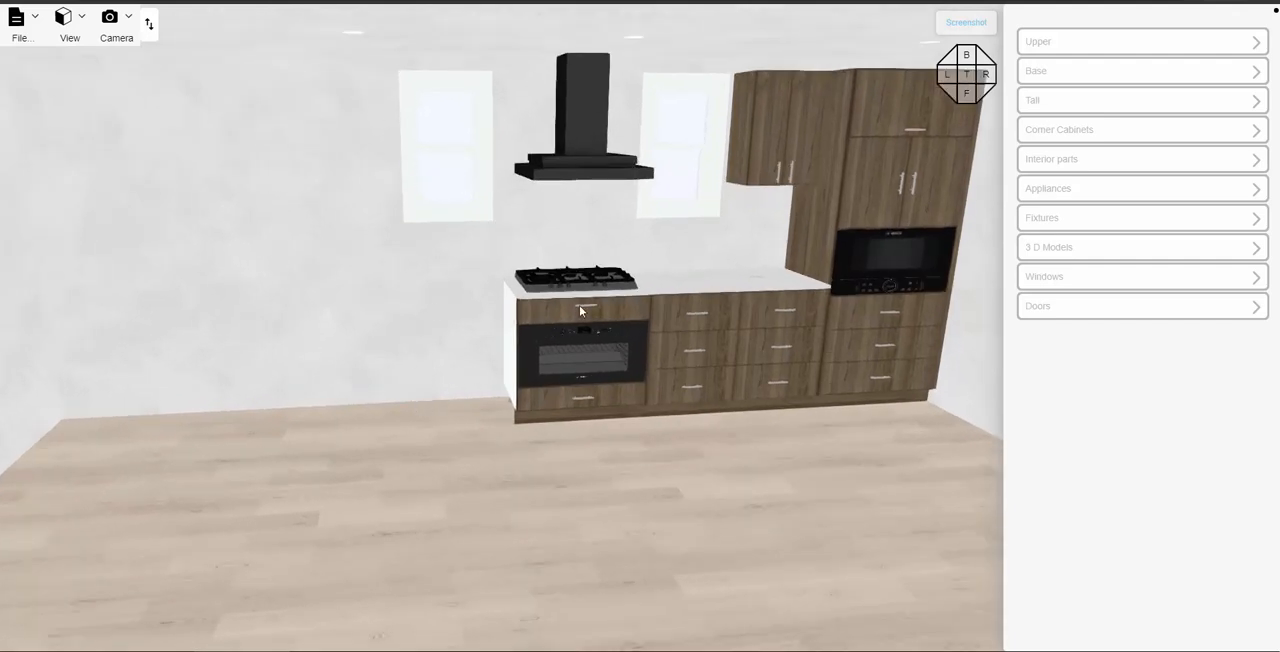
left_click(1060, 47)
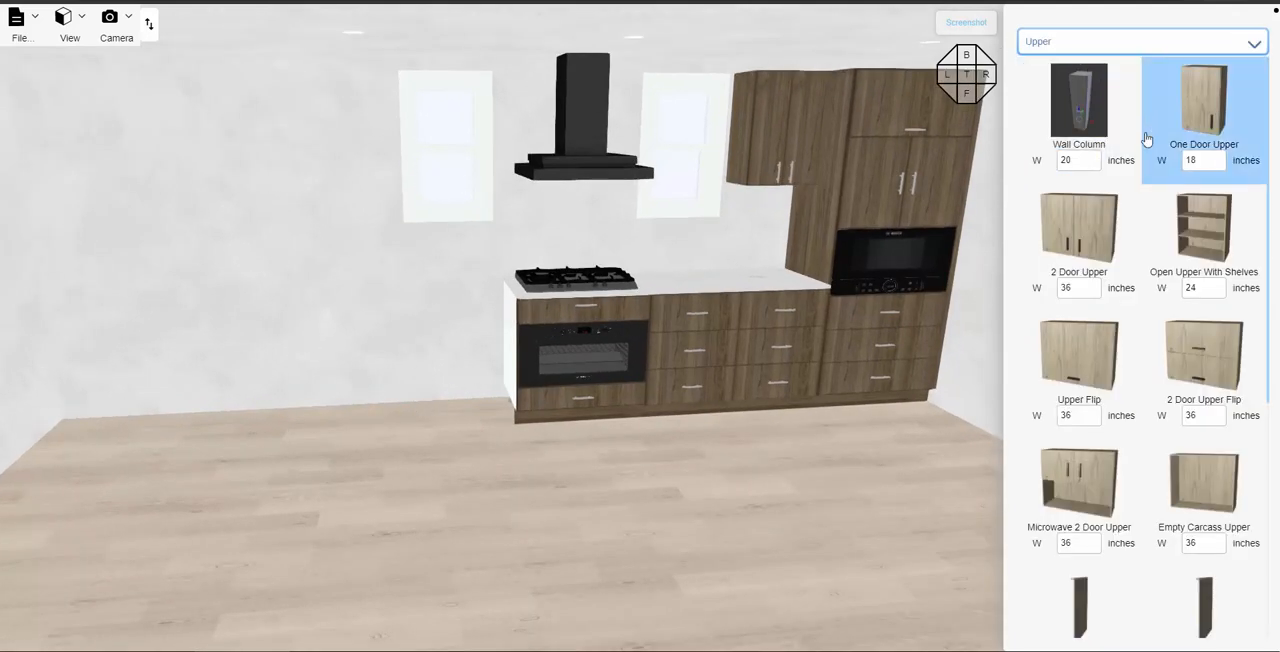
left_click(779, 128)
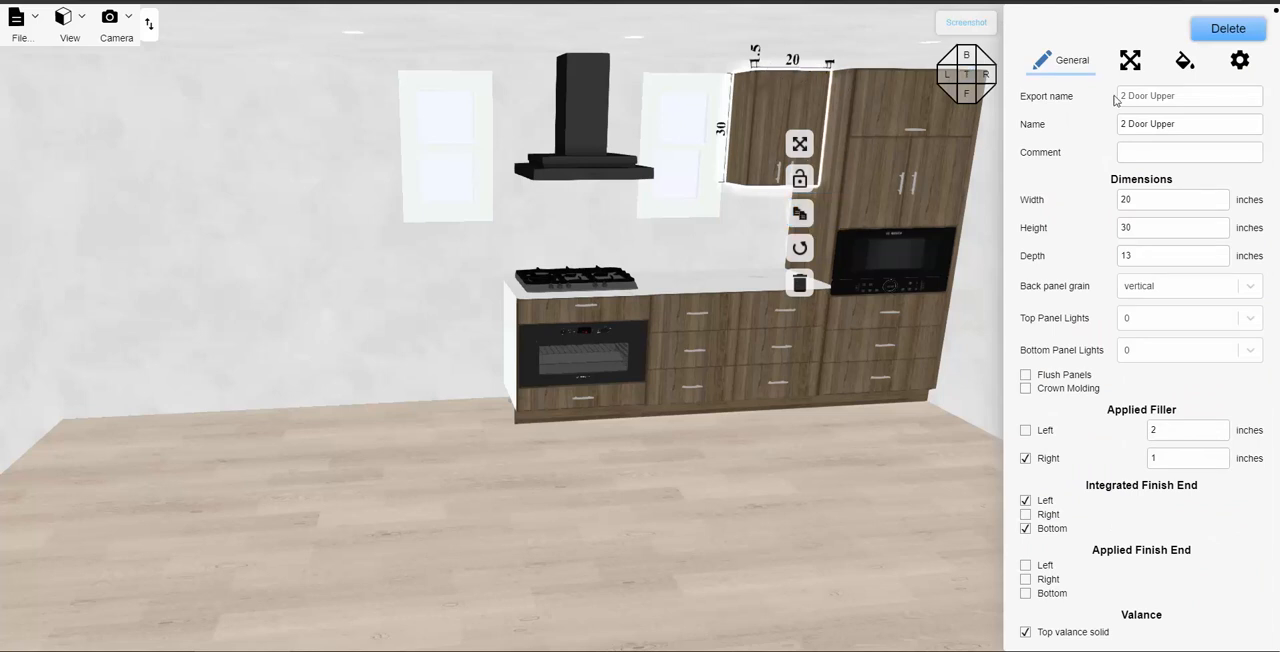
left_click(912, 466)
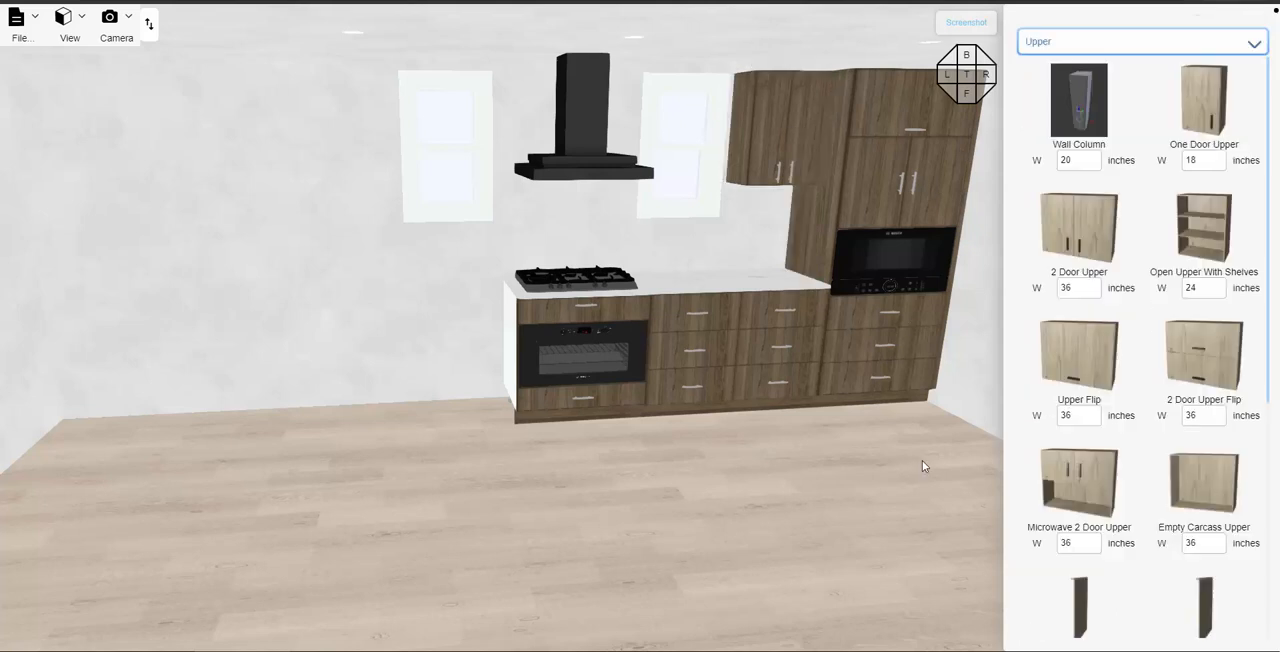
- Place a 20-inch-wide 2 Door Upper on the back wall against the outer side of the left window
left_click(1093, 288)
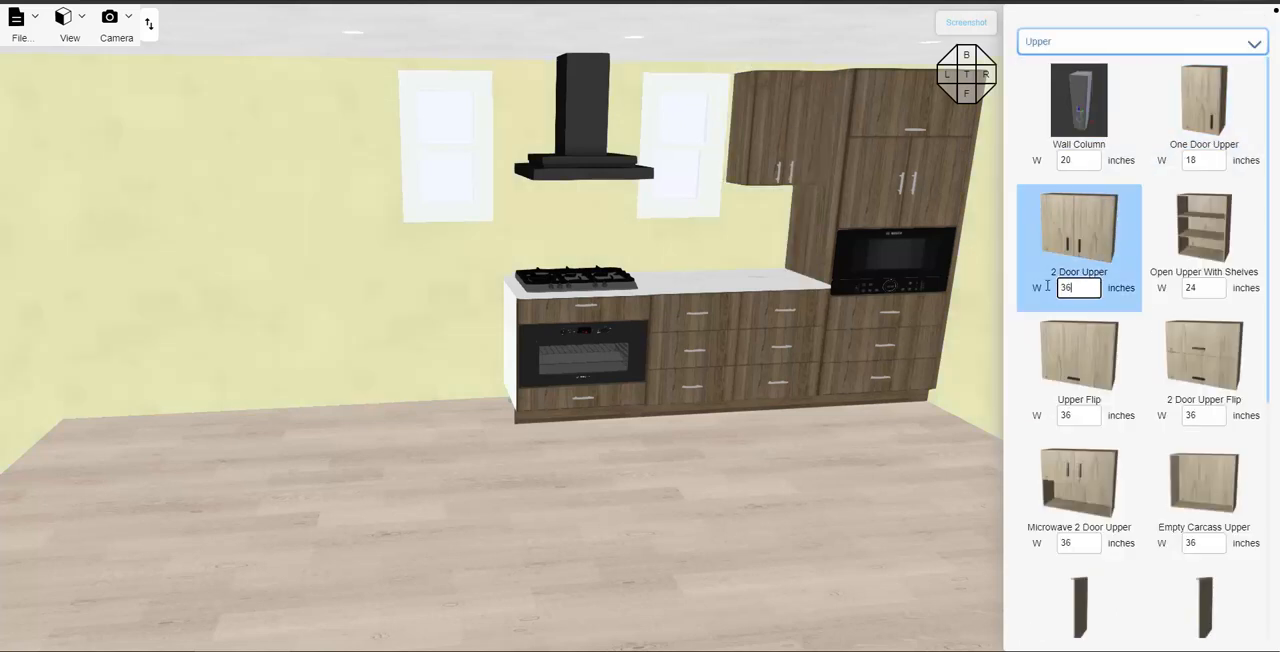
type("20")
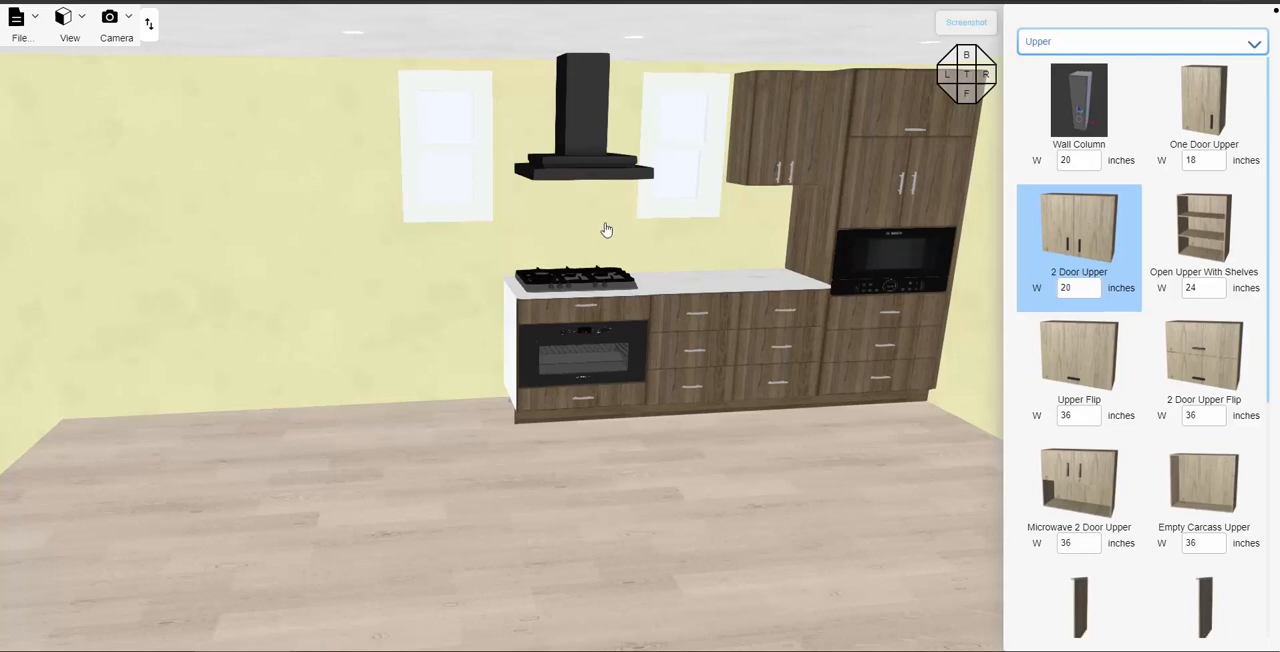
left_click(330, 148)
left_click_drag(329, 143, 356, 149)
left_click(452, 283)
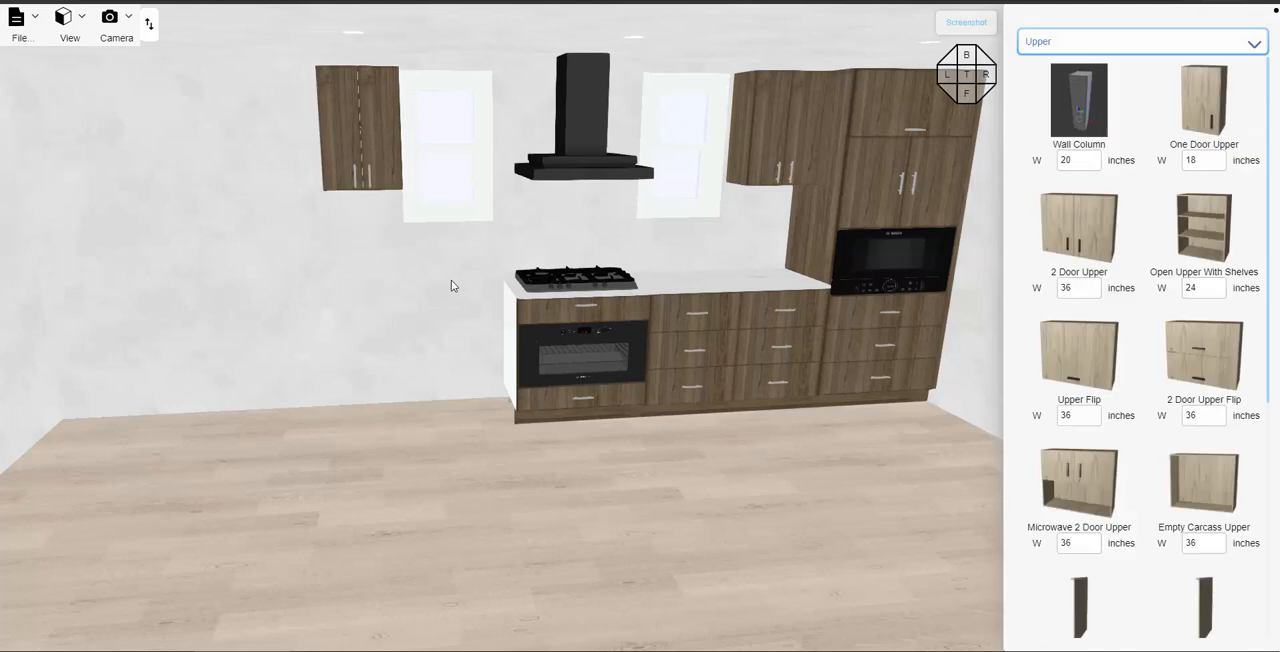
- Open the back wall in the 2D editor and move the new upper cabinet 1.5 inches left, away from the window
left_click(72, 30)
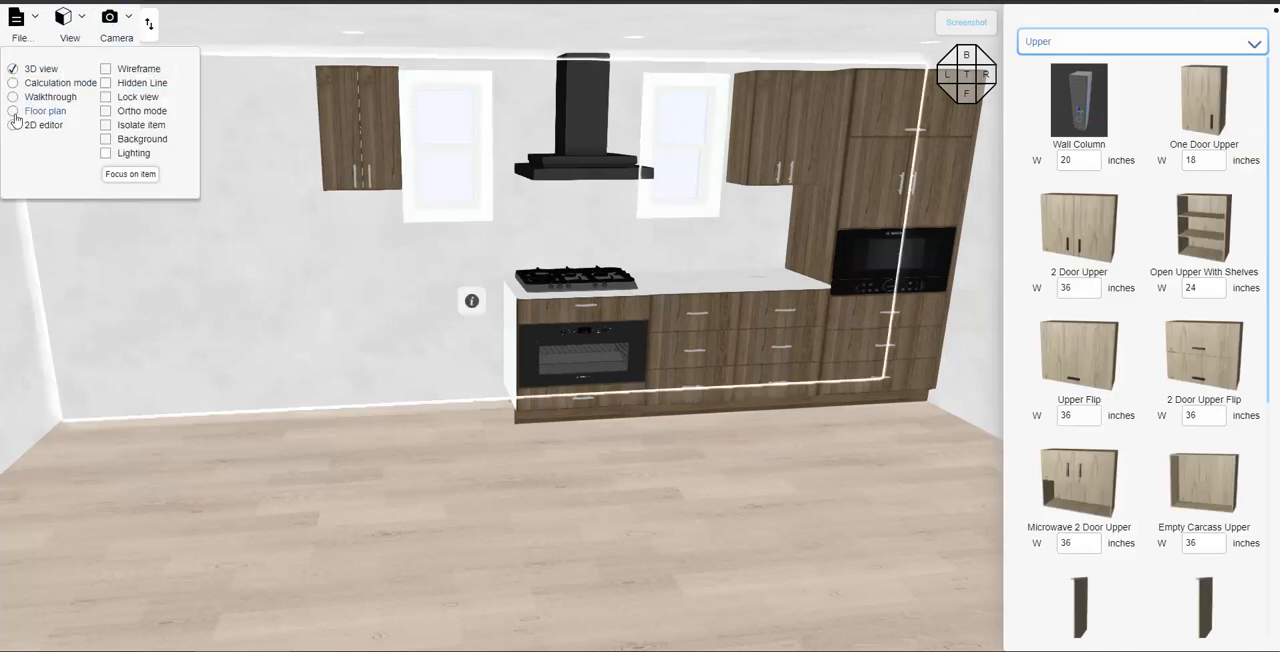
left_click(414, 336)
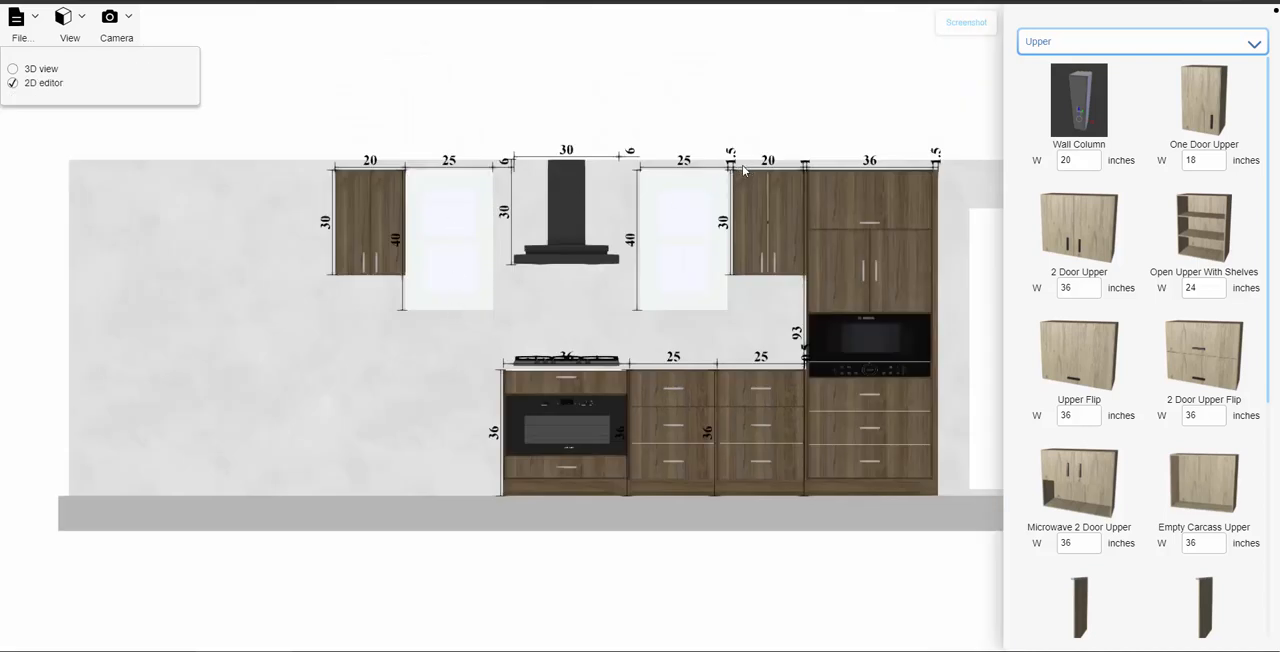
left_click(374, 211)
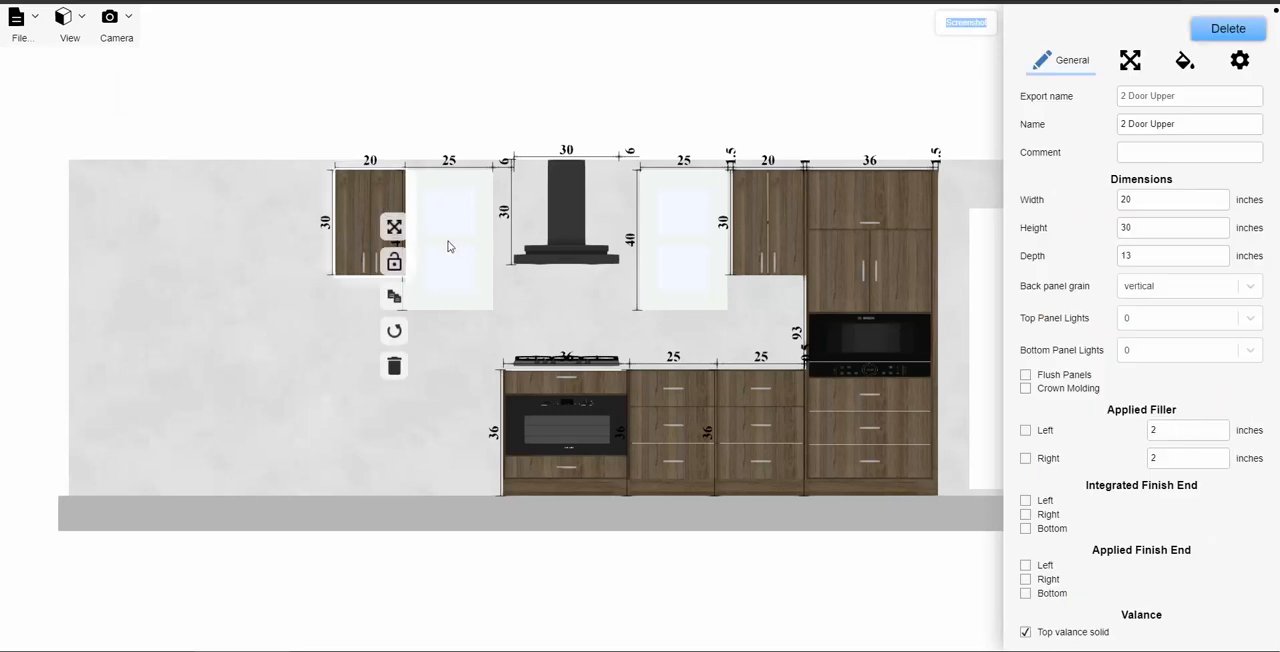
left_click(394, 227)
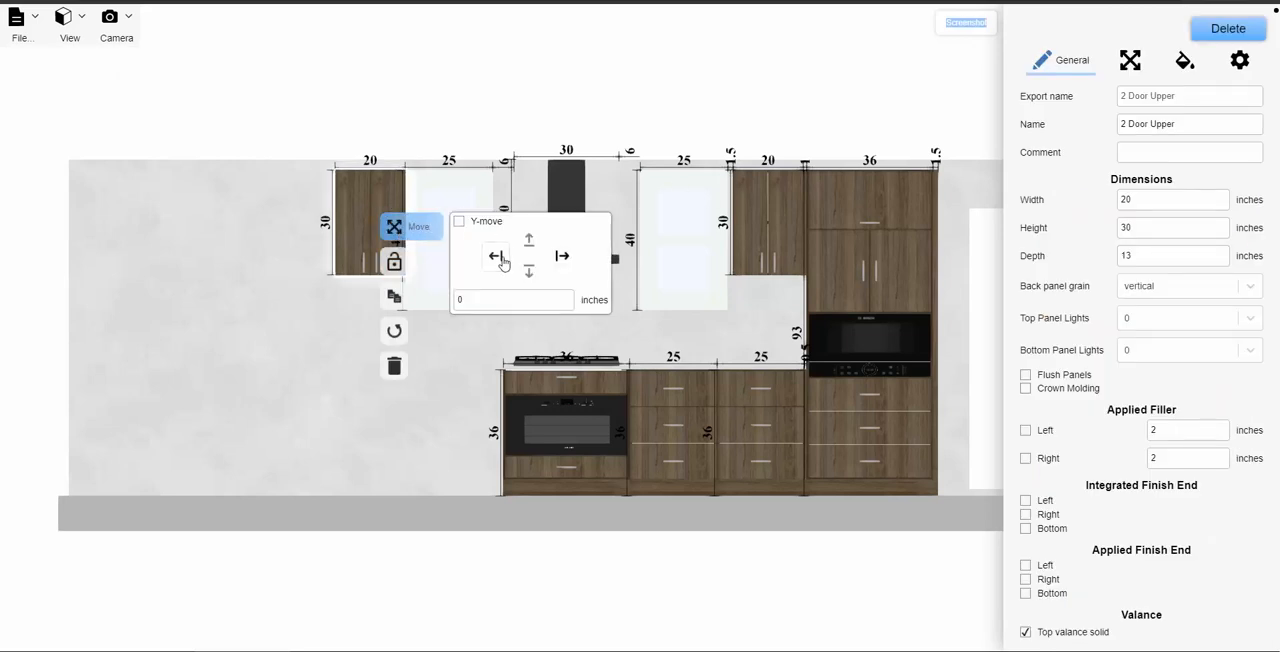
left_click_drag(476, 300, 438, 306)
type("1")
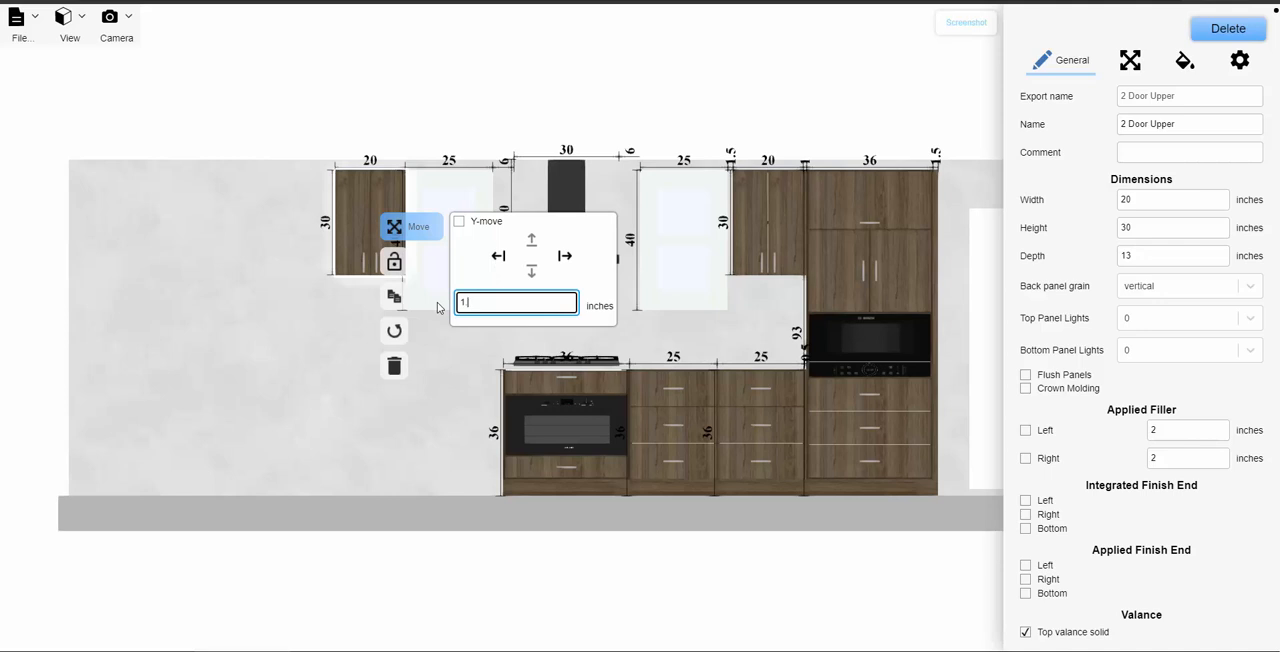
type(".5")
left_click(497, 258)
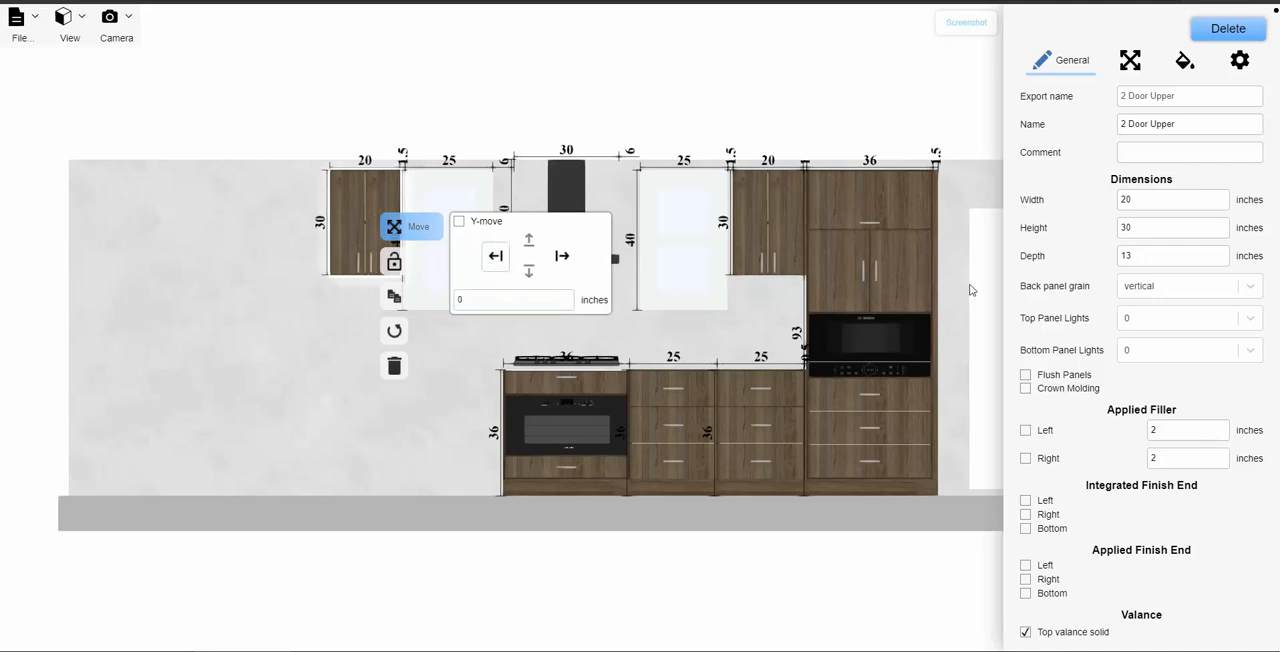
- Give the moved upper cabinet integrated finish ends on the right and bottom plus a 1.5-inch applied filler on the left
left_click(1025, 514)
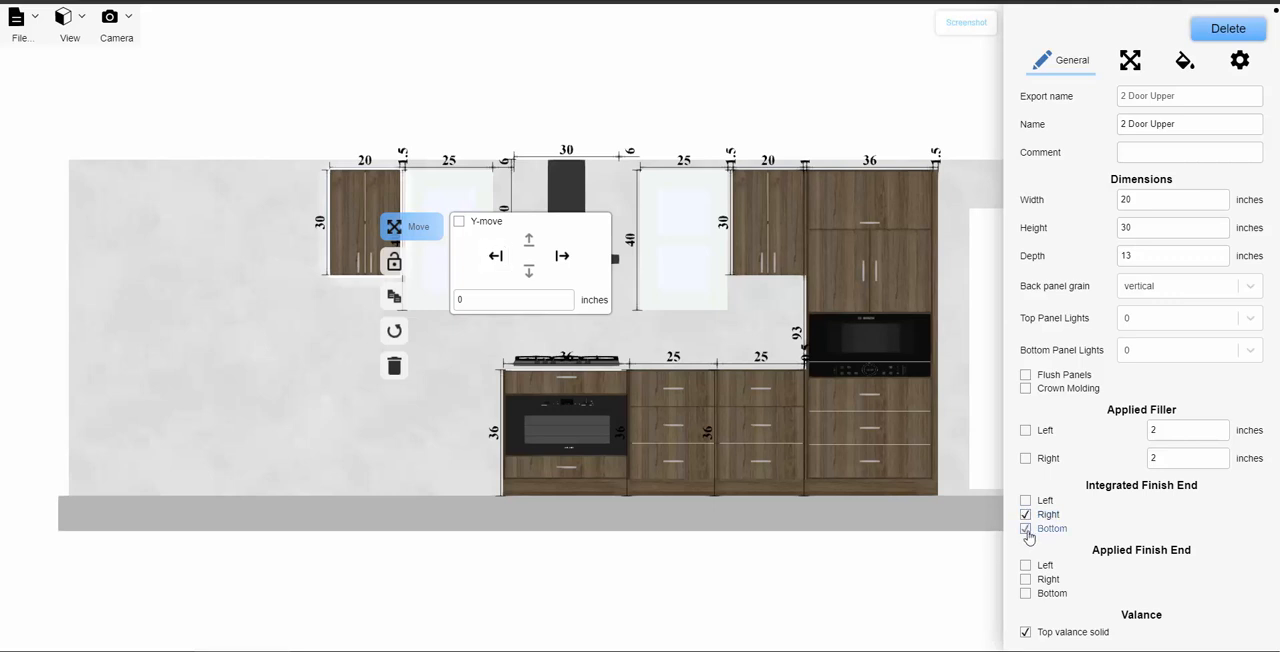
left_click(1025, 431)
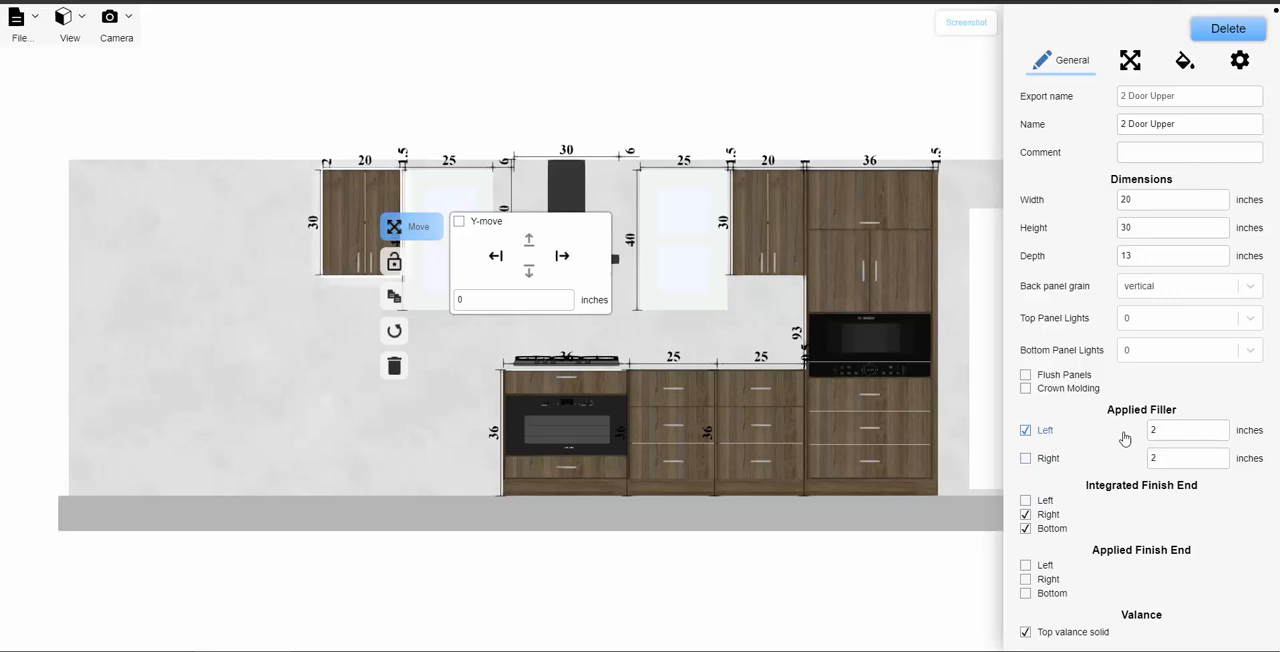
left_click(1187, 430)
type("1.5")
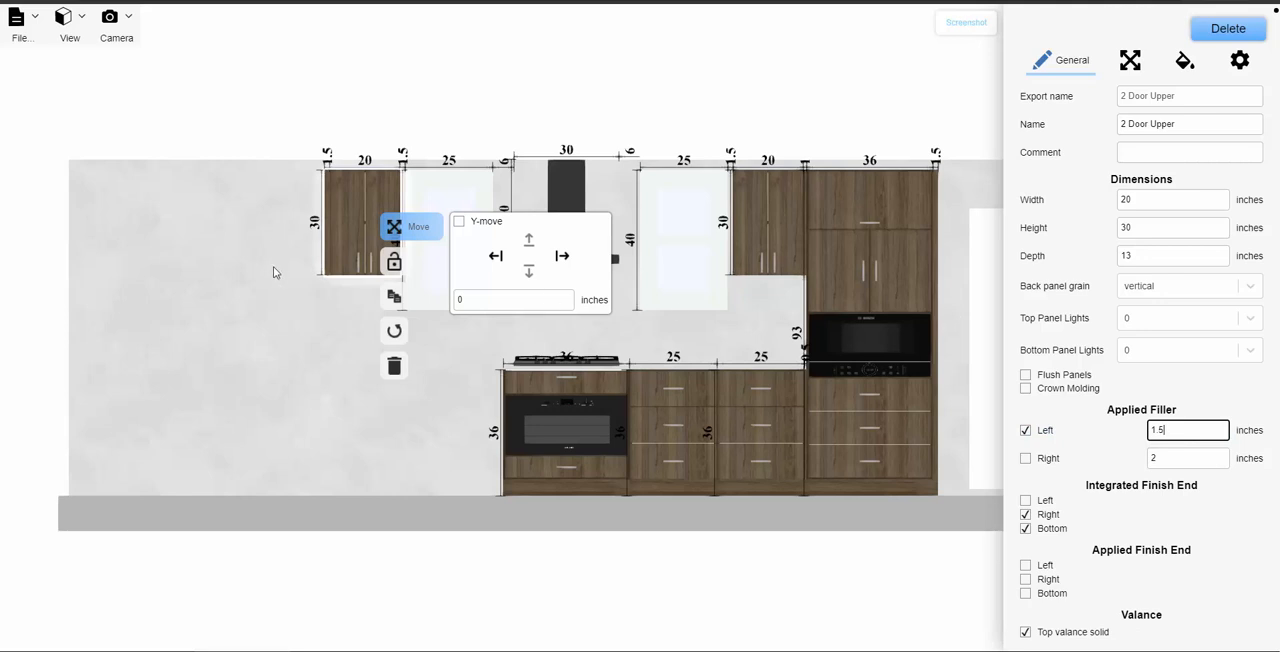
left_click(288, 352)
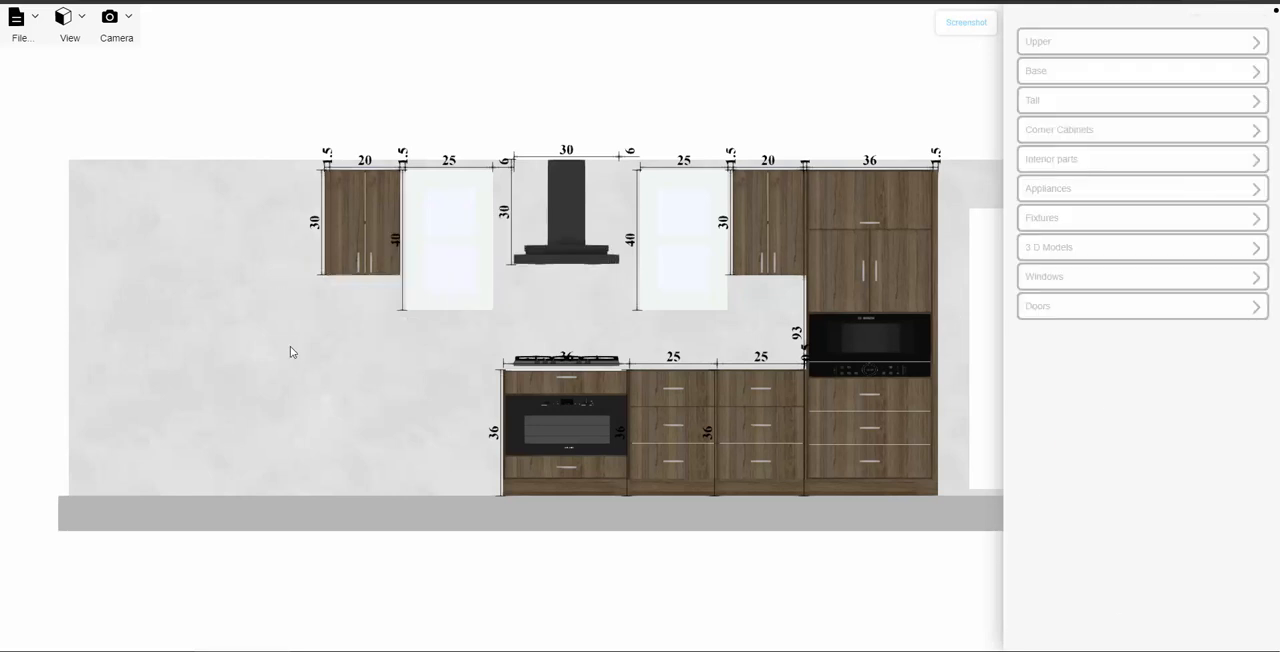
- Place a Finish End Tall panel left of the 20-inch upper cabinet and shift it right against the cabinet's filler
left_click(1114, 104)
scroll(1150, 470, "down", 1)
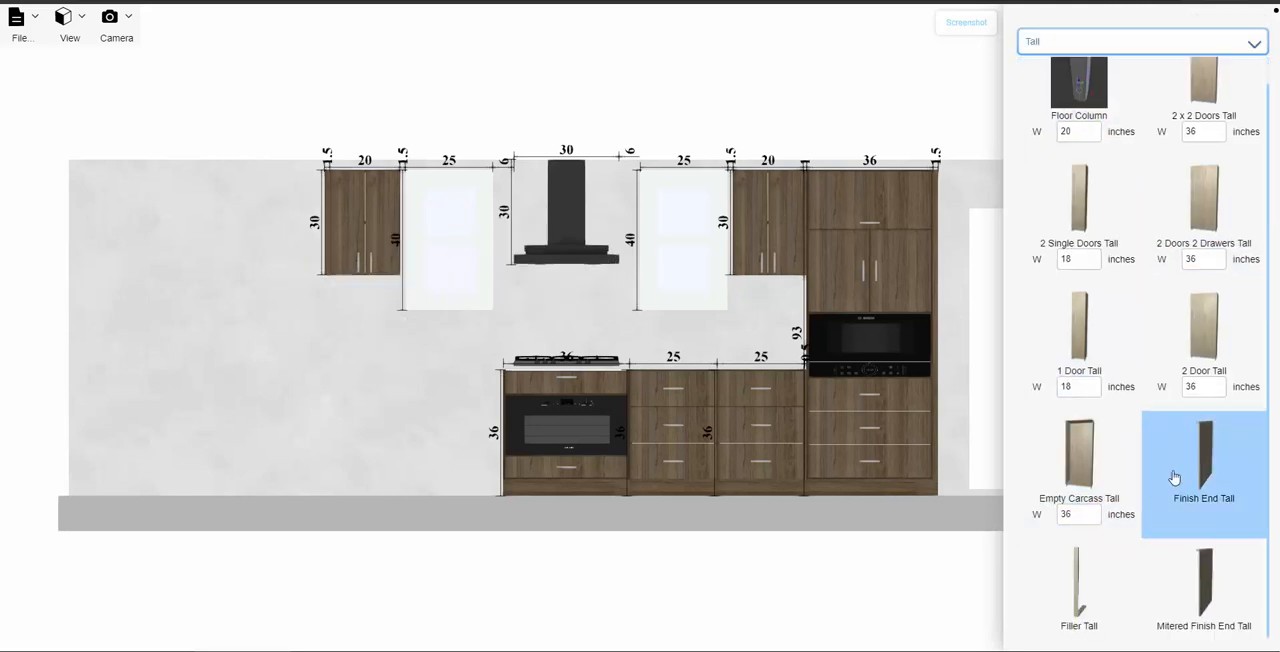
left_click_drag(1192, 481, 366, 397)
left_click(1129, 60)
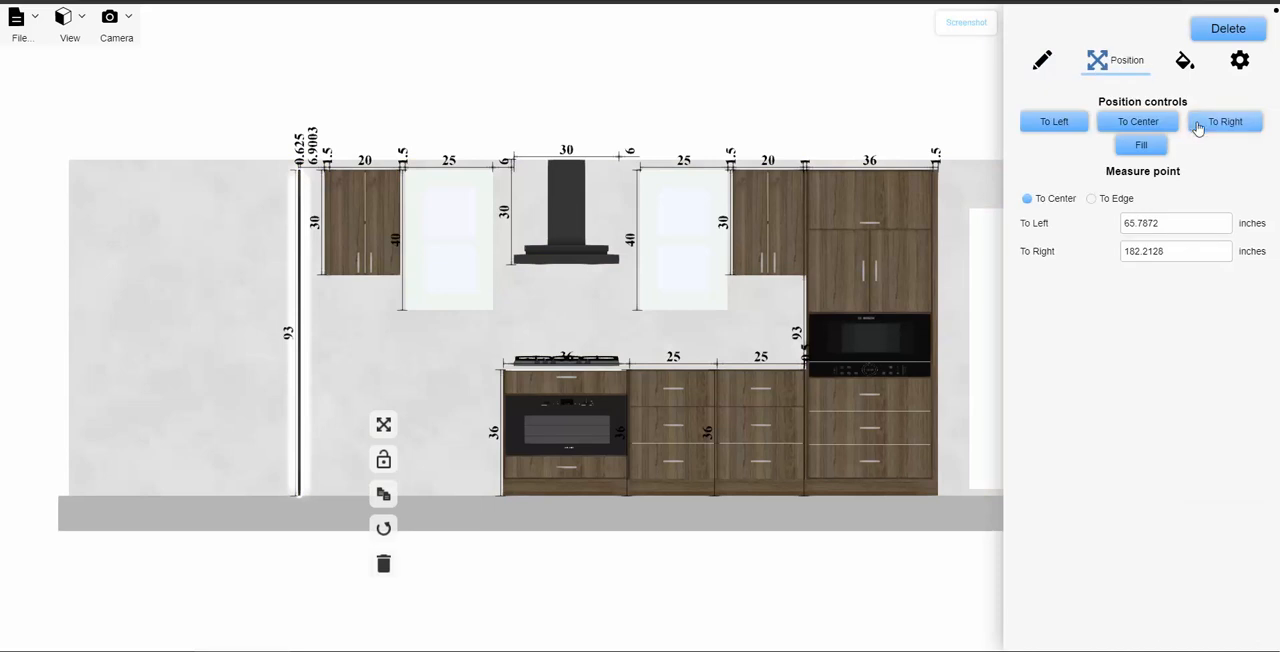
left_click(1198, 124)
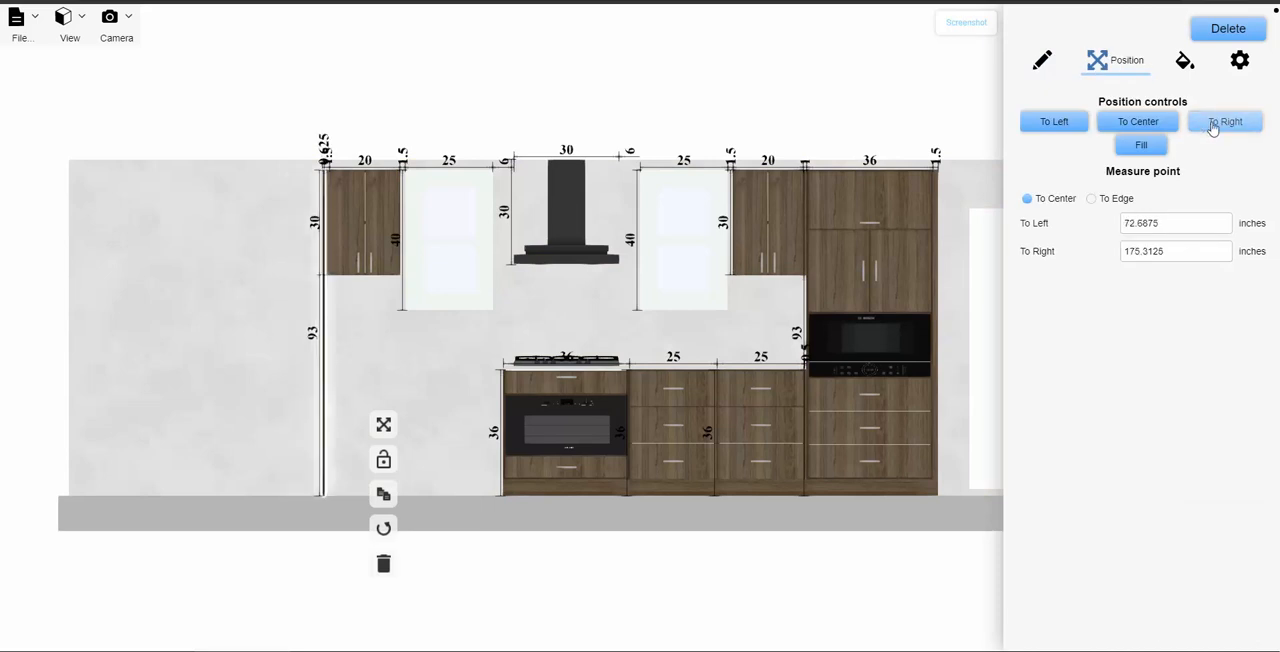
left_click(261, 327)
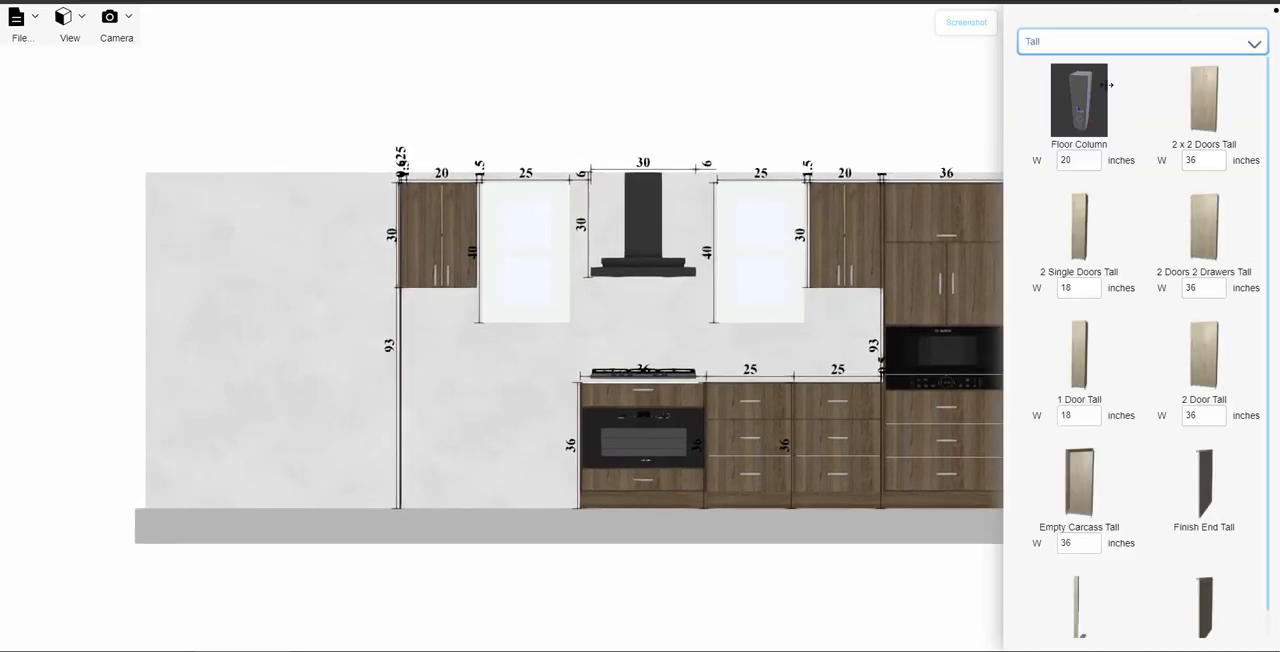
- Place a 36-inch-wide 2 Door Upper left of the tall finish end and set its height to 22 and depth to 24 inches
left_click(1157, 50)
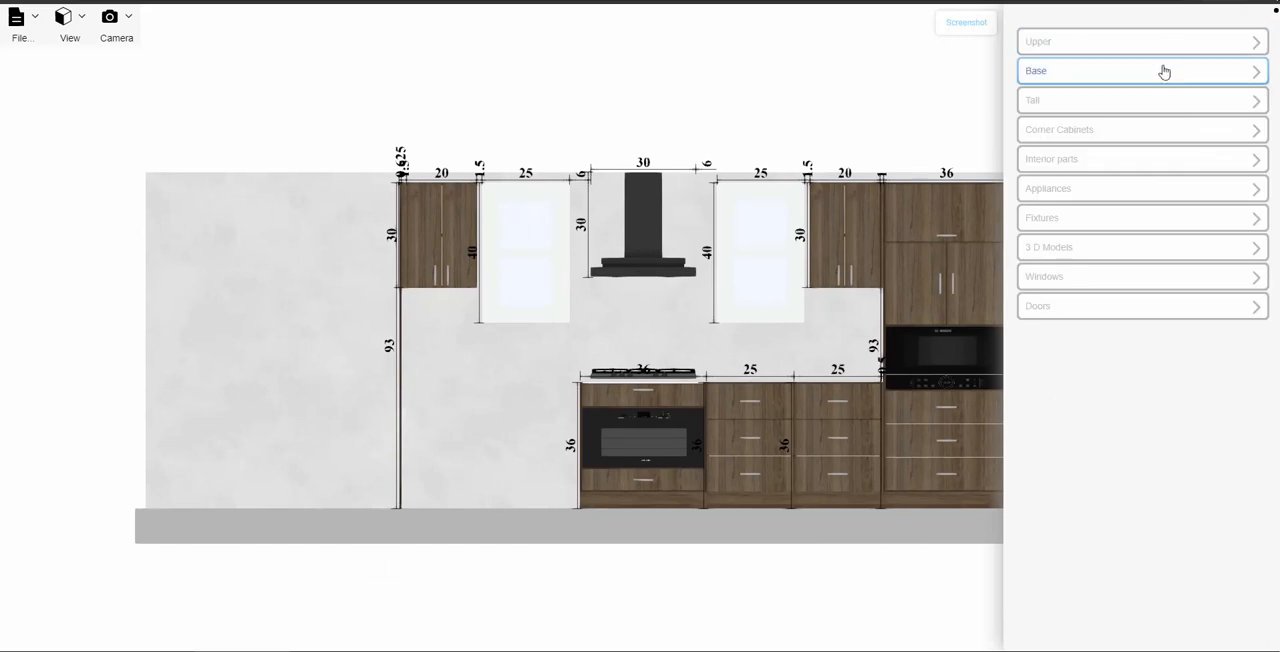
left_click(1162, 44)
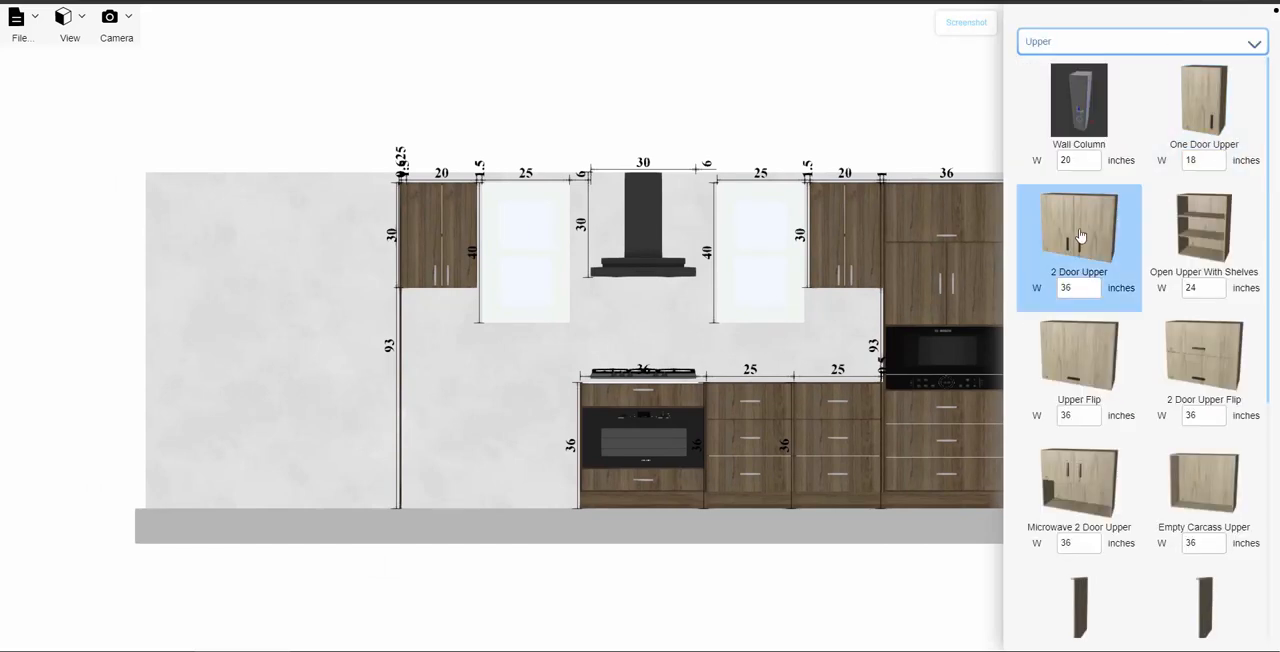
left_click_drag(1067, 221, 332, 244)
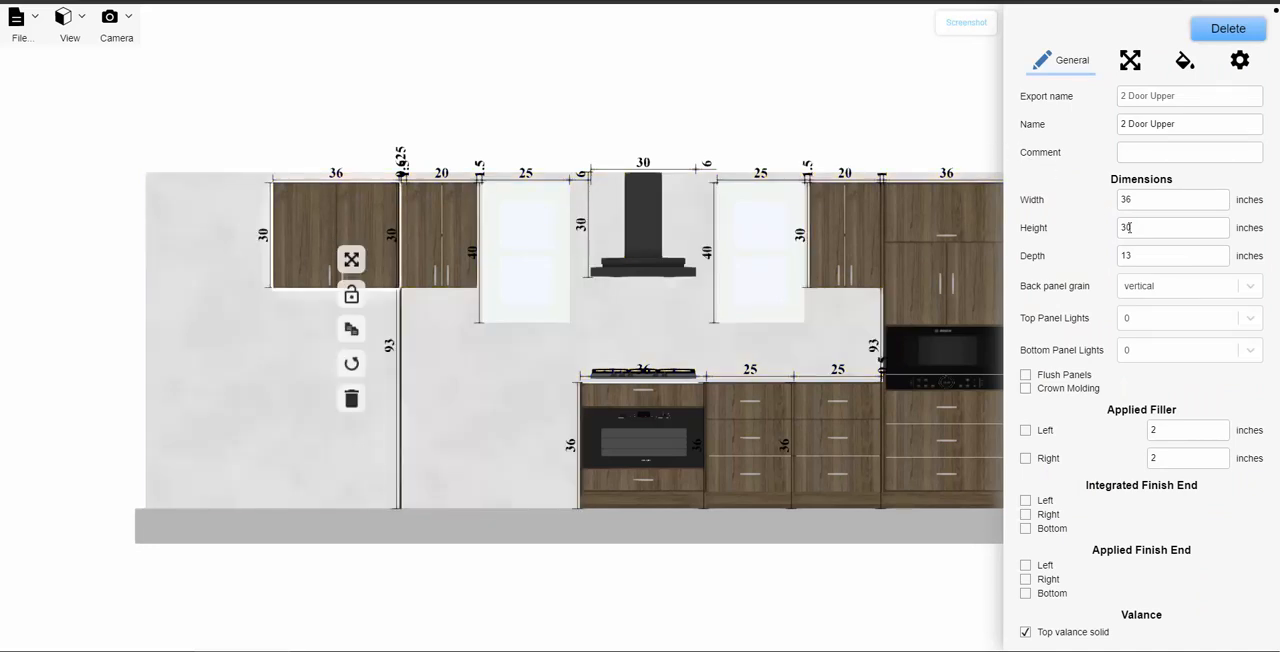
left_click_drag(1139, 232, 1118, 232)
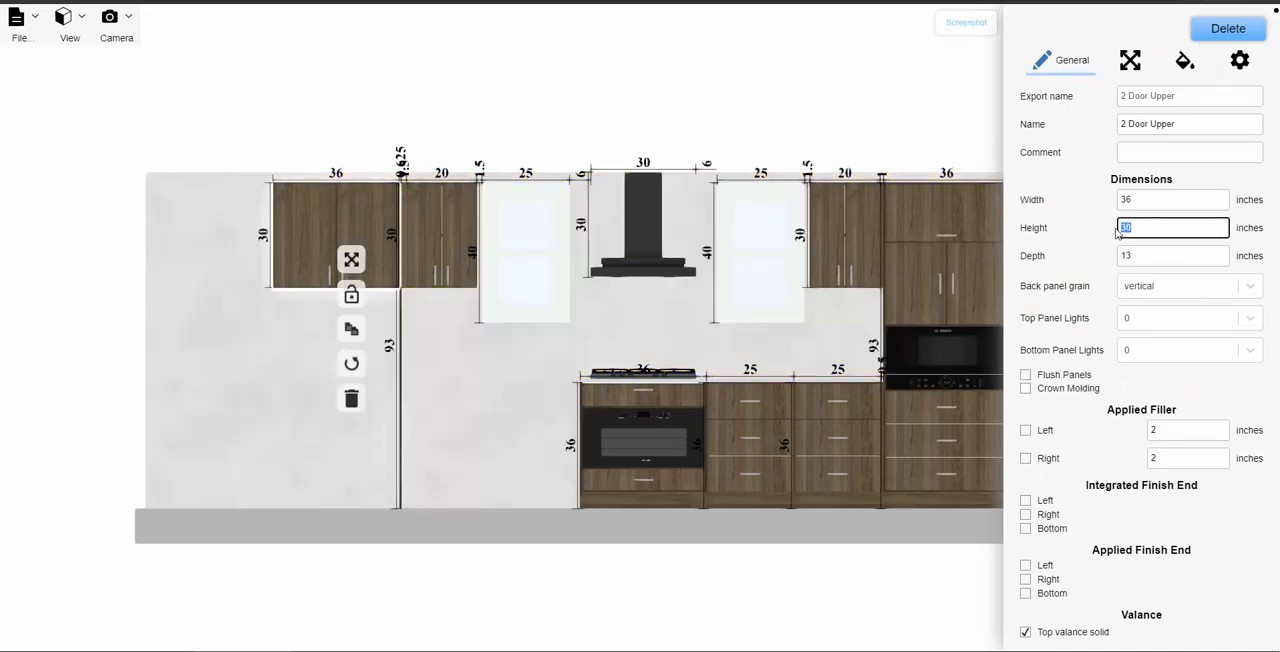
type("22")
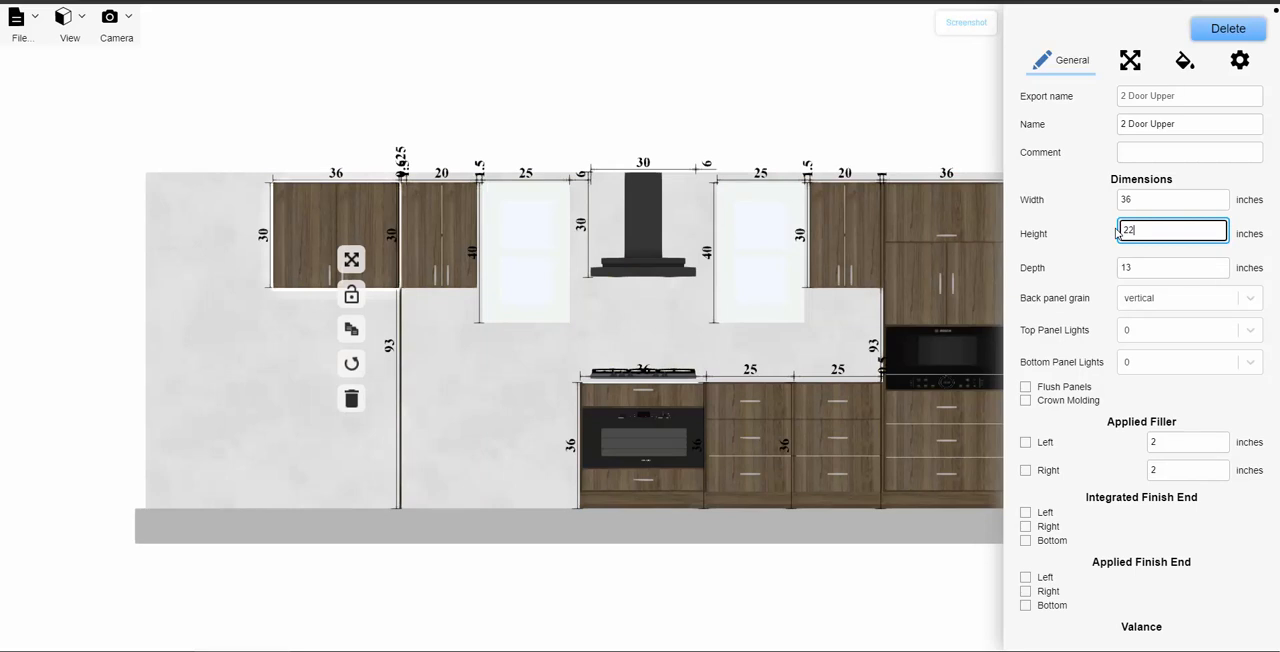
key("Tab")
type("24")
key("Return")
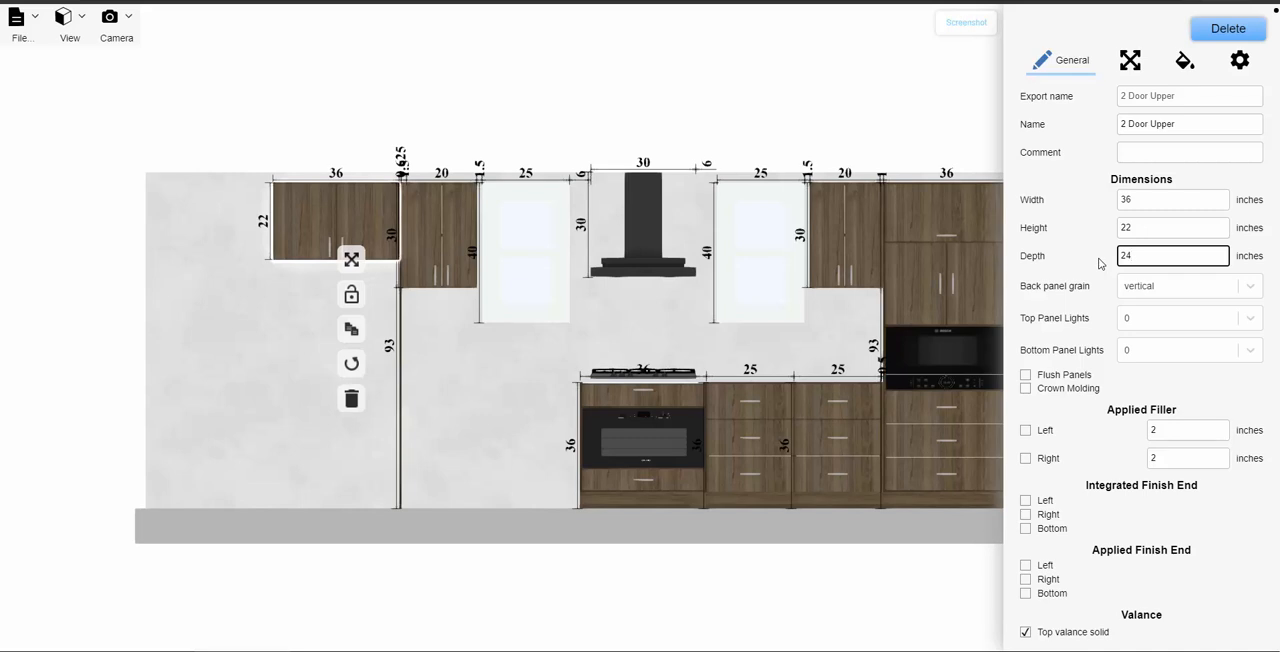
left_click(530, 393)
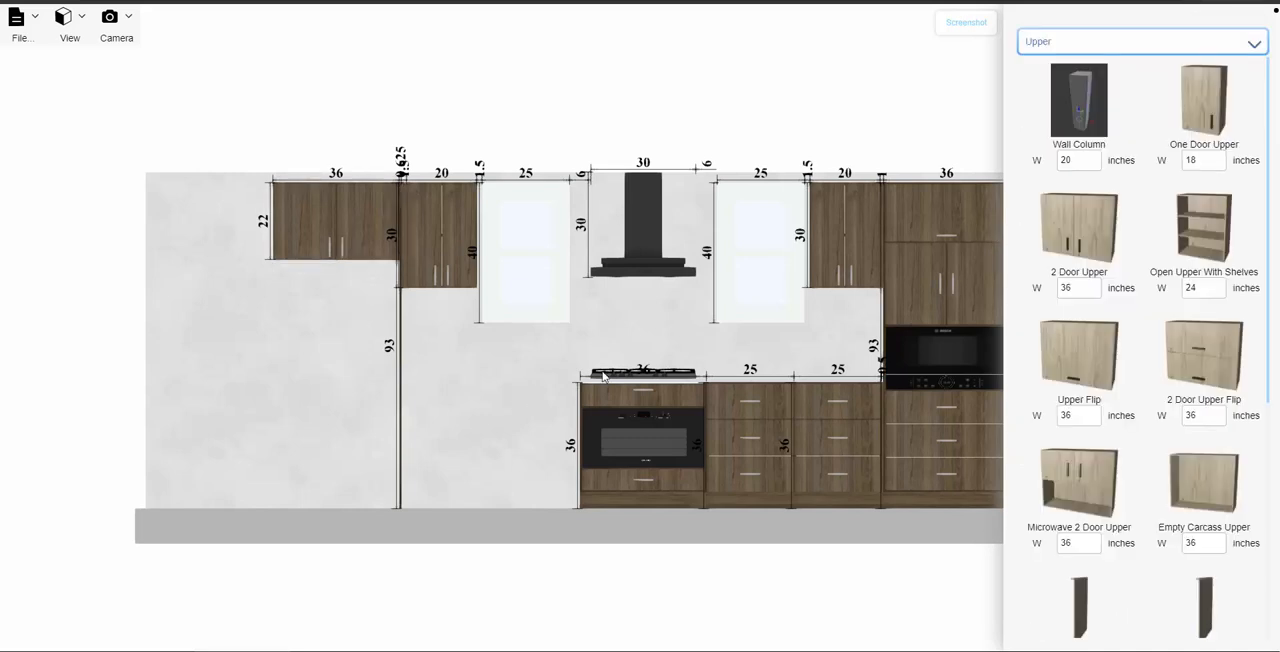
- Place the 36-inch T18ID800LP fridge beneath the 22-inch-high upper cabinet, review its dimensions and deselect it
left_click(1076, 42)
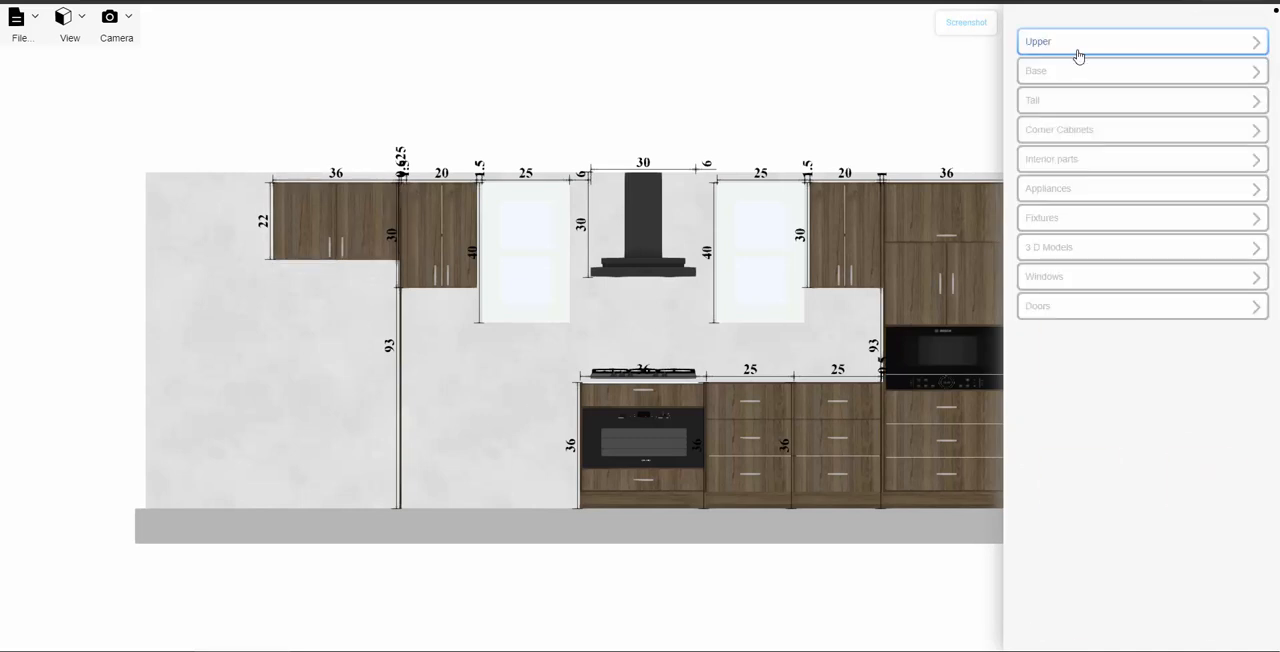
left_click(1068, 190)
scroll(1100, 354, "down", 5)
scroll(1100, 354, "down", 10)
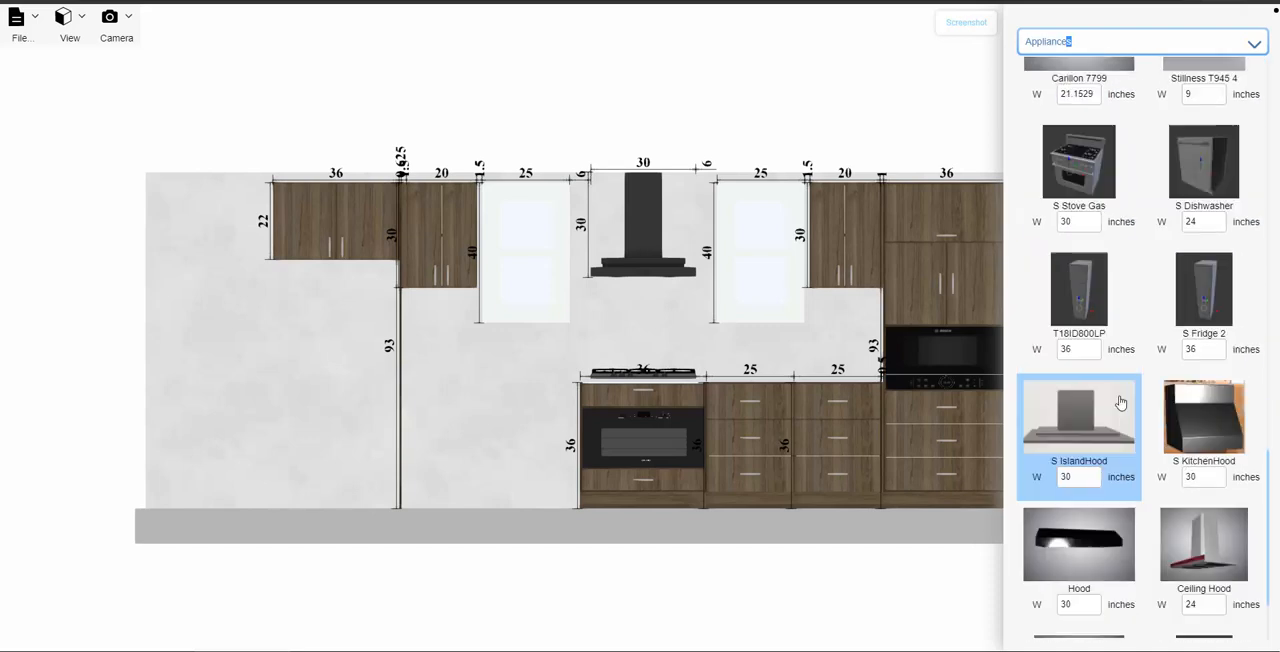
left_click_drag(1067, 297, 284, 327)
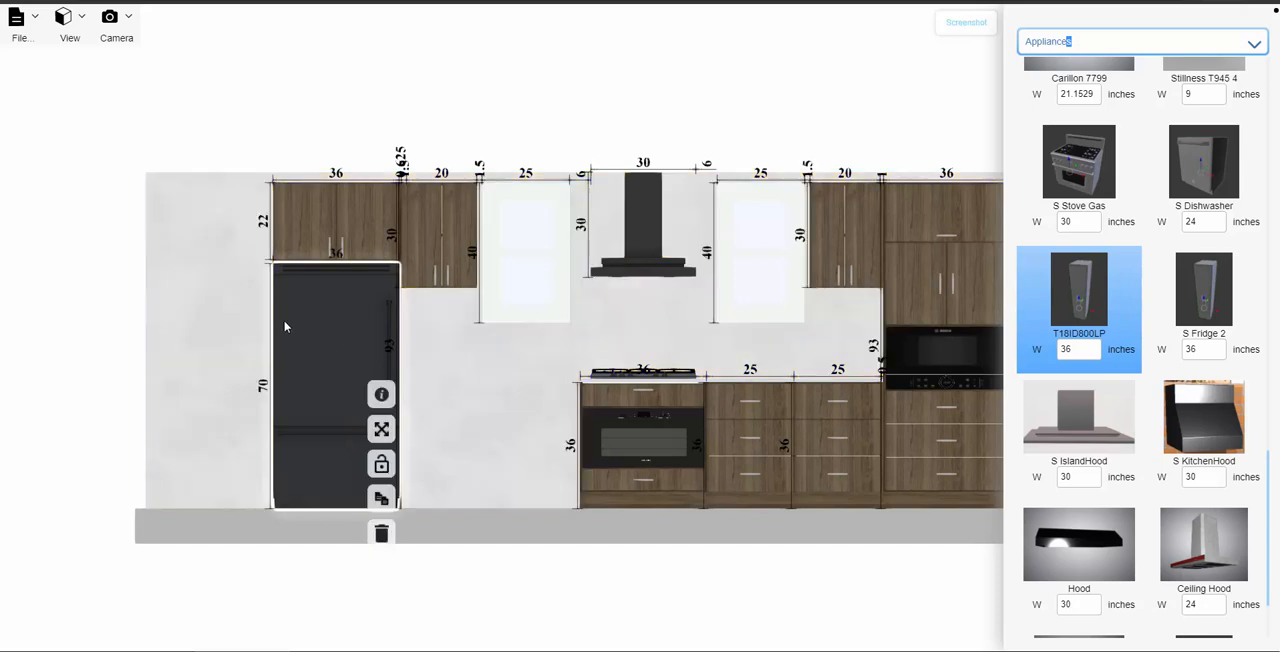
left_click(381, 394)
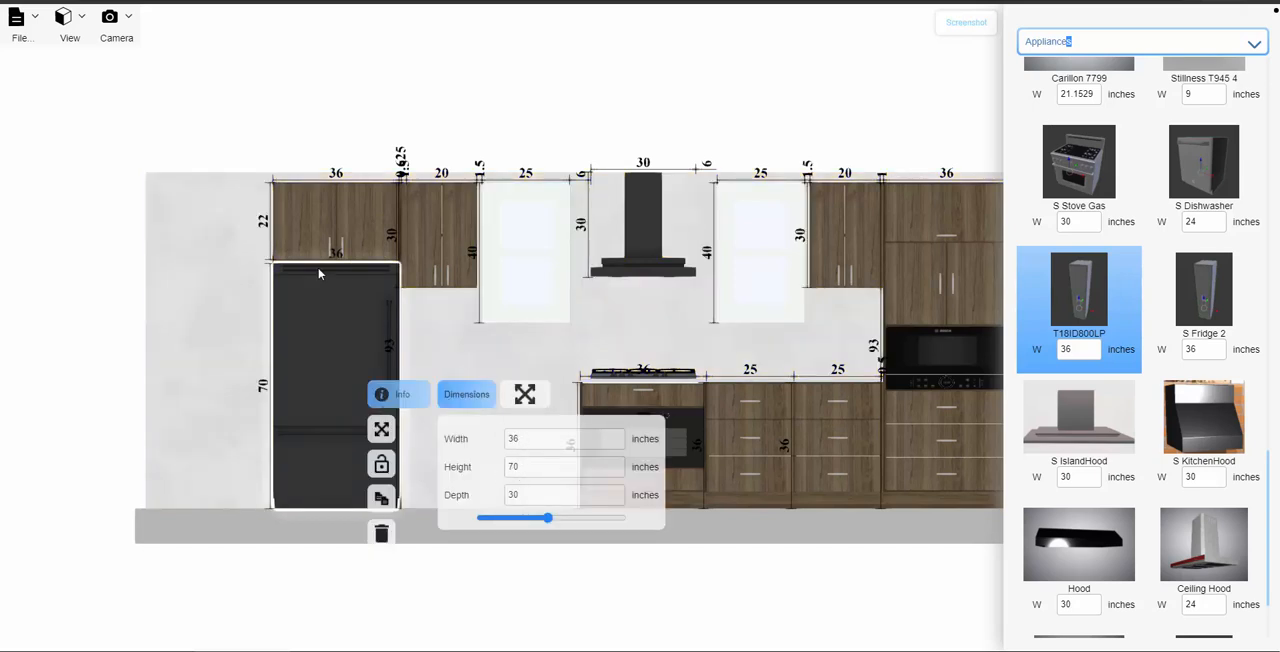
scroll(314, 268, "up", 3)
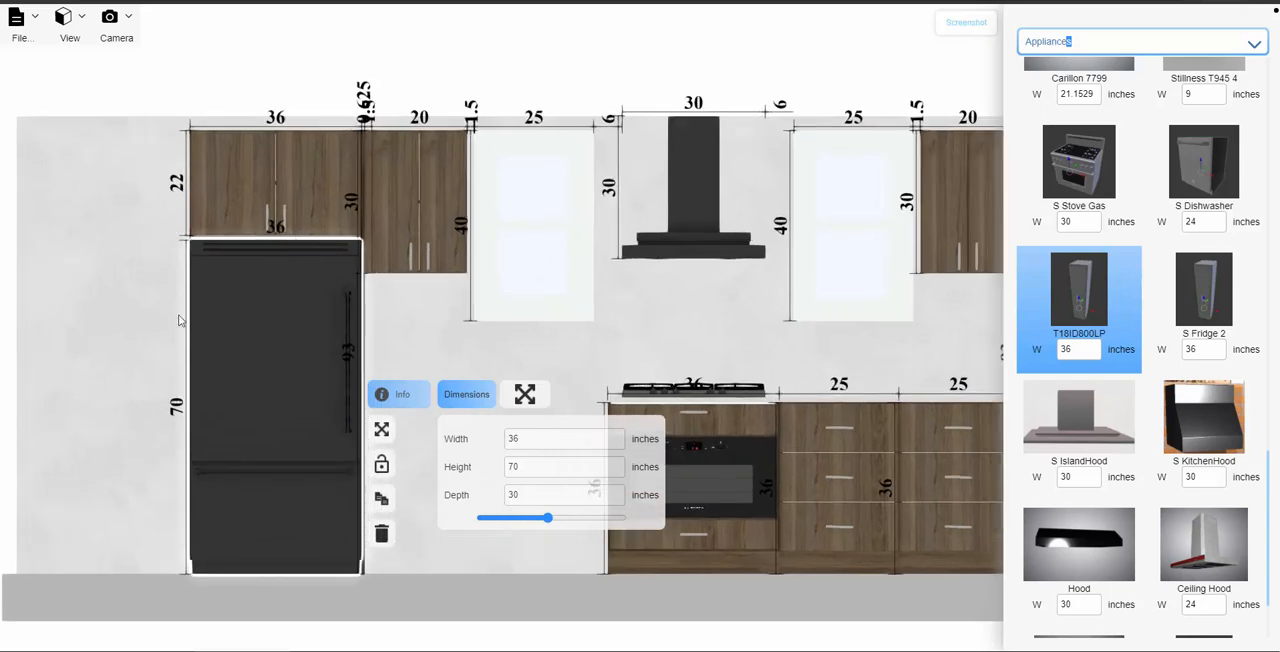
left_click(154, 326)
- Place a Finish End Tall panel flush against the left side of the fridge and its upper cabinet
left_click_drag(163, 326, 357, 343)
left_click(1150, 45)
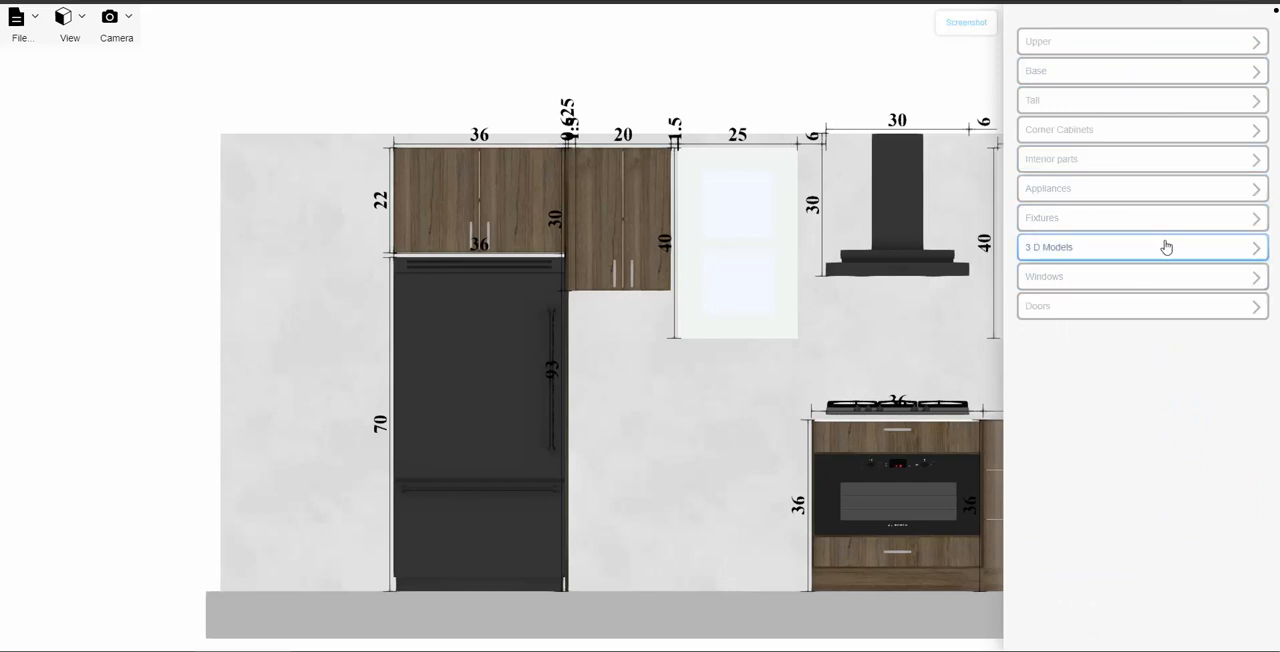
left_click(1106, 100)
scroll(1106, 441, "down", 1)
left_click_drag(1204, 478, 494, 415)
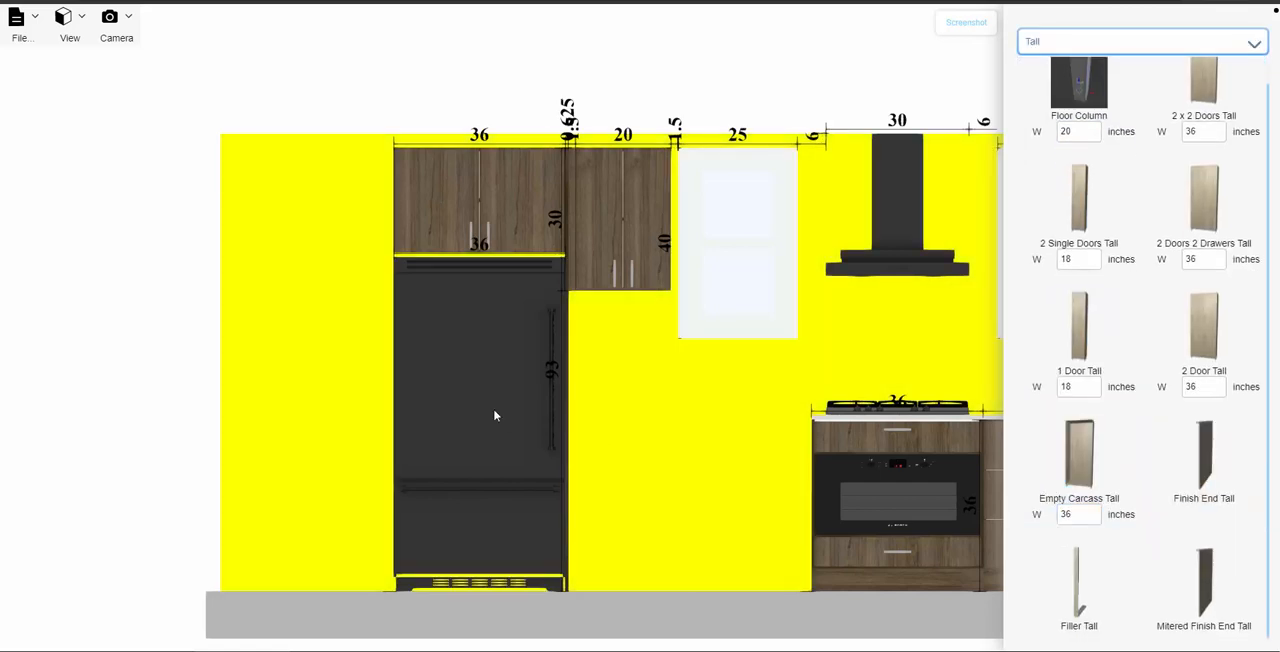
left_click_drag(383, 399, 396, 400)
left_click(626, 411)
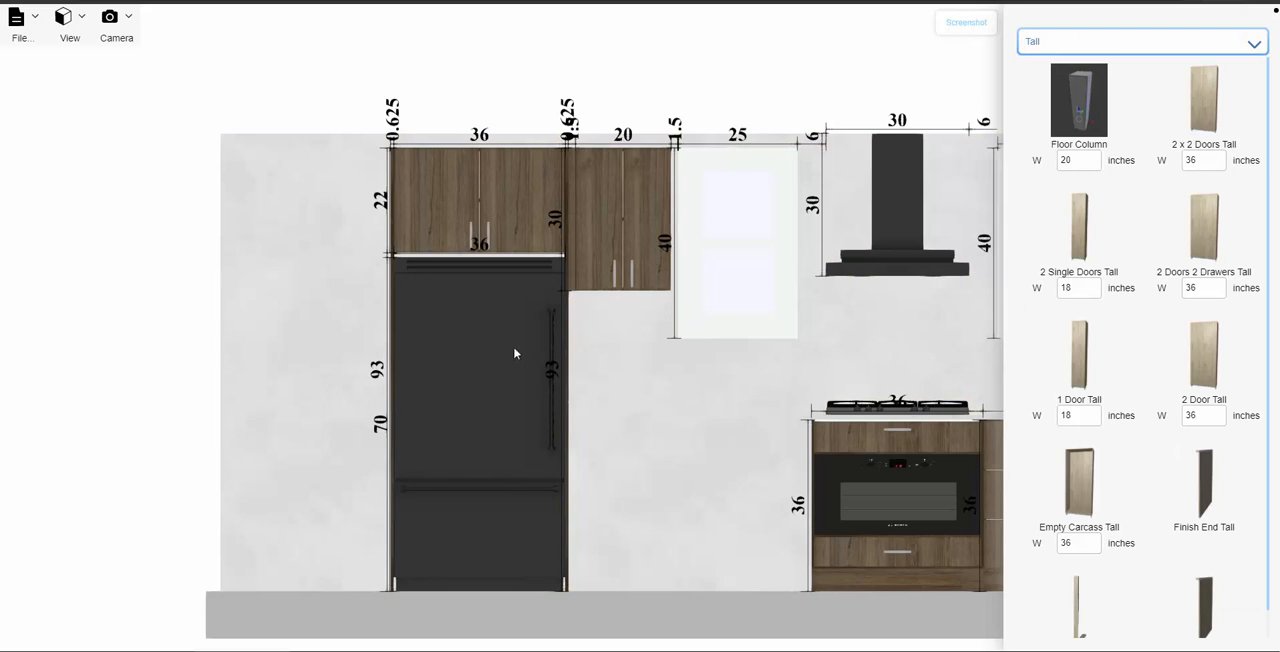
- Switch to the 3D view and examine the cabinet wall up close
scroll(572, 380, "down", 5)
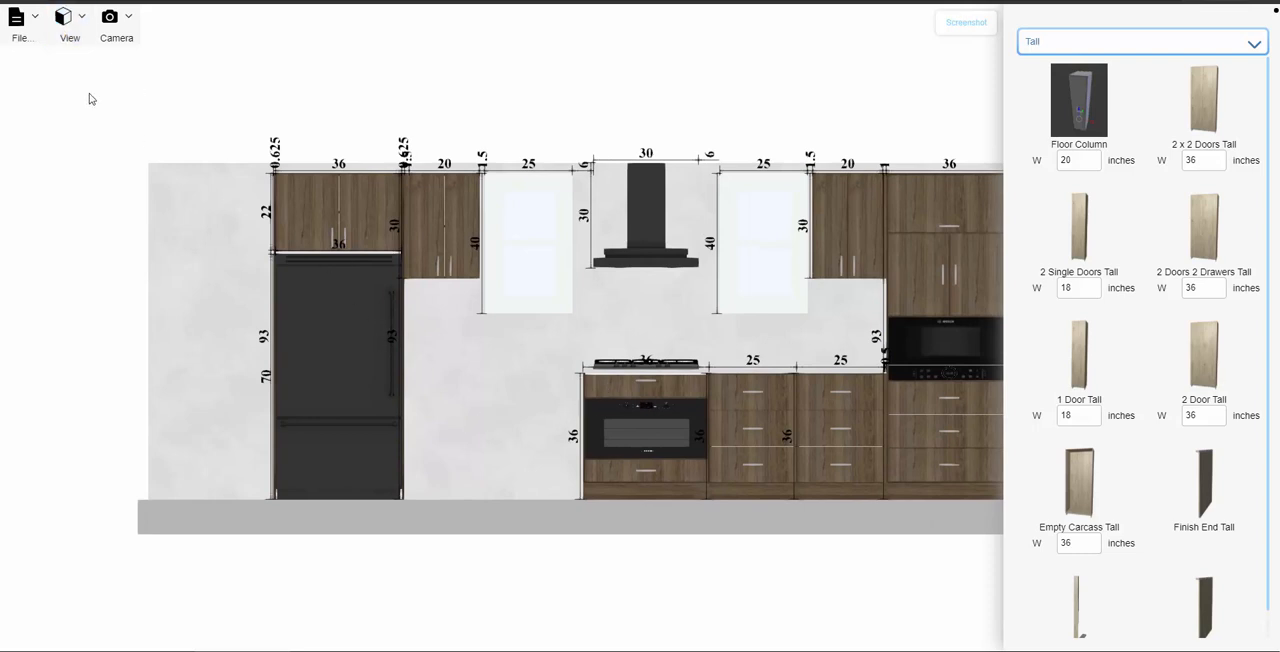
left_click(72, 40)
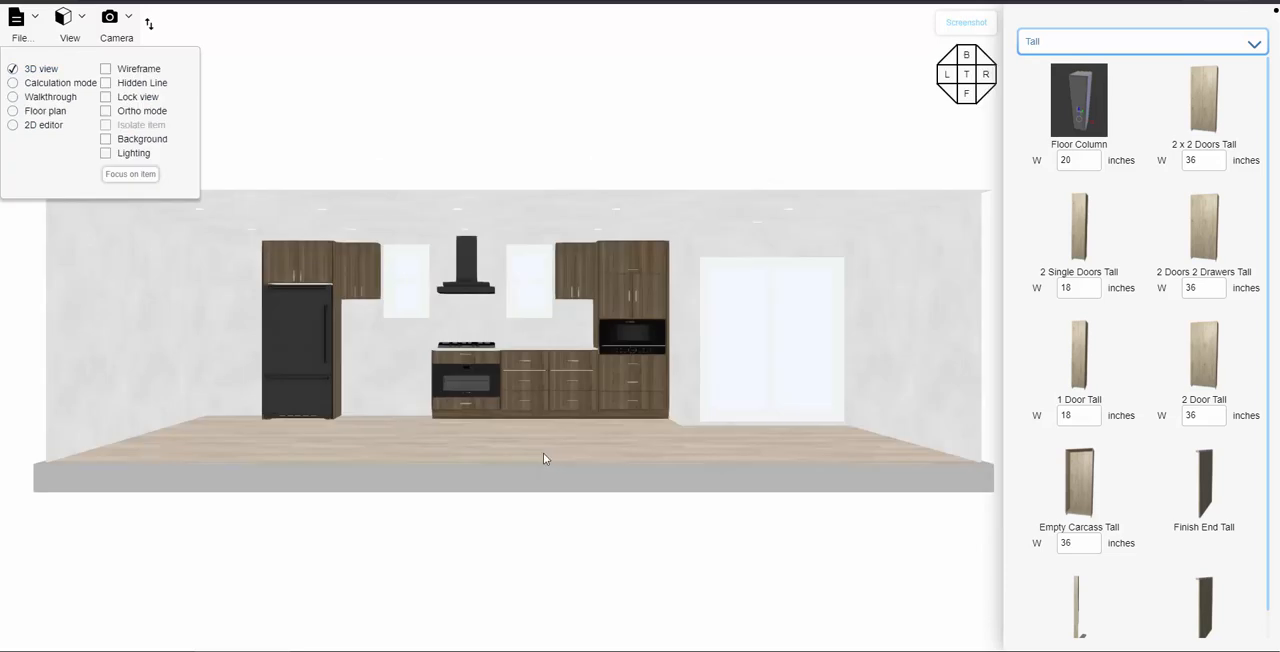
left_click_drag(462, 502, 504, 519)
scroll(472, 444, "up", 7)
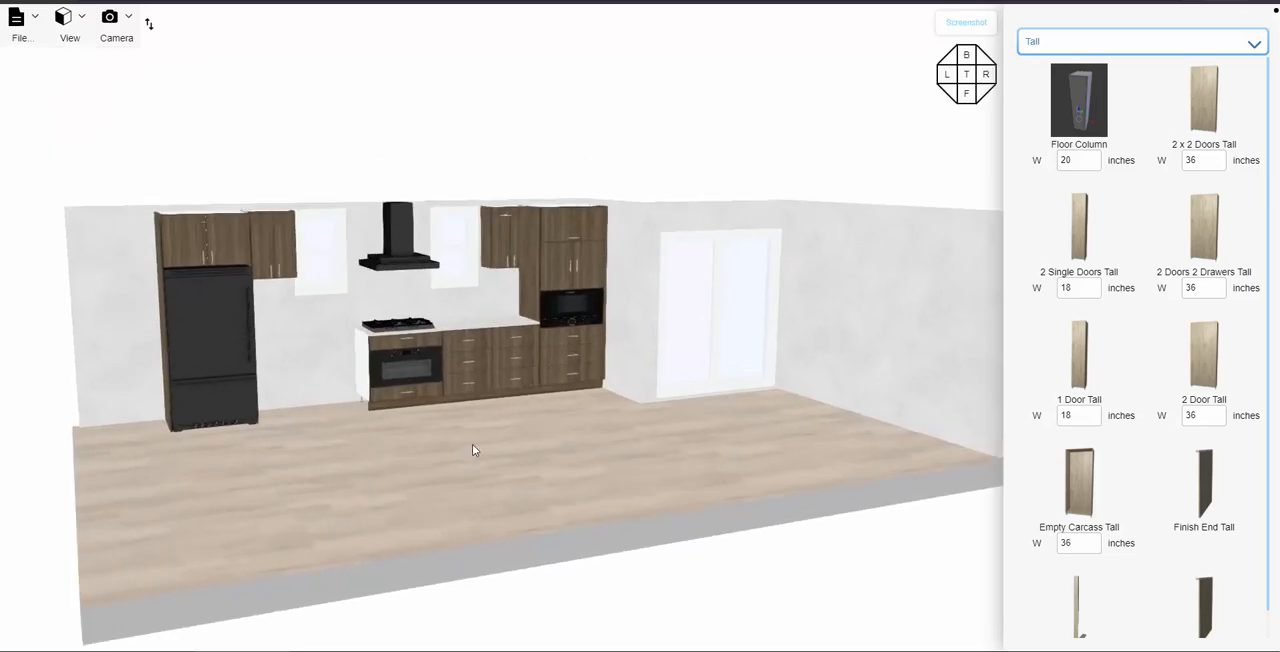
right_click_drag(516, 467, 728, 486)
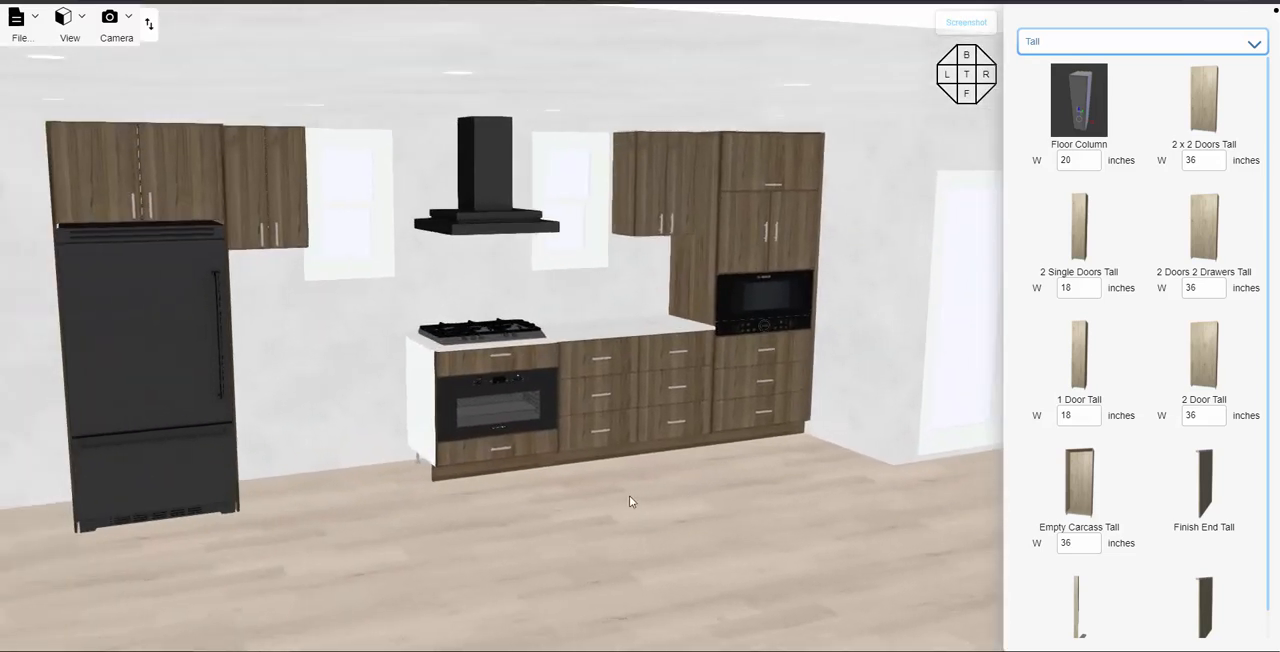
scroll(604, 492, "up", 4)
right_click_drag(747, 530, 828, 521)
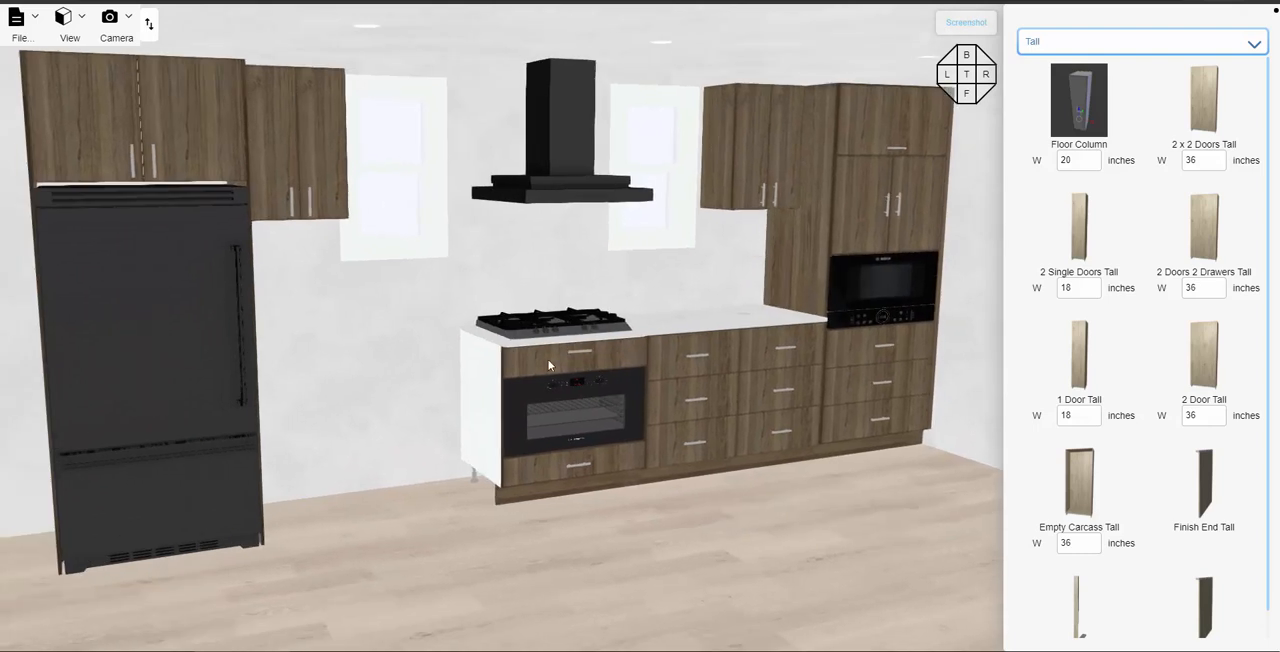
- Check the gap between the fridge enclosure and the cooktop base, and review the drawer base beside the tall cabinet
left_click(546, 365)
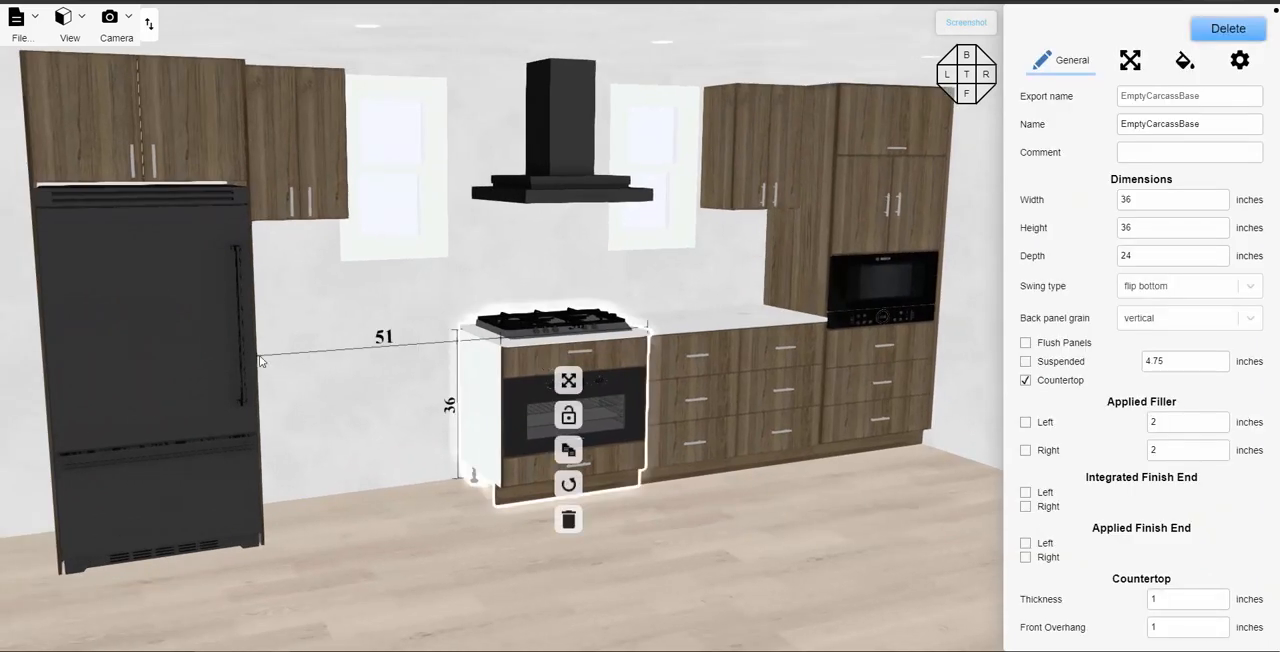
left_click(776, 350)
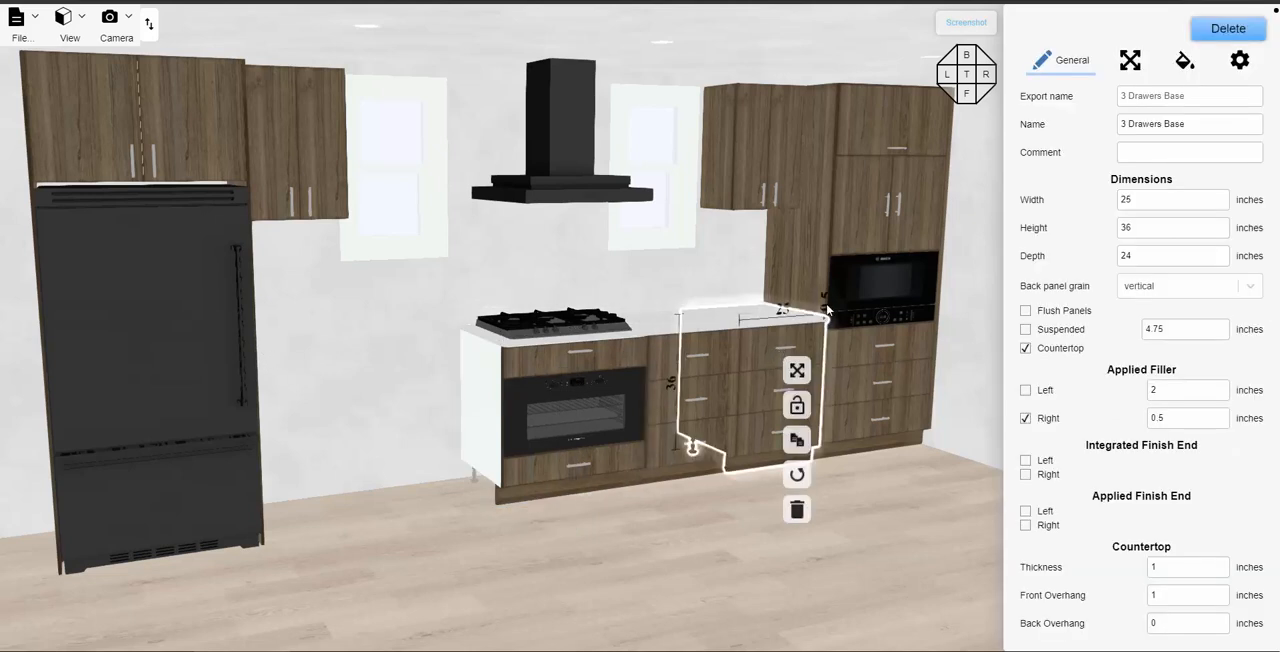
left_click(477, 367)
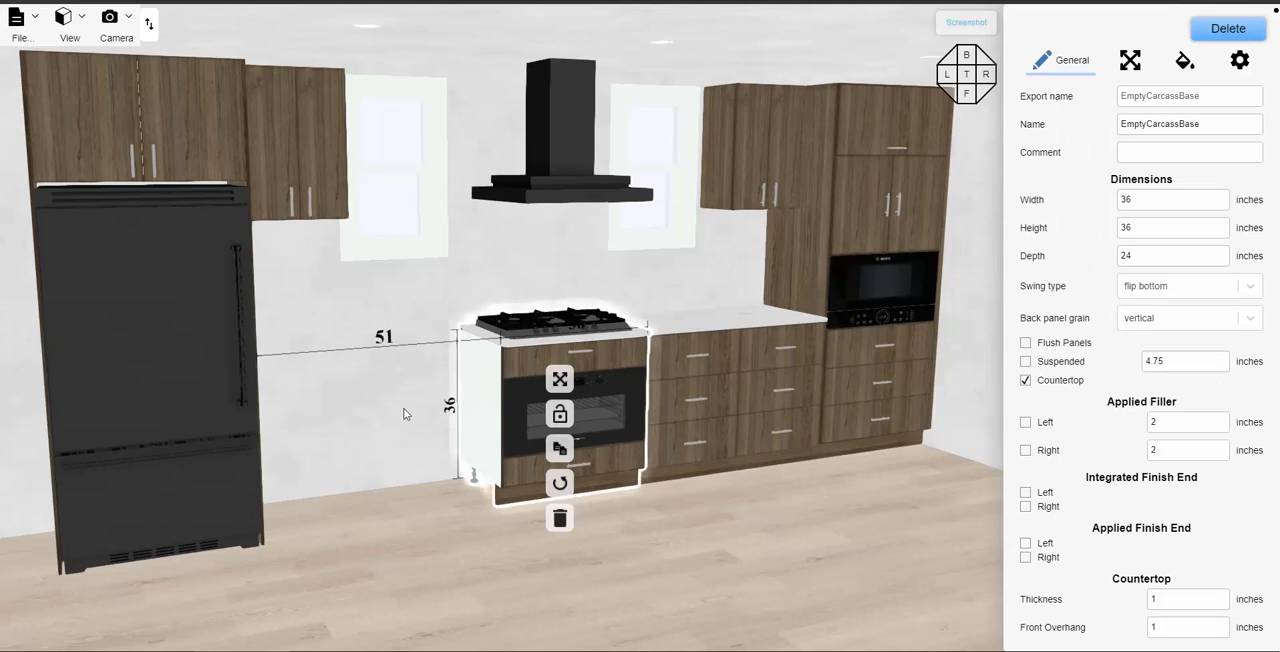
left_click_drag(453, 558, 431, 558)
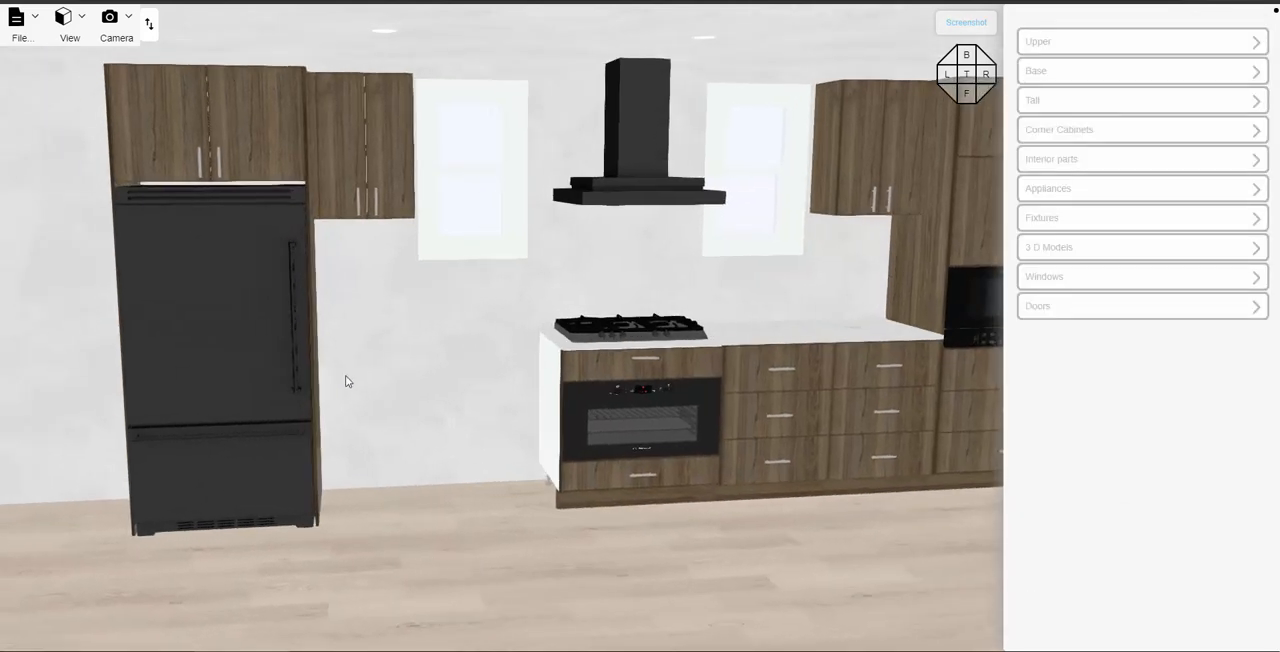
left_click_drag(417, 386, 486, 363)
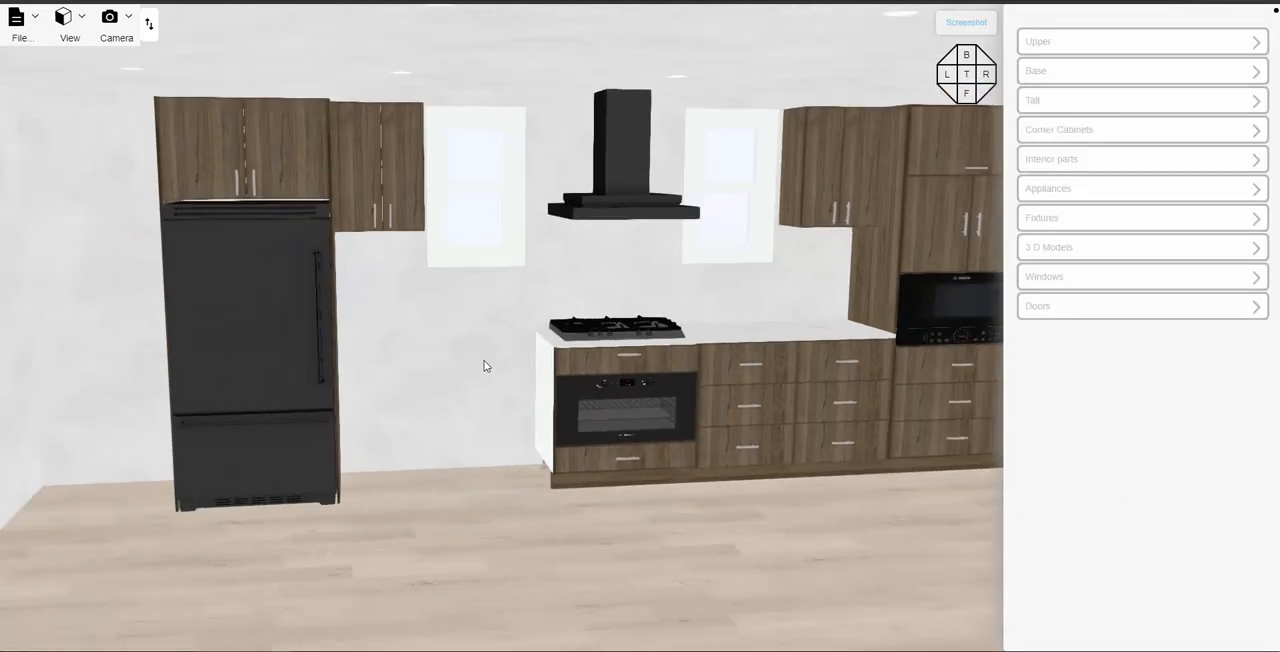
- Copy the 25-inch 3 Drawers Base twice, placing both copies side by side between the cooktop base and the fridge enclosure
left_click(755, 369)
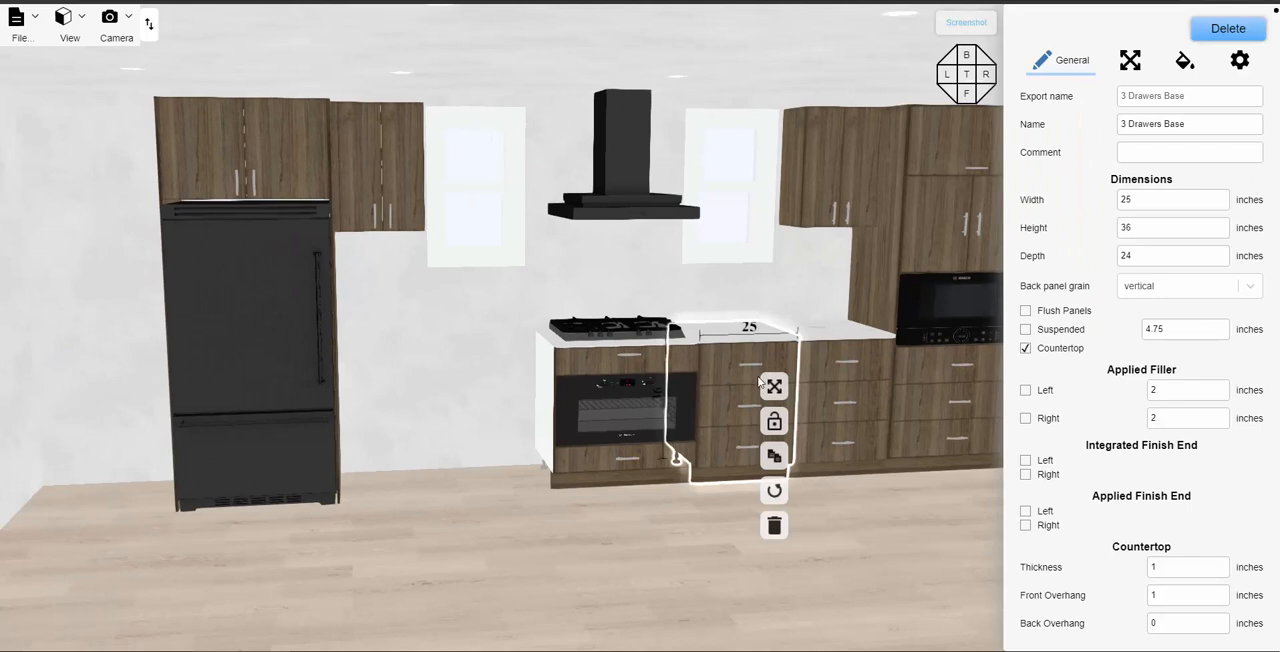
left_click(778, 458)
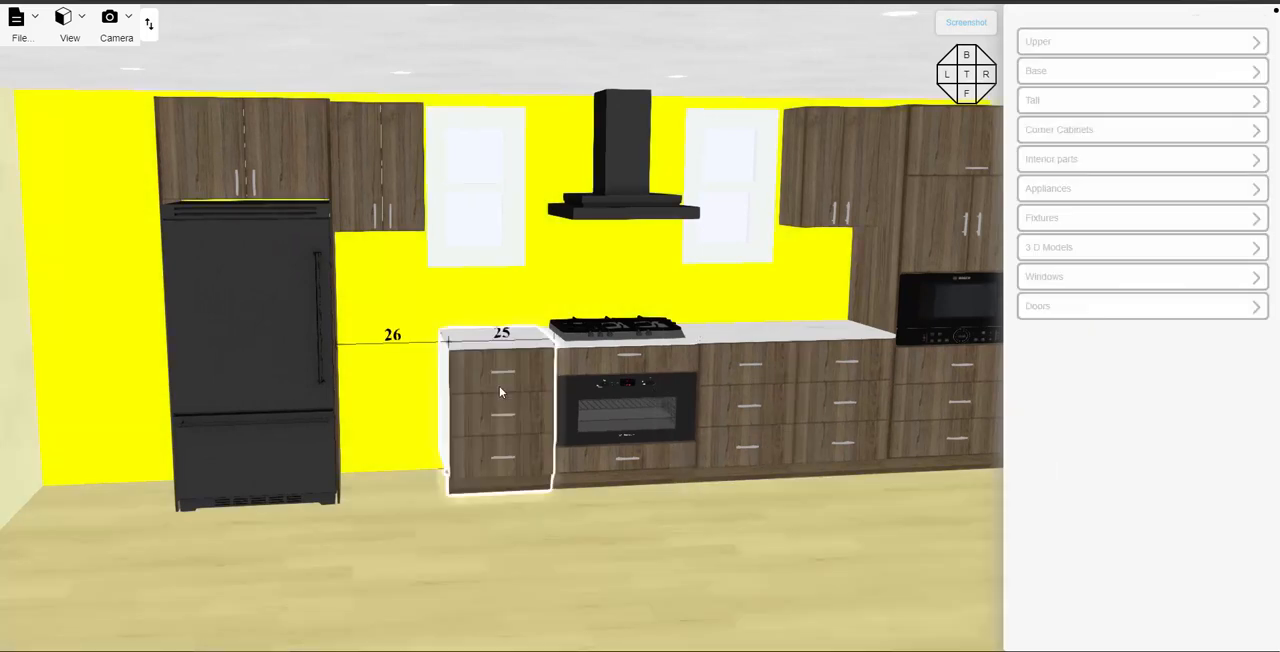
left_click(499, 388)
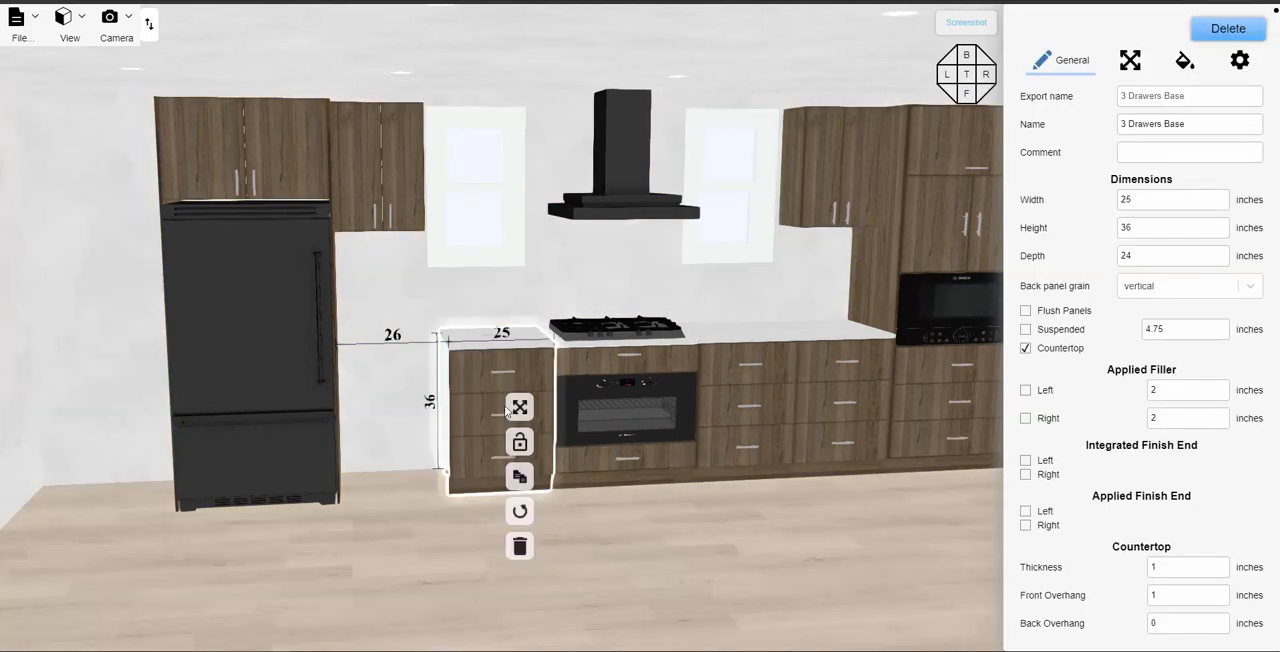
left_click(520, 479)
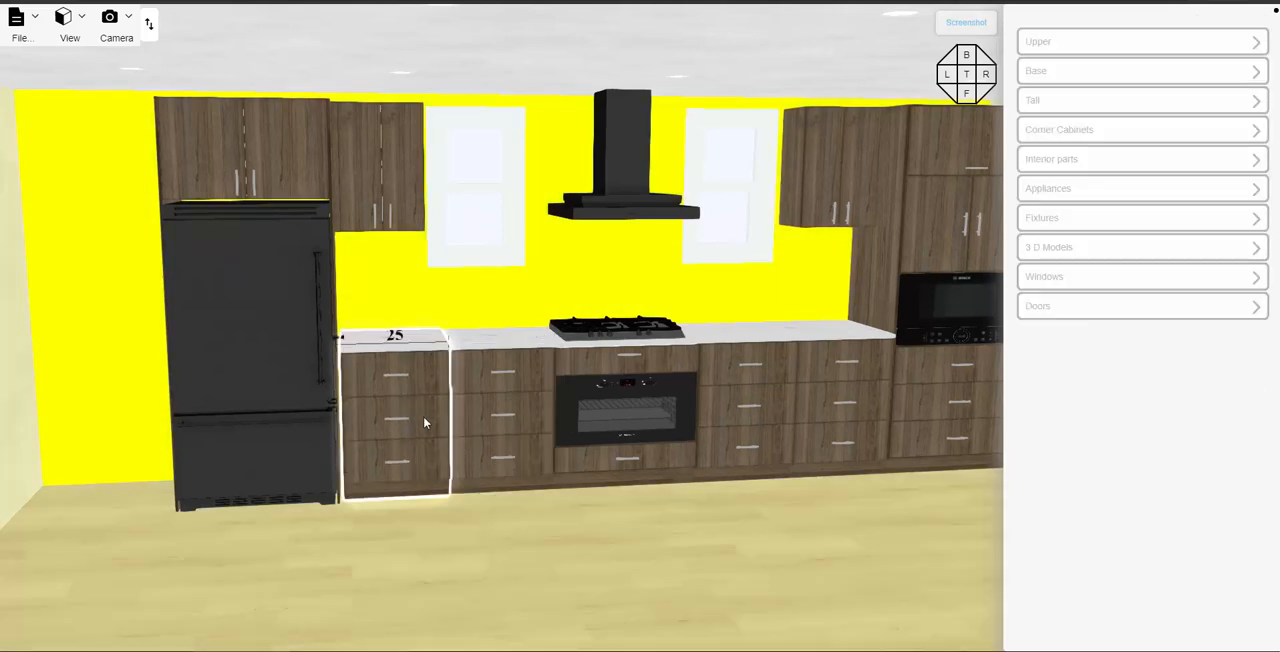
left_click(424, 423)
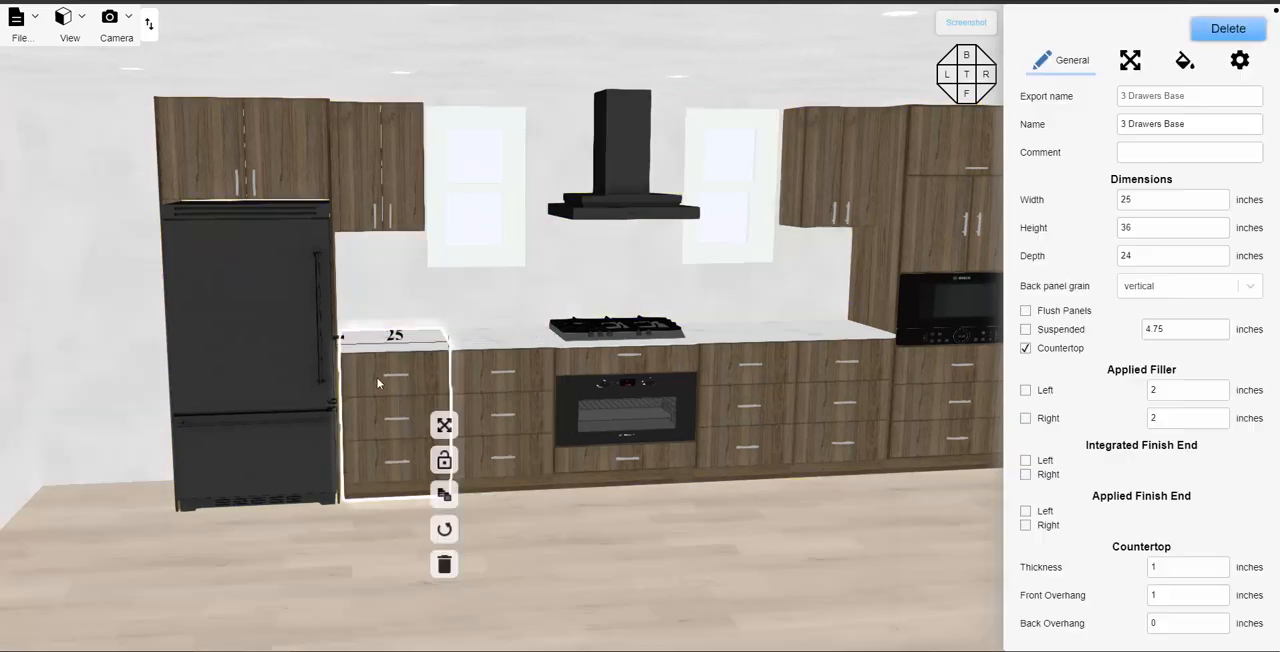
- Give the drawer base next to the fridge a 1-inch applied filler on the left
left_click(1025, 391)
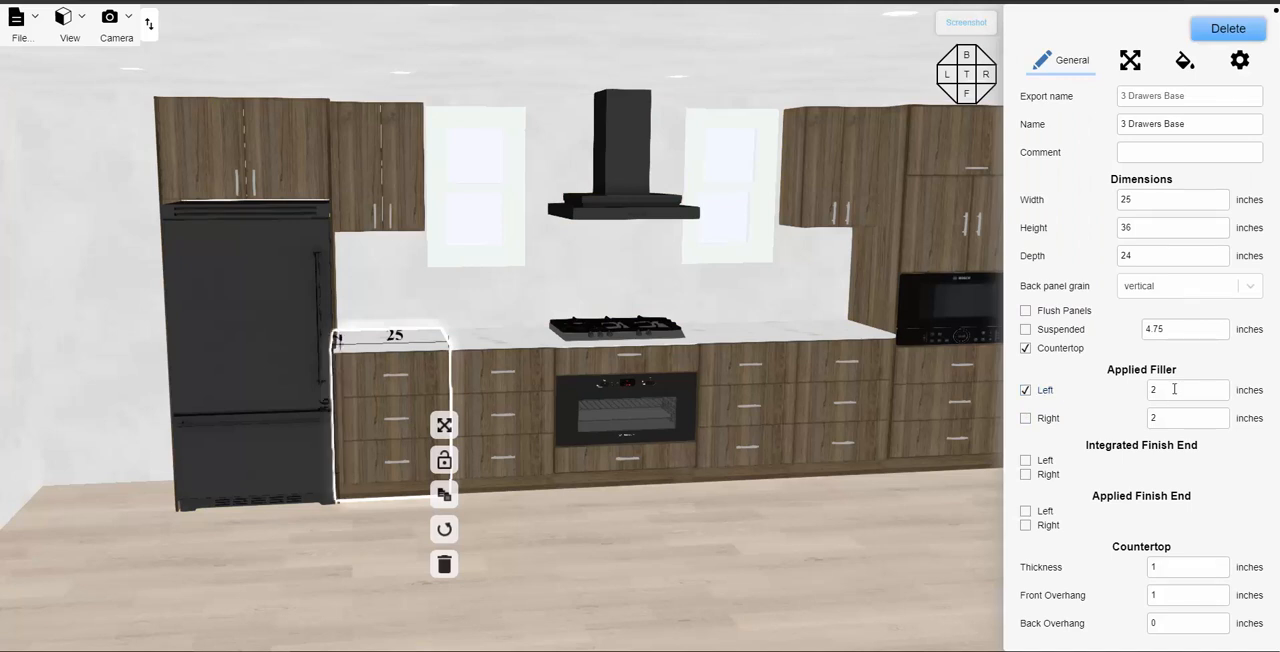
type("1")
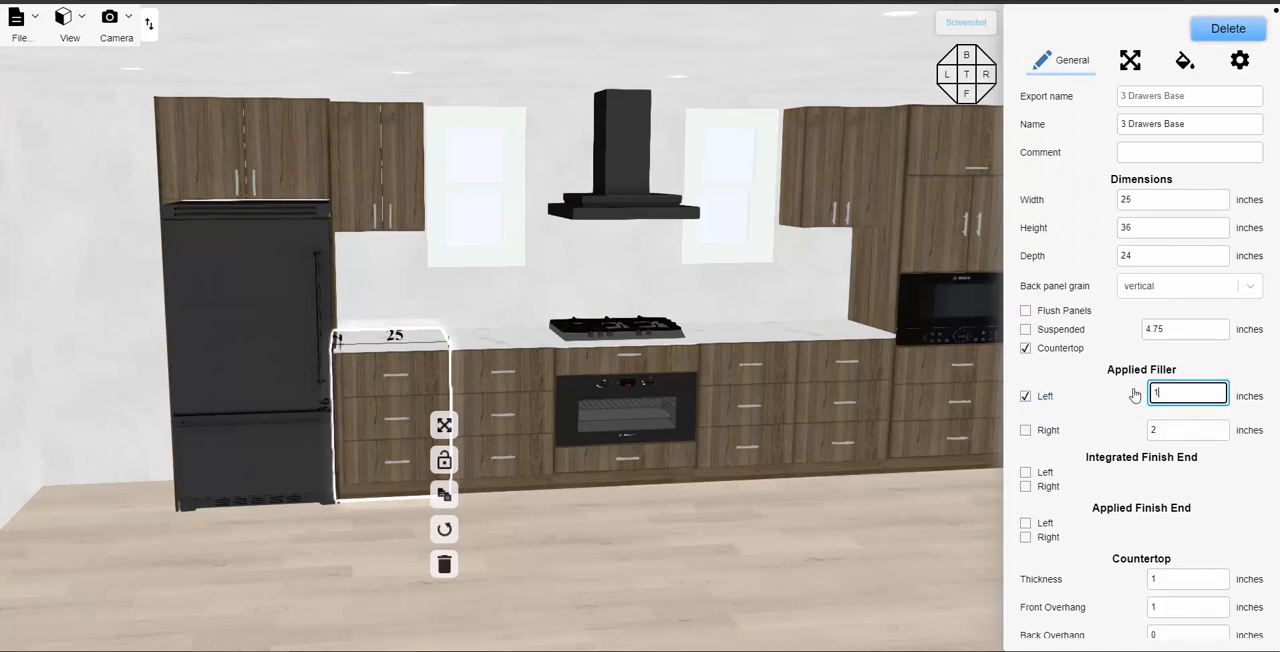
left_click(650, 567)
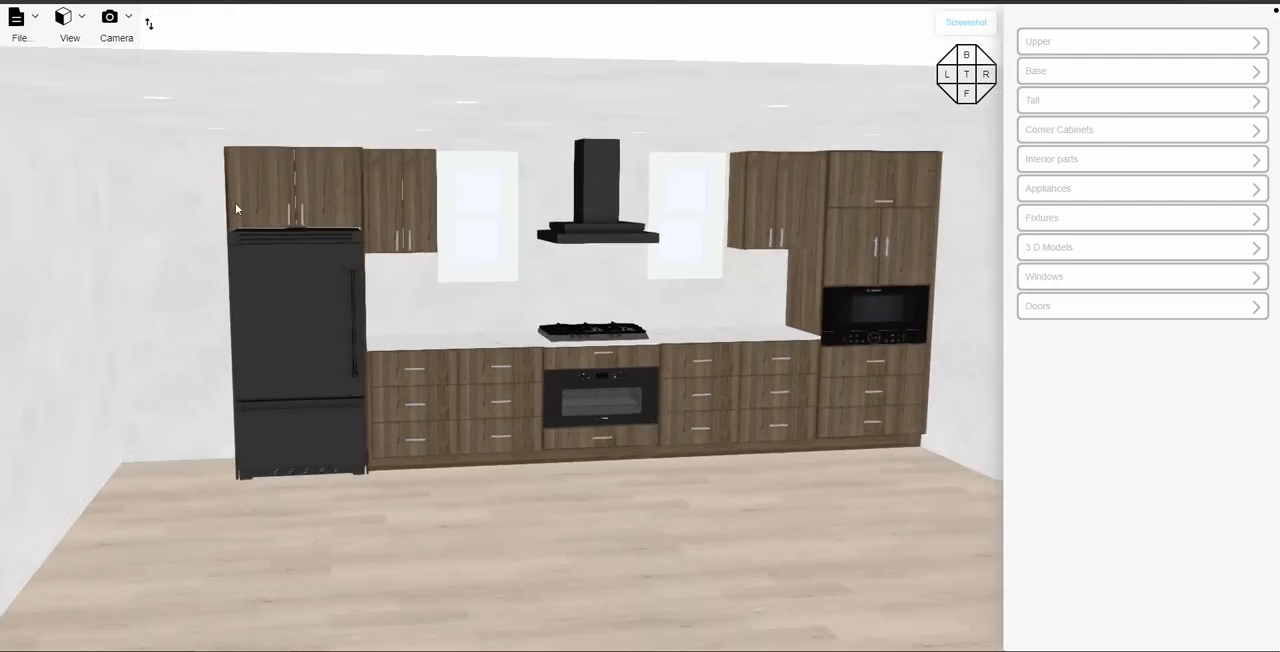
- Select the tall finish end left of the fridge and check its distance from the left wall
right_click_drag(178, 303, 338, 352)
scroll(355, 270, "up", 4)
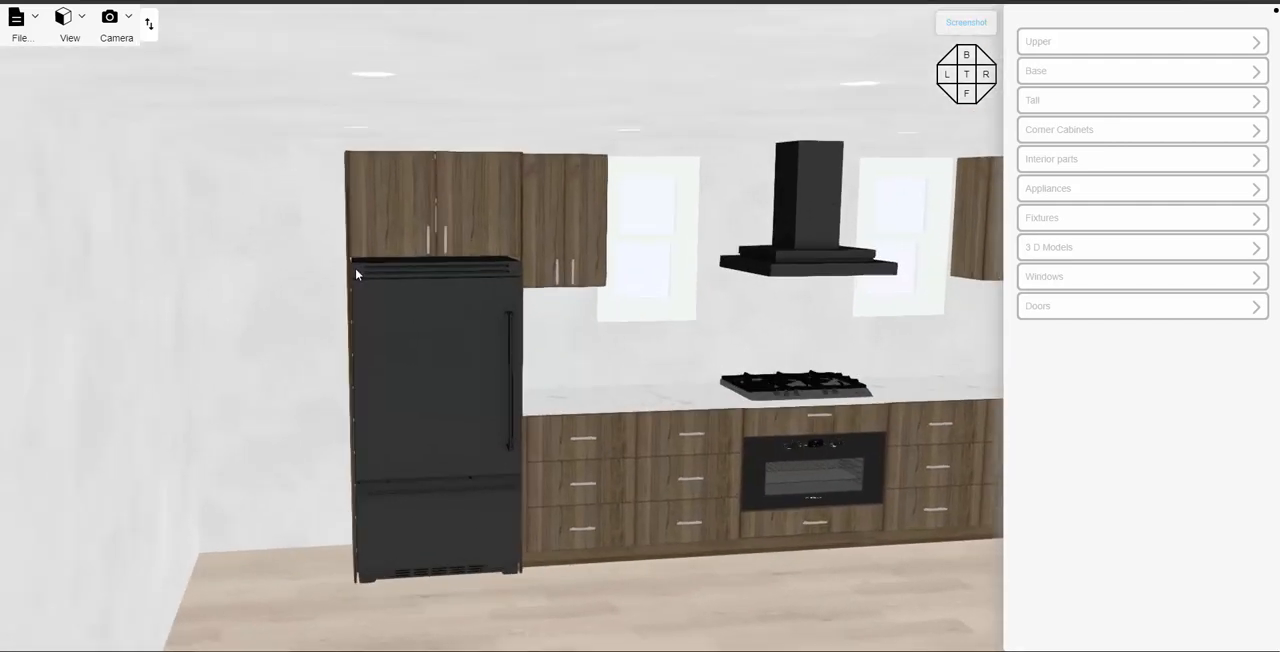
left_click(347, 262)
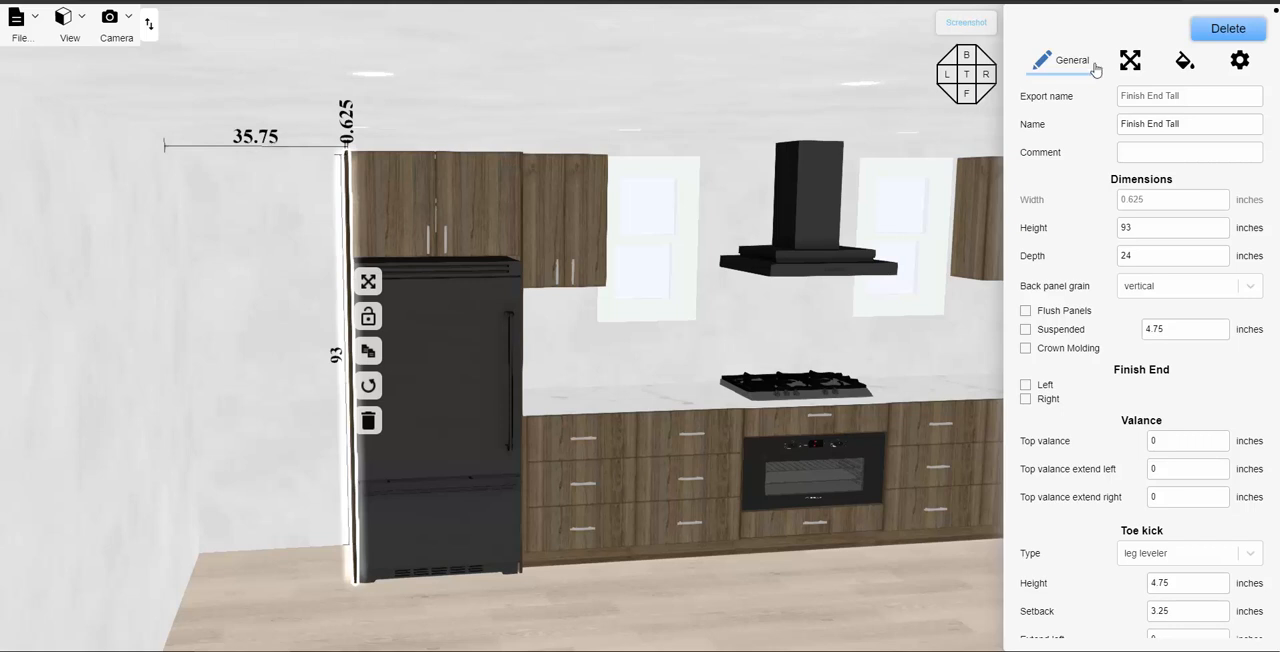
- Add a 35-inch-wide 2 Doors 2 Drawers Tall cabinet in the gap between the left wall and the fridge enclosure
left_click(898, 112)
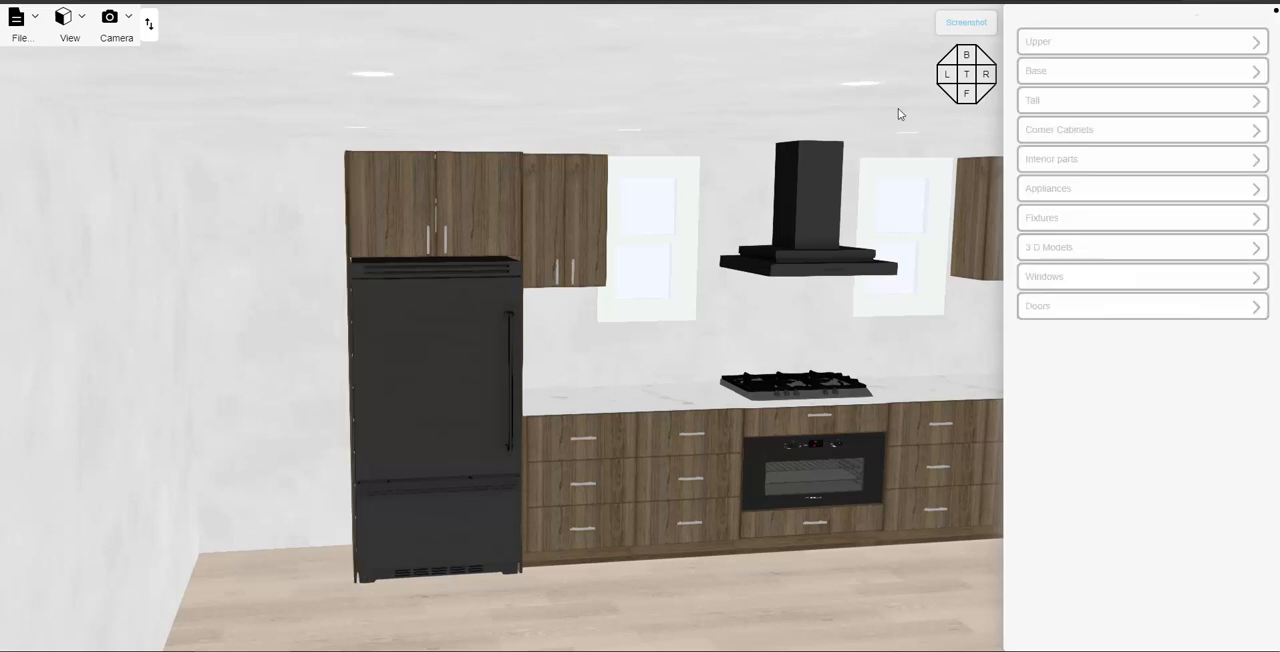
left_click(1083, 104)
scroll(1123, 299, "down", 1)
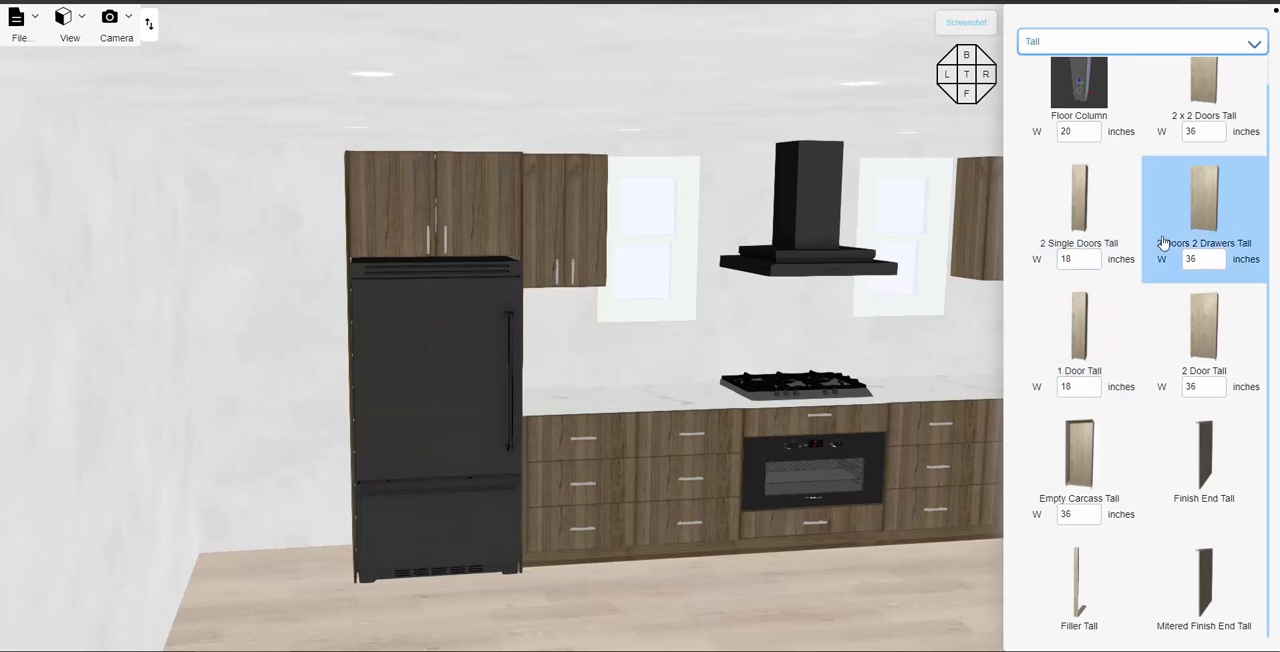
scroll(1163, 250, "up", 1)
left_click(1180, 287)
double_click(1180, 287)
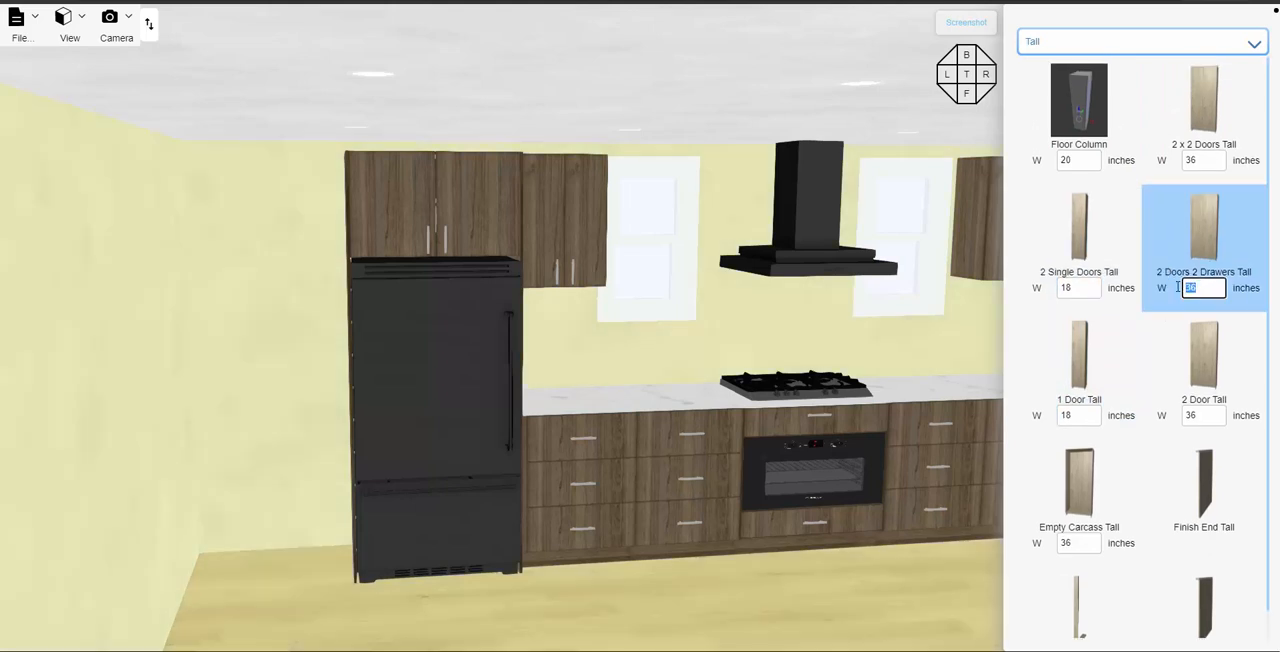
type("35")
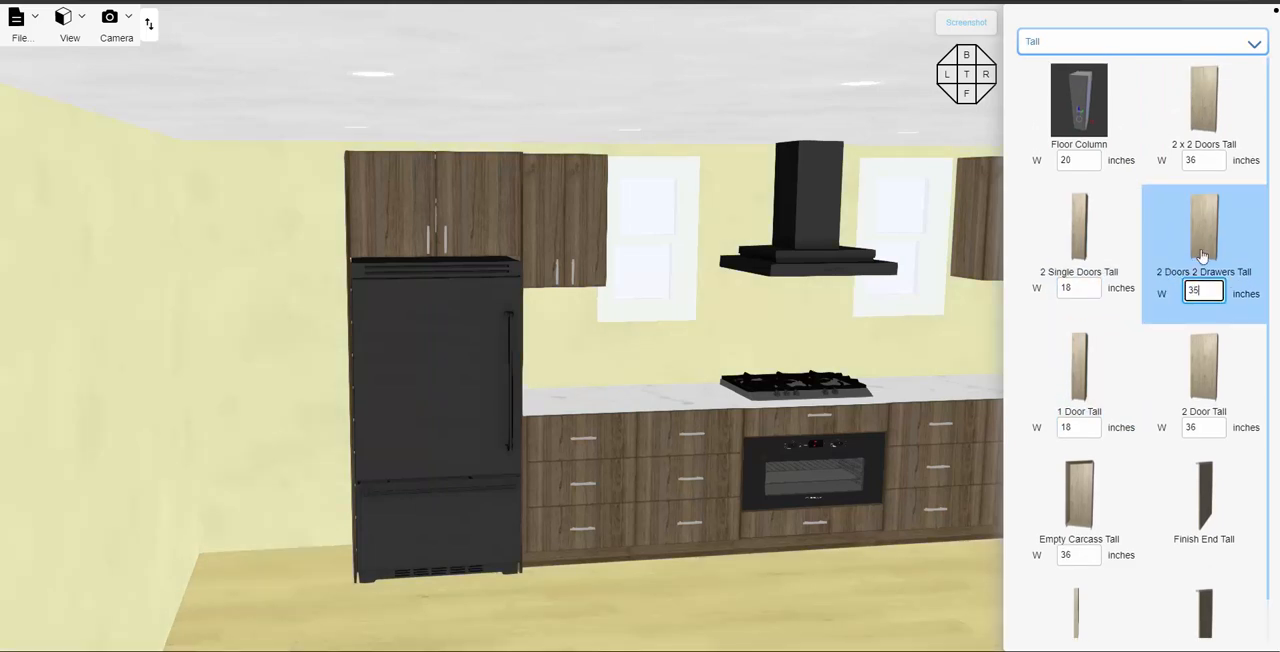
left_click_drag(1204, 246, 276, 356)
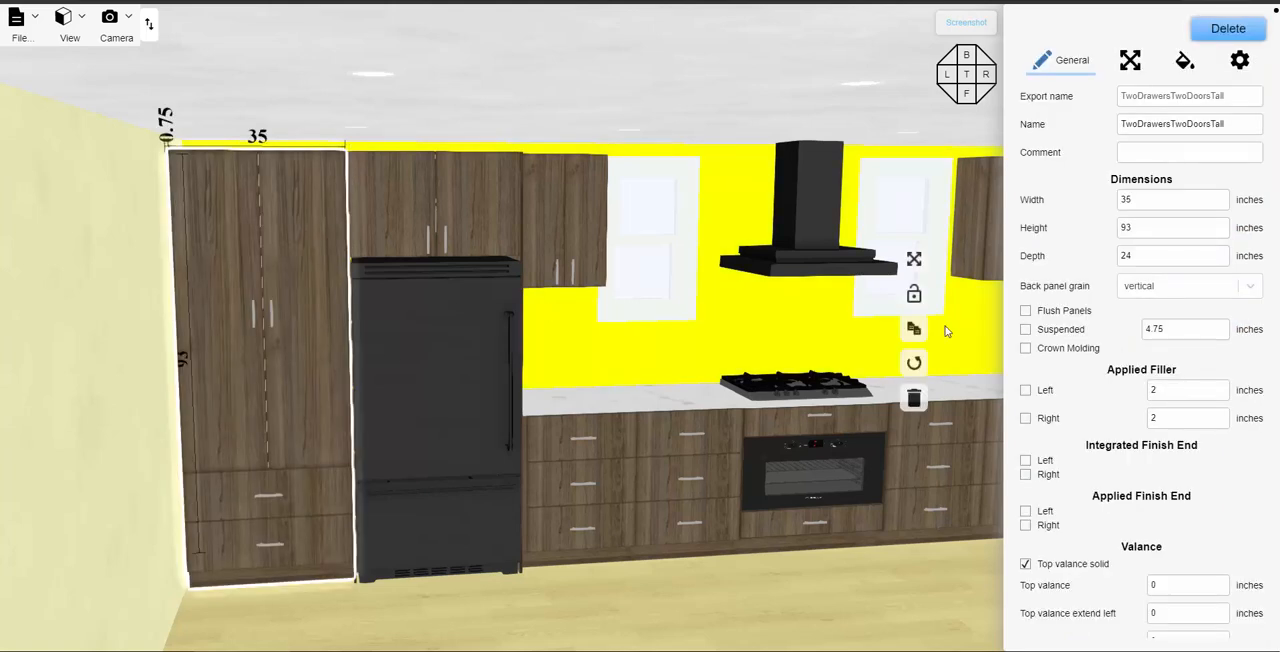
- Give the new tall cabinet a 0.75-inch applied filler on its left side
left_click(1025, 391)
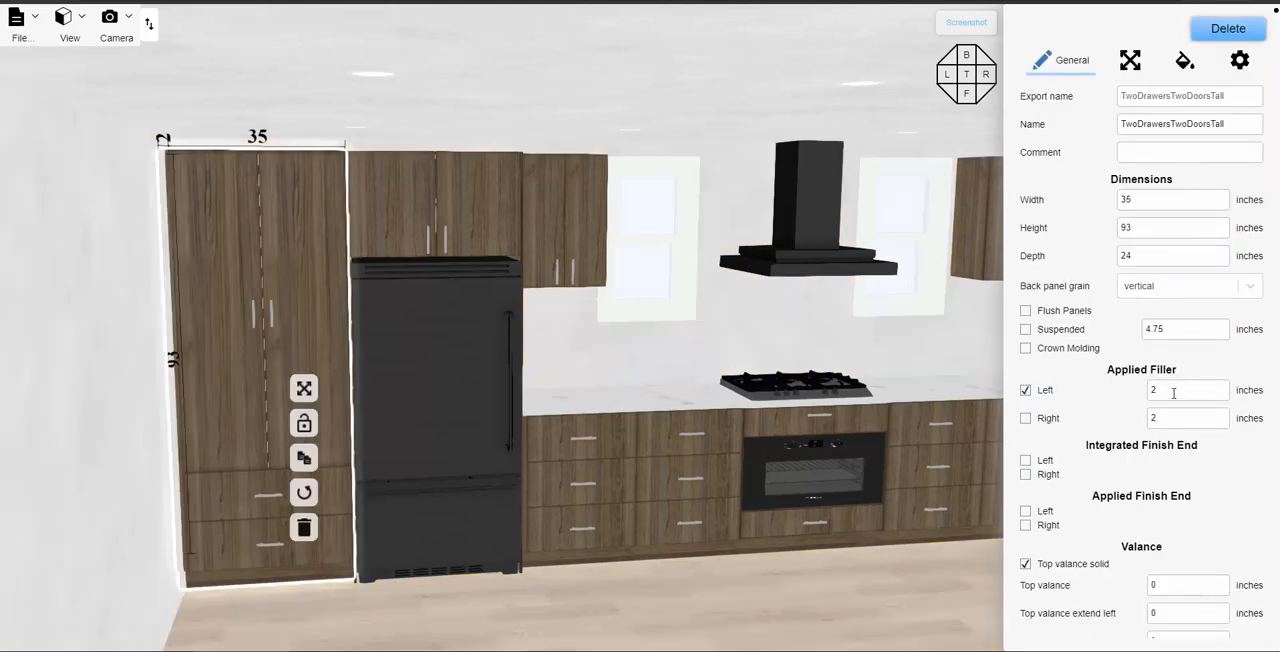
double_click(1155, 393)
type("0.75")
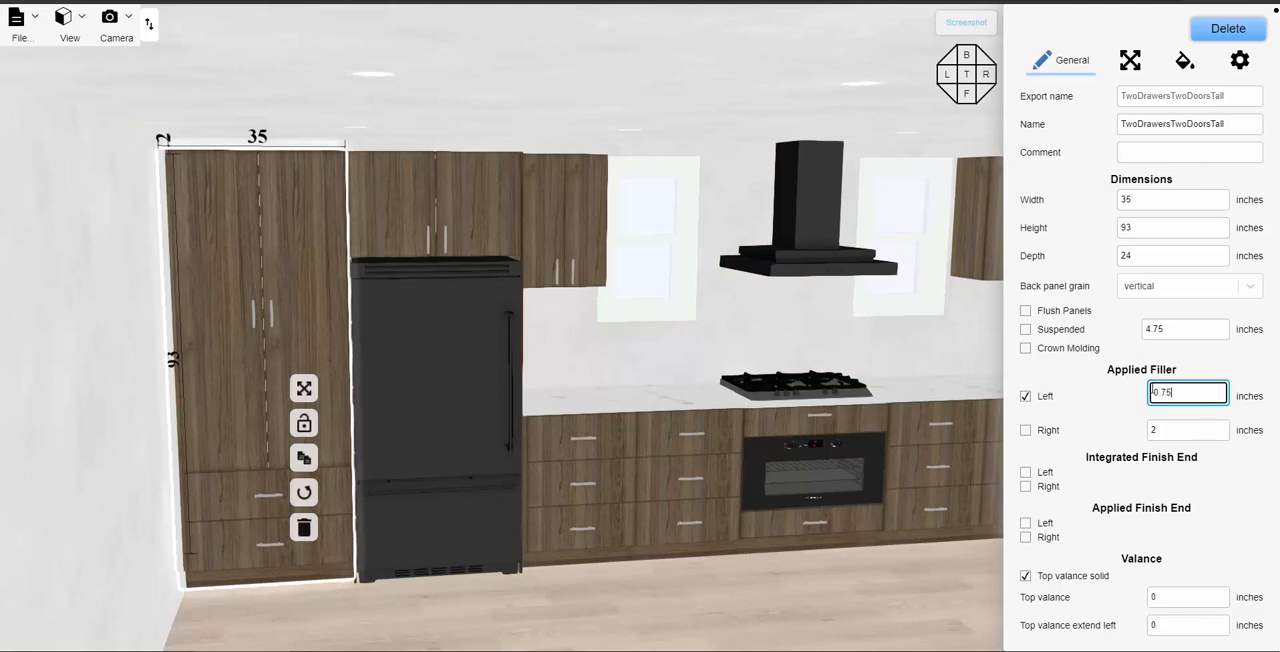
key("Return")
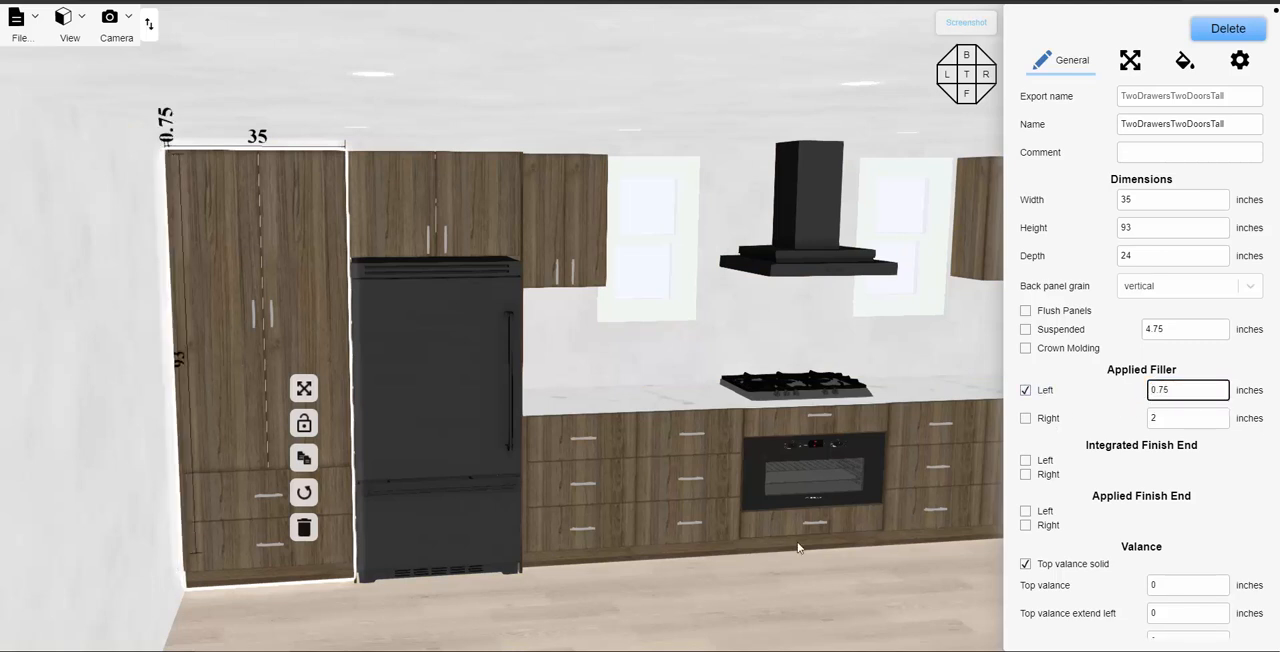
- Select the kitchen's cabinet wall and switch it to the 2D editor
scroll(744, 571, "down", 2)
scroll(746, 572, "down", 2)
left_click(753, 576)
left_click_drag(756, 577, 605, 508)
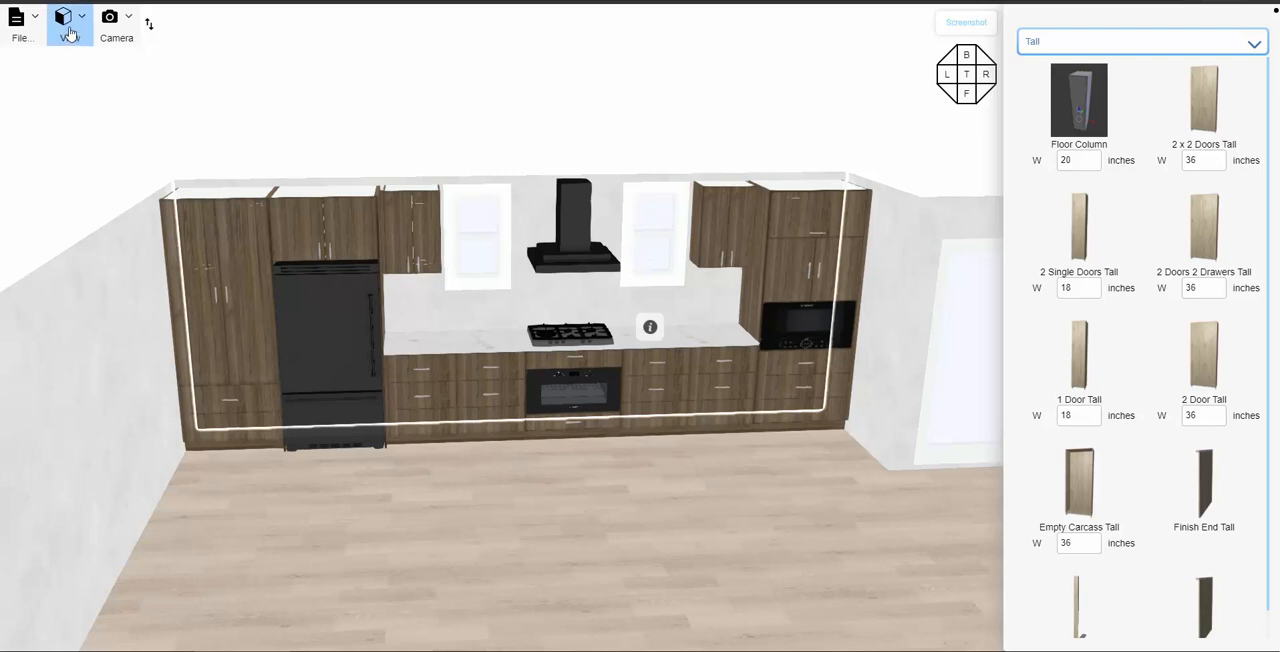
left_click(68, 33)
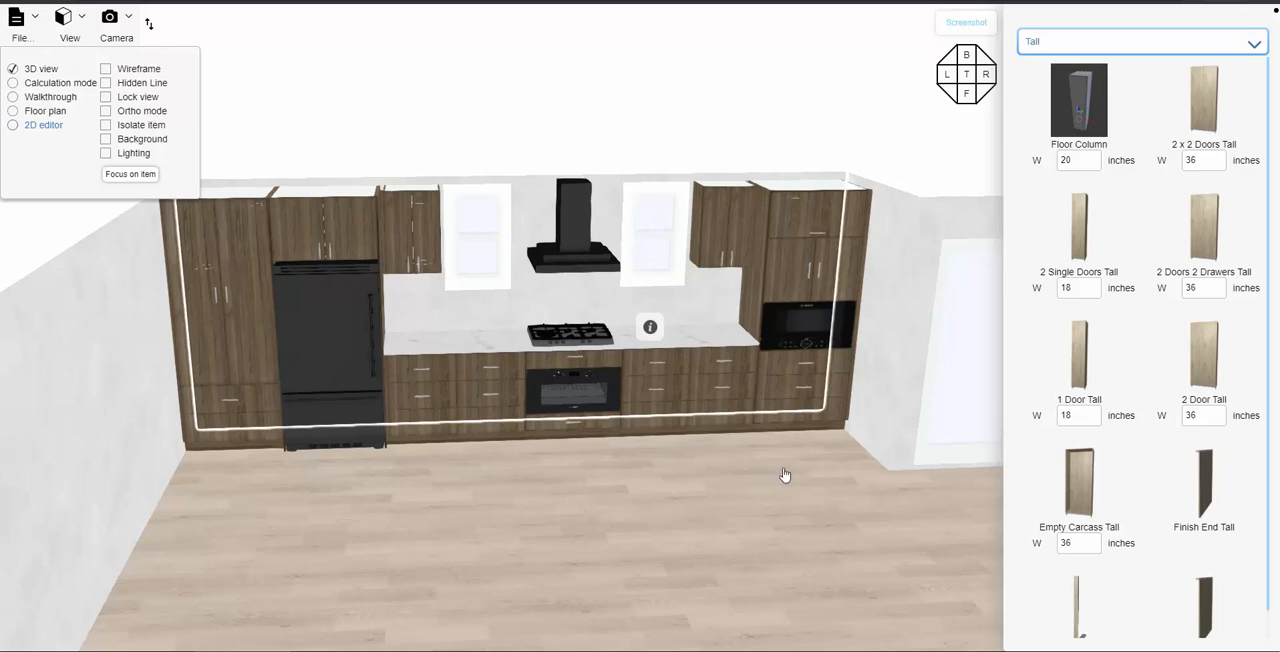
left_click(40, 125)
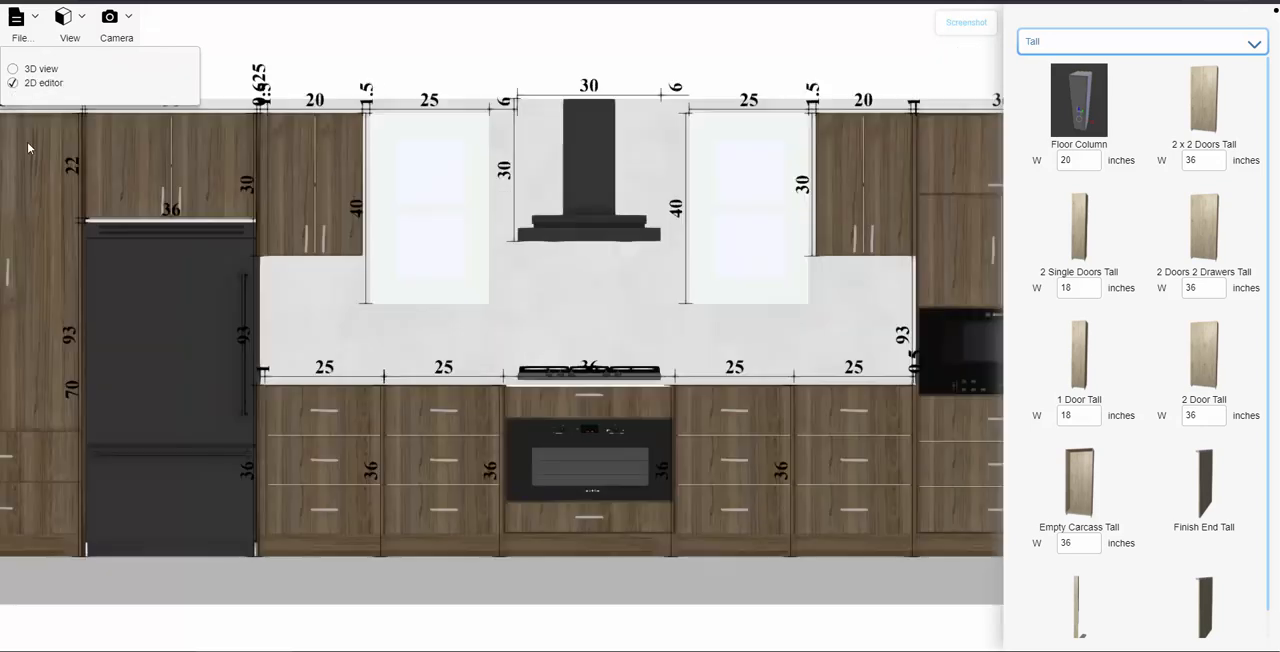
- Set the lowest interior section of the tall microwave cabinet to a height of 30.5 inches
left_click_drag(757, 329, 414, 334)
scroll(580, 425, "up", 3)
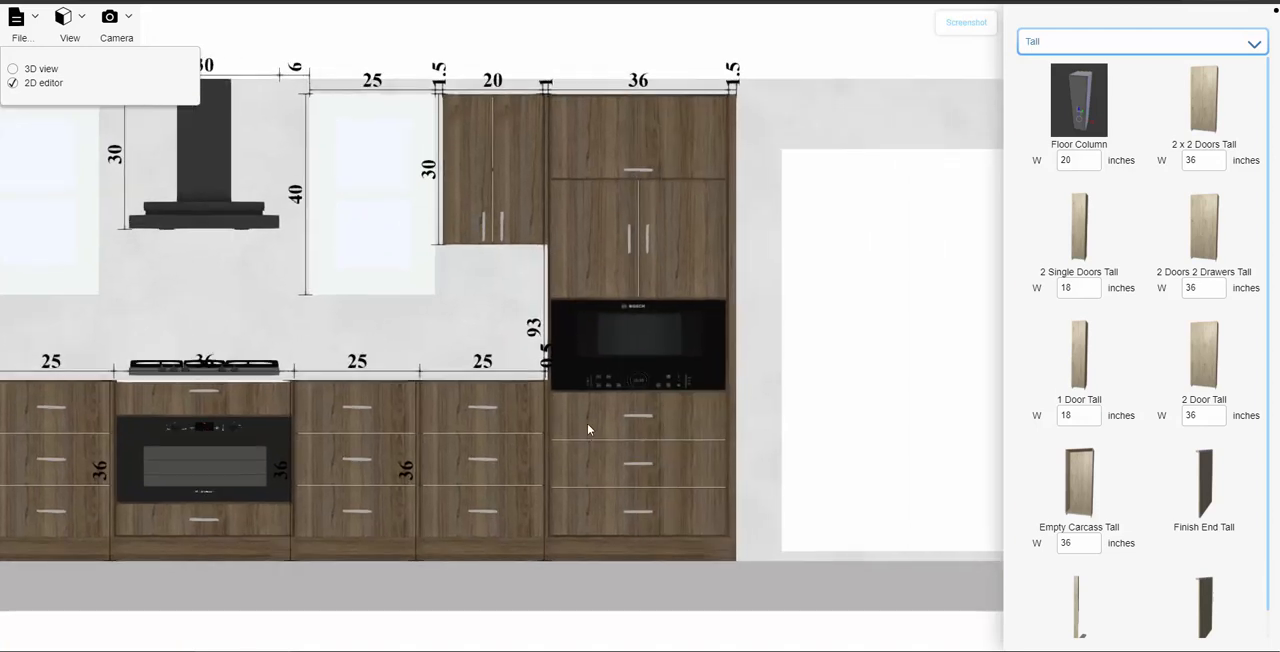
scroll(571, 422, "up", 5)
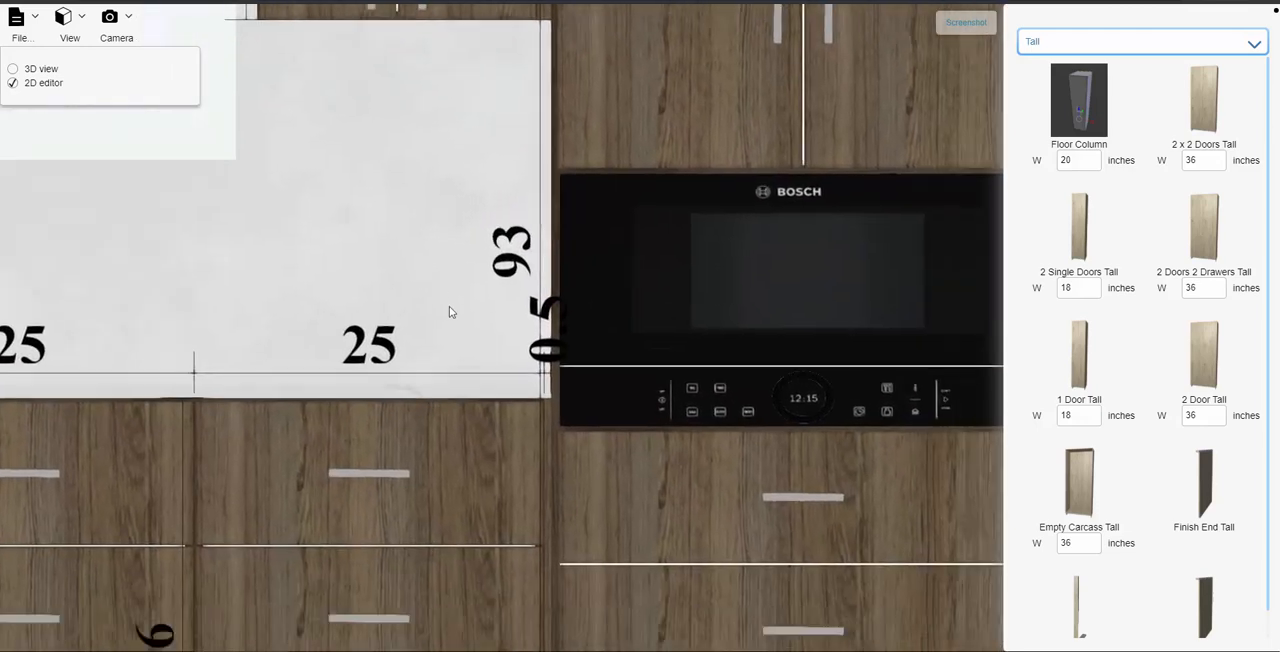
scroll(449, 312, "down", 2)
left_click(648, 425)
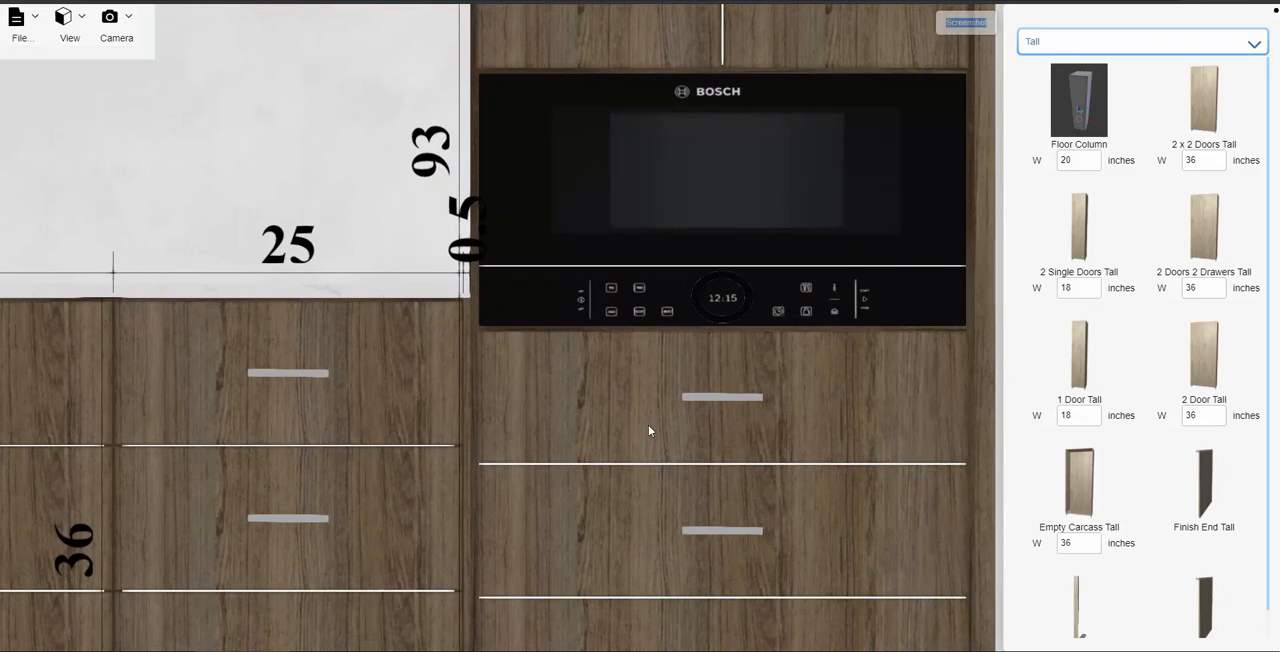
left_click(1240, 60)
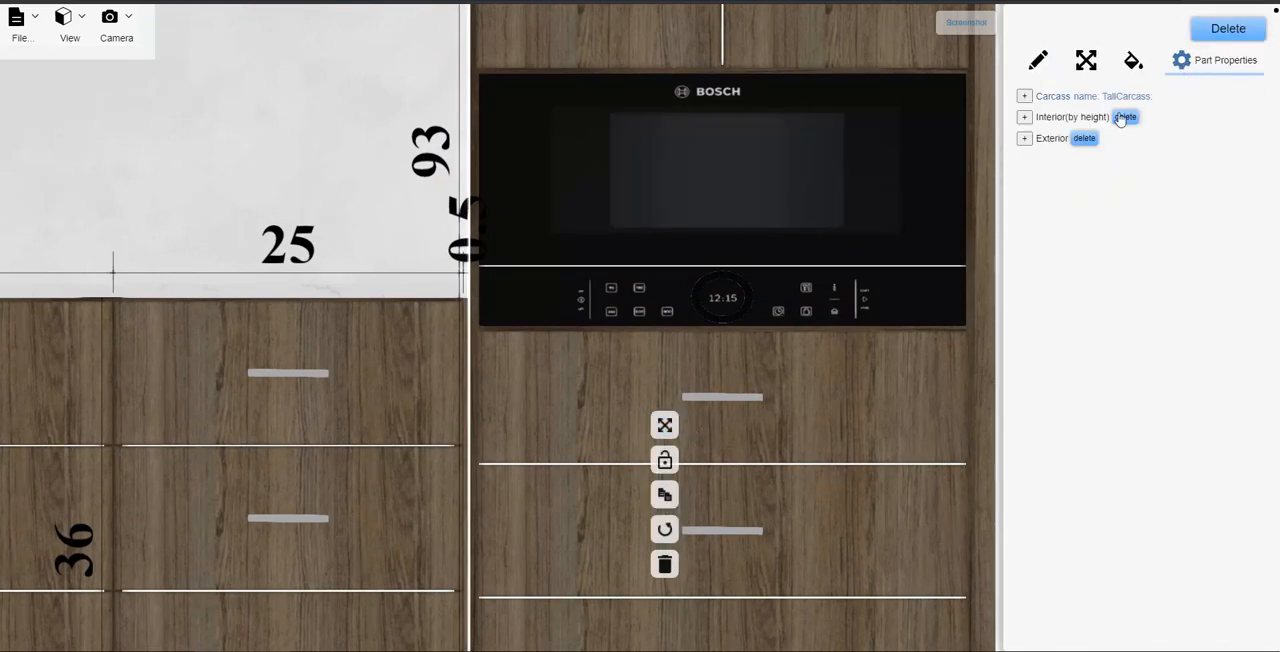
left_click(1024, 117)
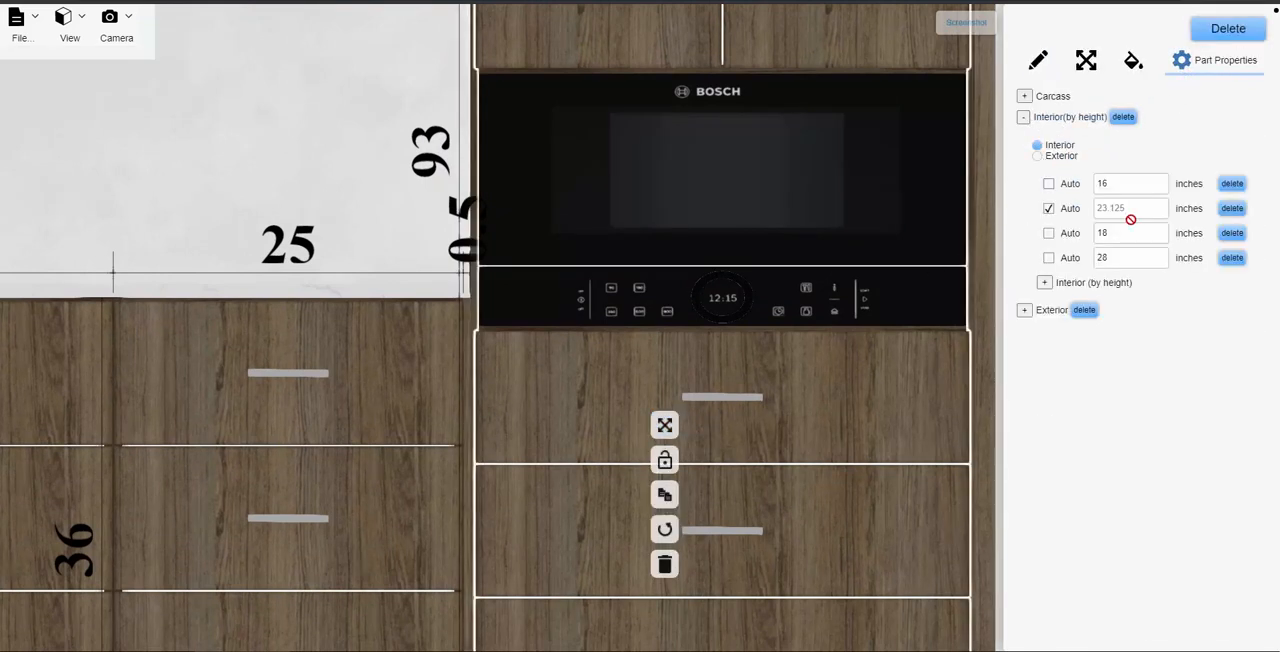
left_click(1121, 259)
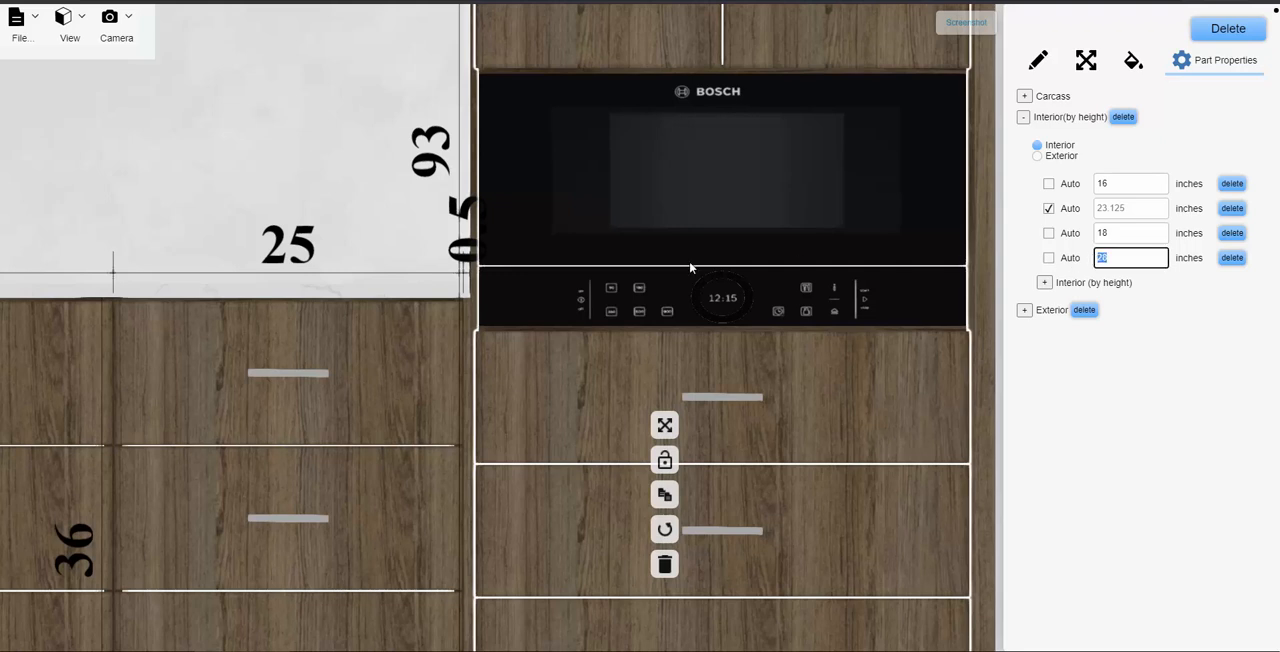
type("30")
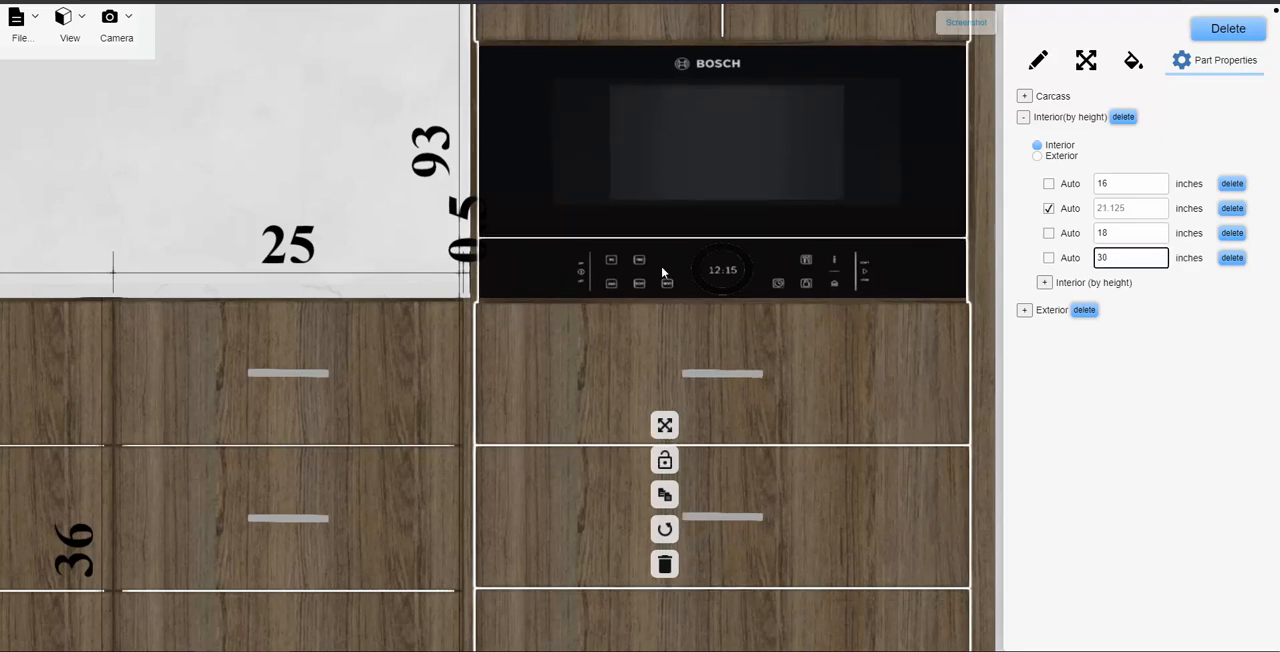
type(".5")
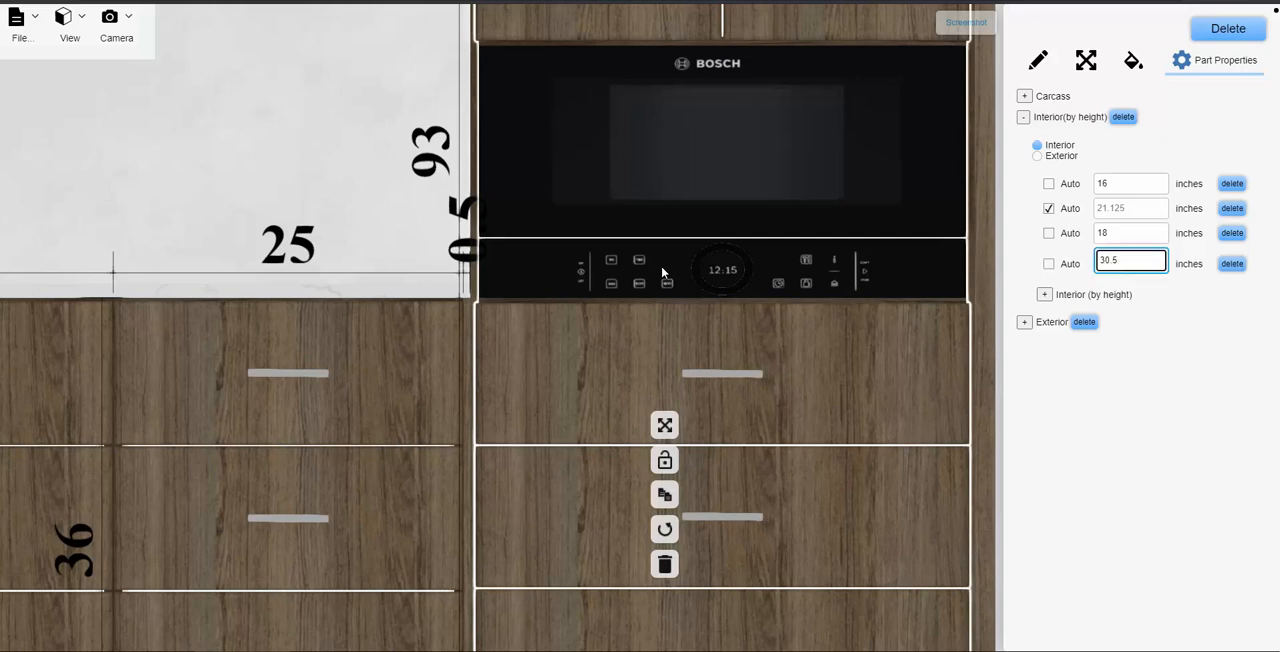
left_click(271, 196)
- Check how the microwave cabinet's drawers line up with the neighbouring bases, and return to the 3D view
scroll(289, 190, "down", 5)
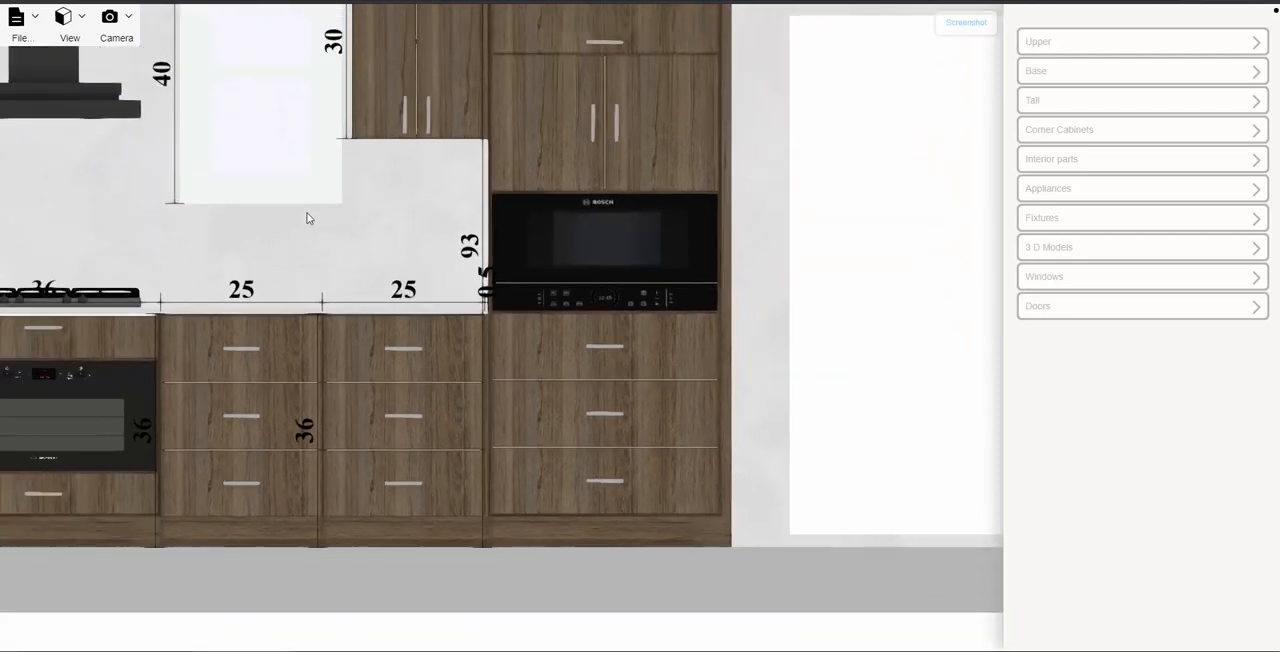
scroll(308, 218, "down", 1)
right_click_drag(395, 274, 577, 340)
scroll(577, 340, "down", 3)
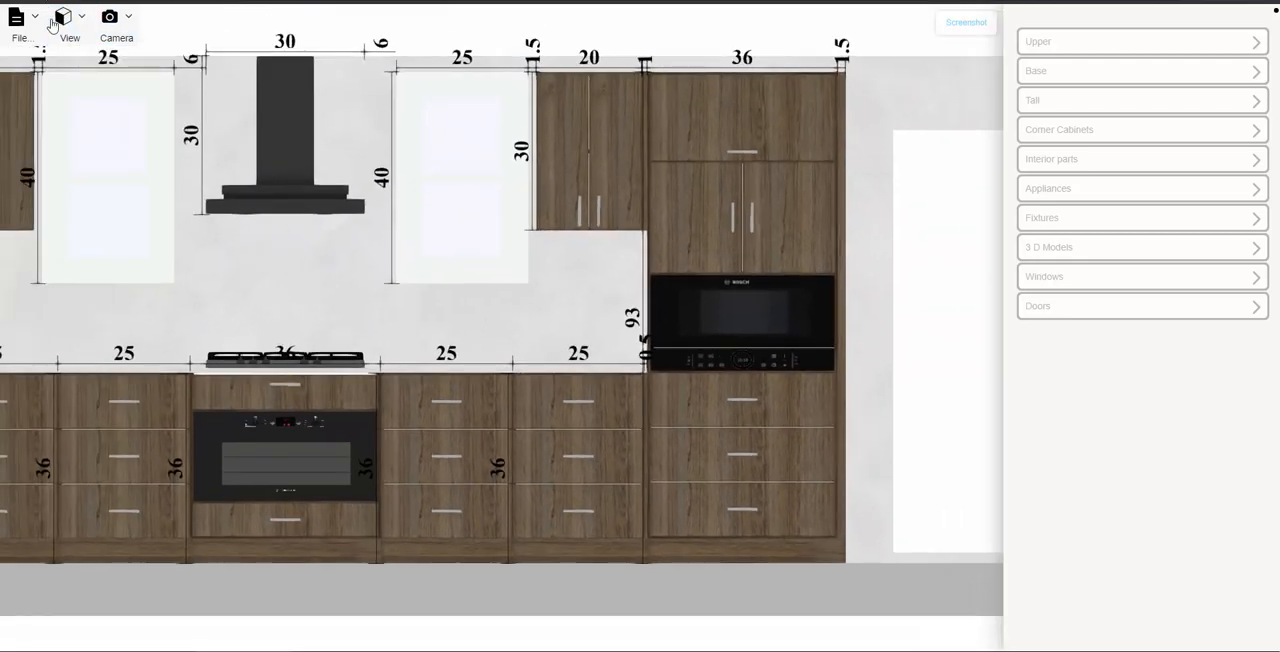
left_click(52, 24)
left_click(44, 83)
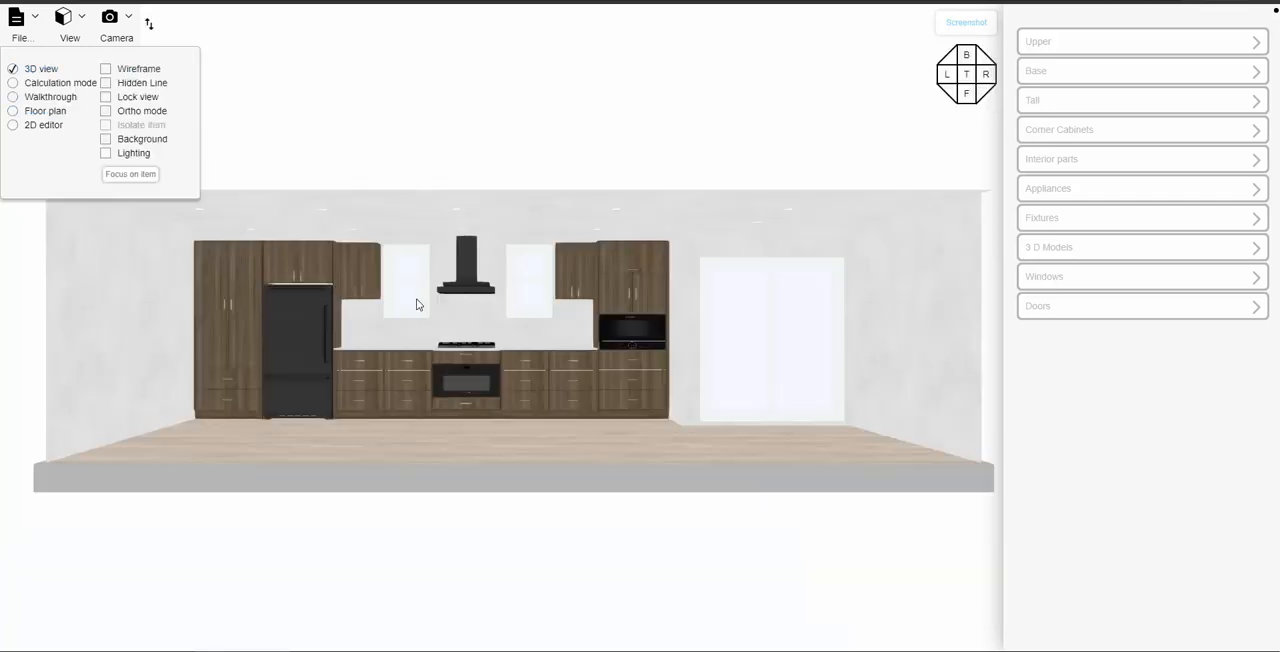
- Place a 24-inch S Dishwasher on the open floor in front of the cabinet wall
scroll(484, 421, "down", 3)
left_click_drag(512, 466, 518, 512)
scroll(512, 437, "up", 2)
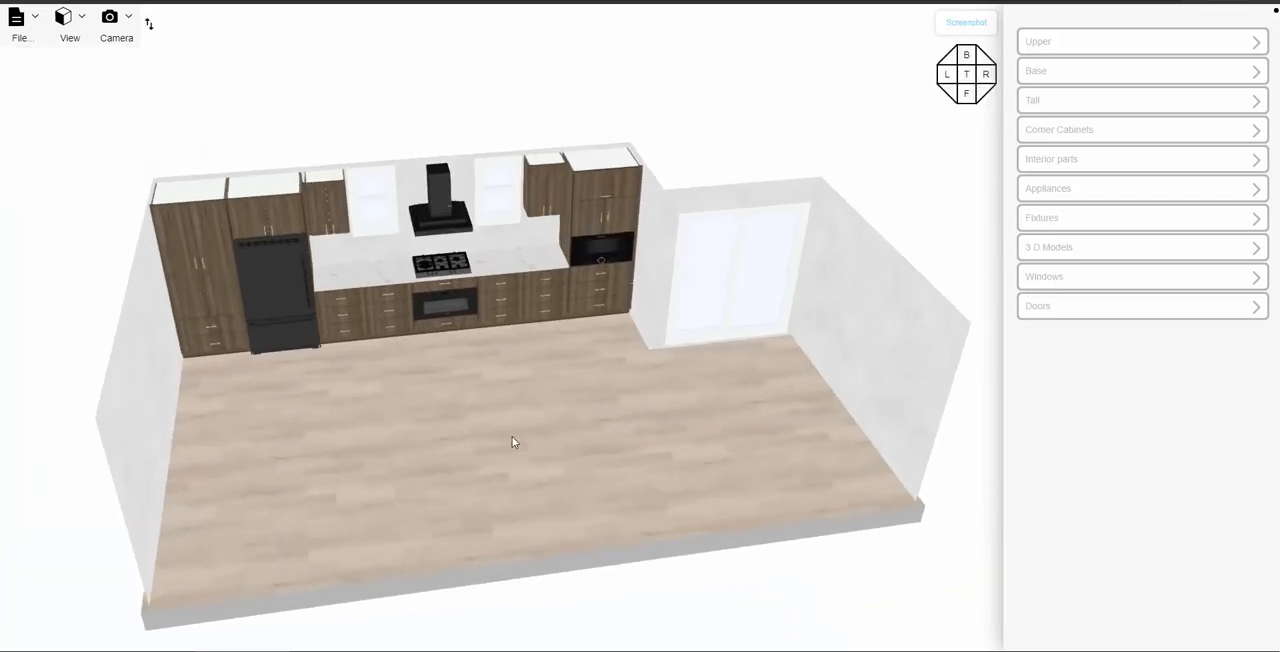
scroll(512, 436, "up", 3)
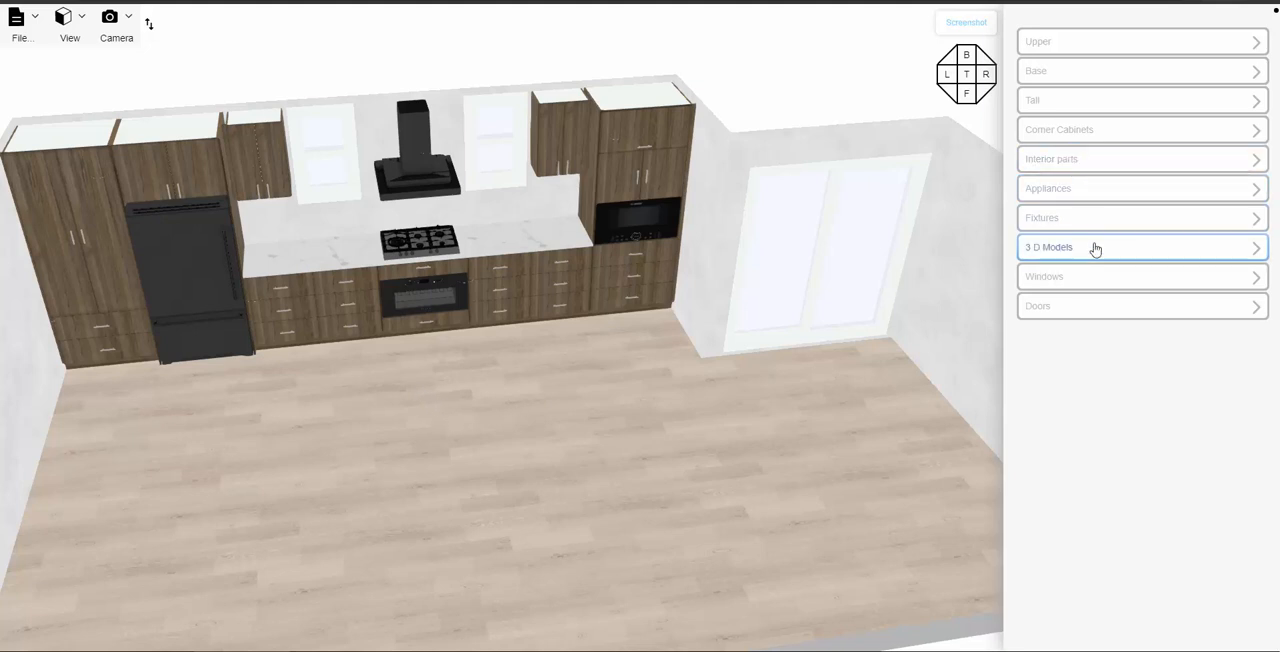
left_click(1105, 192)
scroll(1110, 350, "down", 3)
scroll(1127, 355, "down", 5)
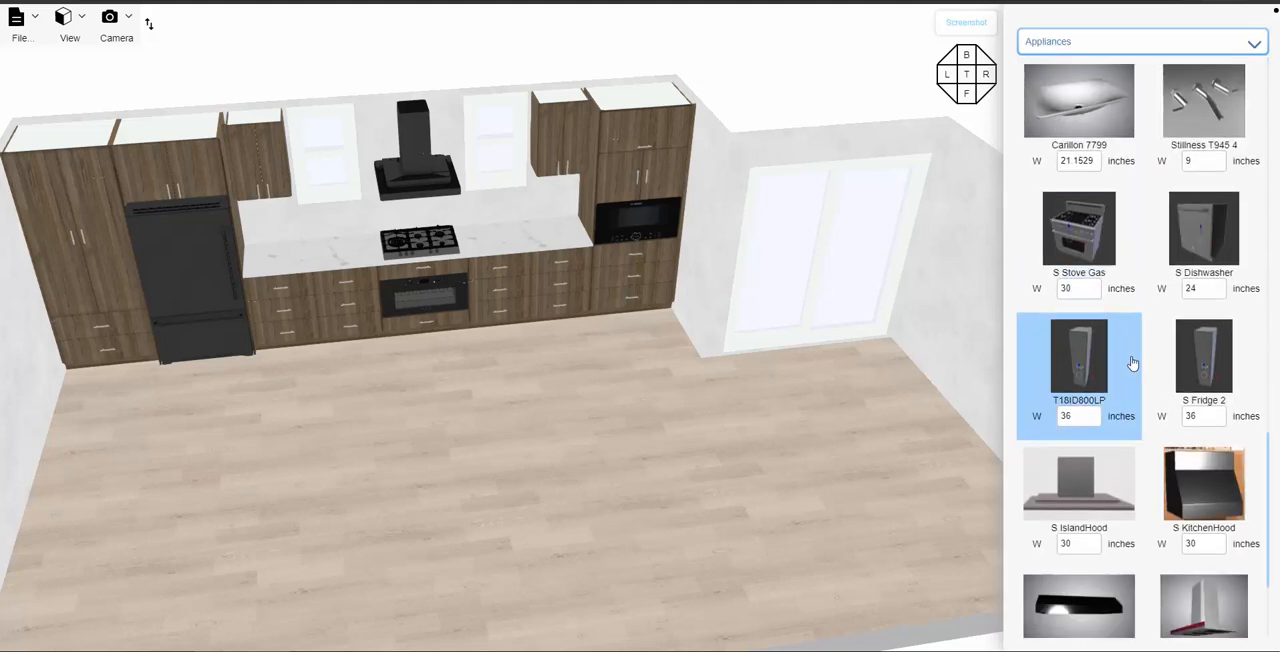
left_click_drag(1204, 232, 590, 407)
scroll(639, 408, "up", 5)
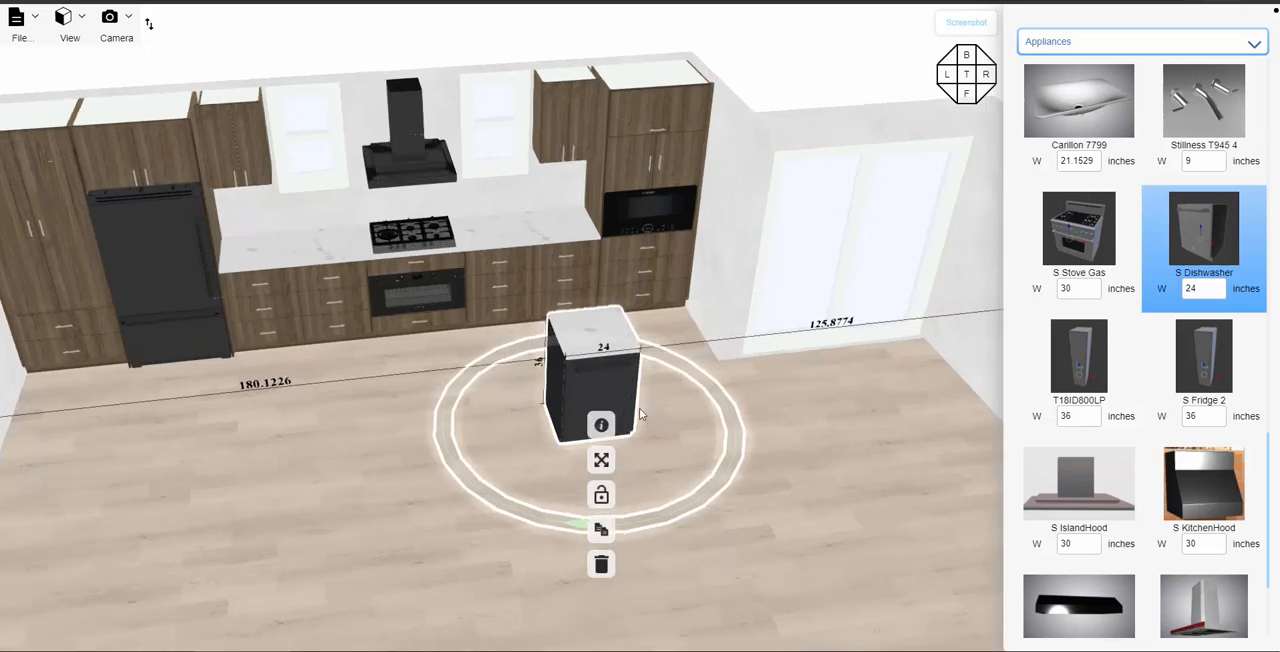
left_click_drag(637, 558, 796, 553)
- Check the side distances of the drawer base just right of the cooktop, measured to its edges
left_click(492, 272)
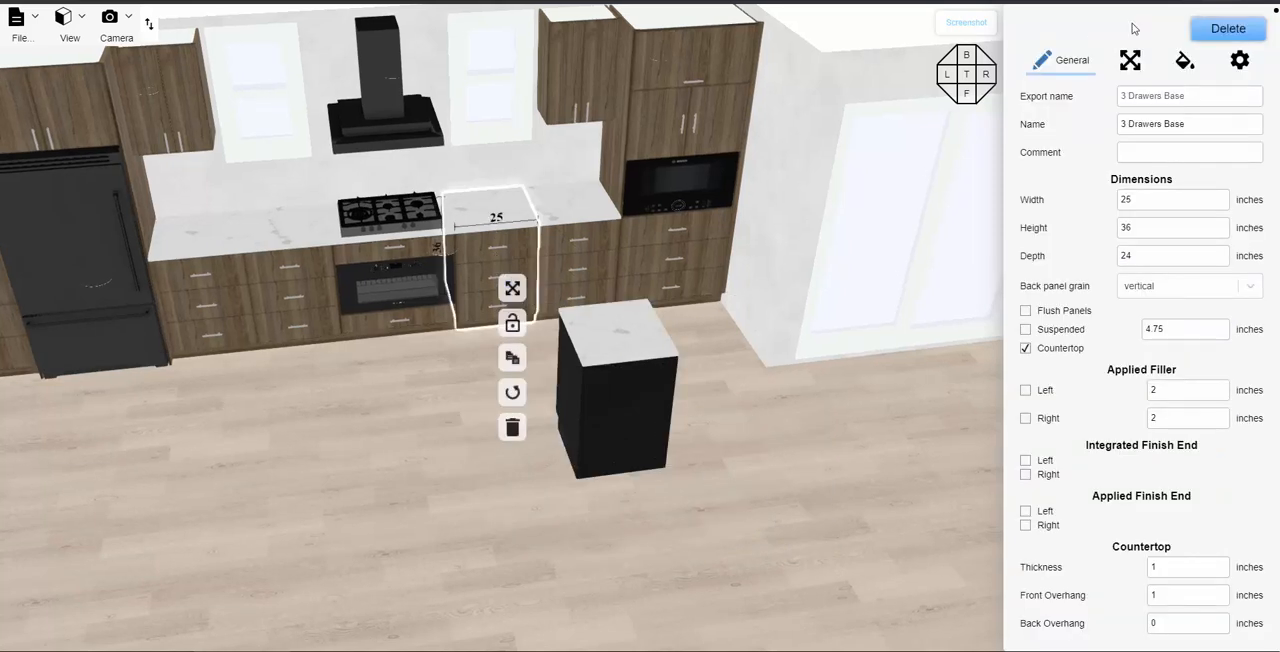
left_click(1131, 62)
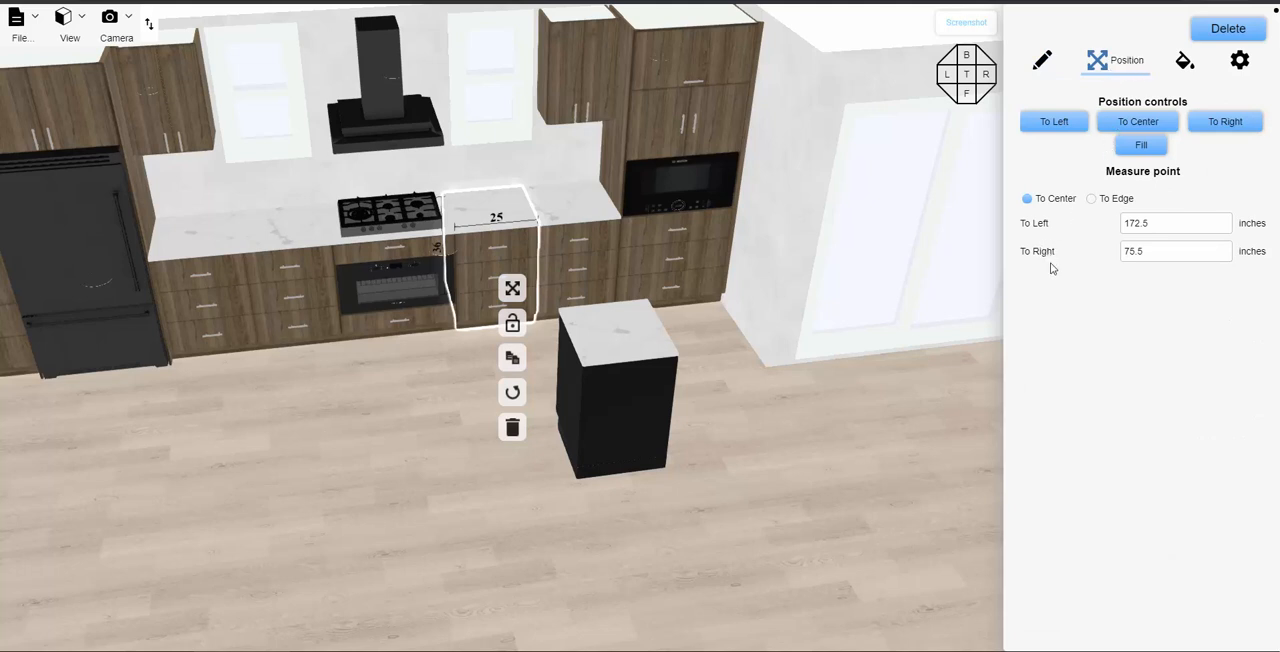
left_click(1089, 200)
- Set the dishwasher's distance to the right wall, measured to its edge, to 160 inches
left_click(615, 405)
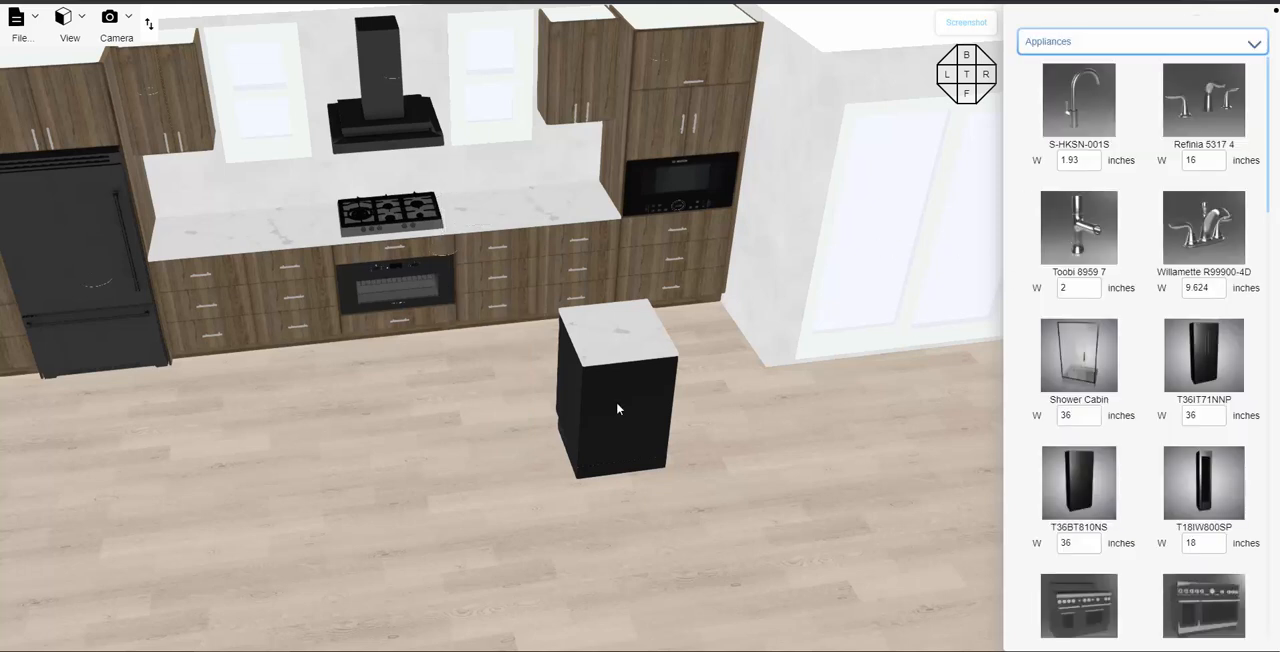
left_click(617, 403)
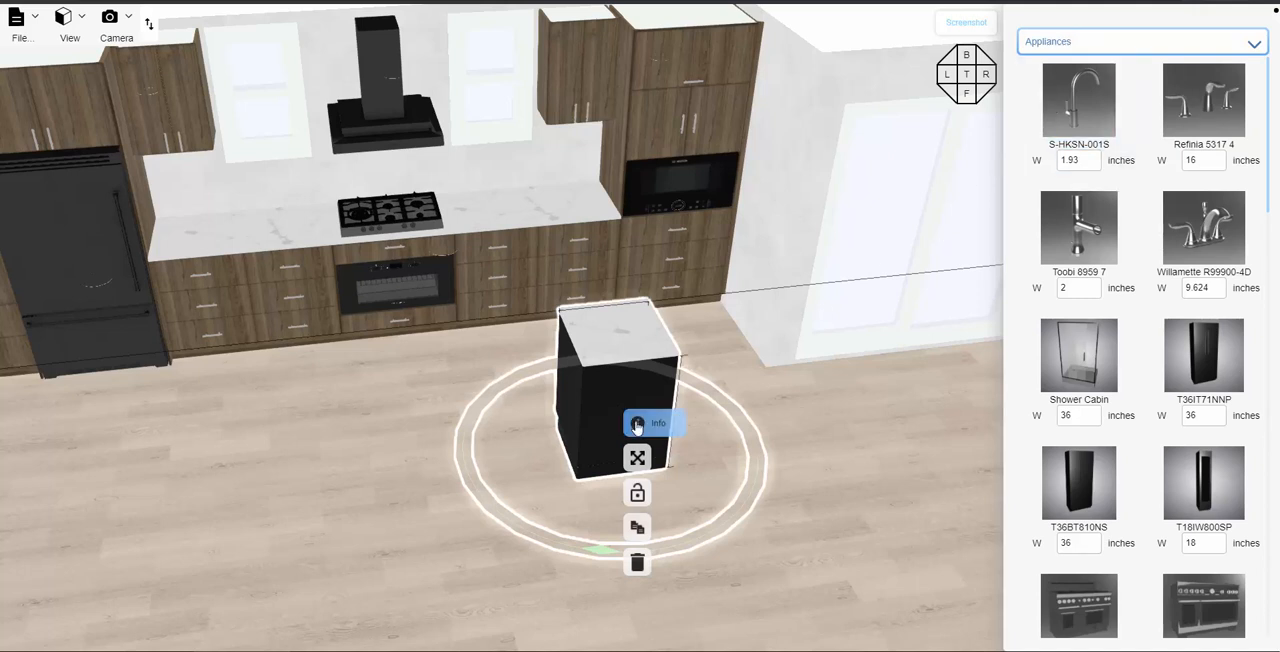
left_click(640, 427)
left_click(783, 426)
scroll(805, 519, "down", 2)
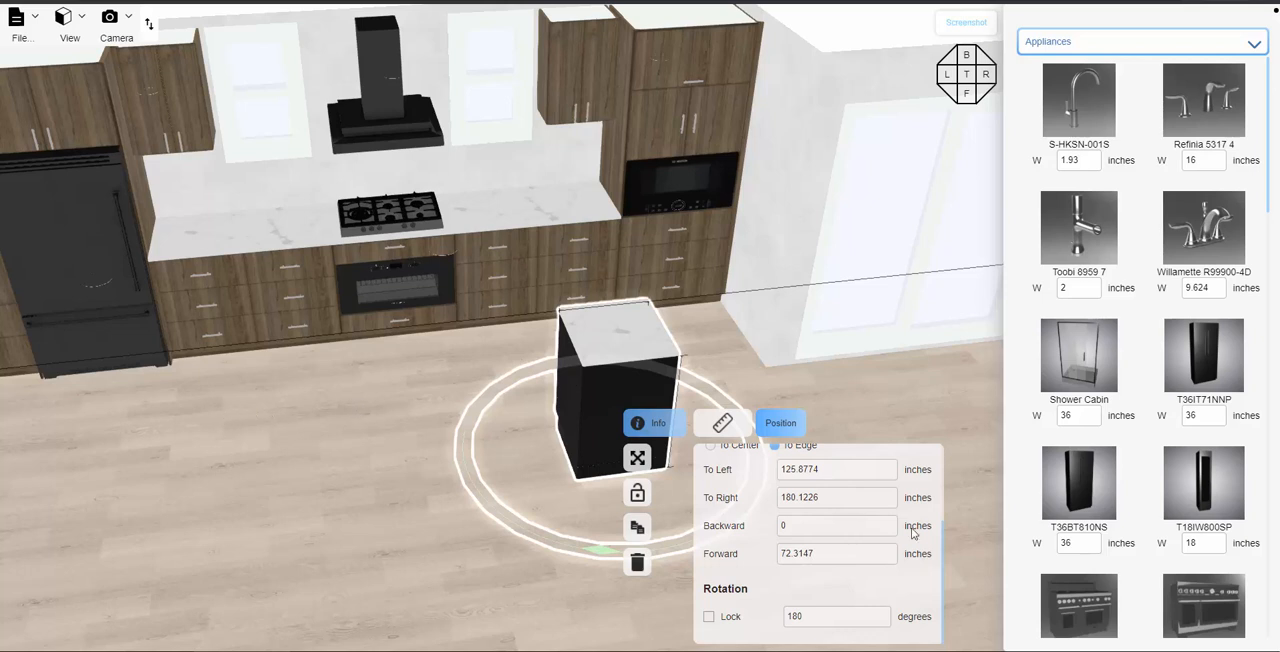
left_click(833, 495)
type("16")
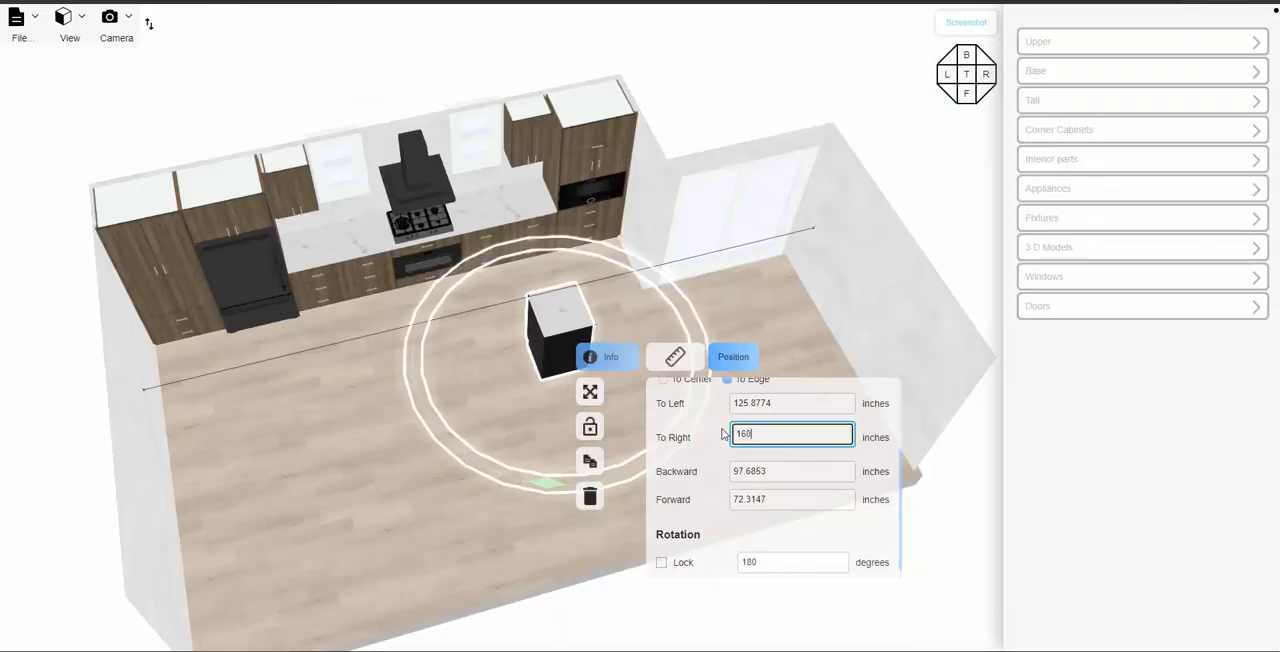
type("0")
key("Return")
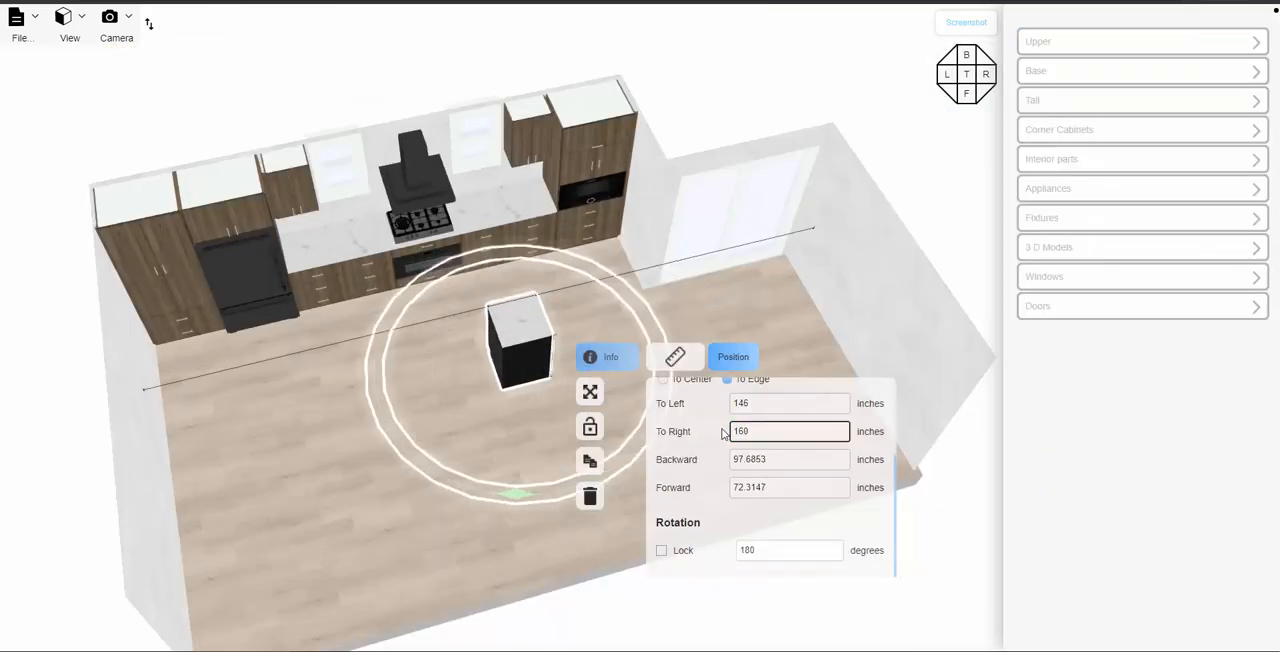
- Set the dishwasher's forward distance to 70 inches and deselect it
left_click(772, 486)
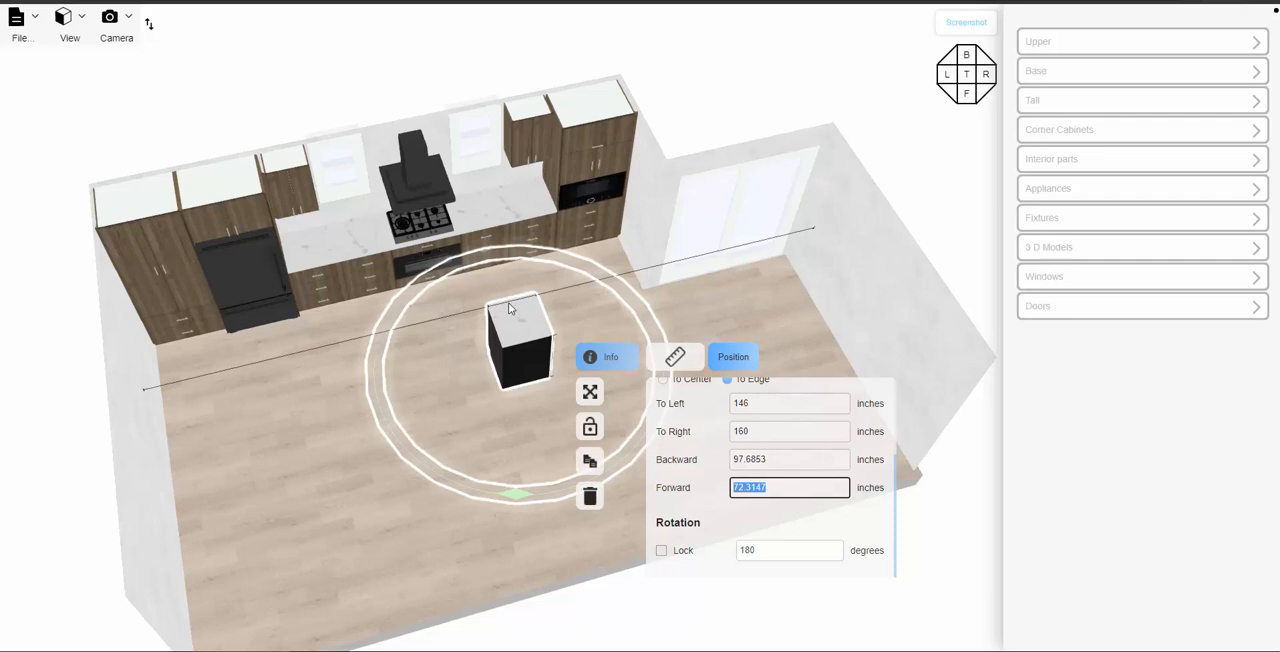
type("70")
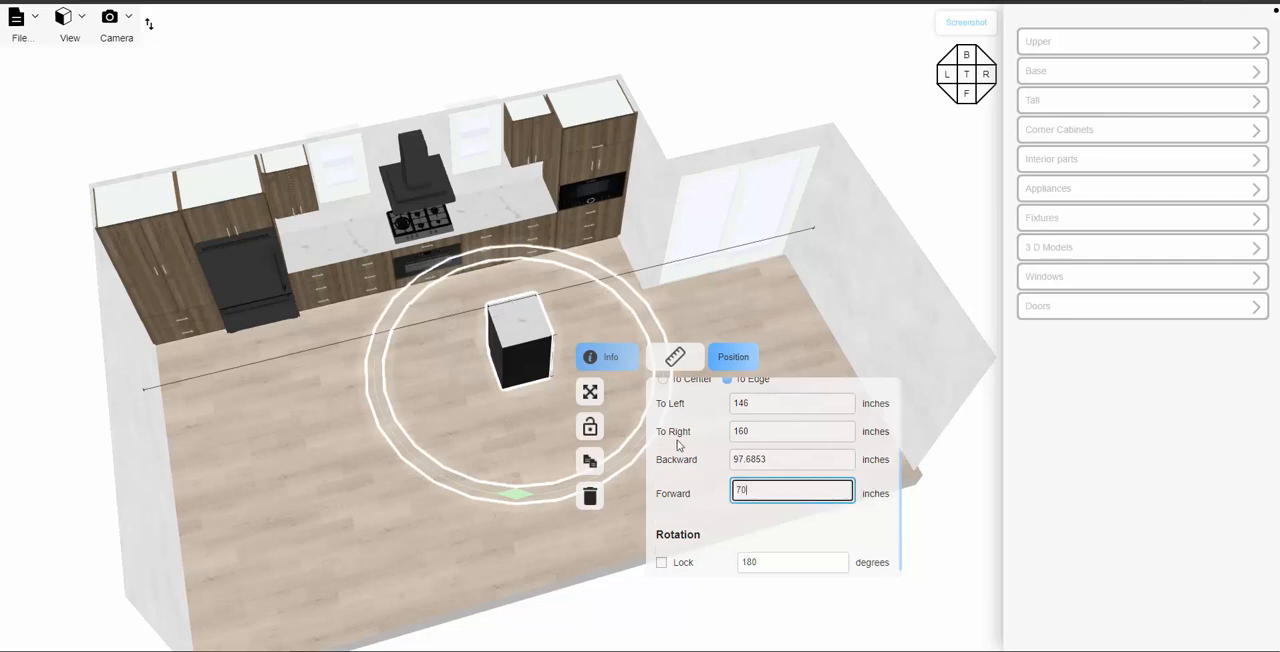
left_click(492, 424)
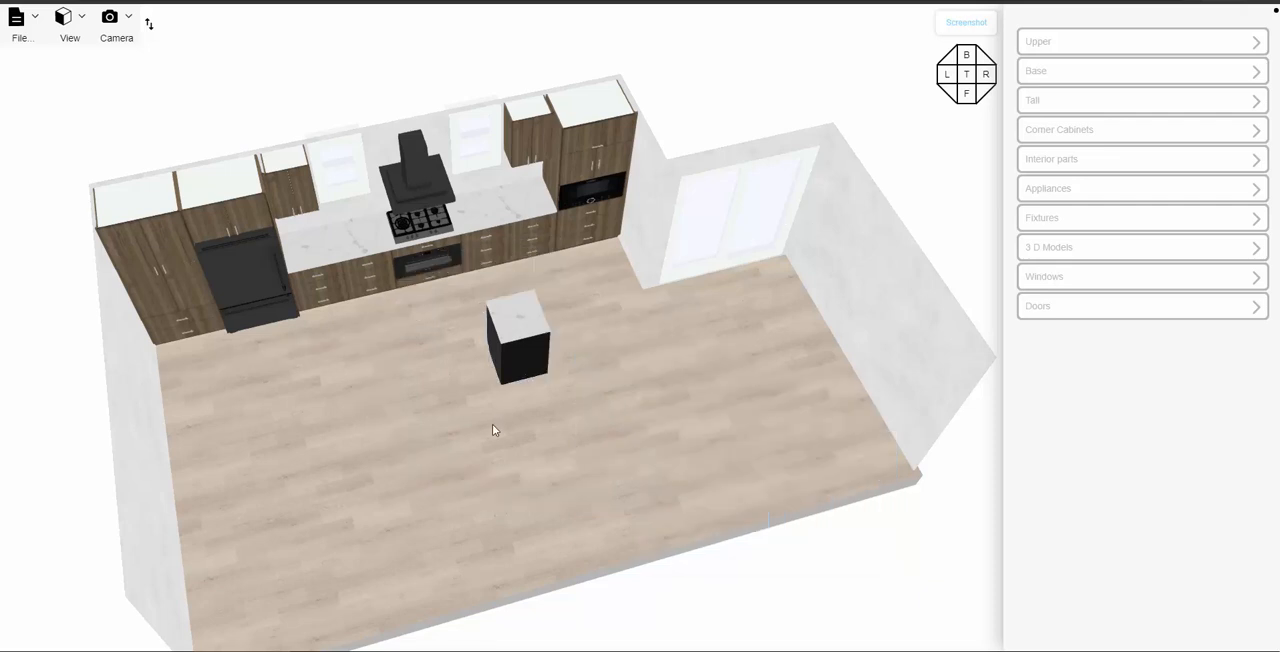
- Clip the 3D view along Z to the range -39% to 100%, hiding the cabinet wall behind the dishwasher
left_click_drag(498, 429, 627, 423)
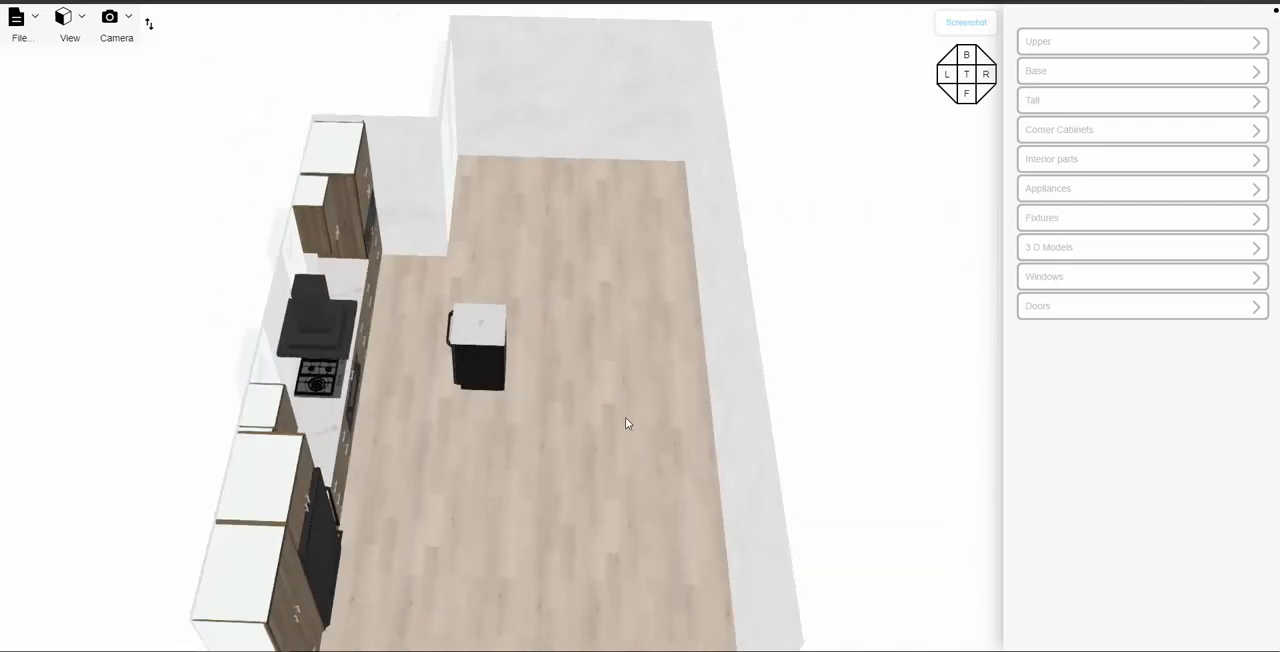
left_click(110, 17)
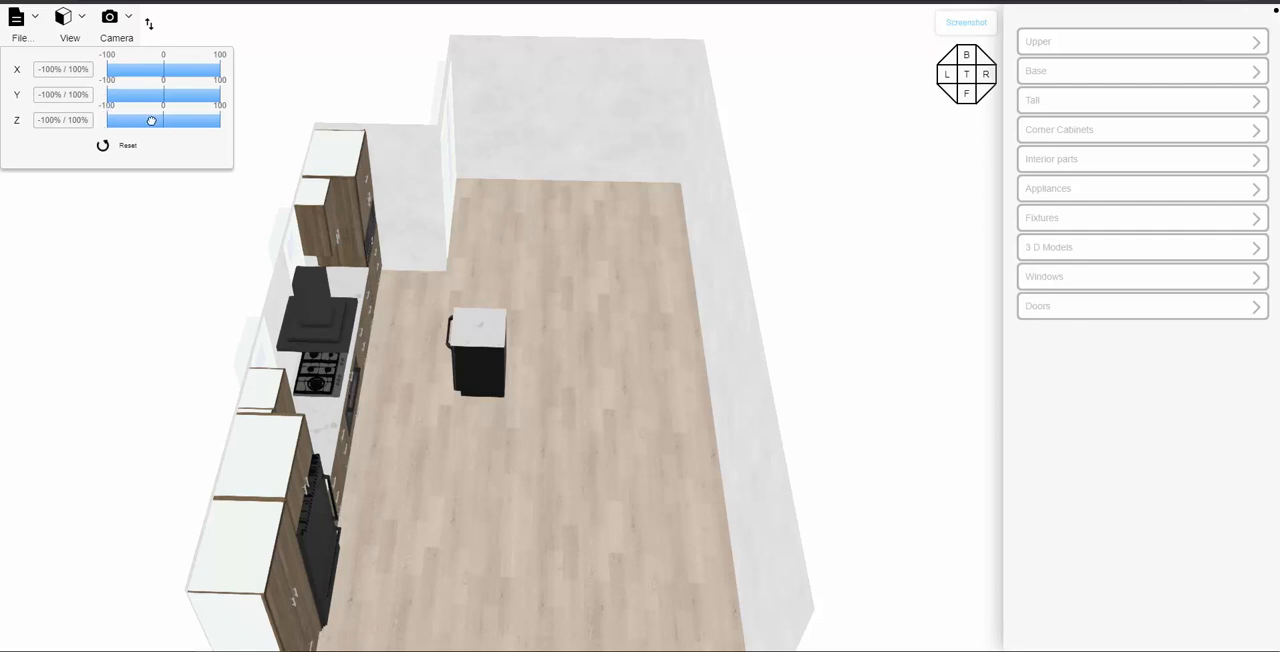
left_click_drag(151, 121, 143, 121)
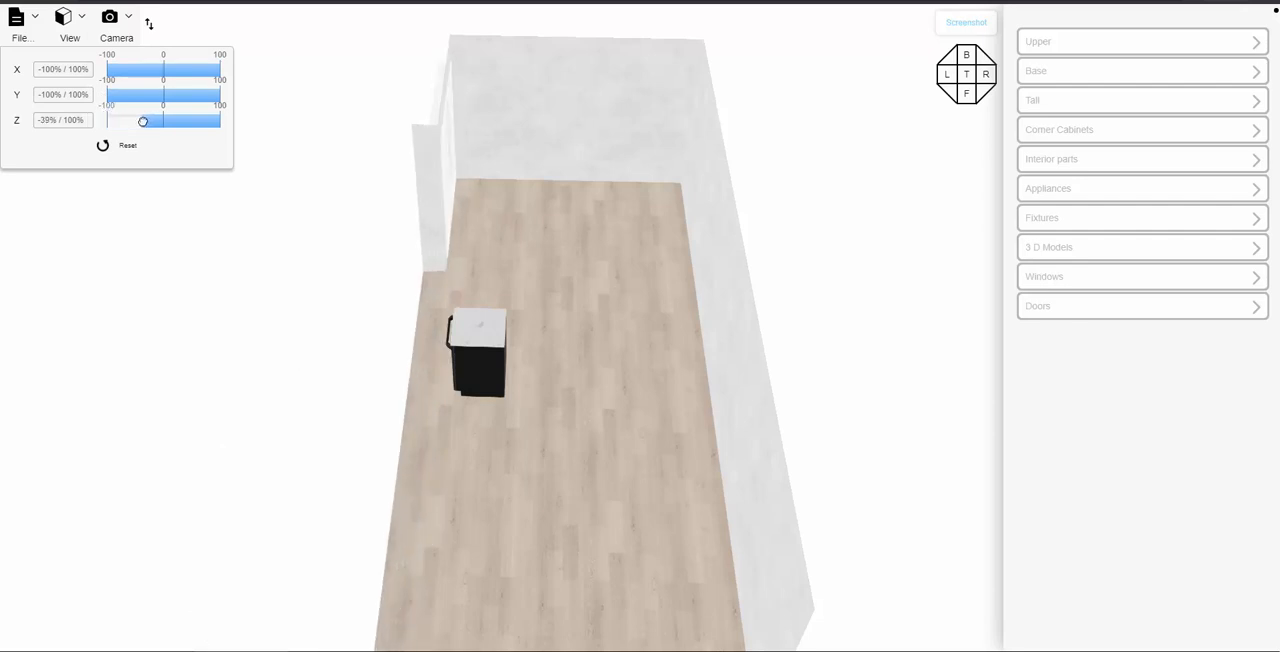
- Place a 36-inch 2 Door With False Front Sink Base against the dishwasher, turned so its doors align with the dishwasher's front
left_click_drag(483, 433, 886, 160)
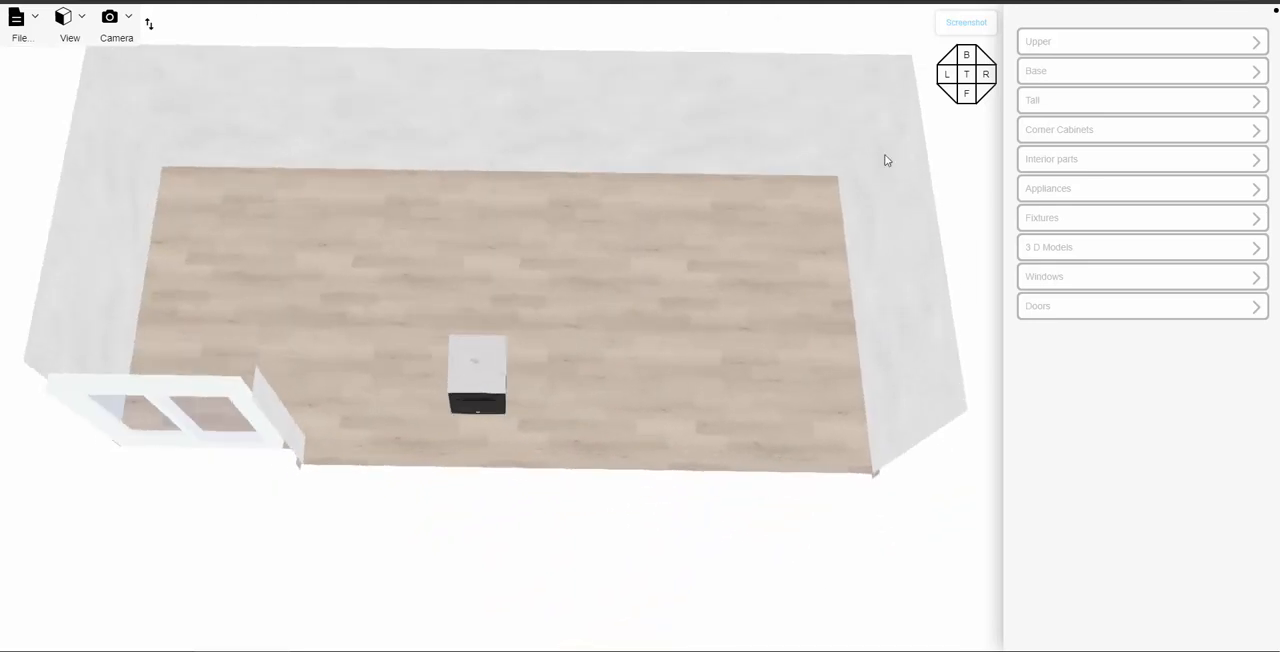
left_click(1130, 76)
scroll(1101, 327, "down", 3)
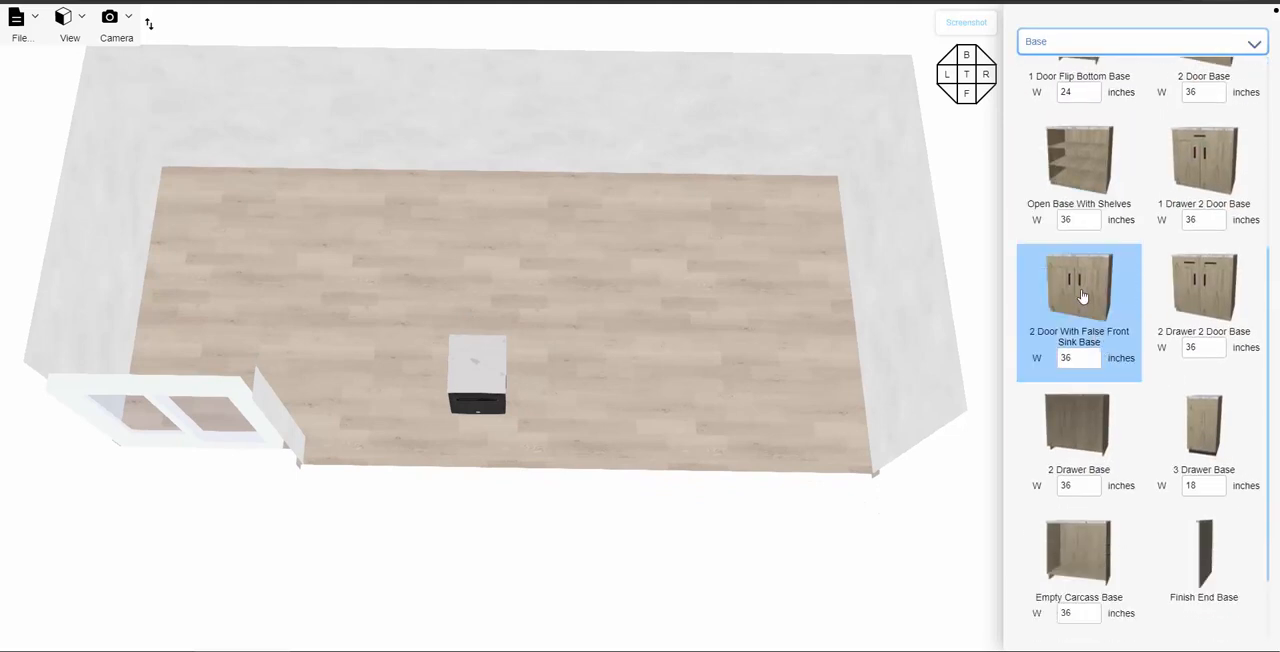
left_click_drag(1082, 297, 538, 452)
left_click_drag(565, 260, 721, 272)
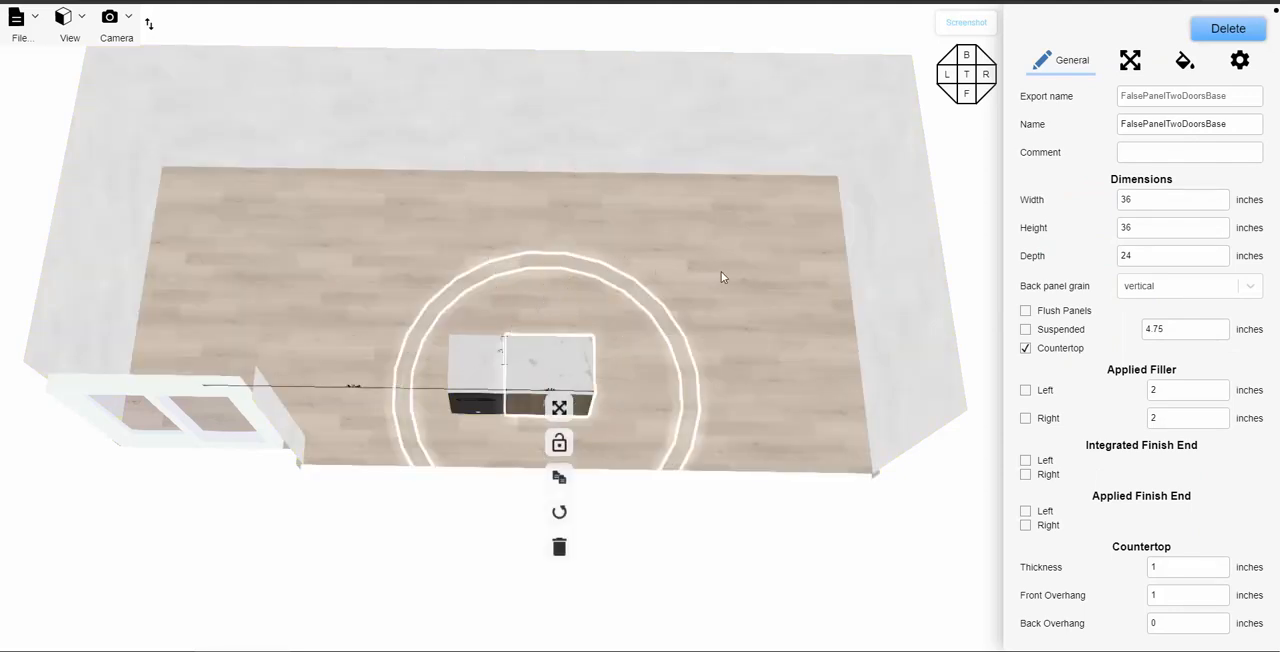
left_click(550, 376)
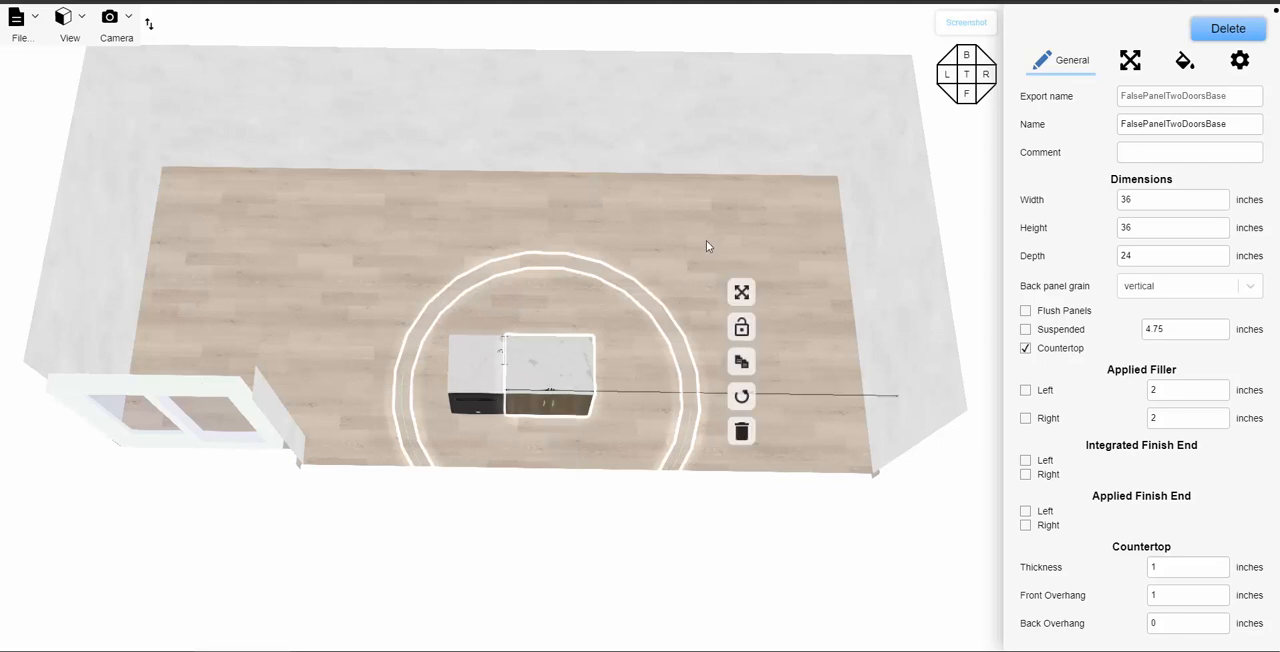
left_click(706, 246)
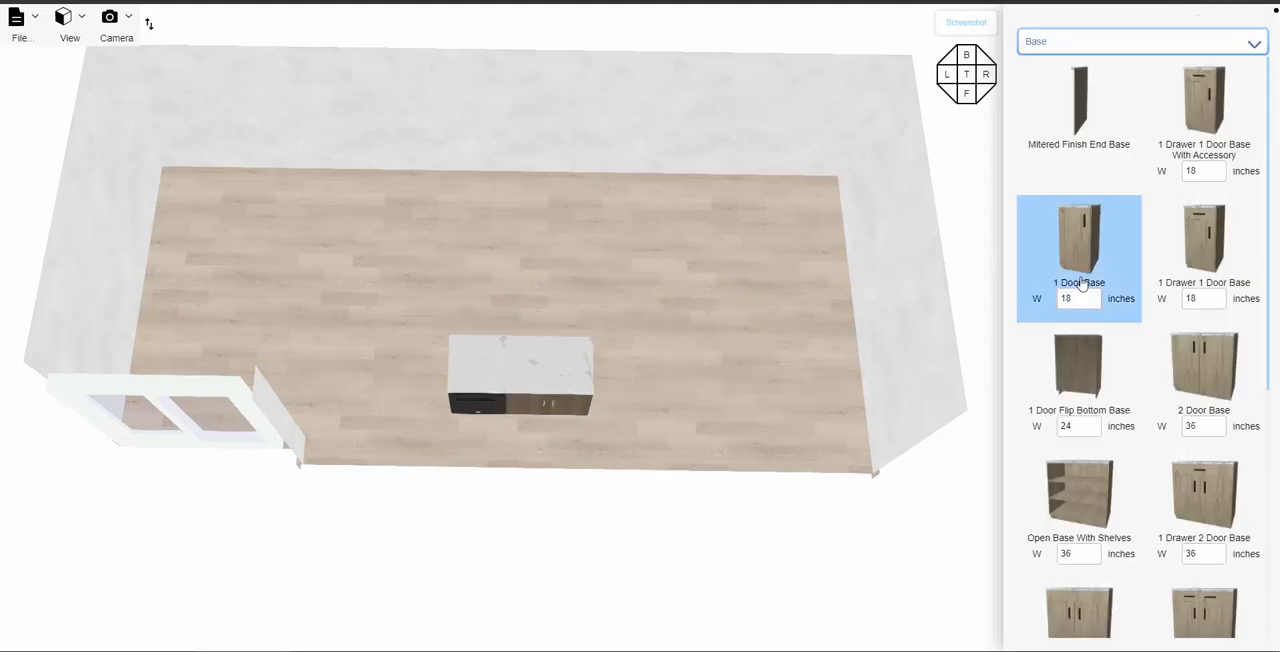
- Add a 36-inch 2 Drawer 2 Door Base at the free end of the sink base, turned so its fronts face the same way
scroll(1162, 364, "down", 3)
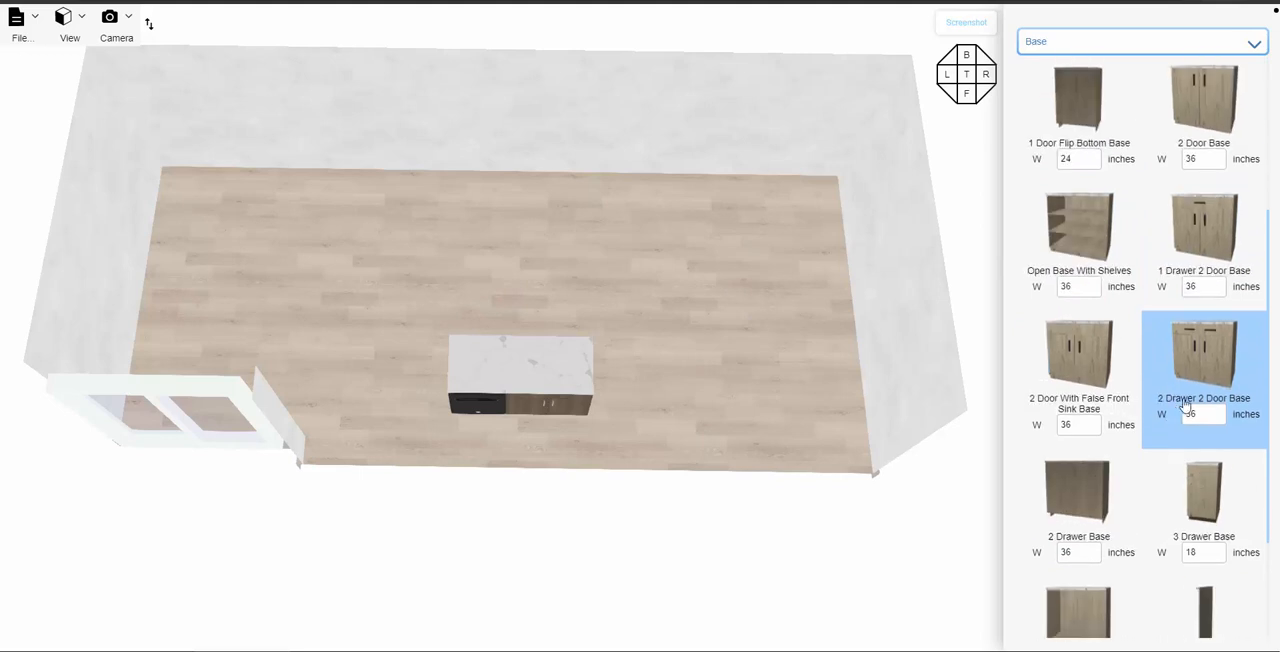
left_click_drag(1187, 356, 640, 372)
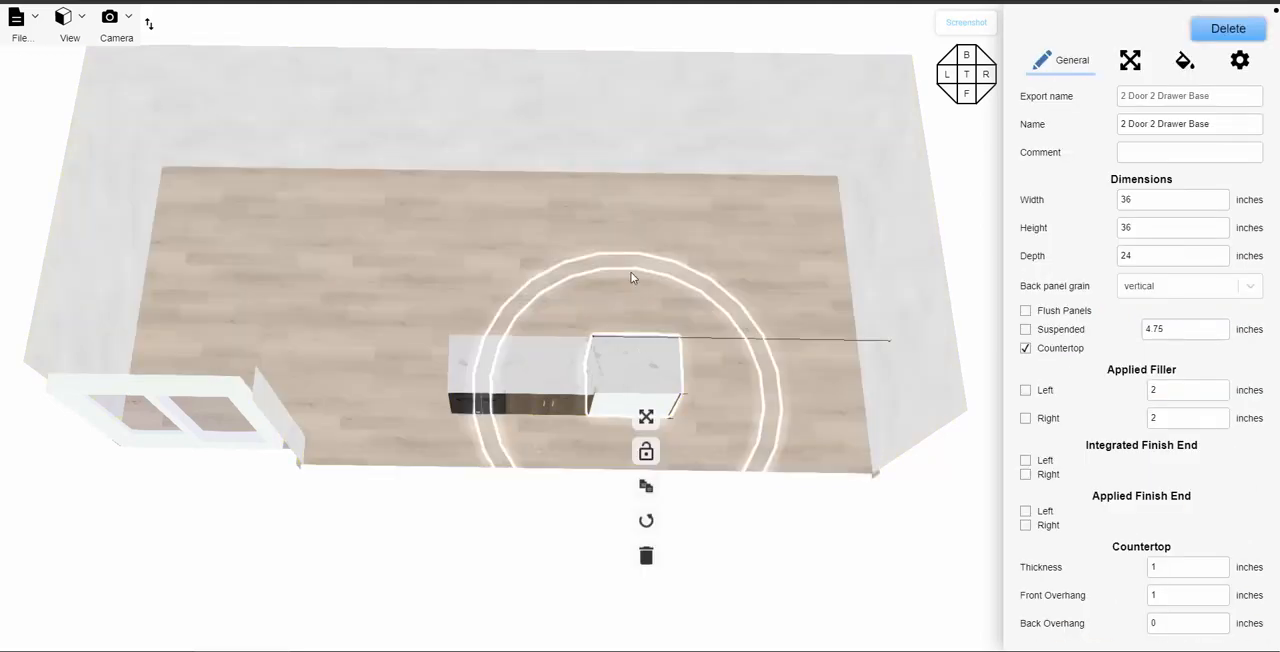
left_click_drag(721, 263, 783, 268)
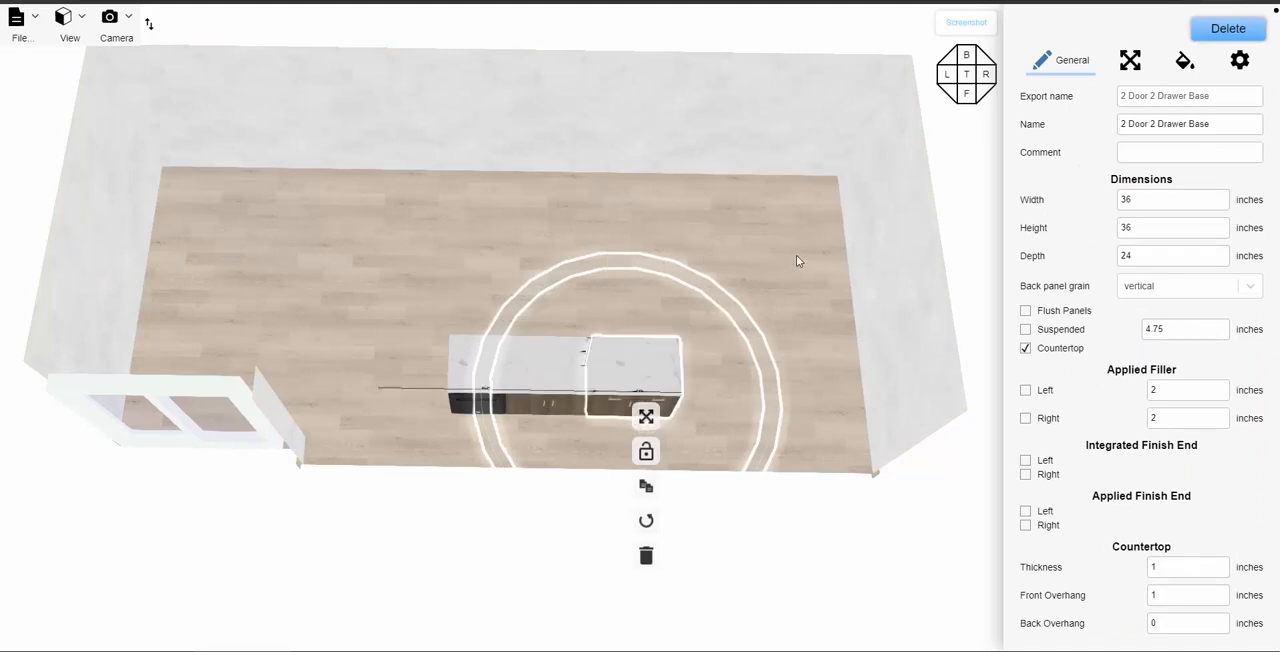
left_click(641, 316)
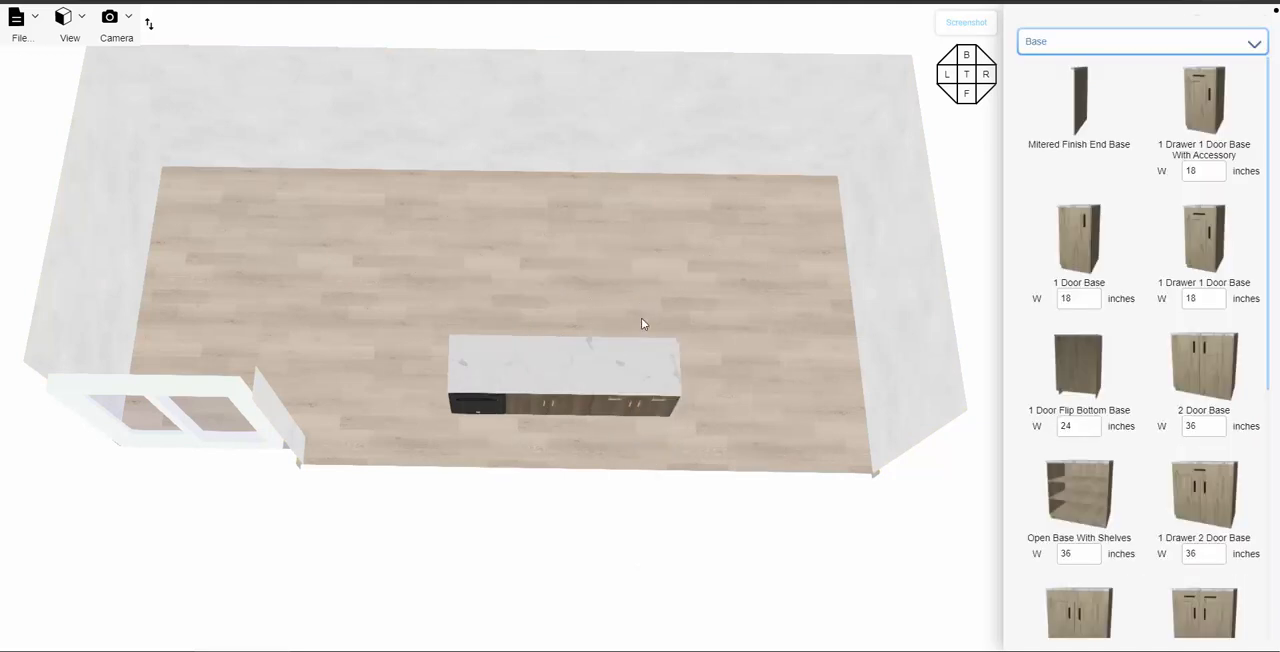
- Place the 33-inch Octave 3842 double sink in the island countertop above the false-front sink base
left_click_drag(643, 320, 610, 470)
left_click(1050, 43)
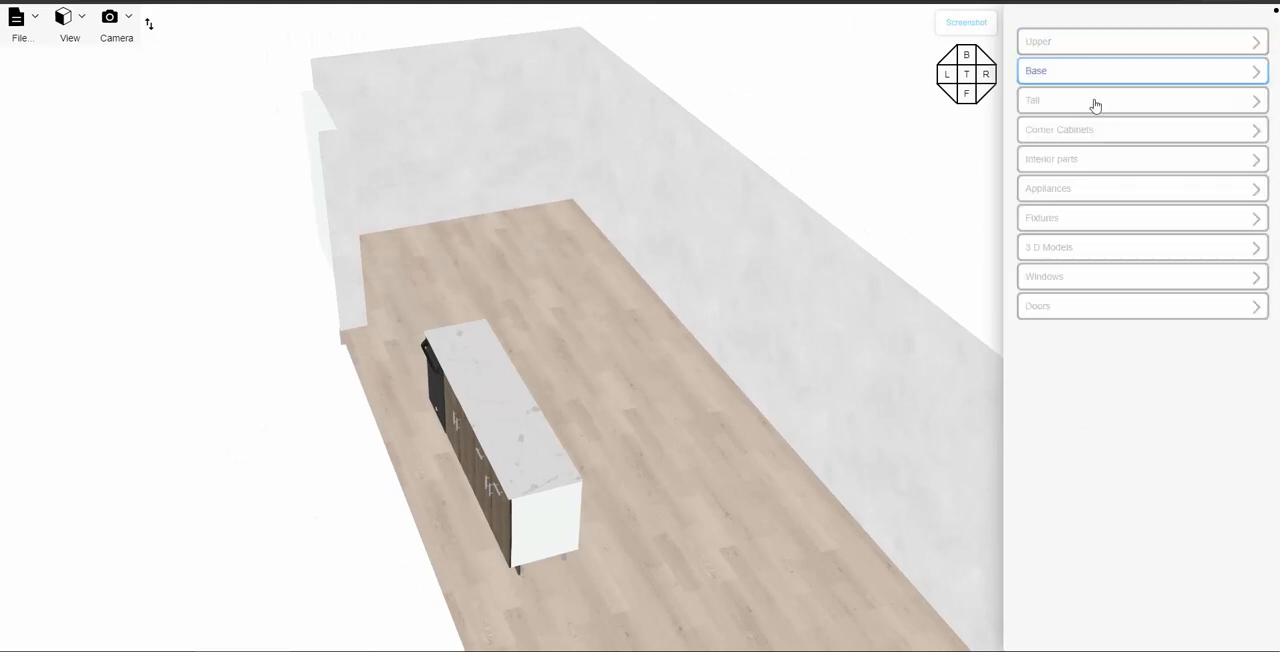
left_click(1072, 195)
scroll(1093, 288, "down", 10)
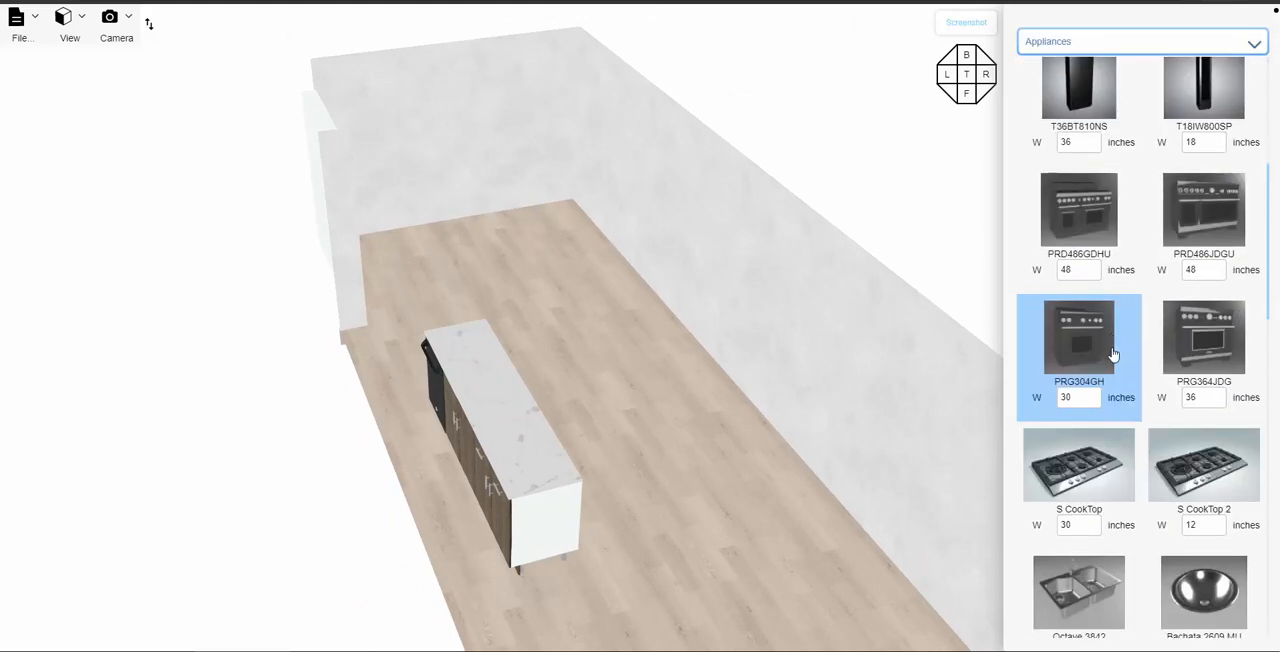
left_click(1074, 194)
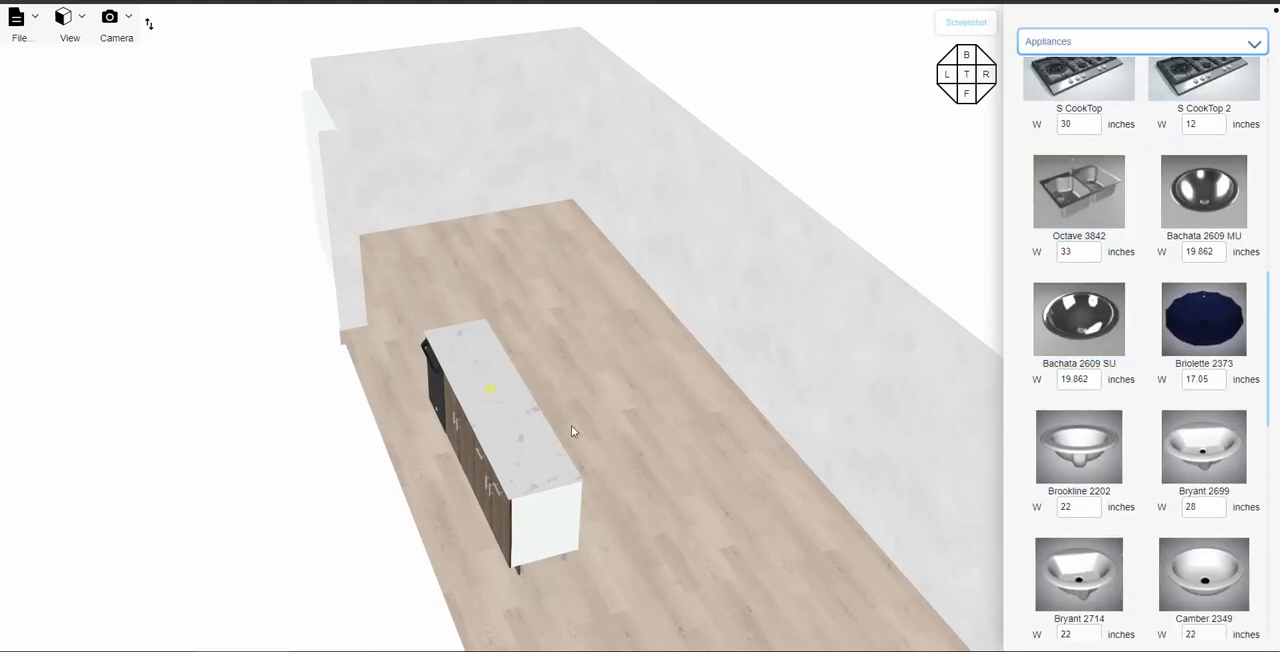
left_click(490, 392)
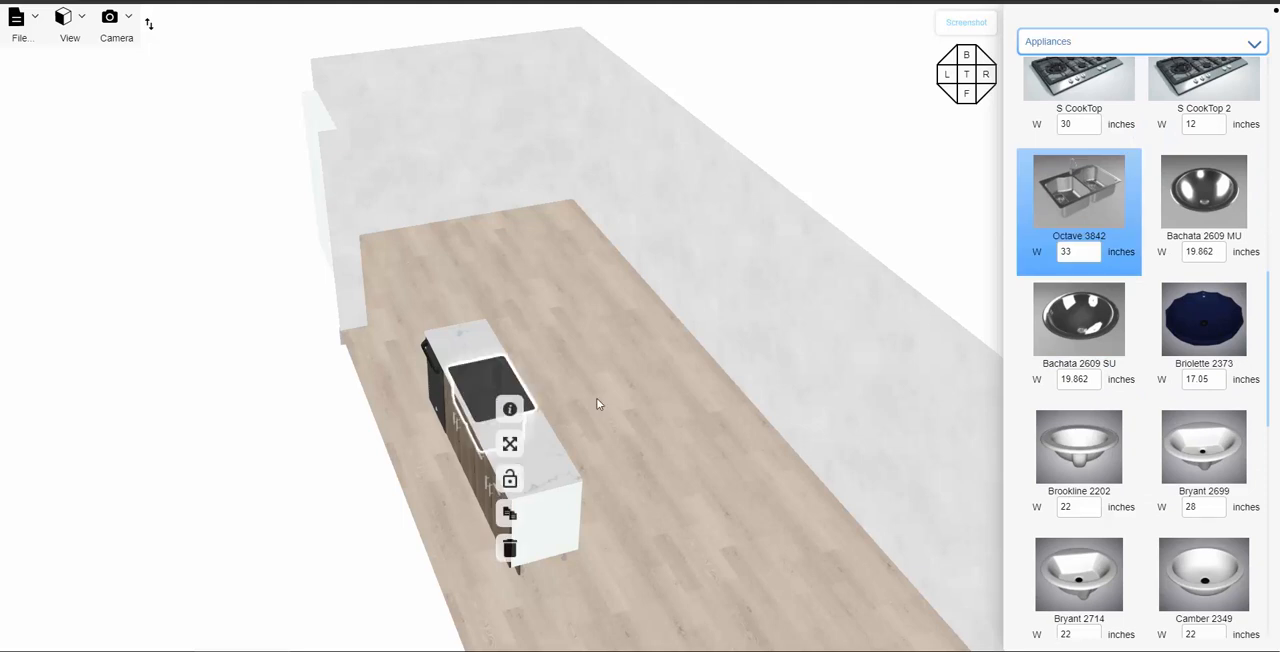
- Place the S-HKSN-001S faucet on the rear edge of the island sink
scroll(602, 406, "up", 6)
left_click_drag(602, 406, 713, 454)
scroll(1163, 385, "down", 3)
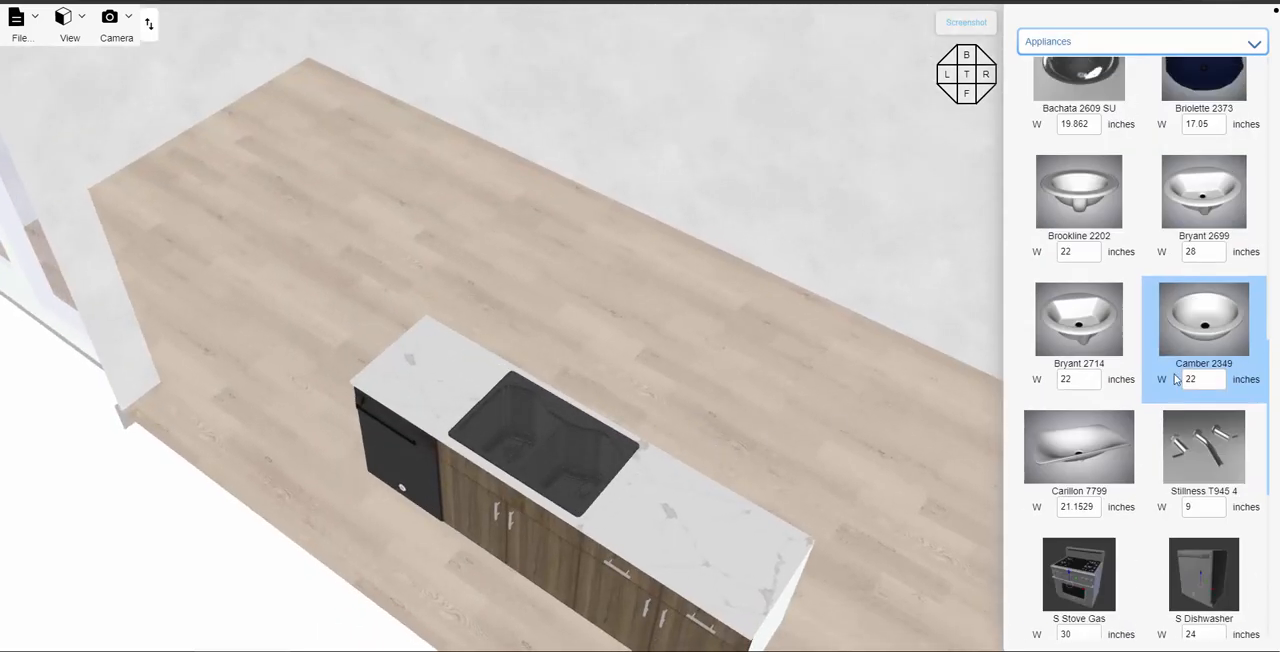
scroll(1163, 385, "up", 15)
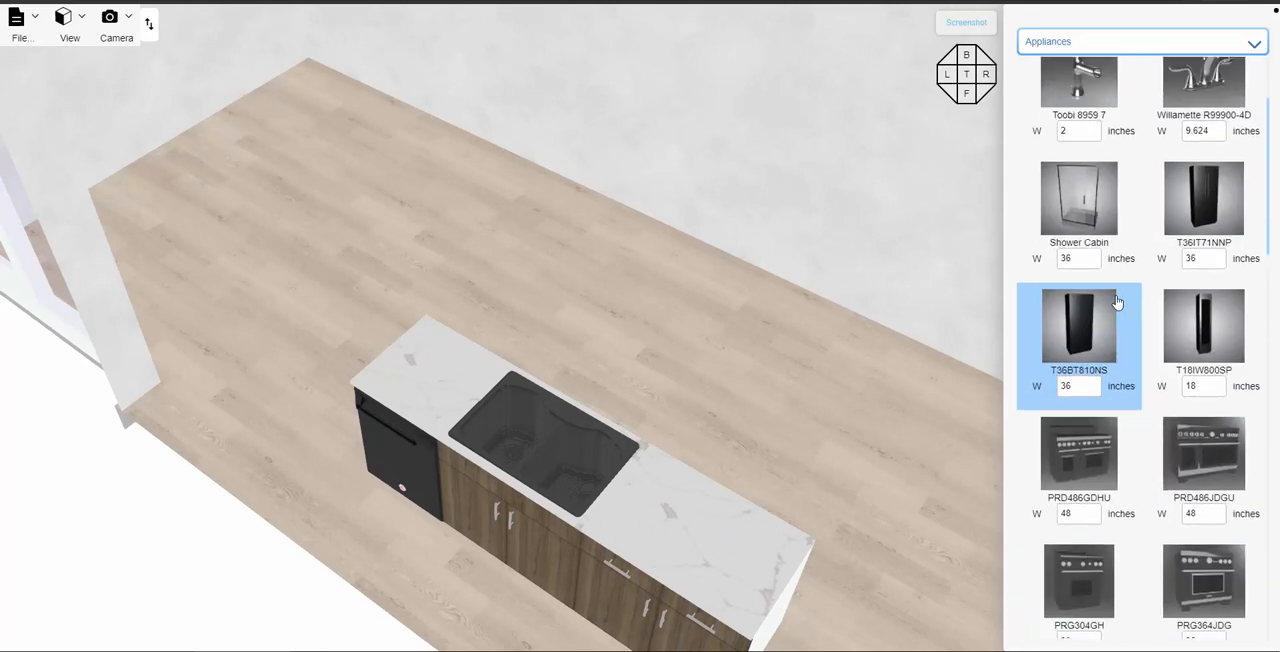
left_click(1070, 121)
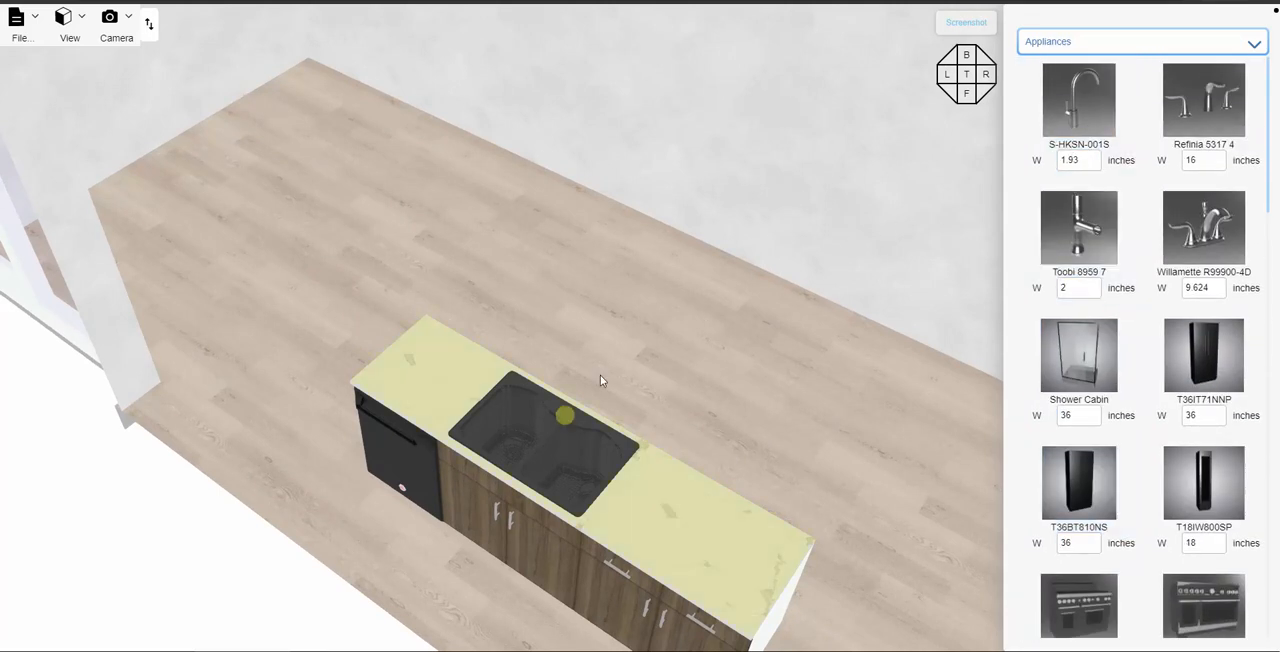
left_click(565, 416)
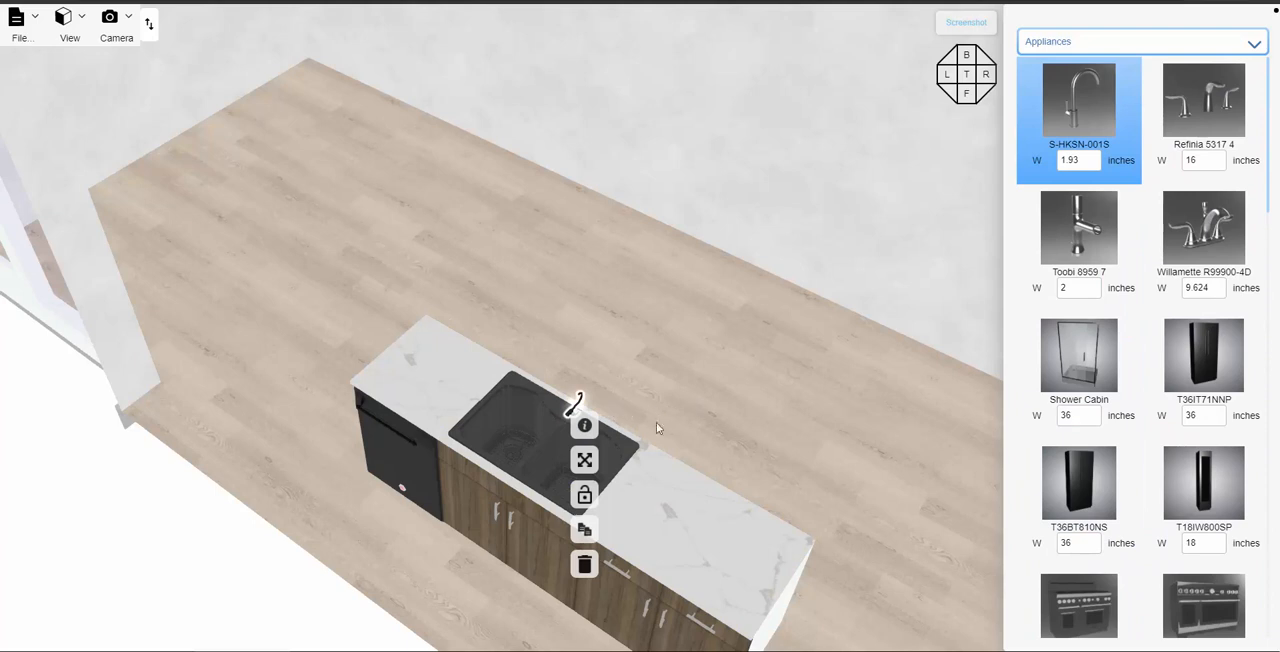
- Scale the faucet up proportionally to about 10.4 inches high
left_click(605, 430)
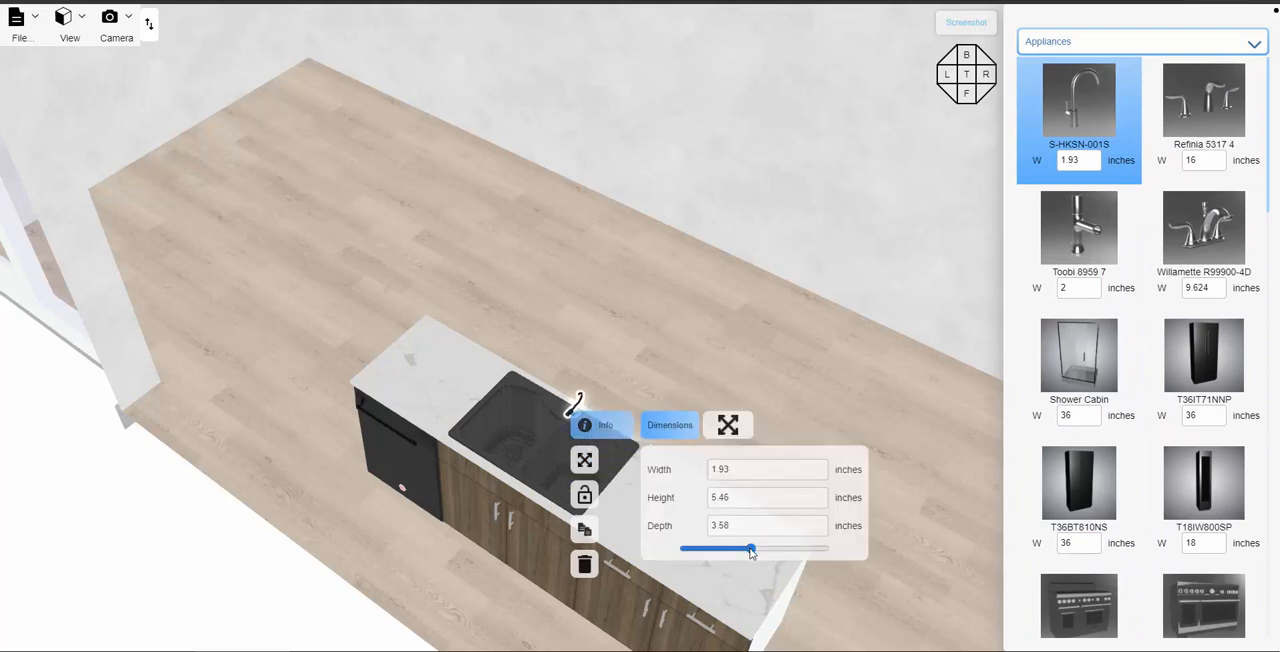
left_click_drag(750, 548, 821, 556)
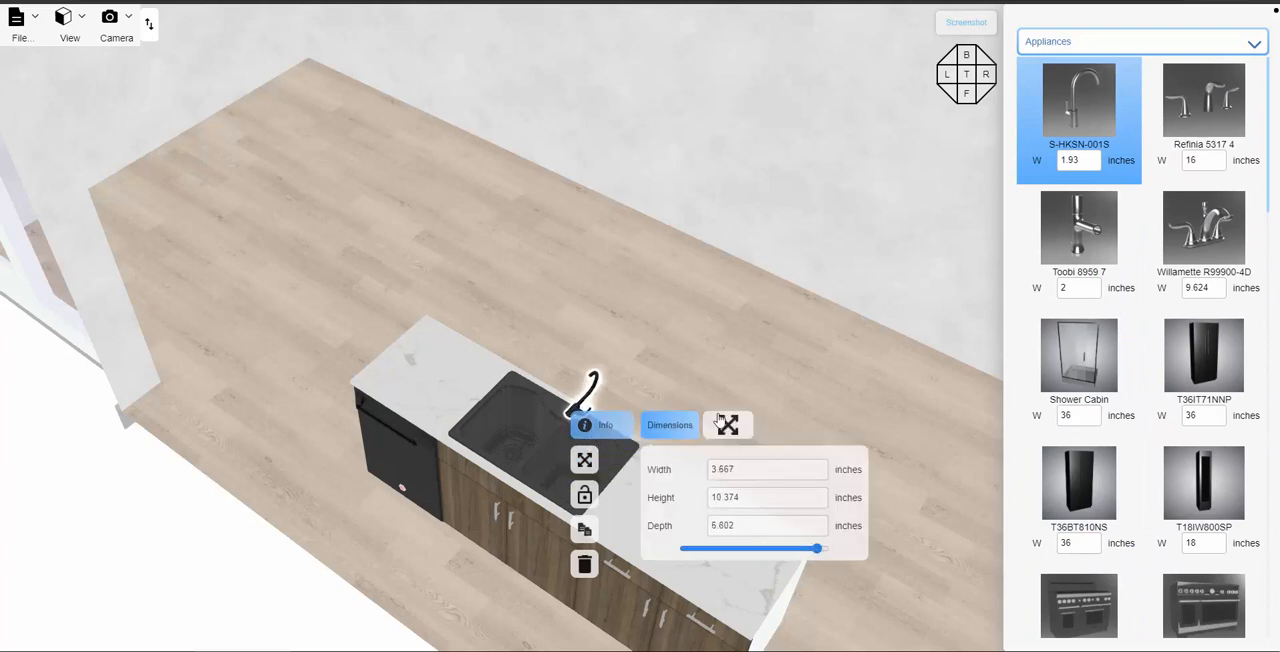
left_click(697, 374)
- Inspect the faucet's orientation at the sink and delete the faucet
left_click_drag(697, 374, 605, 308)
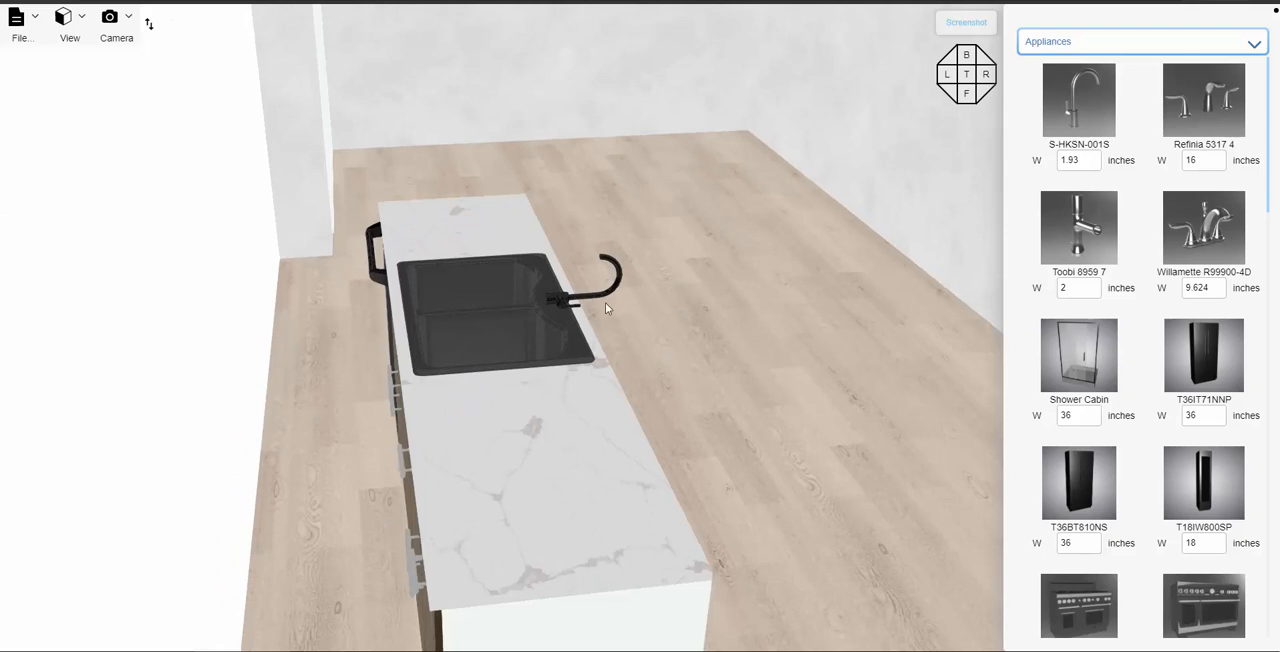
left_click(555, 305)
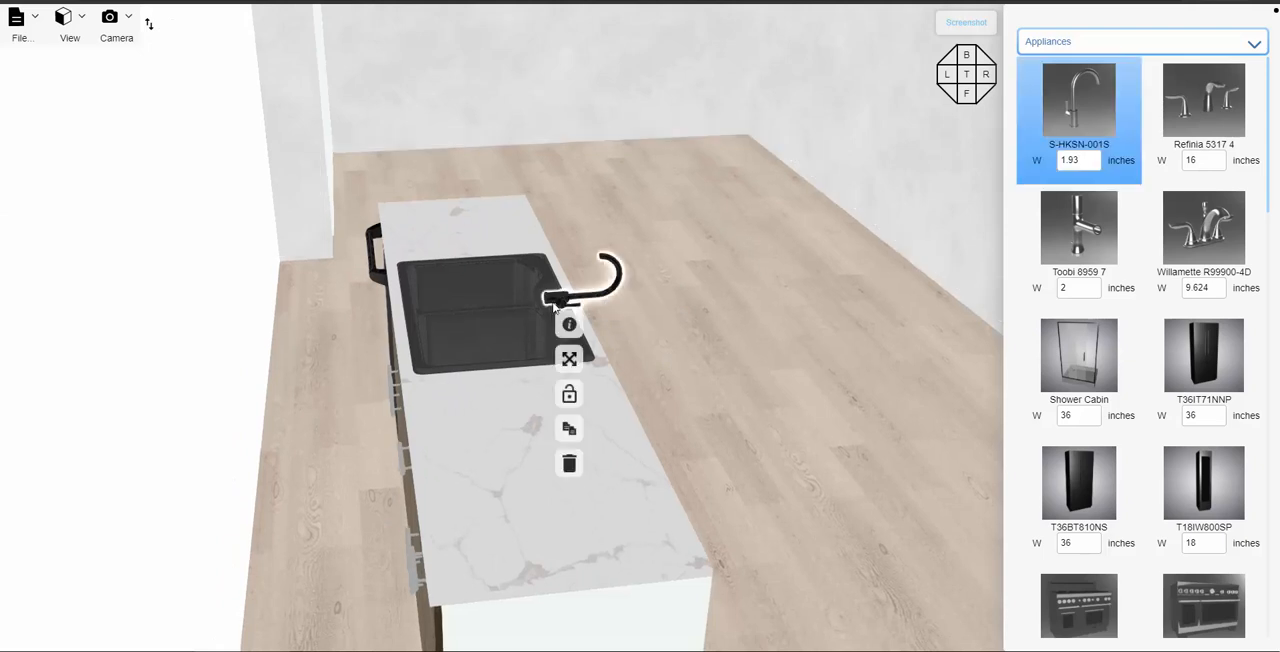
left_click(569, 463)
left_click(705, 67)
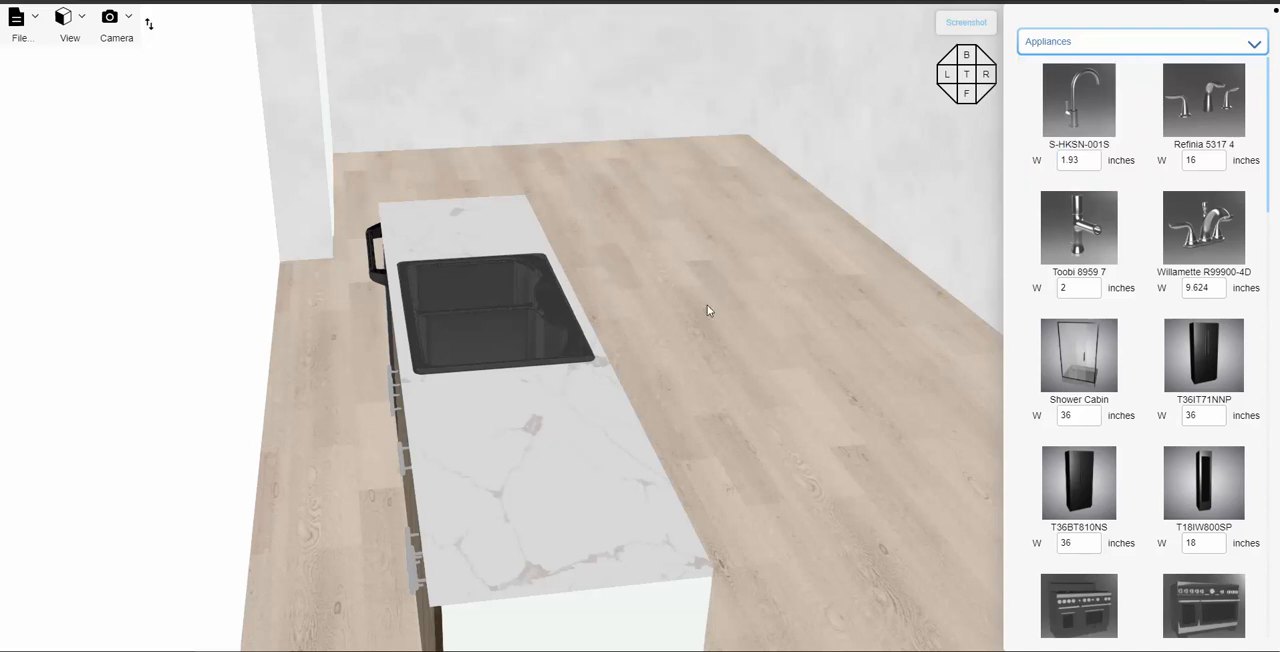
- Place a new S-HKSN-001S faucet upright at the middle of the sink's rear edge
left_click_drag(751, 354, 995, 125)
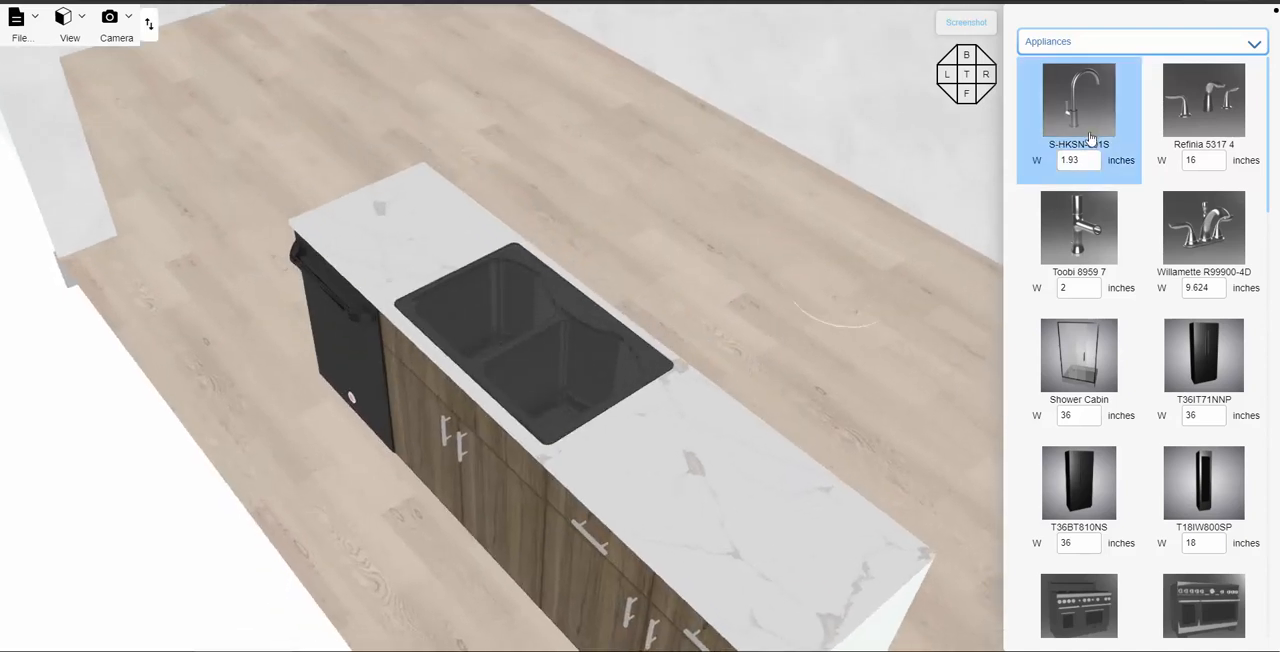
mouse_move(1072, 110)
left_mouse_down()
mouse_move(728, 269)
mouse_move(575, 300)
left_mouse_up()
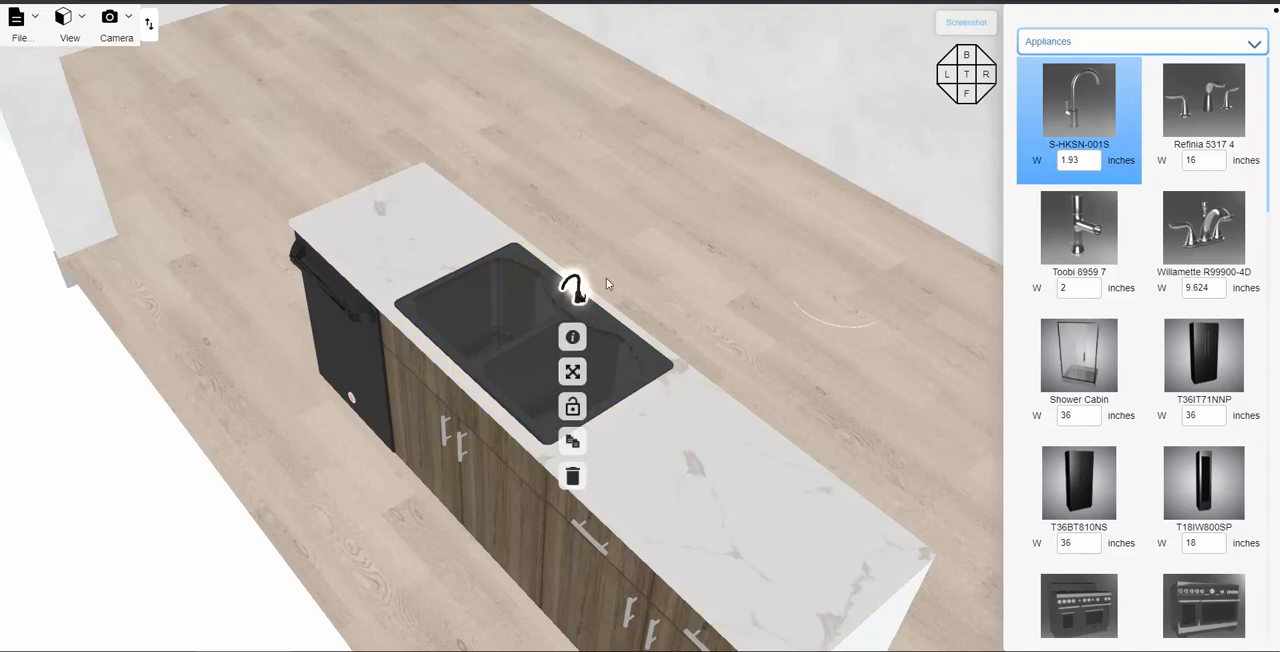
- Scale the new faucet up proportionally to about 10.6 inches high
left_click(572, 337)
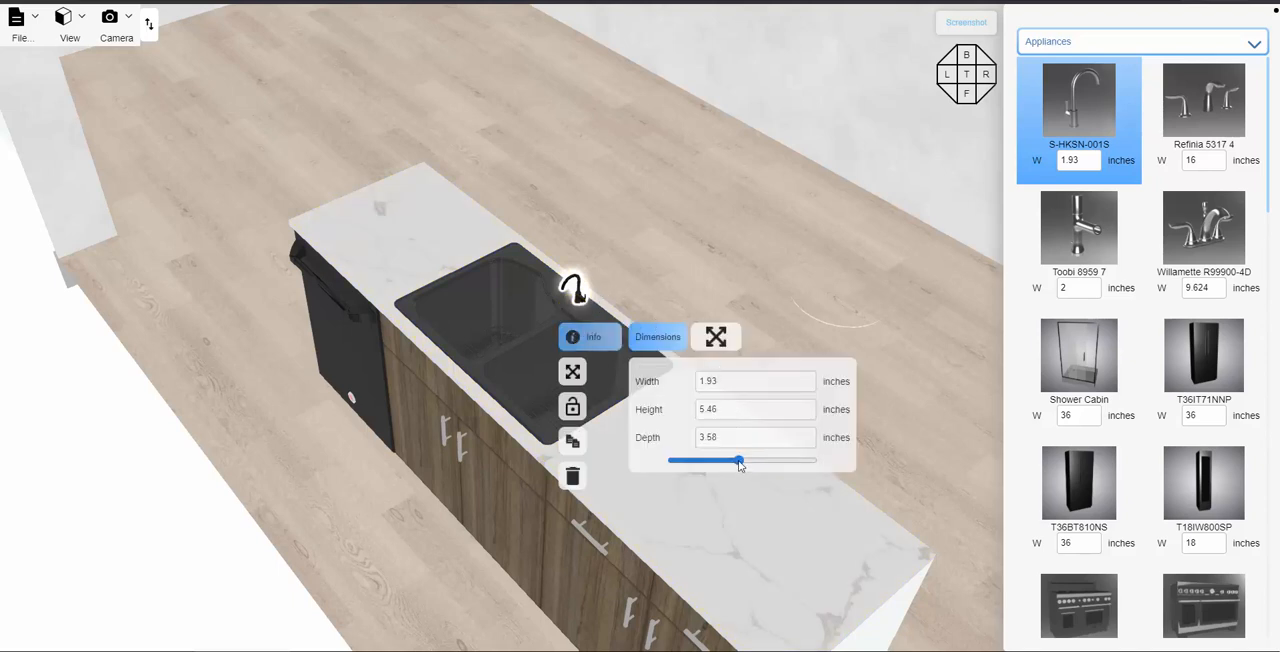
left_click_drag(738, 462, 809, 460)
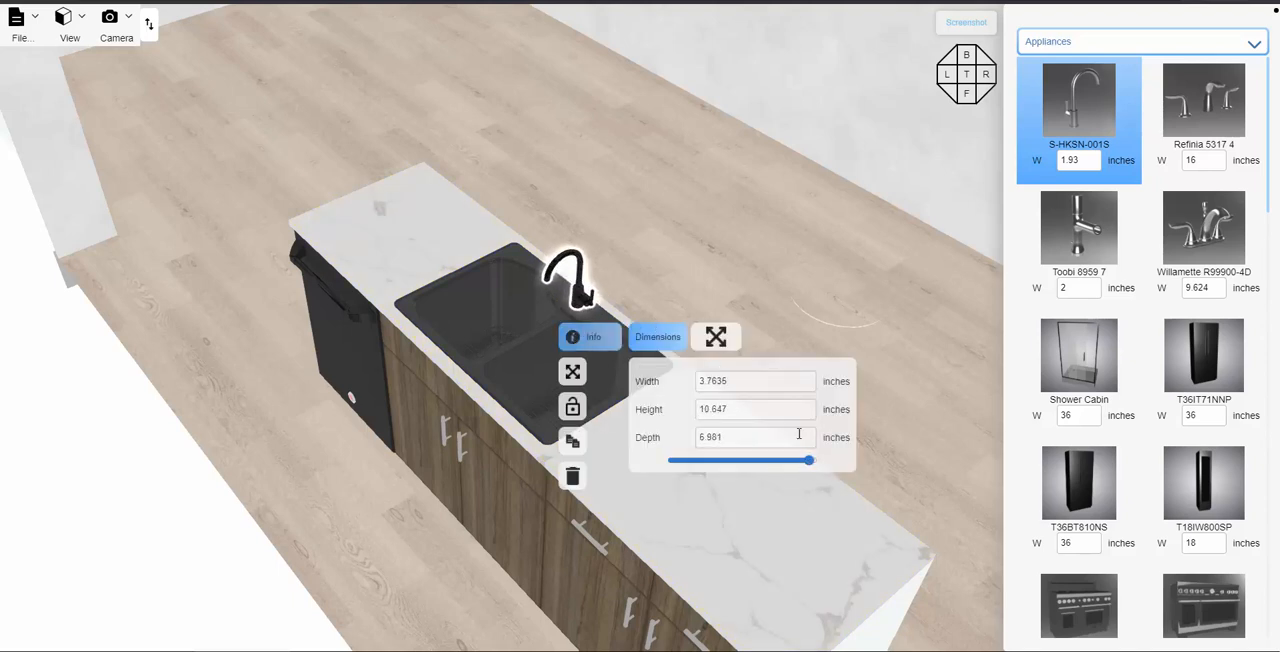
left_click(731, 236)
- Place a Mitered Finish End Base panel against the exposed end of the island's drawer base
left_click_drag(731, 236, 704, 364)
left_click_drag(717, 460, 708, 458)
scroll(707, 459, "down", 3)
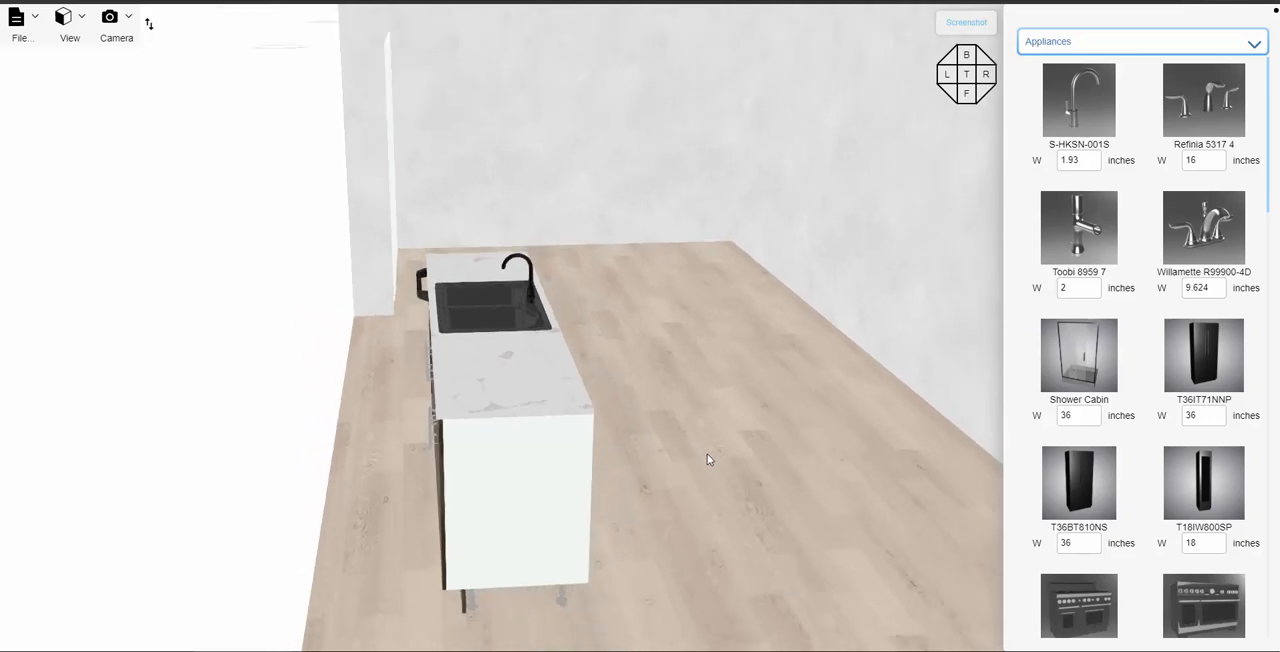
left_click(1064, 44)
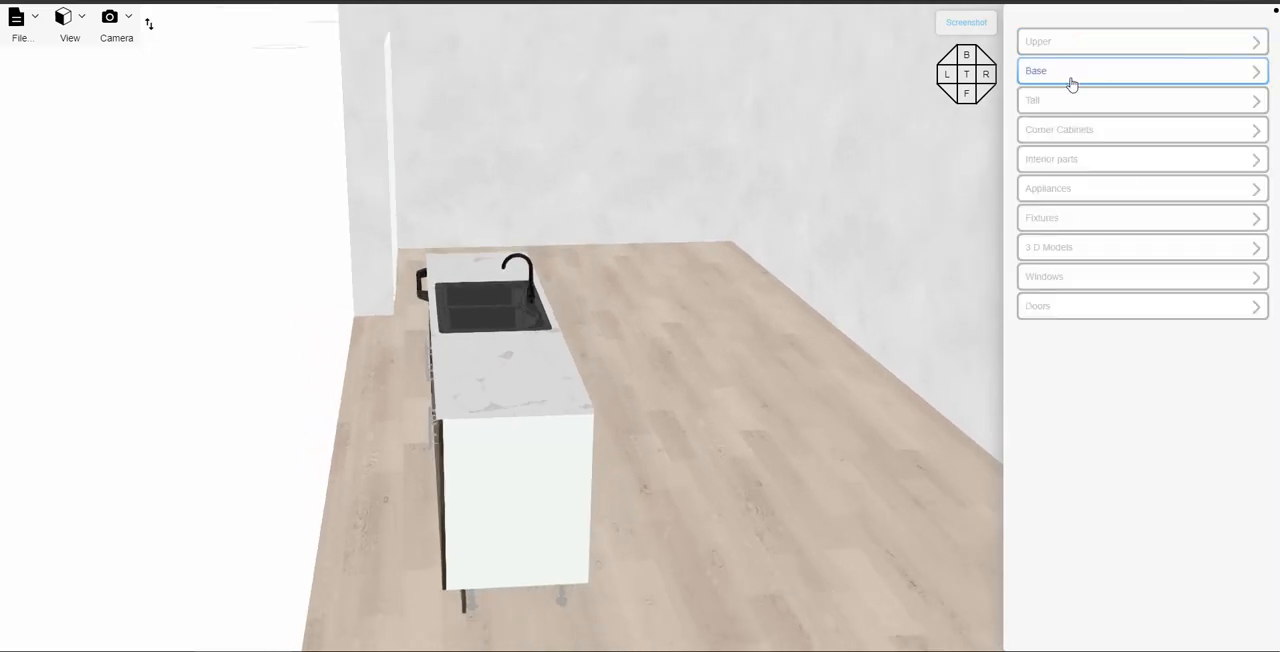
left_click(1080, 75)
scroll(1093, 225, "down", 1)
scroll(1080, 180, "up", 1)
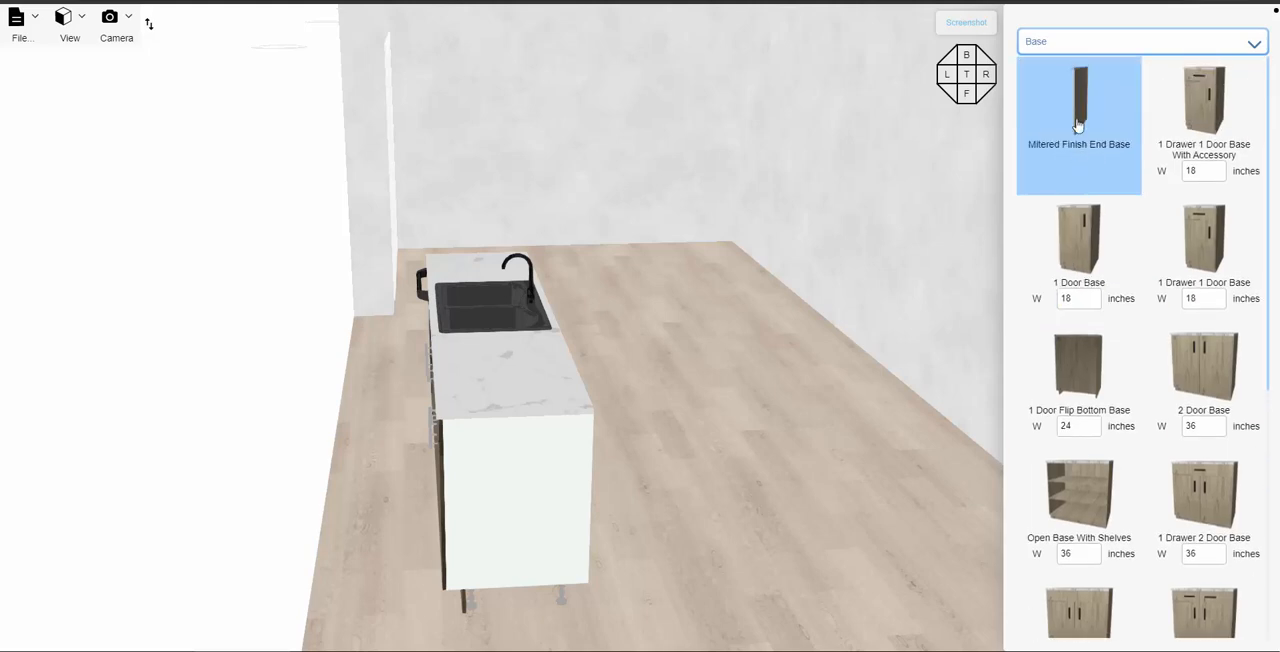
left_click_drag(1076, 112, 562, 578)
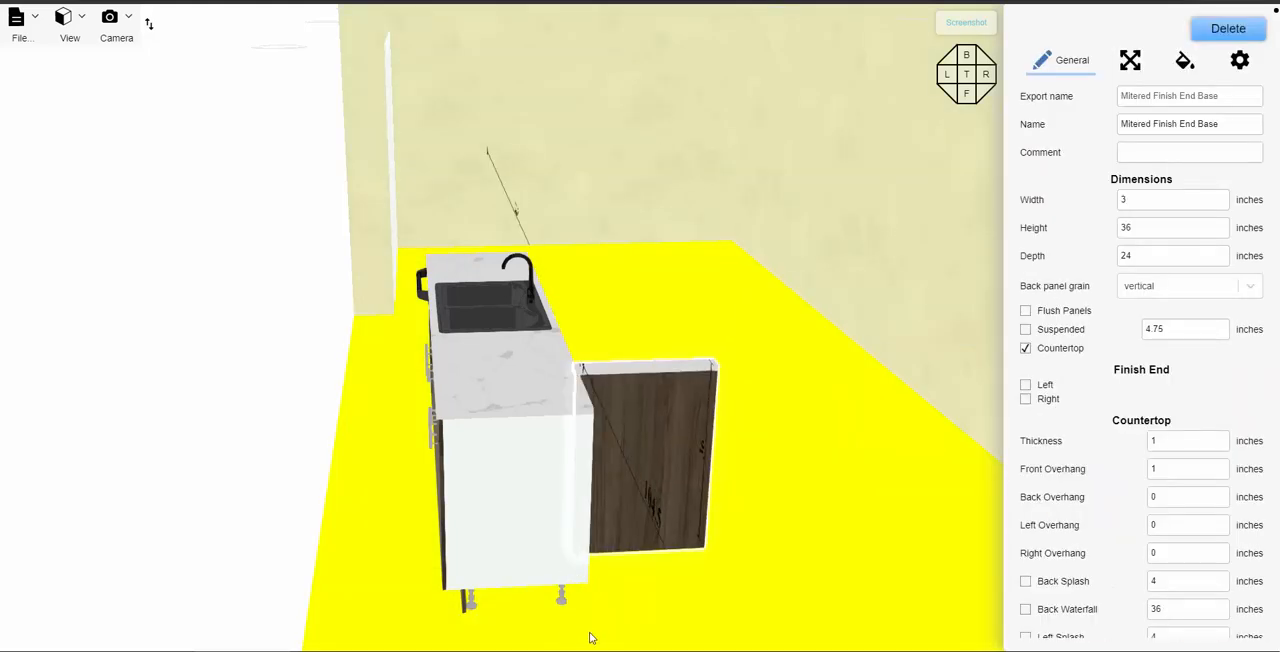
left_click_drag(590, 638, 519, 614)
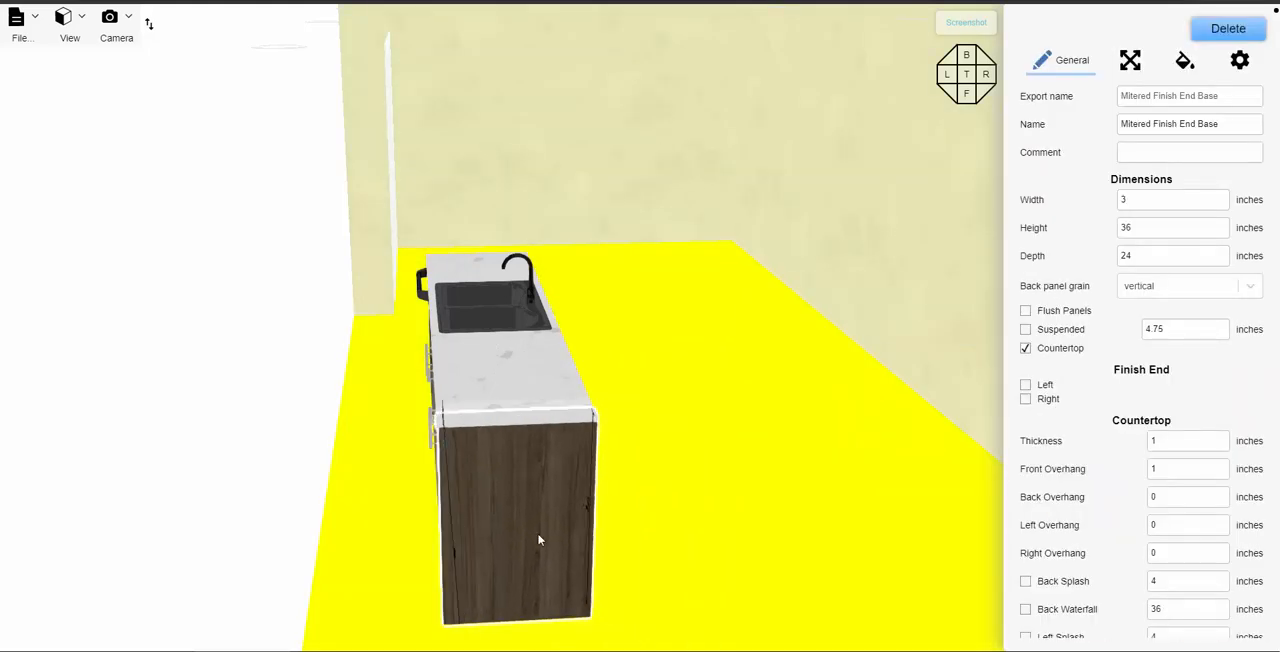
left_click_drag(538, 540, 540, 530)
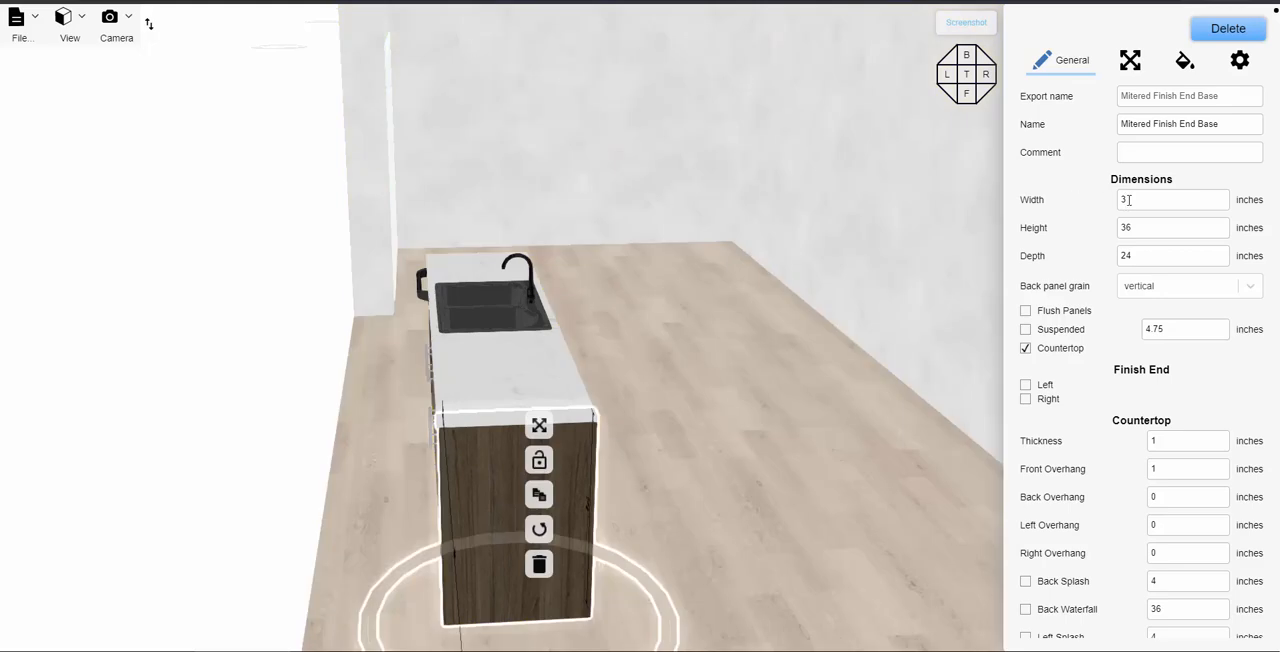
- Set the end panel's depth to 36 inches and realign its front edge with the island's cabinet fronts
left_click(1145, 257)
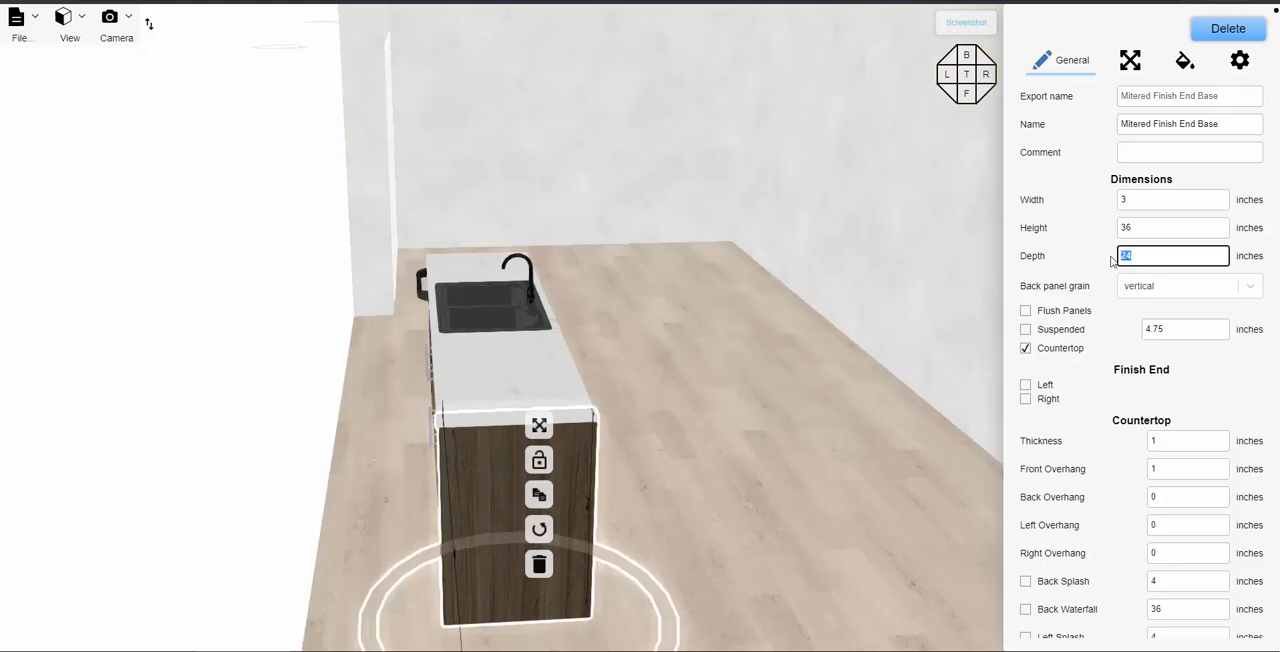
type("36")
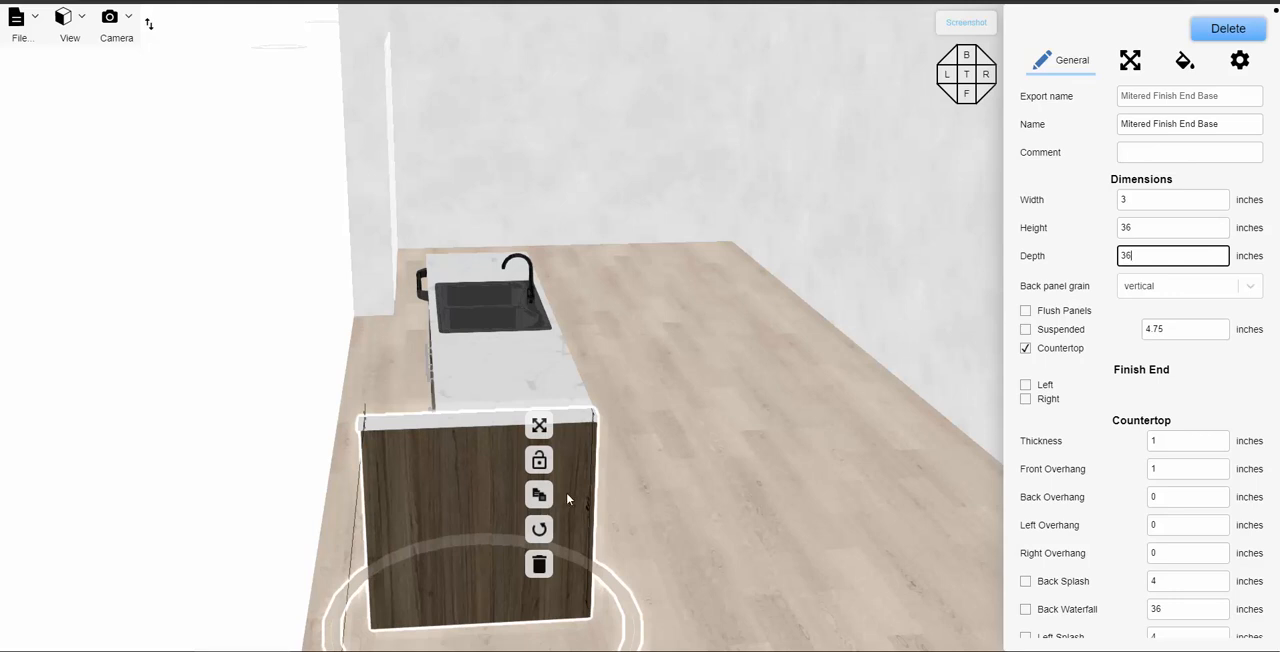
left_click_drag(484, 604, 564, 636)
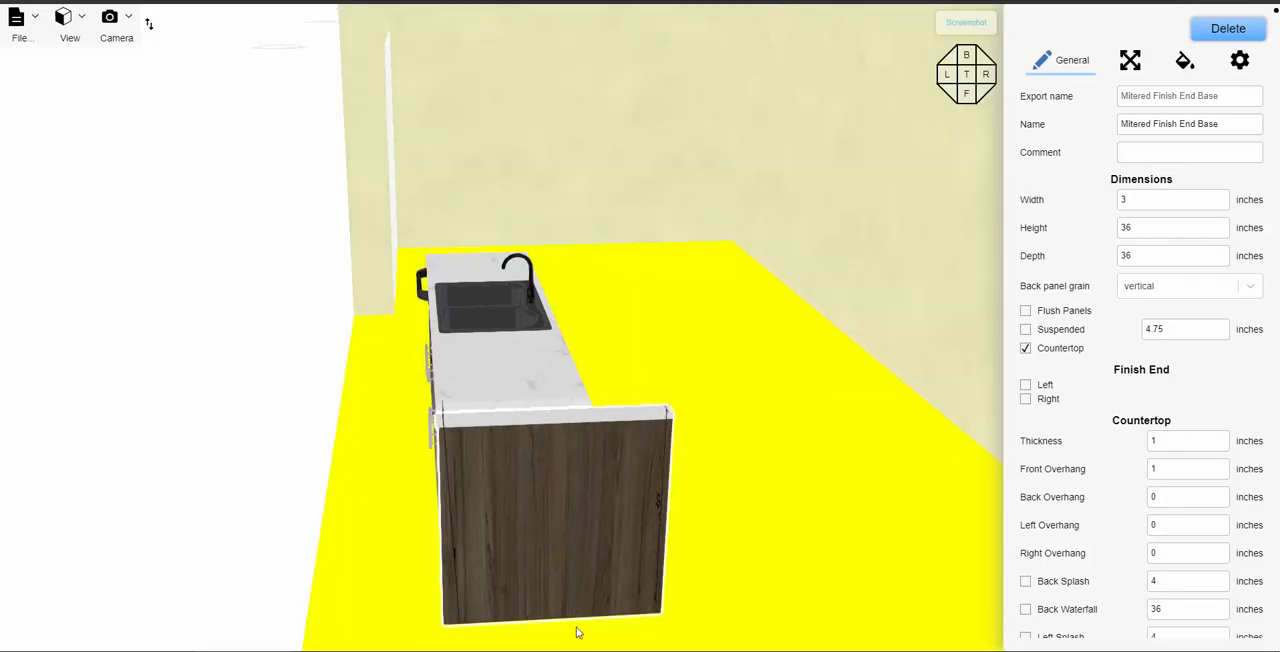
left_click_drag(602, 540, 602, 540)
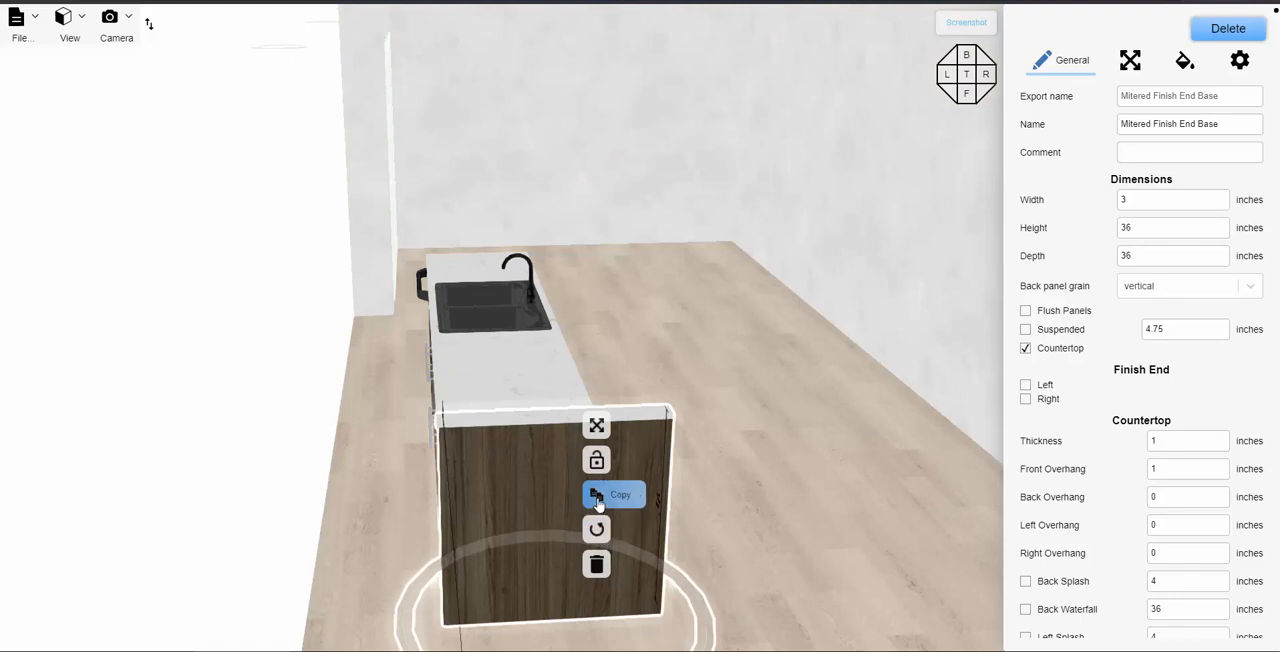
- Copy the 36-inch-deep end panel and fit the copy against the dishwasher end of the island
left_click(608, 495)
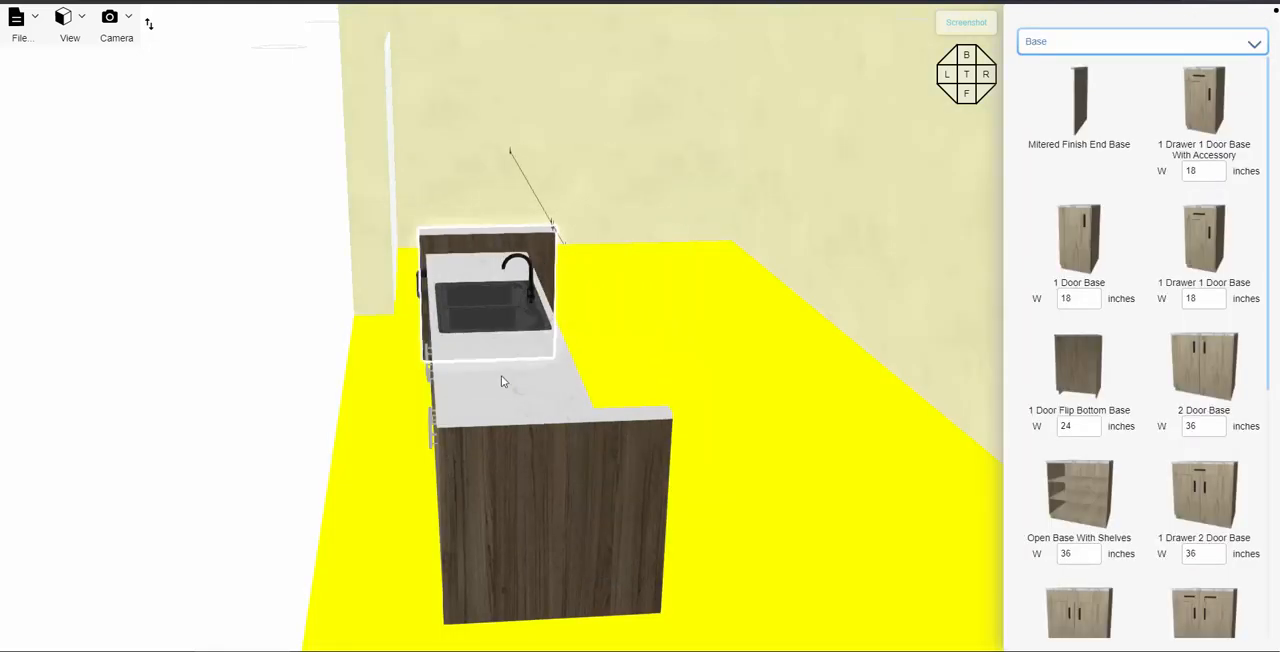
left_click(523, 400)
left_click_drag(683, 293, 683, 346)
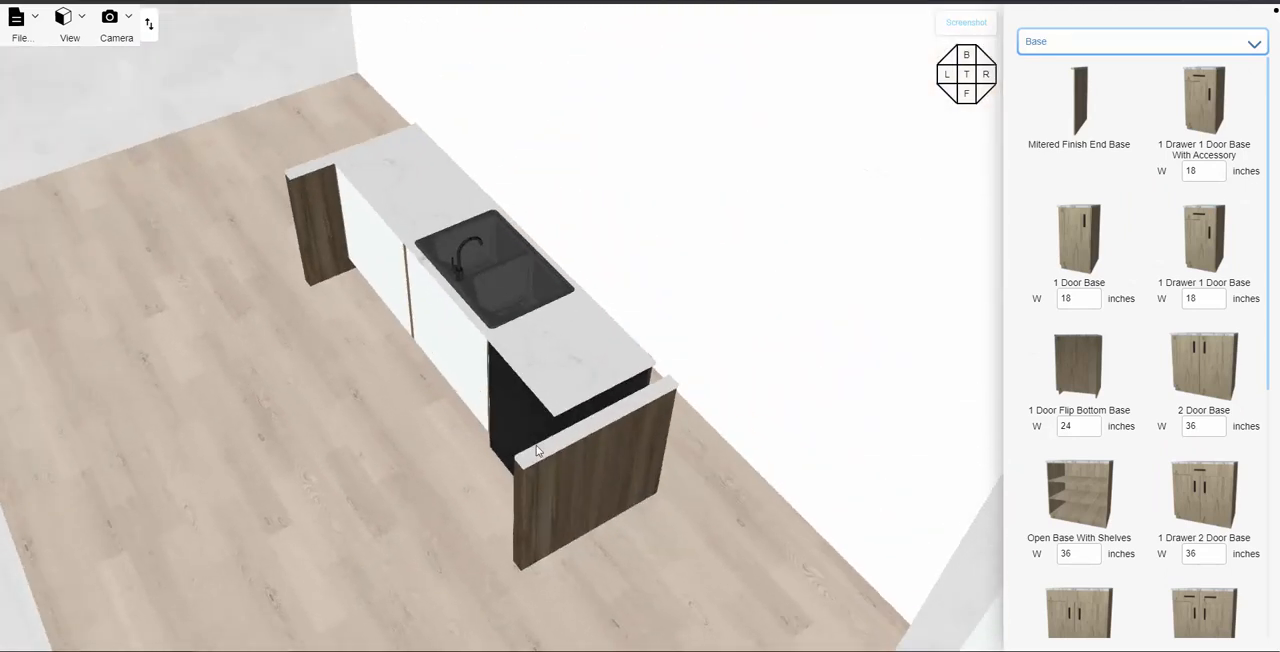
mouse_move(595, 513)
left_mouse_down()
mouse_move(568, 502)
mouse_move(531, 527)
mouse_move(589, 525)
left_mouse_up()
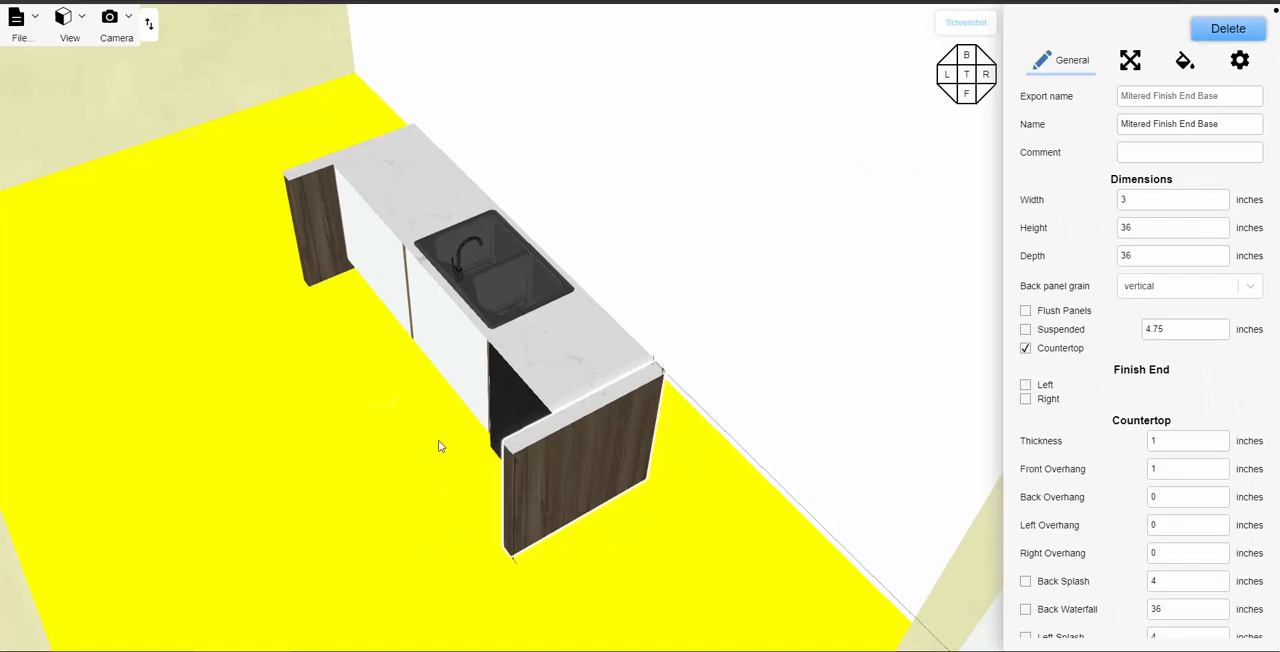
- Add a Back Finish End Base to the island's back and rotate it 180 degrees so its countertop overhang faces outward
mouse_move(438, 440)
left_mouse_down()
mouse_move(336, 437)
mouse_move(377, 477)
mouse_move(456, 428)
left_mouse_up()
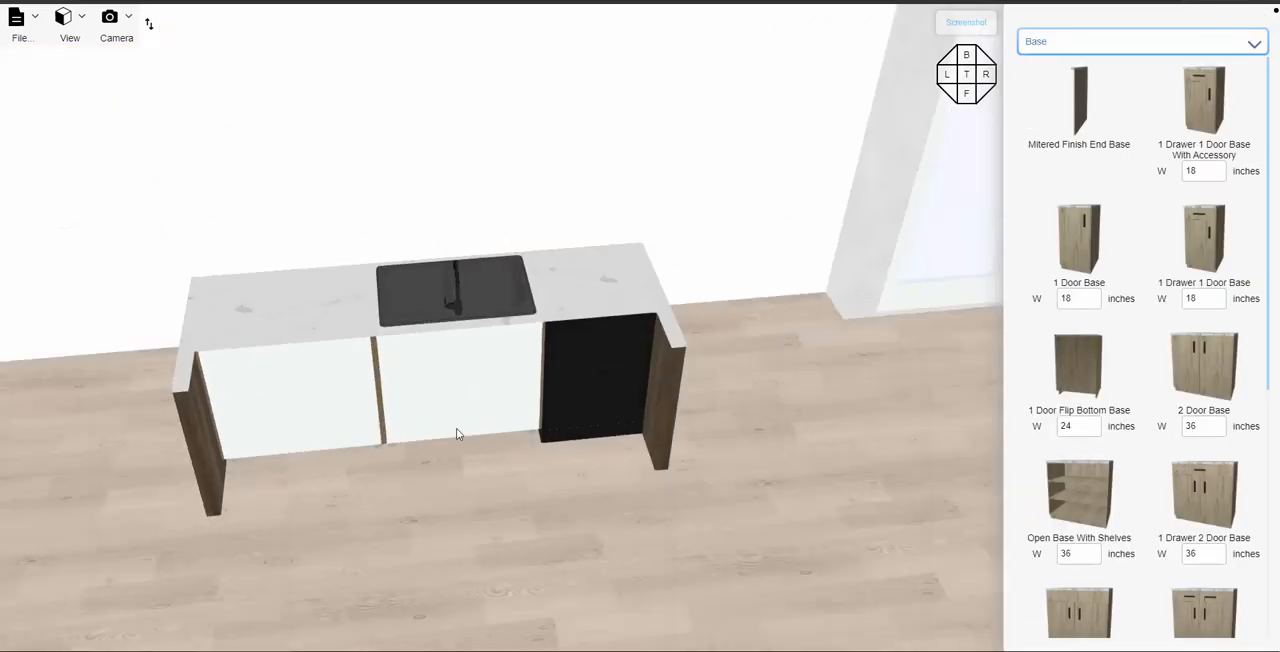
scroll(1146, 452, "down", 5)
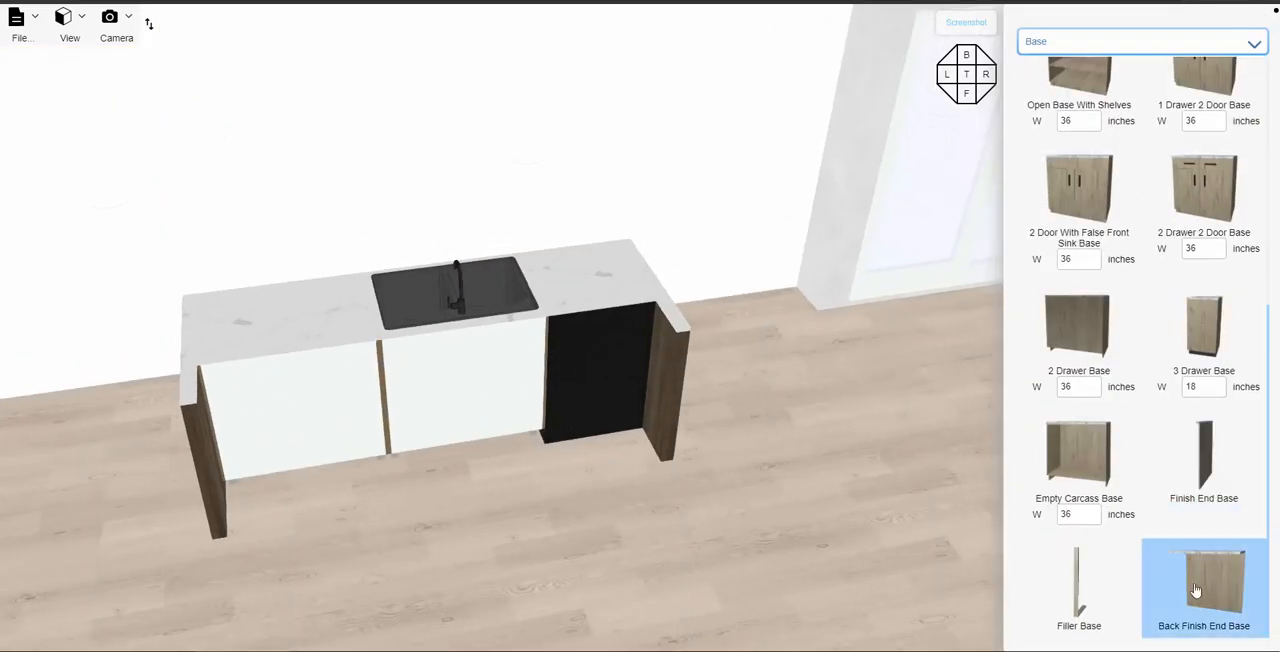
left_click_drag(1196, 591, 486, 428)
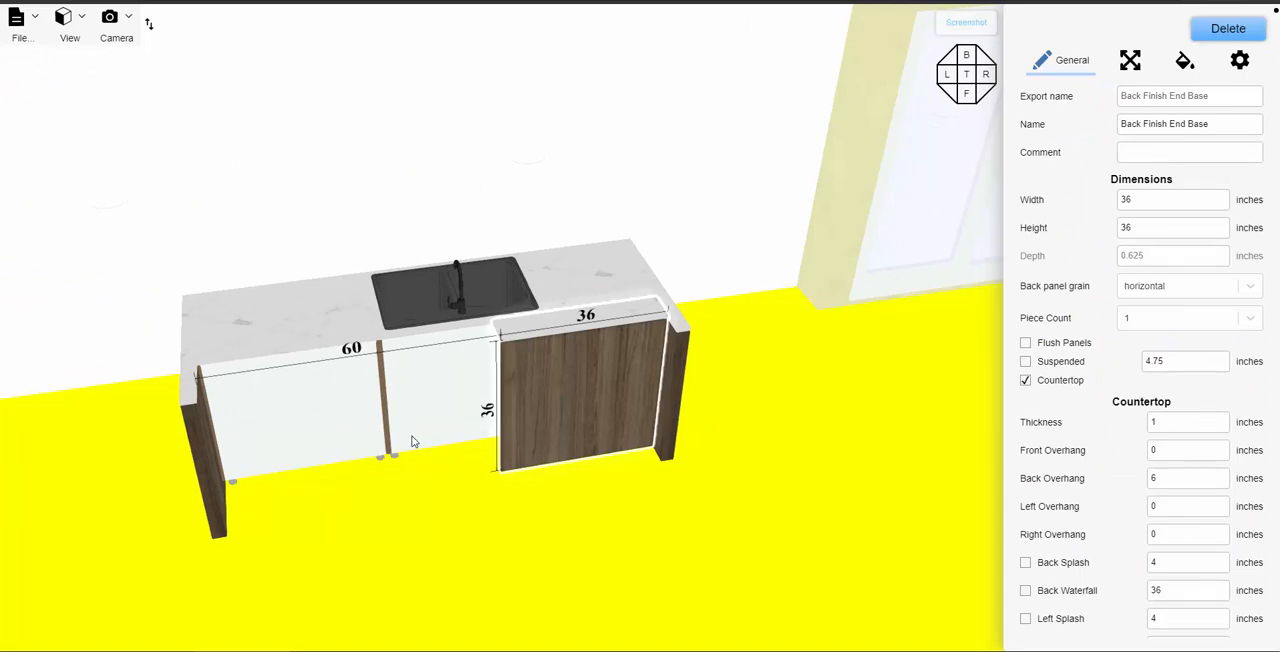
left_click(474, 448)
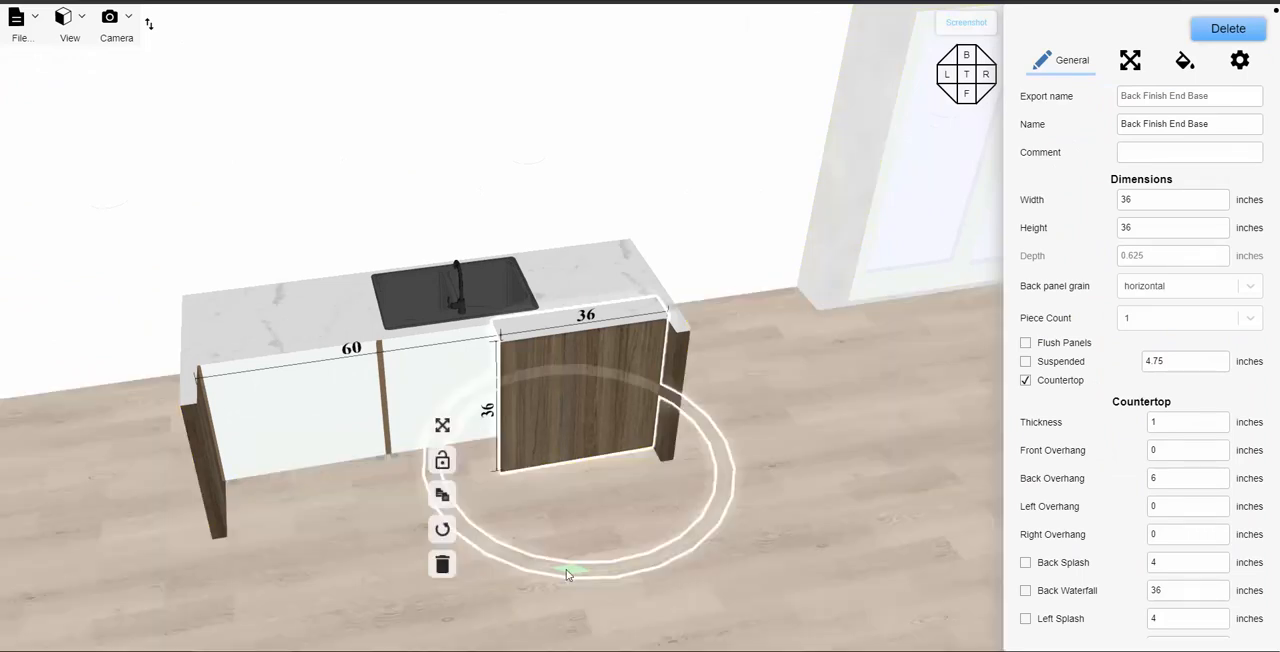
left_click_drag(566, 569, 733, 566)
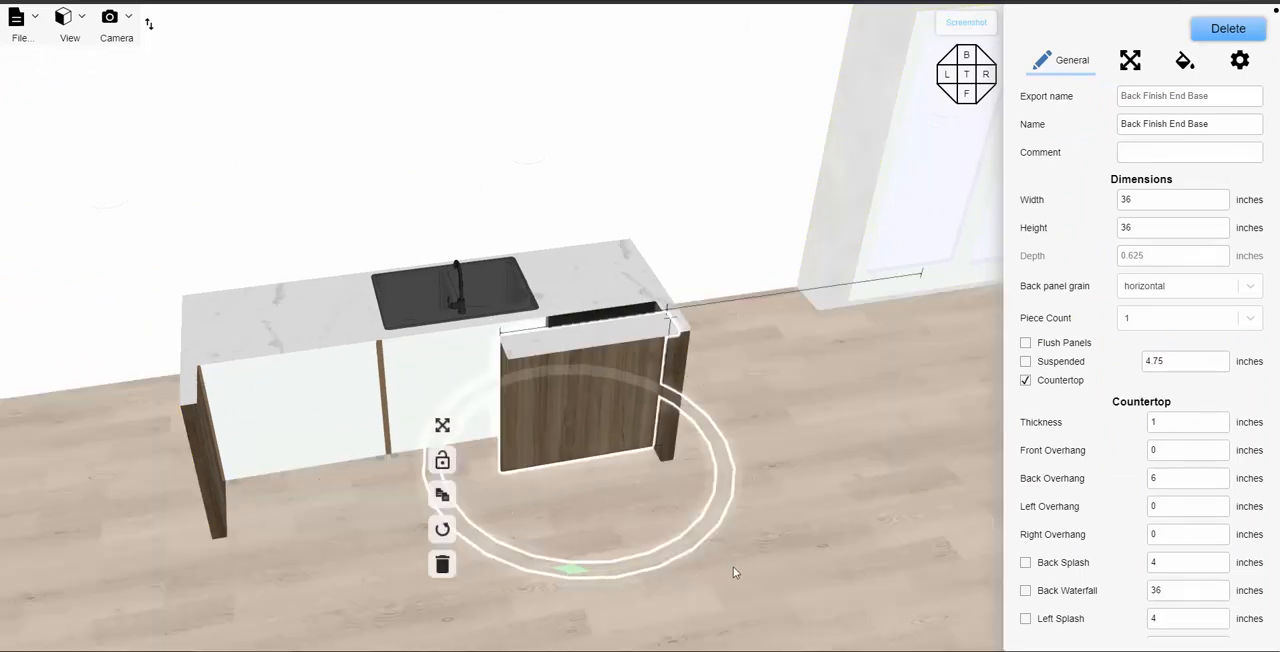
- Move the back panel behind the sink base and make it fill the span between the two end panels
left_click_drag(577, 441, 476, 450)
left_click(1130, 62)
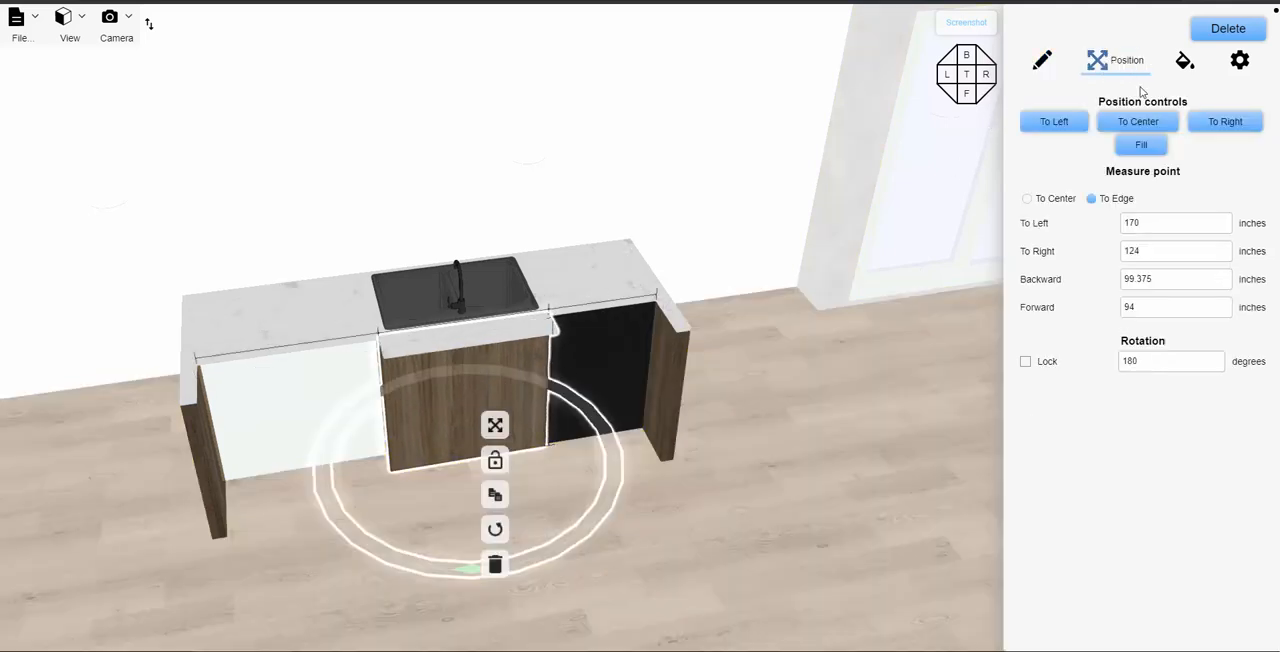
left_click(1141, 148)
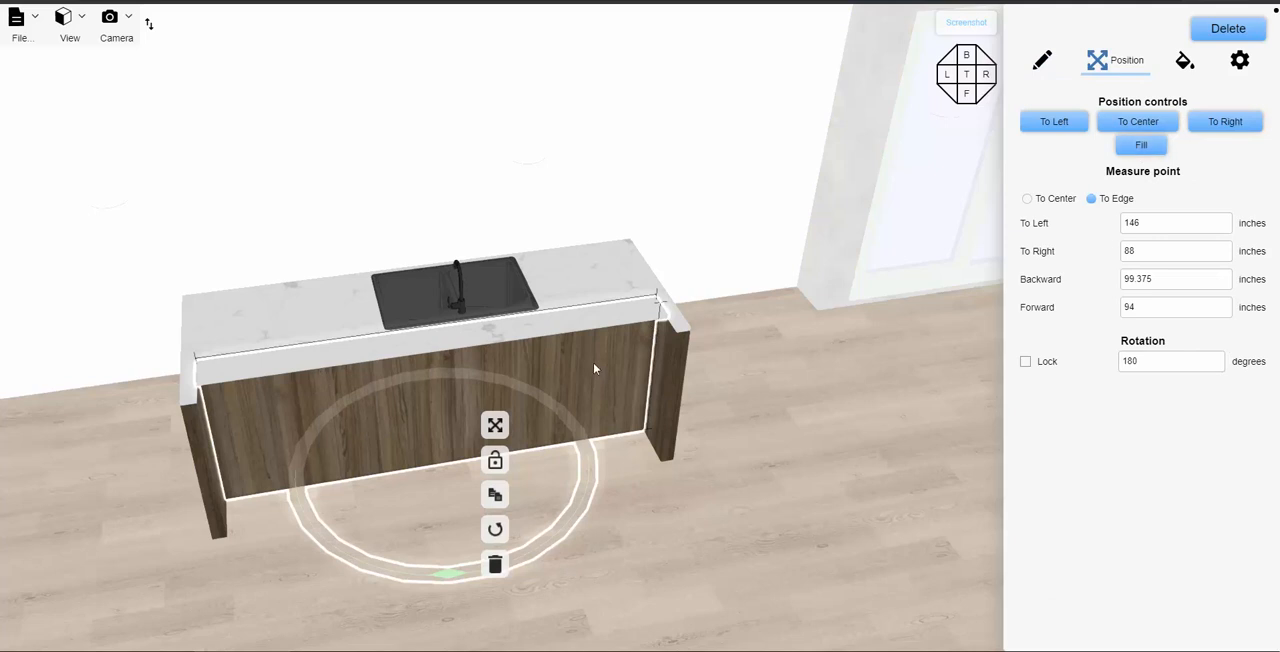
- Set the back panel's countertop back overhang to 11.375 inches
left_click(1042, 61)
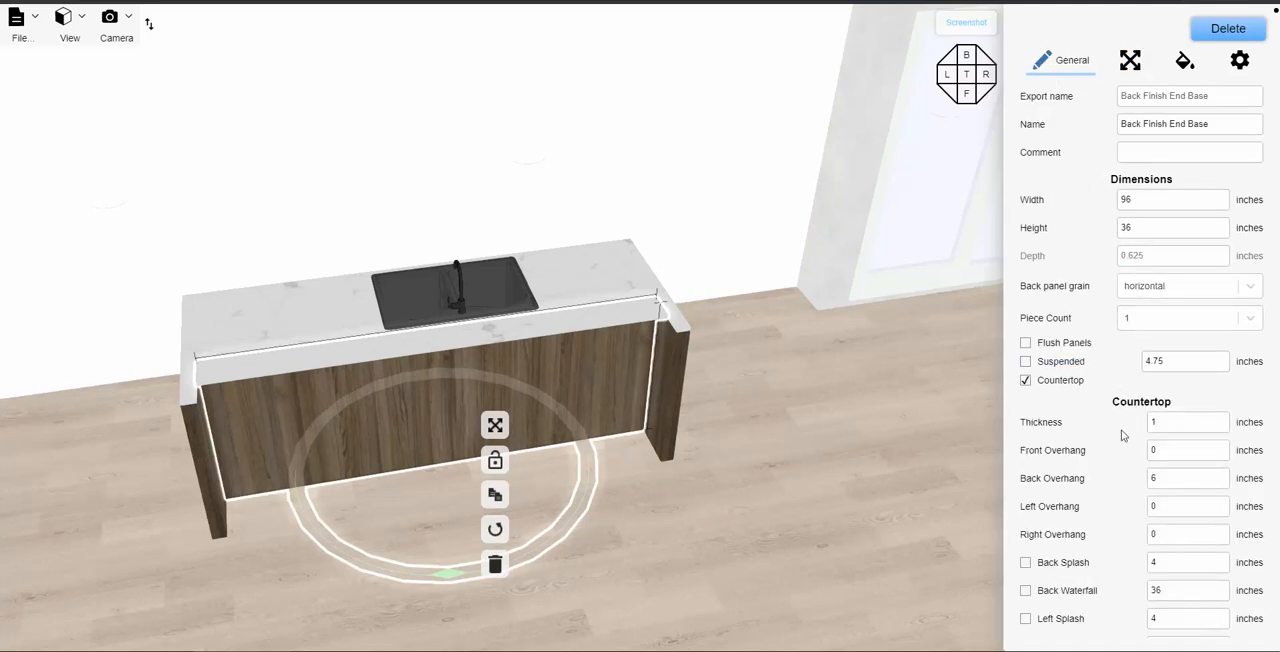
scroll(1122, 435, "down", 1)
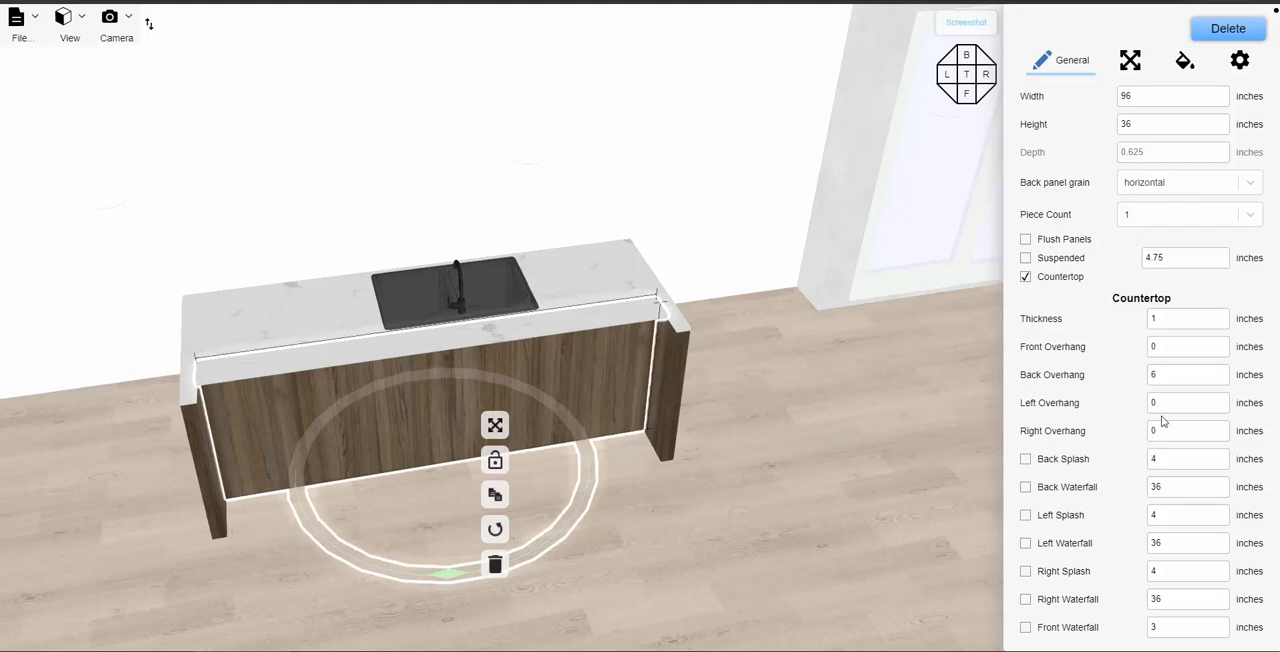
left_click(1156, 374)
type("11.375")
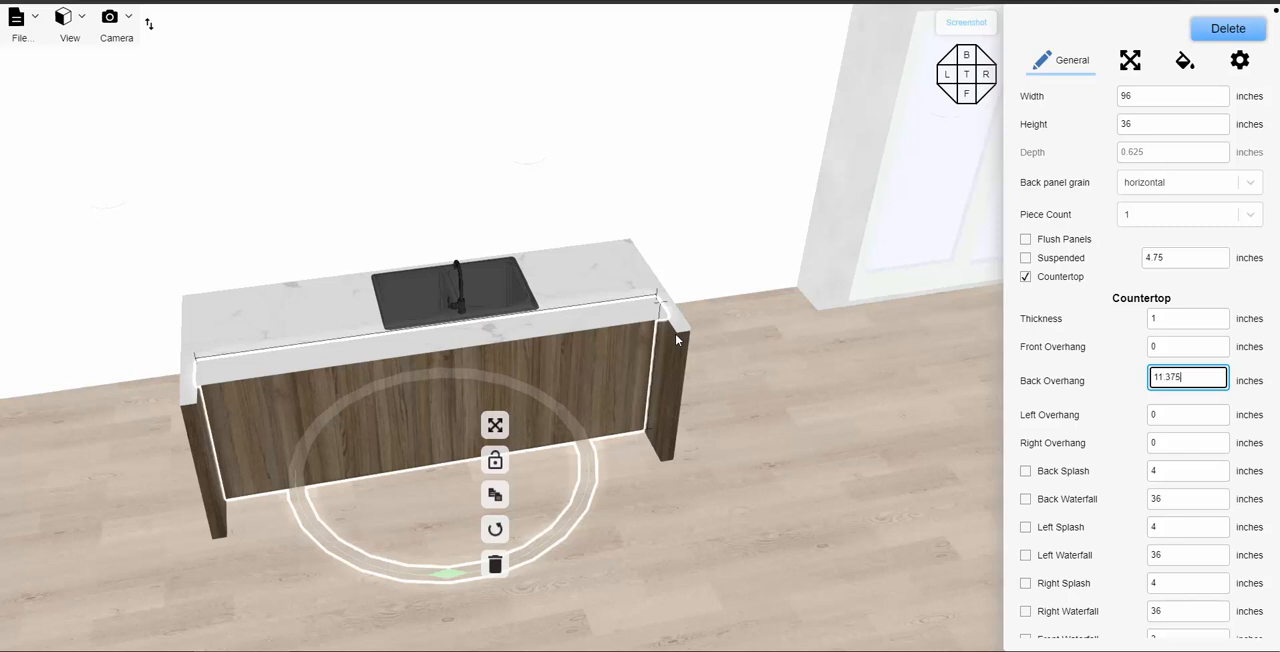
key("Return")
left_click(786, 407)
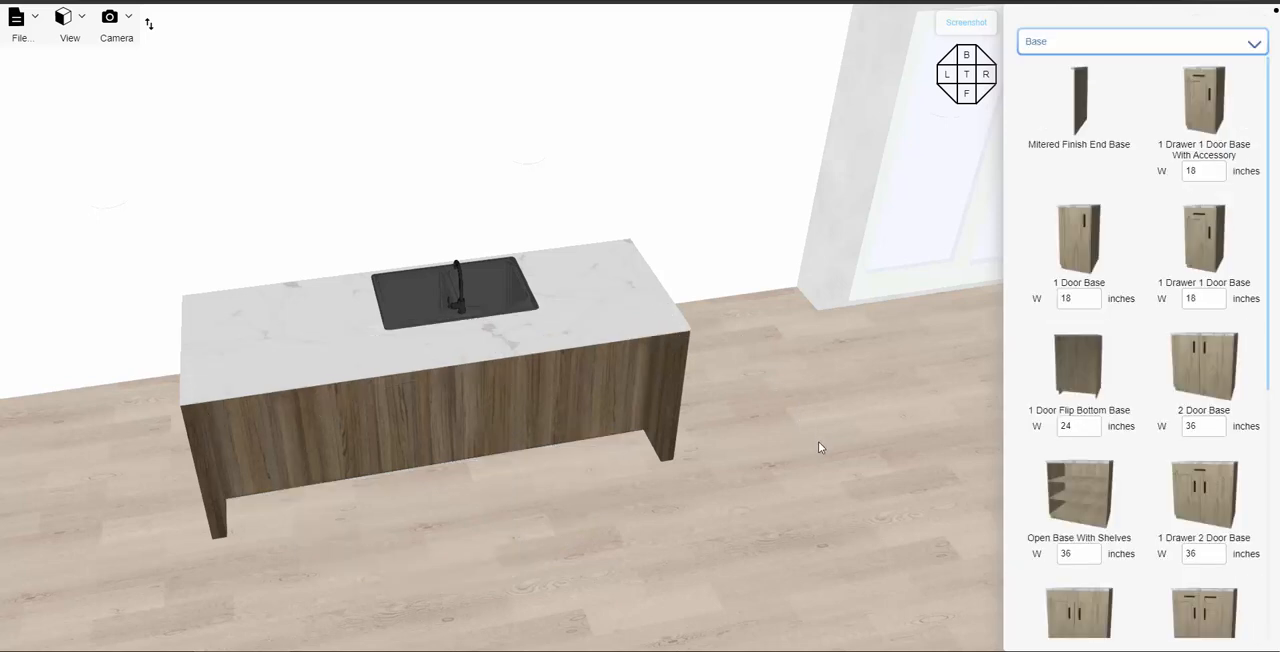
- Reset the X, Y and Z view clipping to show the whole kitchen again
left_click_drag(818, 441, 831, 468)
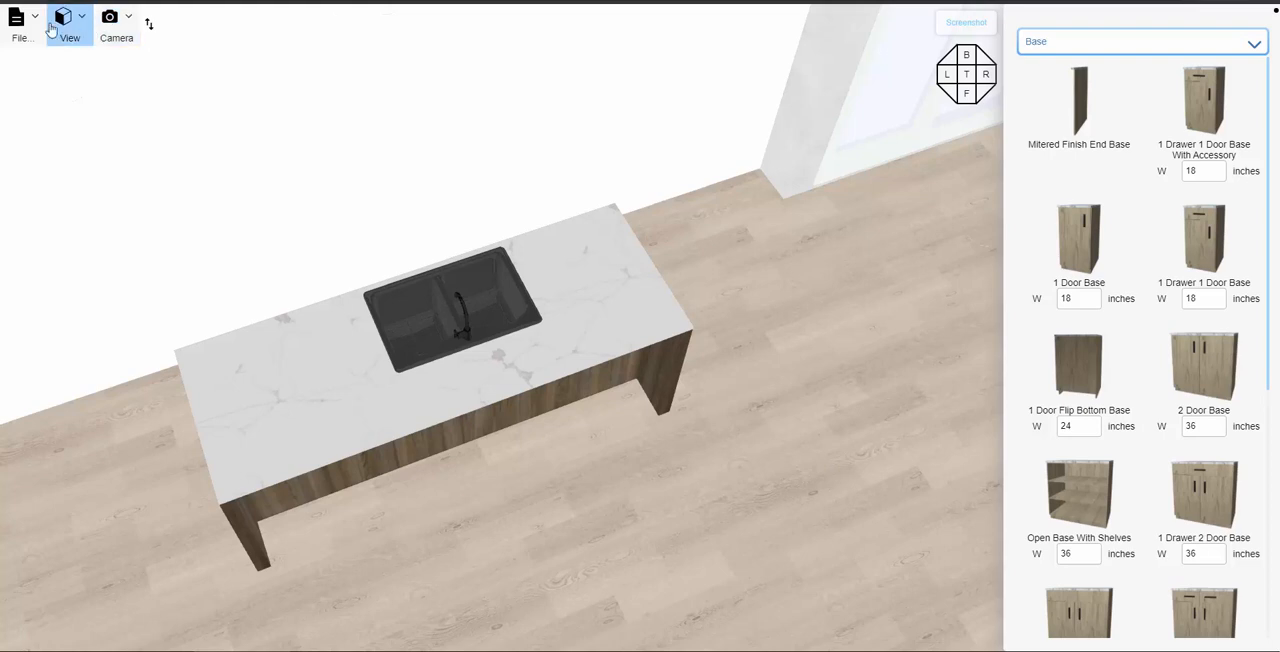
left_click(110, 22)
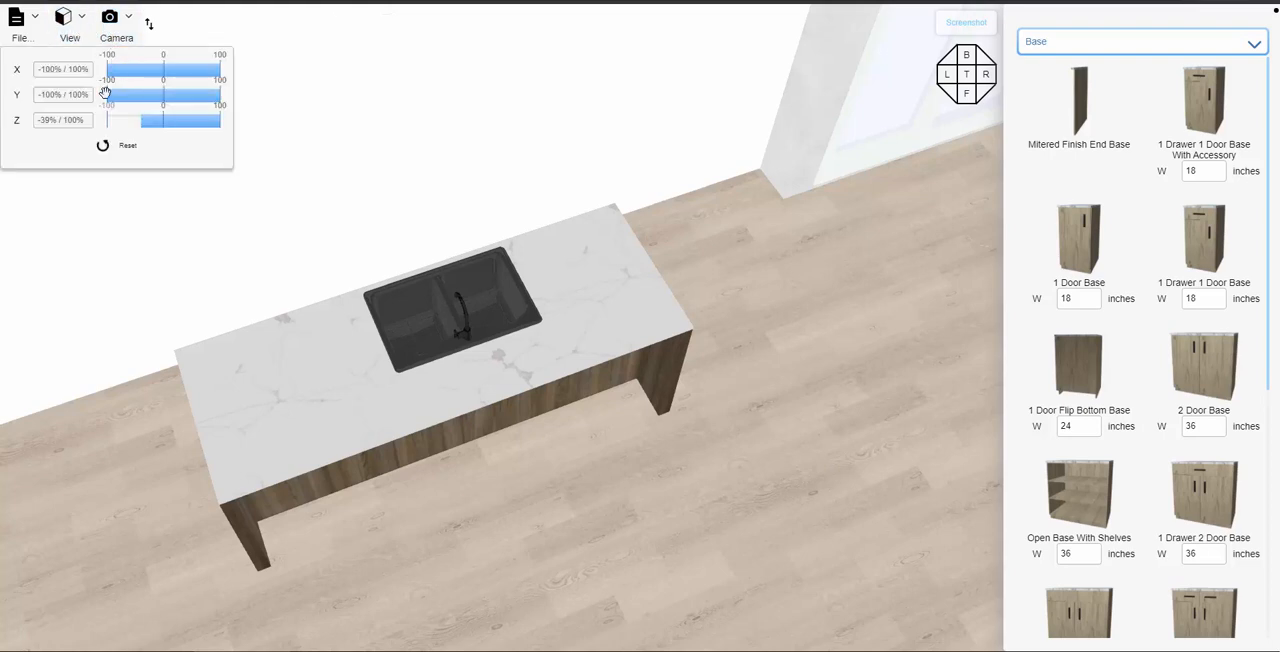
left_click(109, 150)
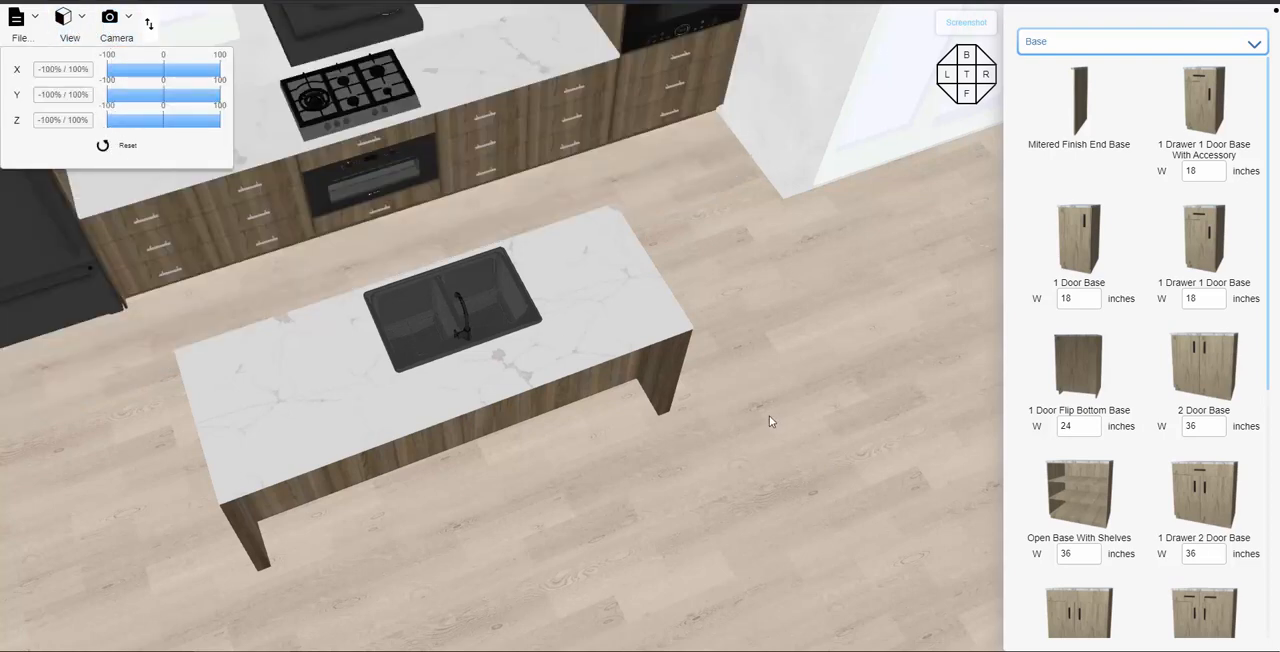
- Examine the finished island together with the kitchen wall from several angles and distances
left_click_drag(770, 414, 797, 378)
scroll(767, 404, "down", 3)
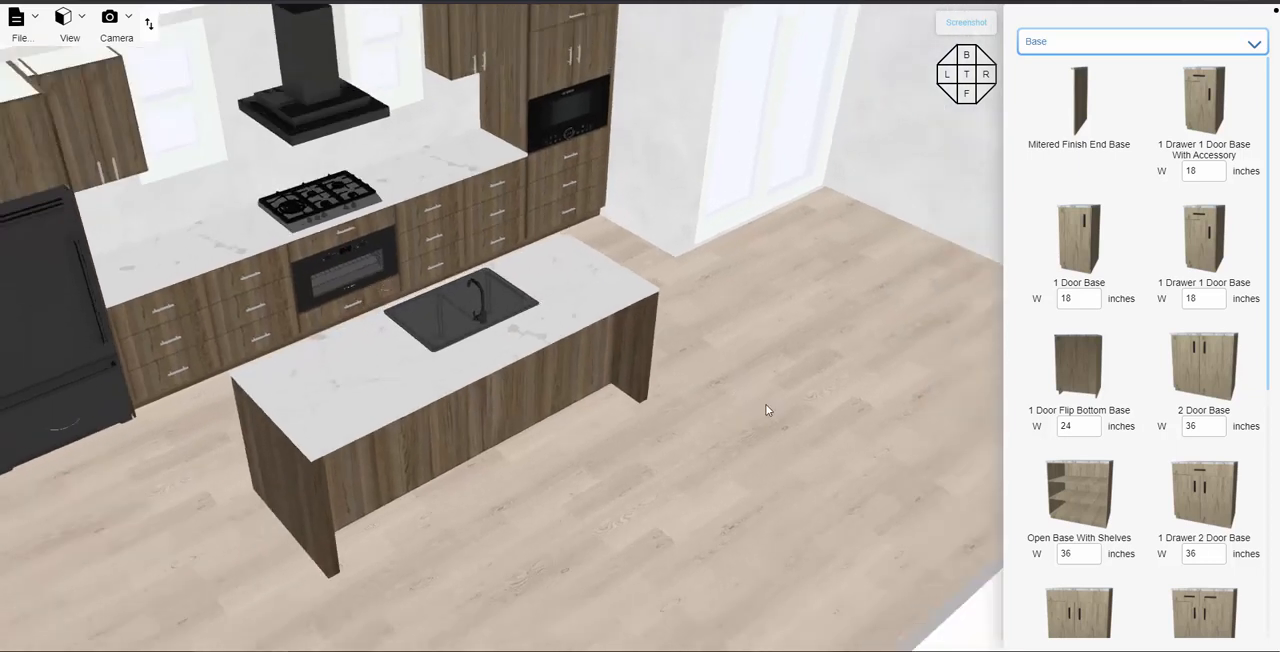
scroll(766, 405, "down", 3)
right_click_drag(701, 402, 752, 414)
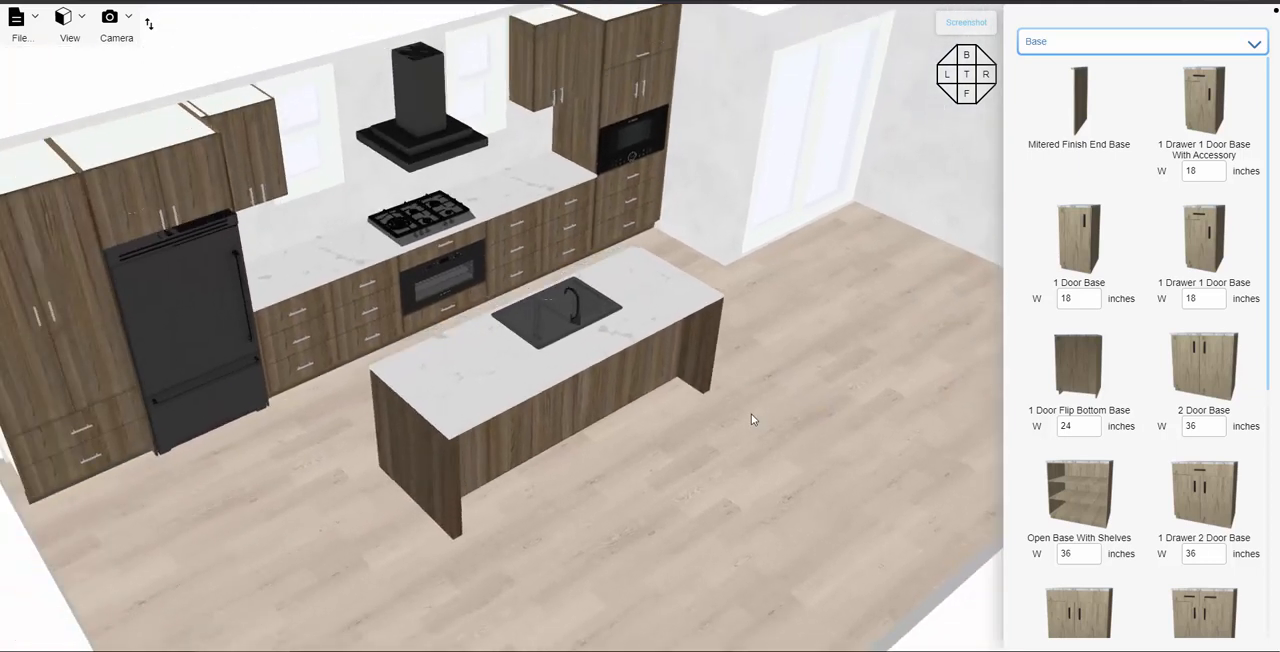
scroll(748, 410, "down", 1)
scroll(760, 415, "down", 3)
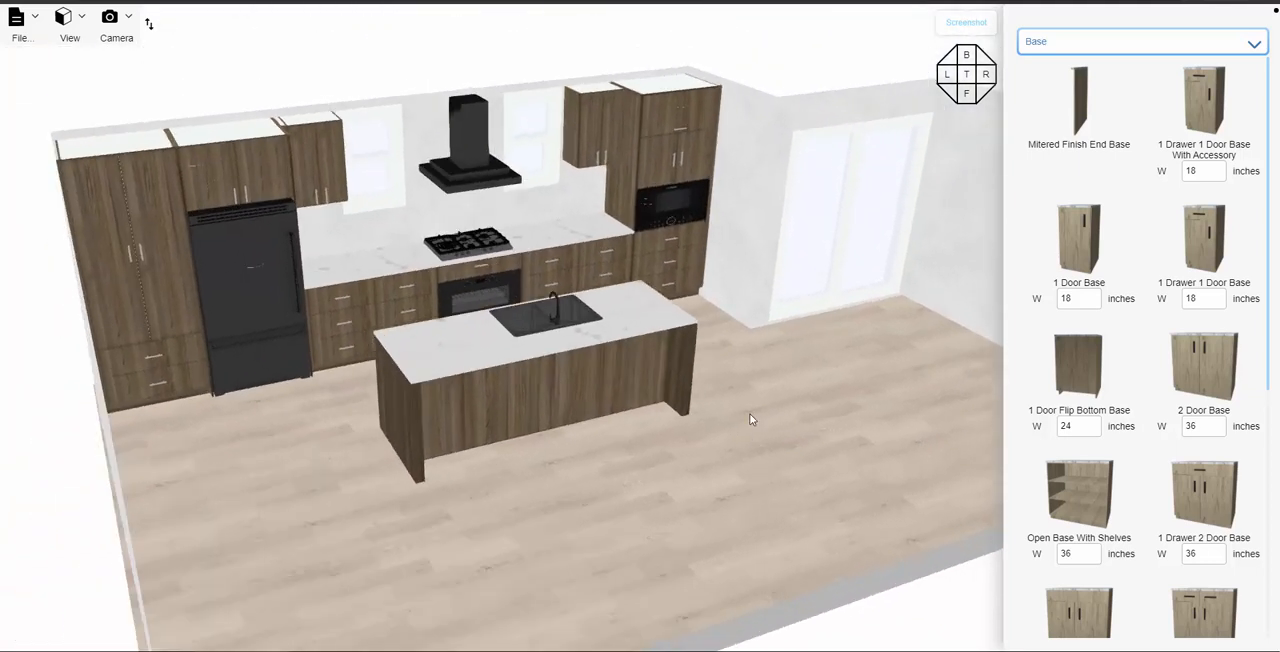
left_click_drag(749, 413, 775, 427)
right_click_drag(775, 427, 812, 434)
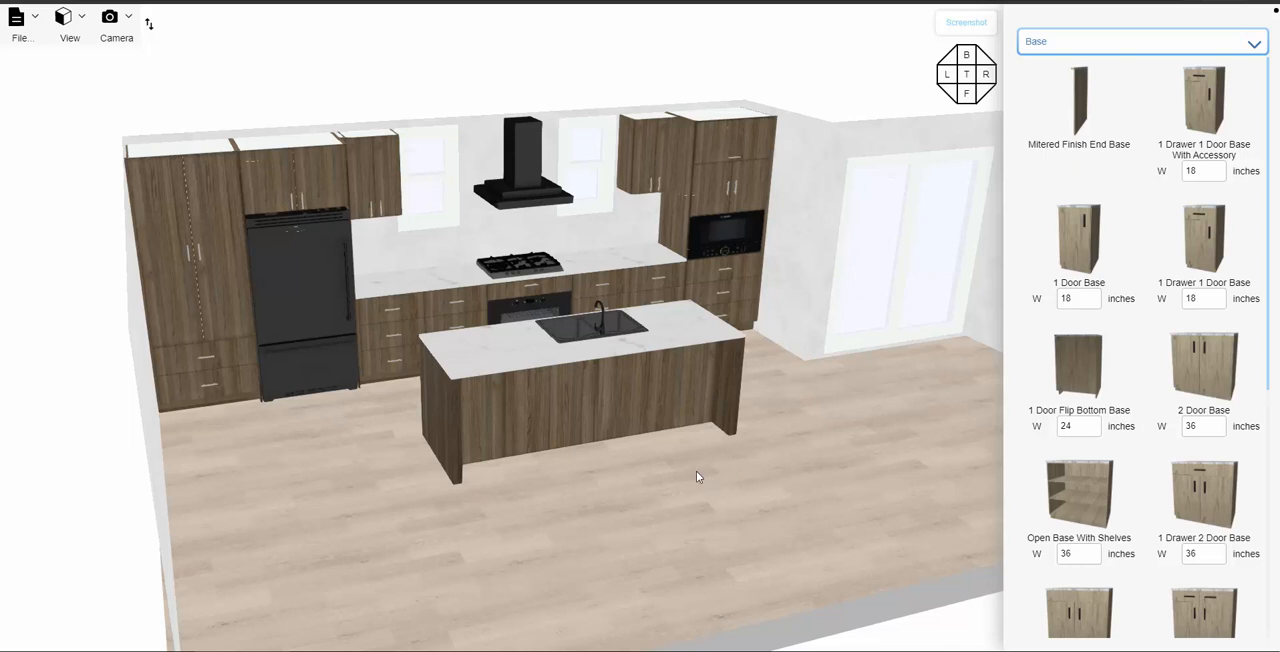
scroll(667, 465, "up", 3)
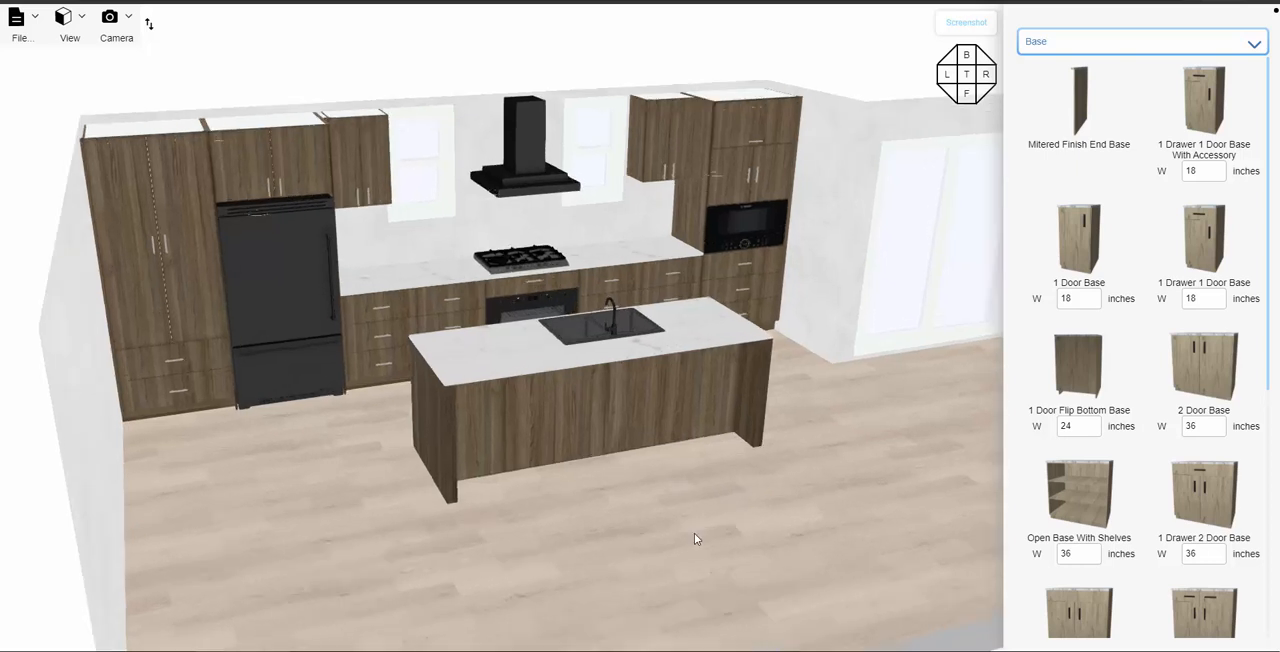
mouse_move(696, 535)
left_mouse_down()
mouse_move(671, 522)
mouse_move(690, 529)
left_mouse_up()
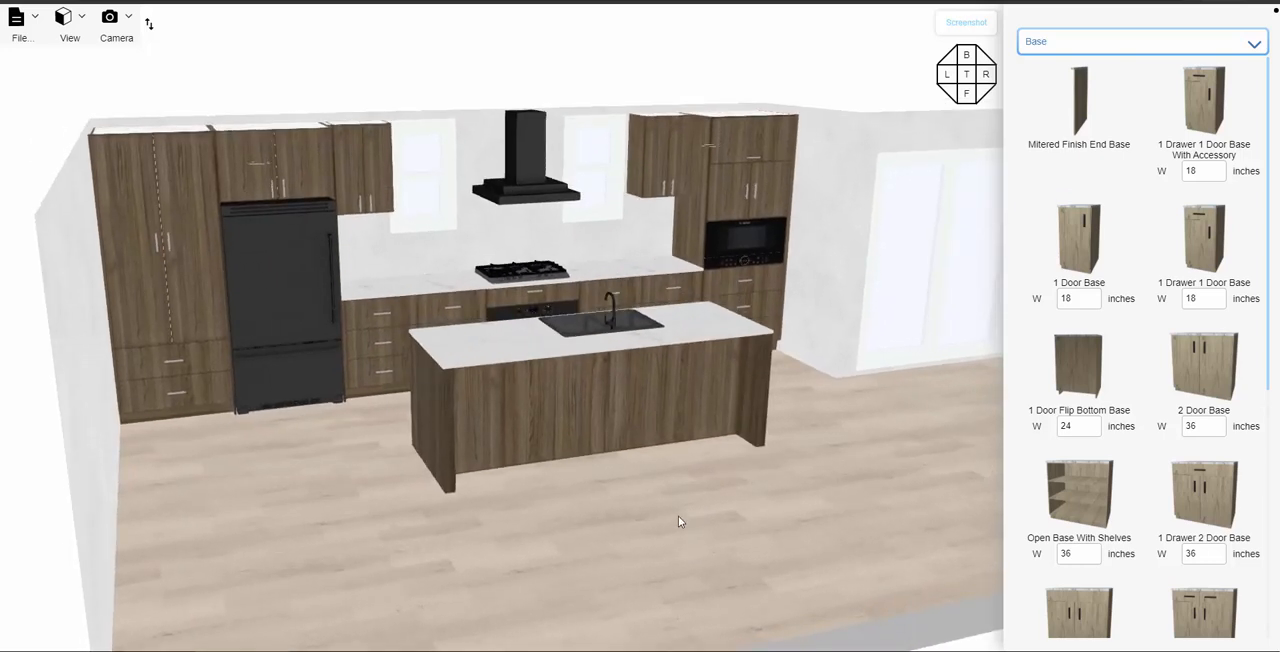
- Try the Entzo marble as the material of the countertop along the kitchen wall
scroll(657, 502, "up", 3)
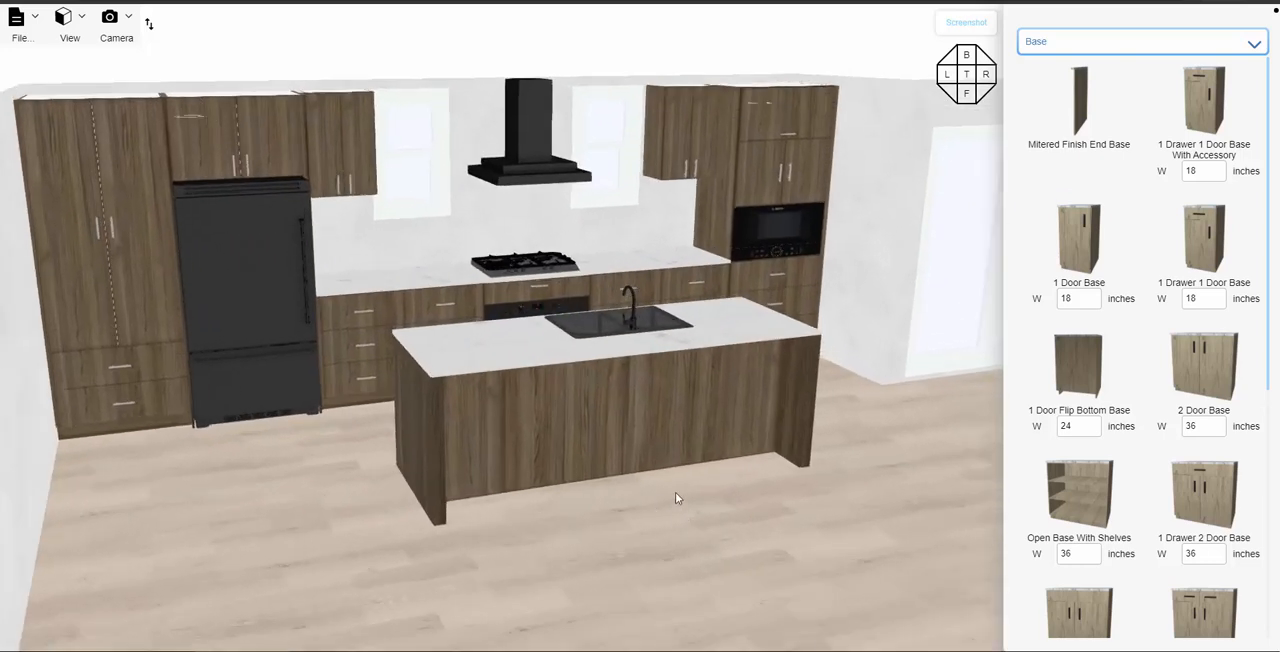
left_click_drag(689, 504, 723, 524)
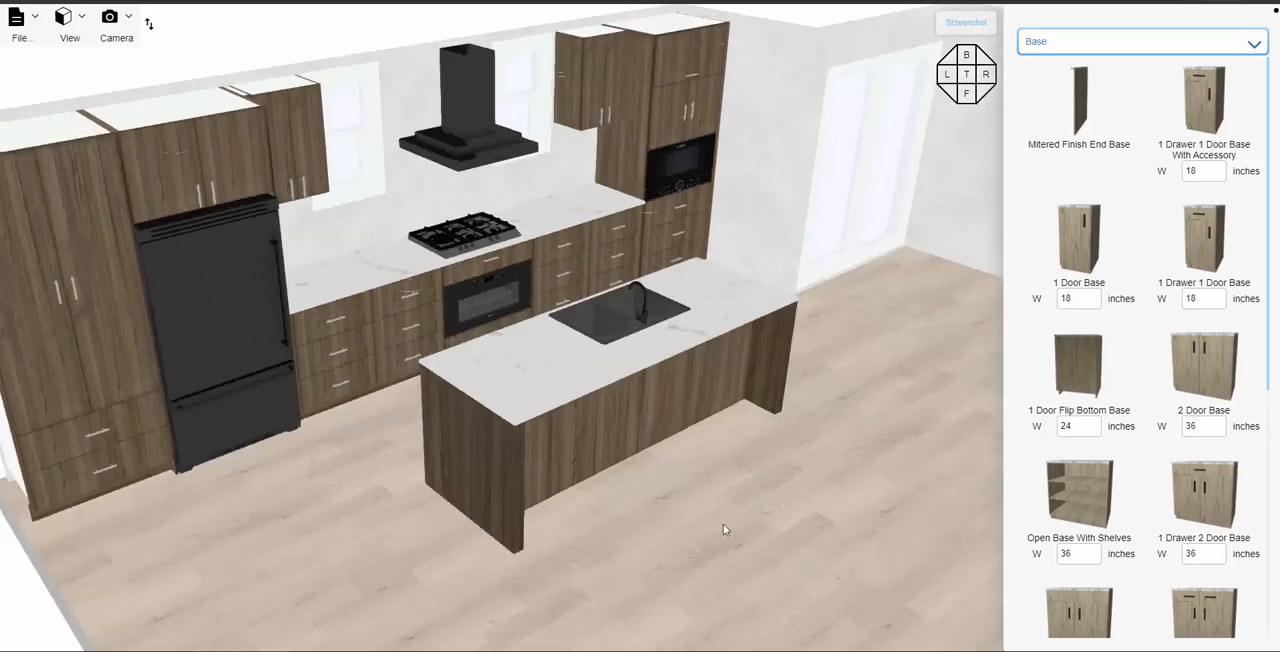
scroll(723, 524, "up", 3)
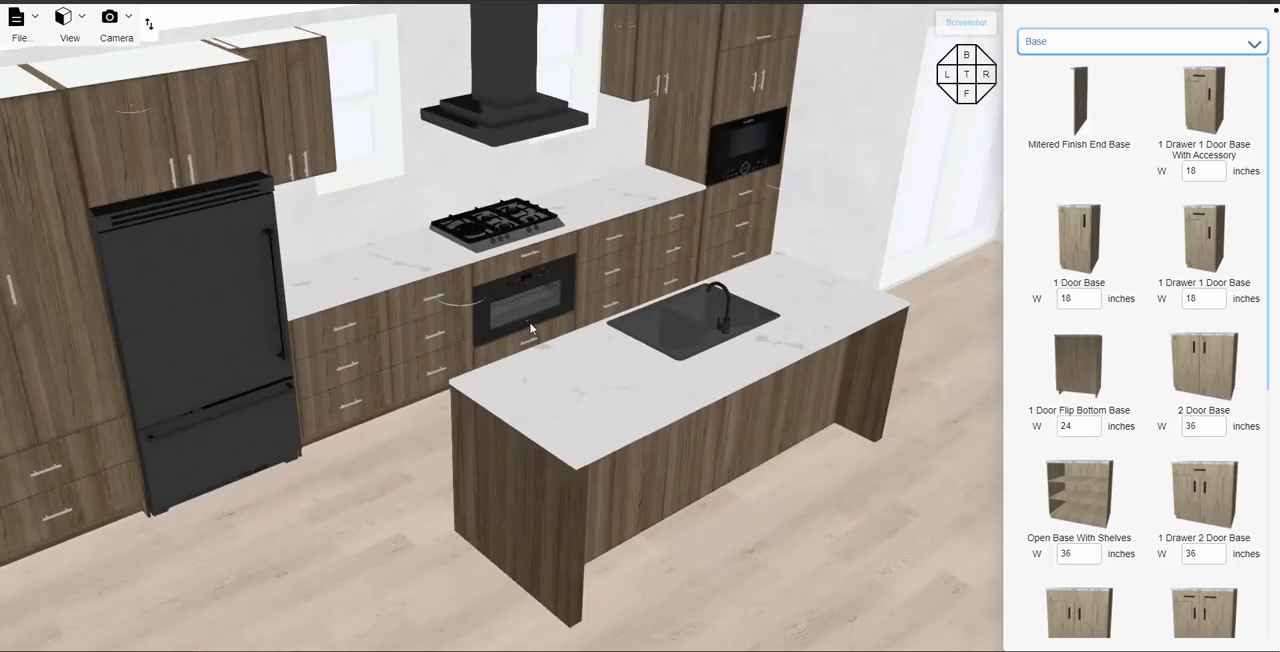
left_click(374, 278)
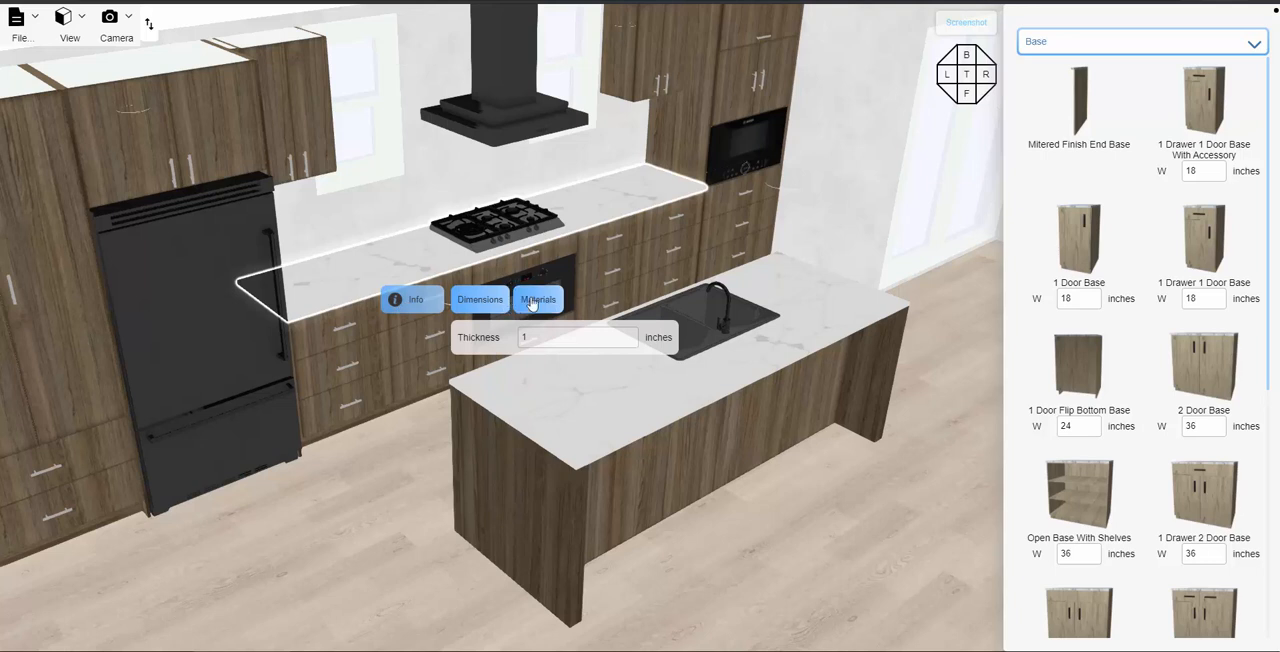
left_click(538, 300)
scroll(535, 452, "up", 3)
scroll(535, 454, "down", 1)
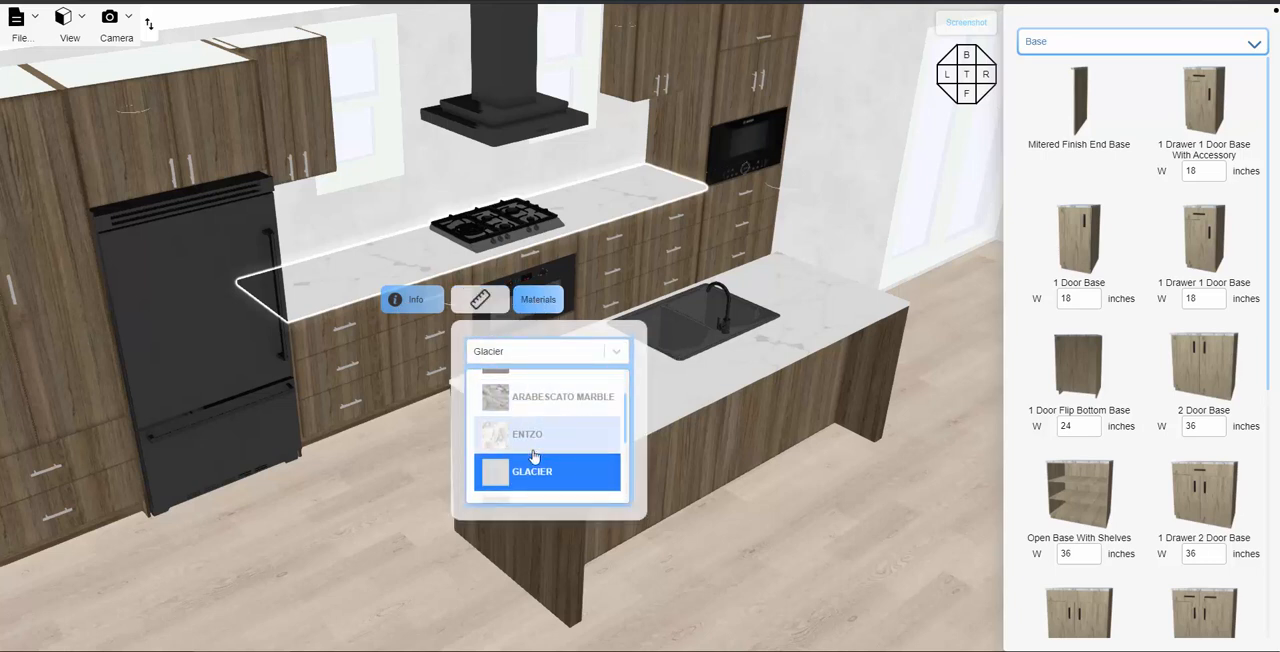
scroll(532, 455, "down", 1)
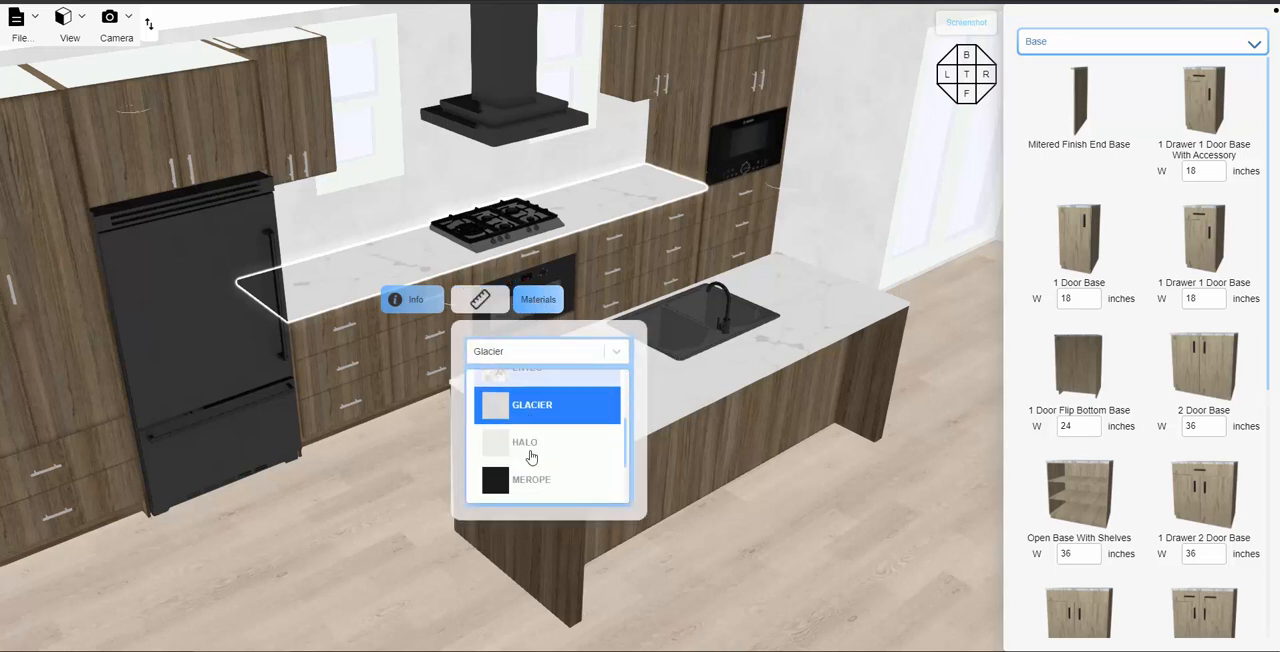
scroll(531, 445, "up", 1)
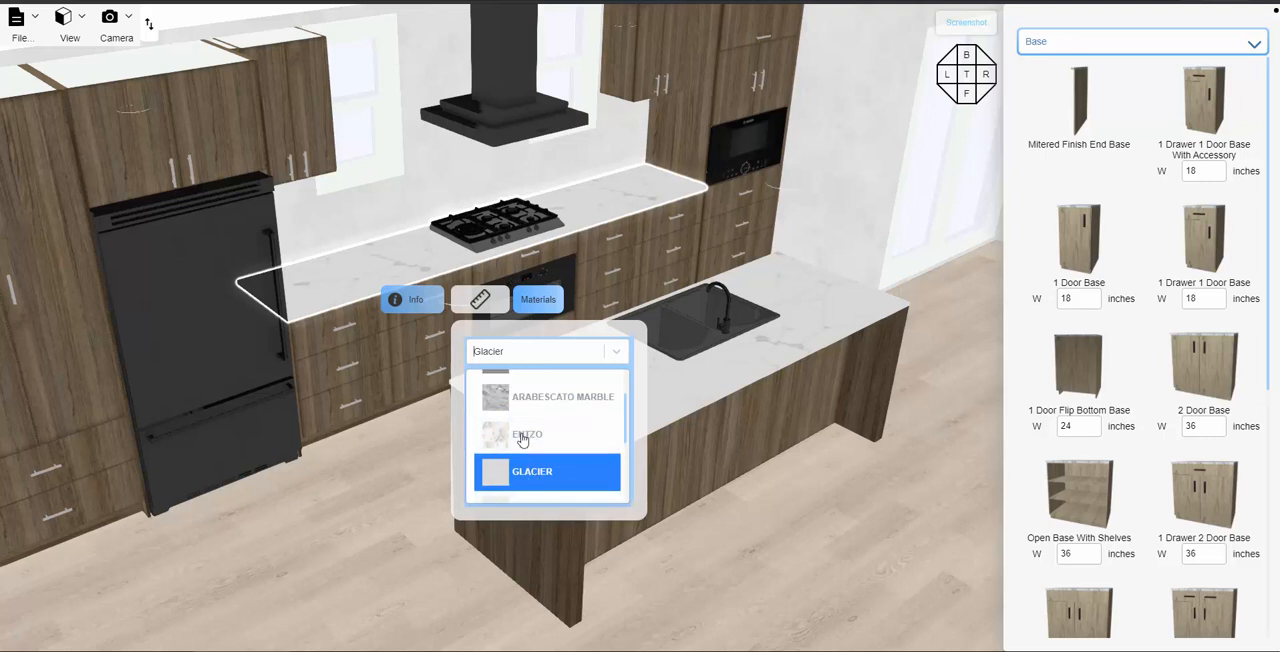
left_click(529, 440)
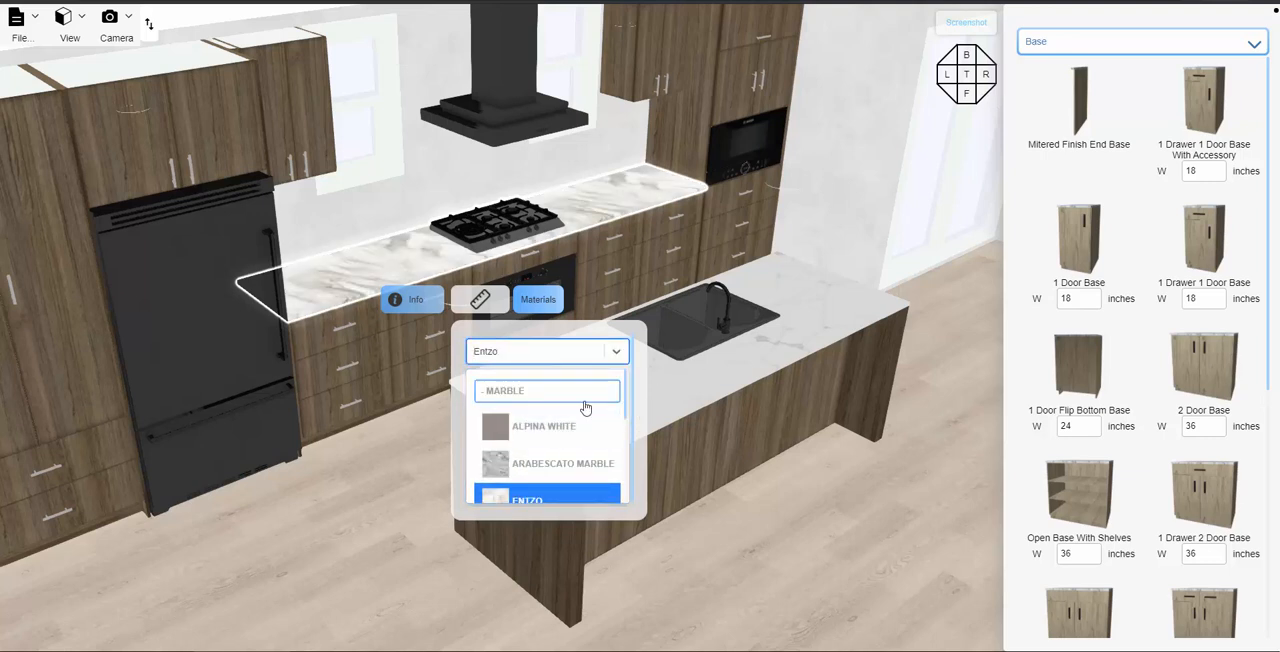
- Try the Orinoco marble on the wall countertop and set its material back to Glacier
scroll(530, 450, "down", 4)
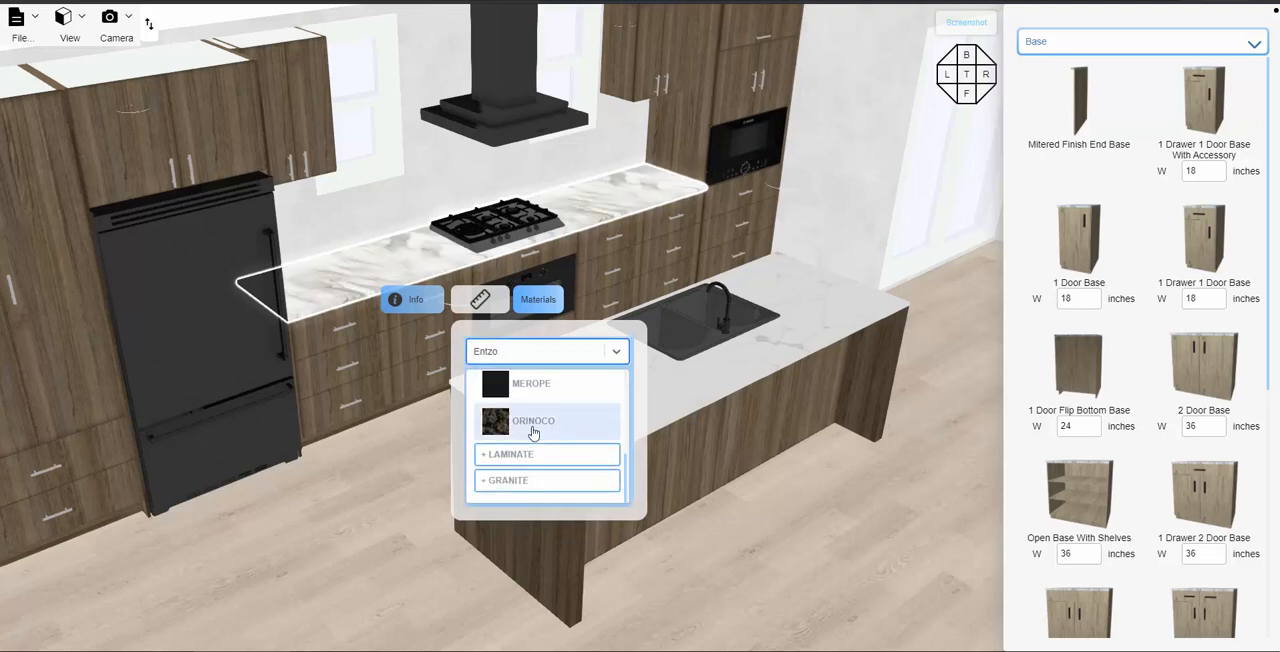
left_click(533, 432)
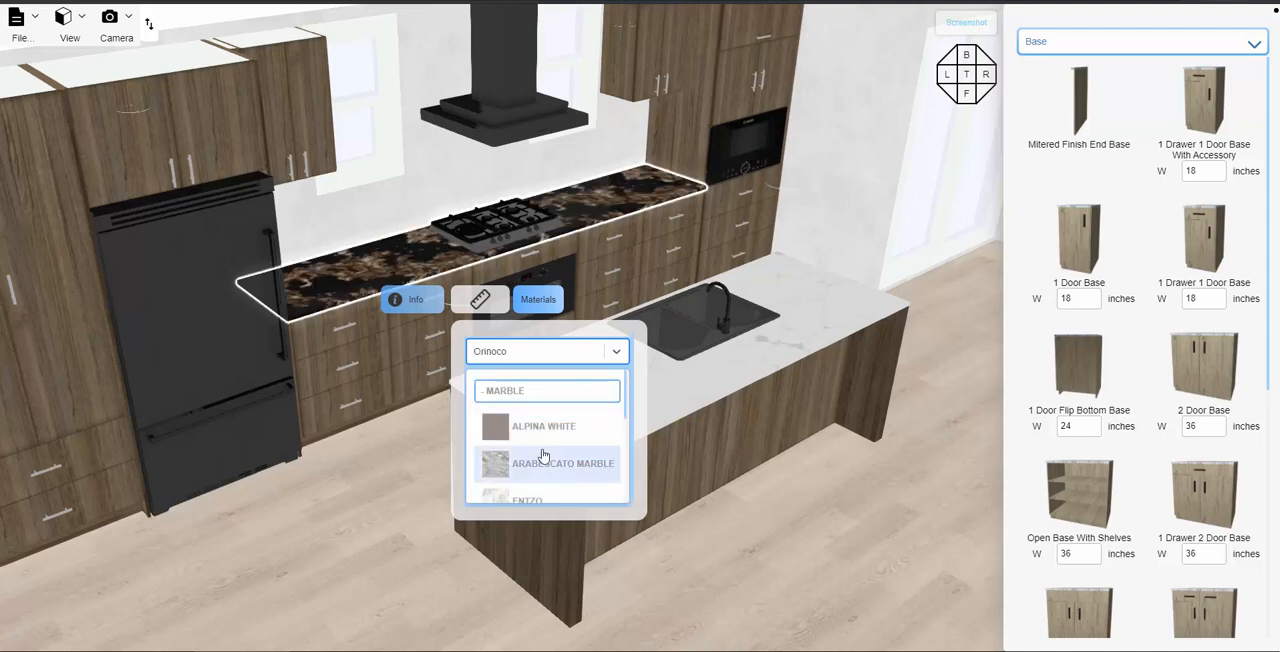
scroll(543, 455, "down", 3)
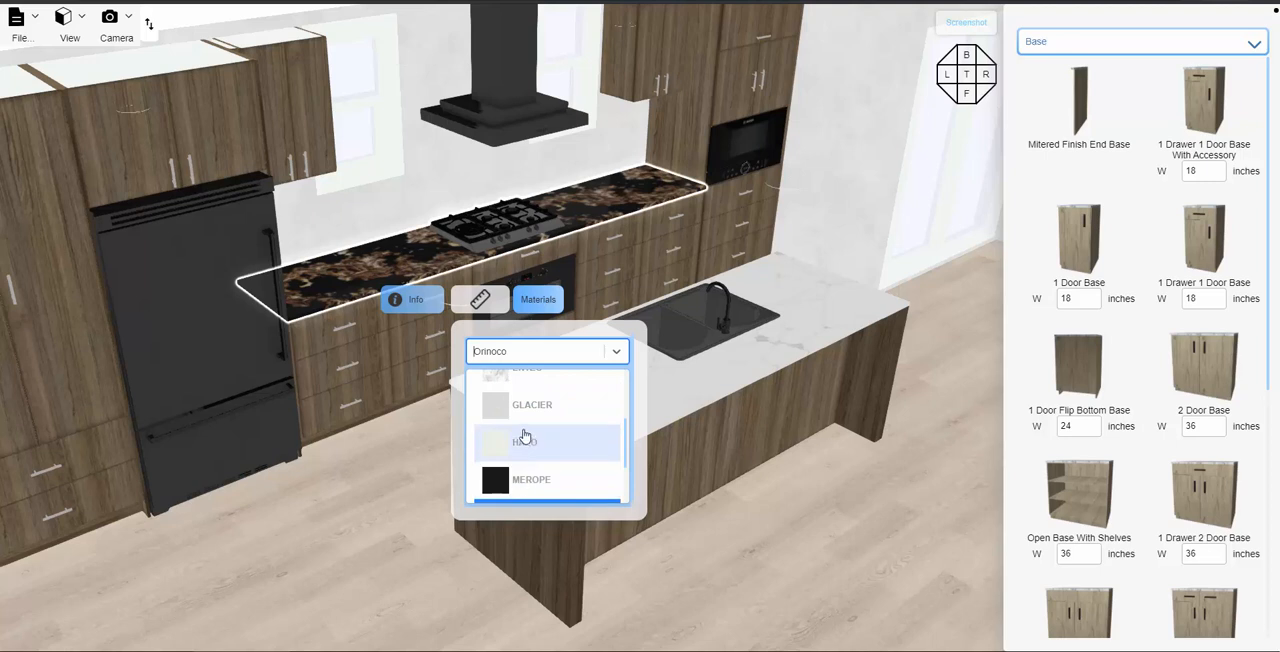
left_click(573, 415)
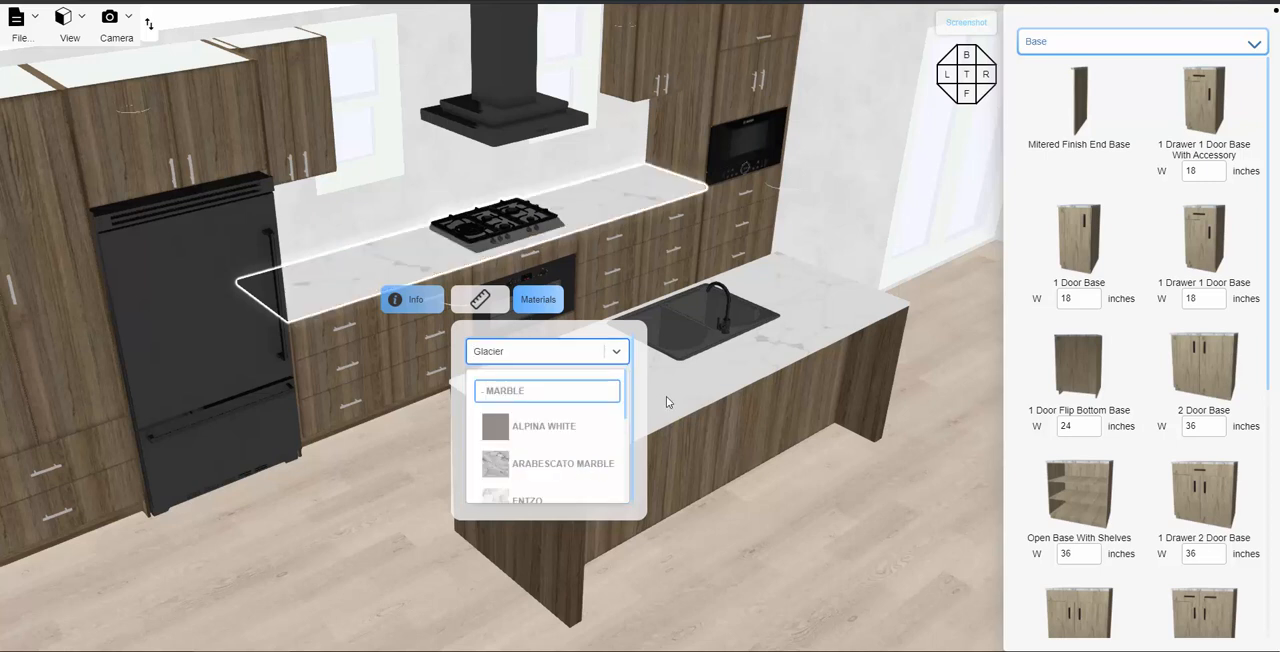
- Change the island countertop's material to Merope marble and view it together with the wall cabinets
left_click(782, 352)
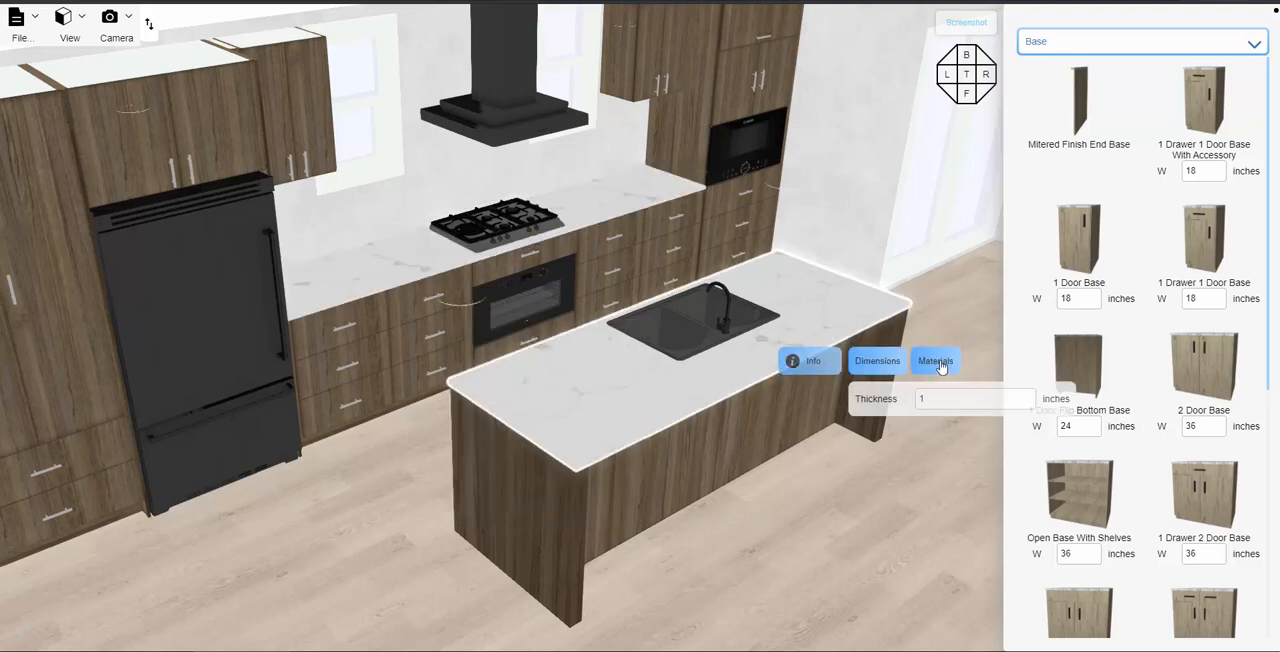
left_click(935, 360)
scroll(916, 512, "down", 5)
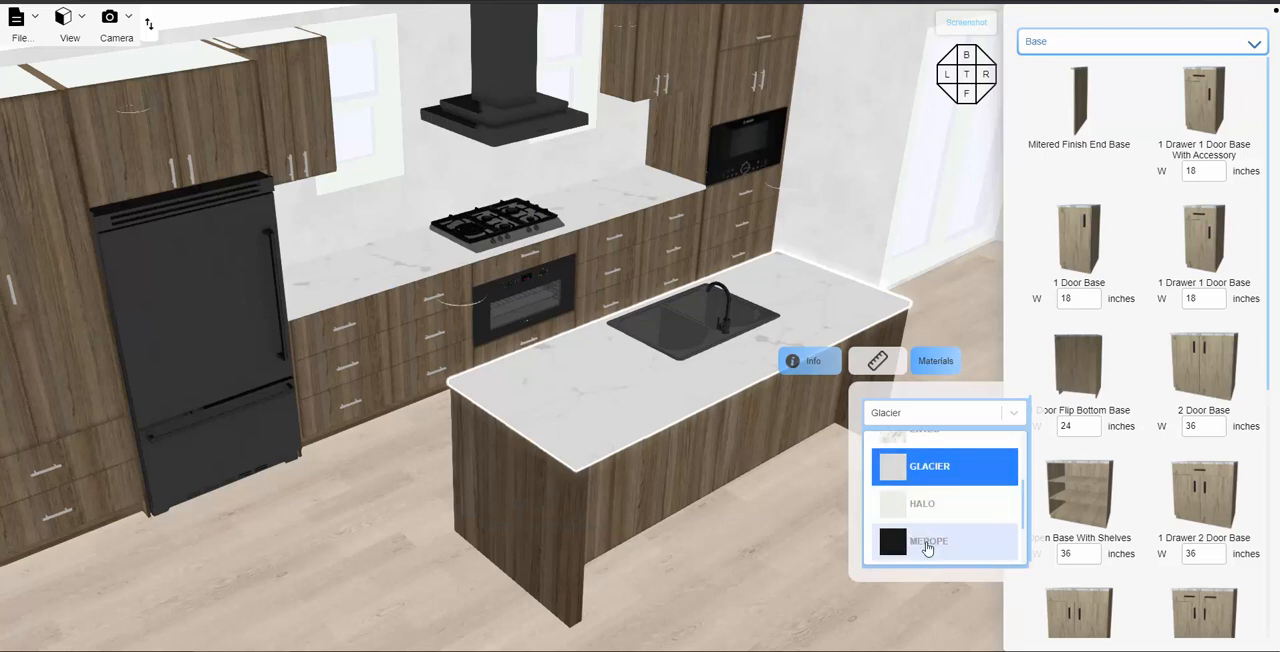
left_click(914, 538)
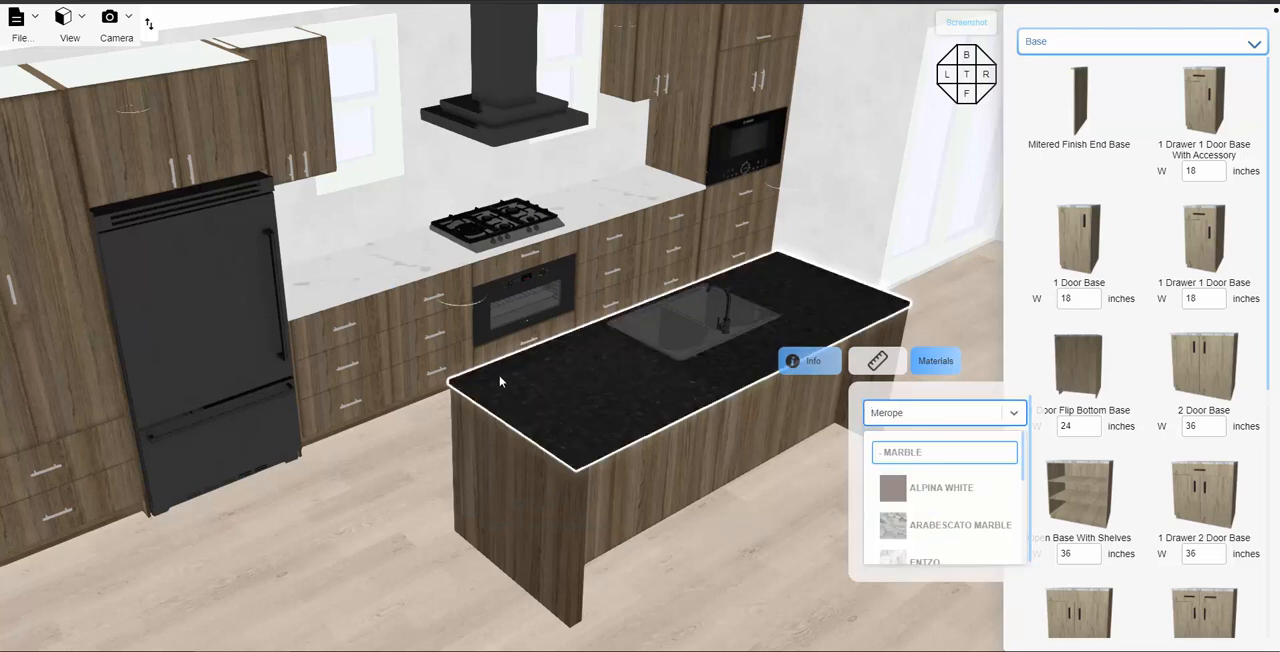
left_click_drag(407, 473, 368, 455)
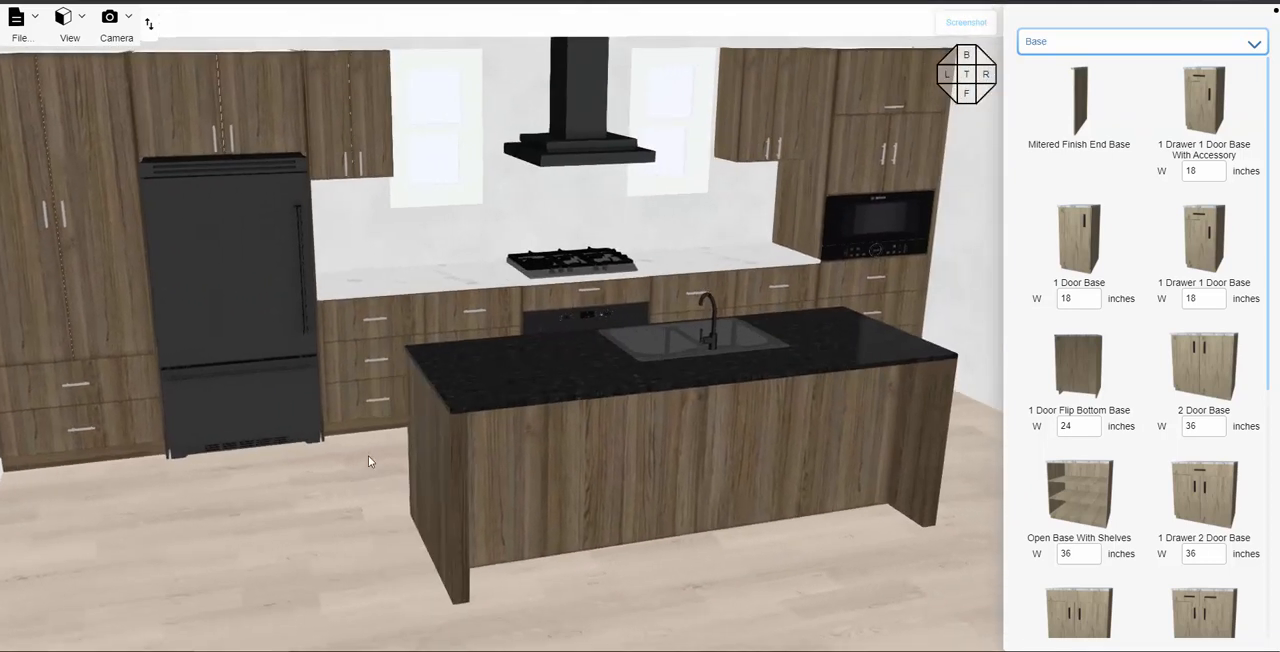
left_click_drag(272, 117, 503, 257)
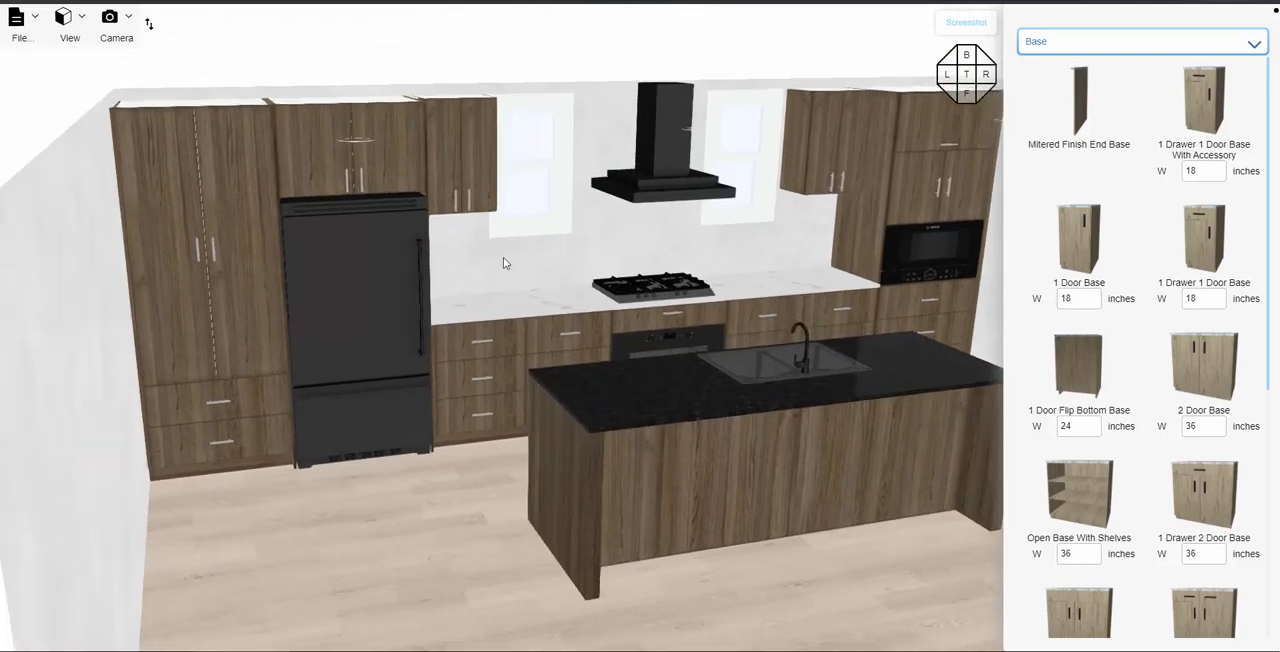
- Add a second material set, Set 2, to the materials in the project settings
left_click(18, 22)
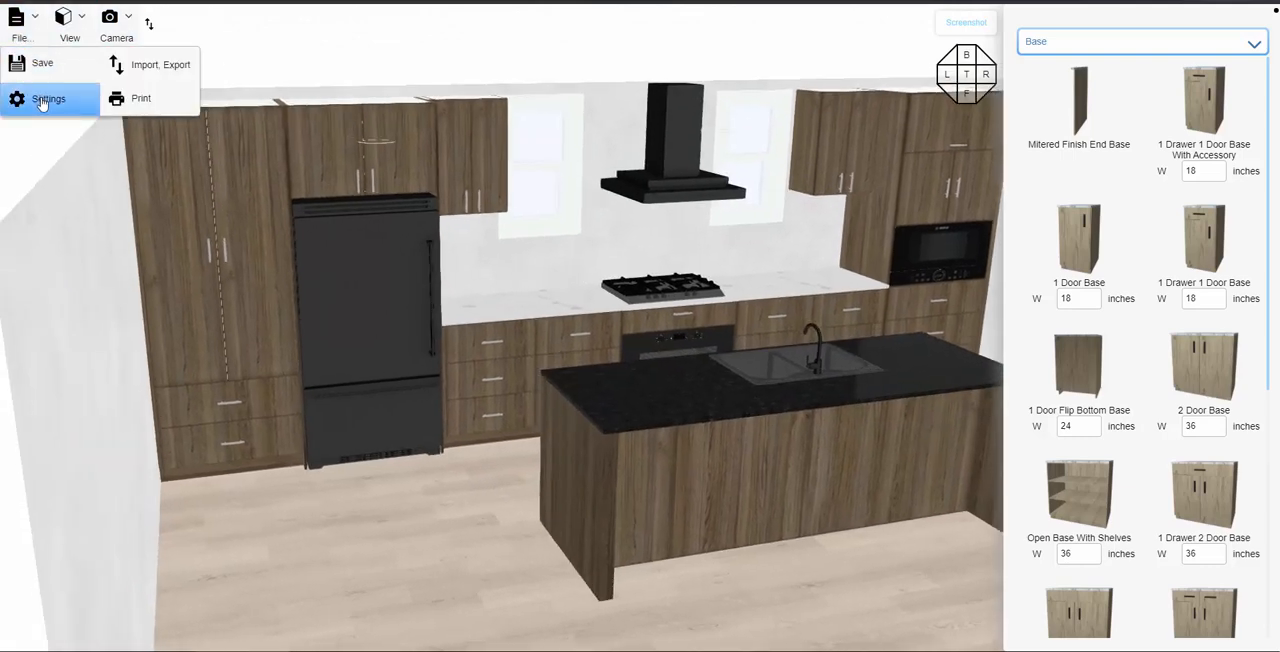
left_click(42, 100)
left_click(390, 158)
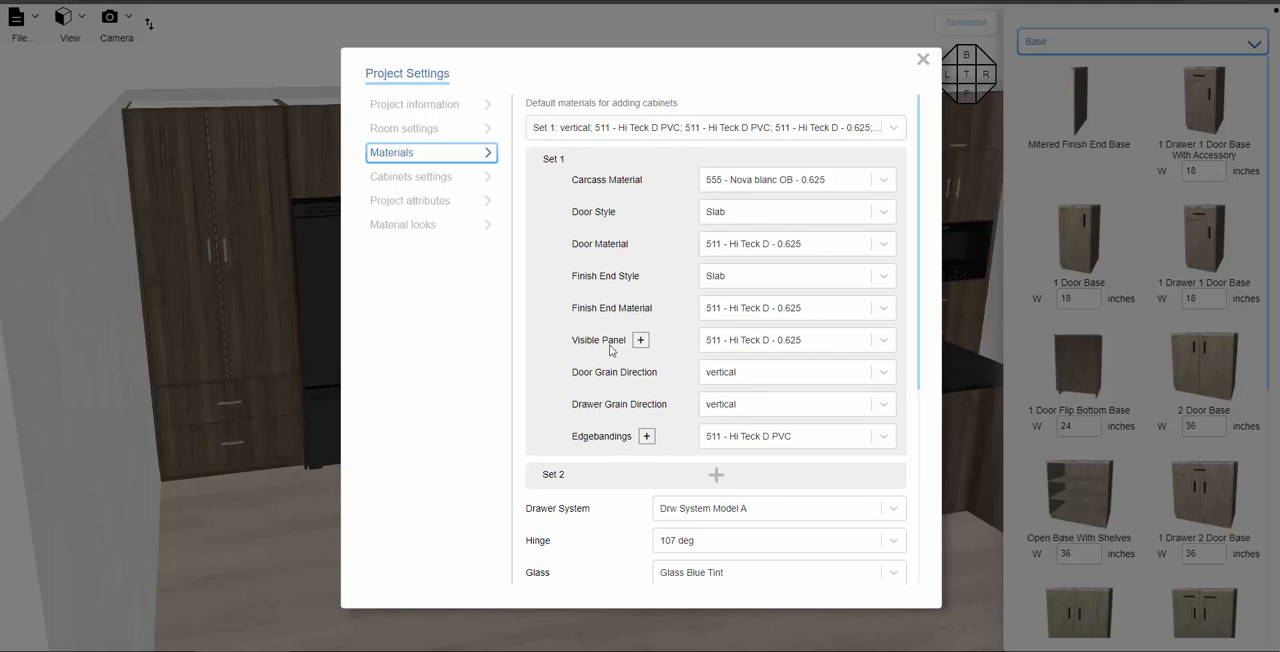
scroll(612, 349, "down", 1)
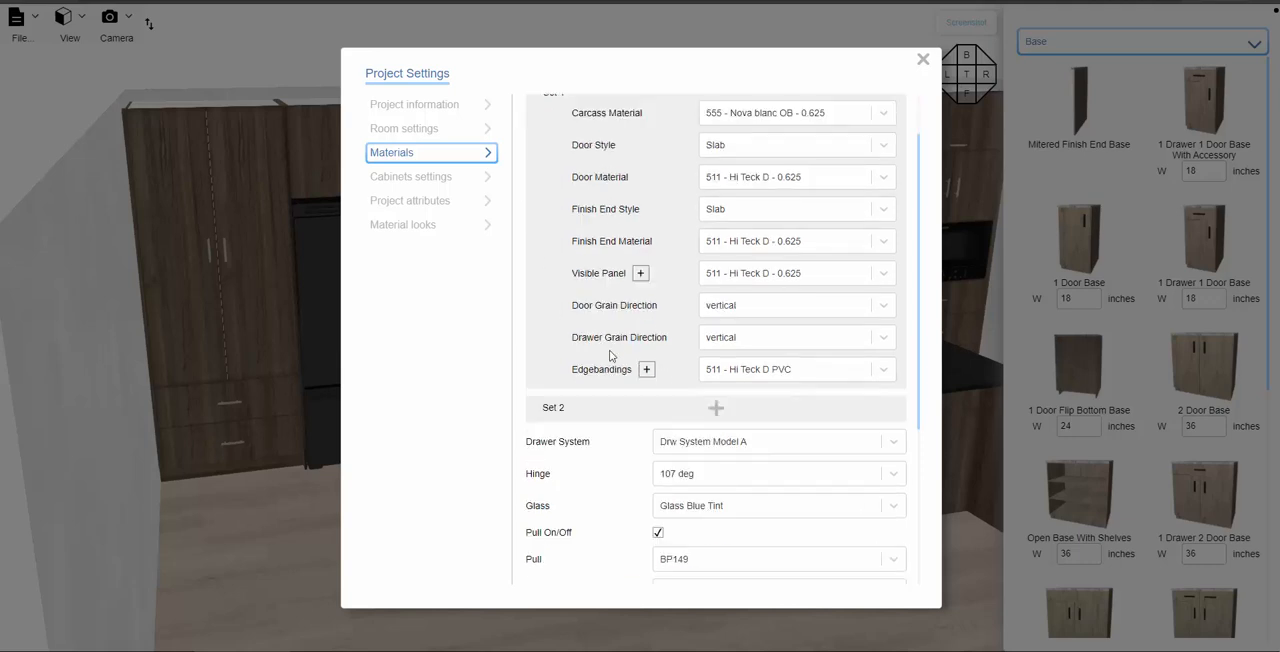
left_click(717, 410)
scroll(722, 409, "down", 4)
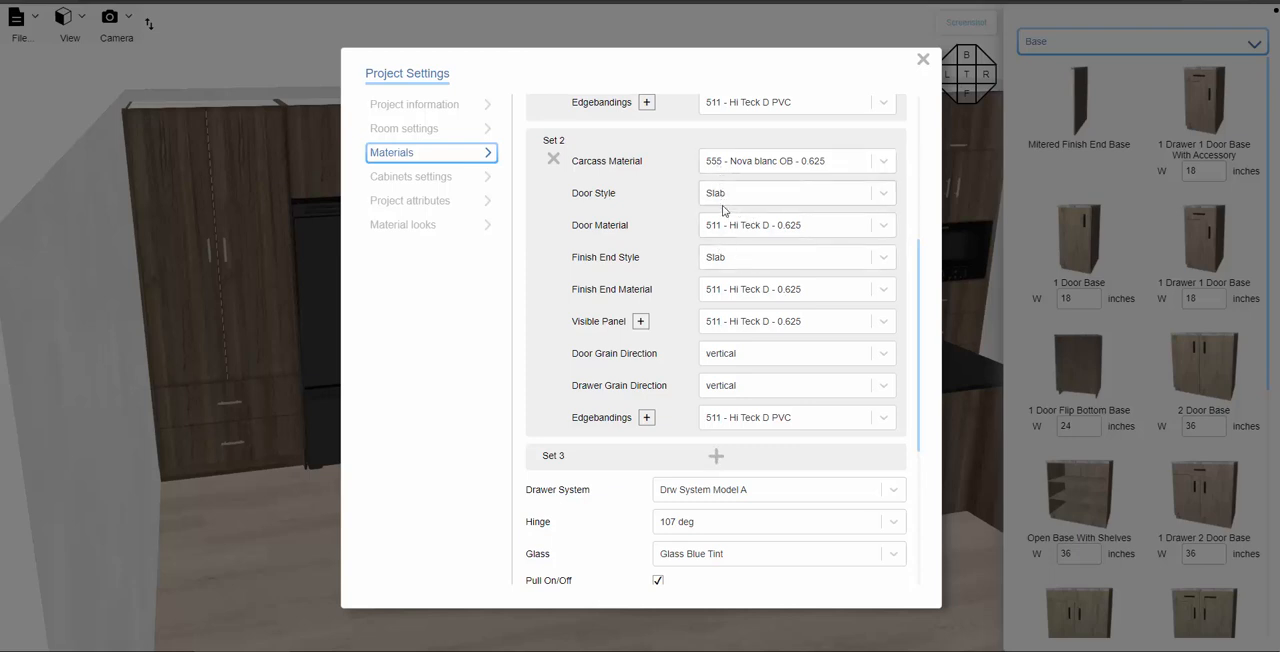
- Set both the door material and the finish end material of Set 2 to 888 - Noir D - 0.625
left_click(775, 230)
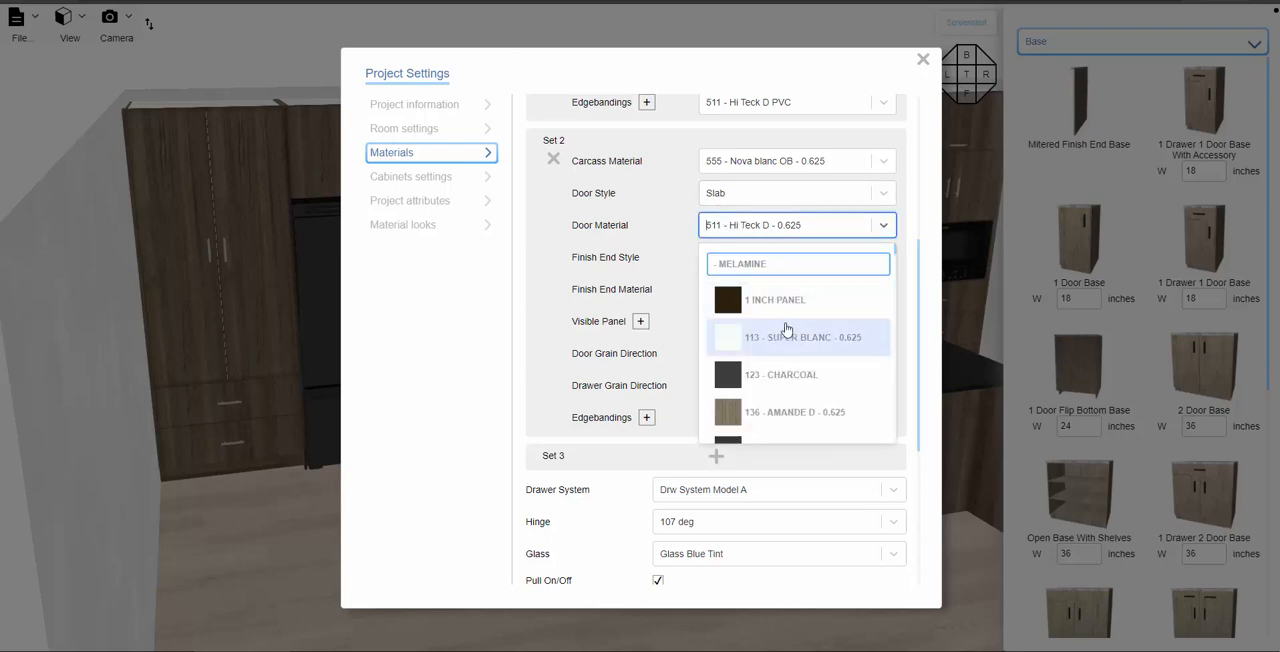
type("888")
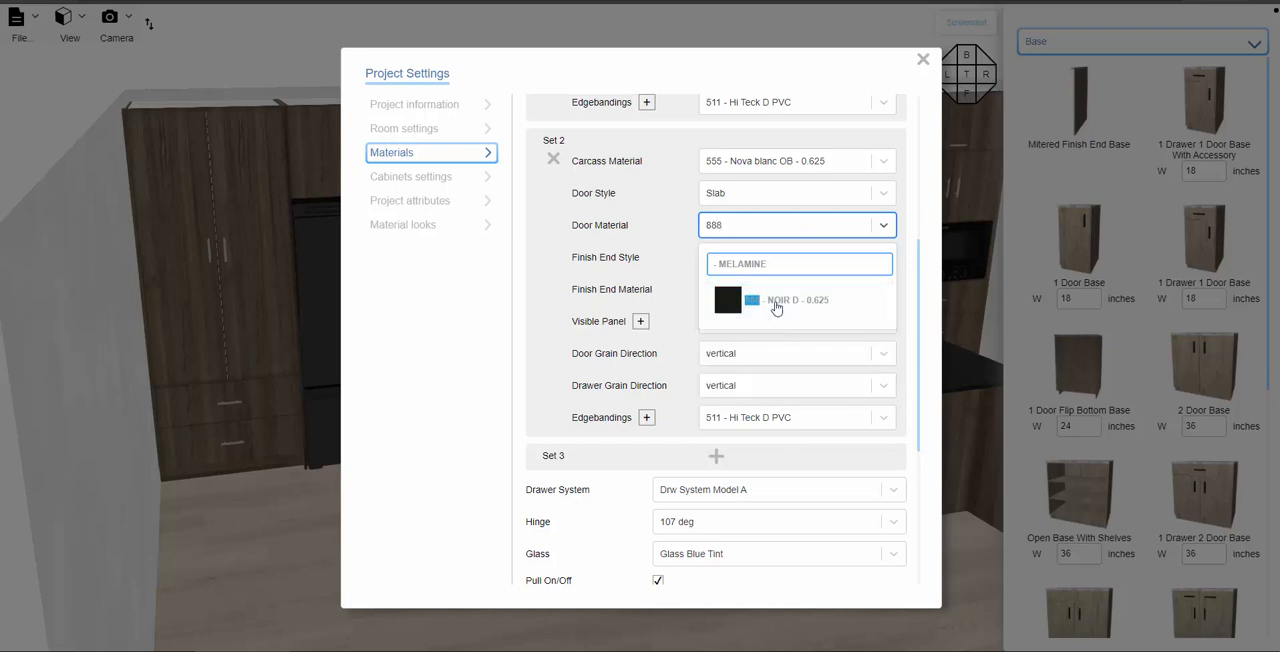
left_click(777, 305)
left_click(772, 293)
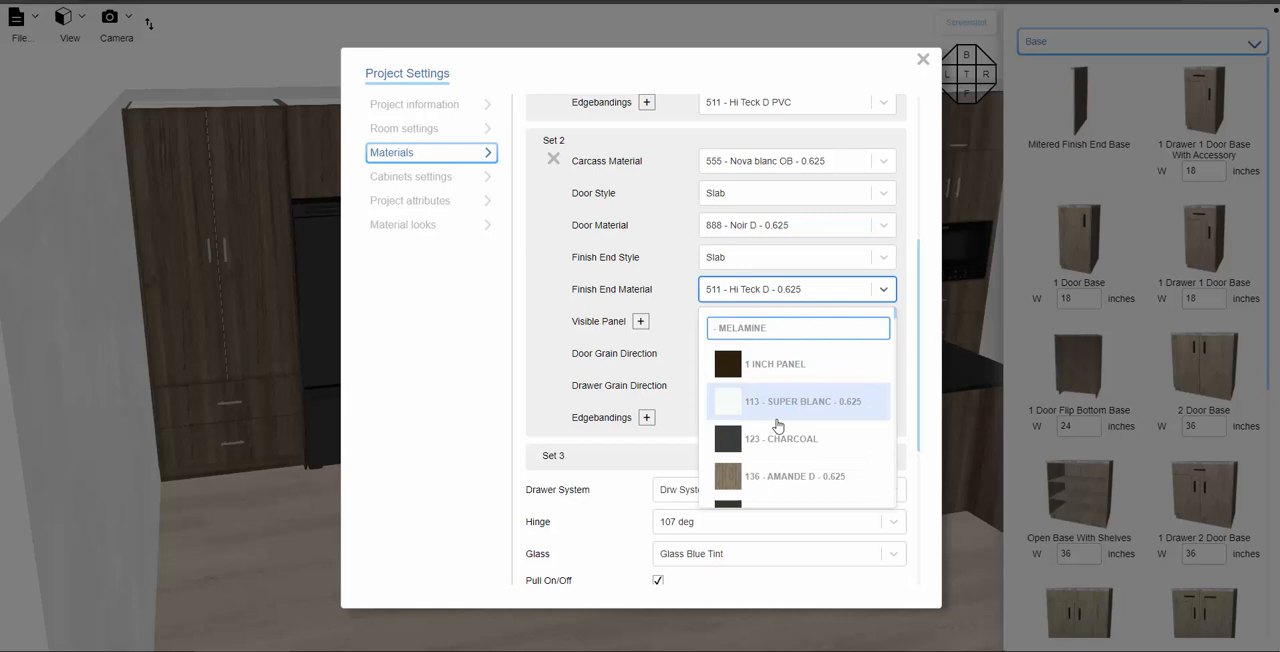
type("88")
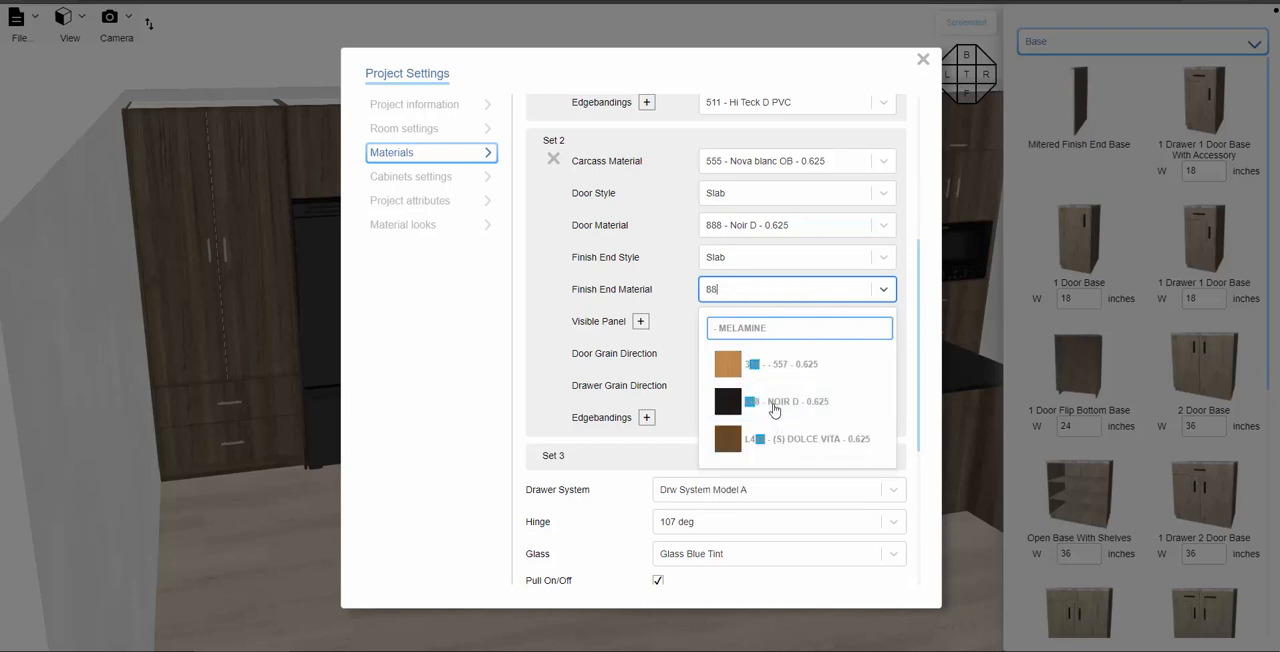
left_click(774, 410)
- Set Set 2's visible panel to 888 - Noir D - 0.625 and its edgebandings to 888 - Noir D - PVC, and close the project settings
left_click(775, 321)
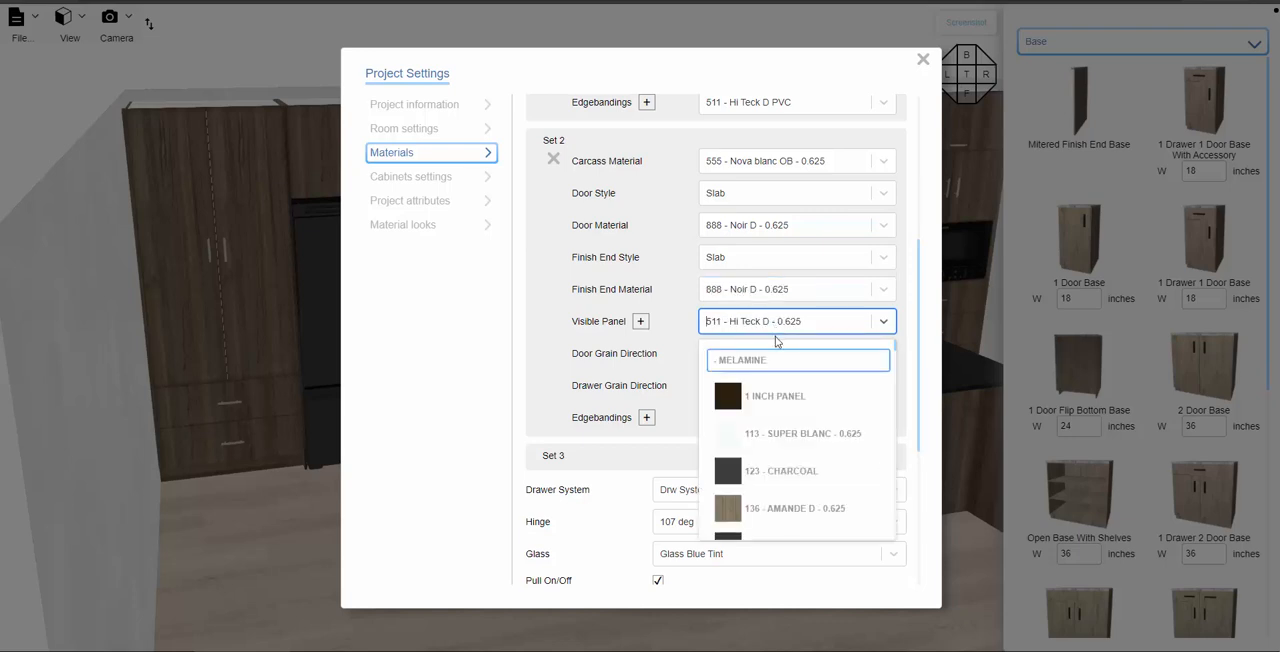
type("888")
left_click(772, 398)
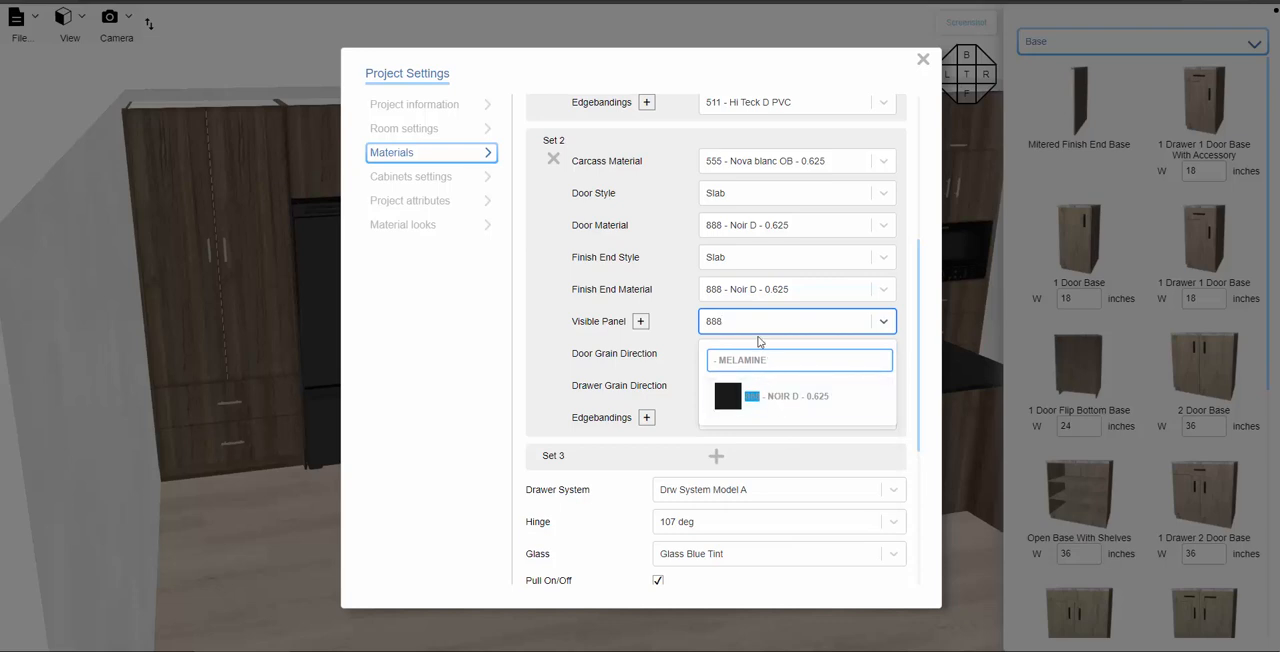
left_click(717, 420)
type("8")
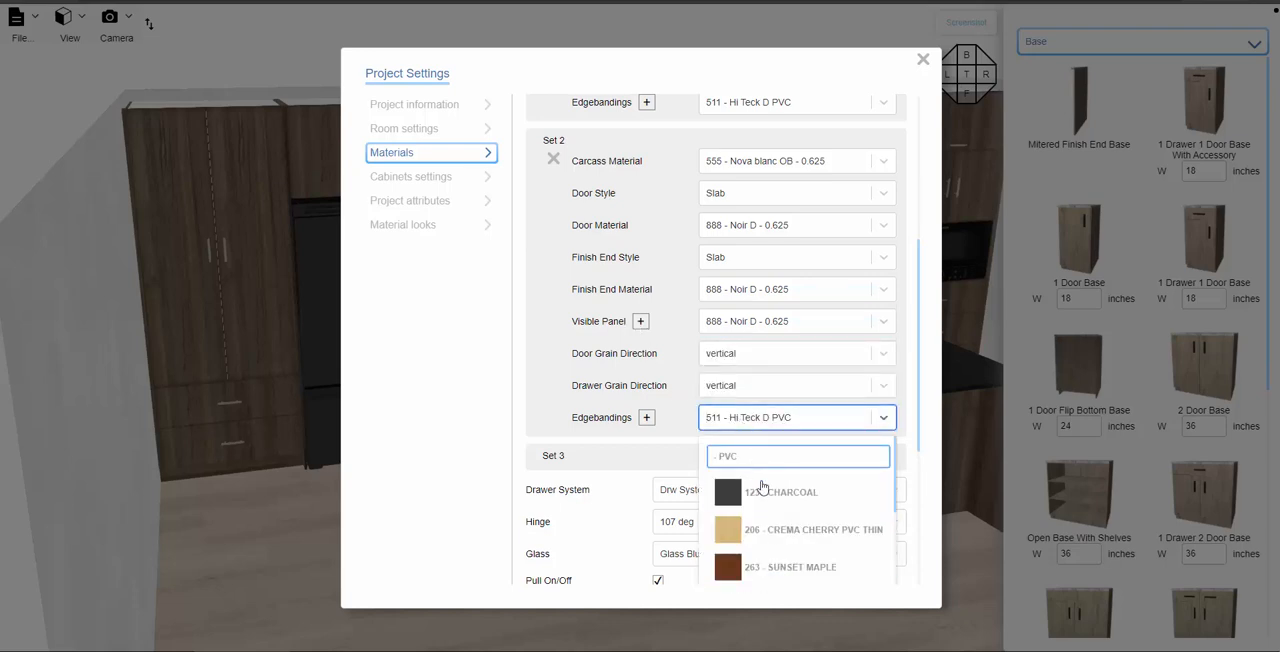
left_click(770, 492)
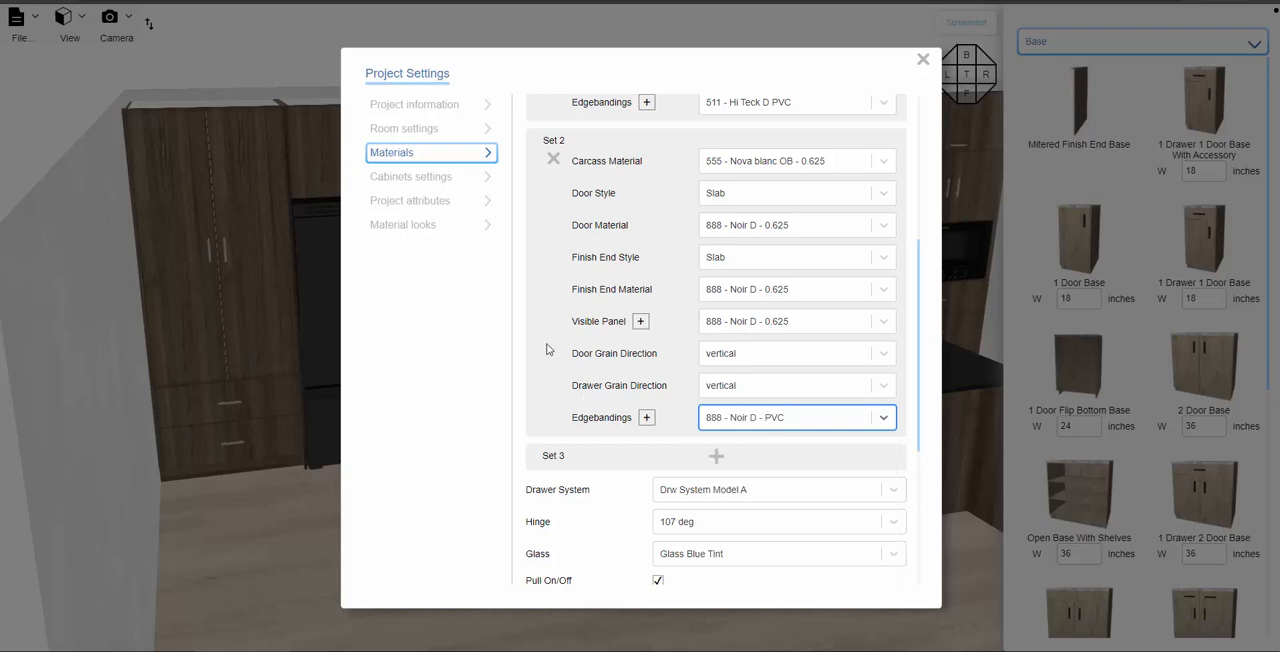
scroll(718, 193, "up", 5)
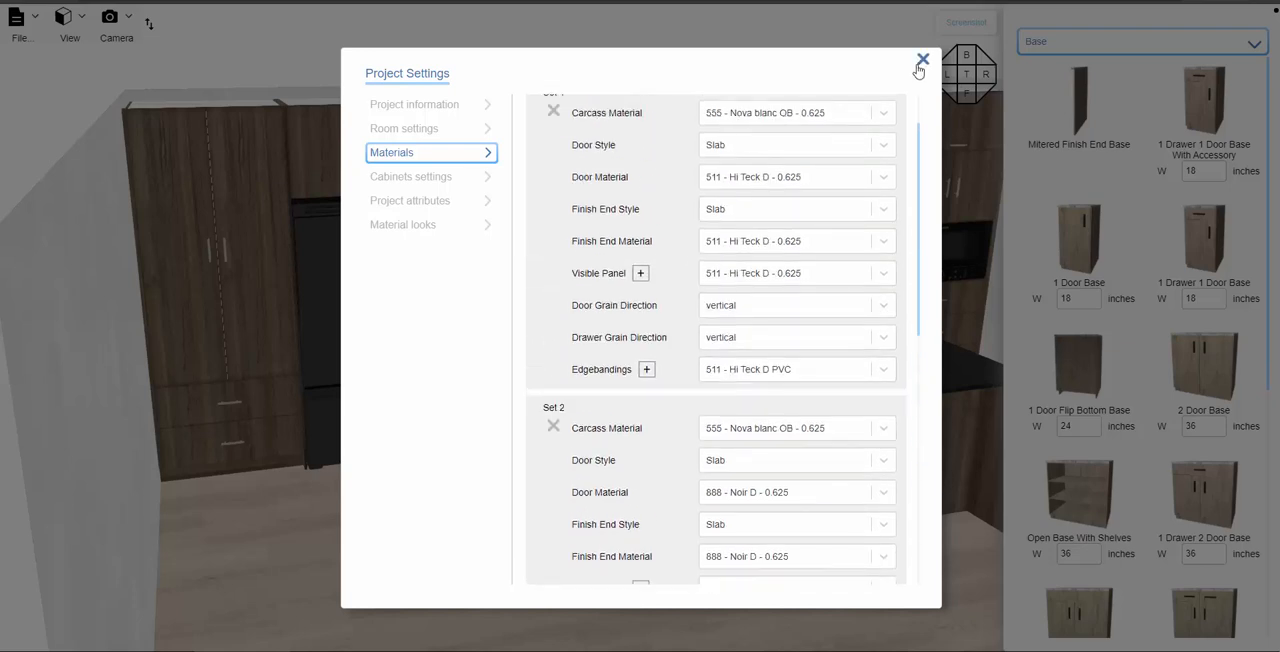
left_click(922, 61)
- Apply material Set 2 to all cabinets under the island countertop, starting from the island's 2 Door 2 Drawer Base
left_click_drag(473, 501, 587, 405)
scroll(476, 503, "up", 5)
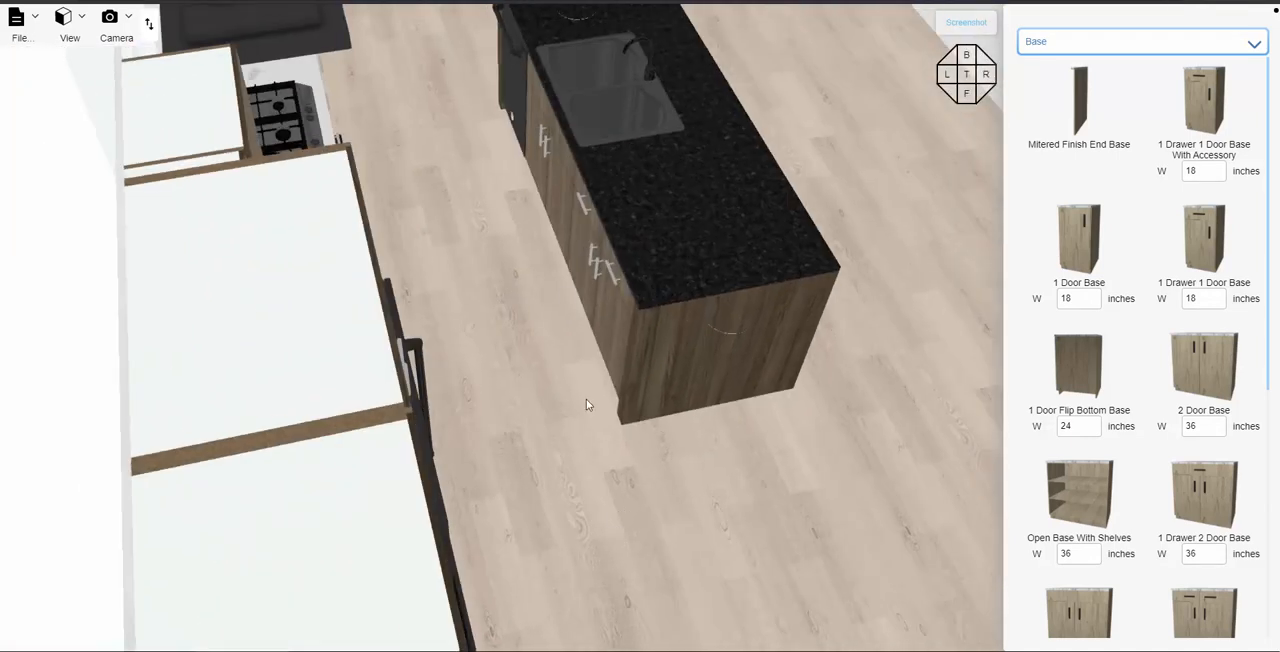
left_click(589, 245)
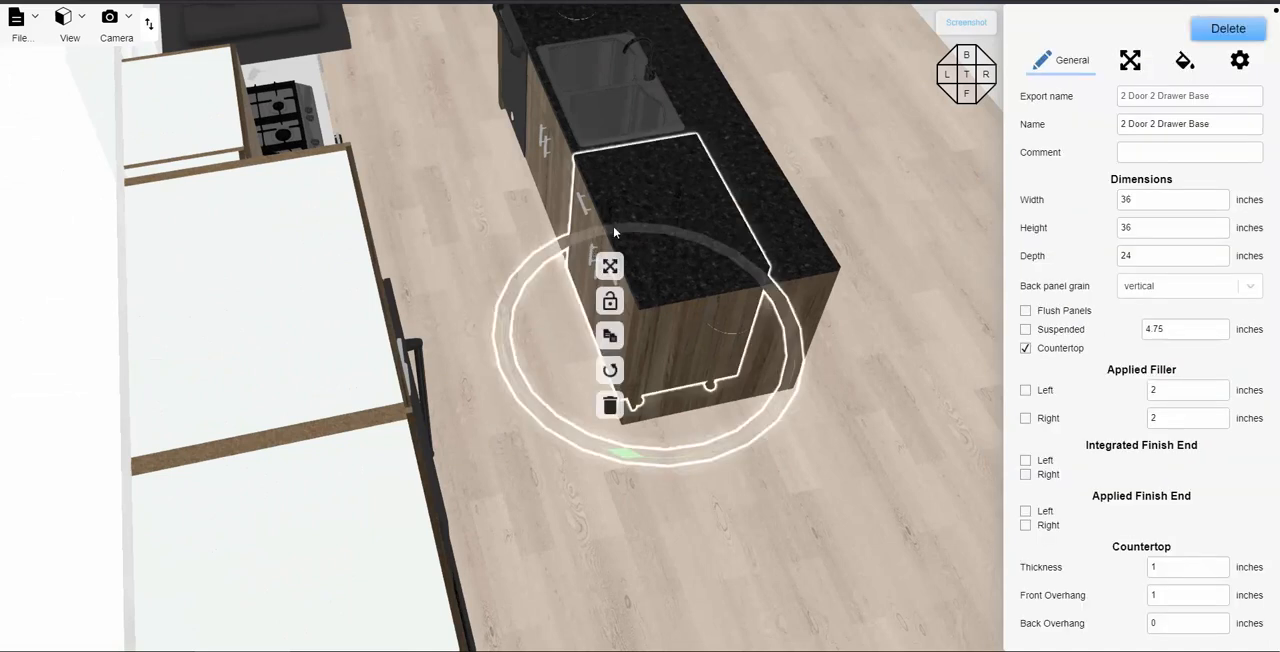
left_click(1127, 62)
left_click(1180, 62)
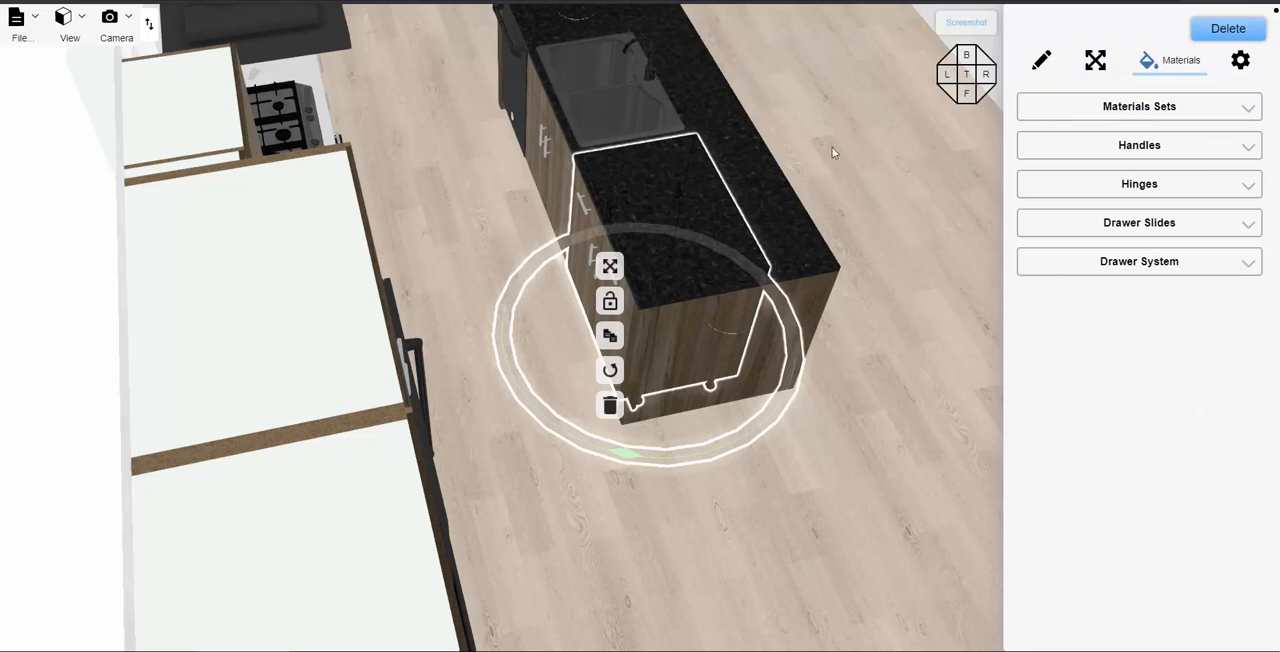
left_click(1160, 108)
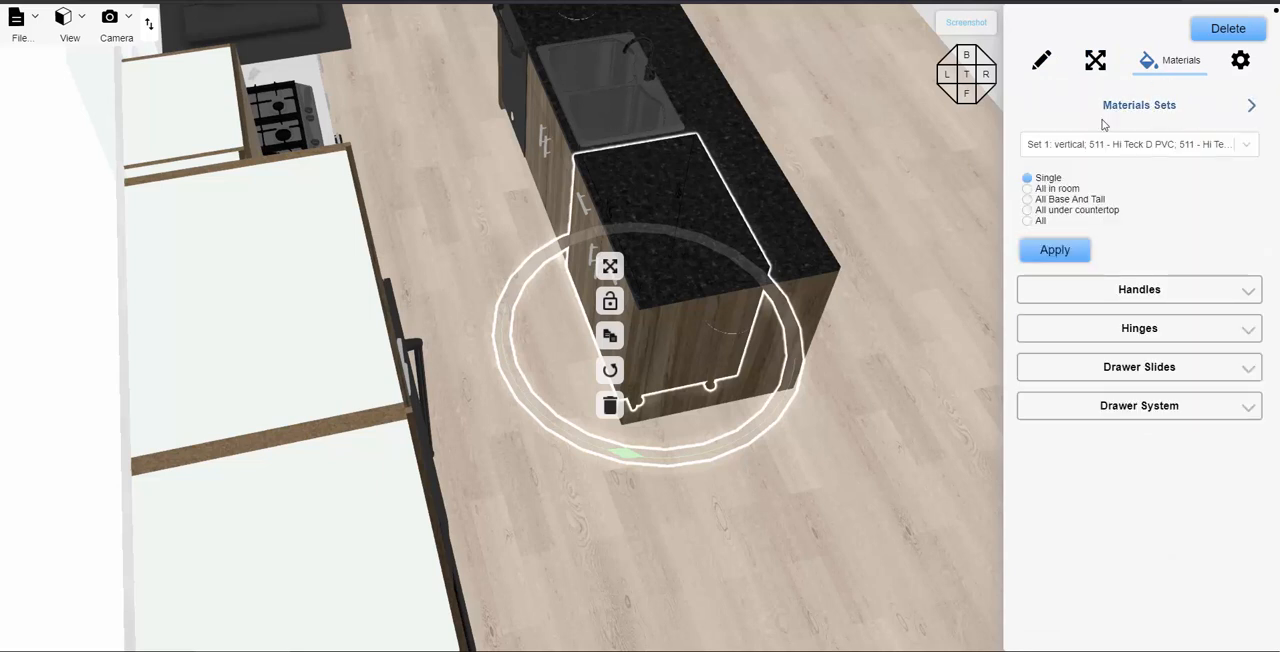
left_click(1115, 147)
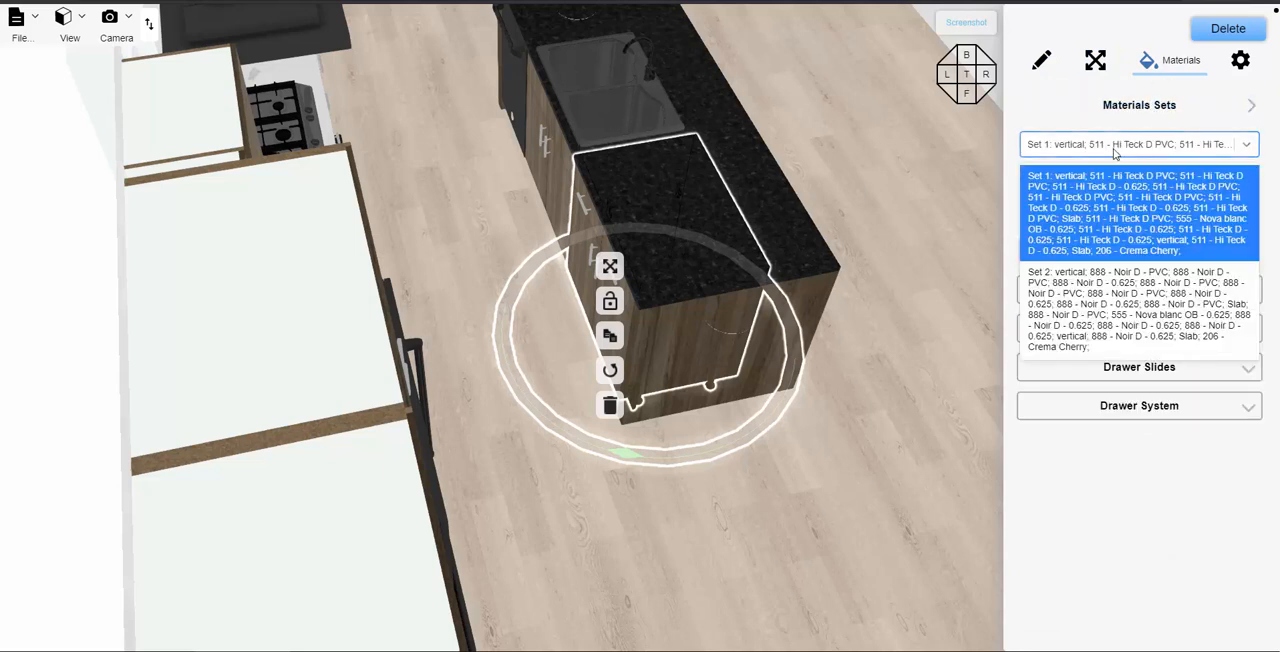
left_click(1090, 285)
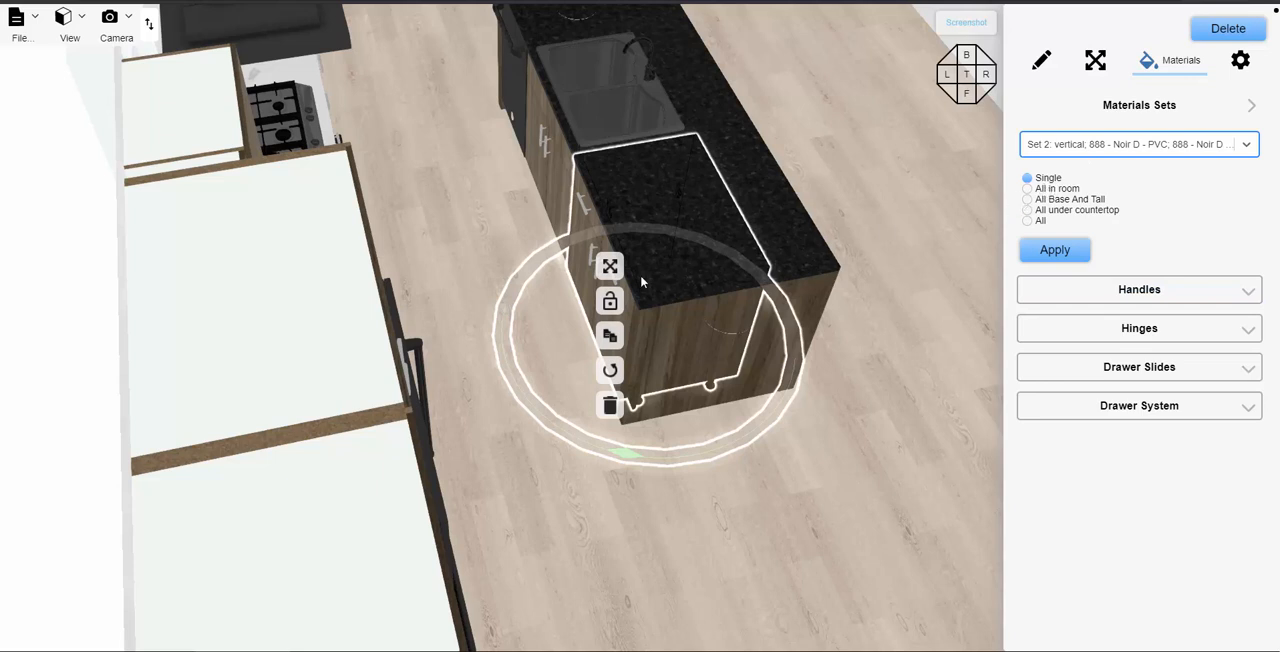
left_click(1029, 211)
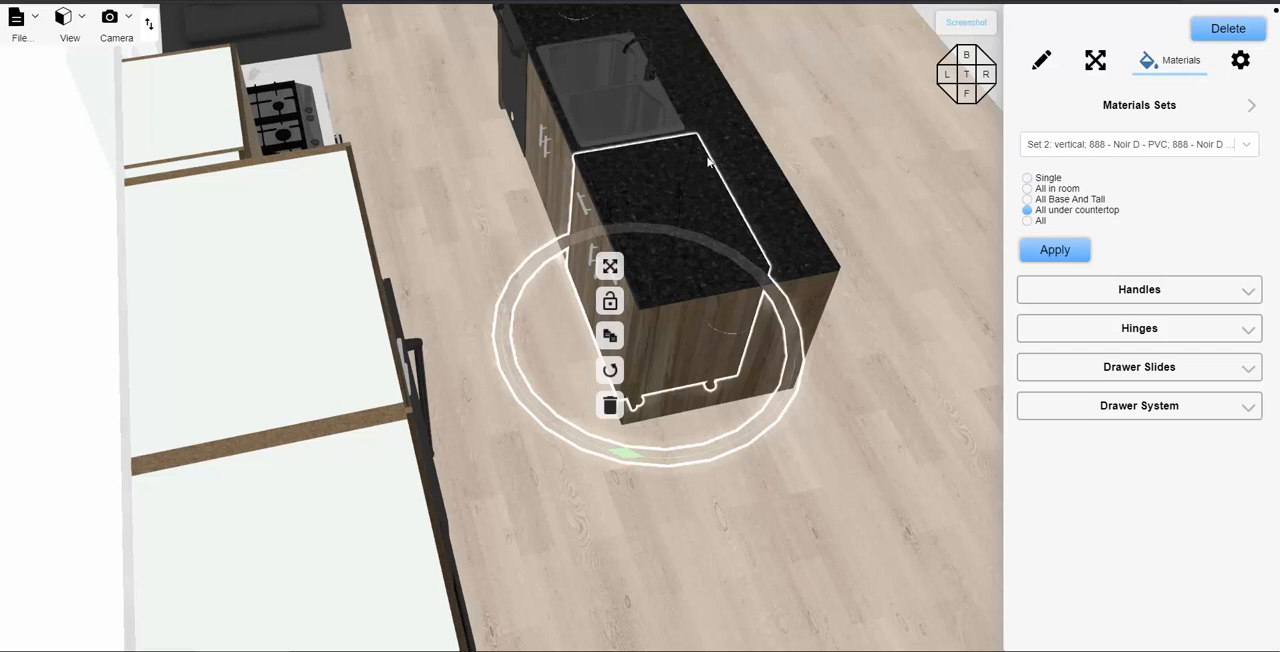
left_click(1066, 249)
left_click(452, 237)
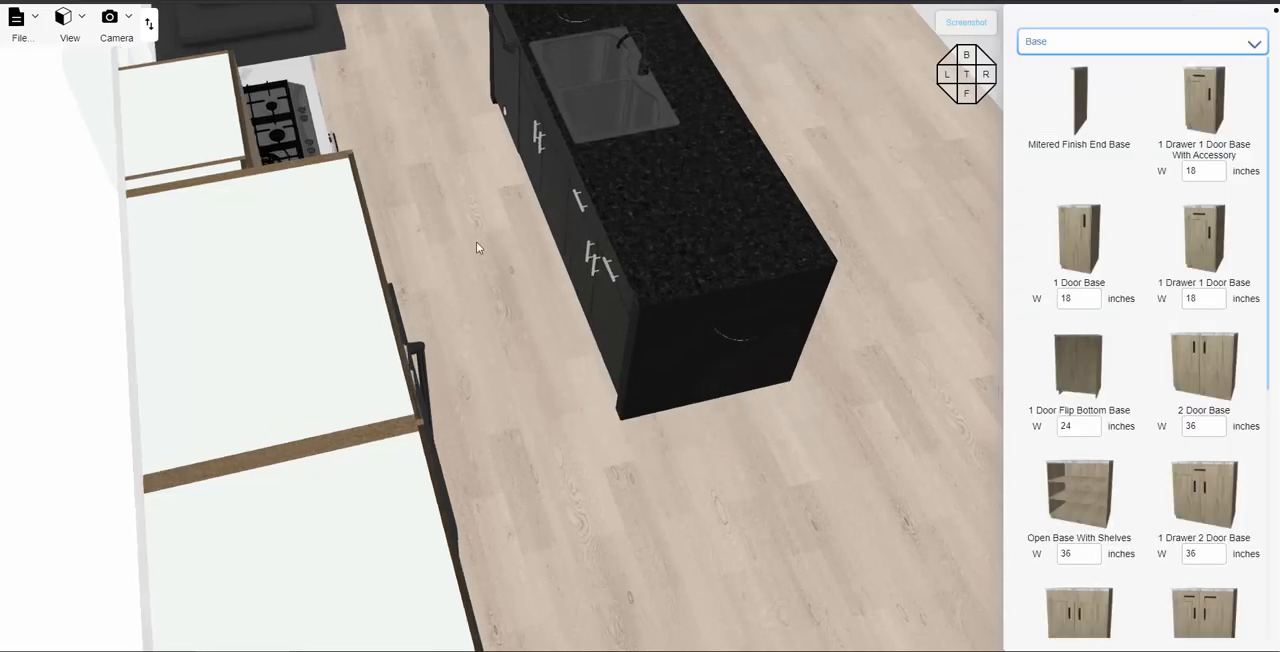
- Apply material Set 2 to all upper cabinets, starting from the 20-inch upper beside the refrigerator
left_click_drag(477, 245, 454, 293)
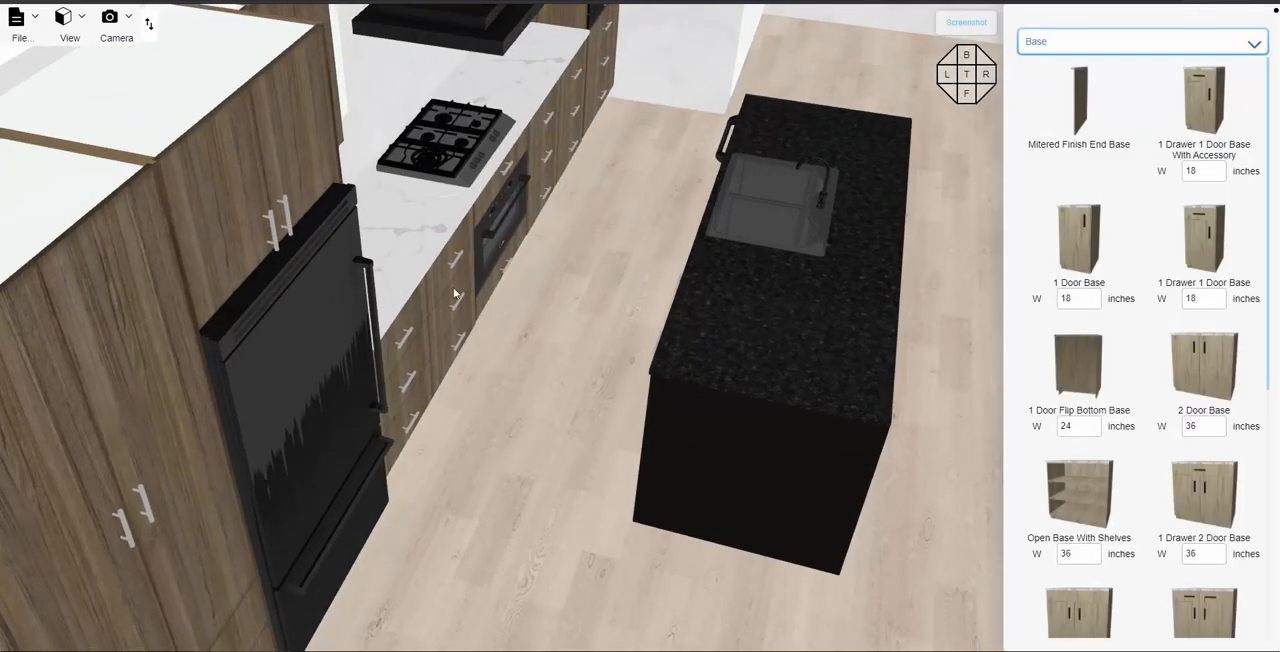
left_click_drag(520, 463, 439, 479)
scroll(434, 478, "down", 3)
scroll(443, 482, "down", 3)
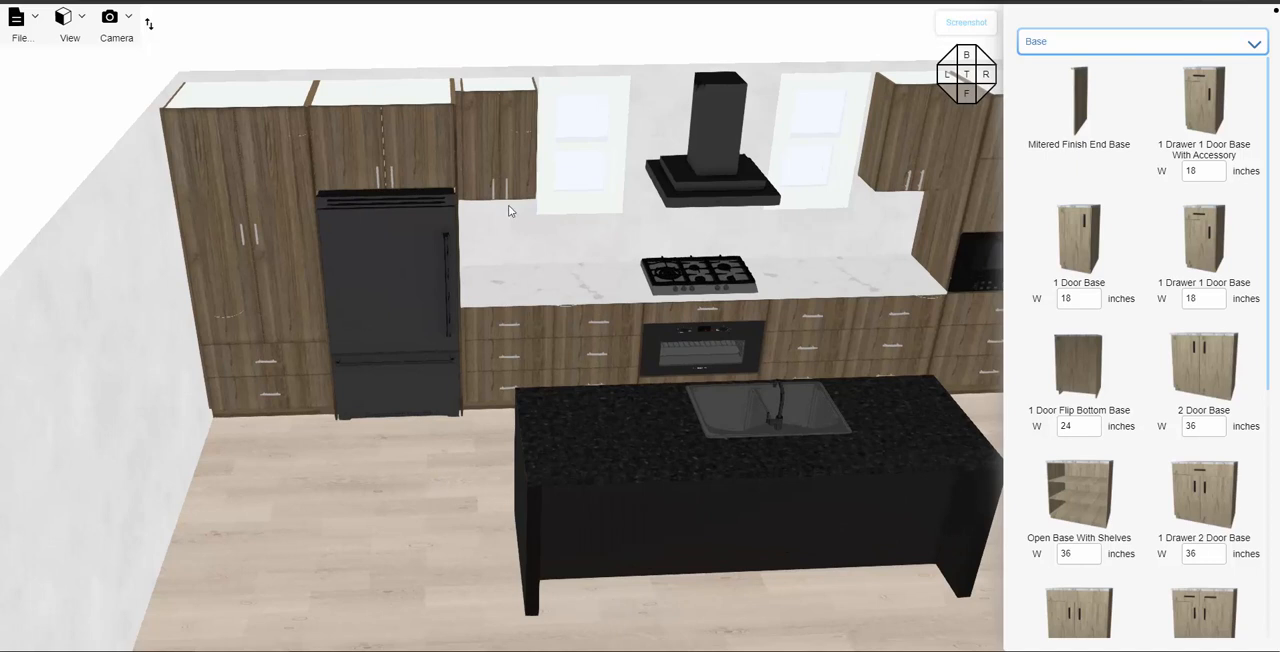
left_click(520, 128)
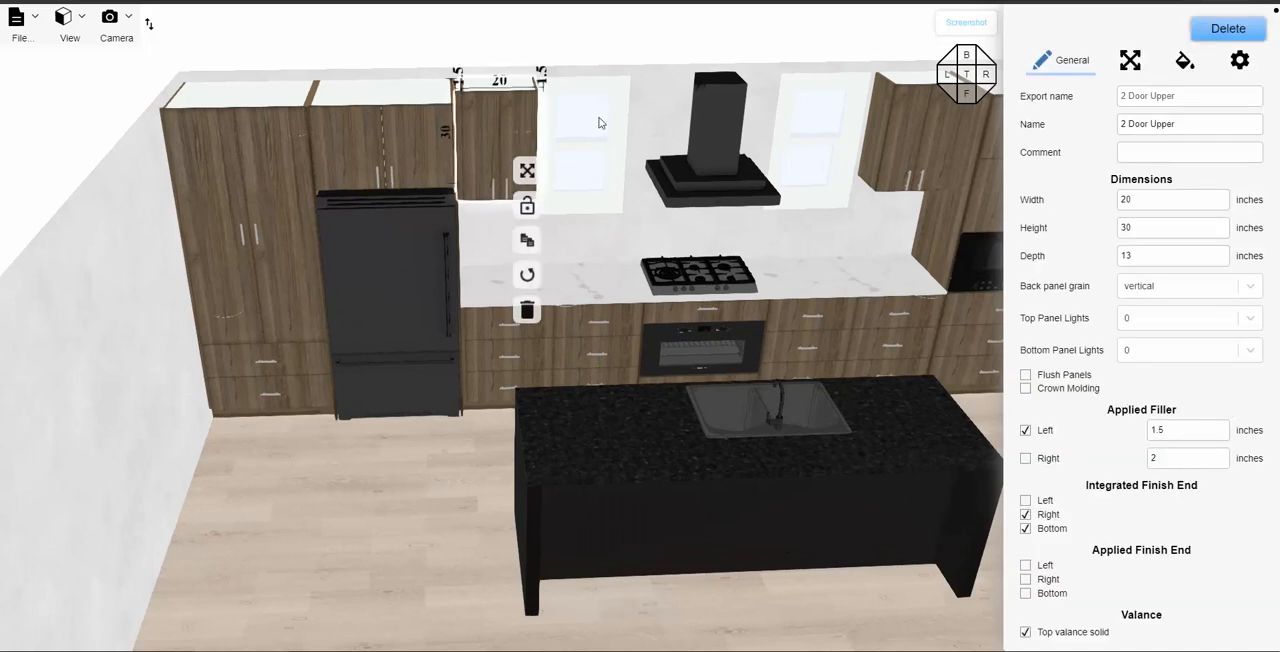
left_click(1181, 66)
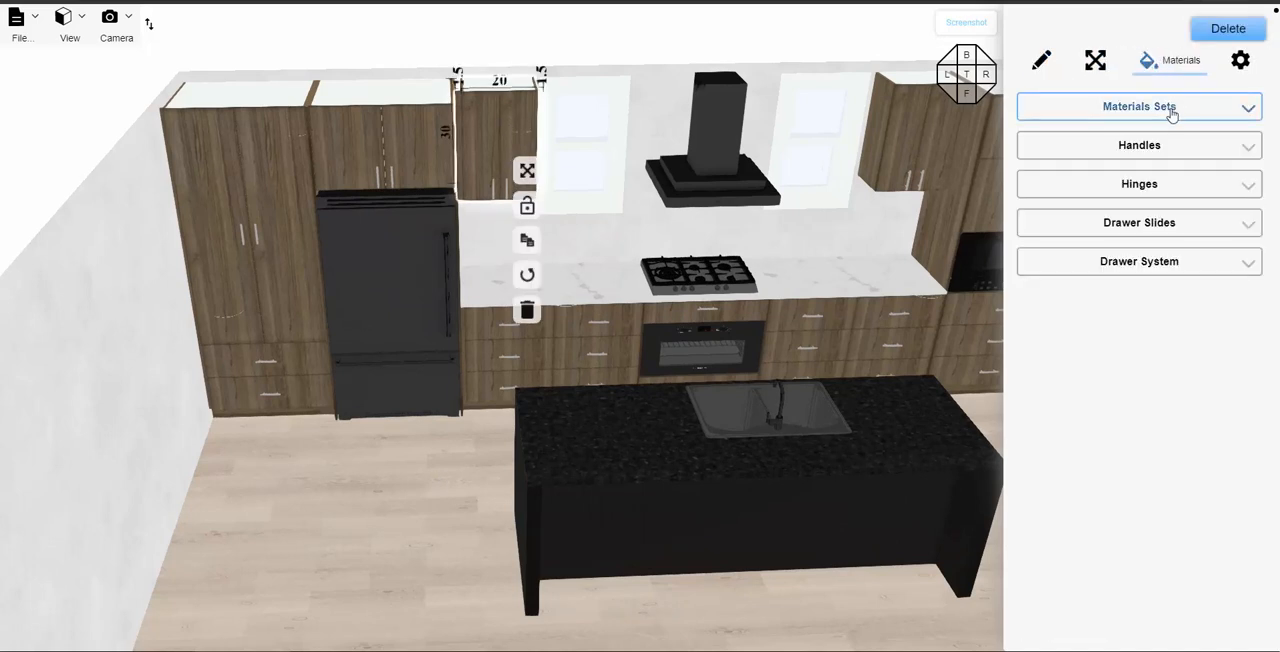
left_click(1170, 110)
left_click(1085, 152)
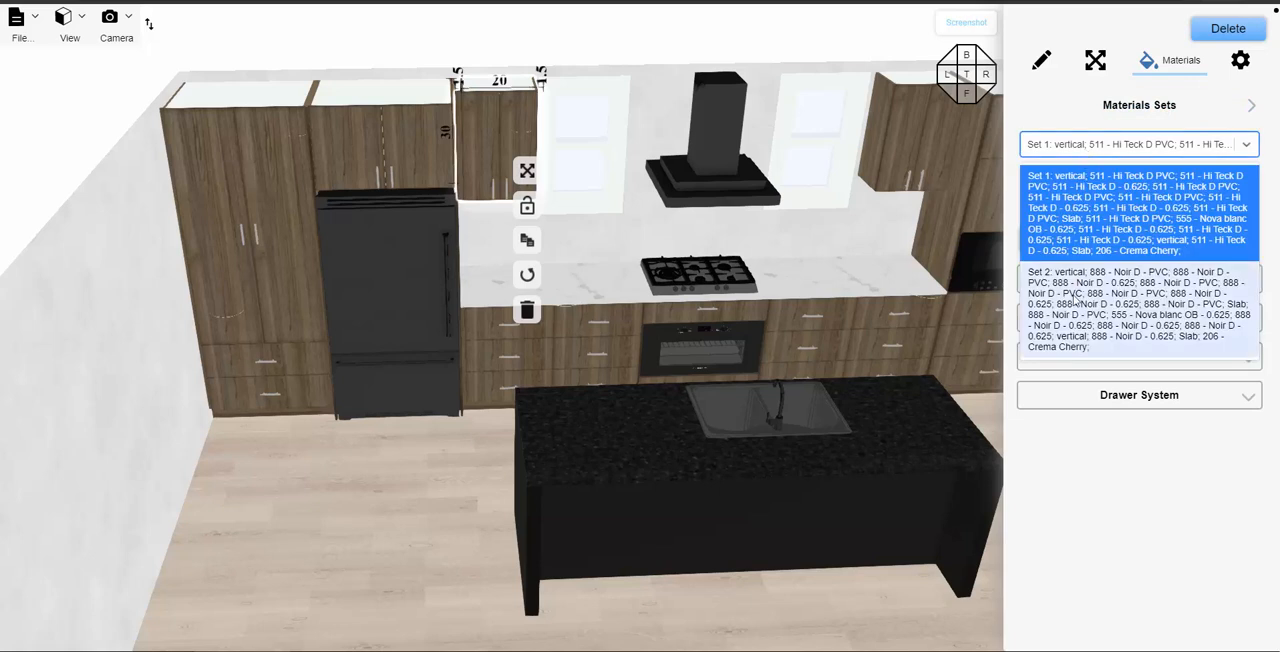
left_click(1080, 262)
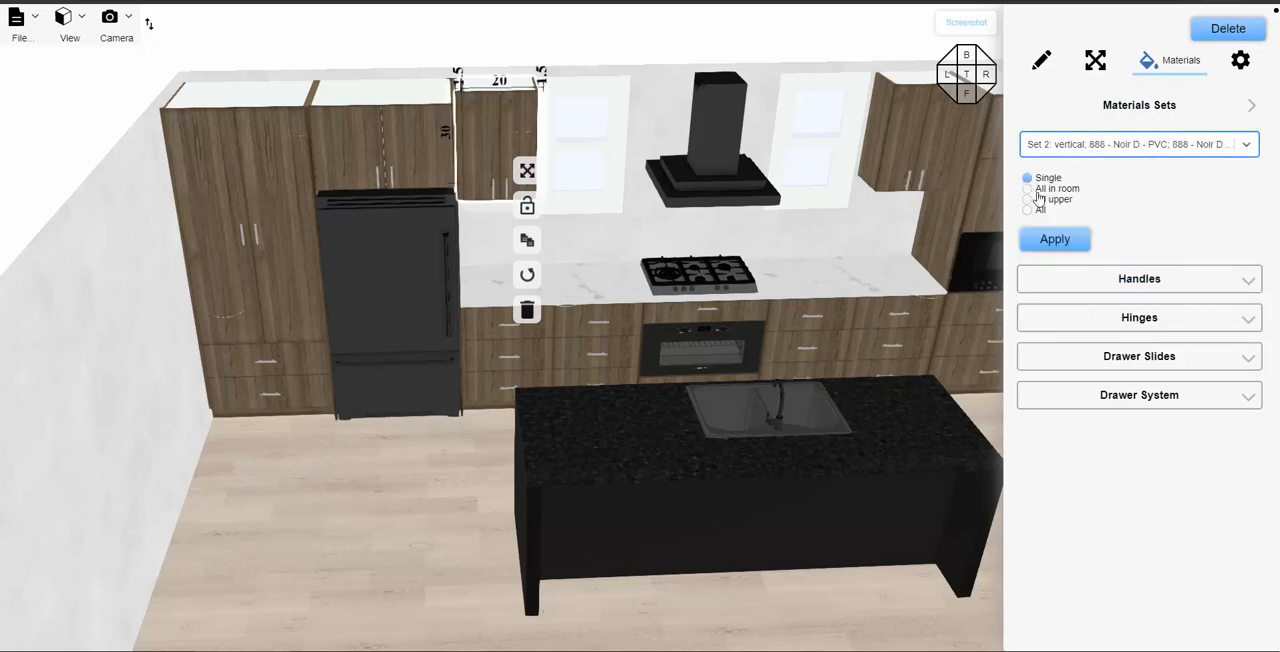
left_click(1029, 200)
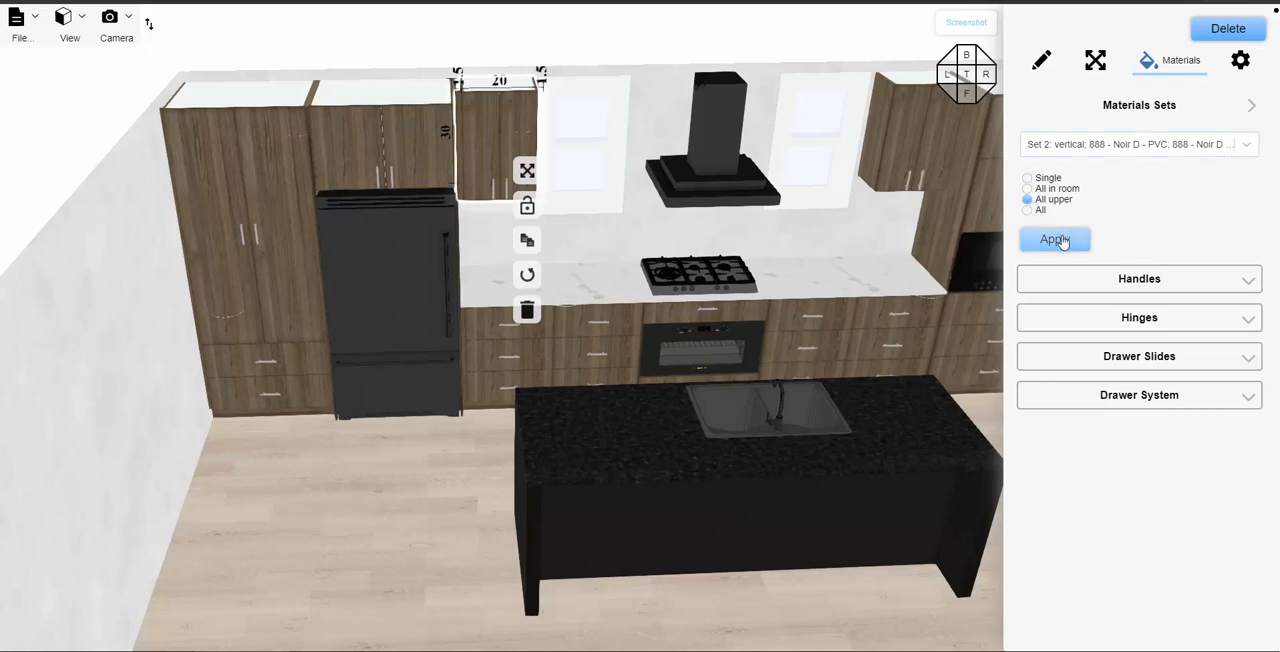
left_click(1060, 242)
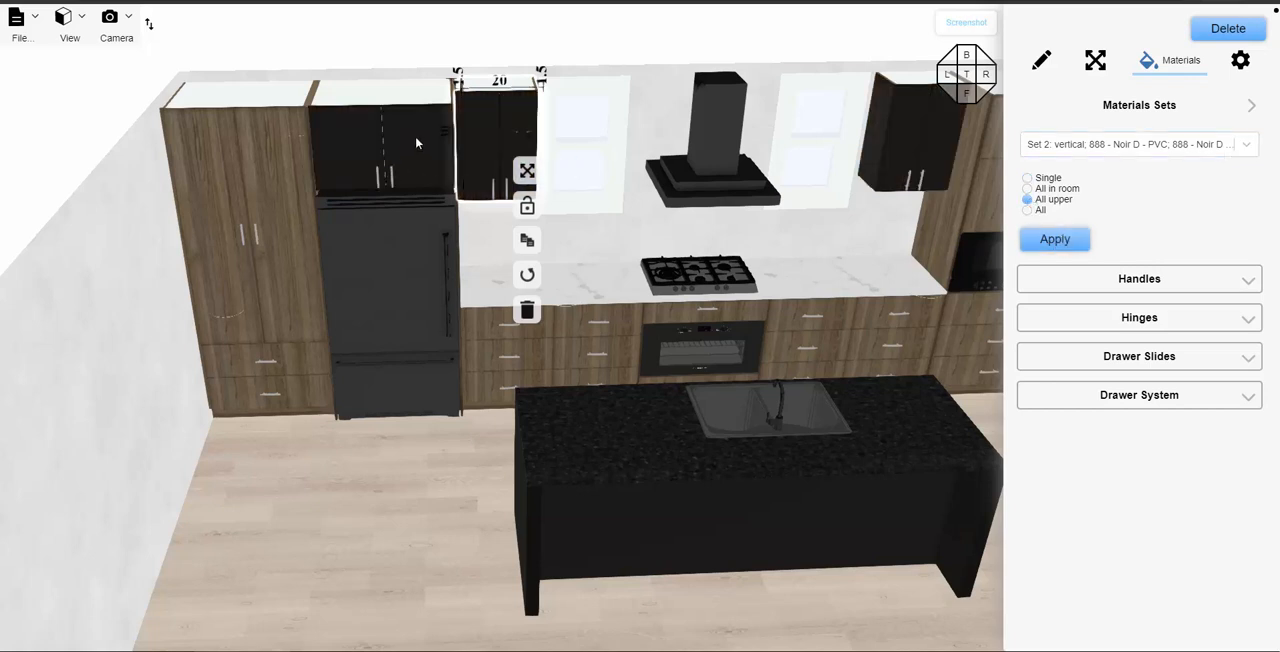
- Apply material Set 1 to only the single upper cabinet above the refrigerator, and deselect it
left_click(390, 146)
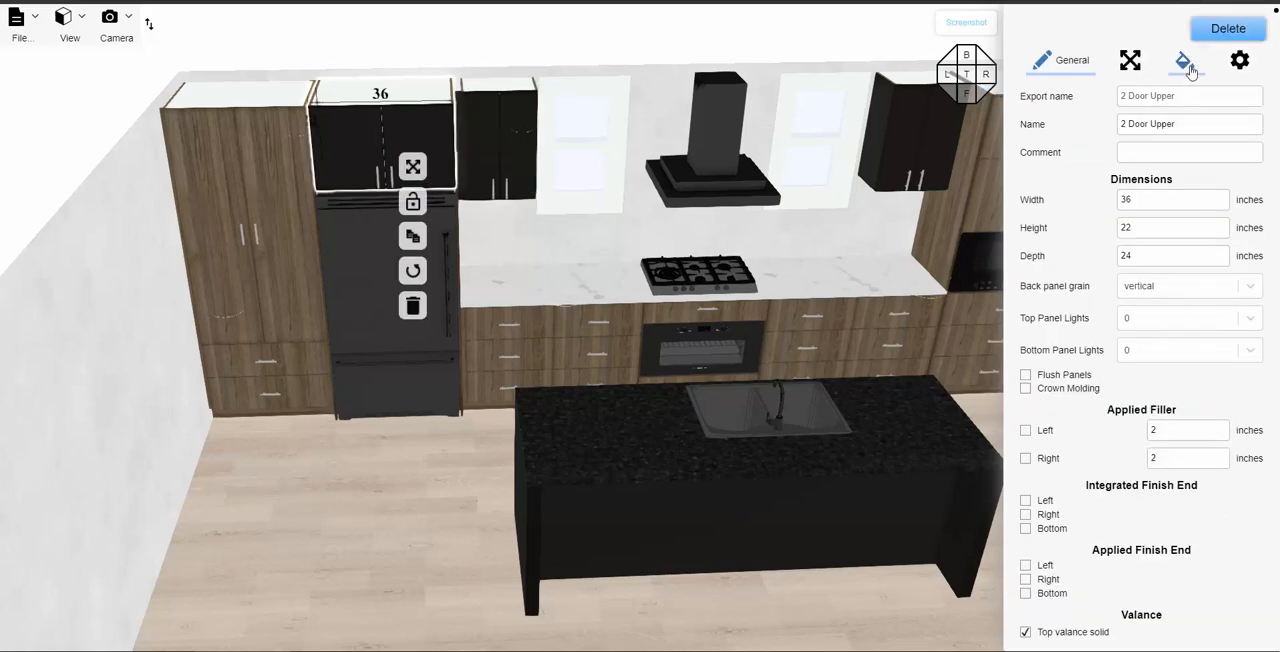
left_click(1185, 61)
left_click(1150, 106)
left_click(1082, 147)
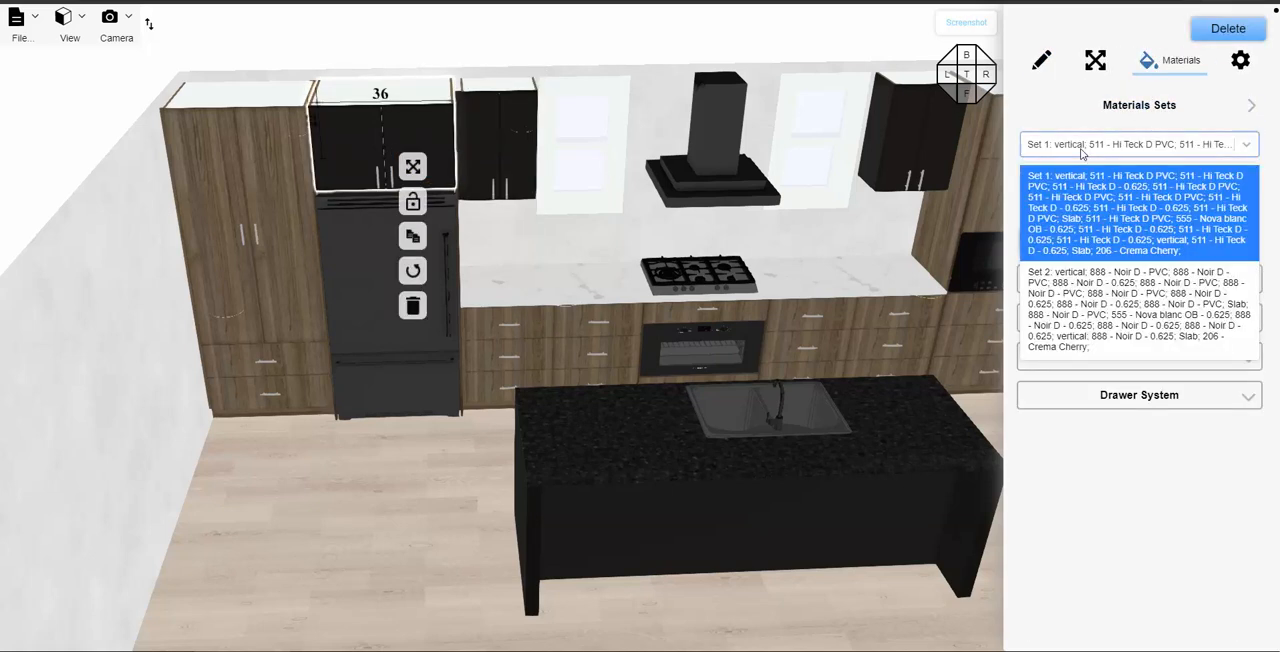
left_click(1070, 192)
left_click(1028, 180)
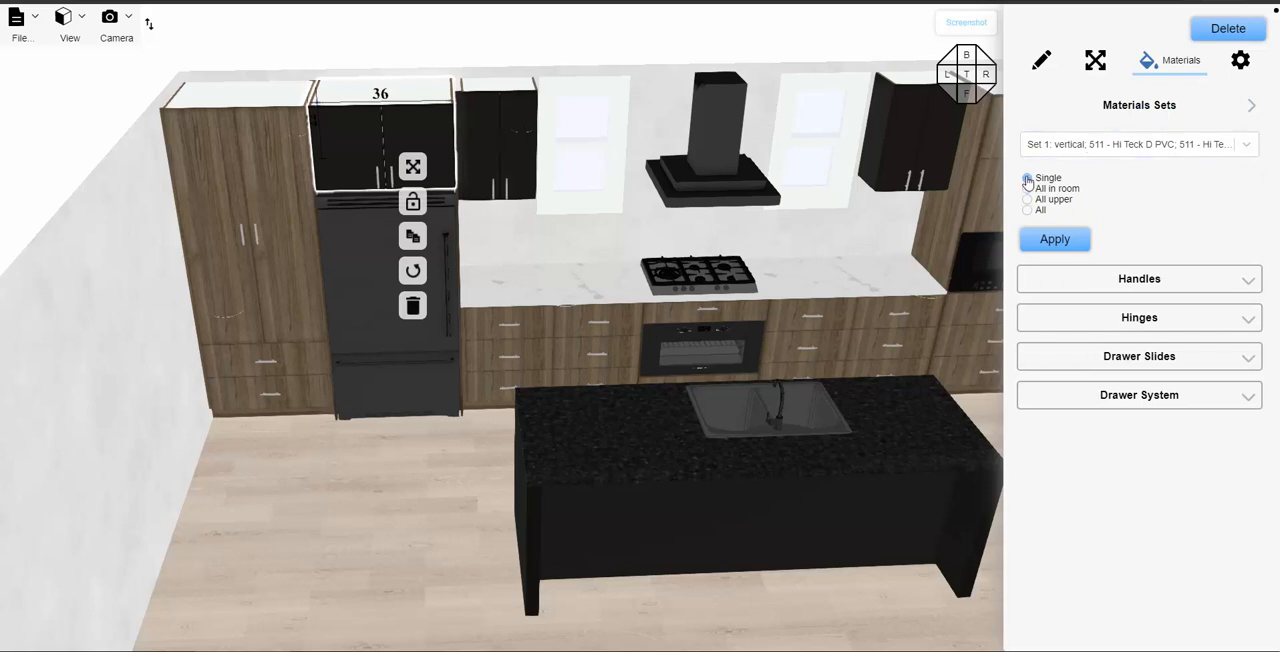
left_click(1055, 239)
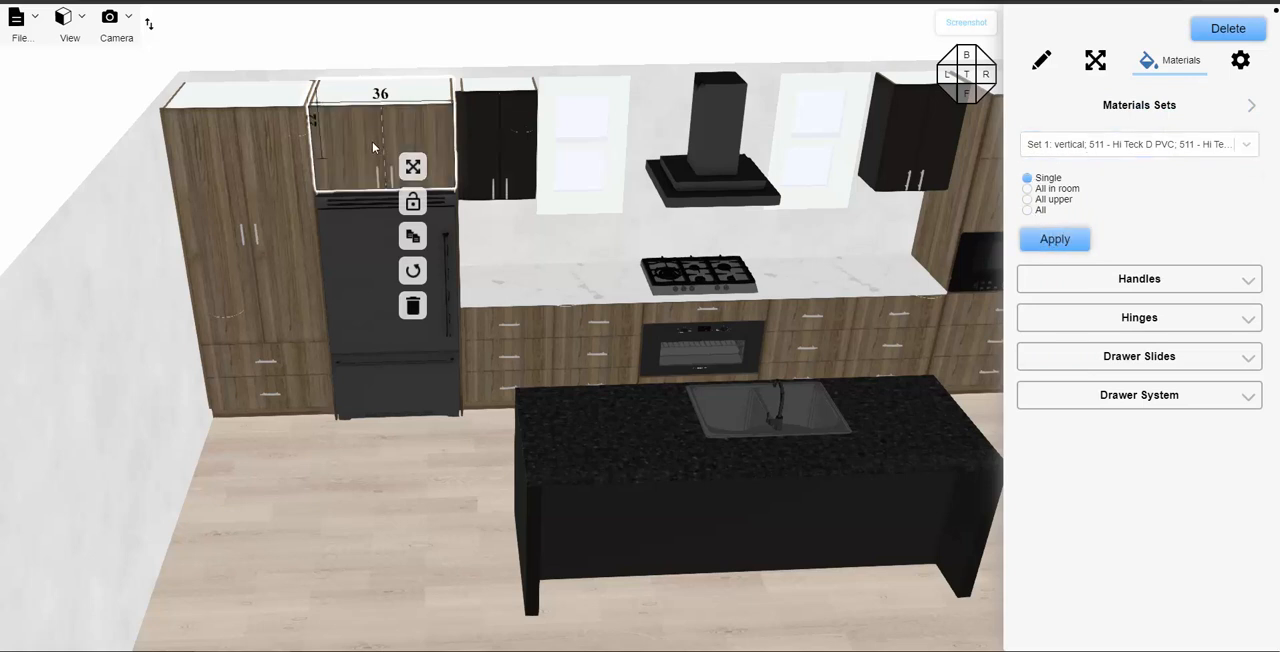
left_click(397, 480)
left_click_drag(397, 480, 500, 272)
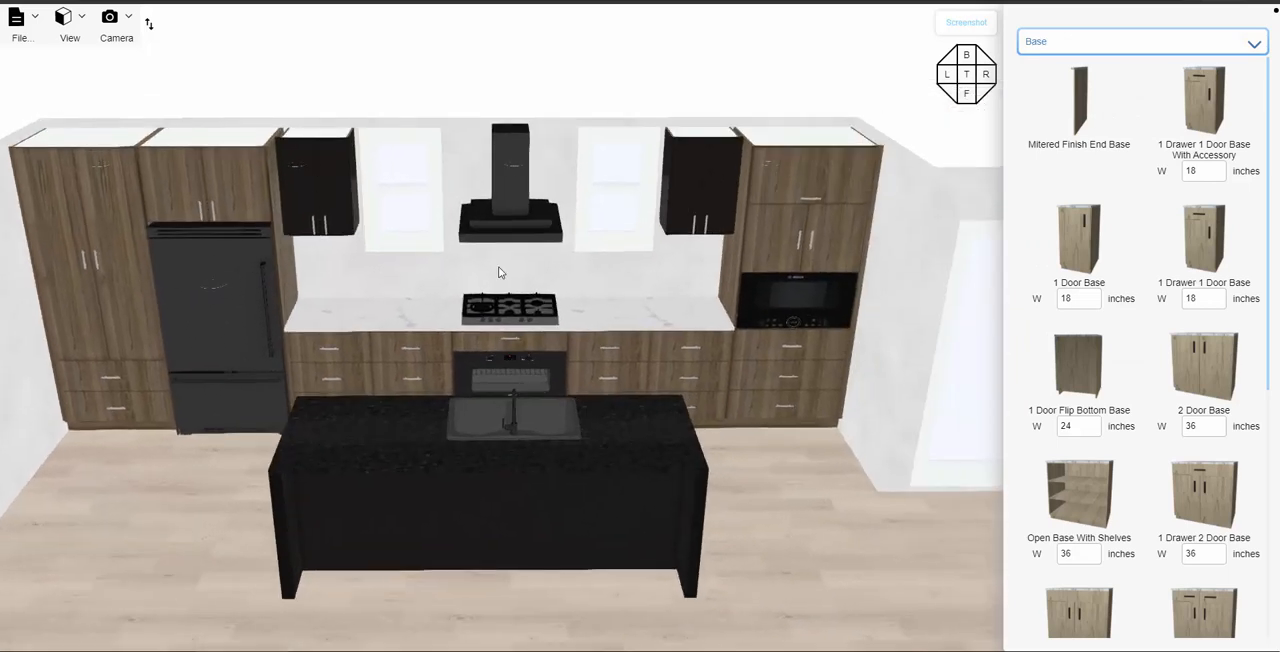
left_click(697, 186)
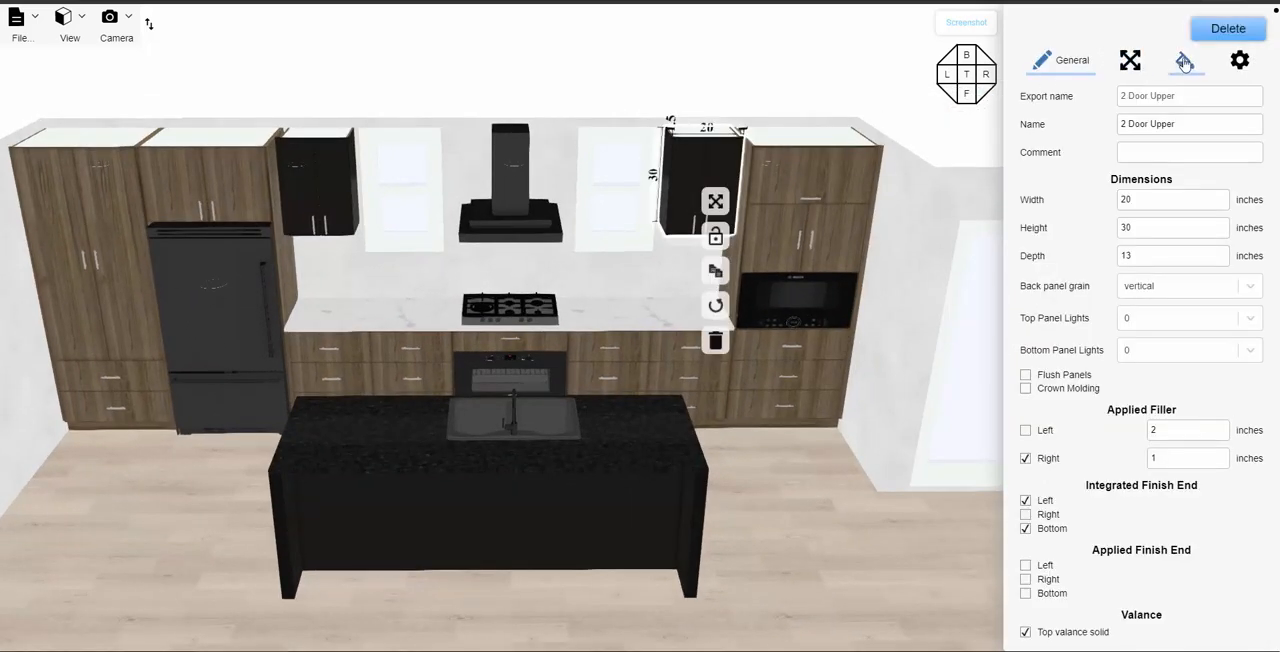
left_click(1240, 63)
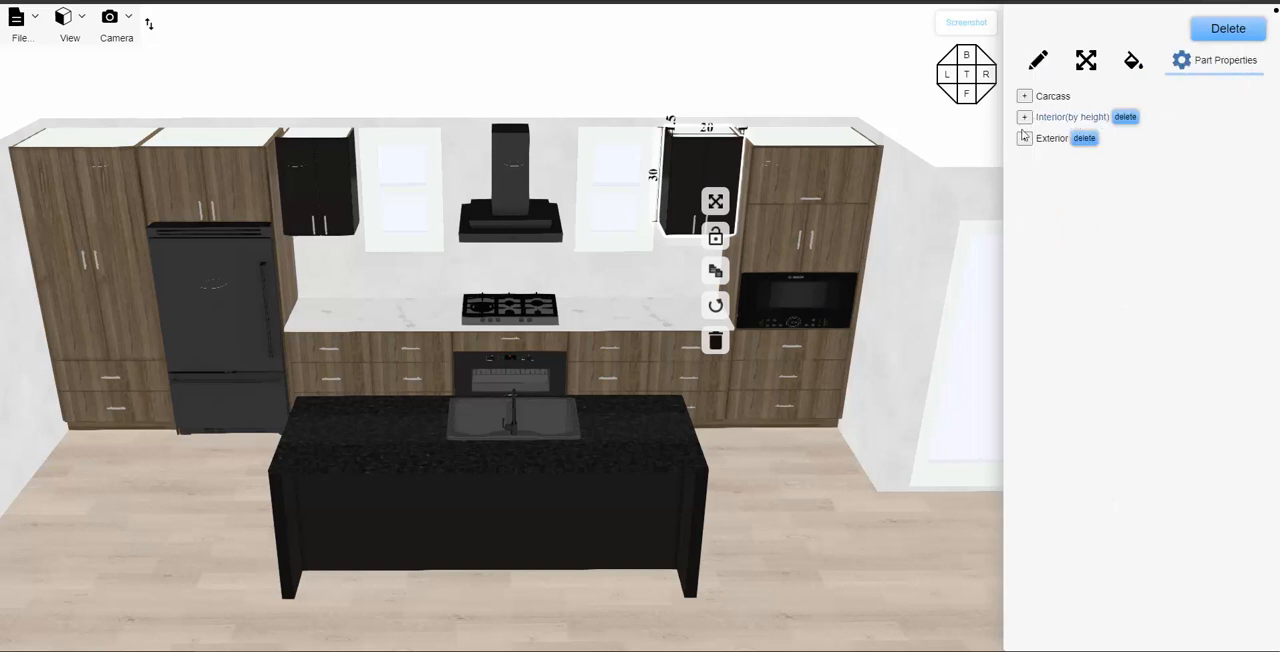
left_click_drag(651, 286, 668, 278)
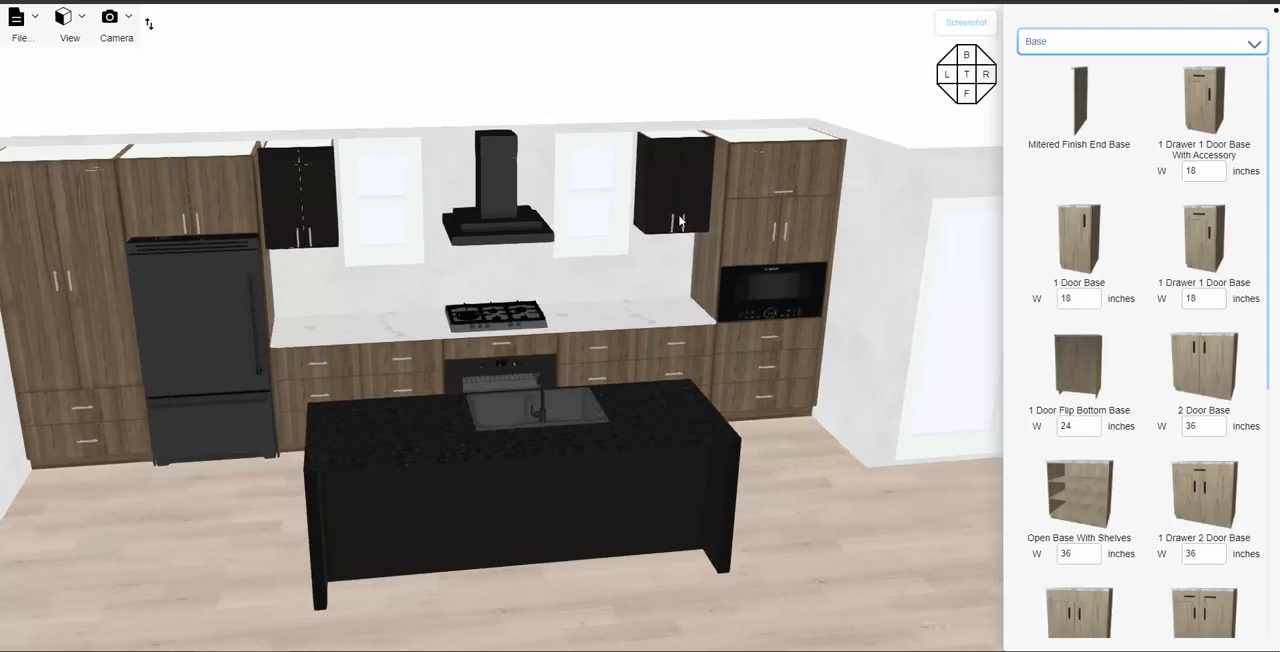
- Apply material Set 1 to all upper cabinets, starting from the 20-inch upper beside the microwave tower
left_click(687, 182)
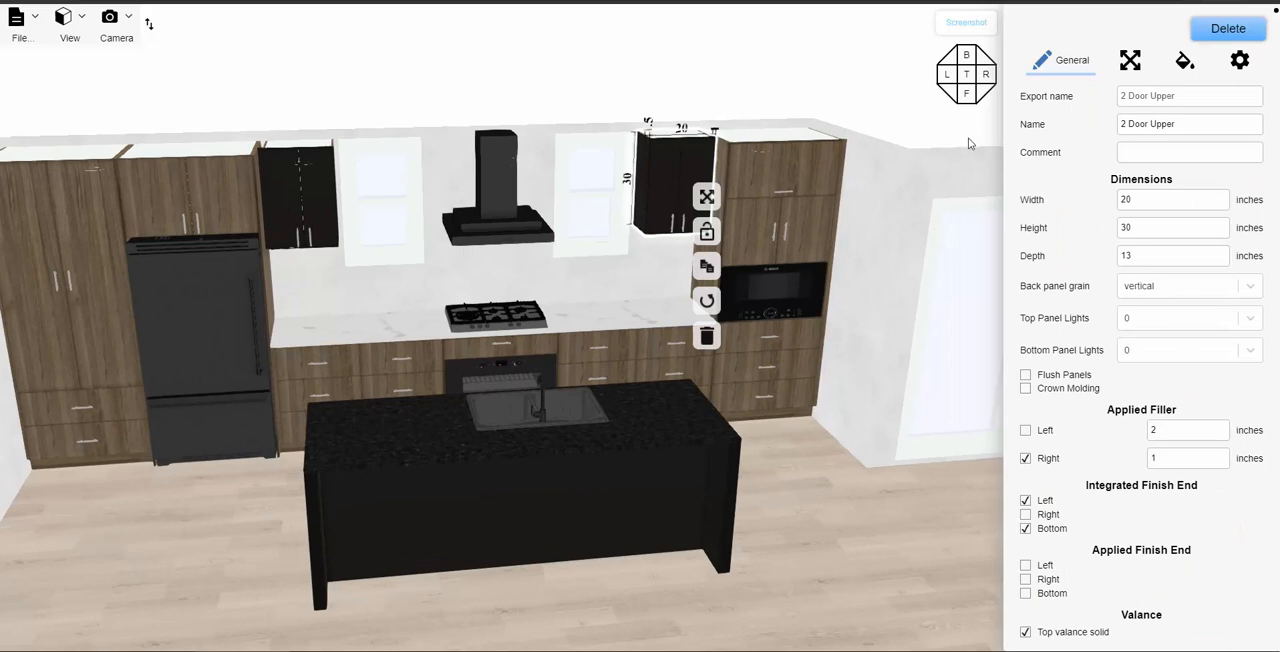
left_click(1185, 64)
left_click(1174, 107)
left_click(1100, 143)
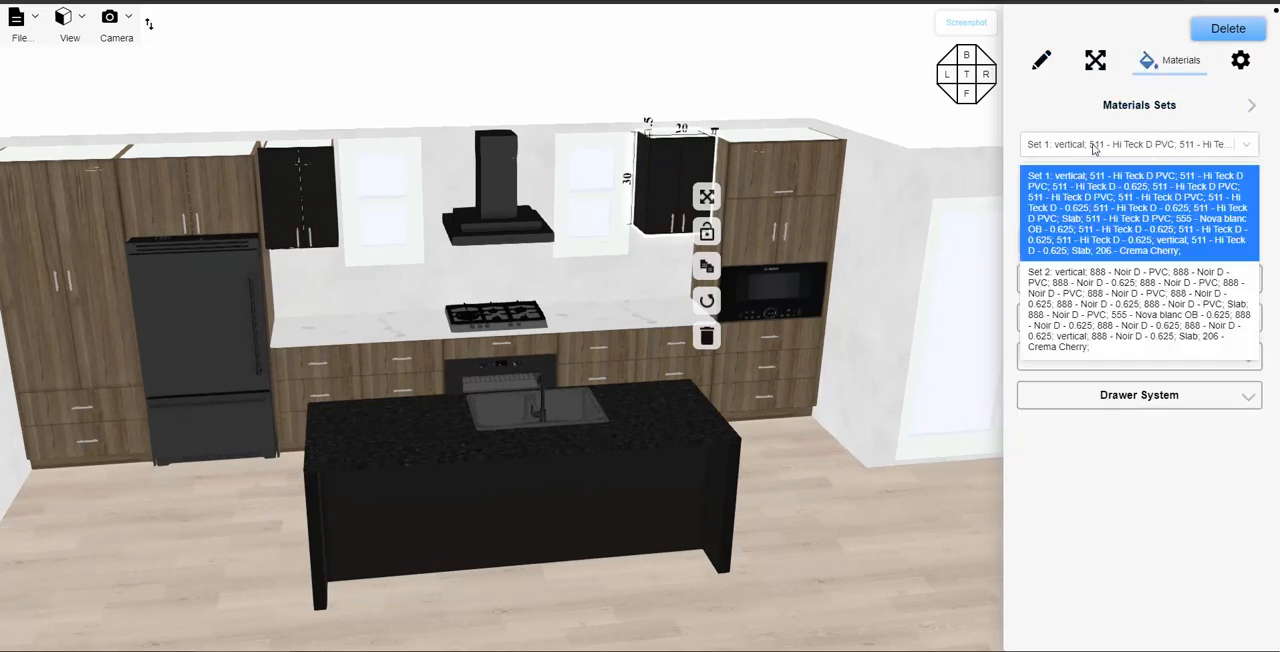
left_click(1093, 195)
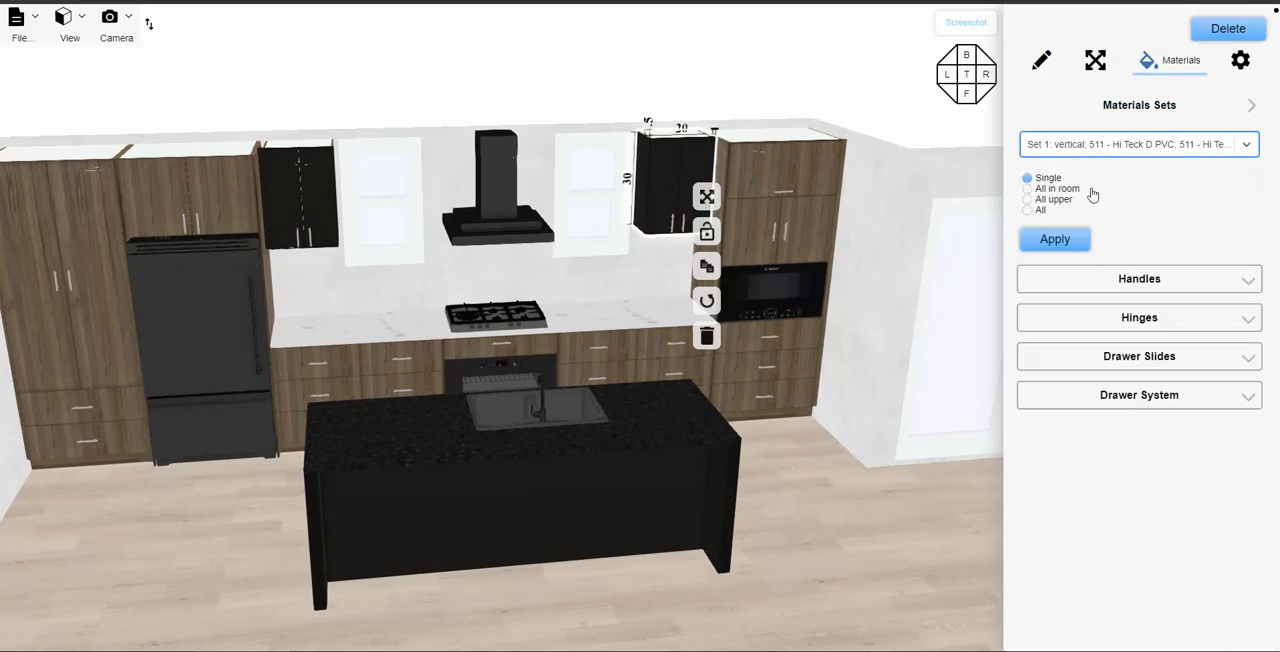
left_click(1036, 190)
left_click(1028, 199)
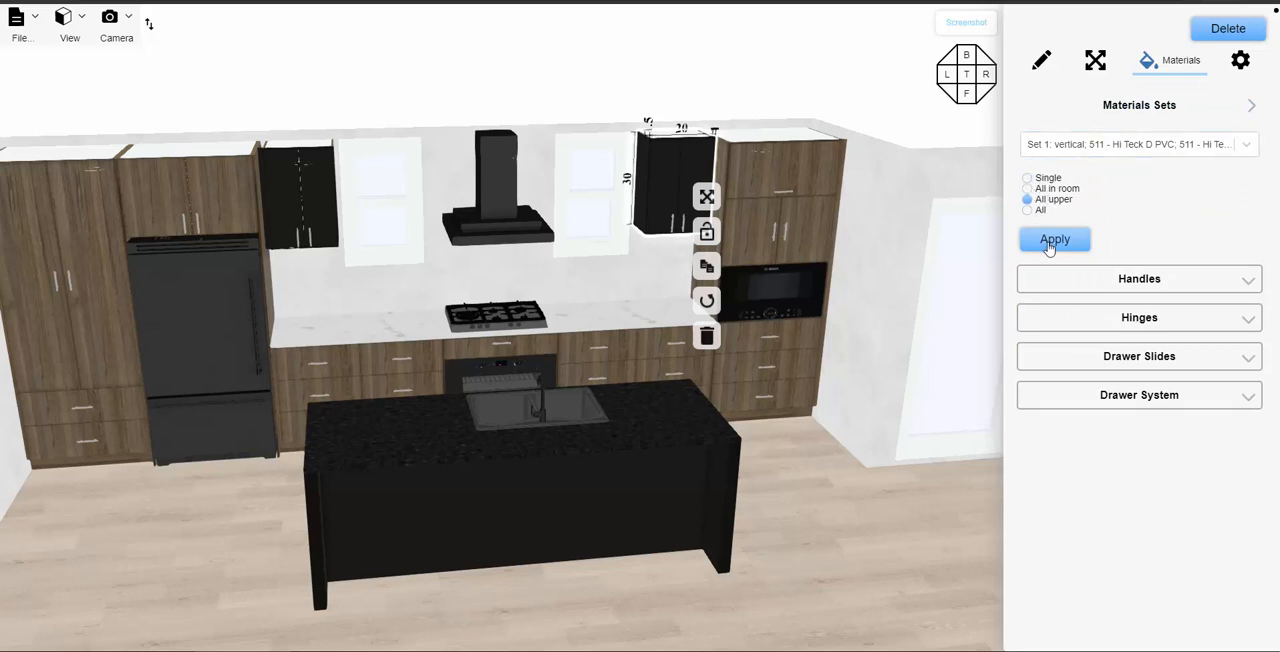
left_click(1040, 246)
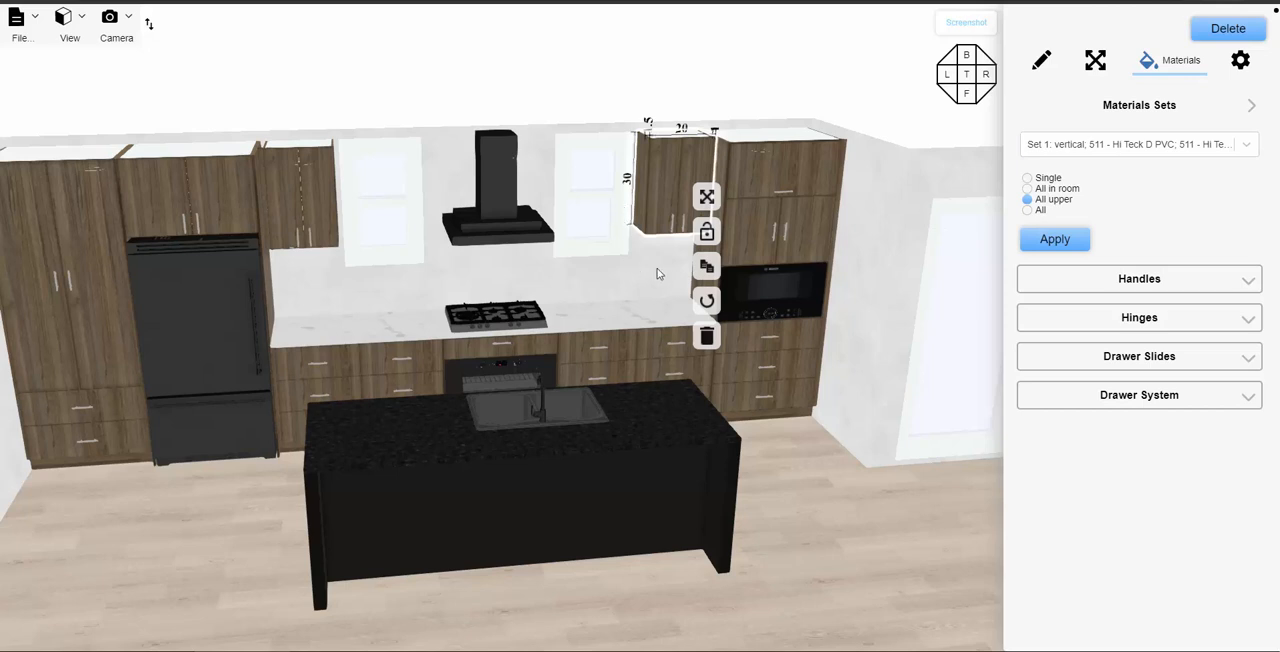
- Set the door style to Styled for the two exterior doors of the 20-inch upper cabinet beside the microwave tower
left_click(1240, 62)
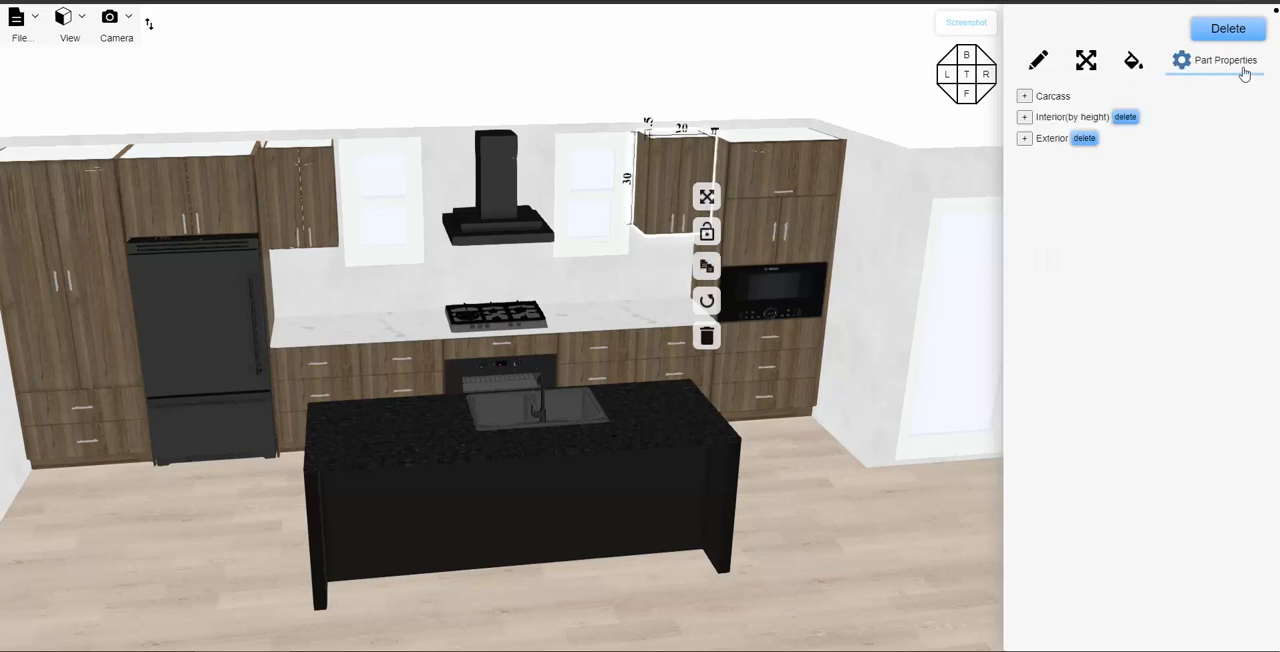
left_click(1024, 138)
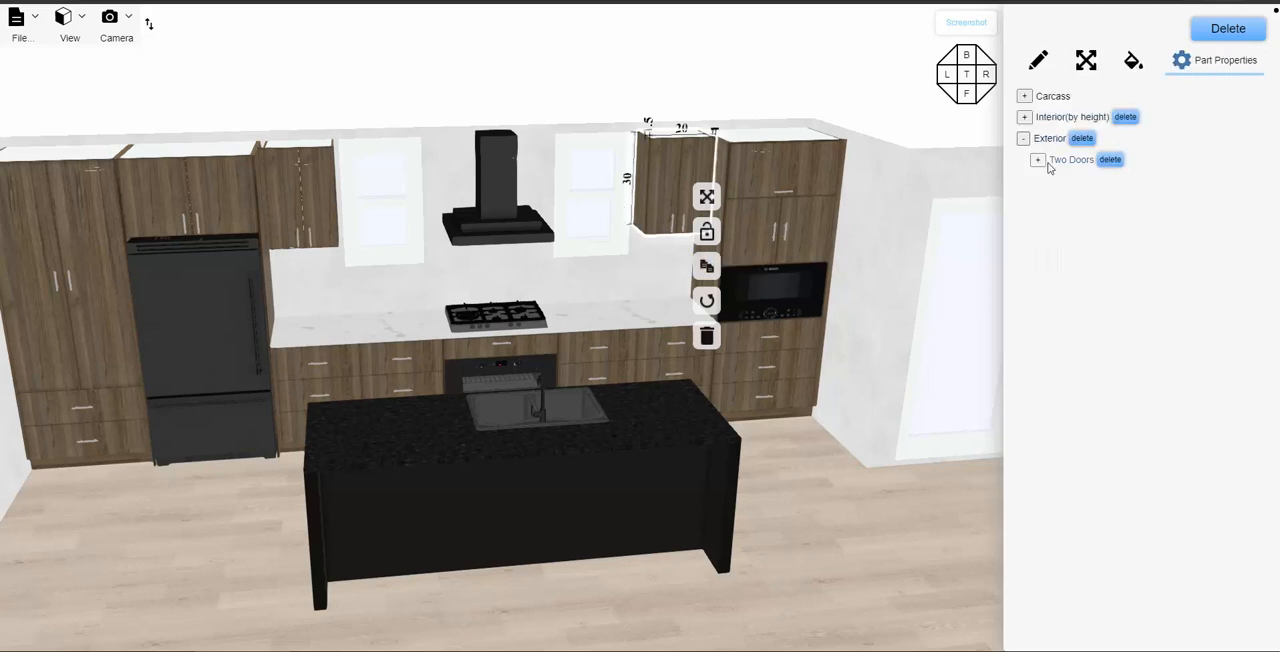
left_click(1036, 160)
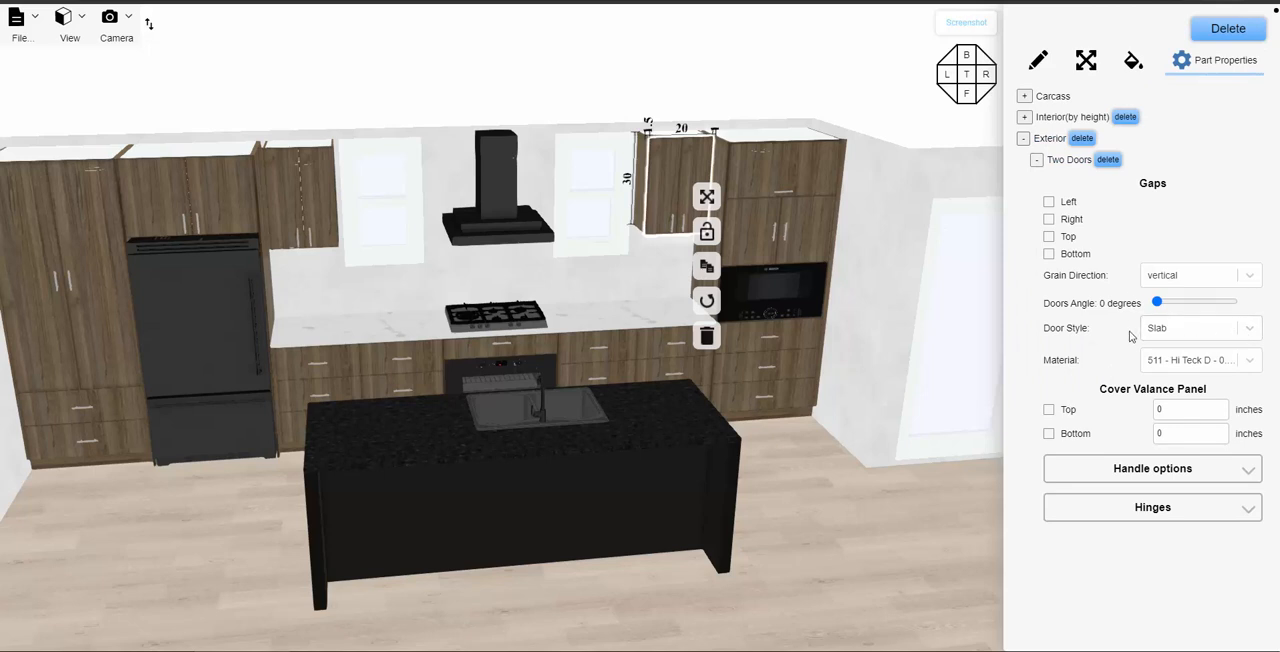
left_click(1180, 338)
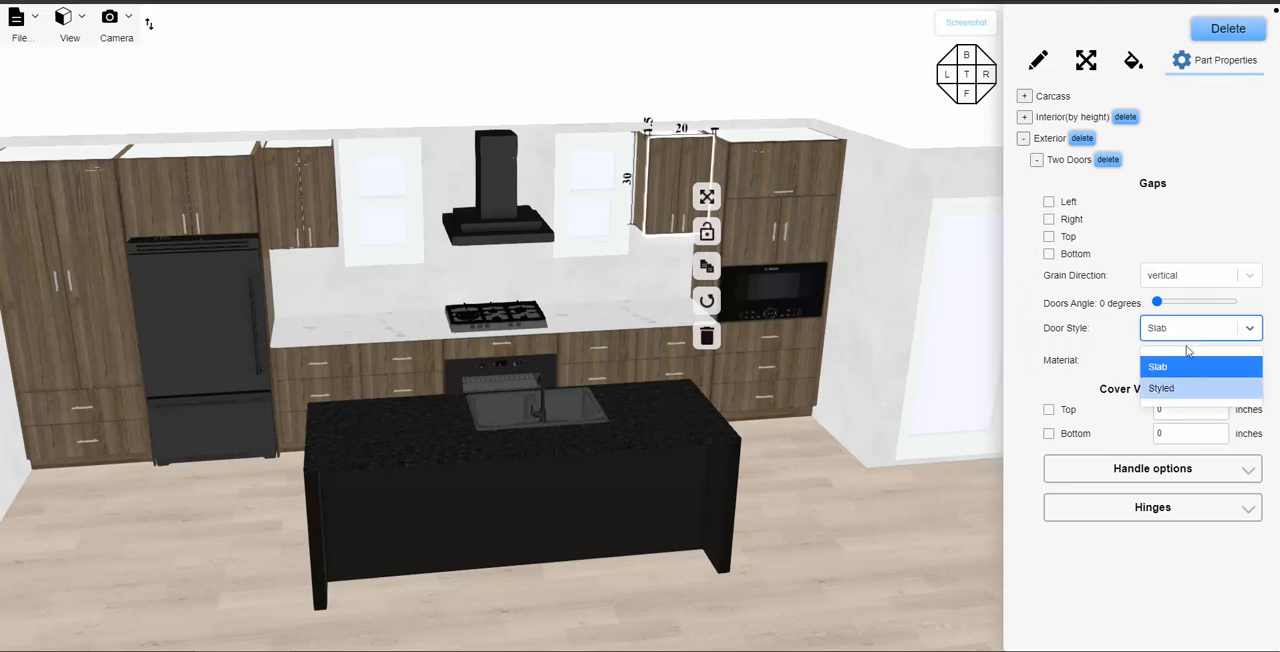
left_click(1185, 388)
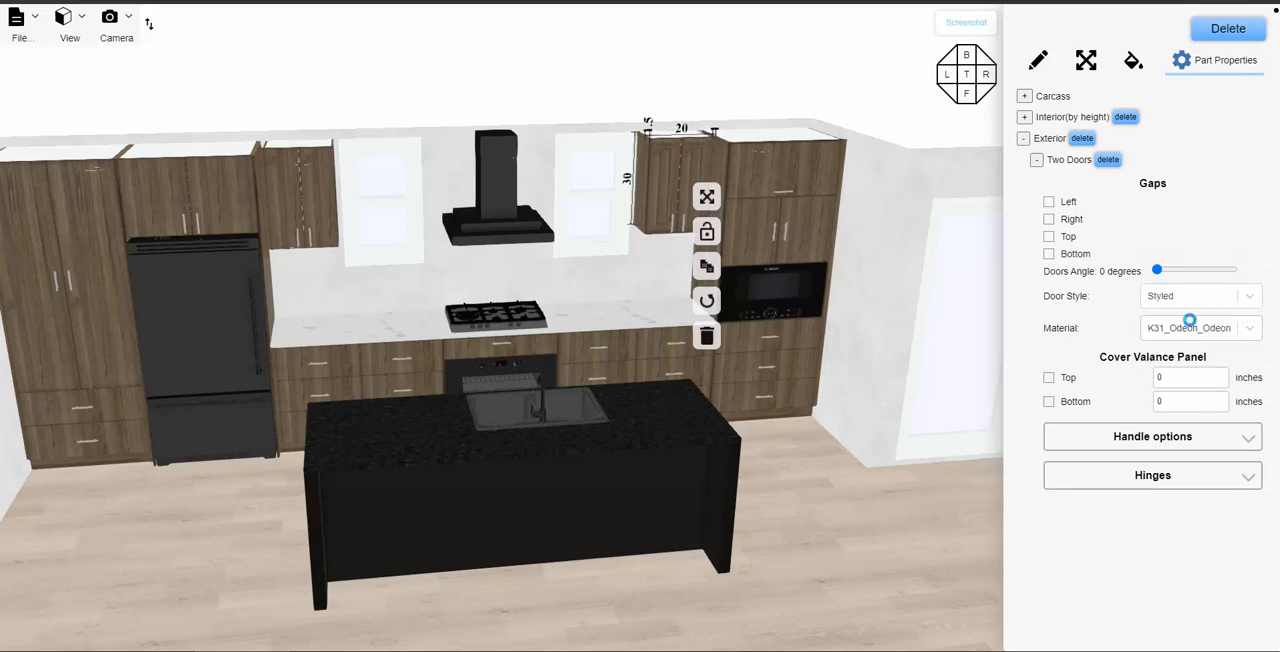
- Try K31_Odeon_Odeon from the Wood Shaker 1 Lite range on these doors, and settle on its 511_HiTeak_HiTeck material
left_click(1251, 334)
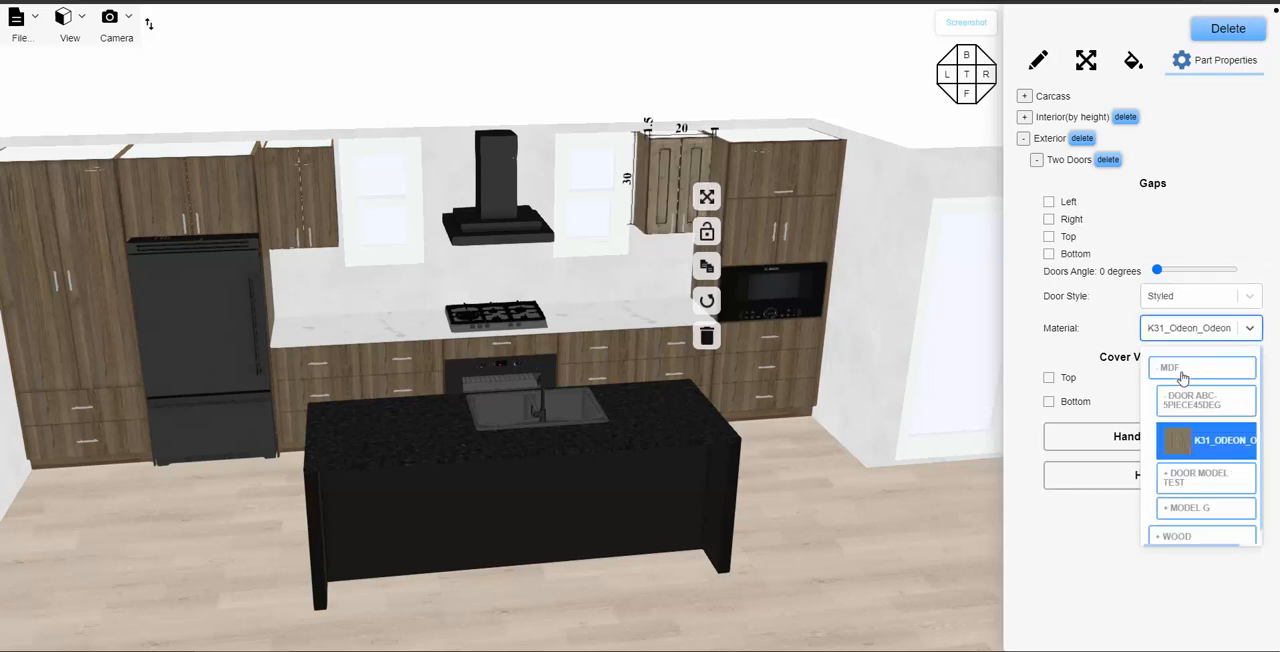
left_click(1182, 370)
left_click(1187, 394)
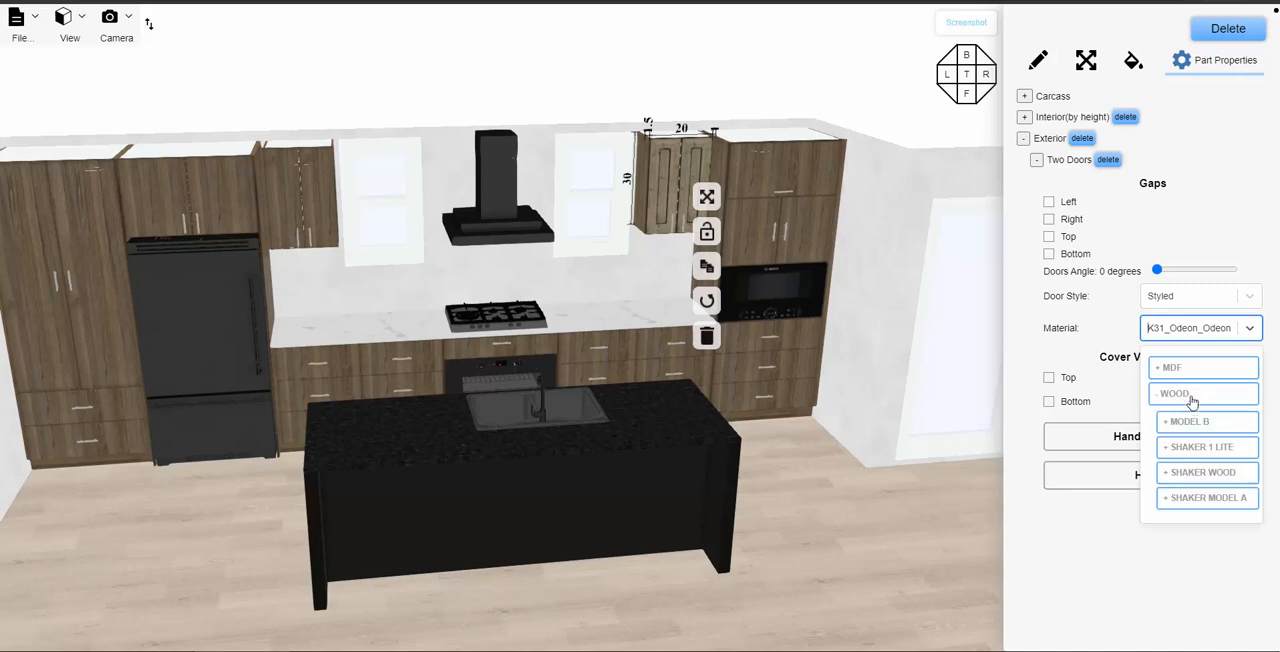
left_click(1193, 450)
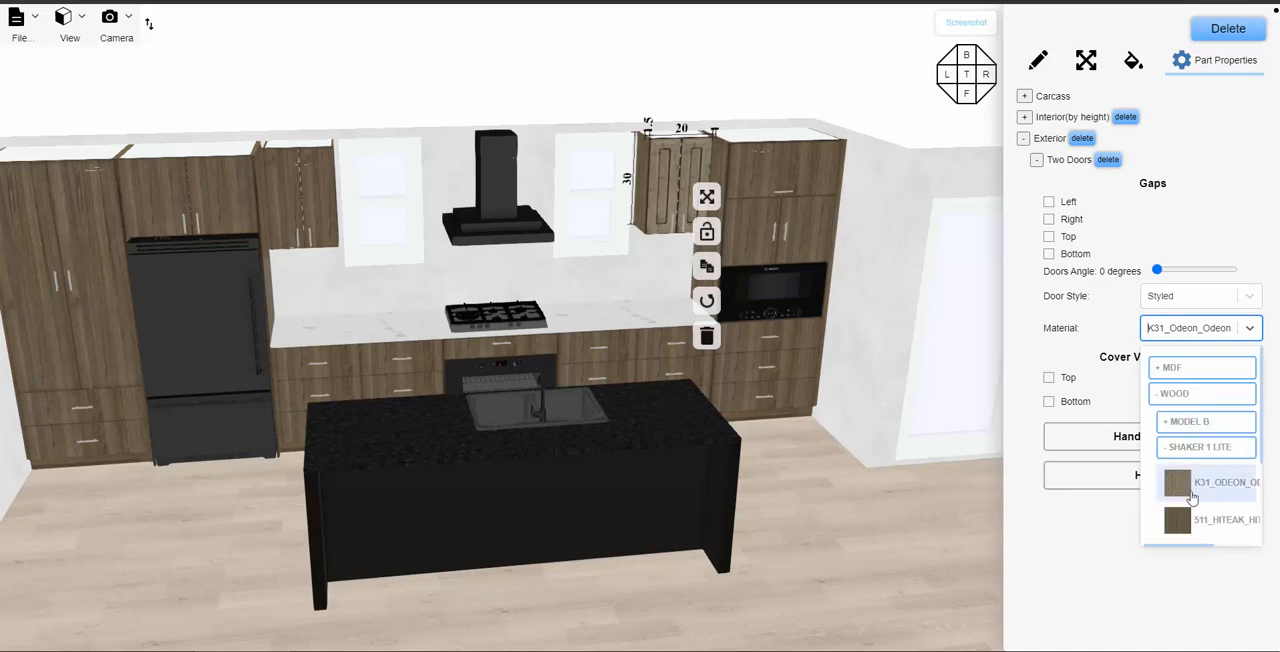
left_click(1208, 493)
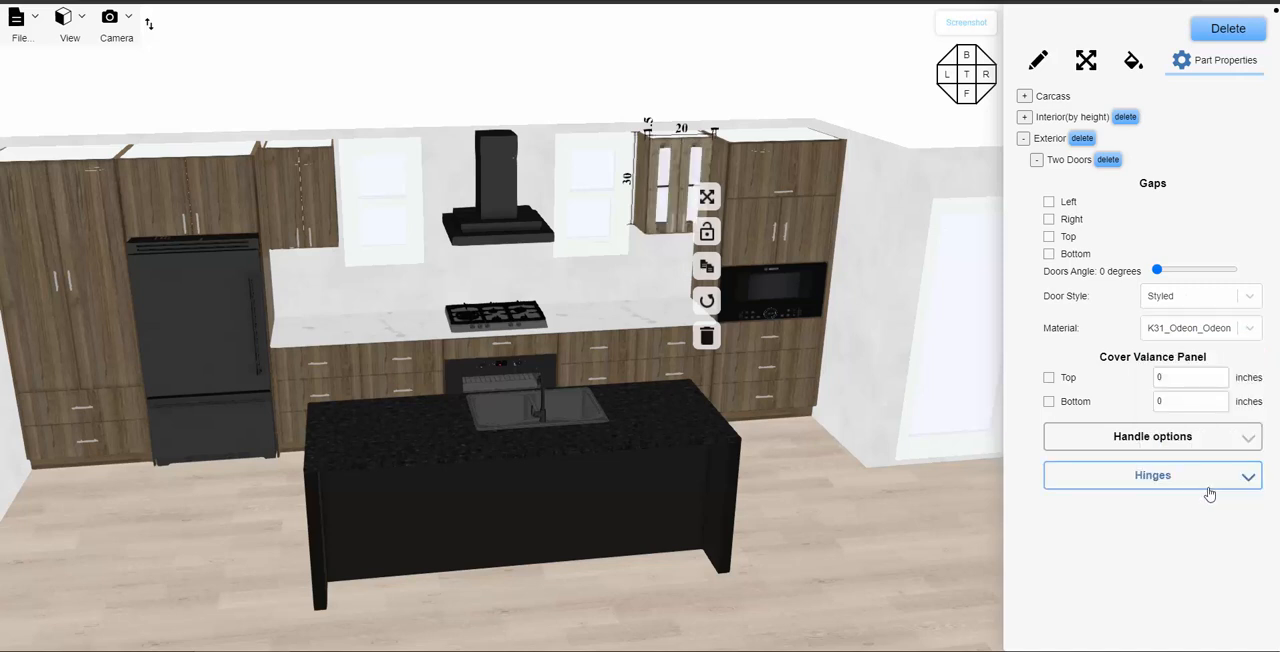
left_click(1242, 333)
scroll(1226, 383, "down", 2)
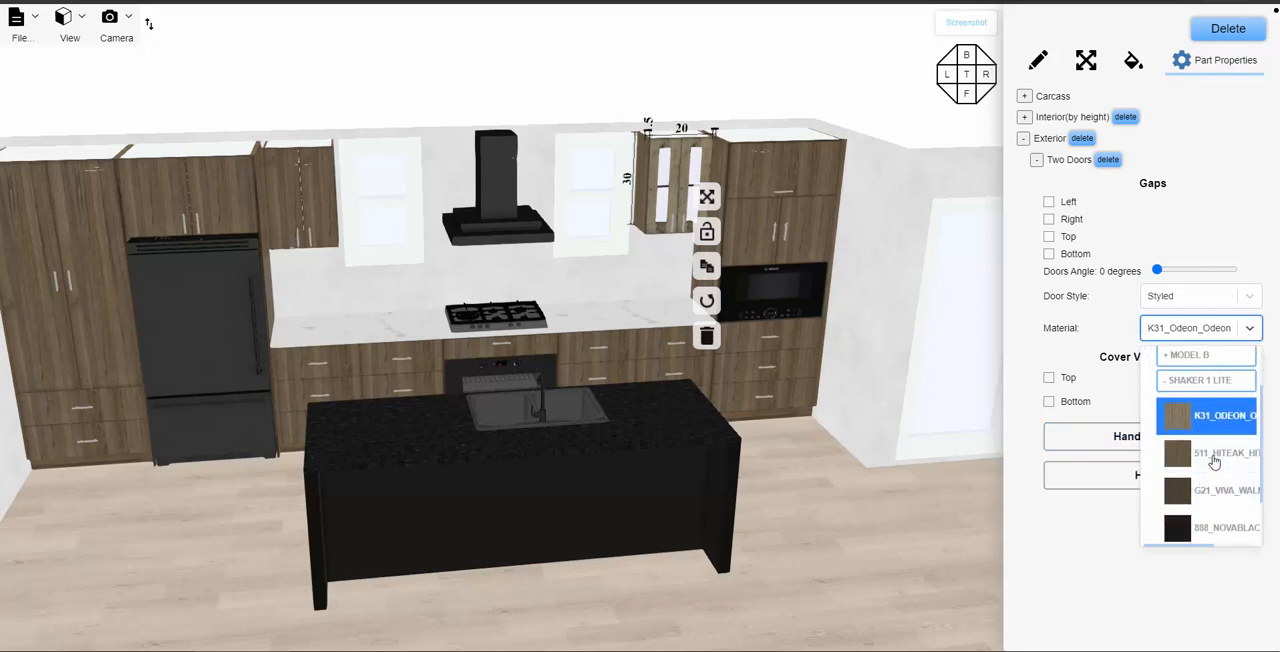
left_click(1215, 457)
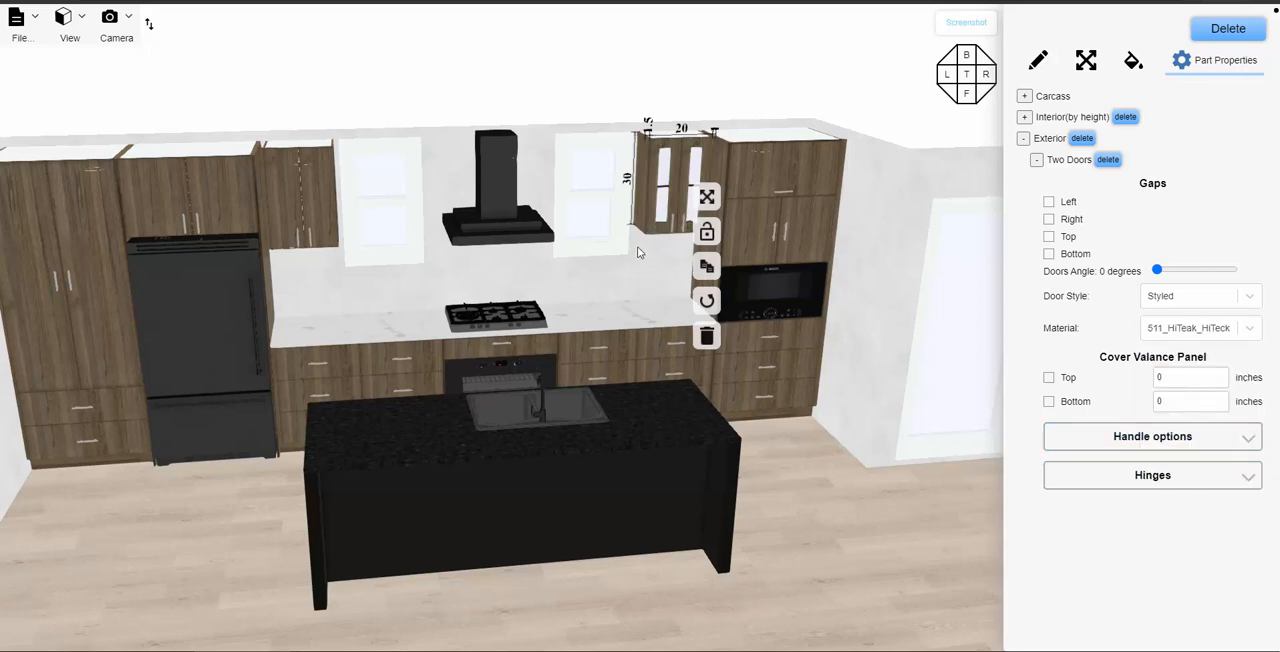
- Select the 20-inch upper cabinet beside the refrigerator and set its two exterior doors to the Styled door style
scroll(640, 272, "up", 1)
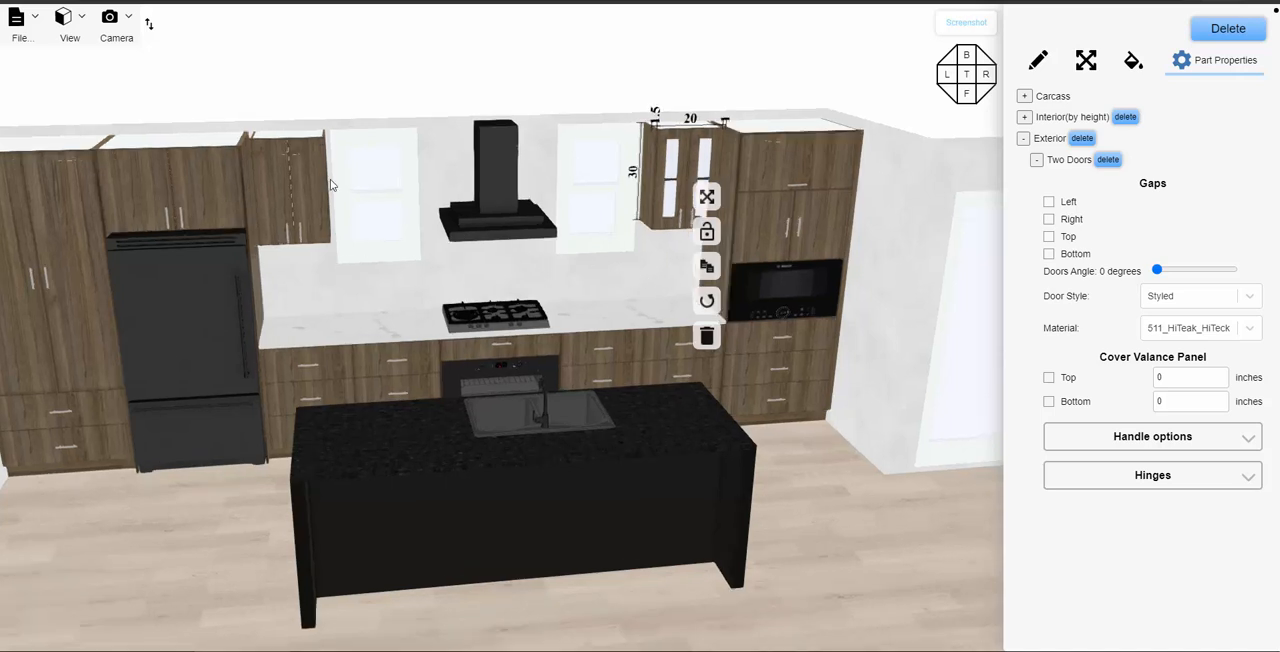
left_click(279, 185)
left_click(318, 205)
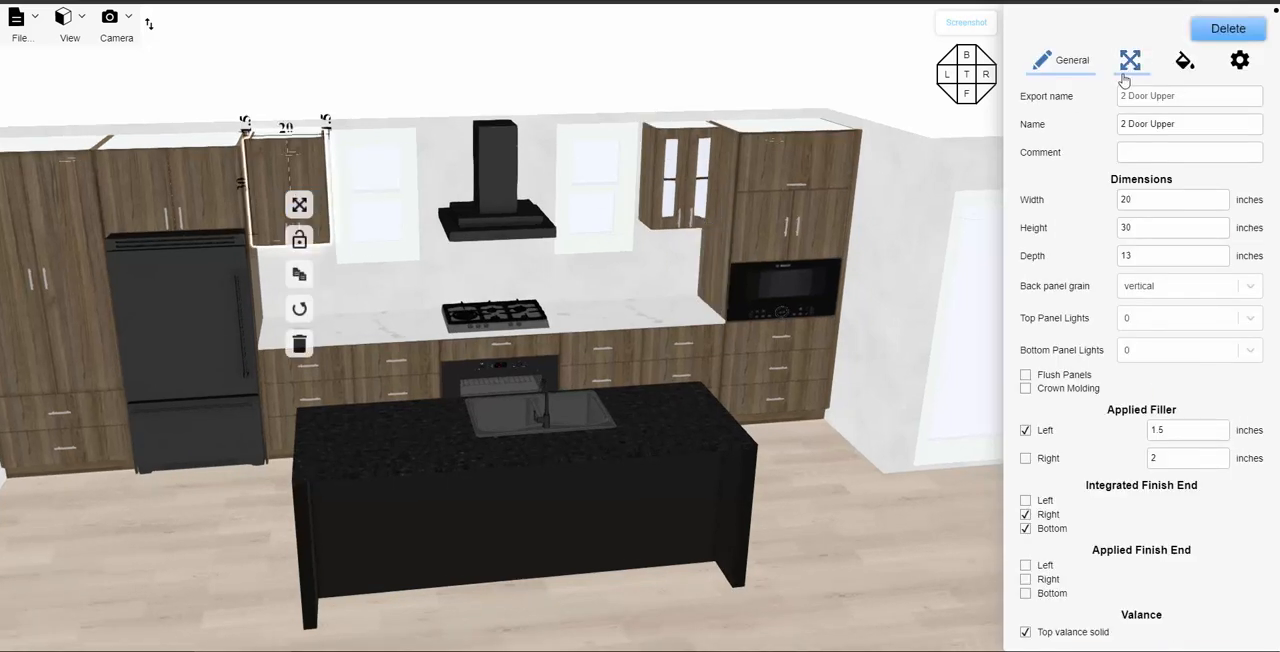
left_click(1239, 60)
left_click(1023, 139)
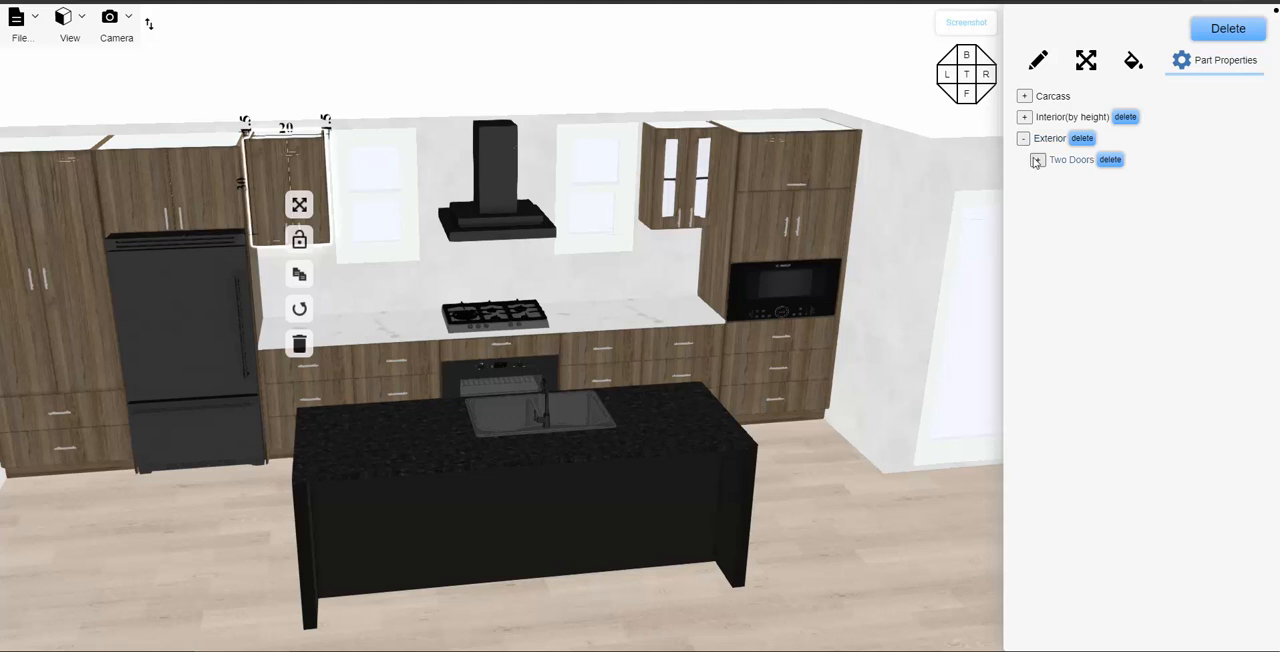
left_click(1038, 160)
left_click(1038, 160)
left_click(1039, 161)
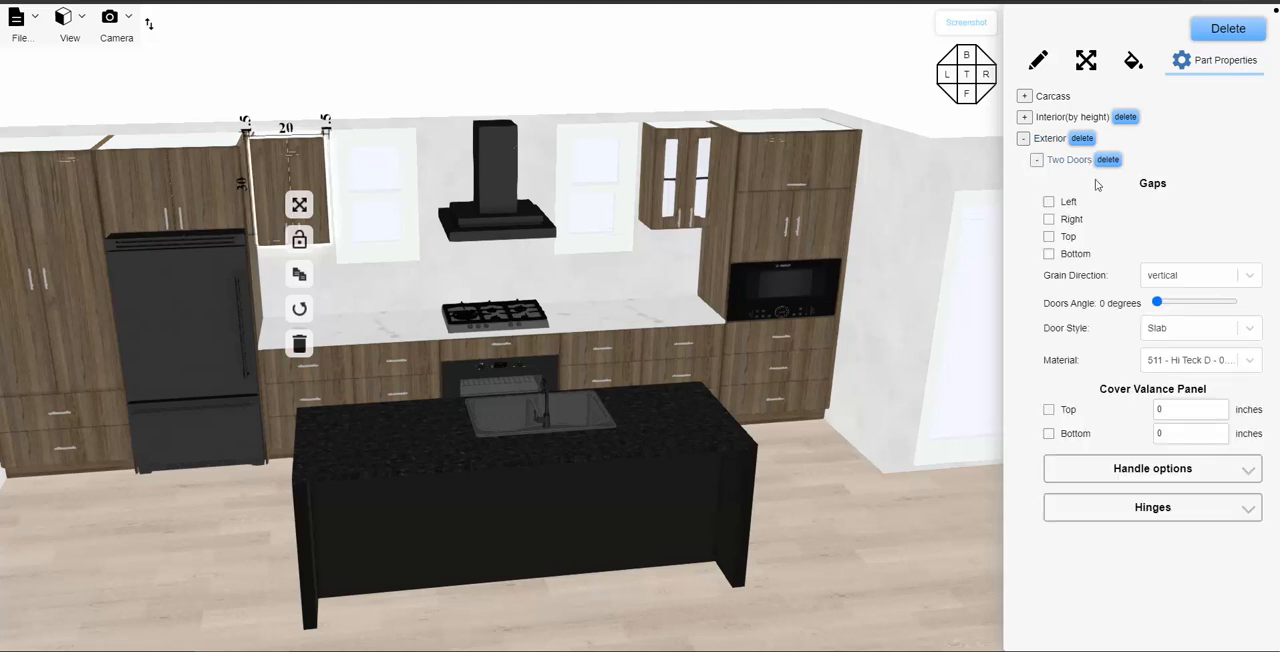
left_click(1180, 334)
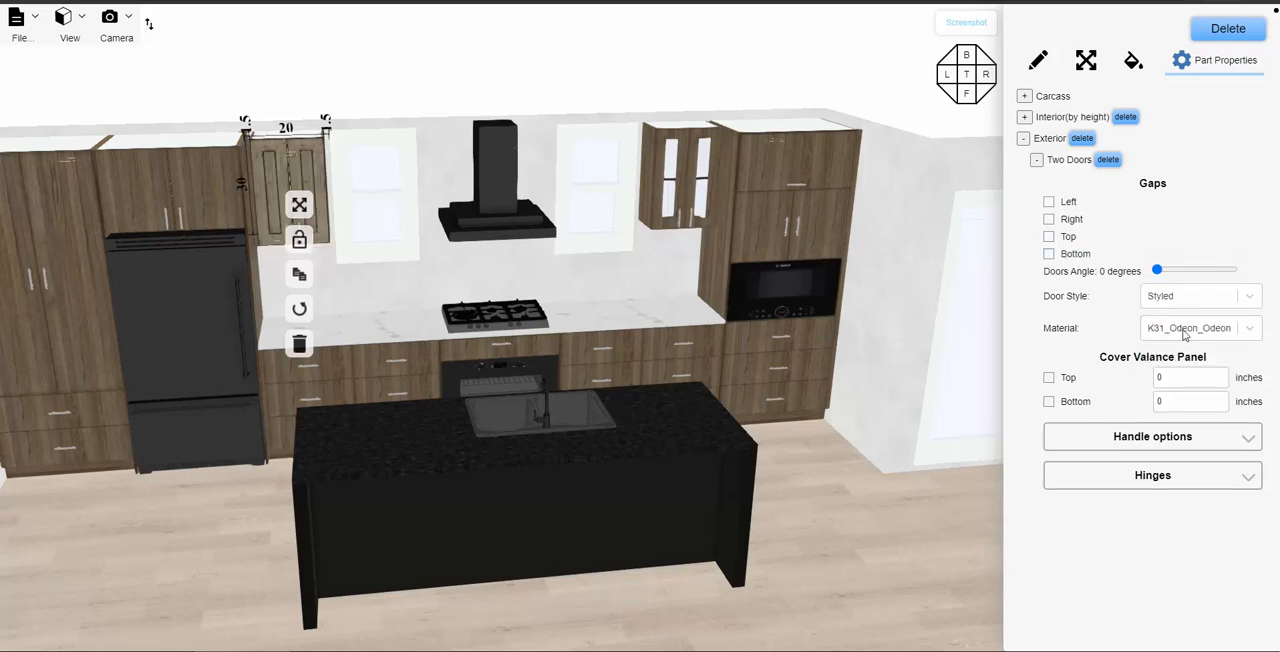
- Set the material of these doors to 511_HiTeak_HiTeck from the Wood Shaker 1 Lite range, and deselect the cabinet
left_click(1185, 336)
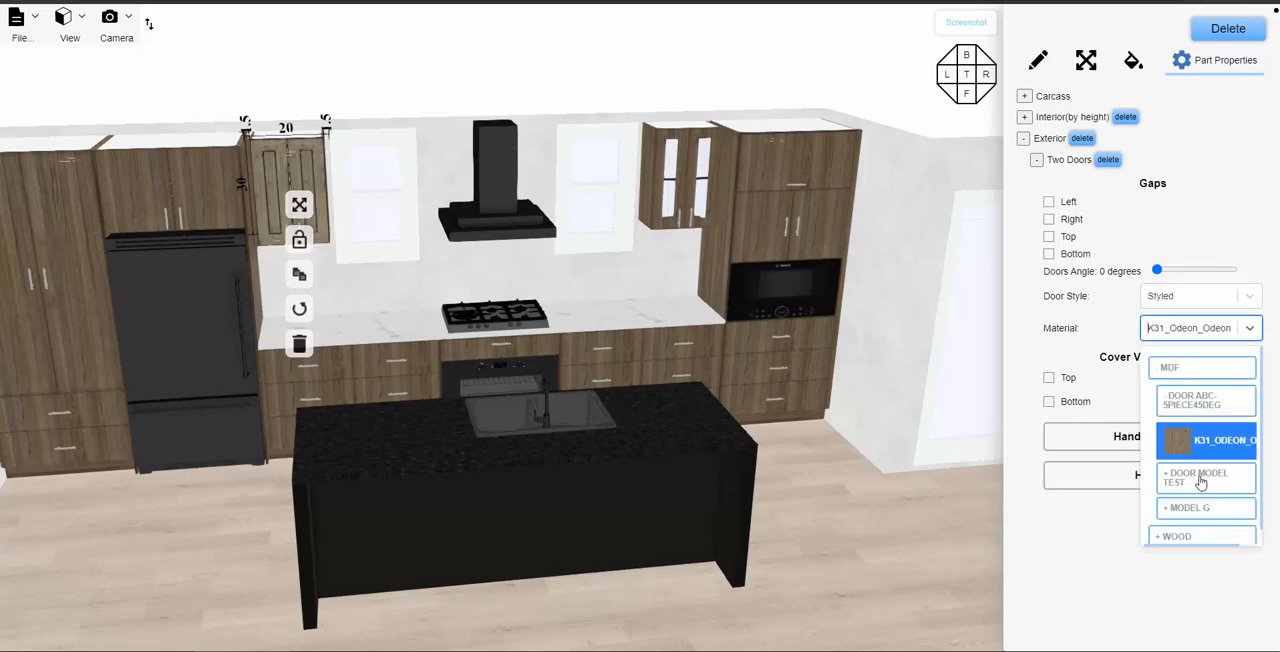
left_click(1172, 370)
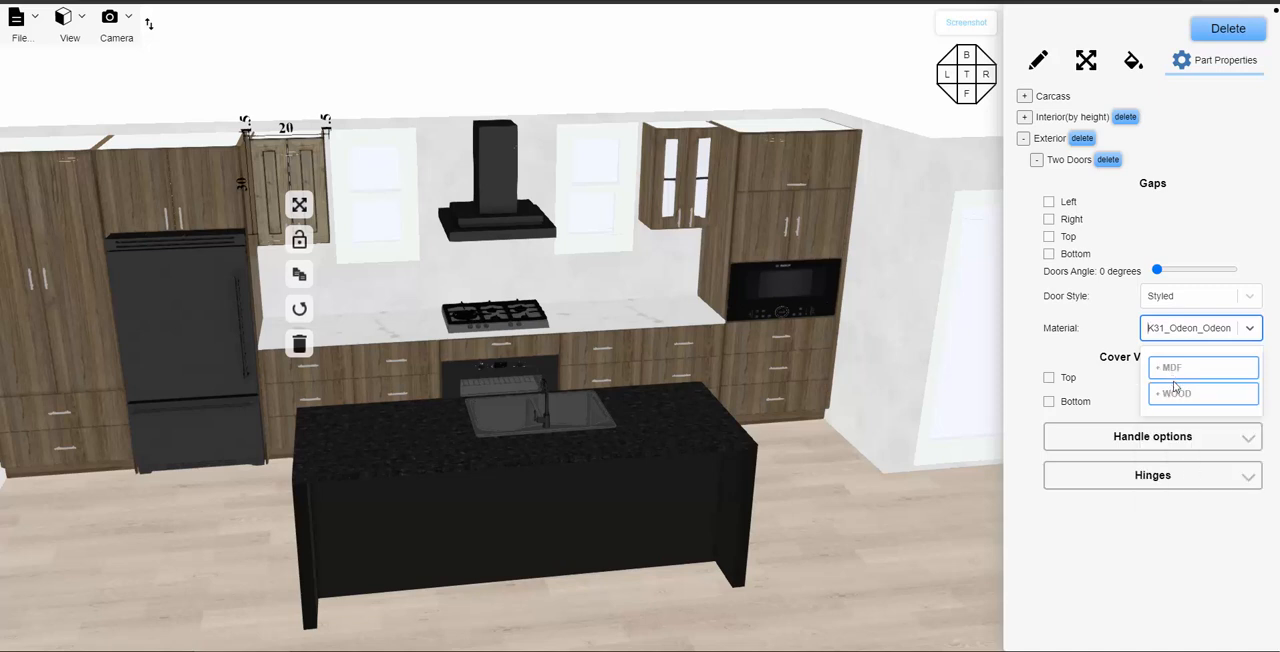
left_click(1176, 391)
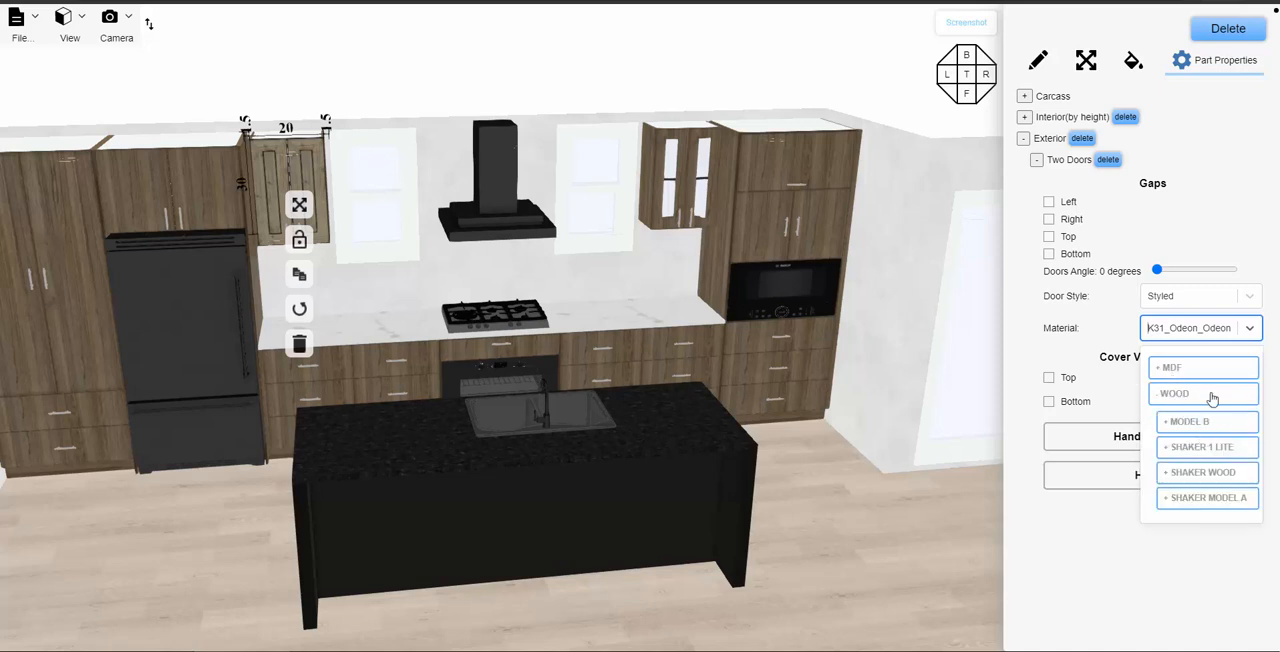
left_click(1195, 448)
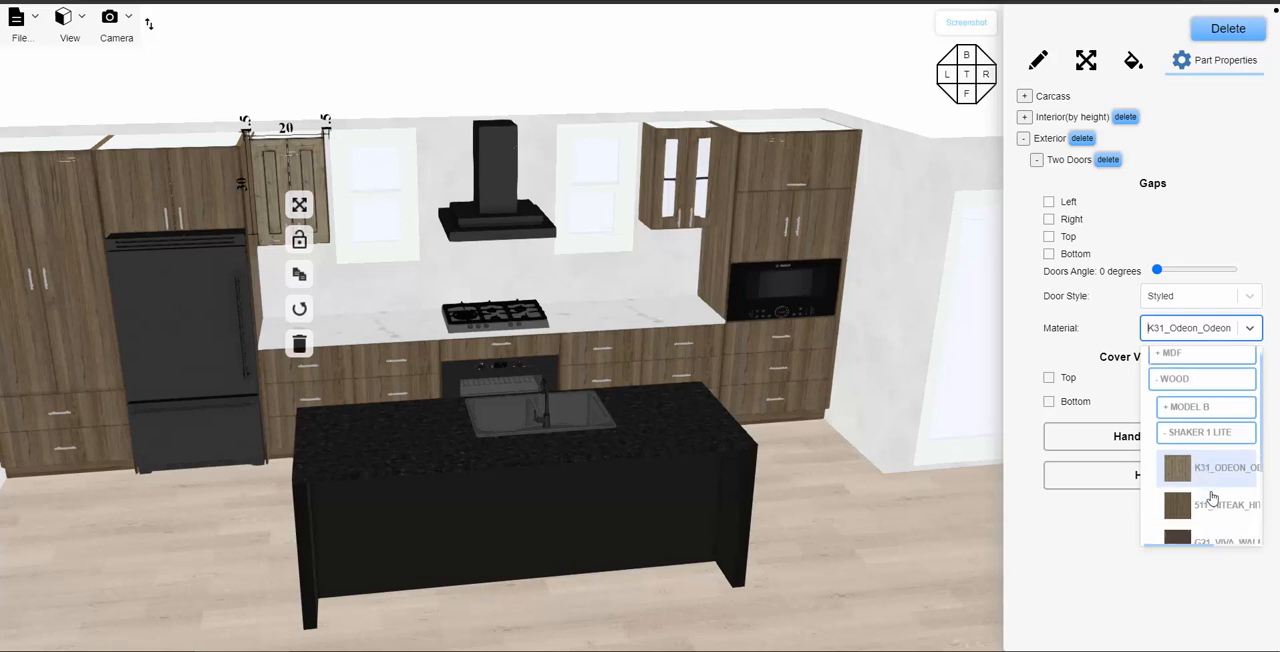
scroll(1212, 498, "down", 1)
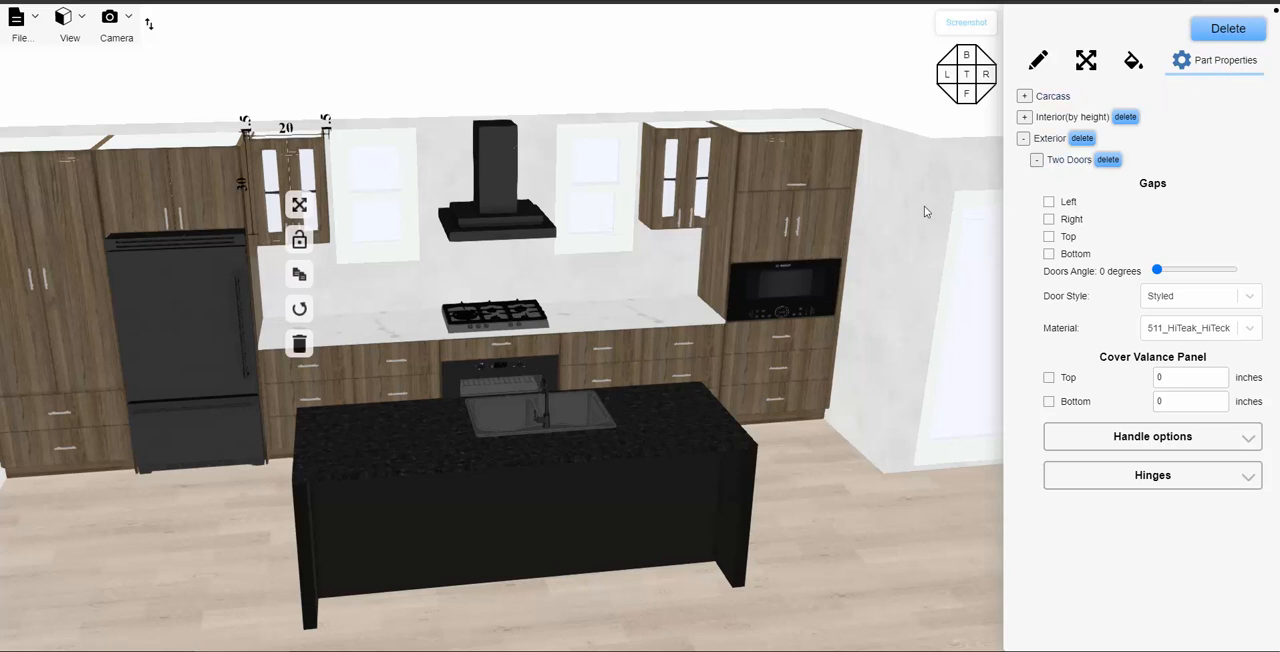
left_click(620, 282)
- Select the 36-inch oven base cabinet under the cooktop and open the exterior properties of its SingleDrawer
scroll(620, 282, "down", 2)
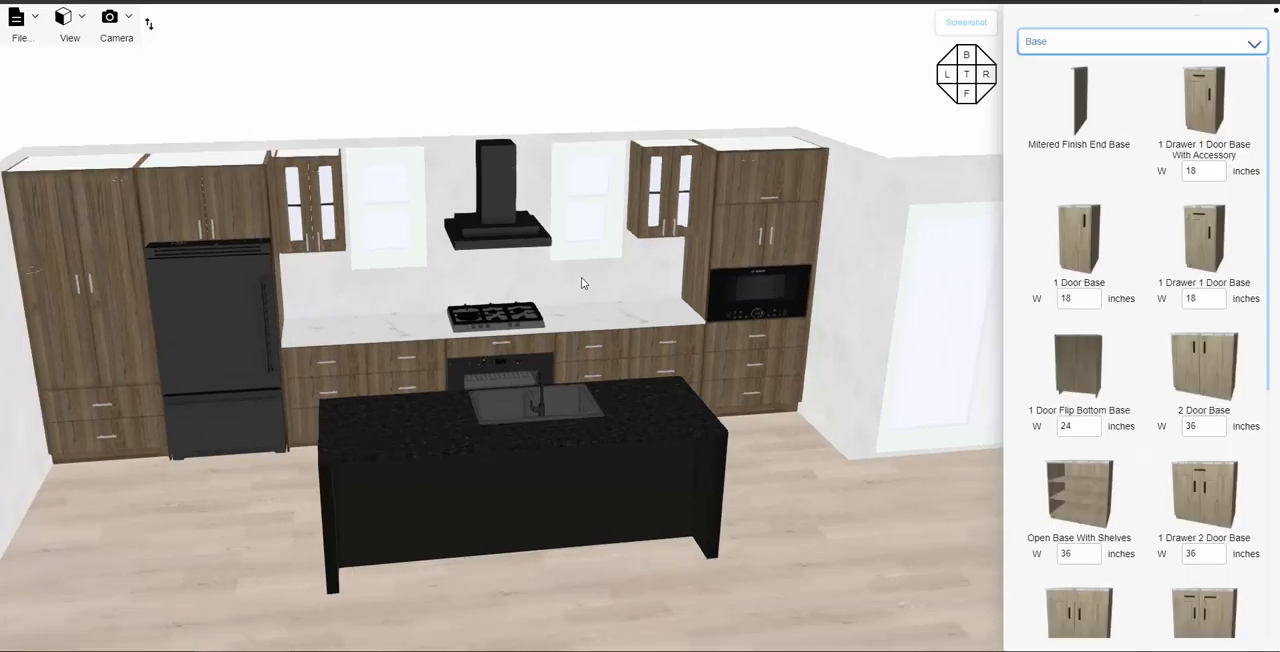
left_click_drag(581, 277, 571, 302)
scroll(527, 365, "up", 5)
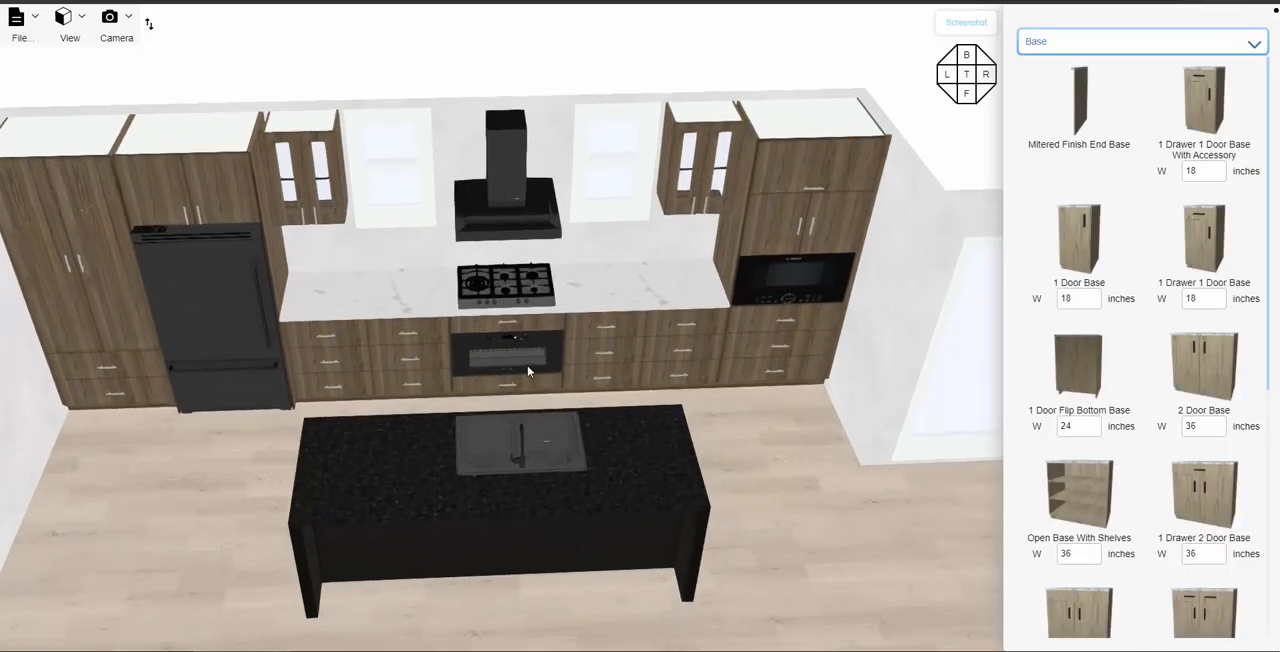
scroll(522, 378, "up", 1)
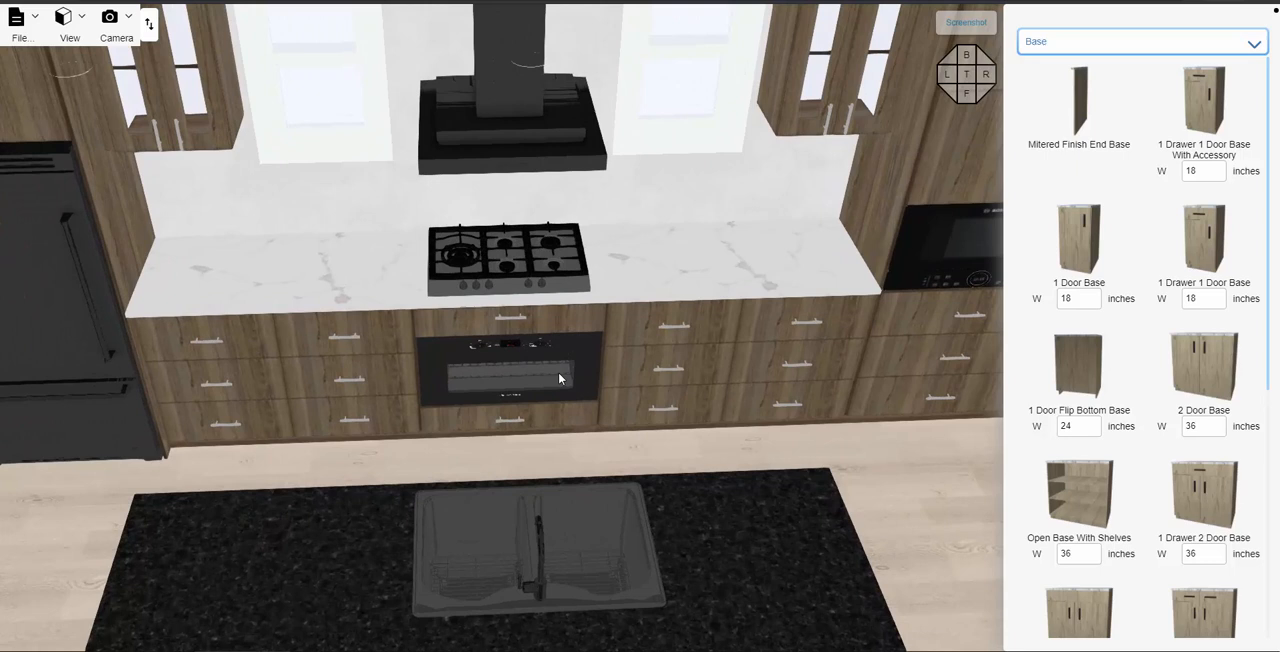
left_click(529, 418)
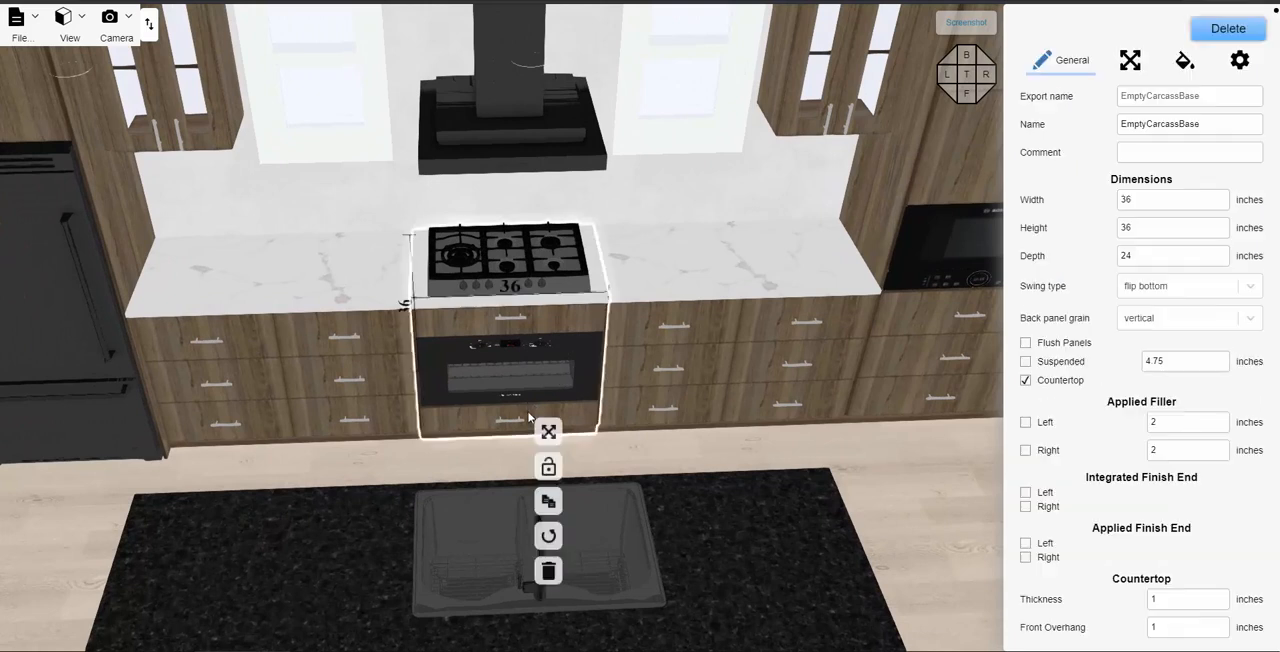
left_click(1240, 63)
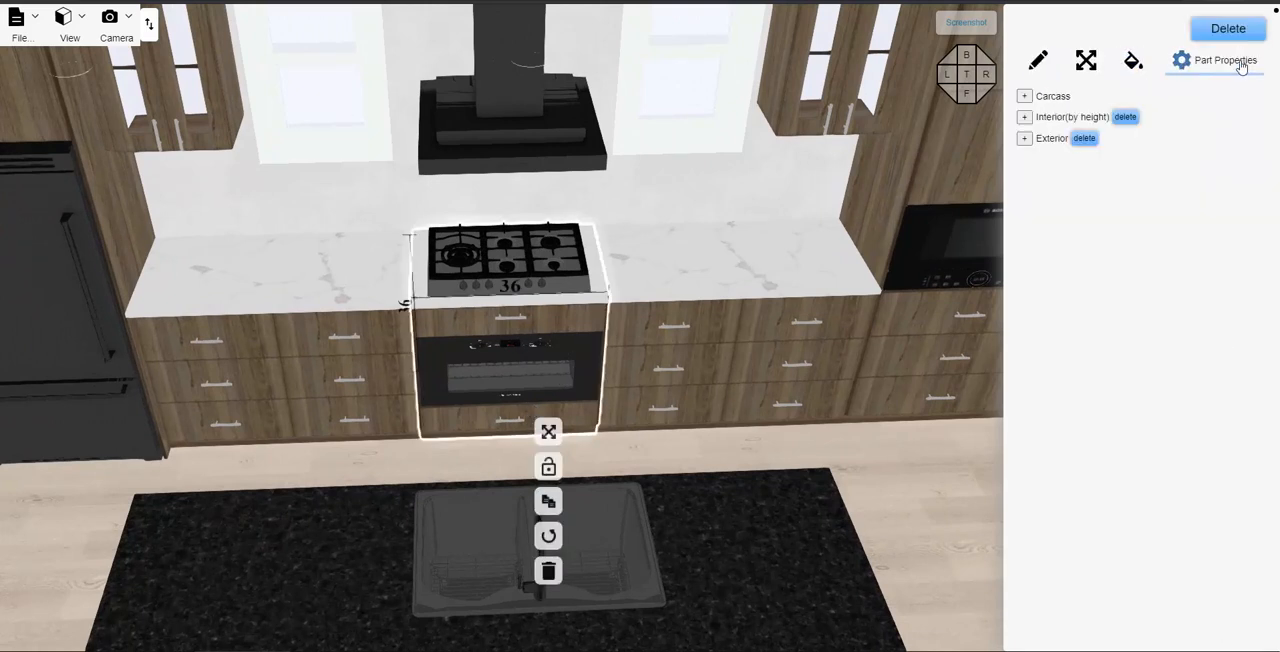
left_click(1023, 138)
left_click(1064, 163)
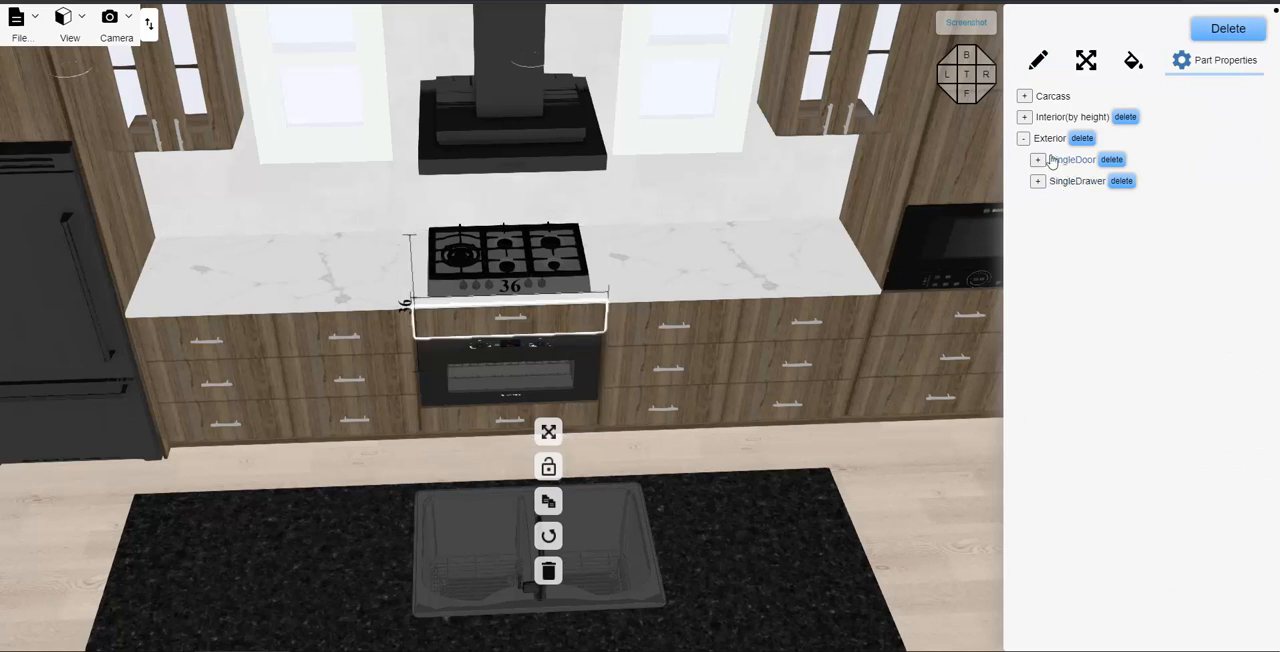
left_click(1068, 183)
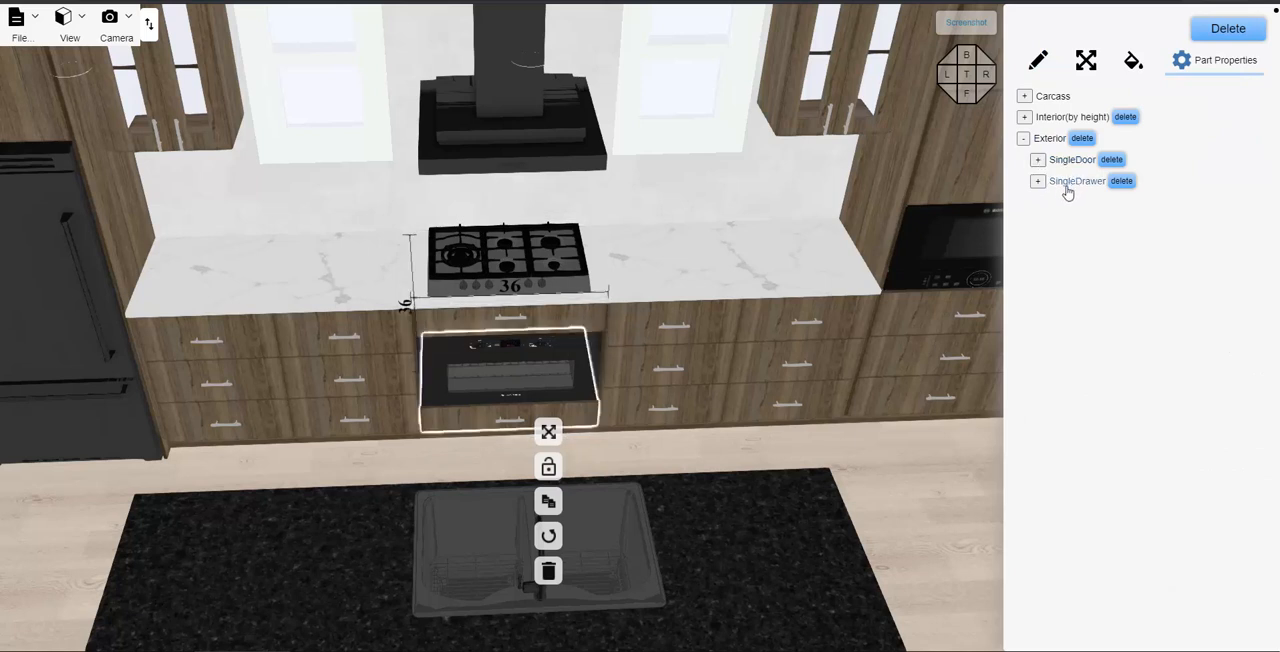
left_click(1037, 182)
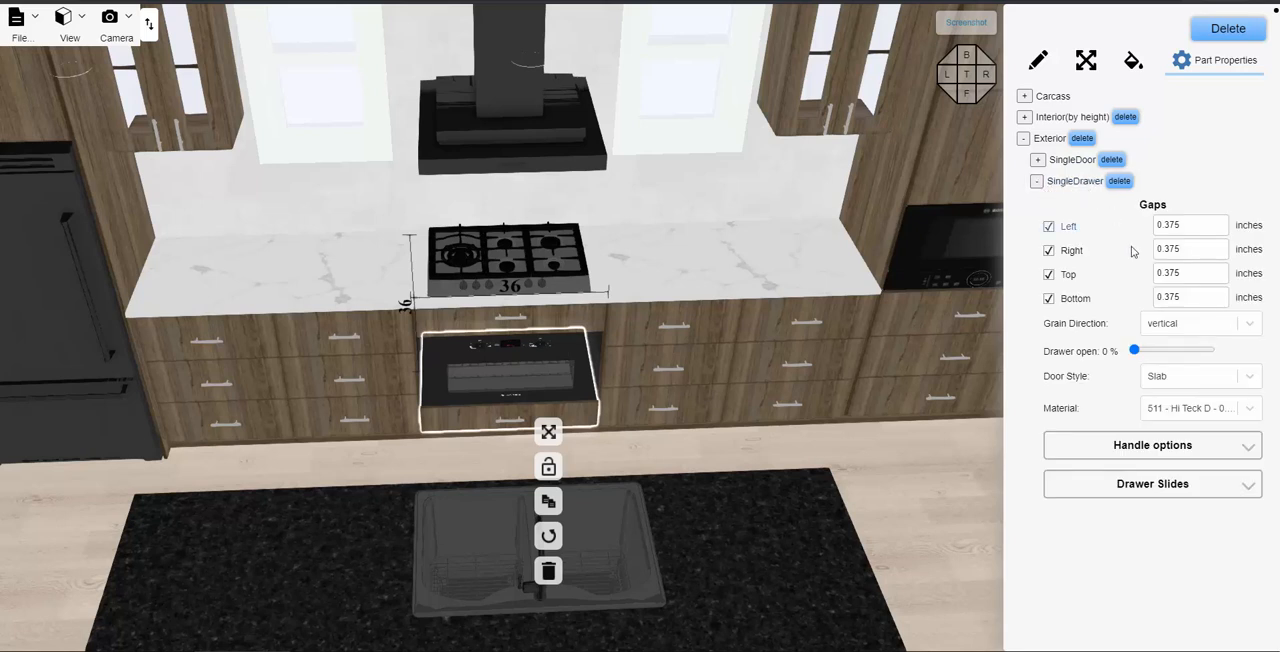
- Set the oven cabinet's bottom drawer material to 888 - Noir D - 0.625, and deselect the cabinet
left_click(1191, 410)
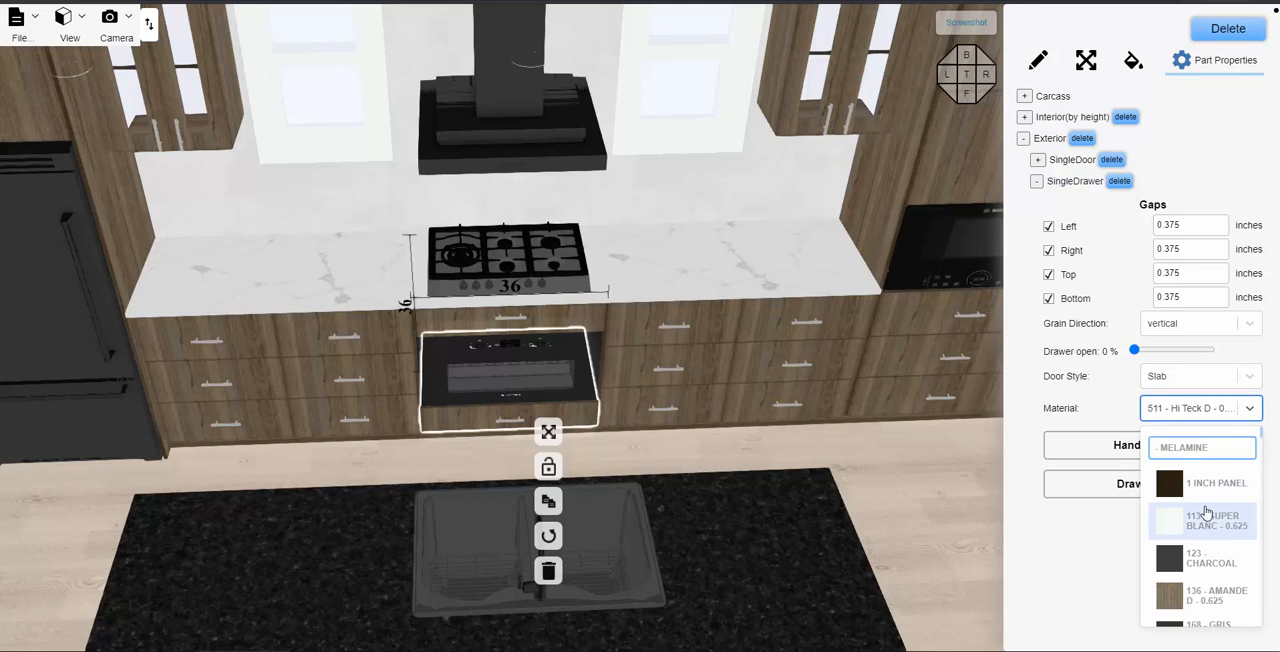
type("888")
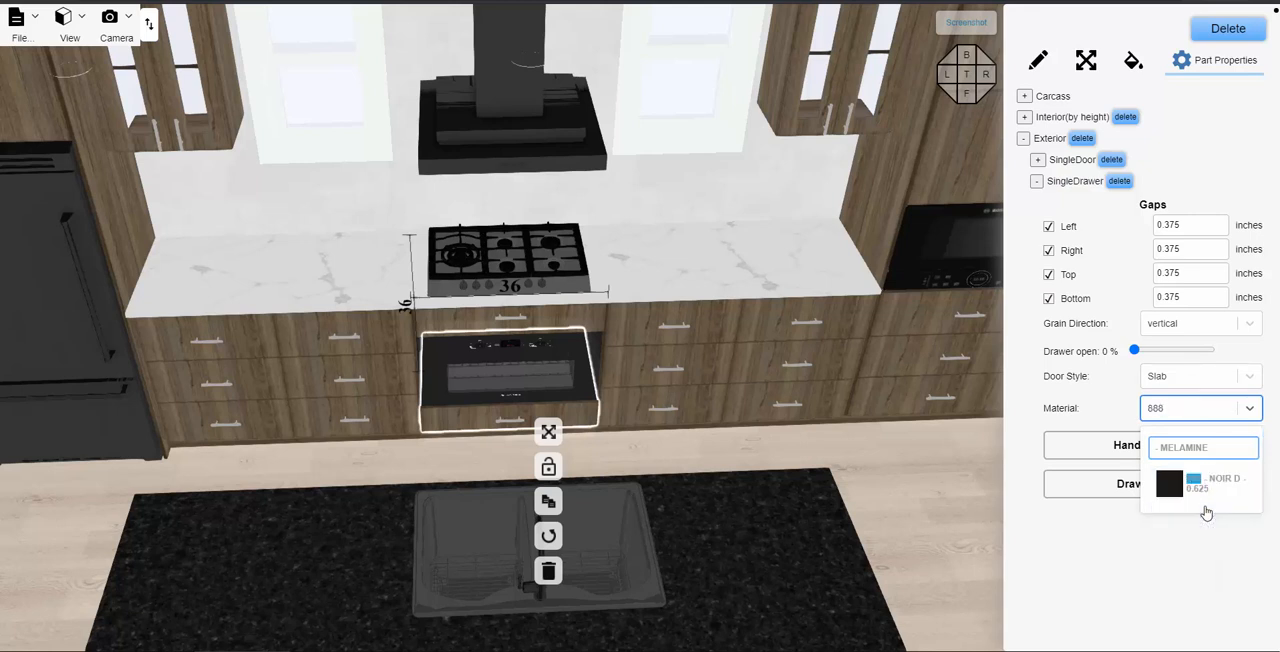
left_click(1218, 492)
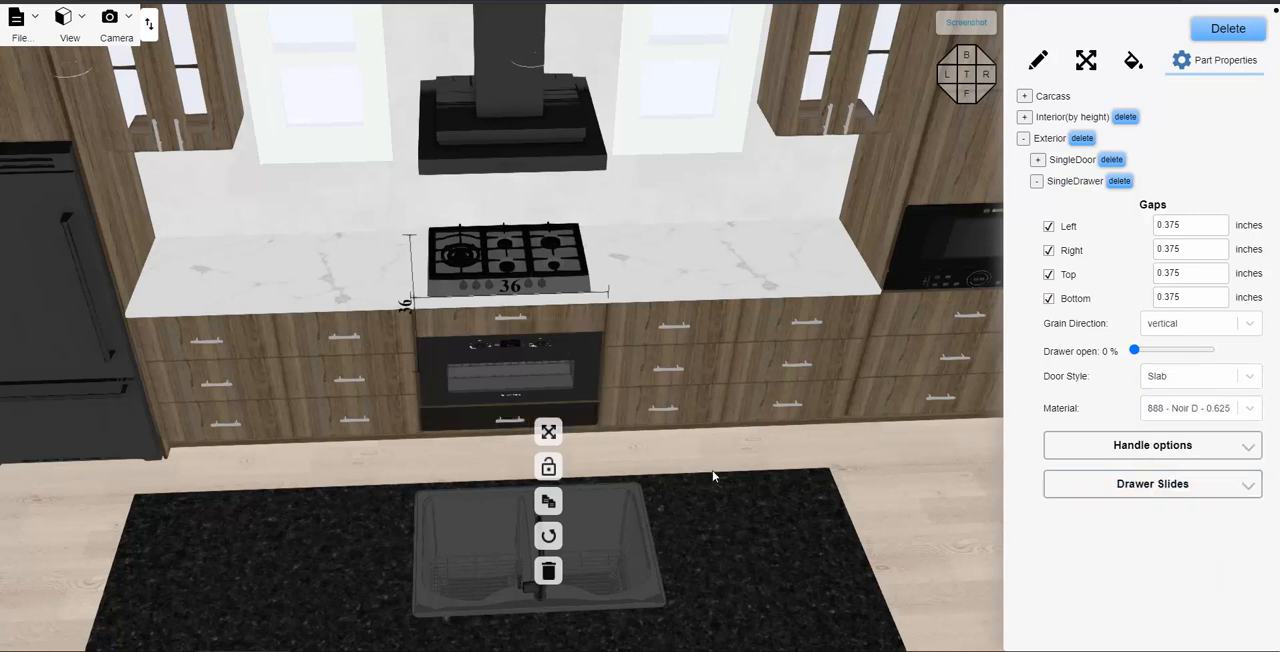
left_click(830, 460)
- Set the material of the toe kick along the cooktop wall's base cabinets to 888 - Noir D - 0.625 from the Melamine range
scroll(840, 459, "down", 2)
left_click_drag(842, 459, 758, 420)
scroll(739, 573, "down", 3)
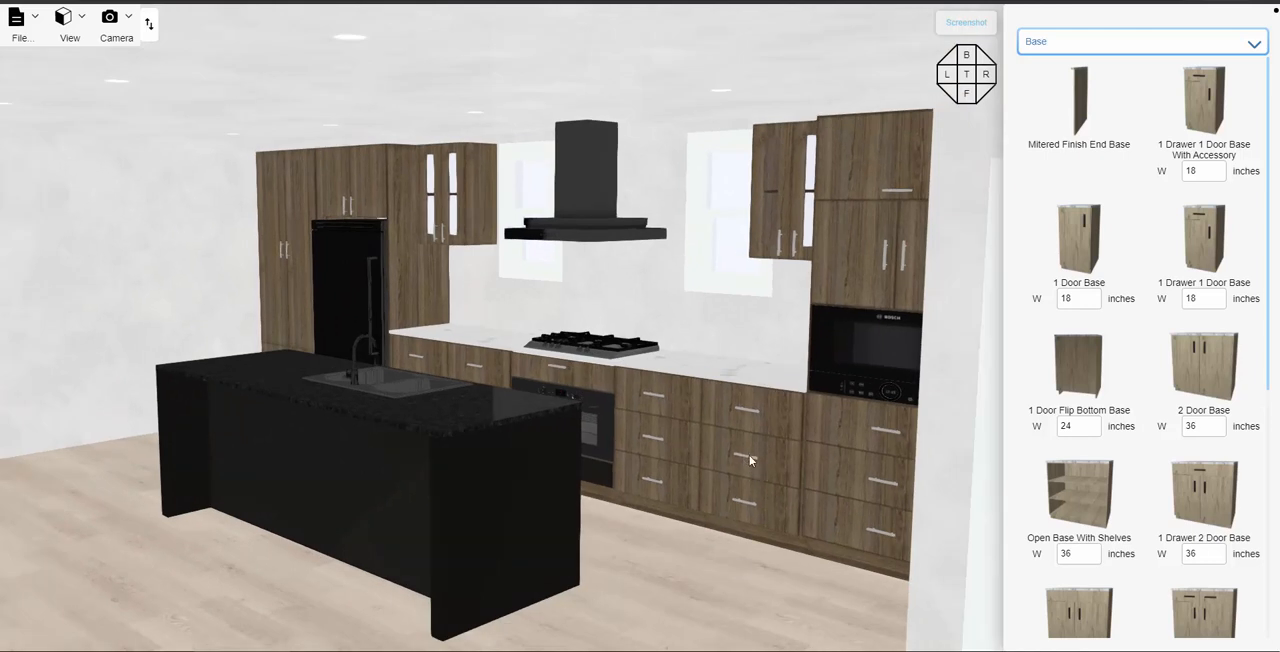
left_click_drag(713, 549, 696, 546)
scroll(696, 548, "up", 4)
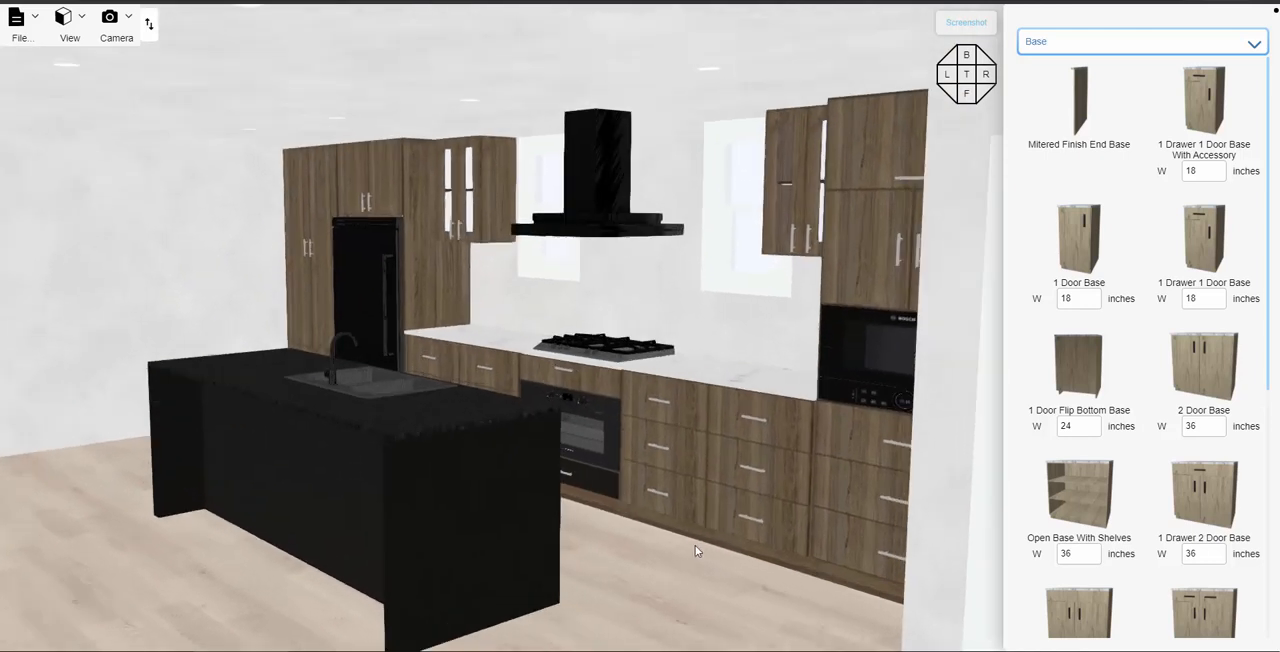
left_click(697, 565)
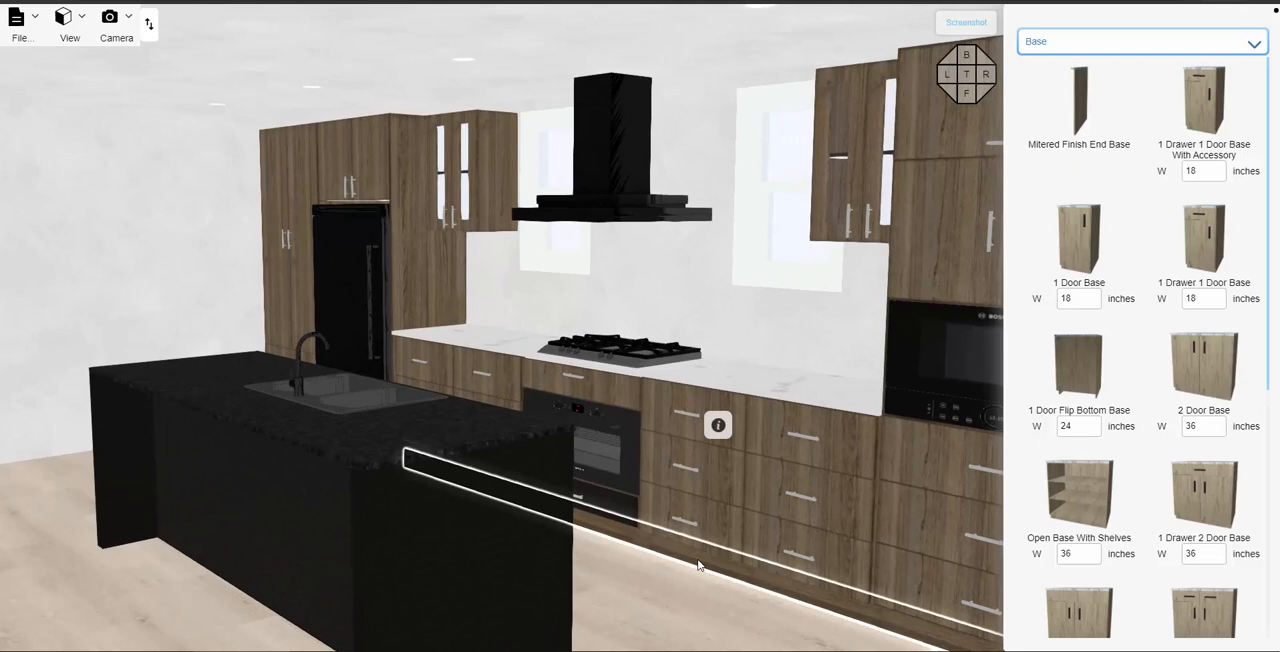
left_click(720, 427)
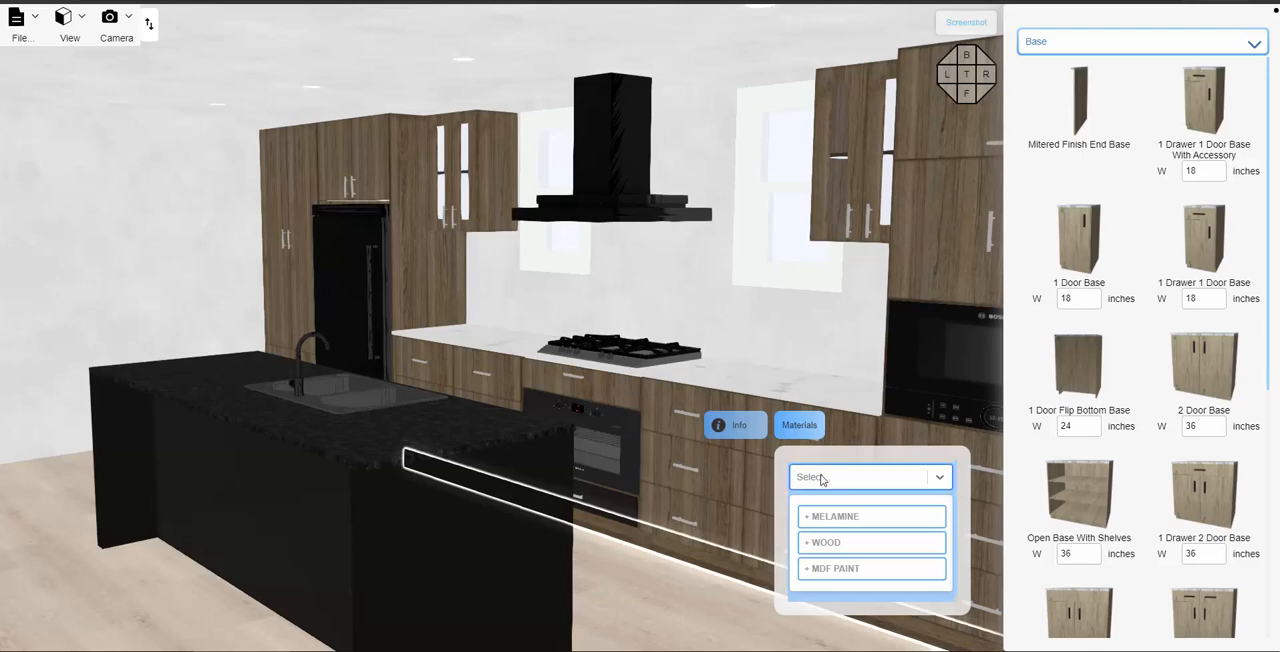
type("88")
left_click(818, 513)
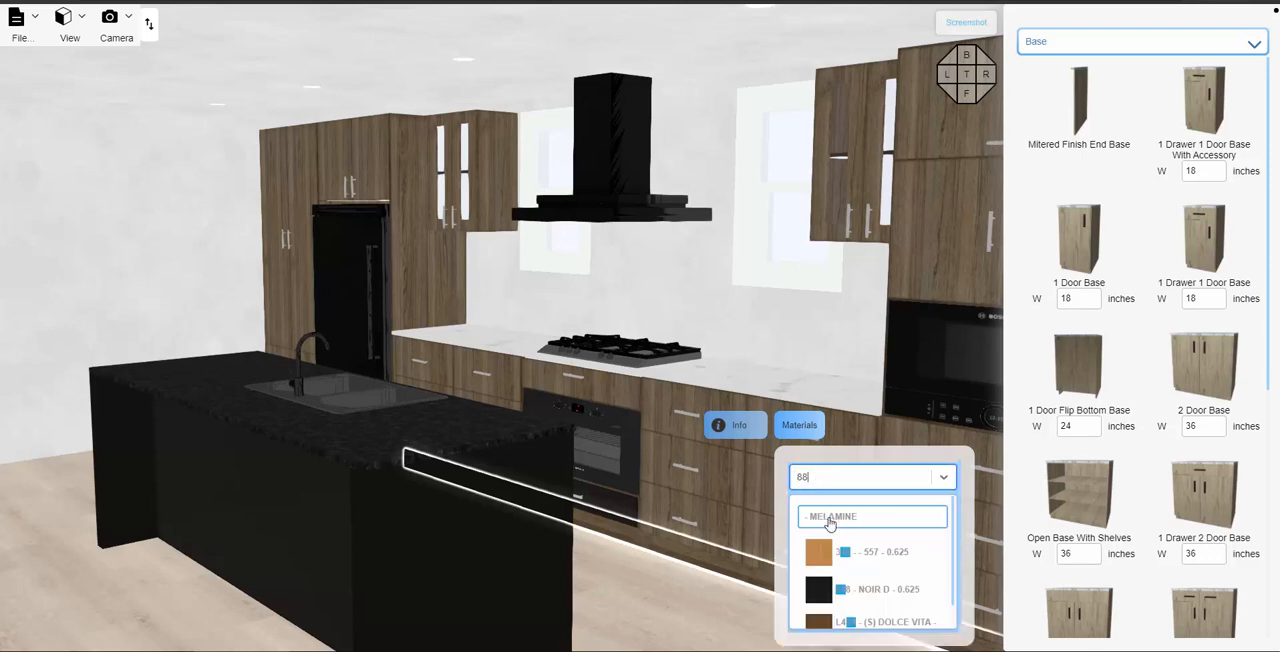
left_click(864, 590)
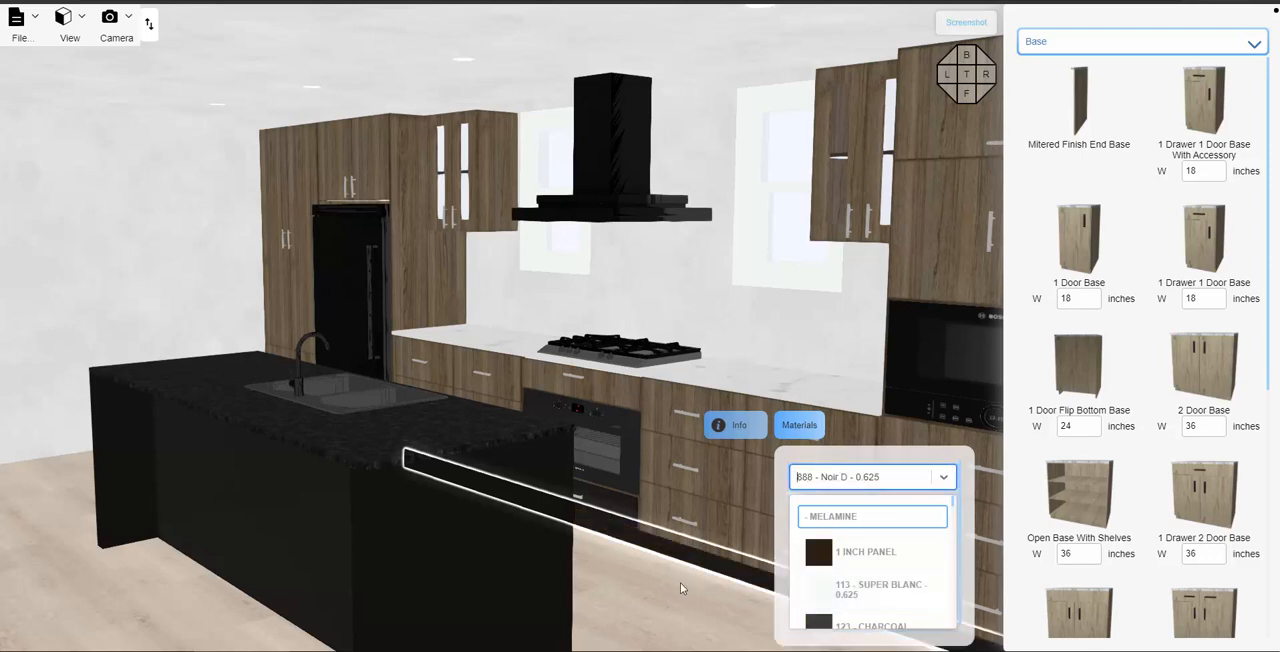
- Set the toe kick under the tall pantry cabinet beside the refrigerator to the melamine 888 - Noir D - 0.625, and deselect it
left_click_drag(673, 598, 810, 611)
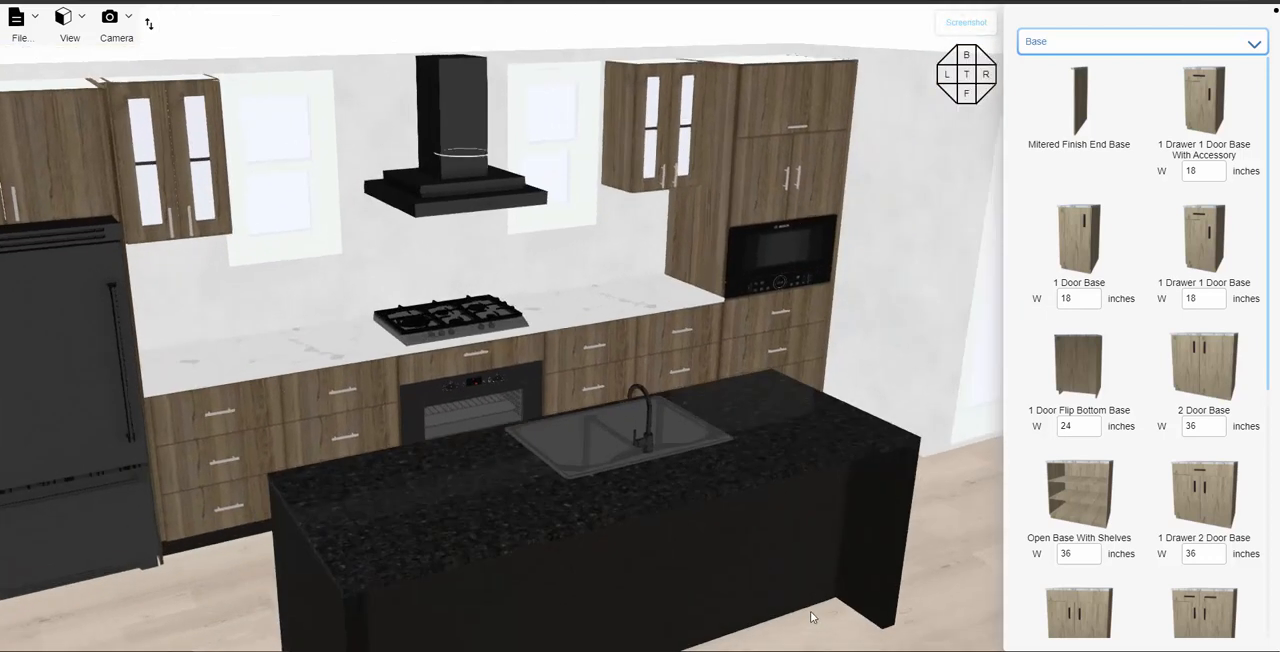
scroll(251, 574, "down", 5)
mouse_move(273, 563)
left_mouse_down()
mouse_move(306, 557)
mouse_move(278, 560)
left_mouse_up()
right_click_drag(278, 560, 458, 455)
left_click_drag(300, 511, 227, 460)
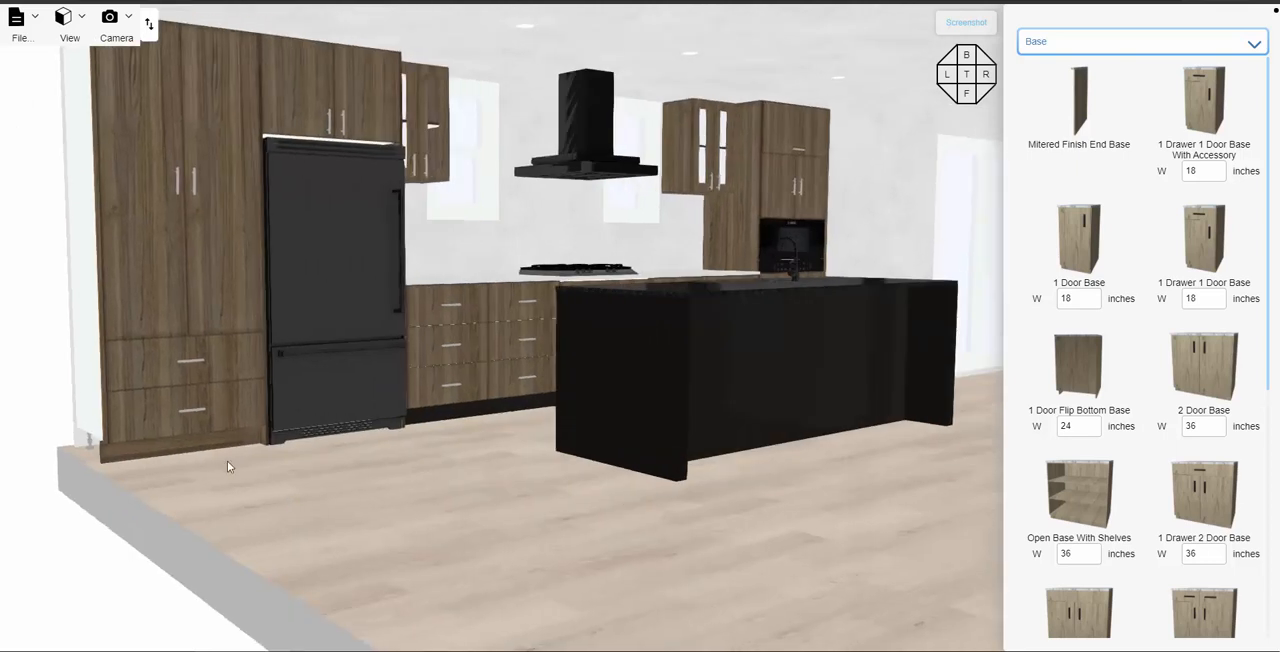
left_click(201, 445)
left_click(236, 430)
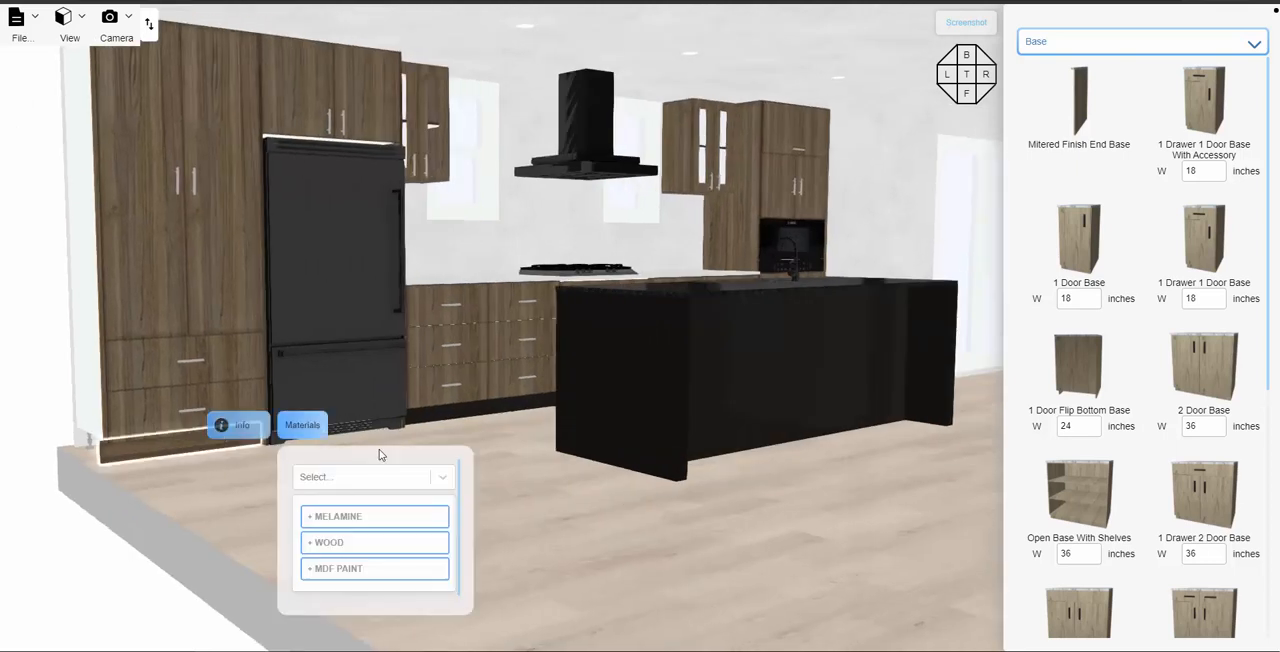
left_click(336, 480)
type("8")
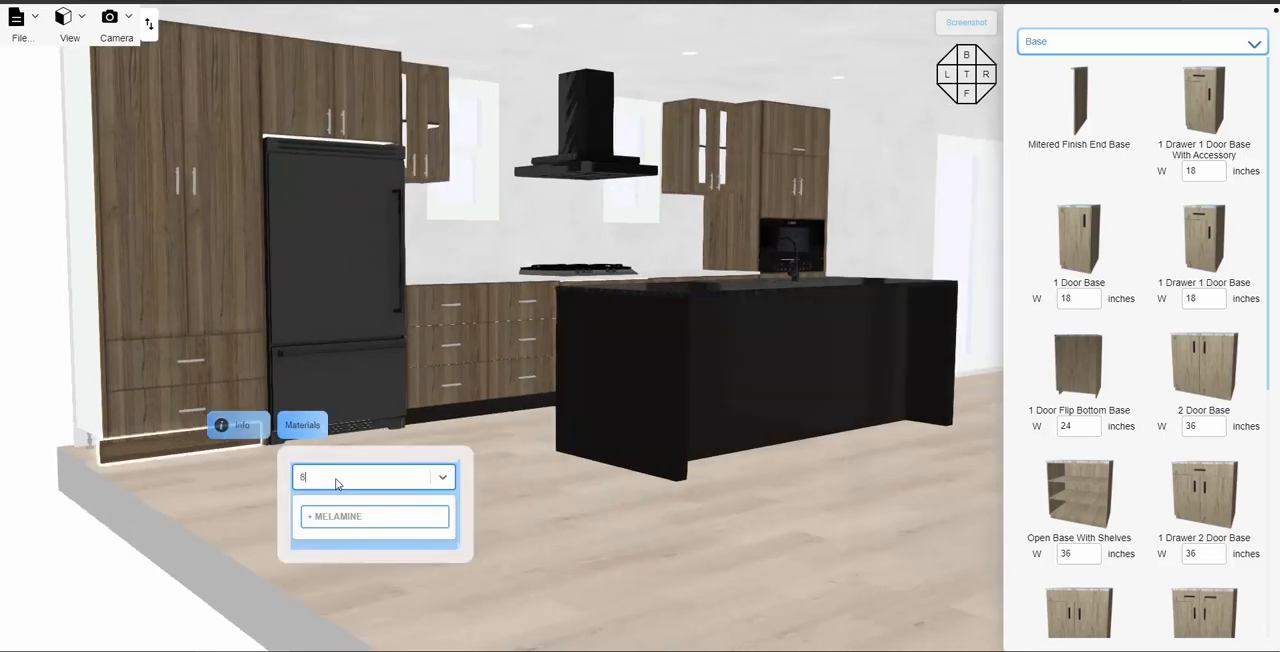
type("88")
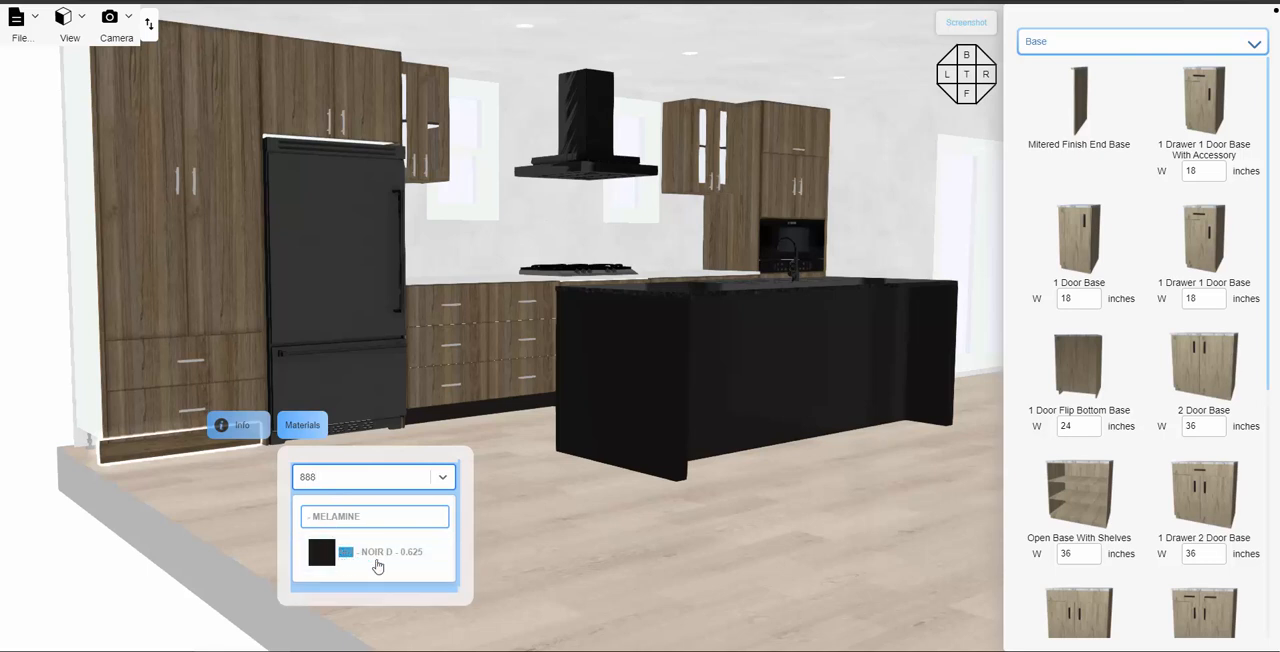
left_click(408, 558)
left_click(560, 524)
- Select the 20-inch upper cabinet beside the refrigerator and swing its two exterior doors open, then deselect the cabinet
left_click_drag(575, 527, 533, 557)
scroll(538, 311, "down", 2)
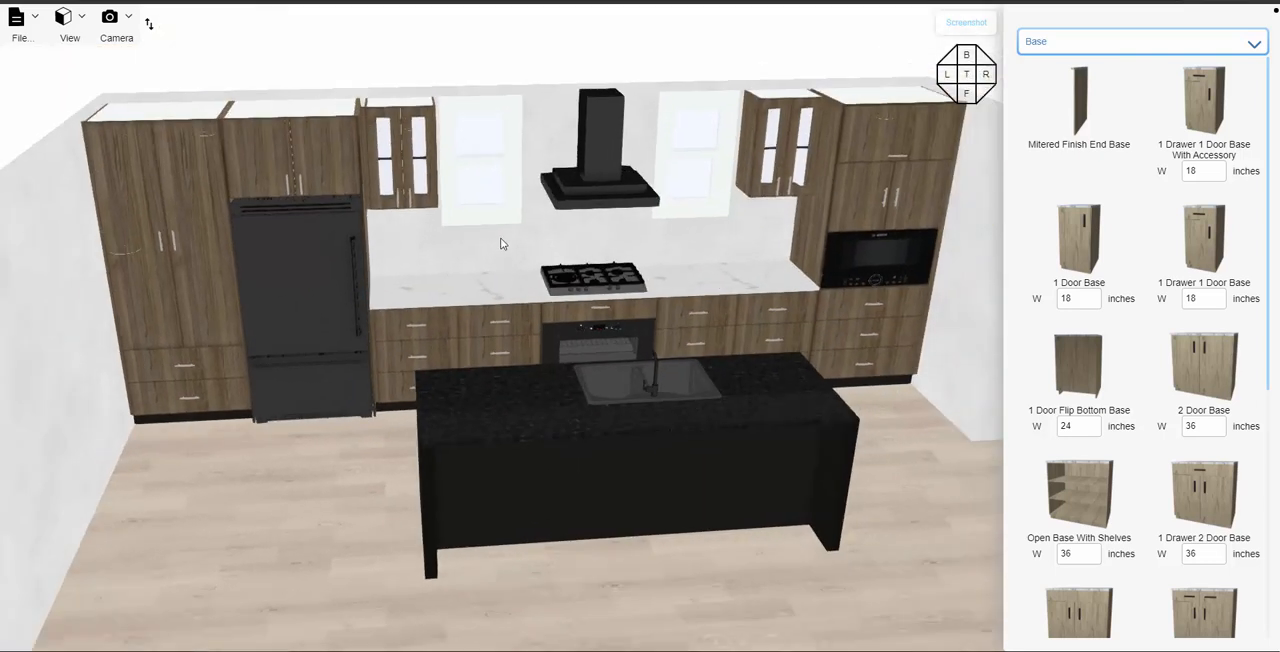
right_click_drag(500, 237, 459, 250)
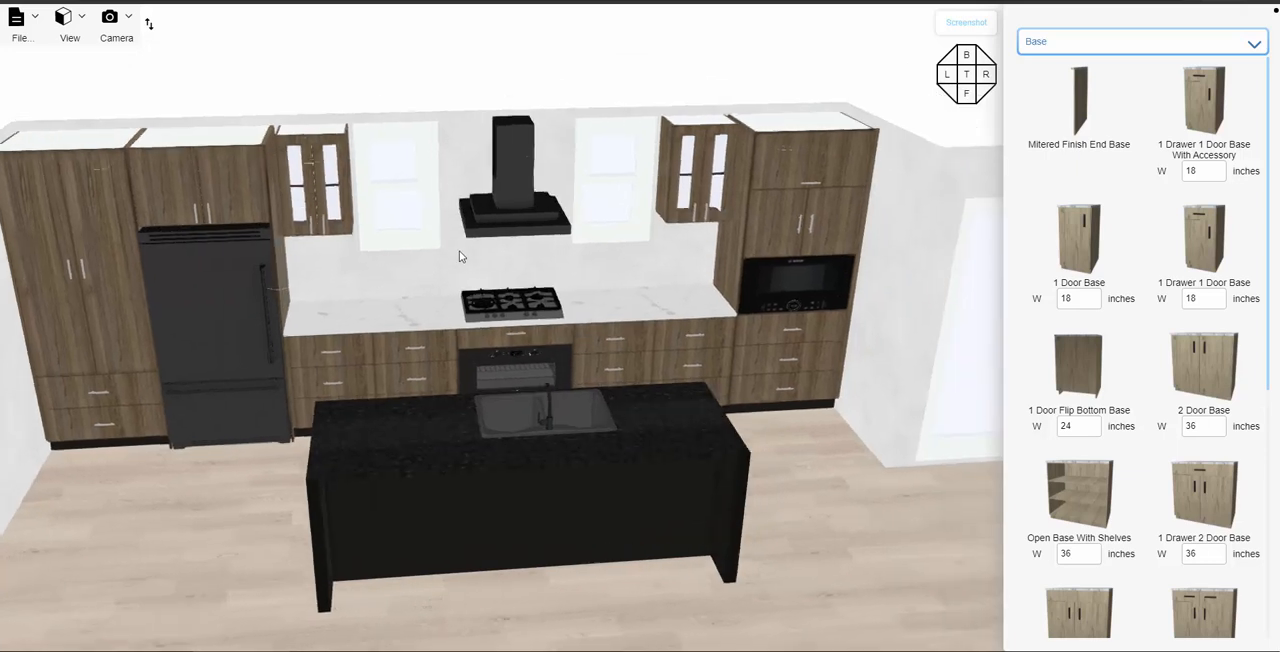
left_click(324, 195)
left_click(1238, 61)
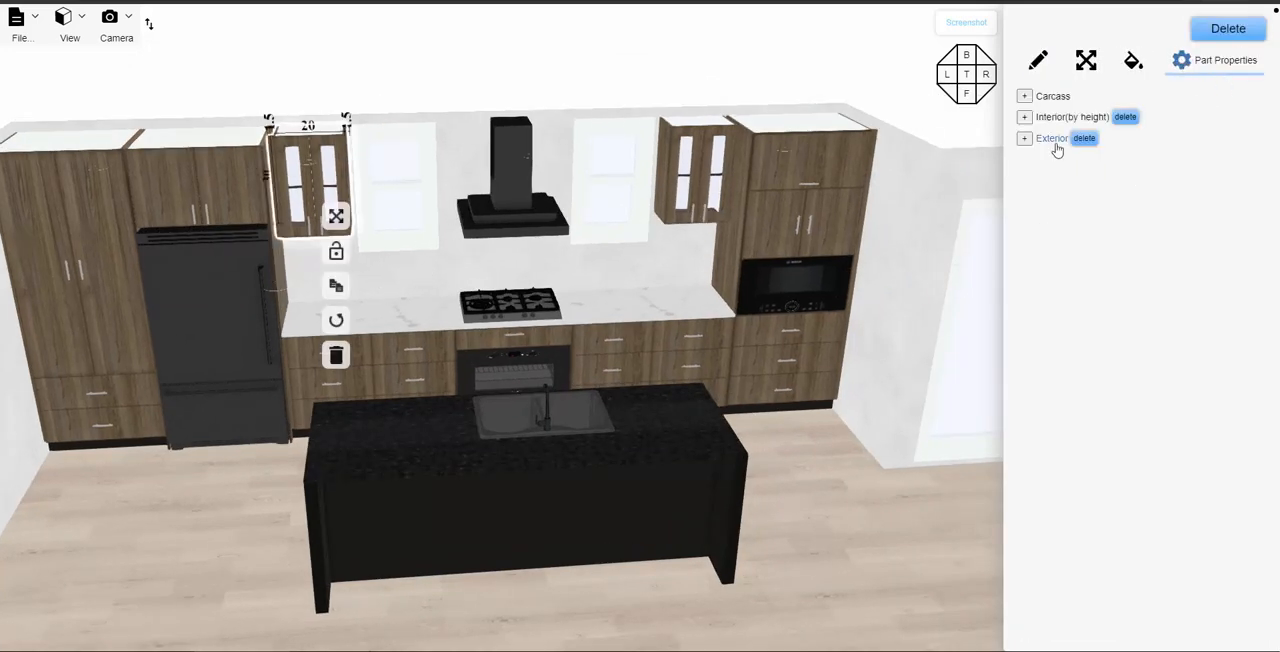
left_click(1024, 140)
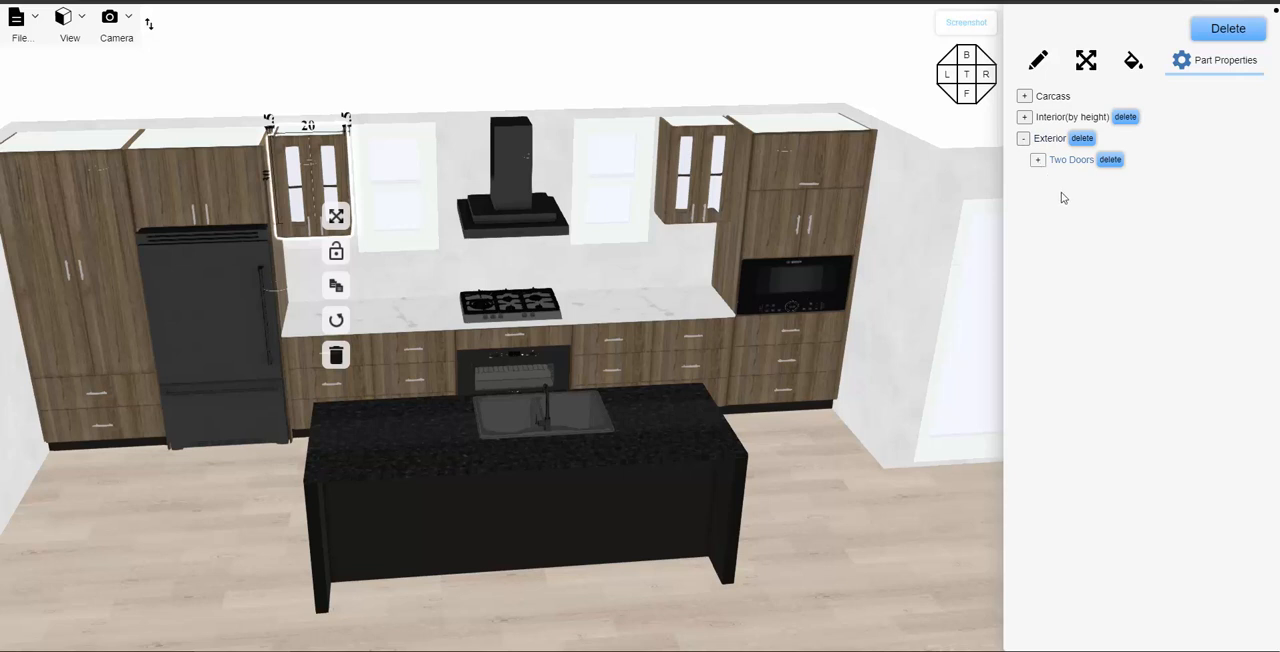
left_click(1038, 160)
left_click_drag(1160, 270, 1227, 280)
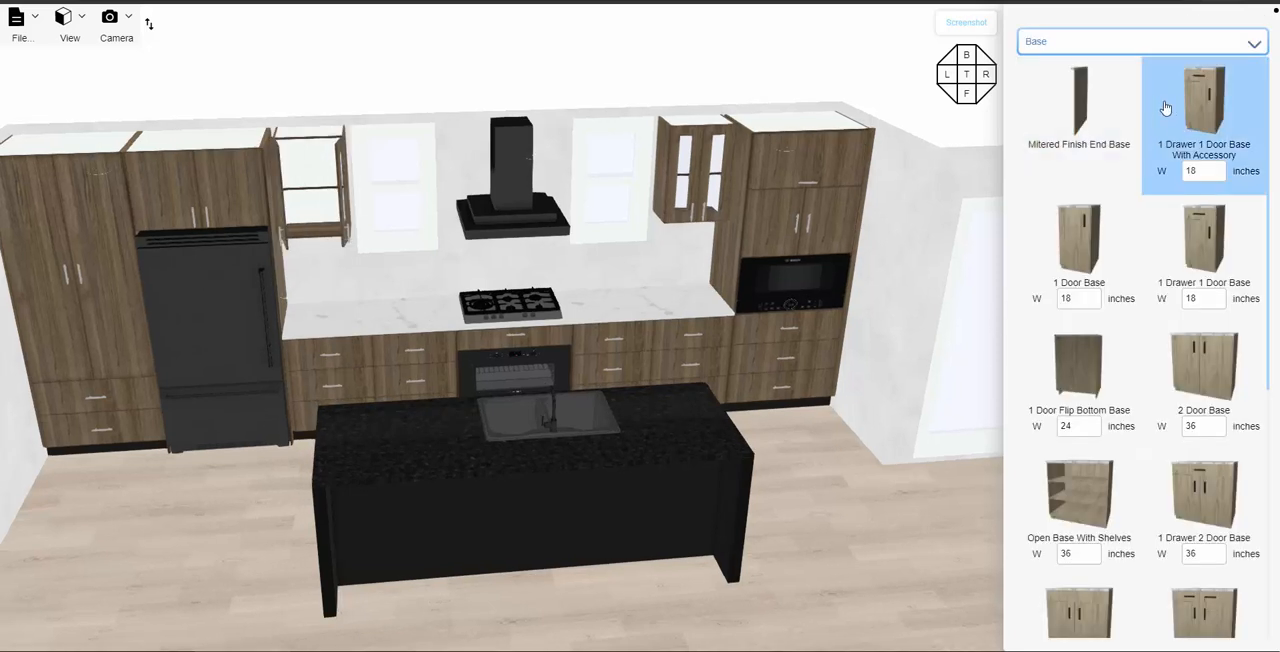
- Place a 10-inch-wide Boxwood Plant from the 3D models on the shelf inside the opened upper cabinet
left_click(1064, 43)
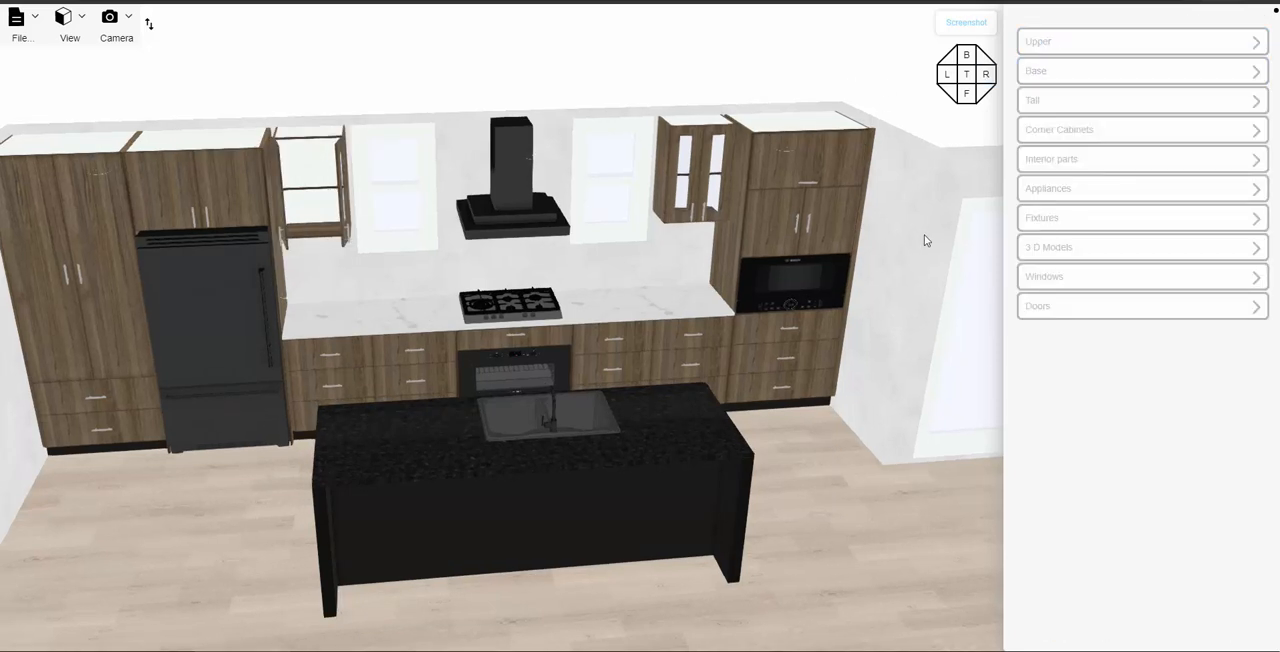
left_click(1058, 250)
scroll(1105, 285, "down", 5)
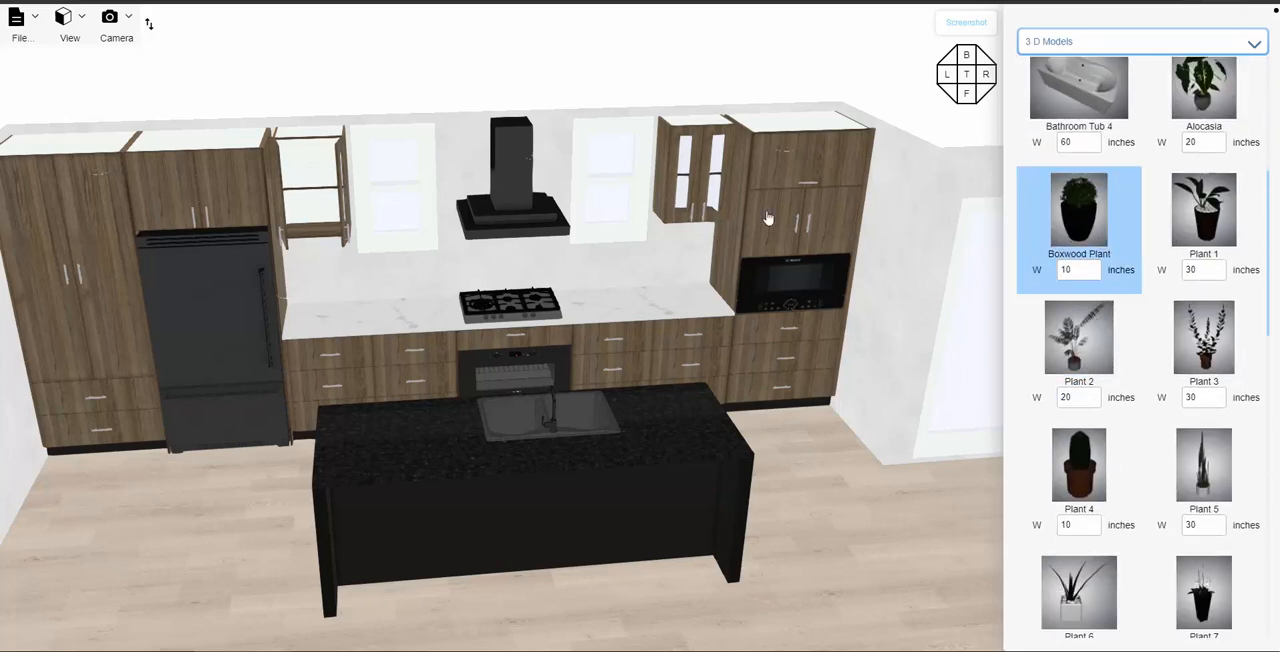
left_click(312, 190)
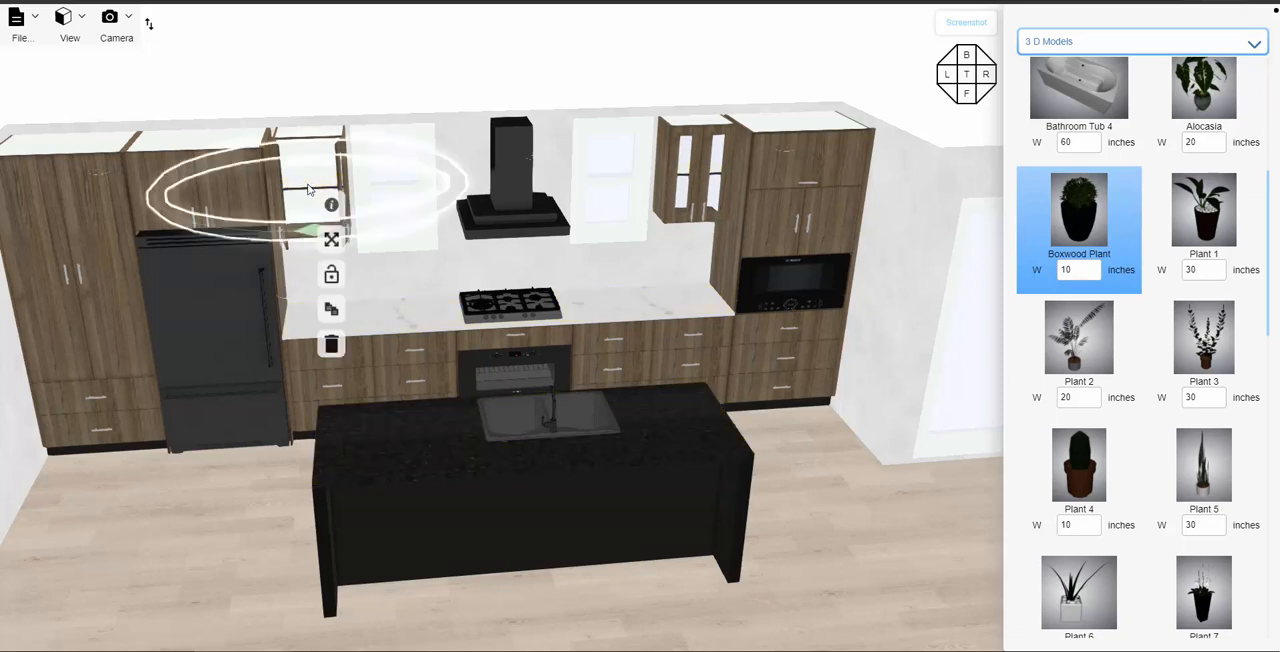
- Scale the boxwood plant down proportionally to 5 inches wide, 7.5 inches high and 4.35 inches deep
scroll(310, 192, "up", 3)
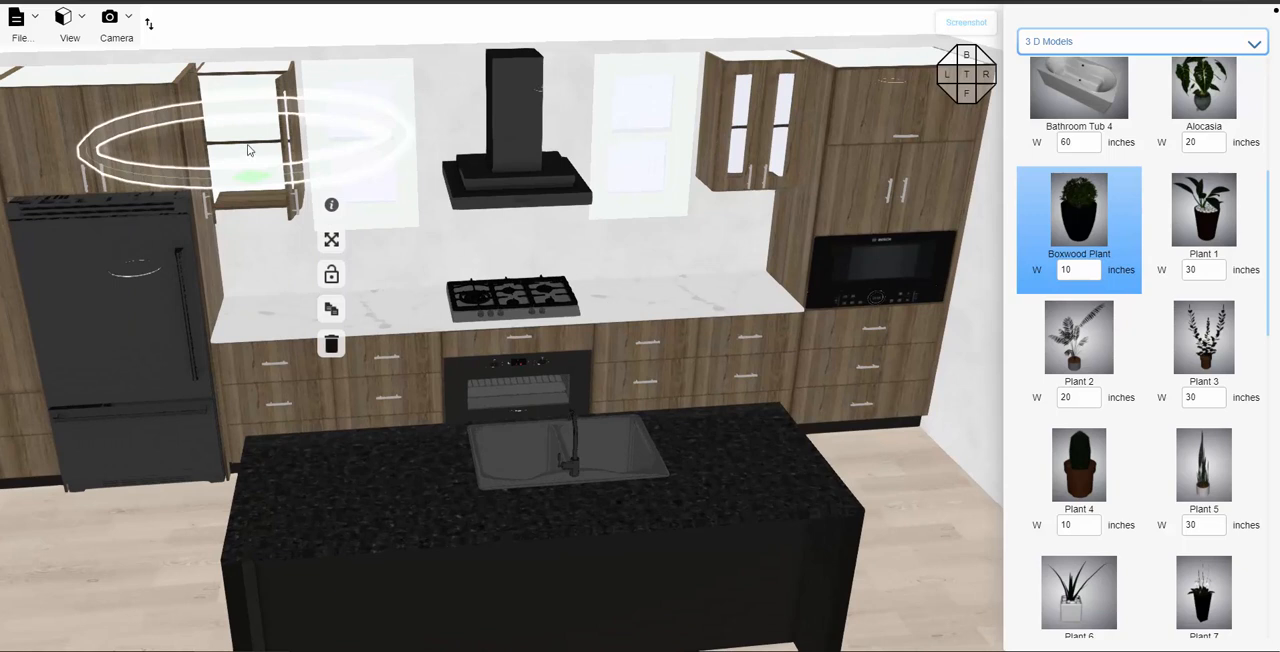
right_click_drag(248, 150, 501, 250)
scroll(501, 250, "up", 3)
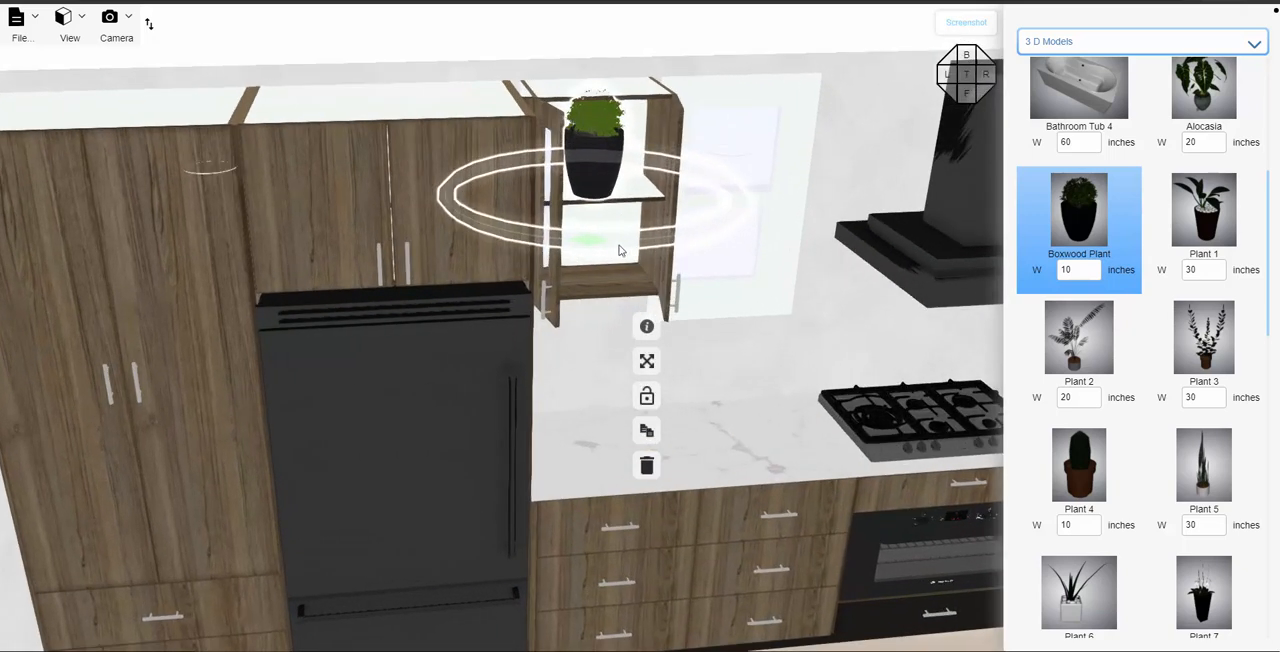
left_click(646, 326)
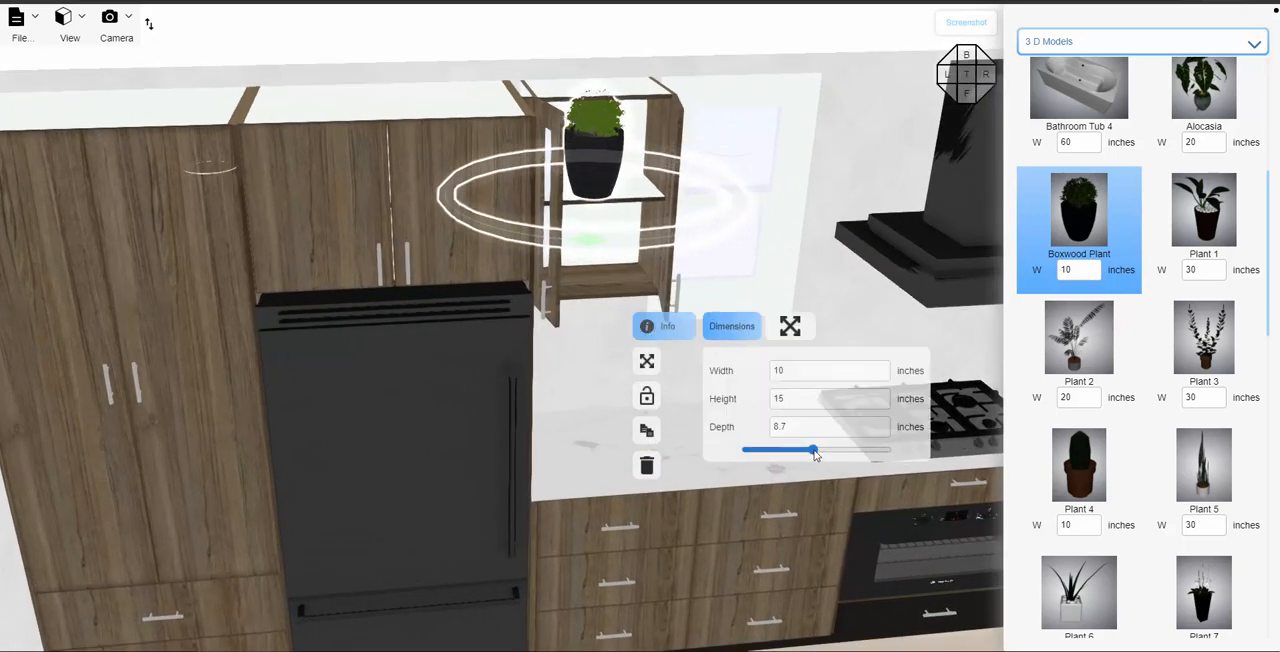
left_click_drag(815, 453, 779, 456)
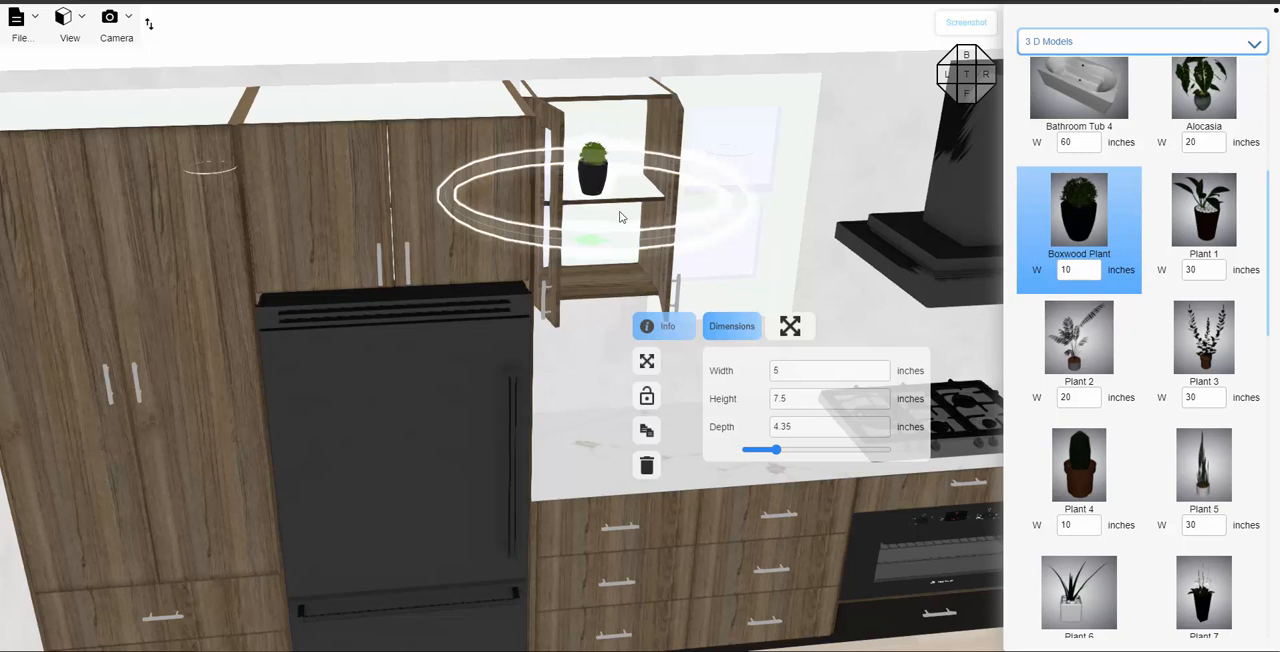
- Duplicate the boxwood plant, arrange the two plants side by side on the cabinet shelf, and clear the selection
left_click_drag(586, 192, 561, 200)
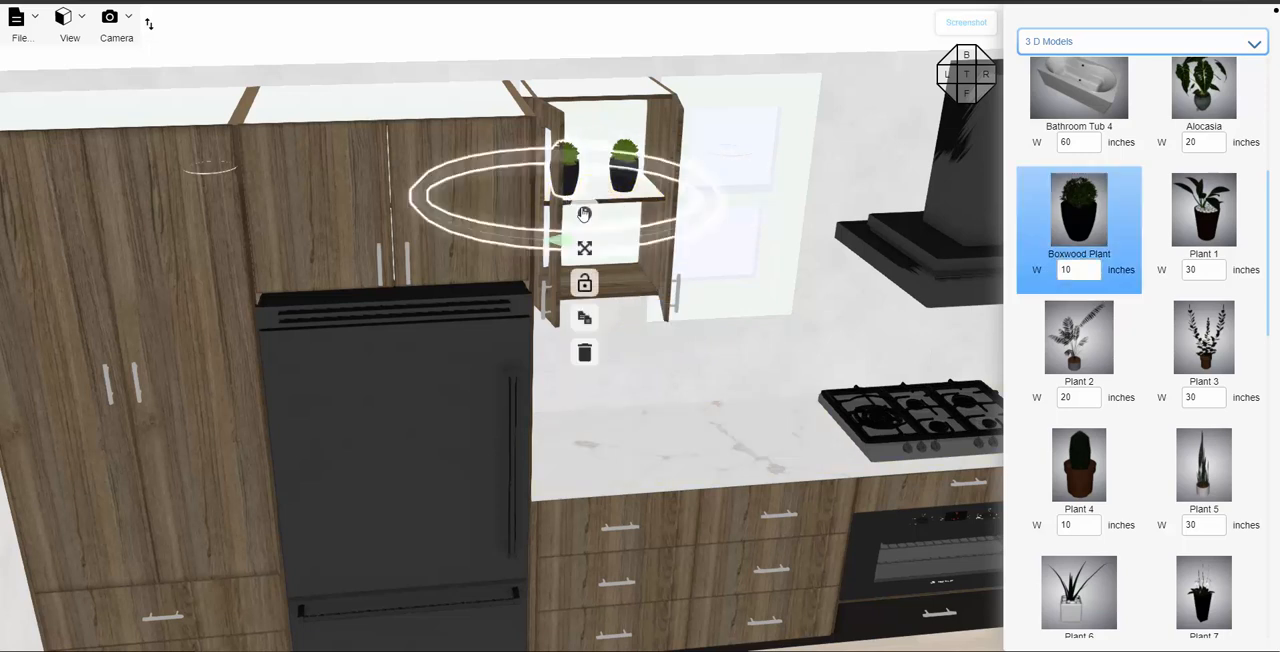
left_click(708, 358)
scroll(680, 355, "up", 3)
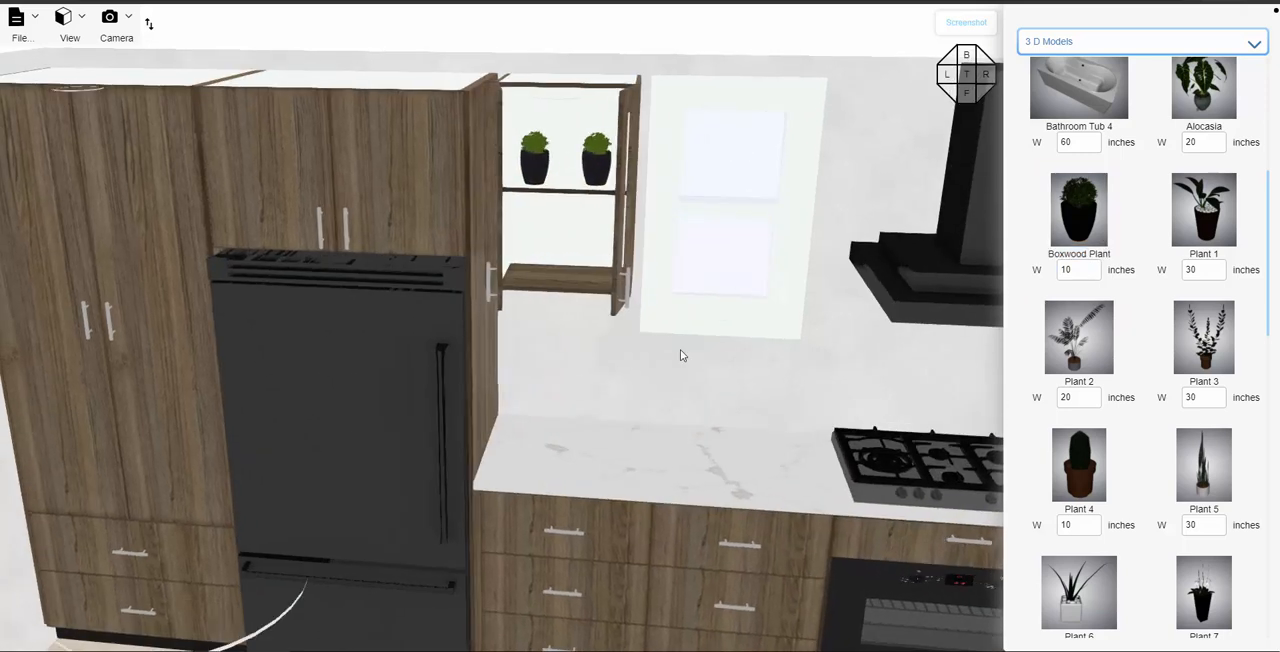
- Select the upper cabinet holding the plants and close its two exterior doors by setting the doors angle to 0 degrees
left_click(603, 232)
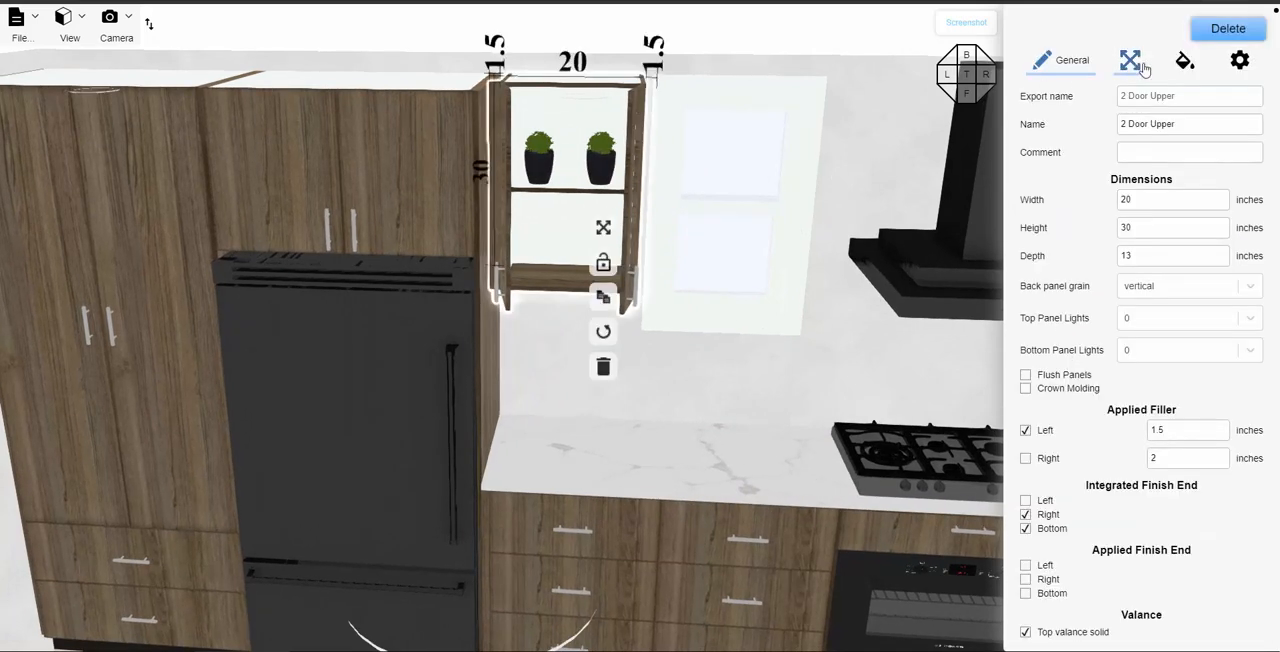
left_click(1236, 66)
left_click(1023, 138)
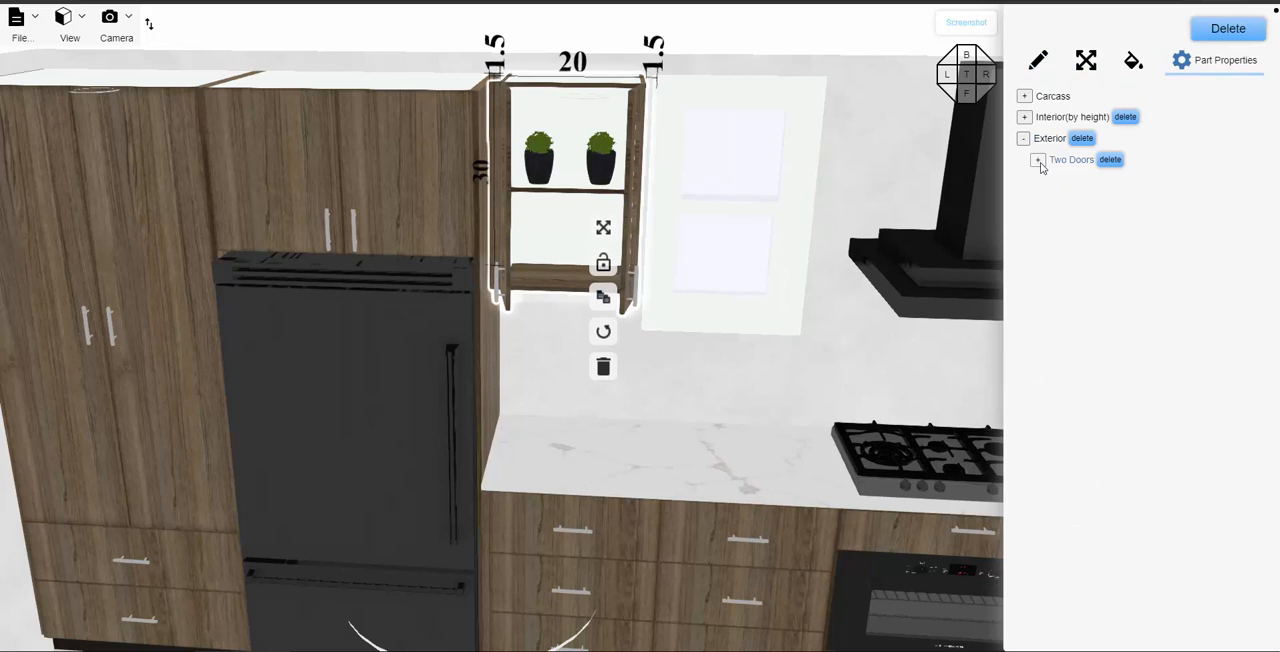
left_click(1038, 161)
left_click_drag(1229, 275, 1156, 282)
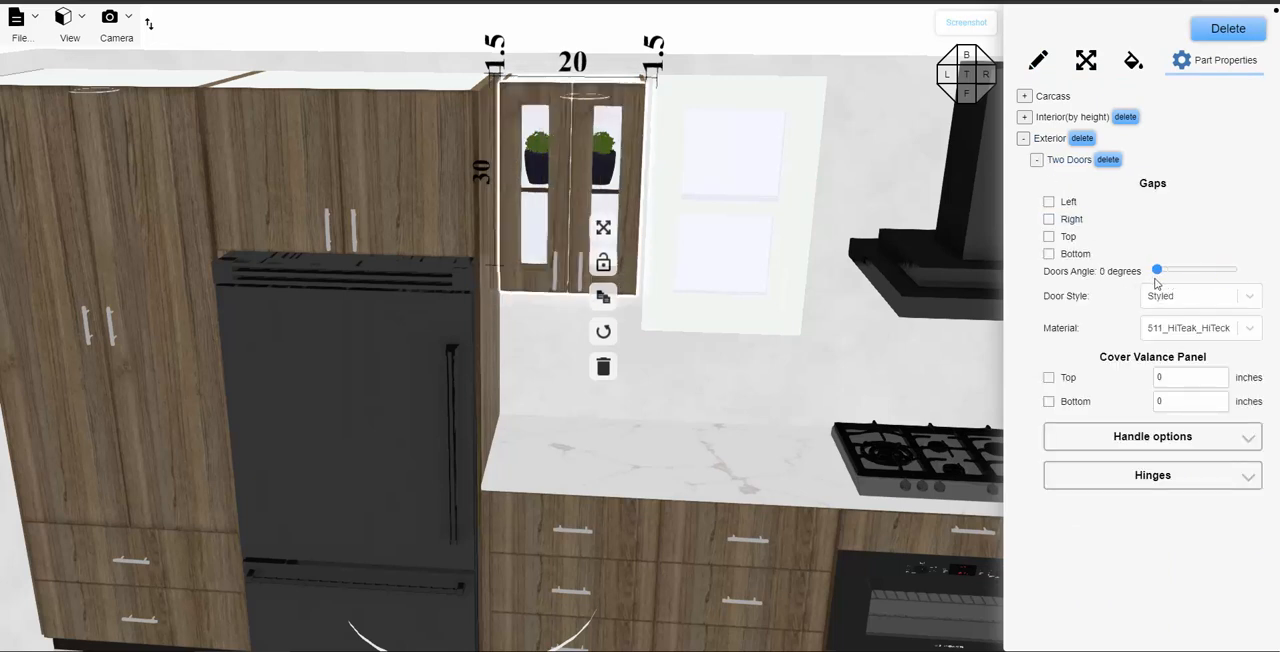
- Set this upper cabinet's top panel lights to 1 and bottom panel lights to 1, and deselect the cabinet
left_click(1037, 62)
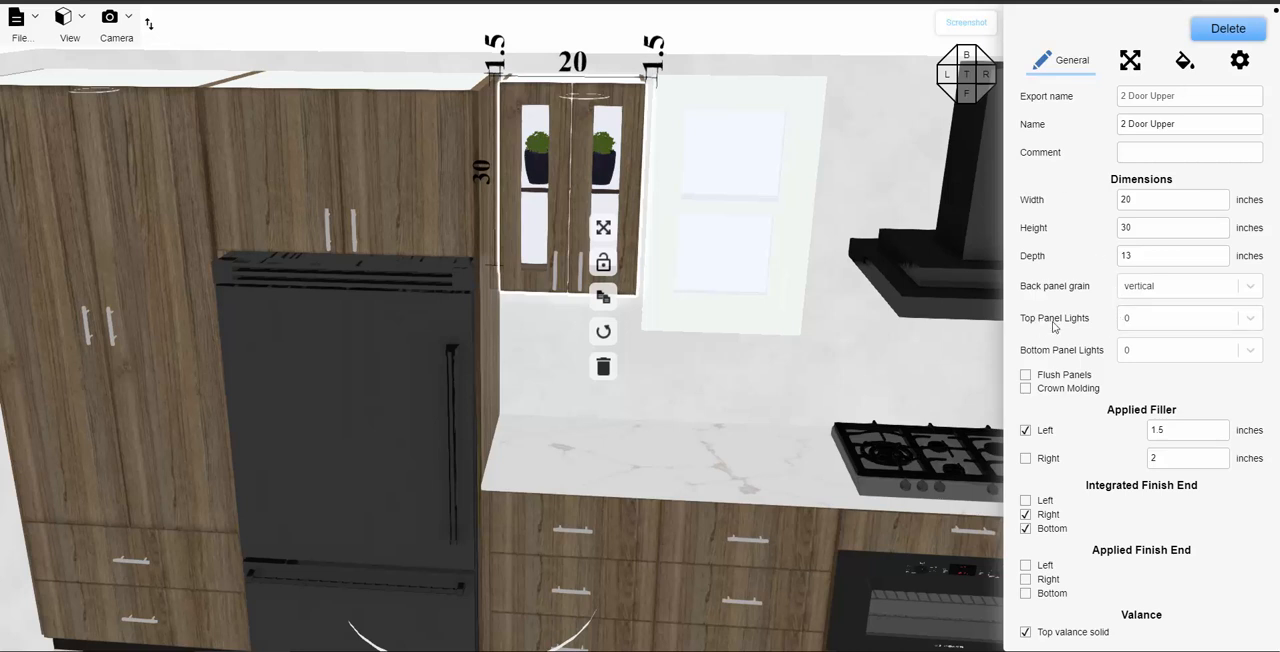
left_click(1143, 320)
left_click(1138, 368)
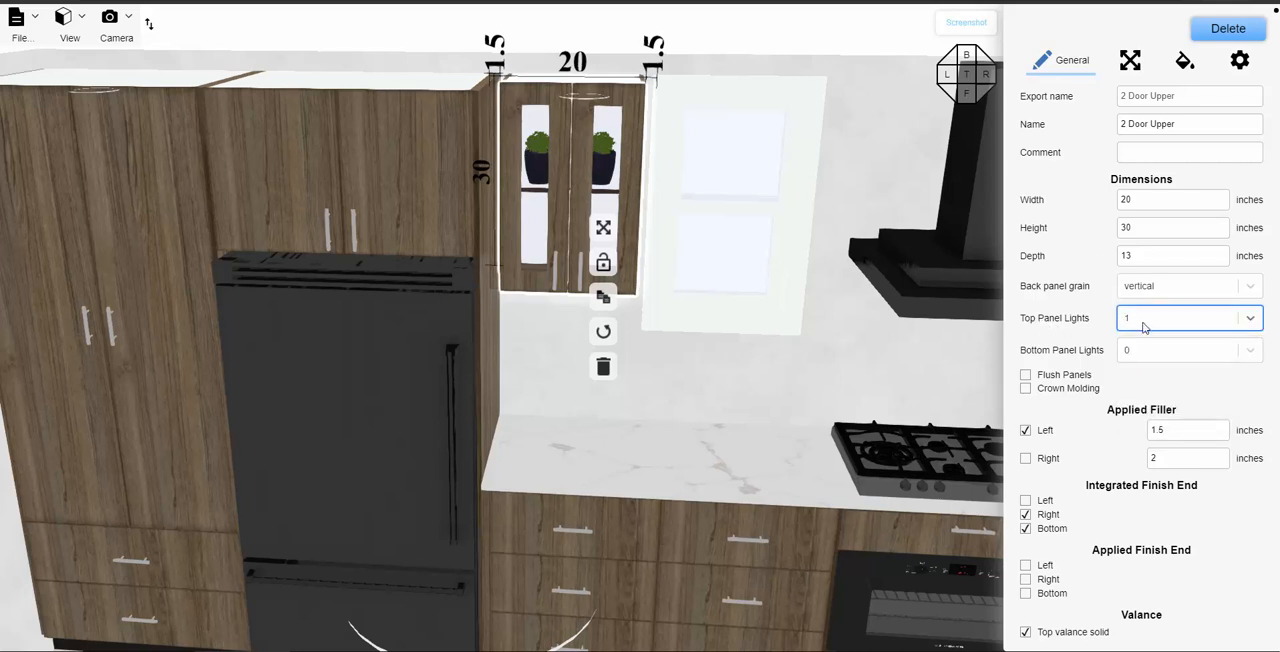
left_click(1160, 351)
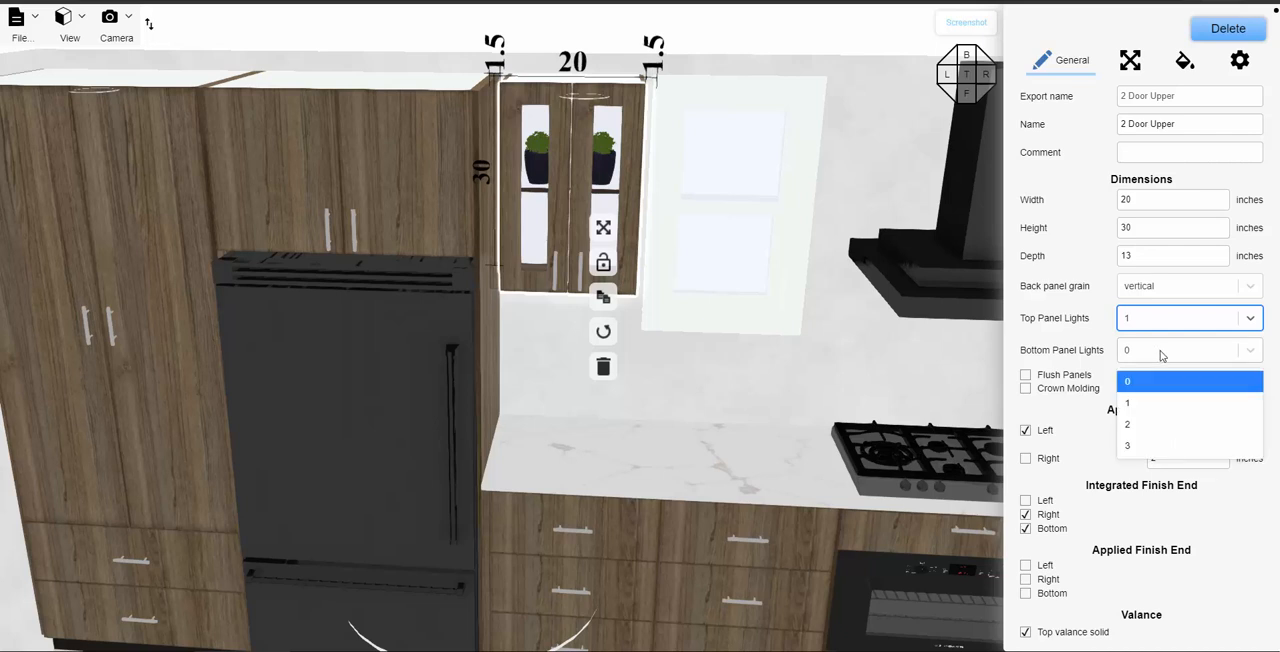
left_click(1138, 410)
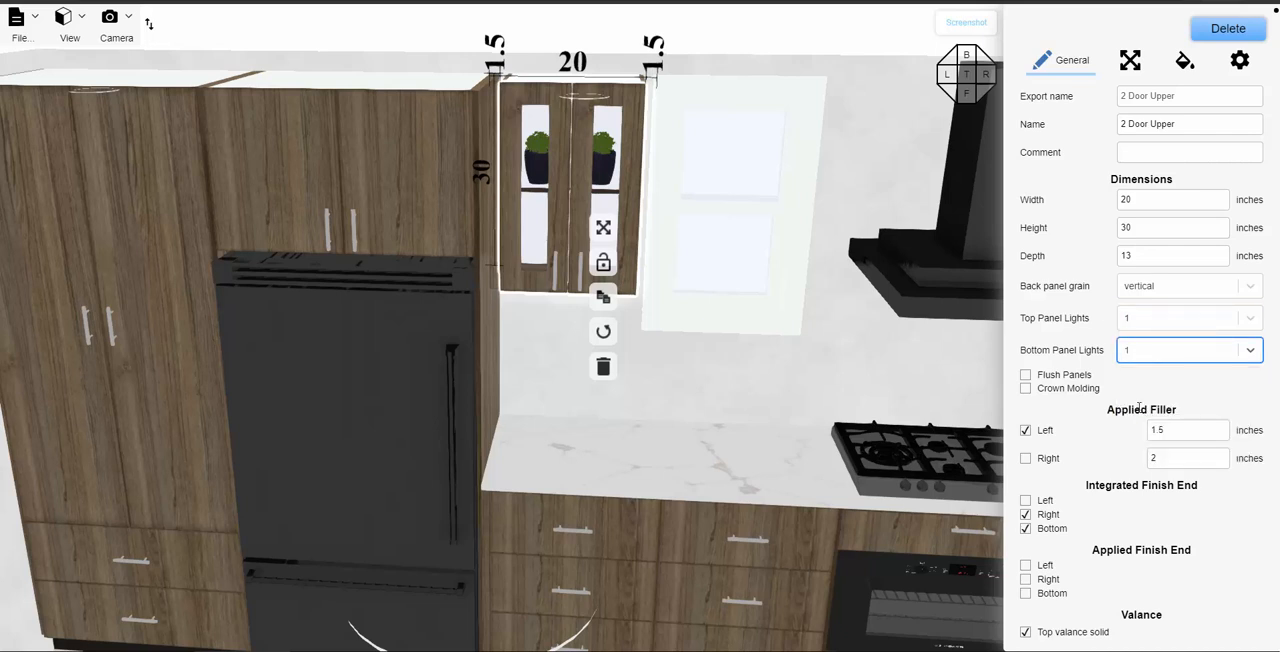
left_click(798, 391)
- Open the two exterior doors of the upper cabinet beside the microwave tower to 90 degrees, and deselect the cabinet
scroll(802, 378, "down", 6)
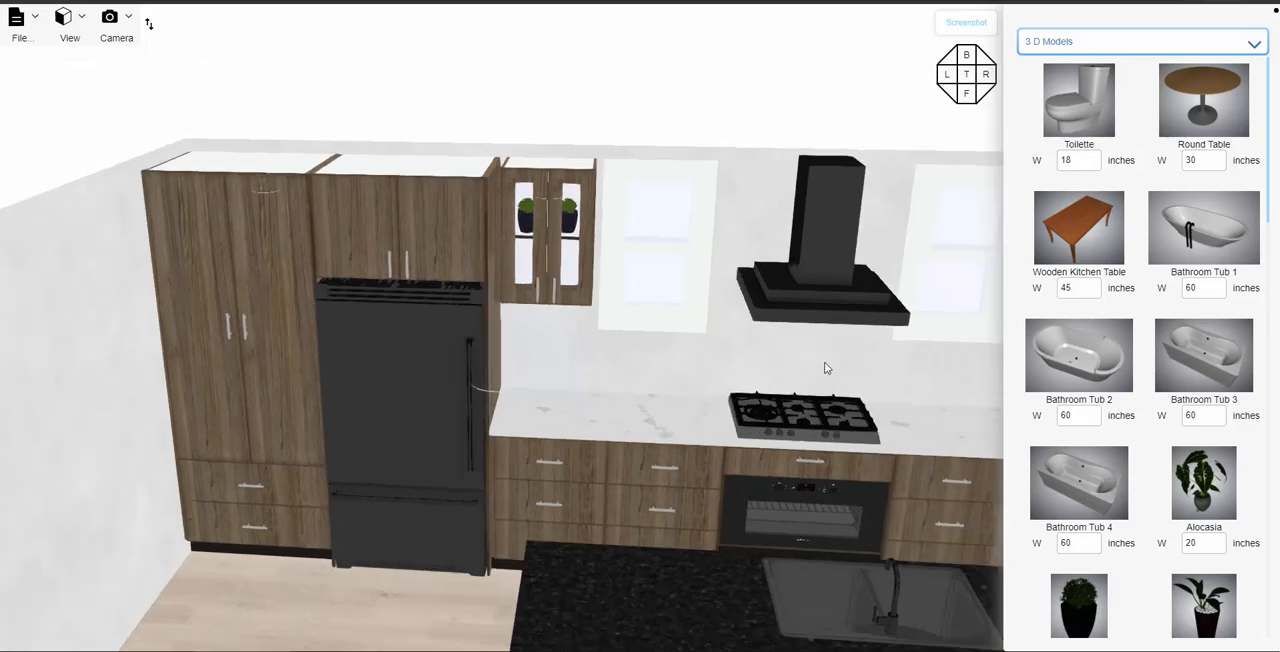
right_click_drag(736, 352, 612, 346)
left_click(779, 222)
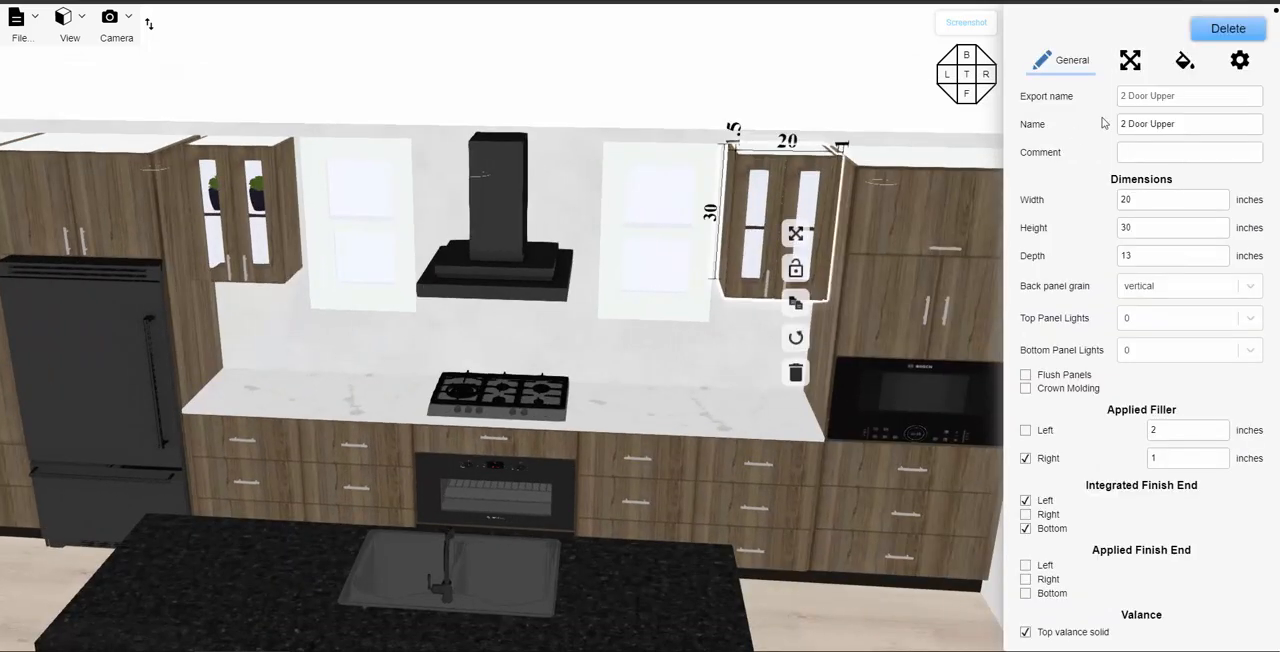
left_click(1241, 61)
left_click(1025, 138)
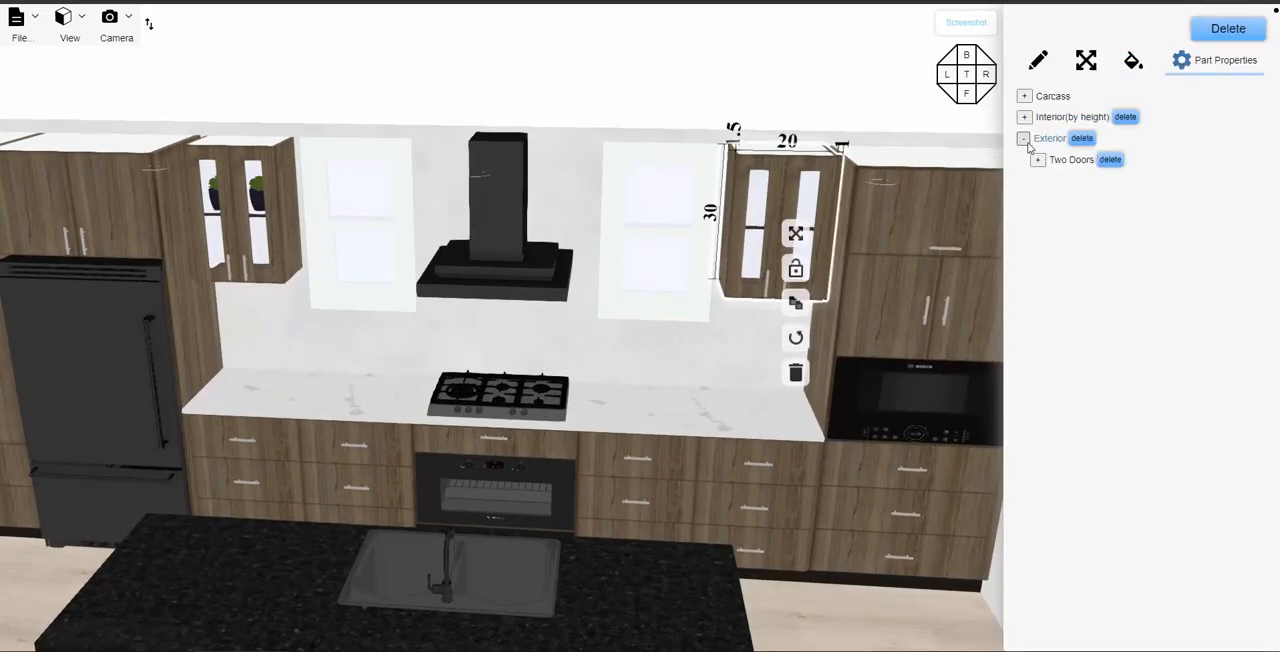
left_click(1038, 161)
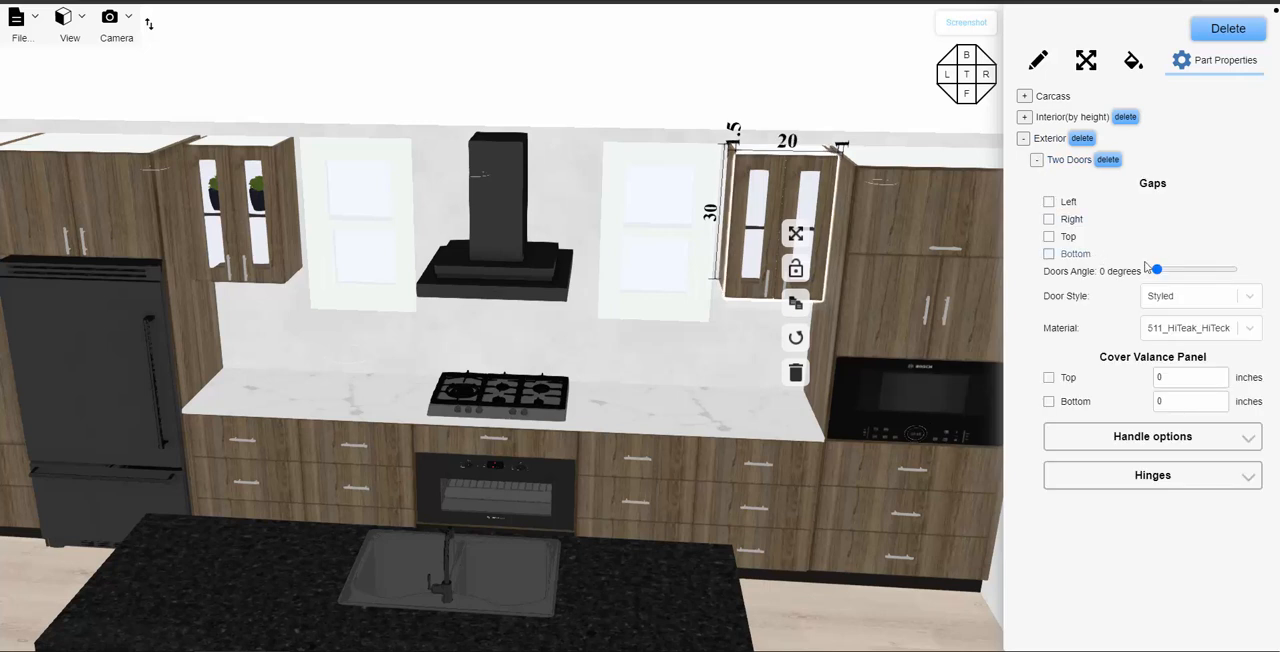
left_click_drag(1157, 270, 1242, 279)
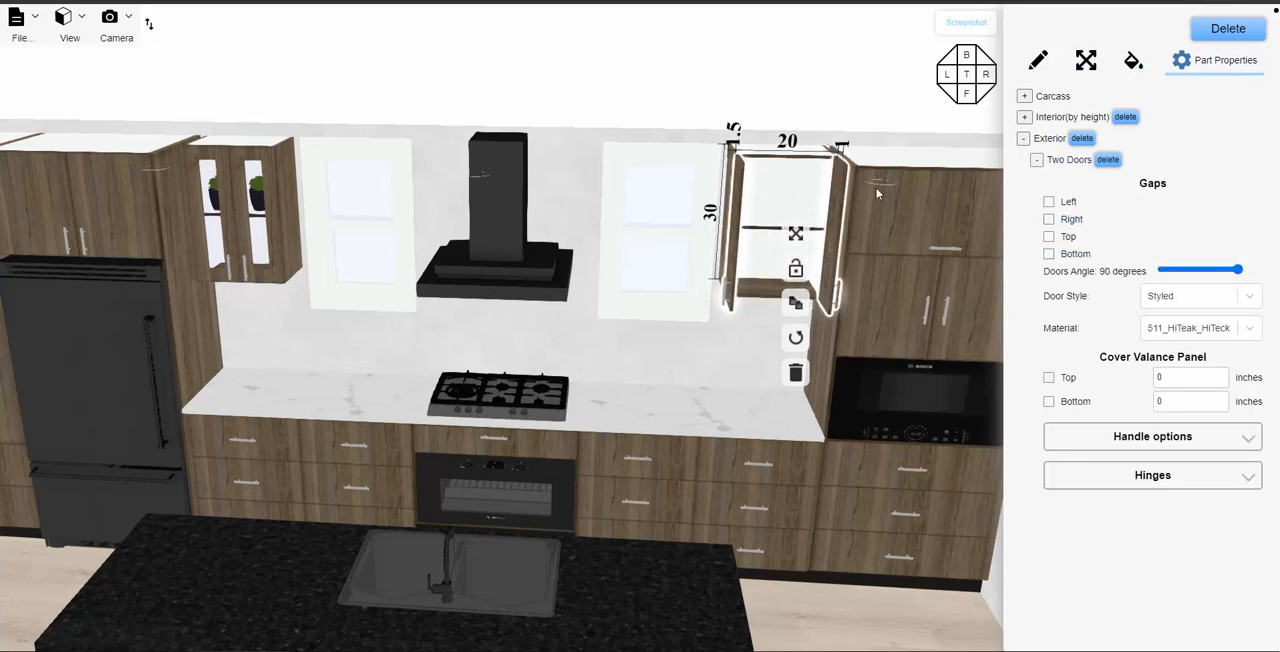
left_click(862, 128)
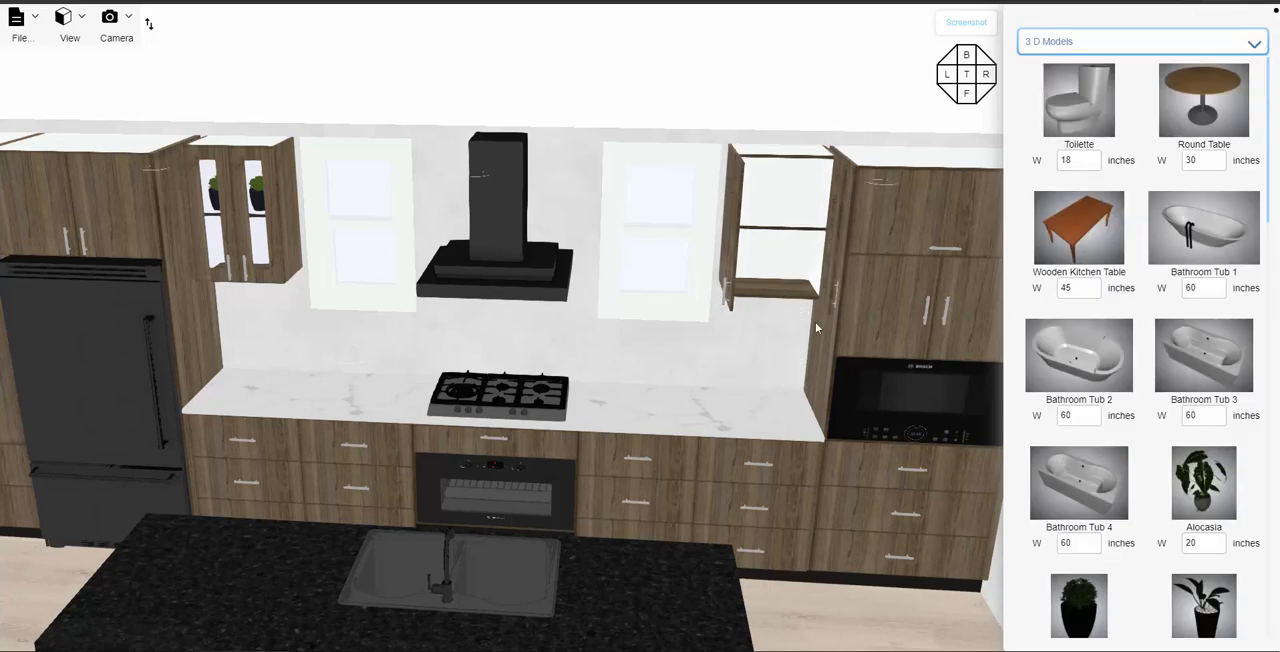
- Place a Boxwood Plant on the open cabinet's shelf and scale it to 5.5 inches wide, 8.25 inches high and 4.785 inches deep
scroll(1078, 380, "down", 2)
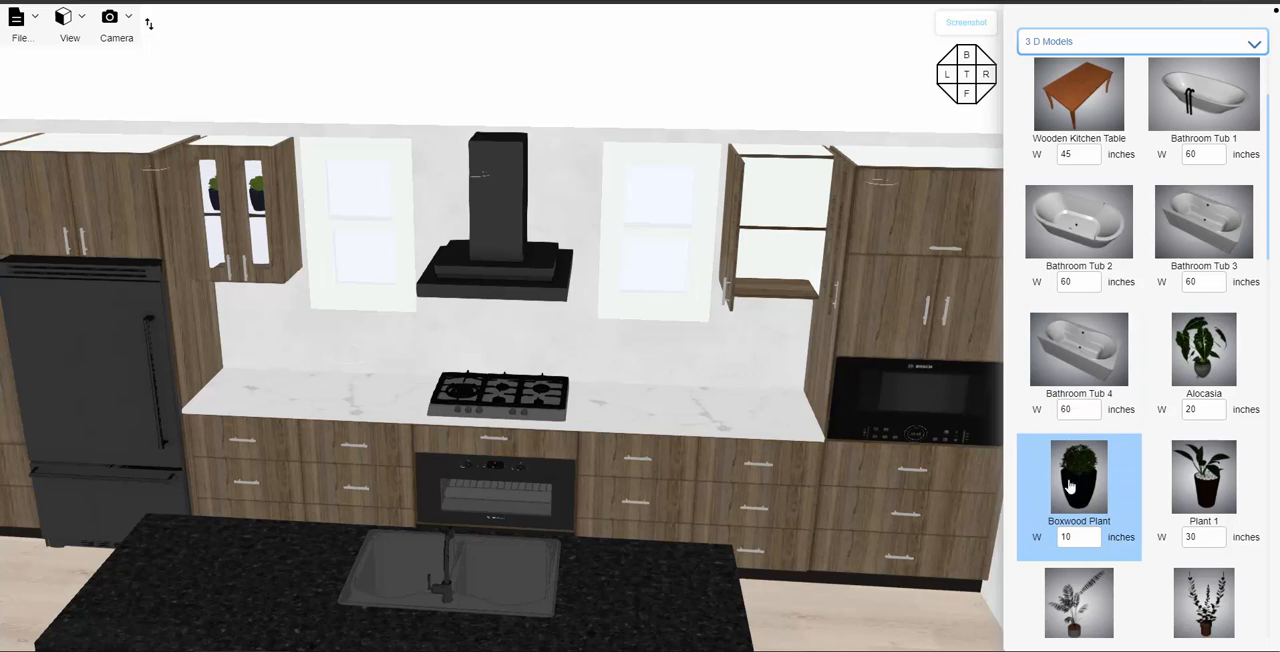
left_click_drag(1069, 485, 966, 405)
left_click_drag(716, 418, 772, 345)
left_click_drag(772, 230, 779, 230)
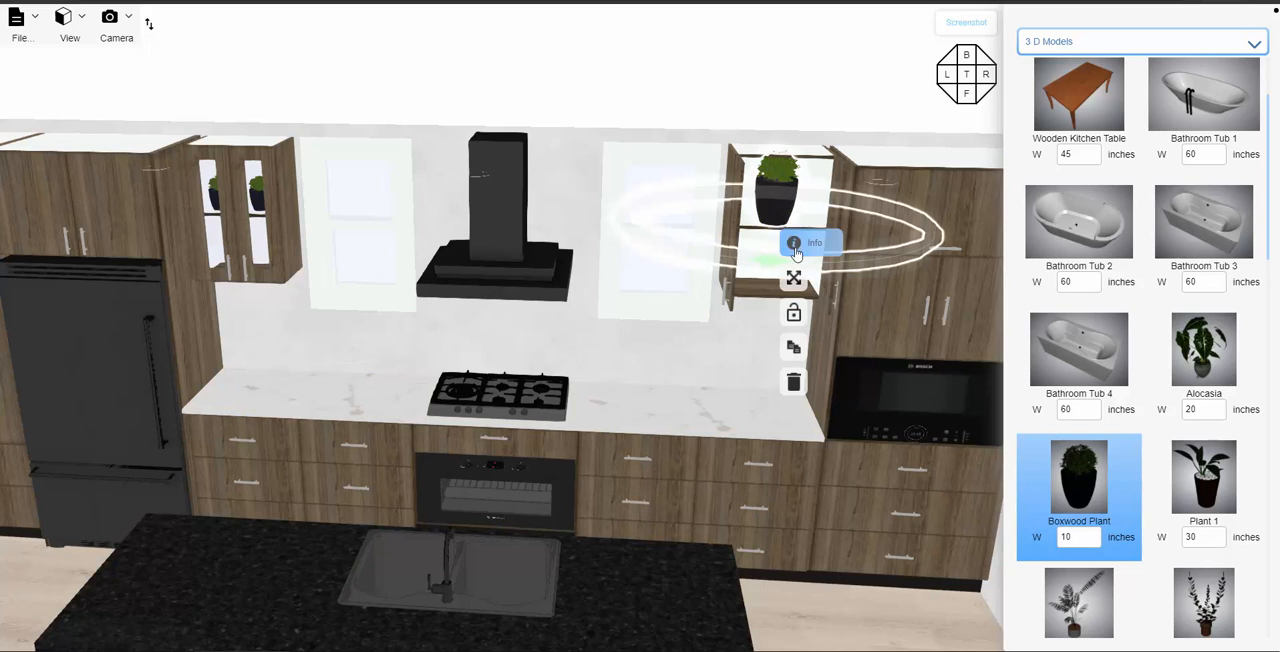
left_click(879, 243)
left_click_drag(963, 374, 928, 372)
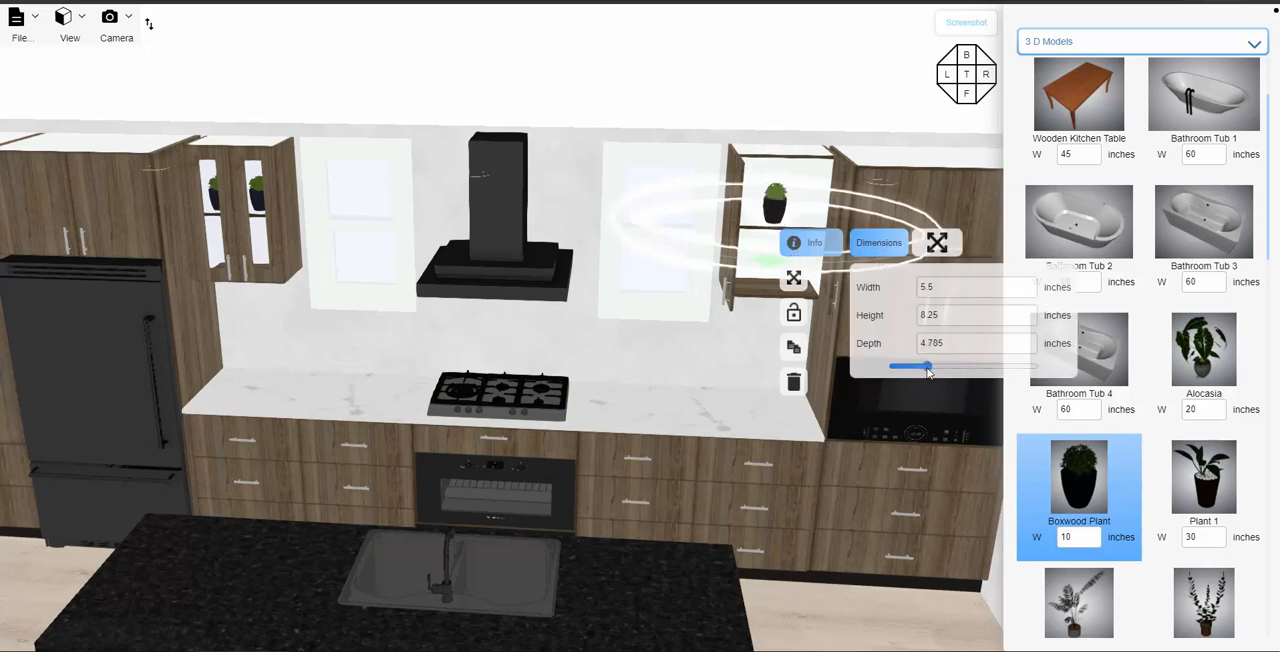
- Duplicate the boxwood plant on the same shelf and space the two plants apart side by side
left_click(806, 344)
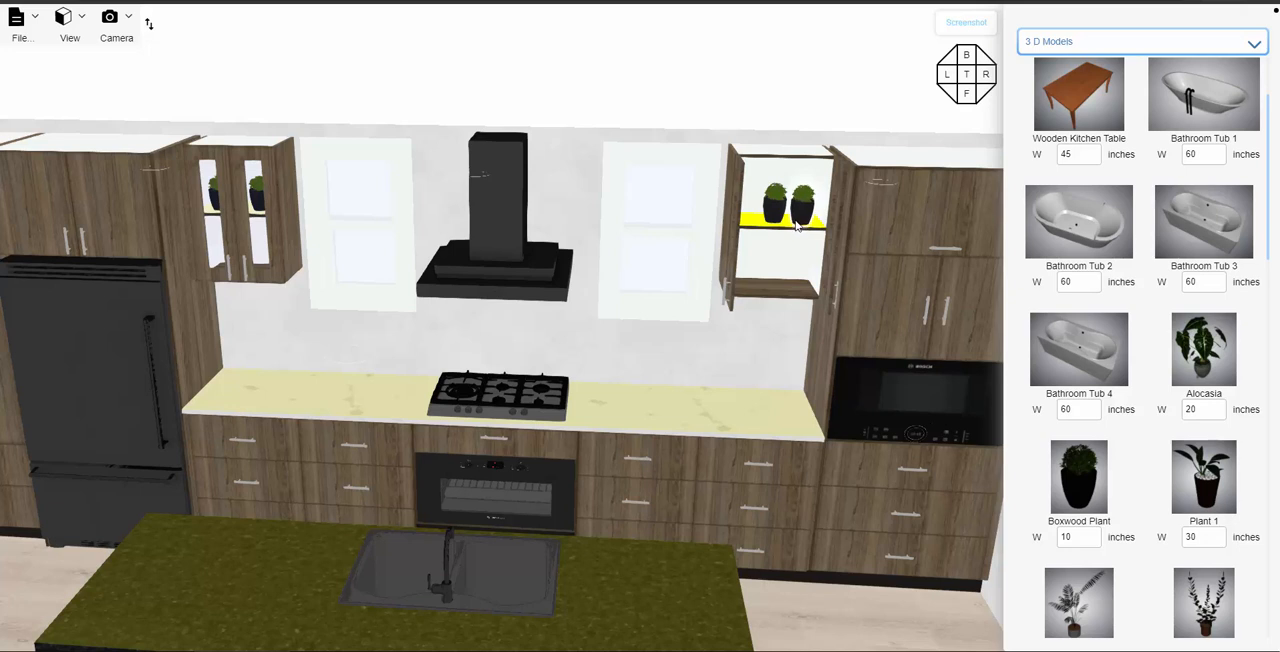
left_click(797, 226)
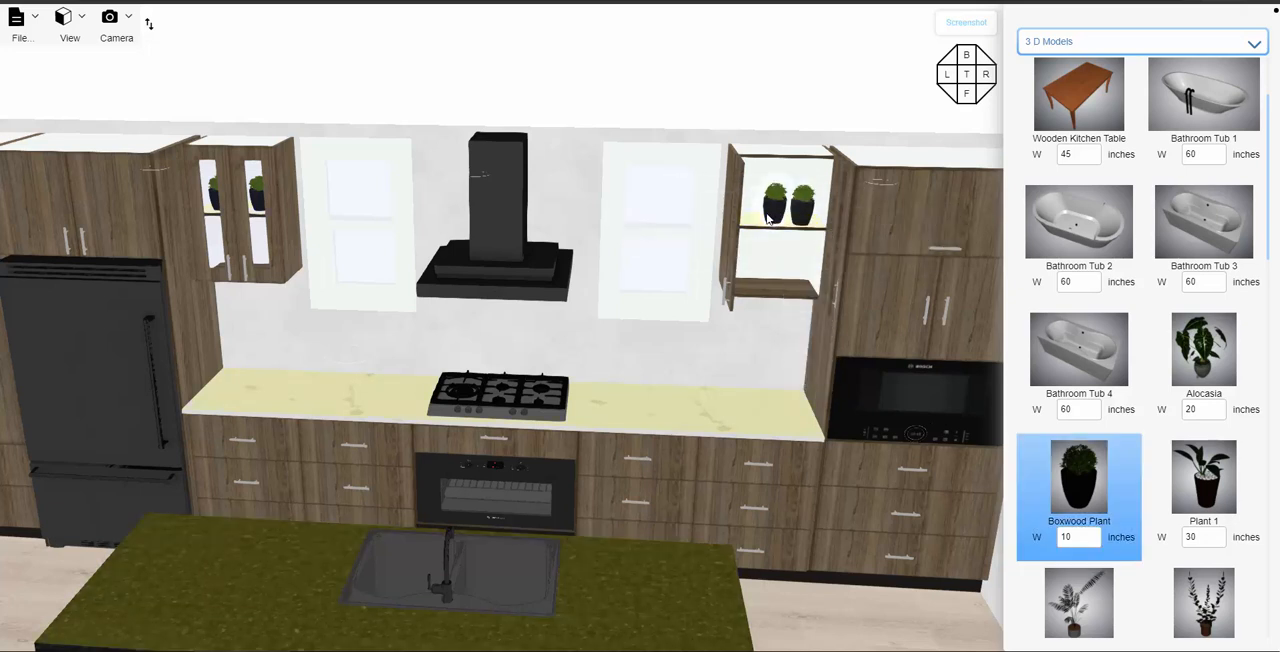
left_click_drag(767, 218, 757, 228)
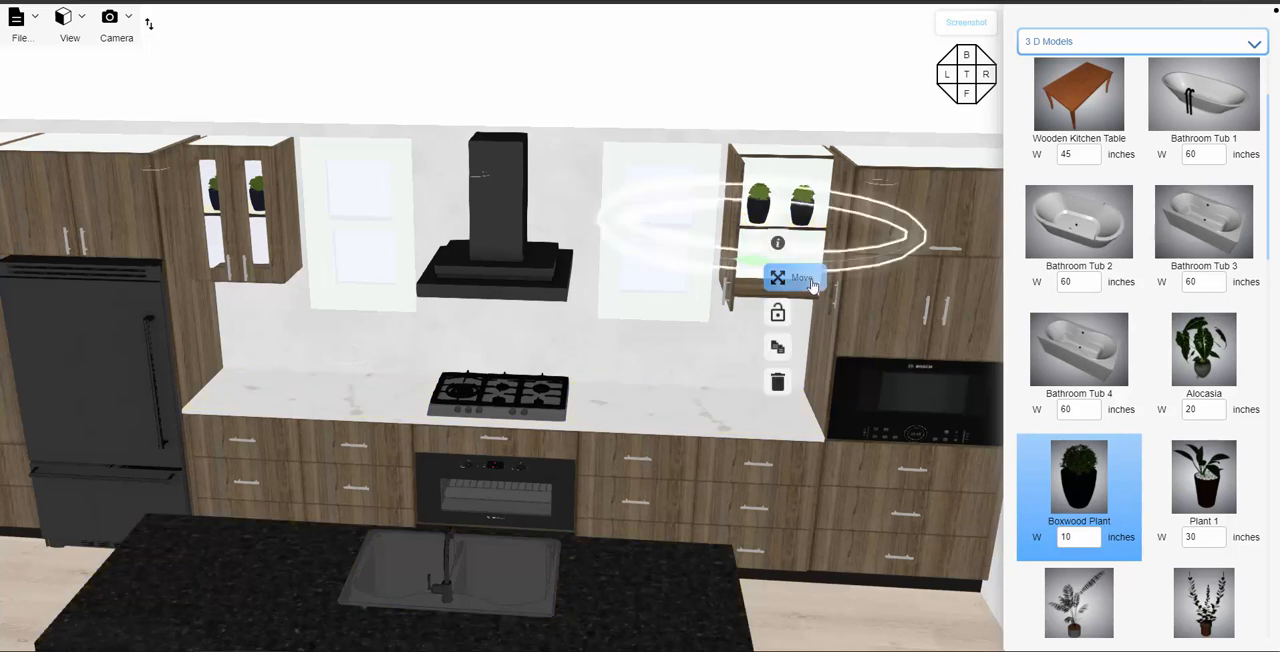
- Close the two exterior doors of the plant-filled cabinet by the microwave tower to 0 degrees, and deselect the cabinet
left_click(742, 299)
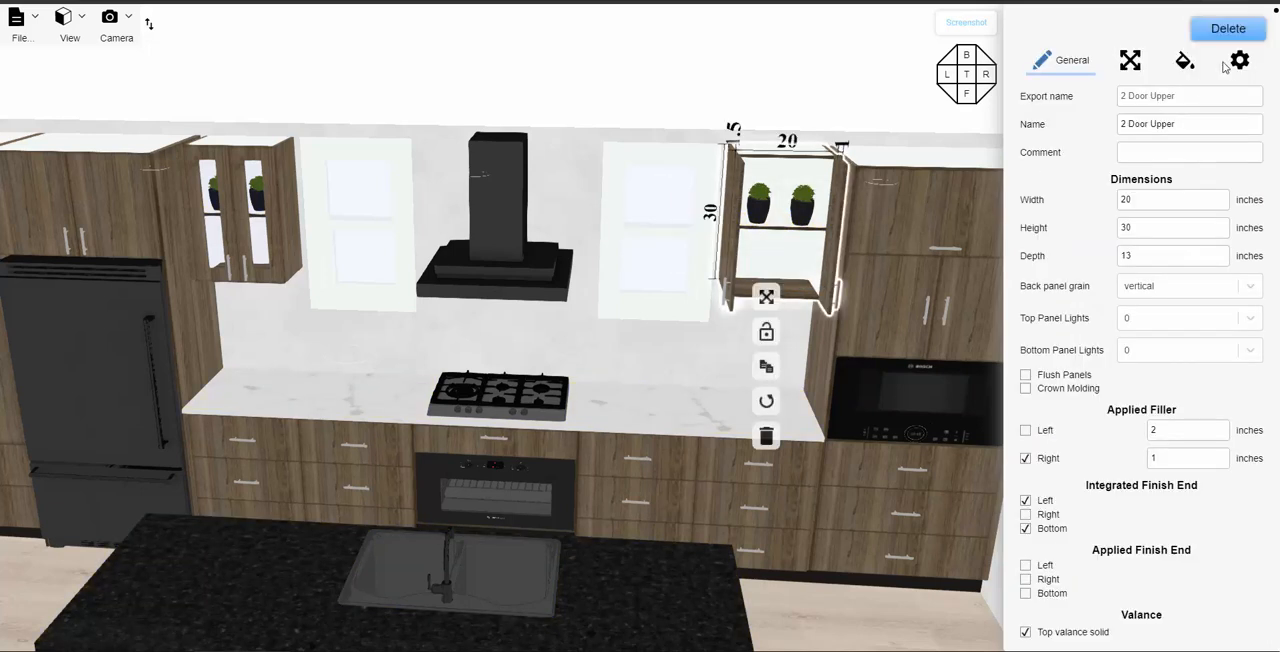
left_click(1218, 60)
left_click(1023, 138)
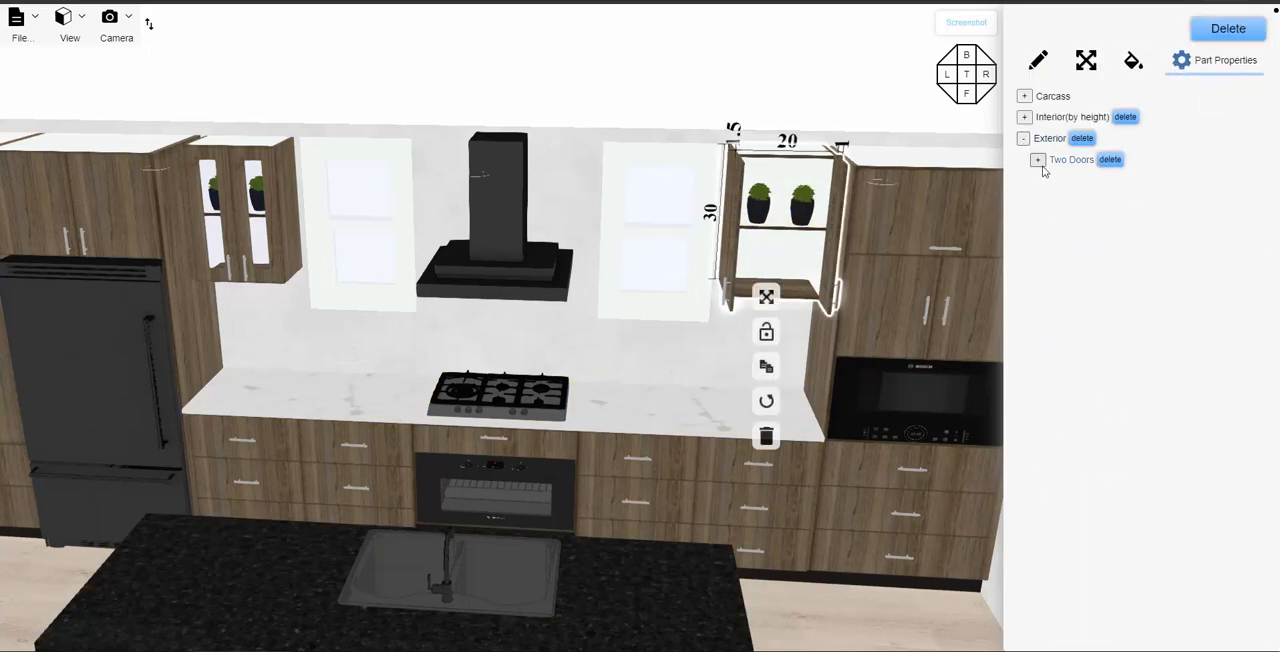
left_click(1037, 160)
left_click_drag(1213, 268, 1145, 278)
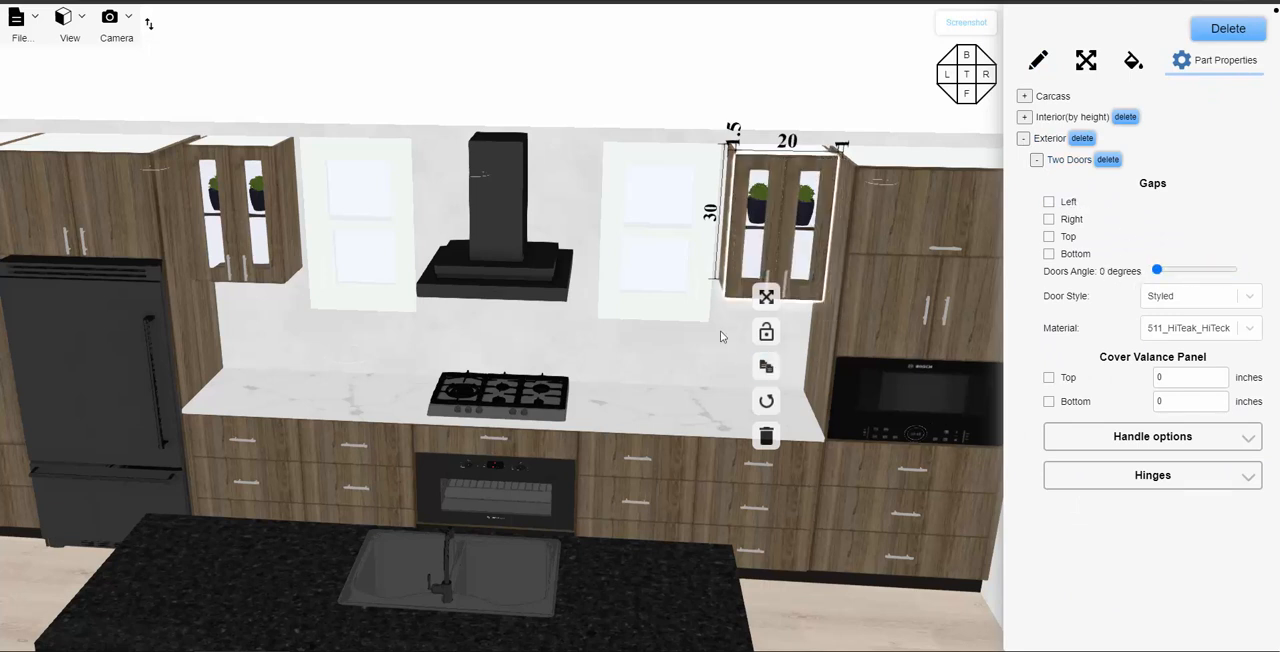
left_click(720, 336)
- Add Plant 6, scale it to 9 inches wide, 15.75 high and 8.1 deep, and put it on the back counter beside the microwave tower
scroll(1114, 414, "down", 6)
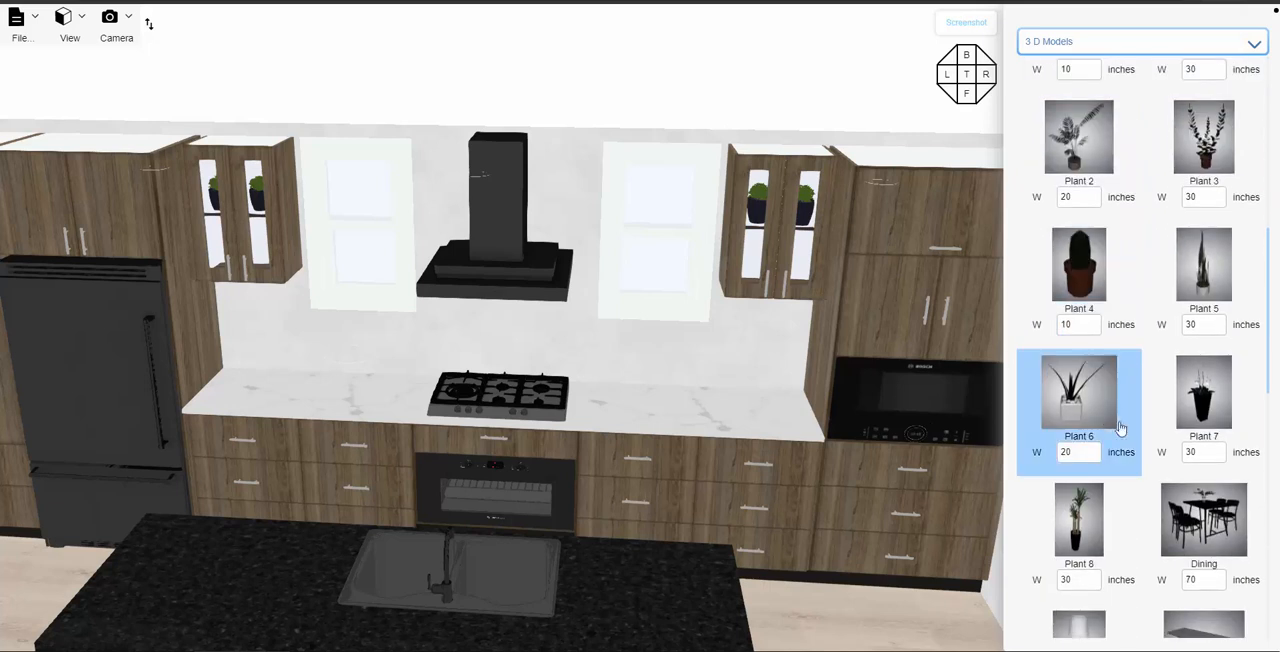
scroll(1200, 430, "down", 2)
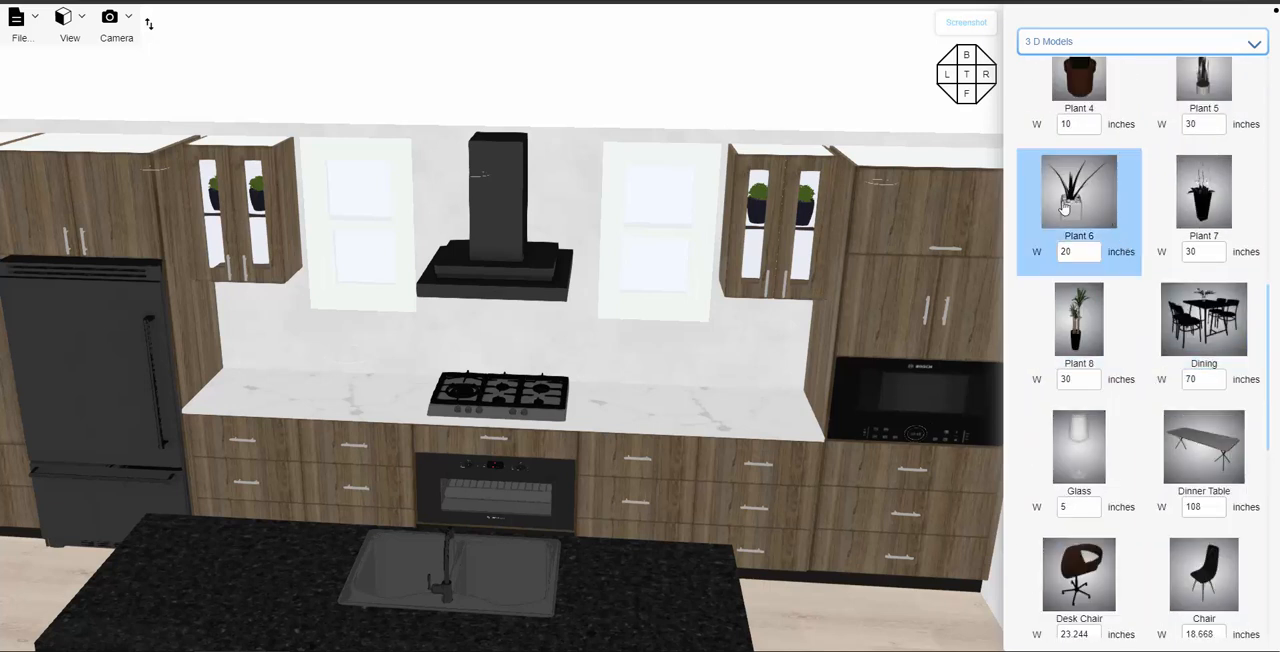
left_click_drag(1065, 205, 635, 503)
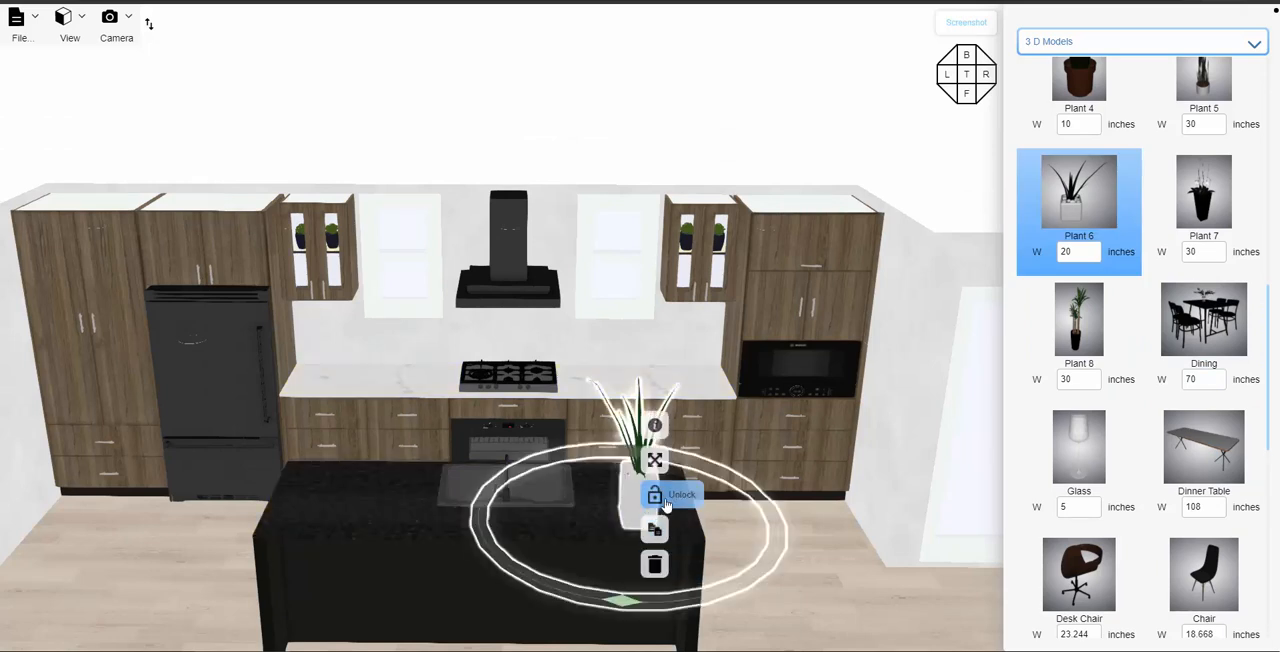
left_click(742, 433)
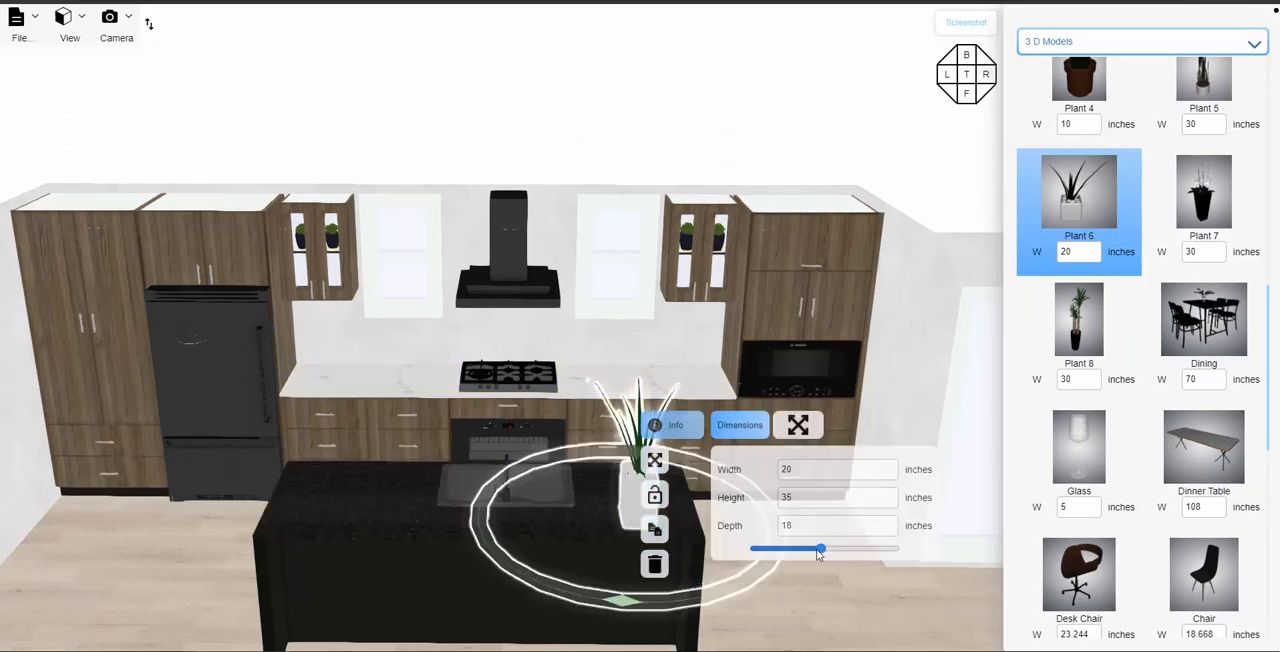
left_click_drag(820, 549, 782, 555)
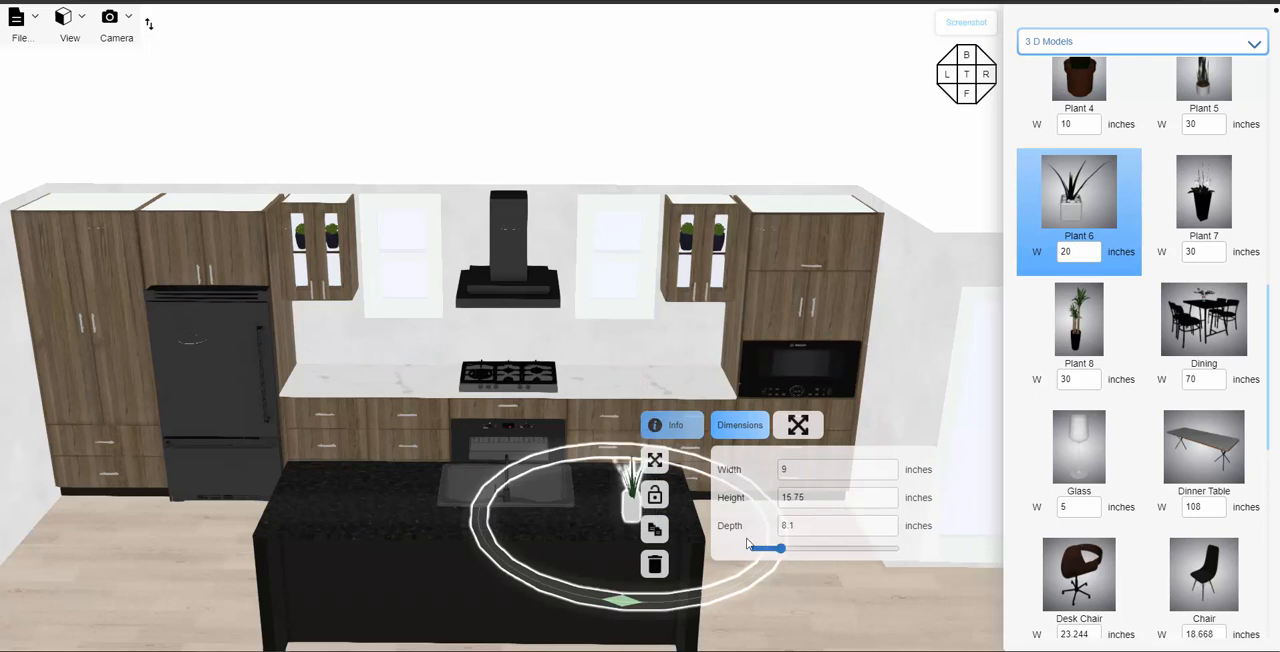
left_click_drag(632, 490, 702, 387)
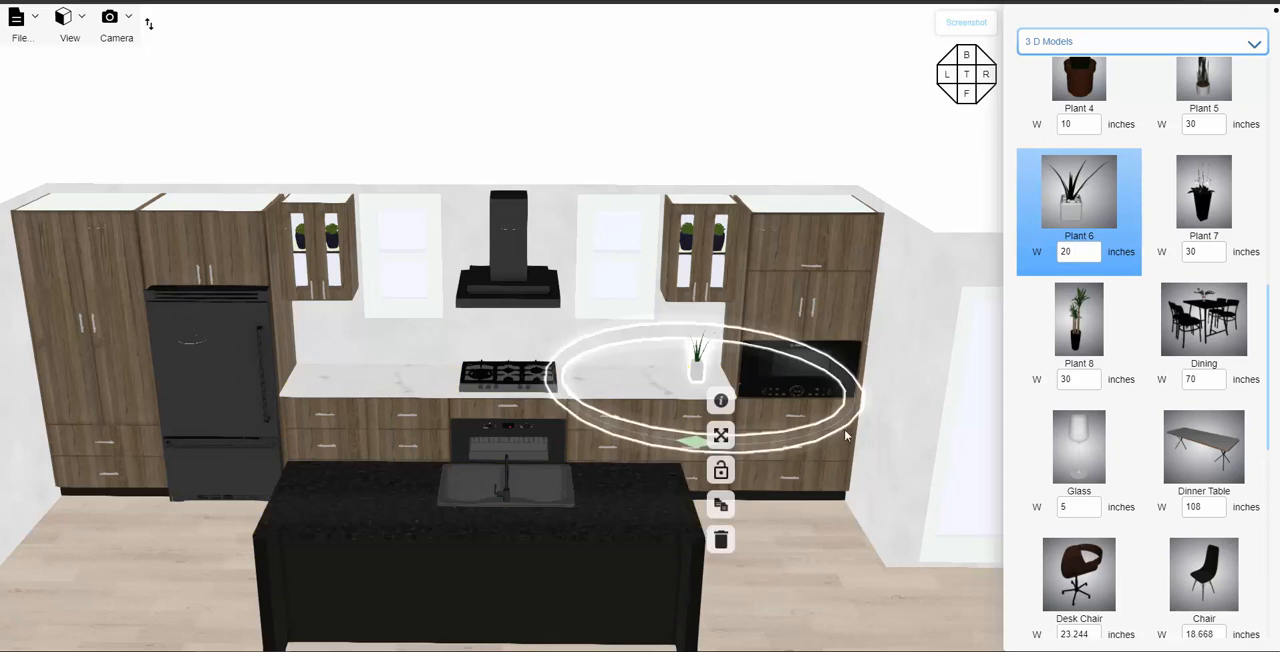
- Place the Bottles model on the back counter on the cooktop's refrigerator side, and an Outlet on the backsplash near Plant 6
scroll(1137, 366, "down", 3)
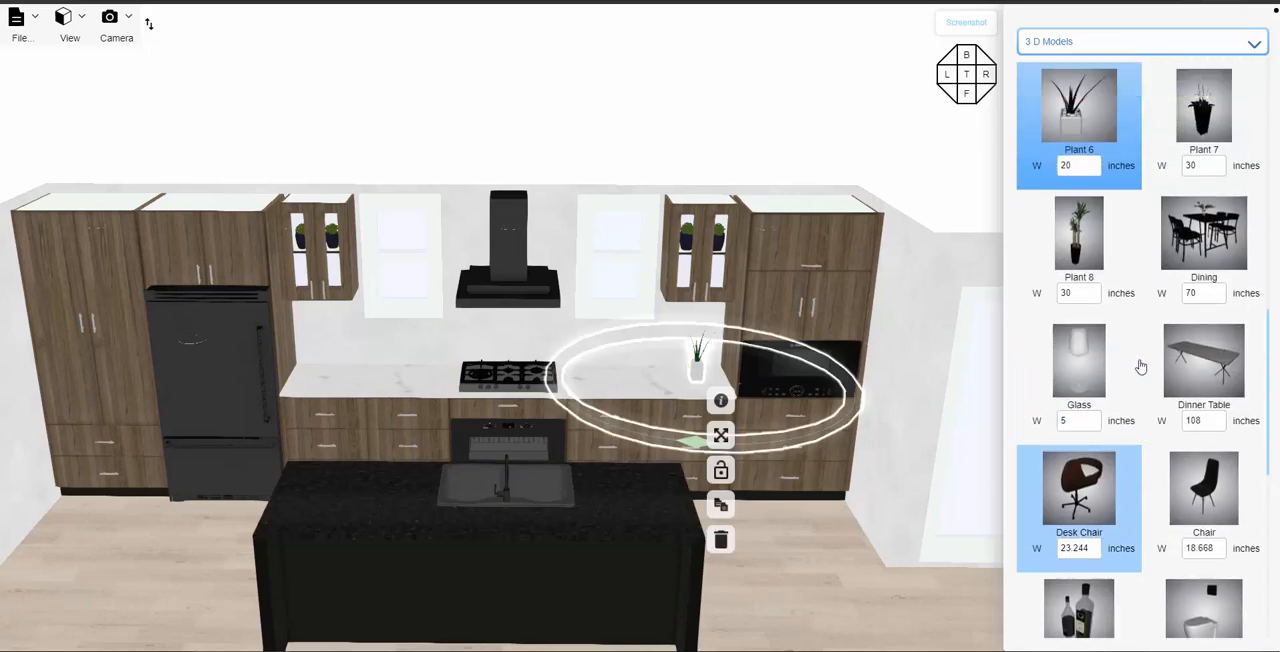
scroll(1140, 366, "up", 3)
scroll(1160, 325, "up", 3)
scroll(1157, 330, "down", 10)
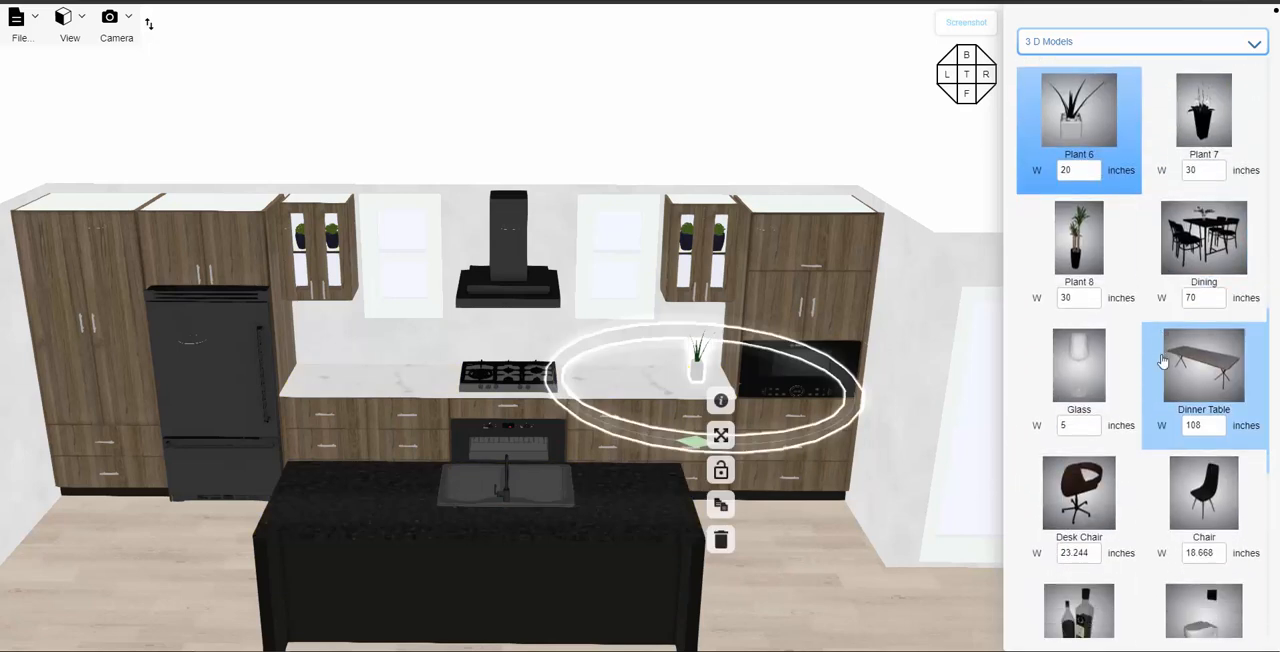
left_click(815, 582)
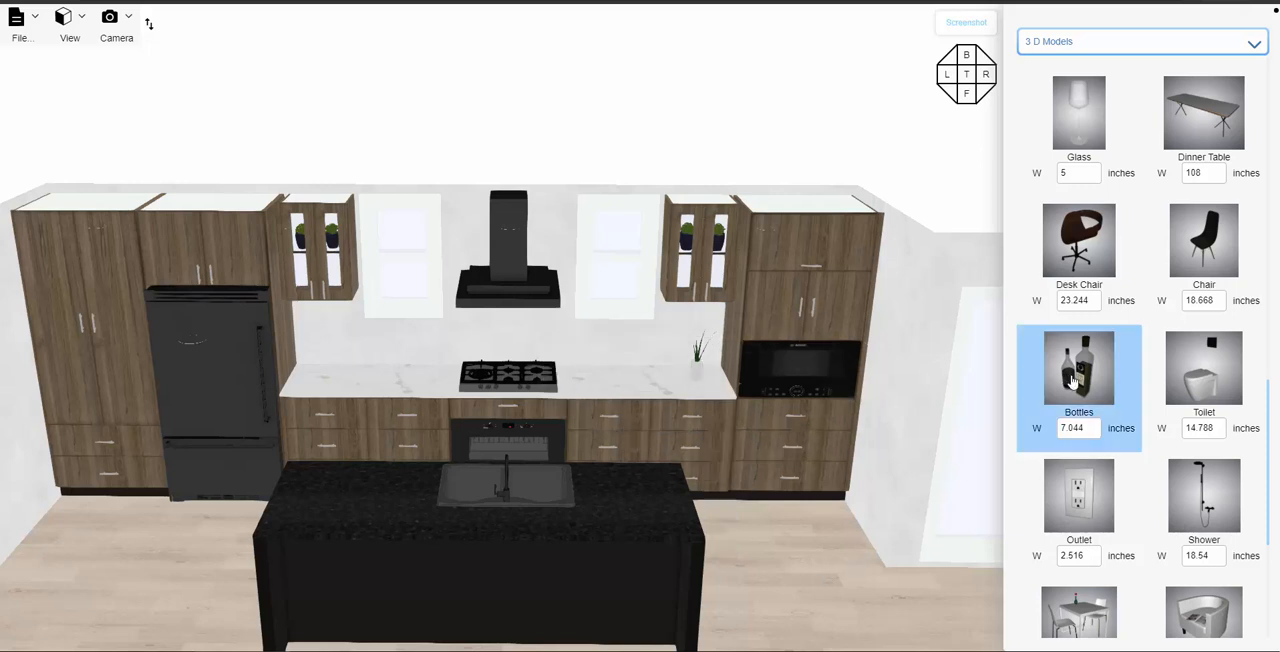
left_click_drag(1072, 380, 437, 381)
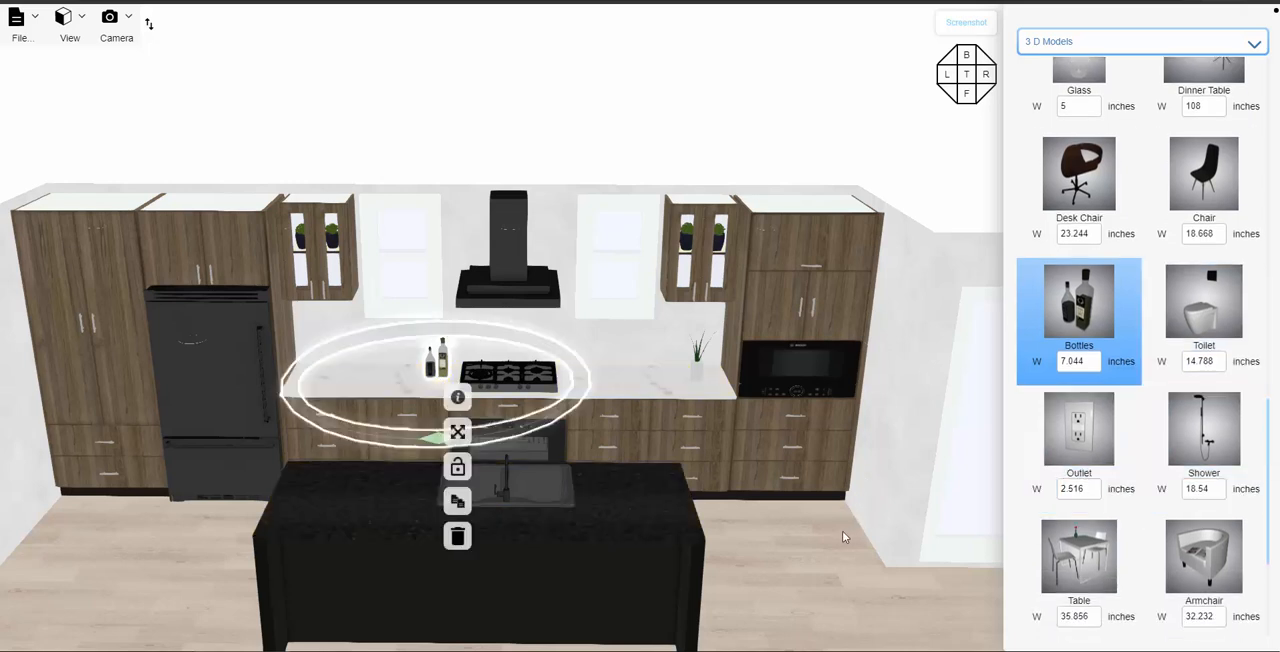
left_click(830, 538)
mouse_move(1078, 438)
left_mouse_down()
mouse_move(698, 326)
mouse_move(684, 340)
left_mouse_up()
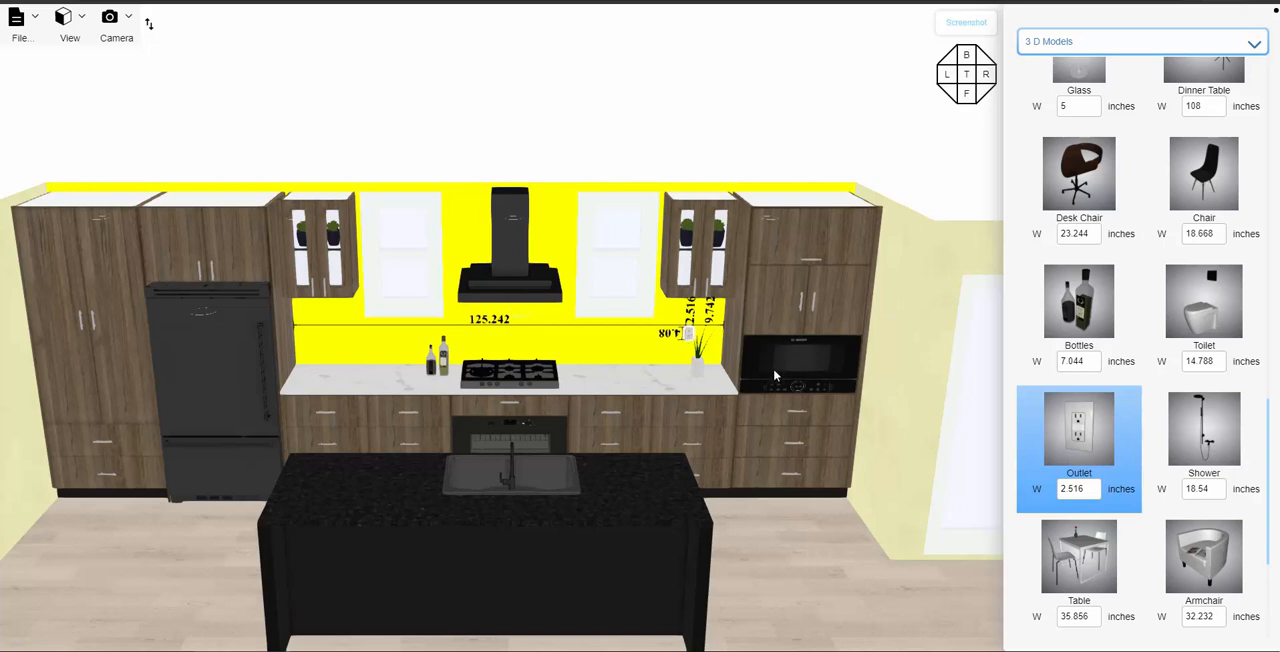
left_click(861, 534)
- Place a Glass on the island countertop beside the sink, duplicate it next to the first, and clear the selection
scroll(1100, 477, "down", 2)
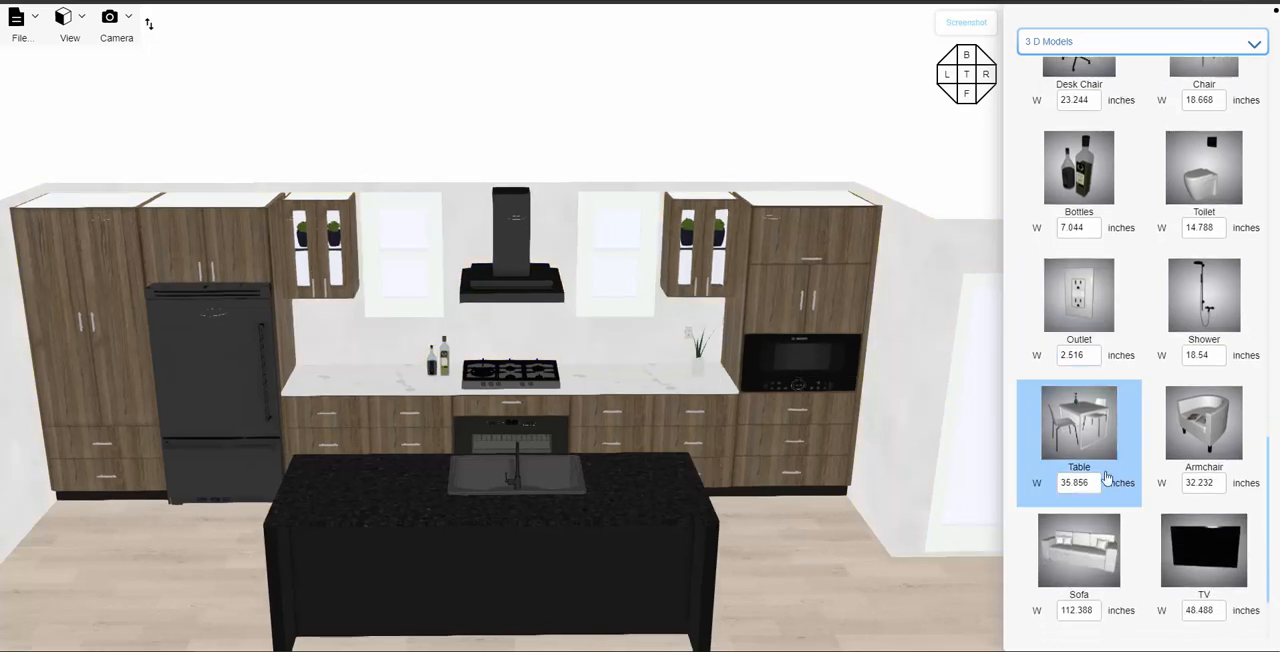
scroll(1134, 480, "down", 2)
scroll(1135, 470, "up", 4)
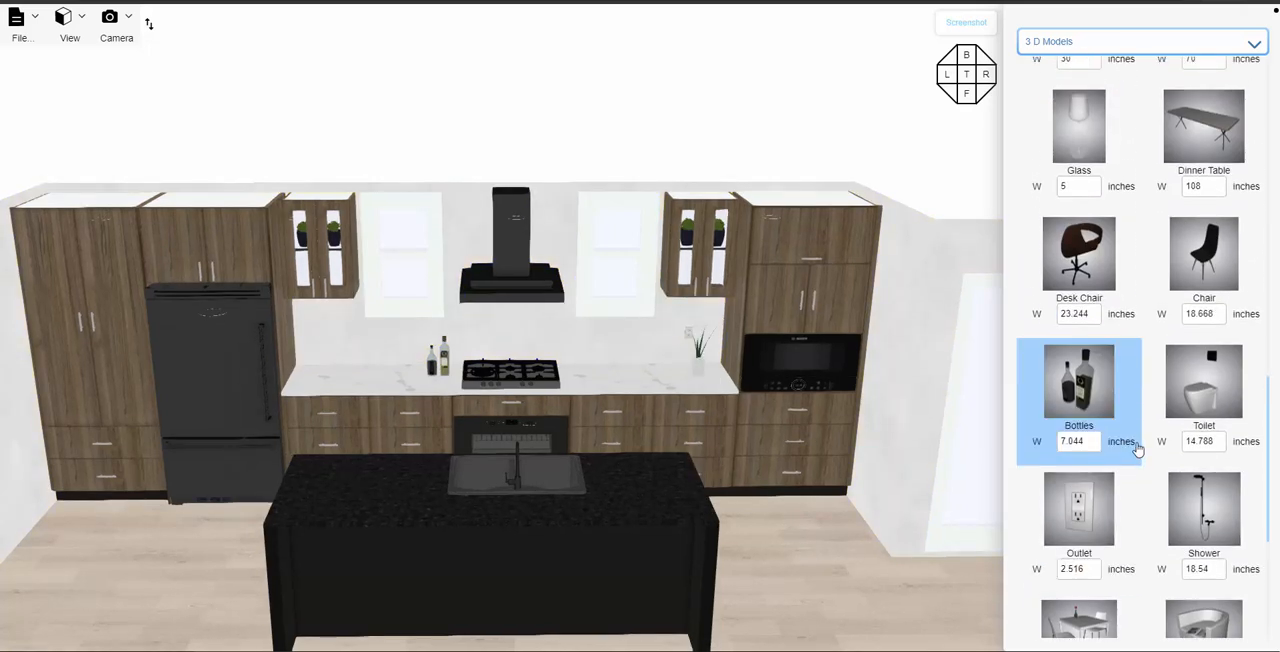
scroll(1130, 430, "up", 3)
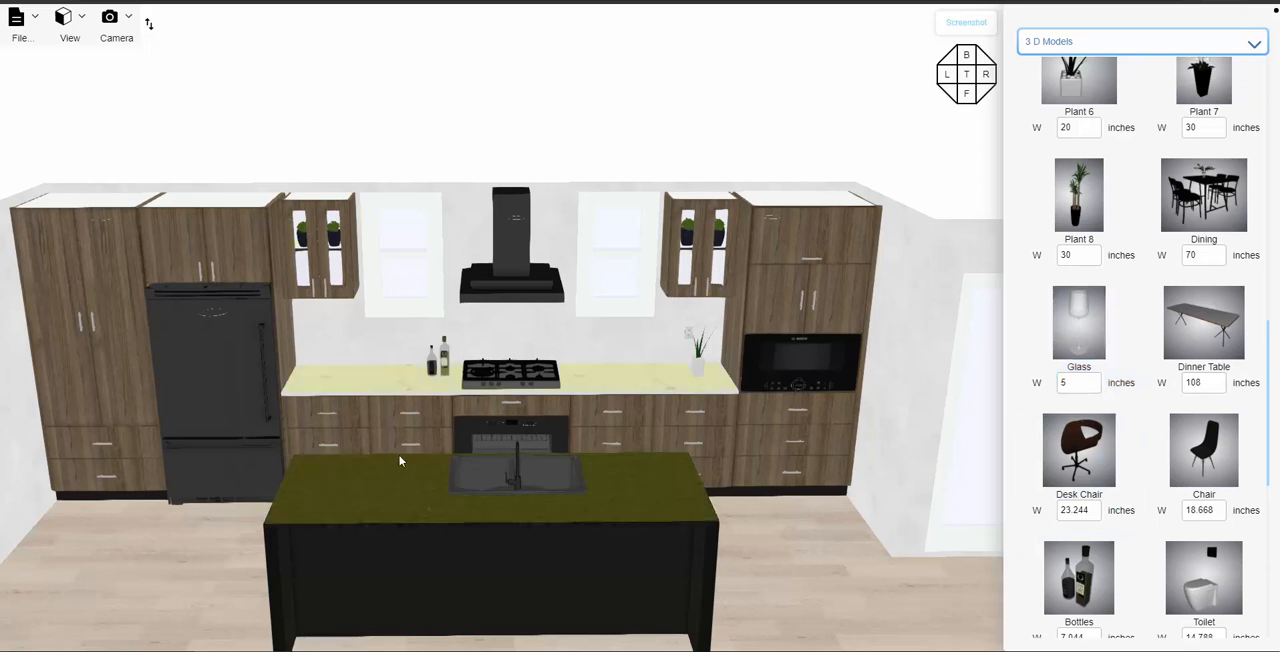
left_click(332, 485)
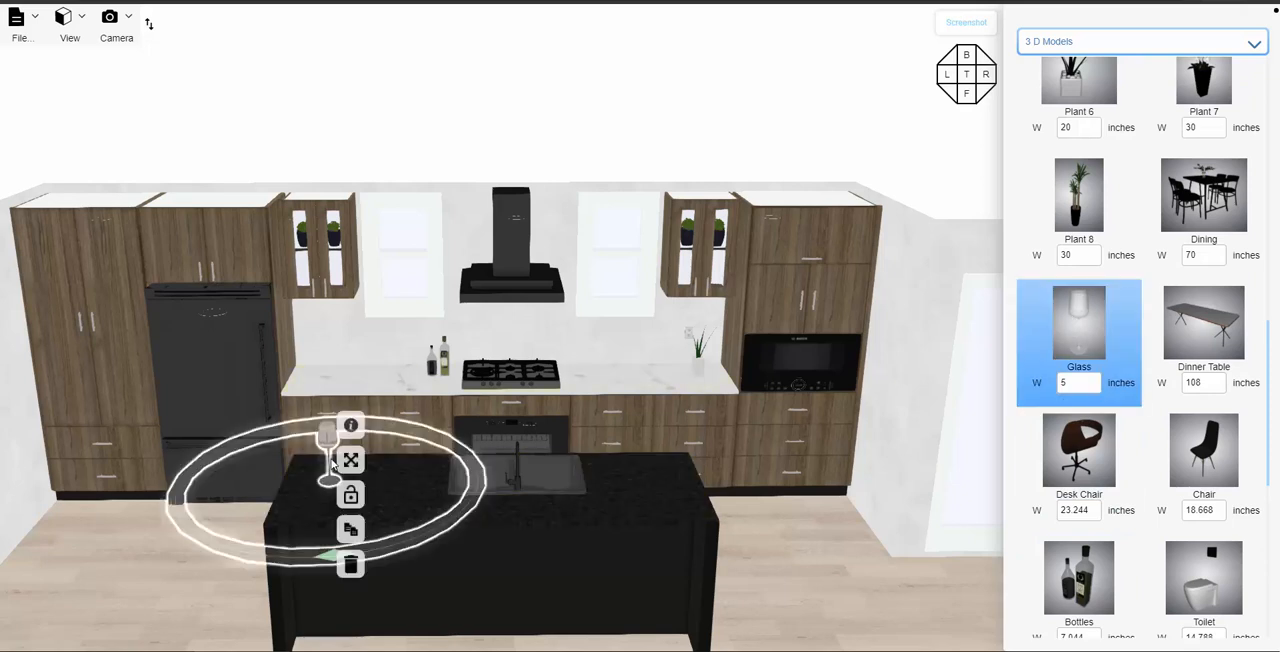
left_click(358, 530)
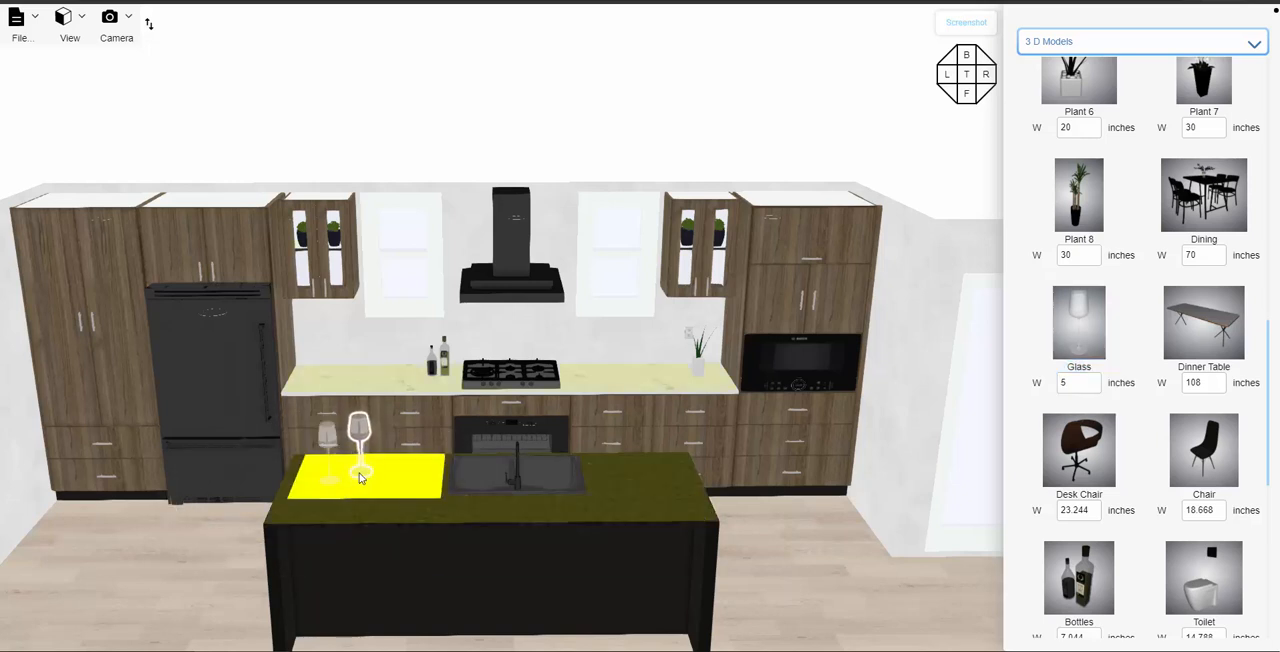
left_click(361, 477)
left_click(784, 547)
- Place a Desk Chair on the floor in front of the island's open side
scroll(796, 550, "down", 2)
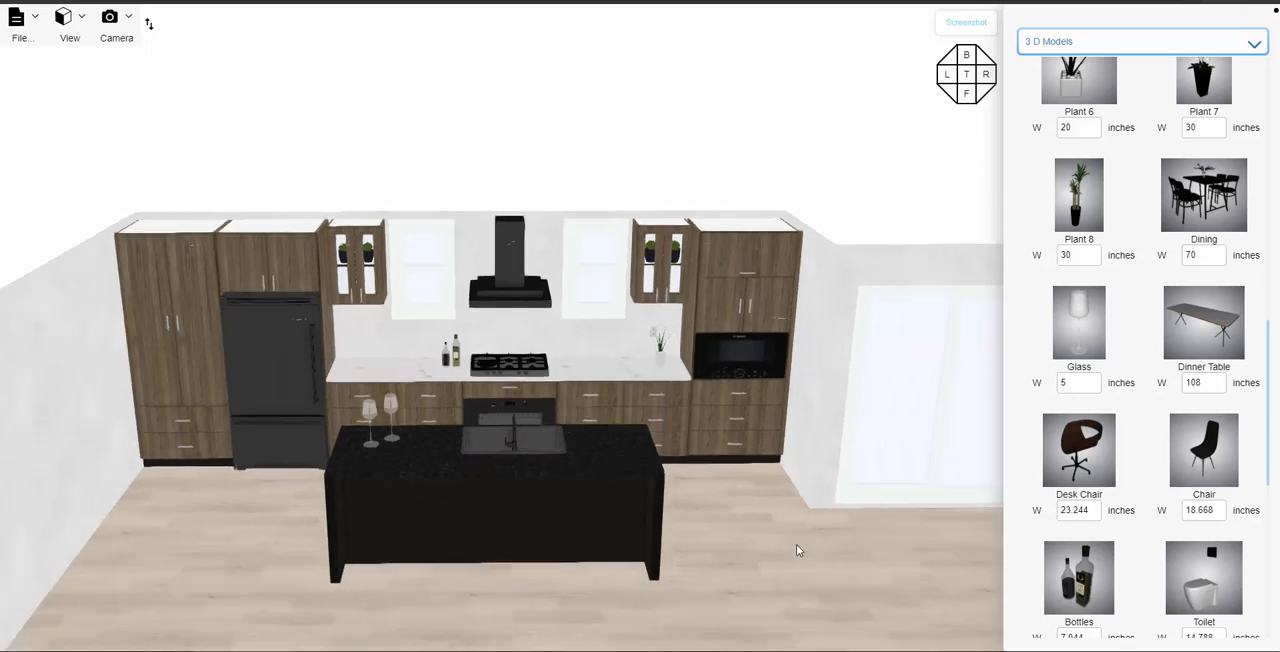
scroll(797, 545, "down", 2)
left_click_drag(796, 545, 789, 567)
scroll(753, 537, "up", 3)
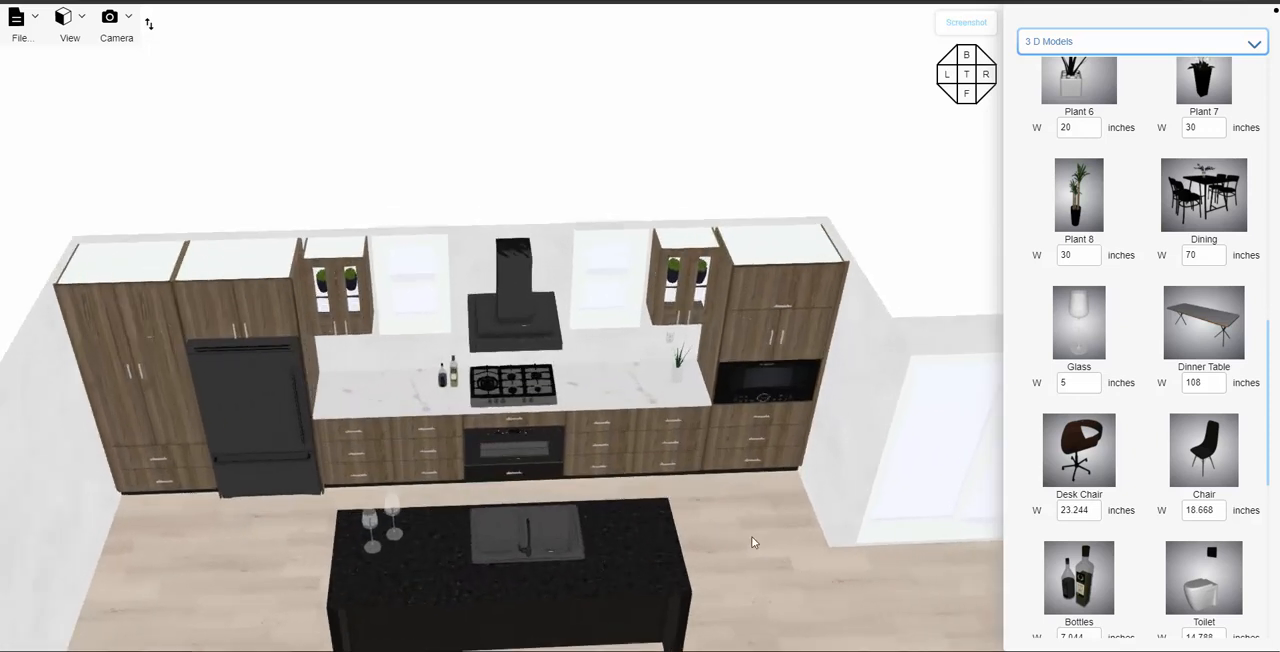
scroll(753, 540, "down", 3)
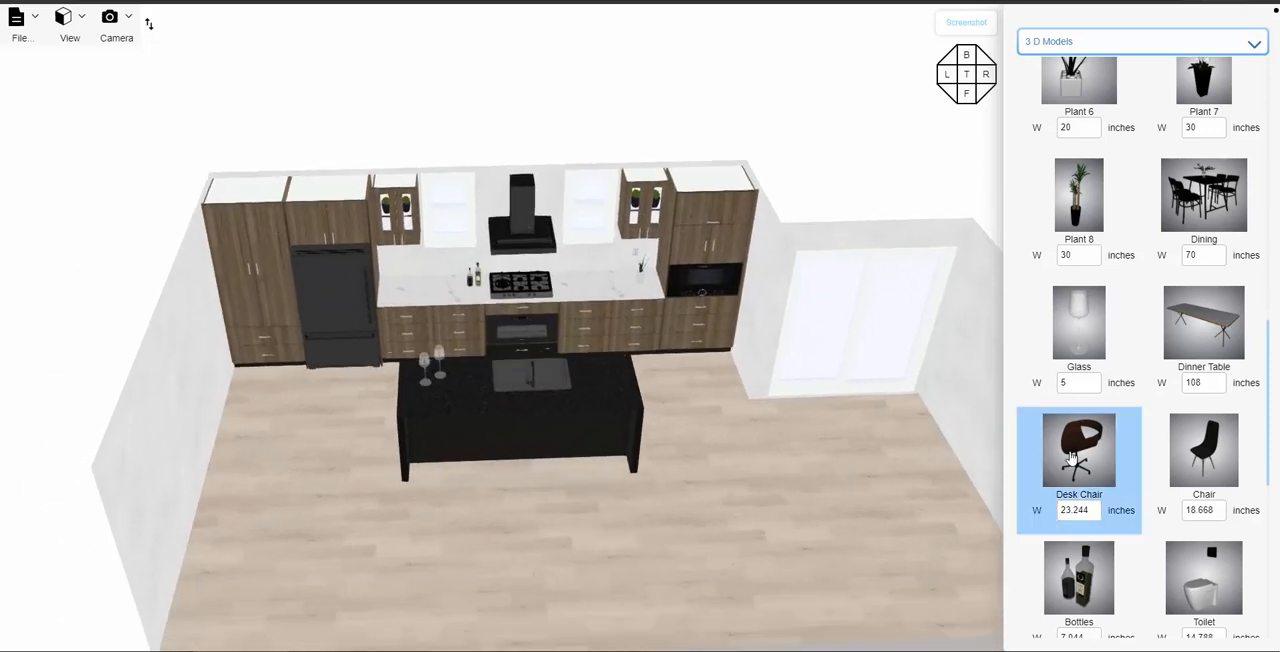
left_click_drag(1072, 456, 583, 520)
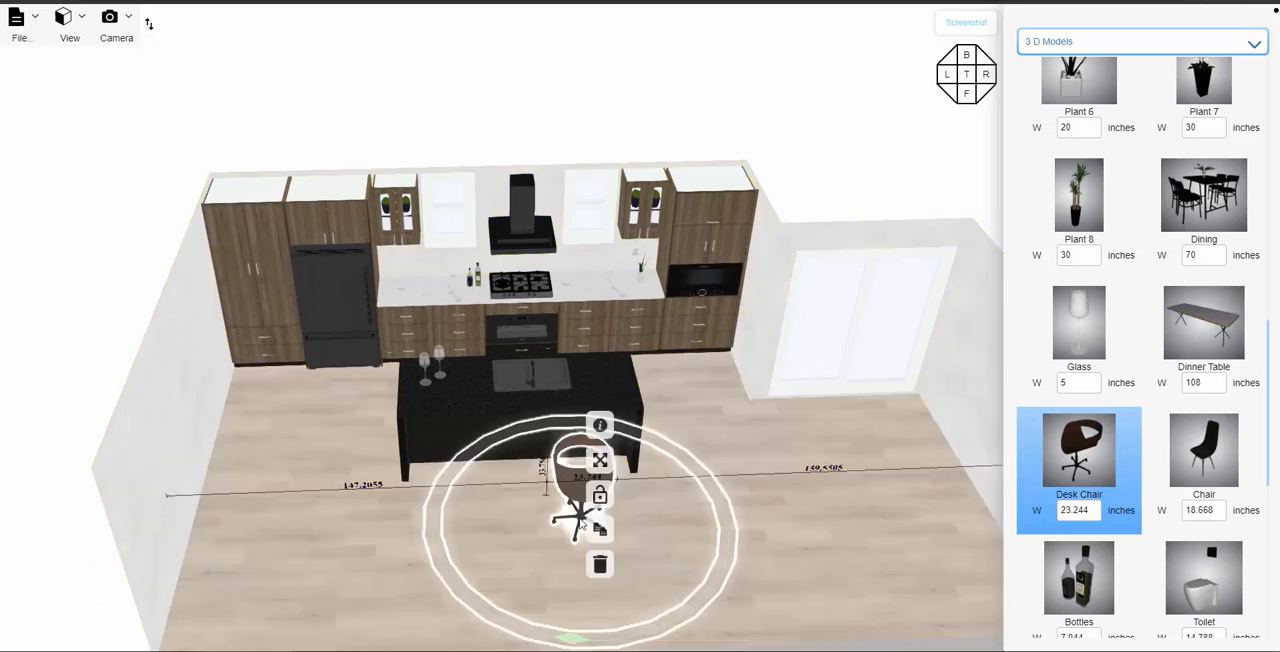
- Rotate the desk chair to face the island, move it up to the island's open side, and place a duplicate beside it toward the refrigerator
left_click_drag(615, 645, 712, 636)
left_click_drag(572, 516, 578, 484)
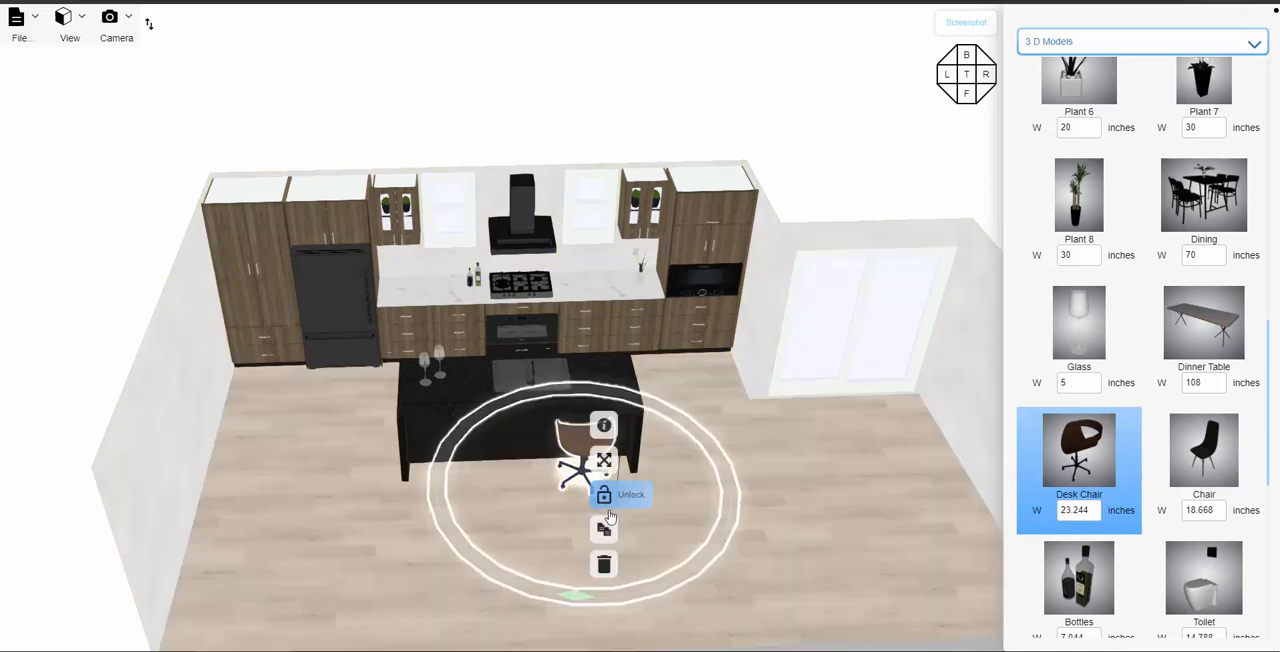
left_click(607, 530)
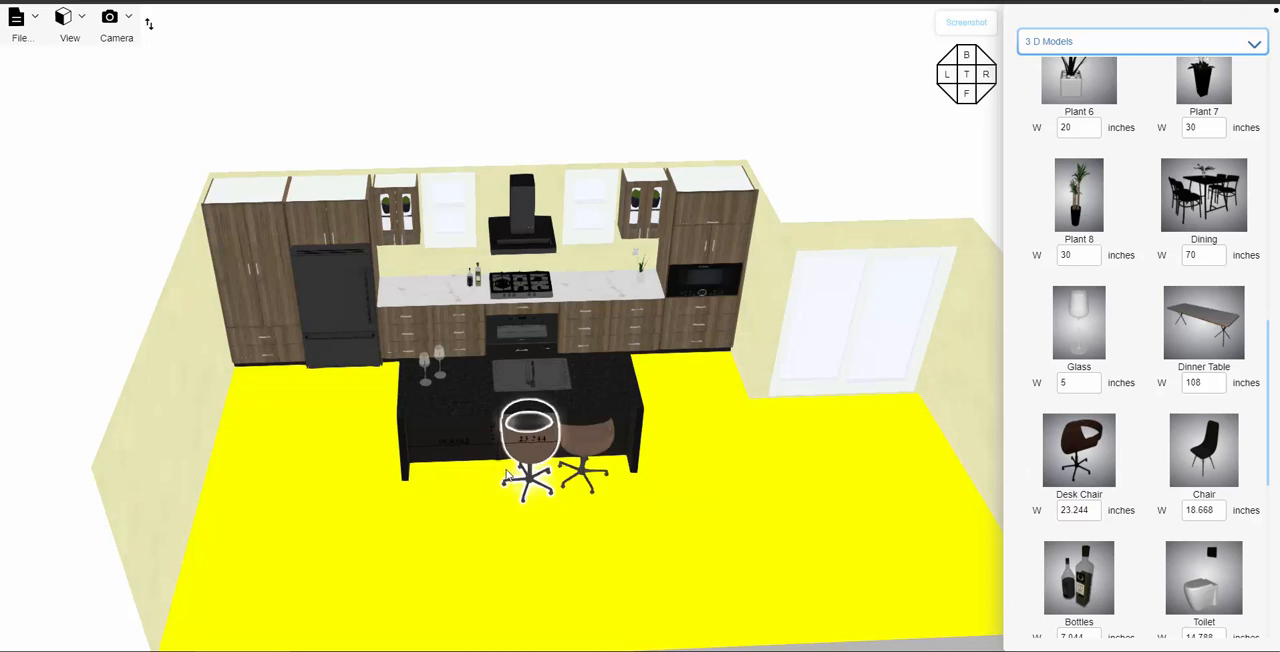
left_click(522, 480)
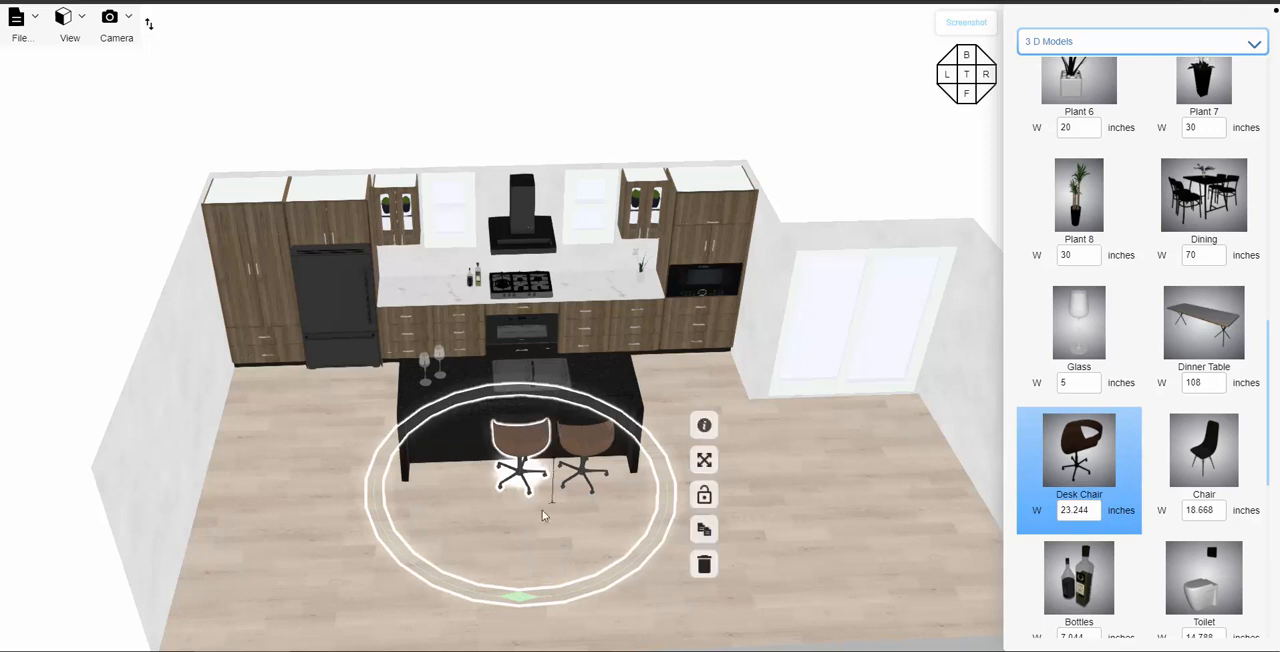
- Place a third desk chair copy at the island's refrigerator end, rotate it to 180 degrees to face the island, and clear the selection
left_click(728, 529)
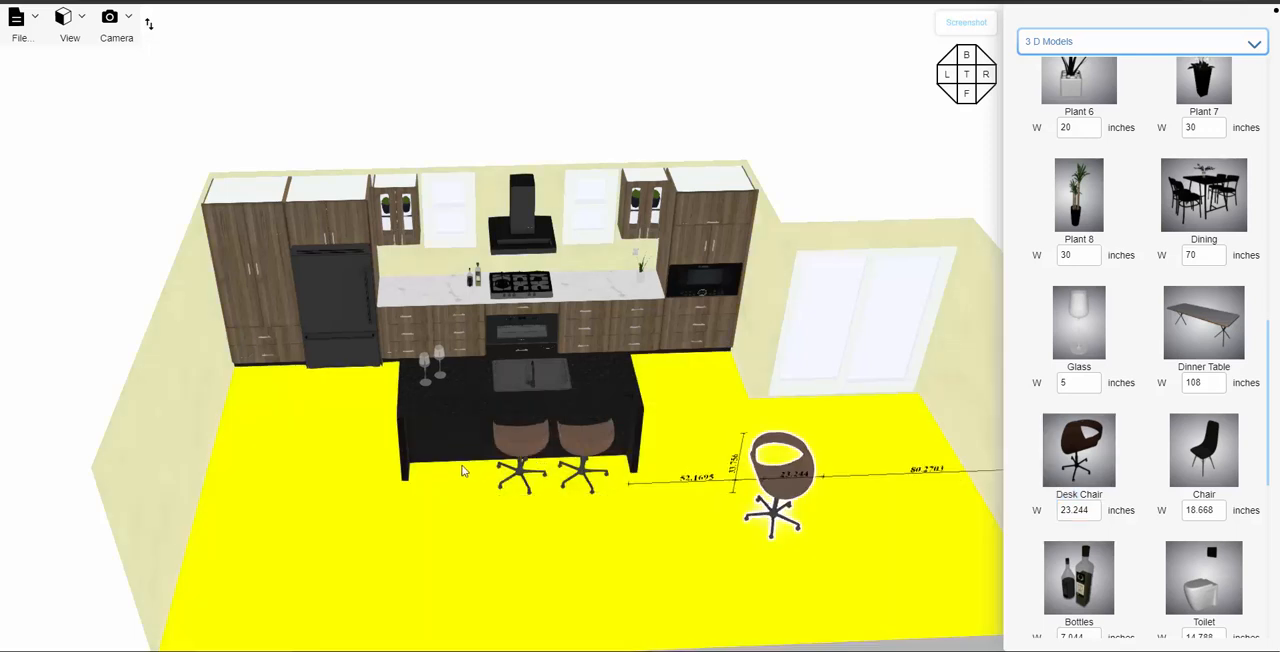
left_click(444, 478)
left_click(452, 487)
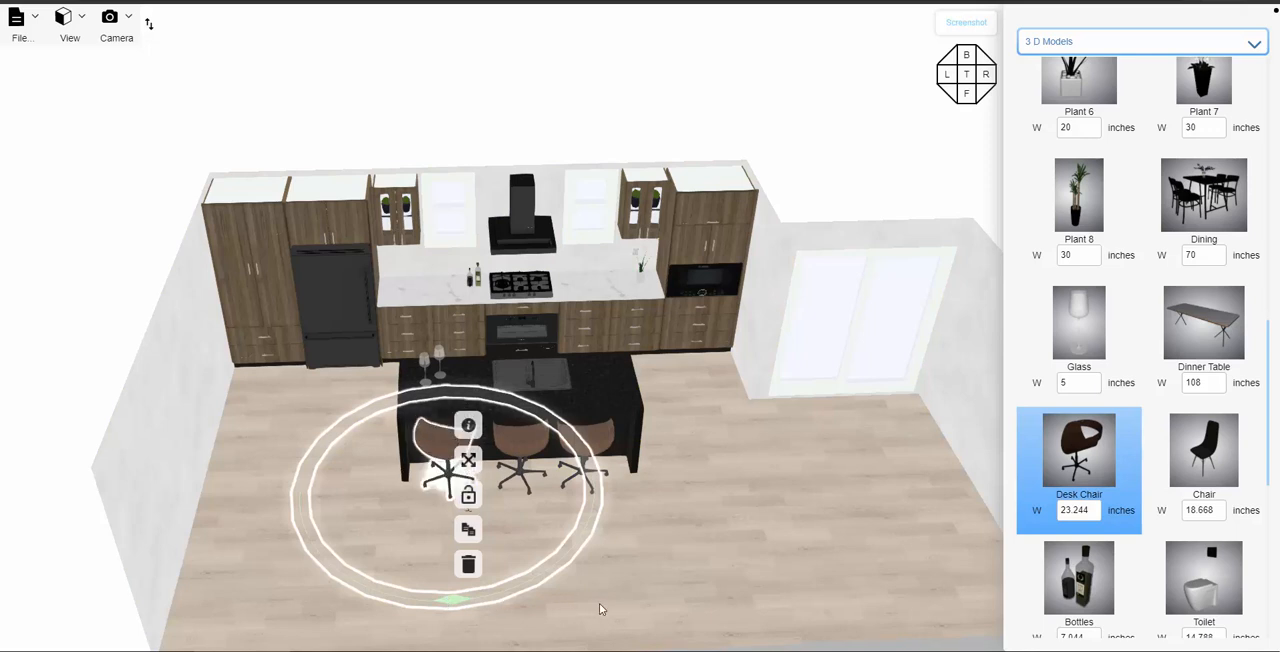
left_click_drag(453, 601, 454, 602)
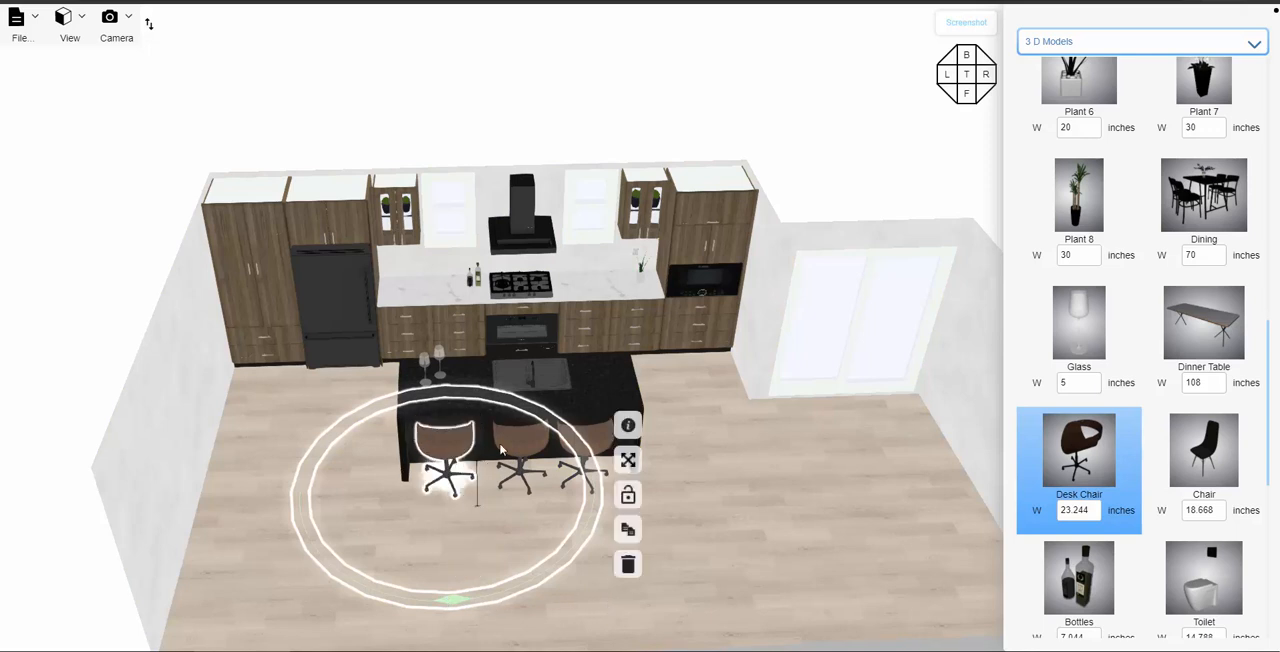
left_click(630, 425)
left_click(772, 426)
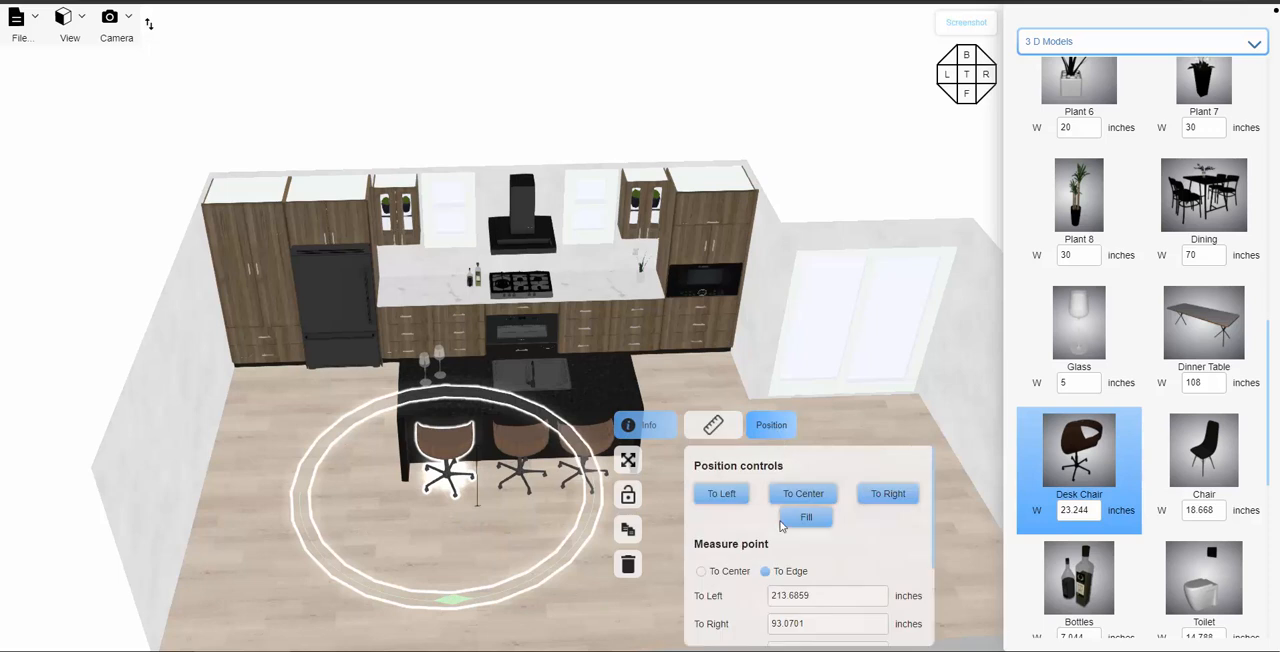
scroll(783, 527, "down", 1)
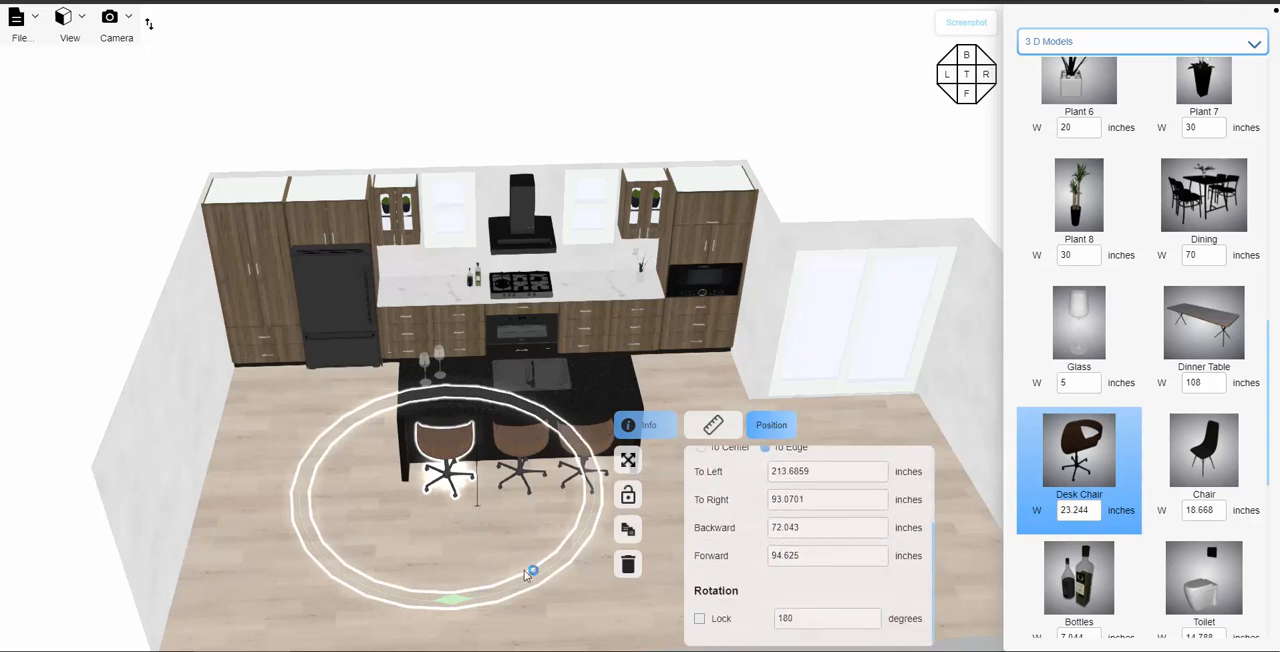
left_click(606, 606)
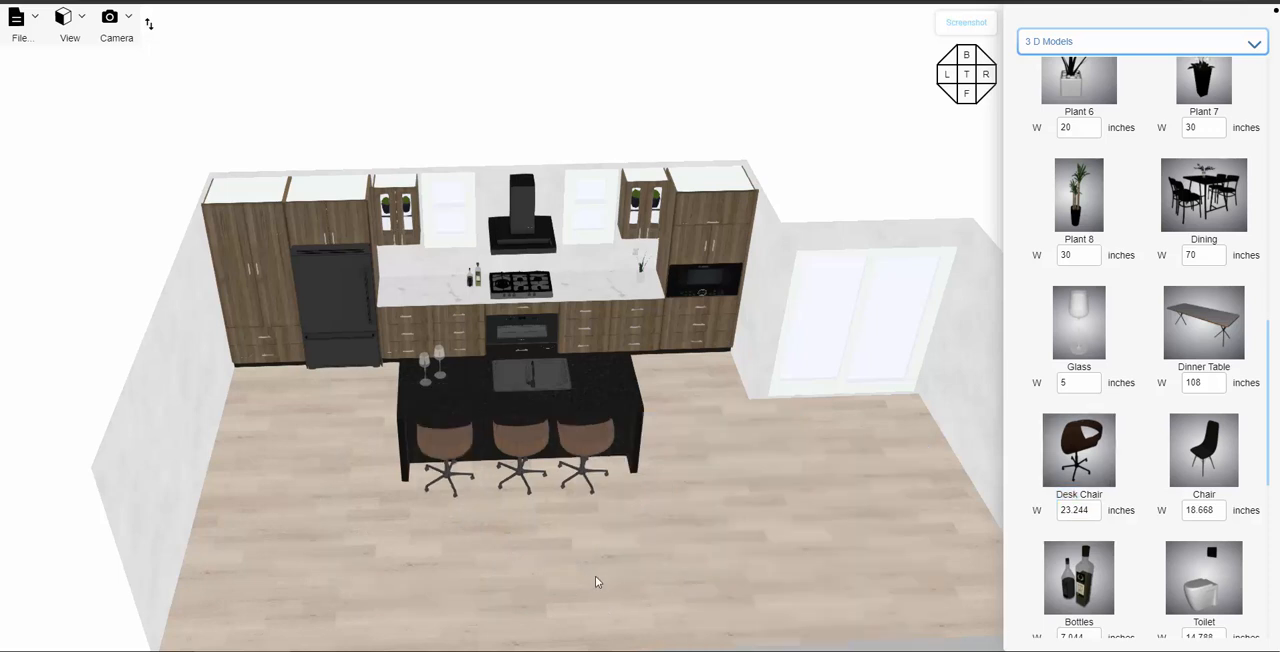
- Save the kitchen project
left_click_drag(597, 583, 576, 352)
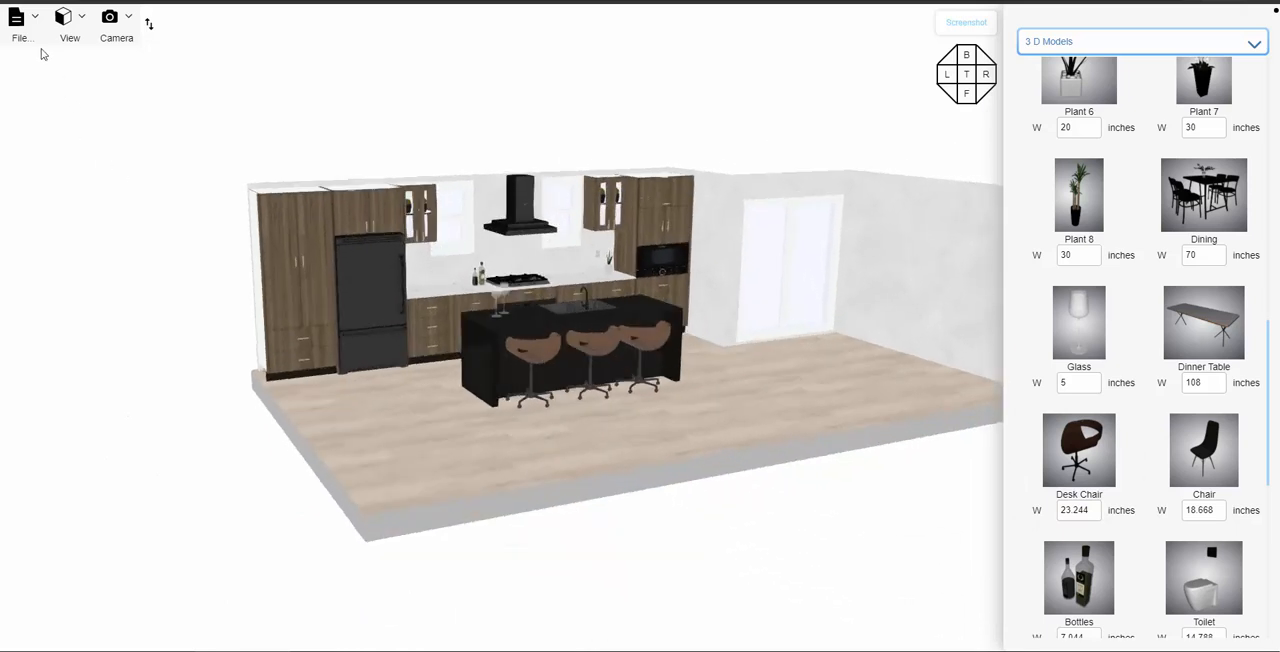
left_click(17, 22)
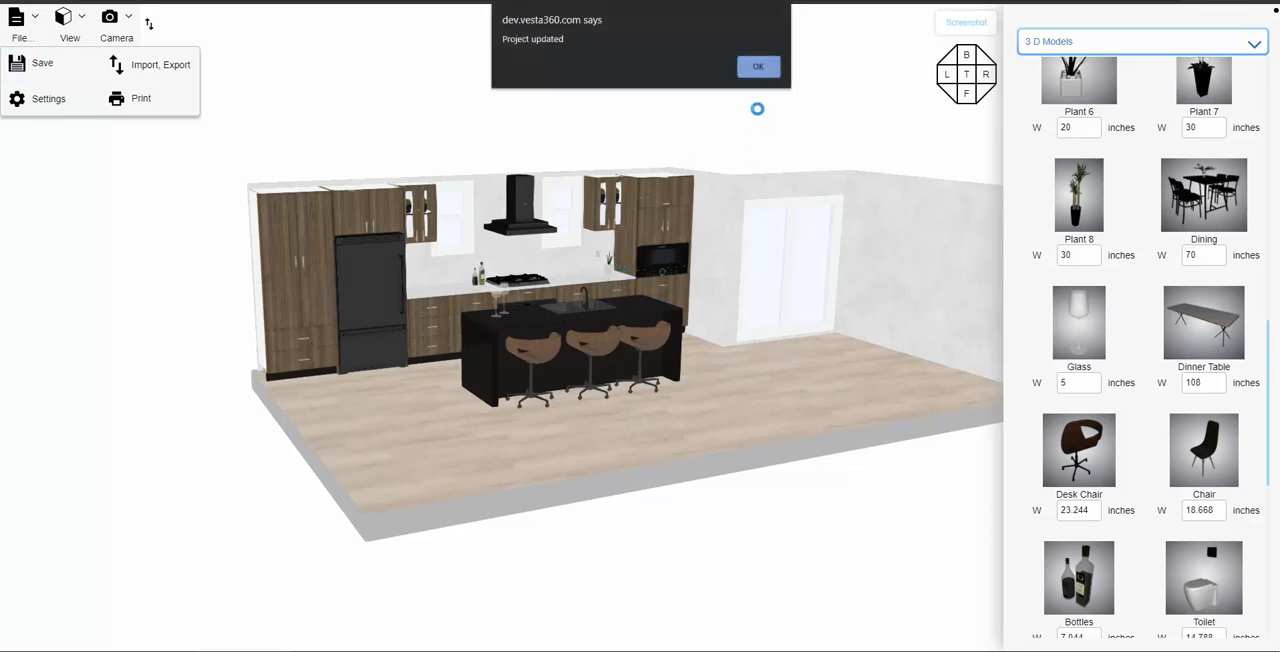
left_click(759, 66)
- Turn on Lighting for the 3D view and inspect the lit kitchen and island seating
left_click_drag(731, 359, 729, 370)
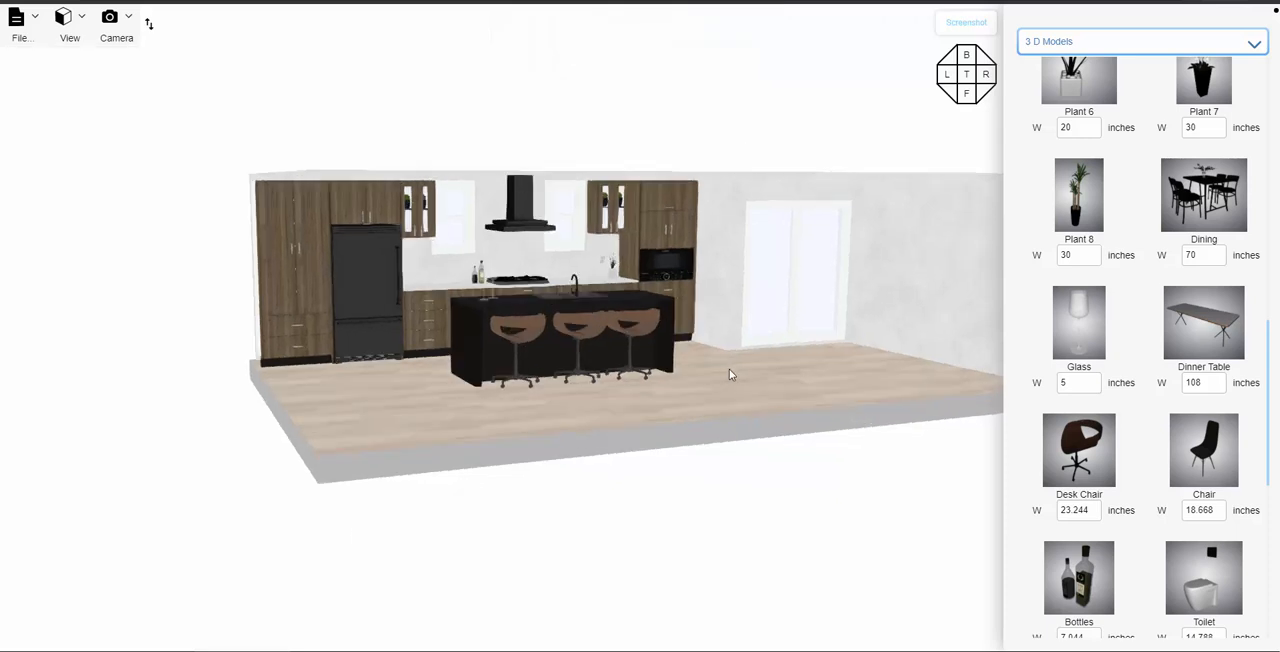
scroll(730, 370, "up", 10)
right_click_drag(888, 436, 832, 470)
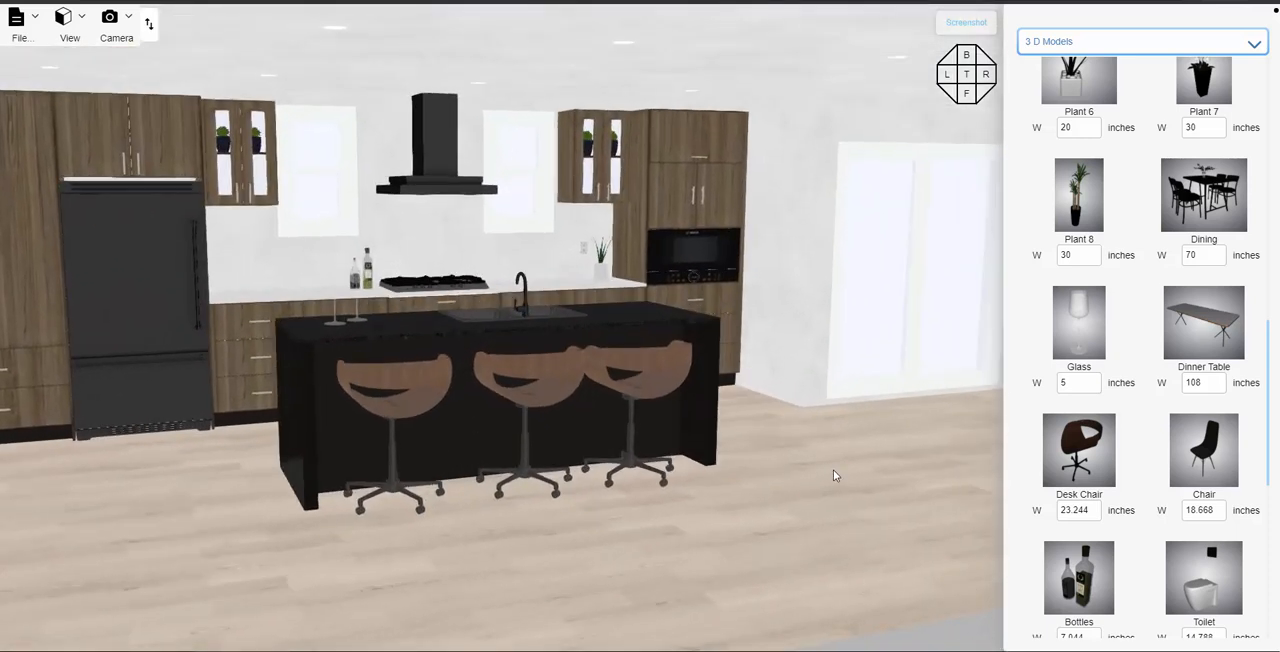
left_click_drag(880, 497, 773, 465)
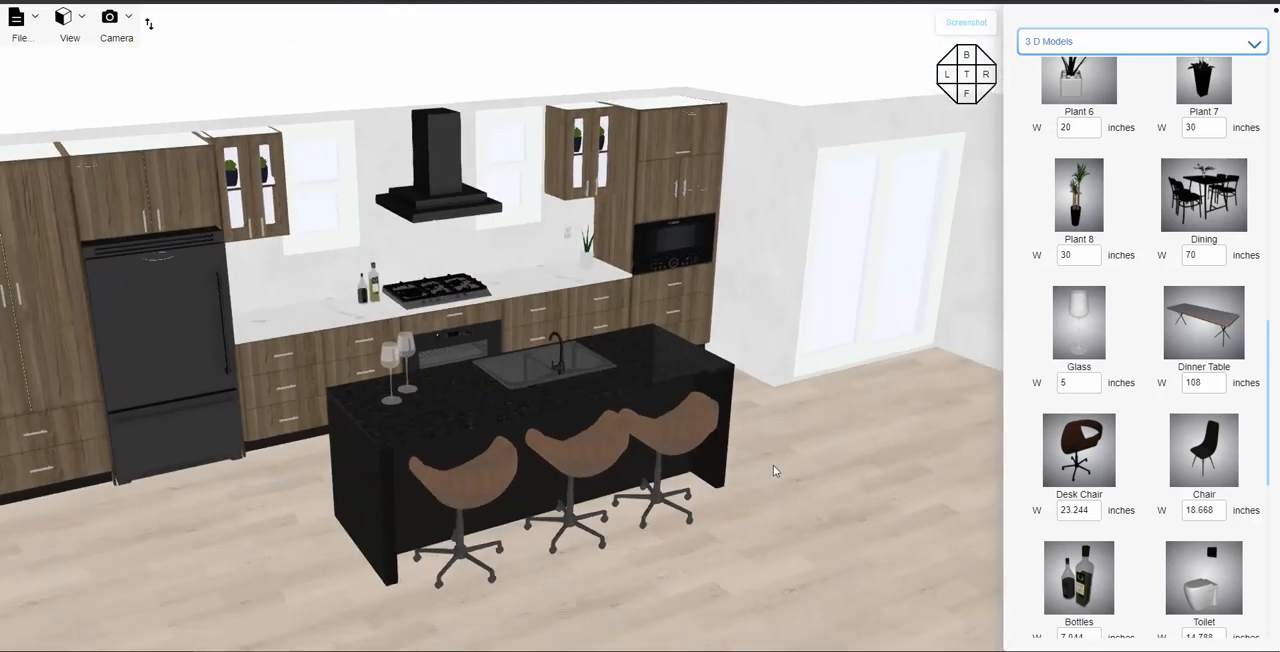
left_click_drag(951, 412, 630, 251)
left_click(64, 22)
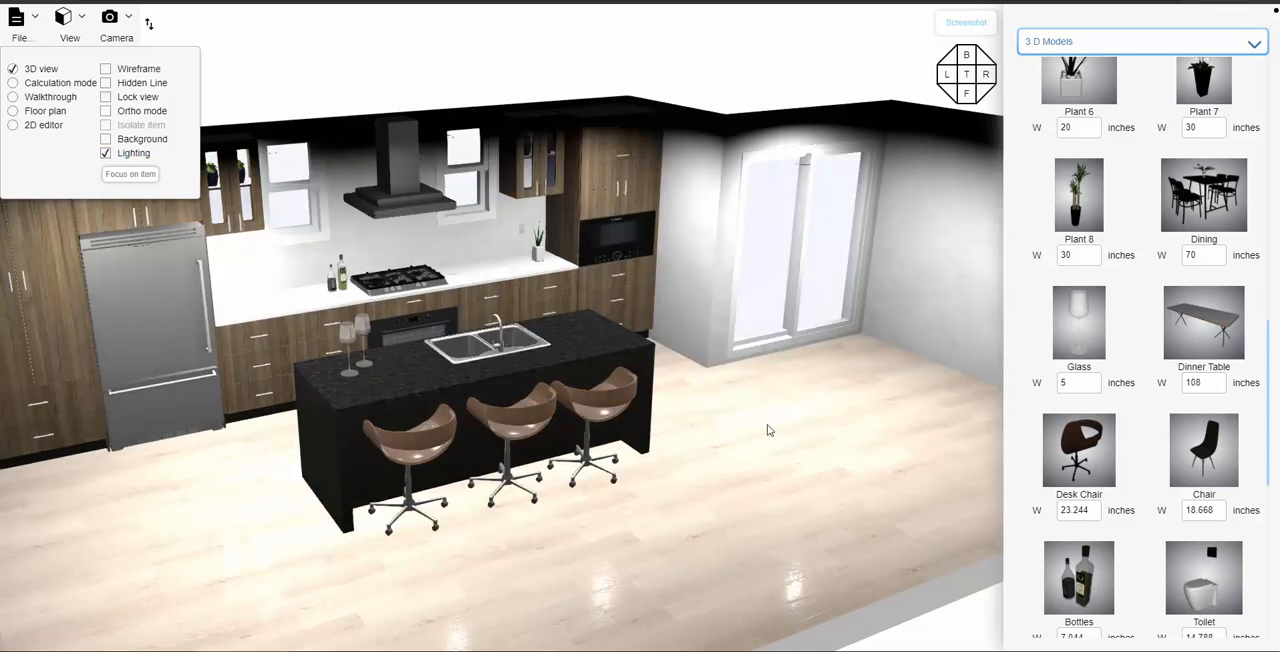
left_click_drag(767, 424, 660, 445)
scroll(760, 423, "up", 3)
scroll(758, 428, "down", 2)
scroll(723, 430, "down", 2)
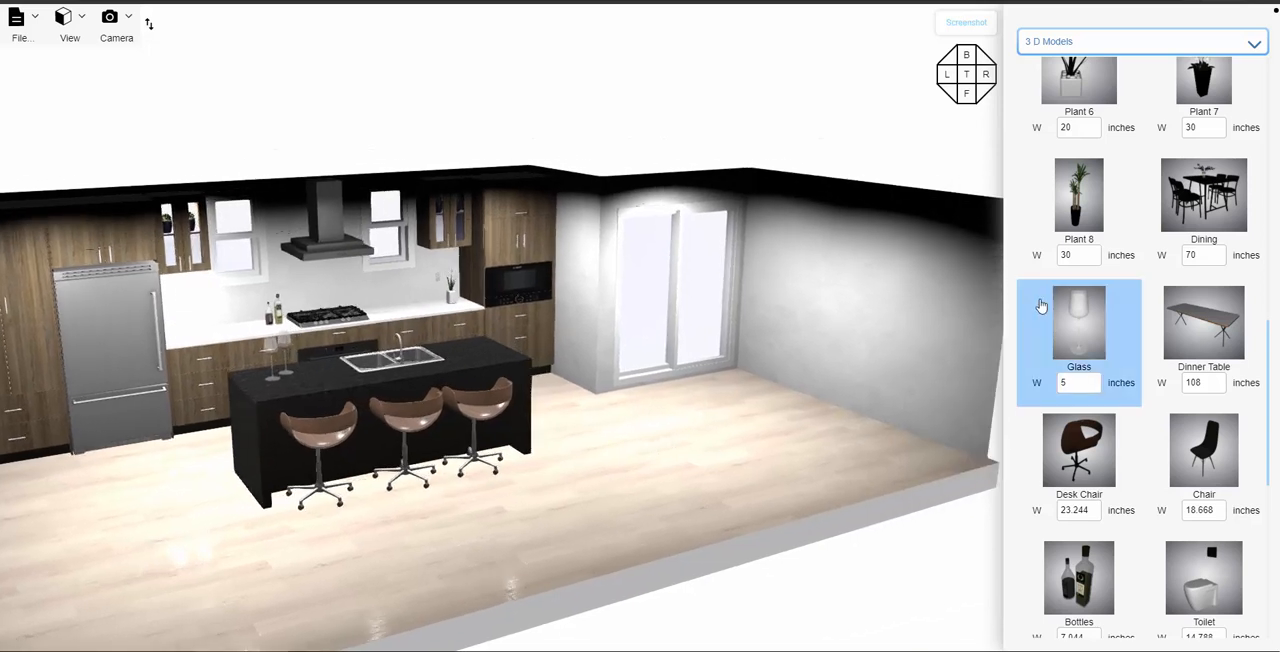
- Place the 70-inch-wide Dining set on the open floor near the sliding glass door, and clear the selection
scroll(1078, 440, "down", 3)
scroll(1078, 436, "down", 2)
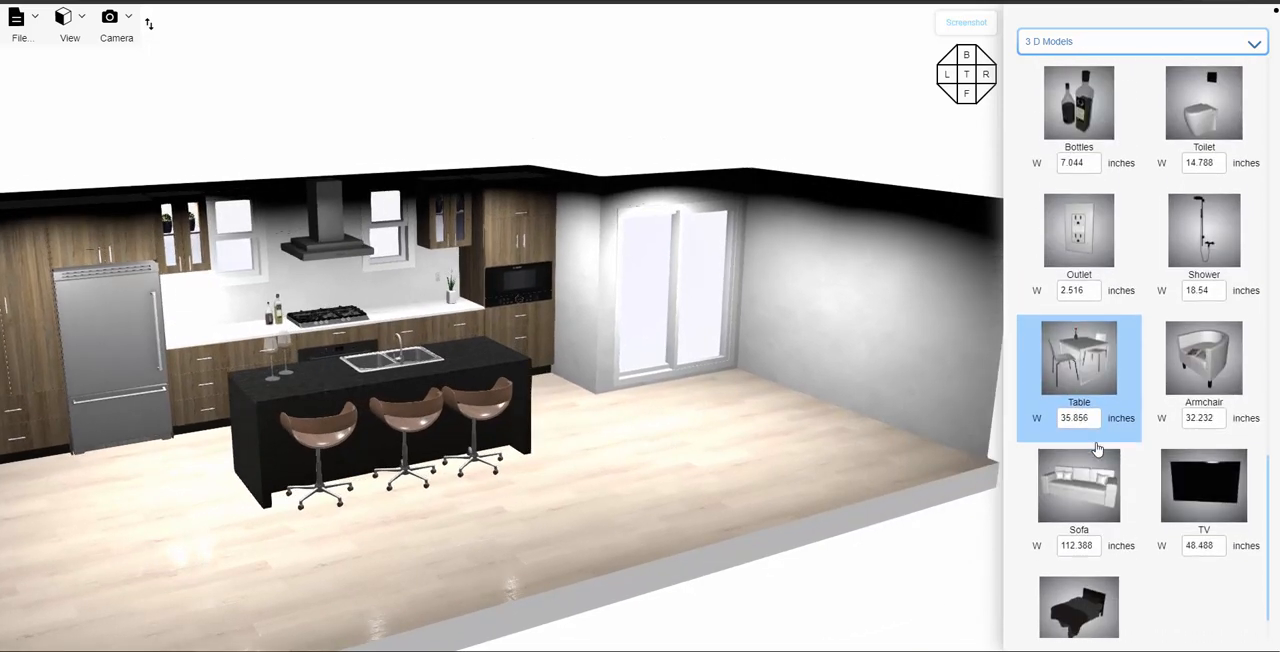
scroll(1100, 420, "up", 3)
scroll(1107, 412, "up", 3)
left_click(1204, 400)
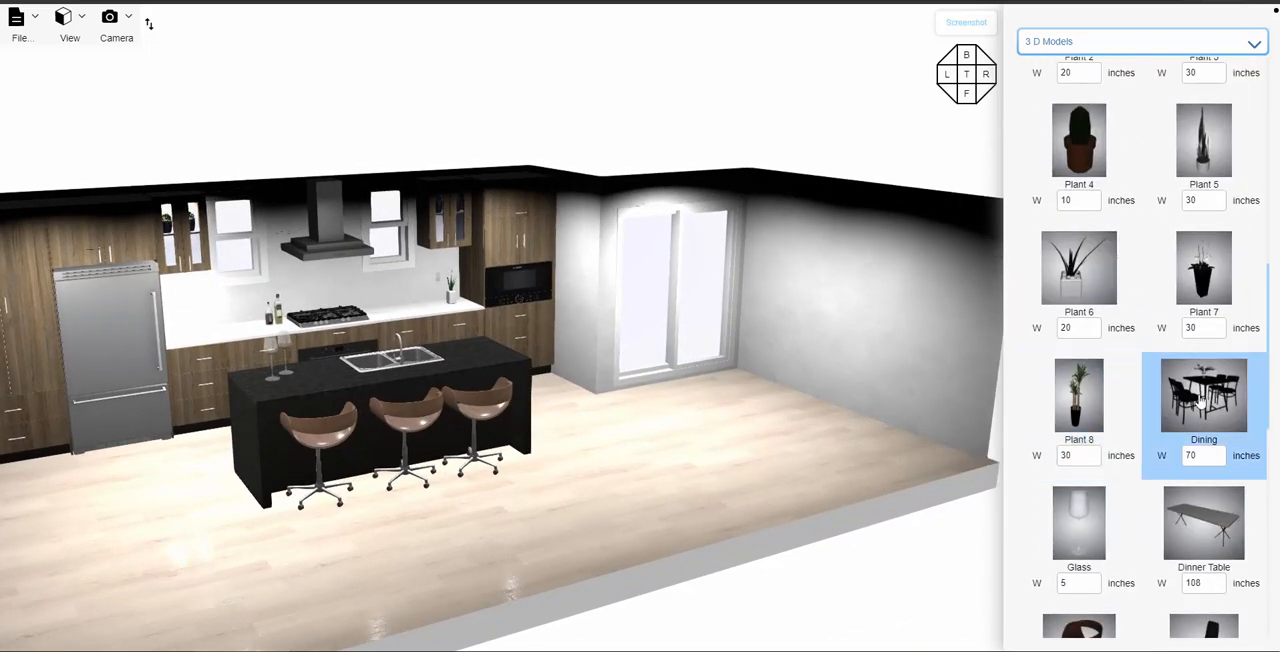
left_click(781, 449)
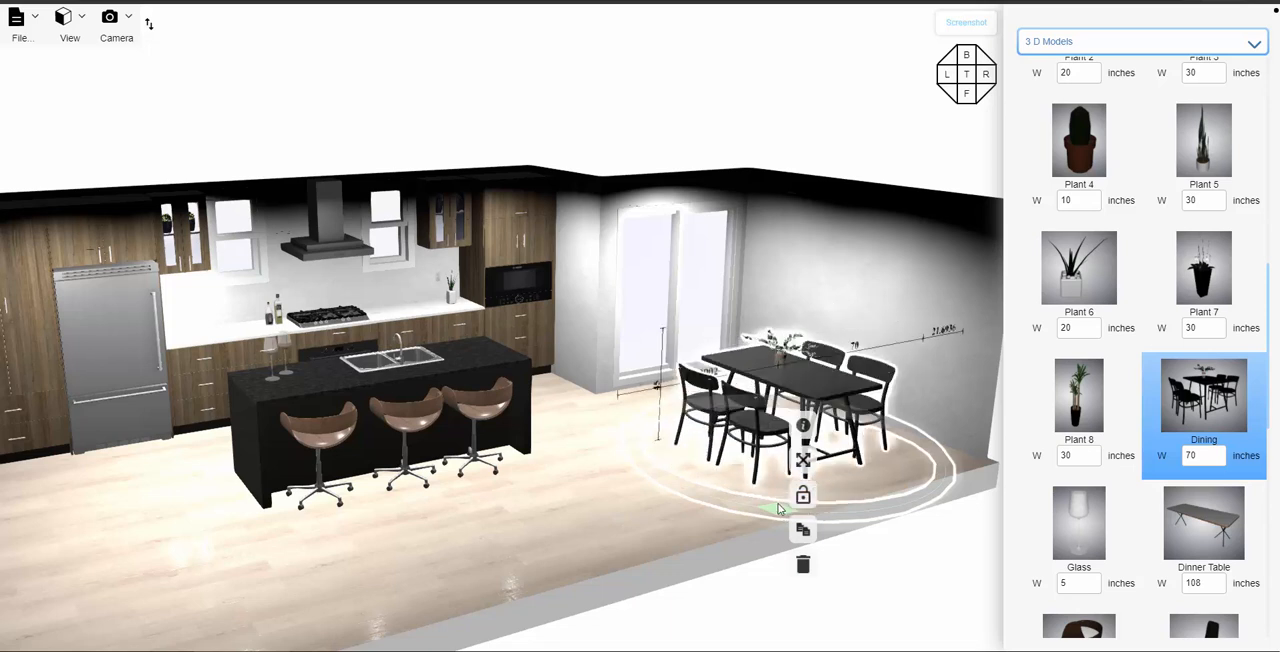
left_click(618, 498)
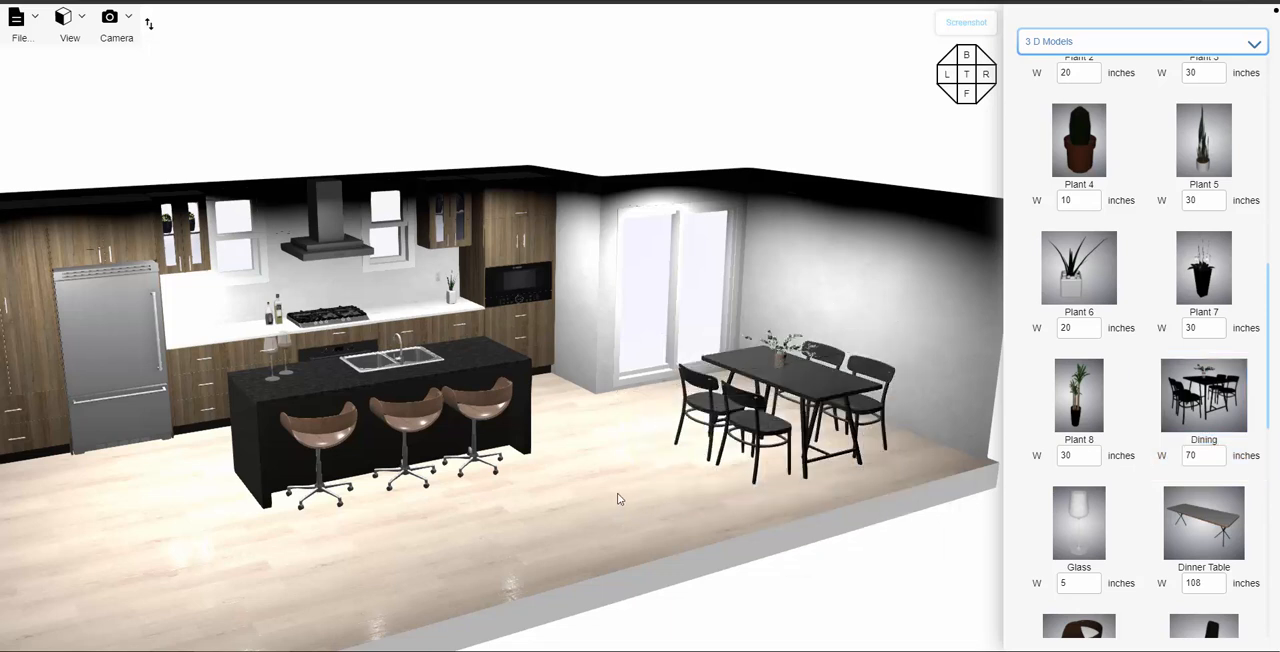
- Mount a 20-inch-wide Lamp 009 from the Fixtures catalog high on the wall behind the dining table, and clear the selection
left_click_drag(626, 506, 683, 516)
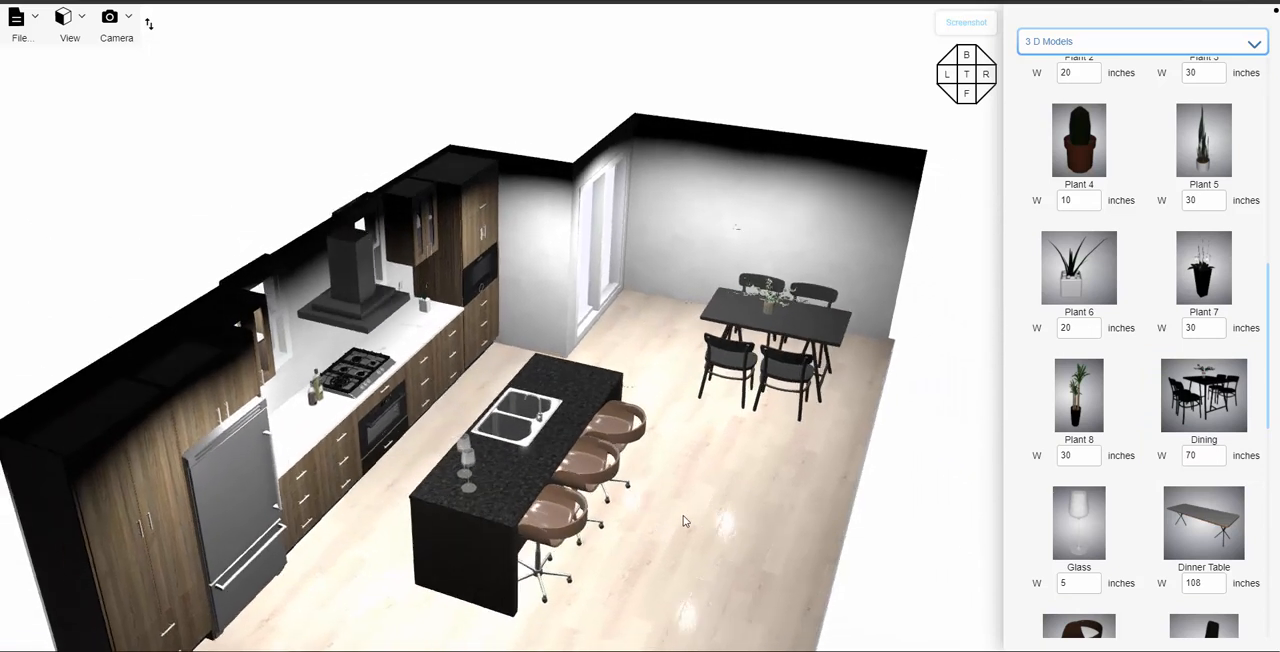
scroll(1173, 342, "down", 1)
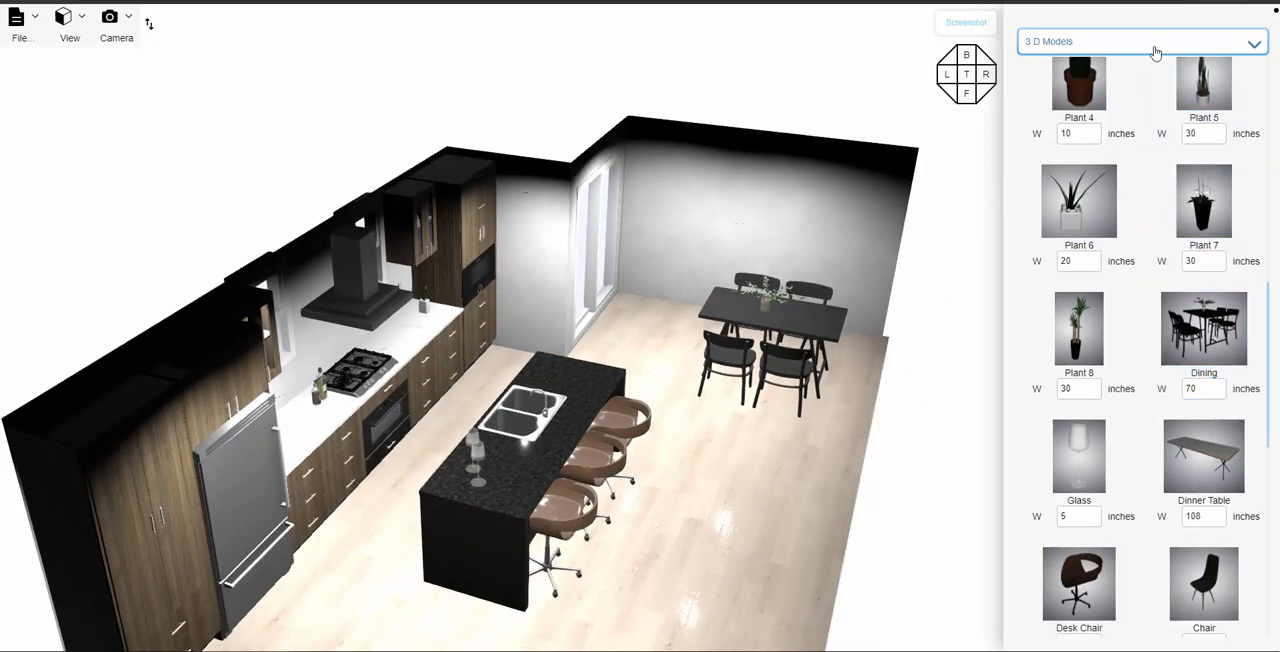
left_click(1154, 45)
left_click(1074, 220)
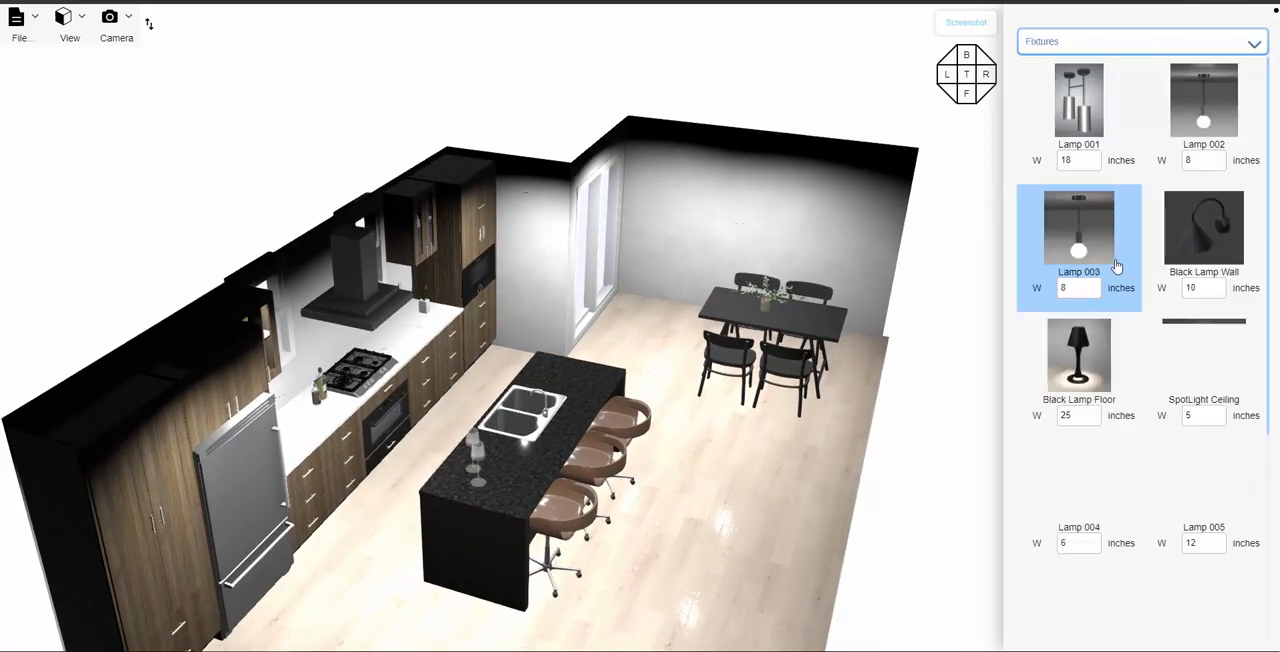
scroll(1116, 275, "down", 1)
scroll(1117, 287, "down", 3)
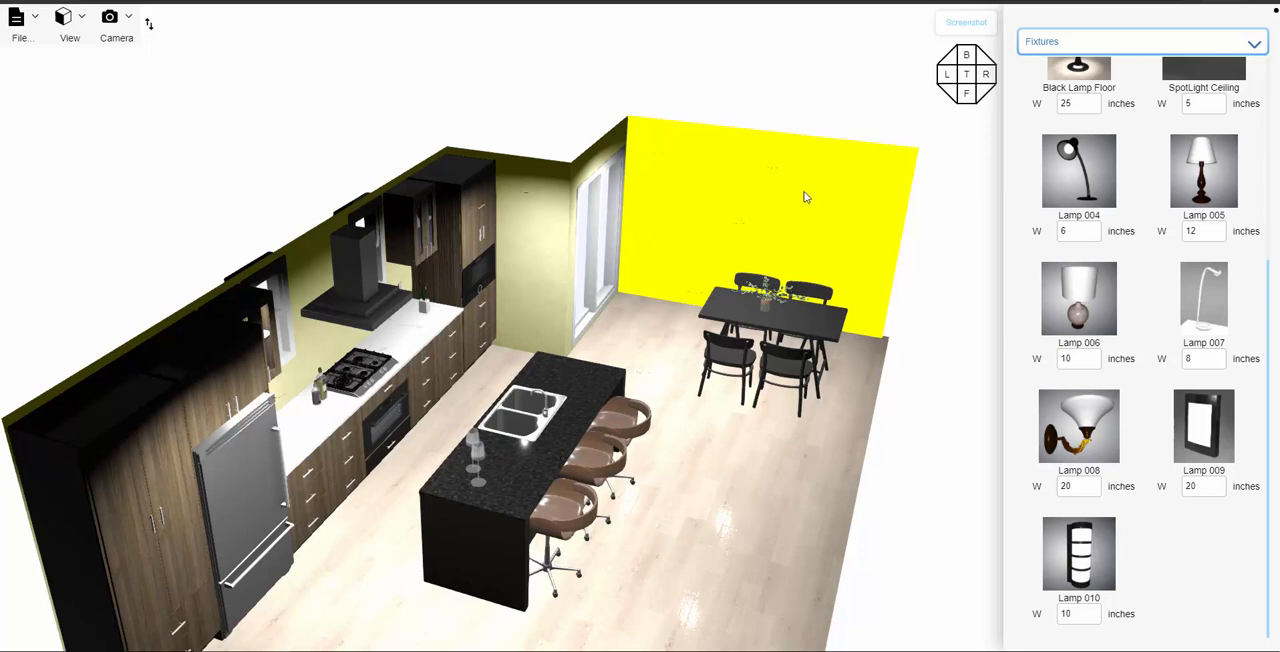
left_click(1204, 430)
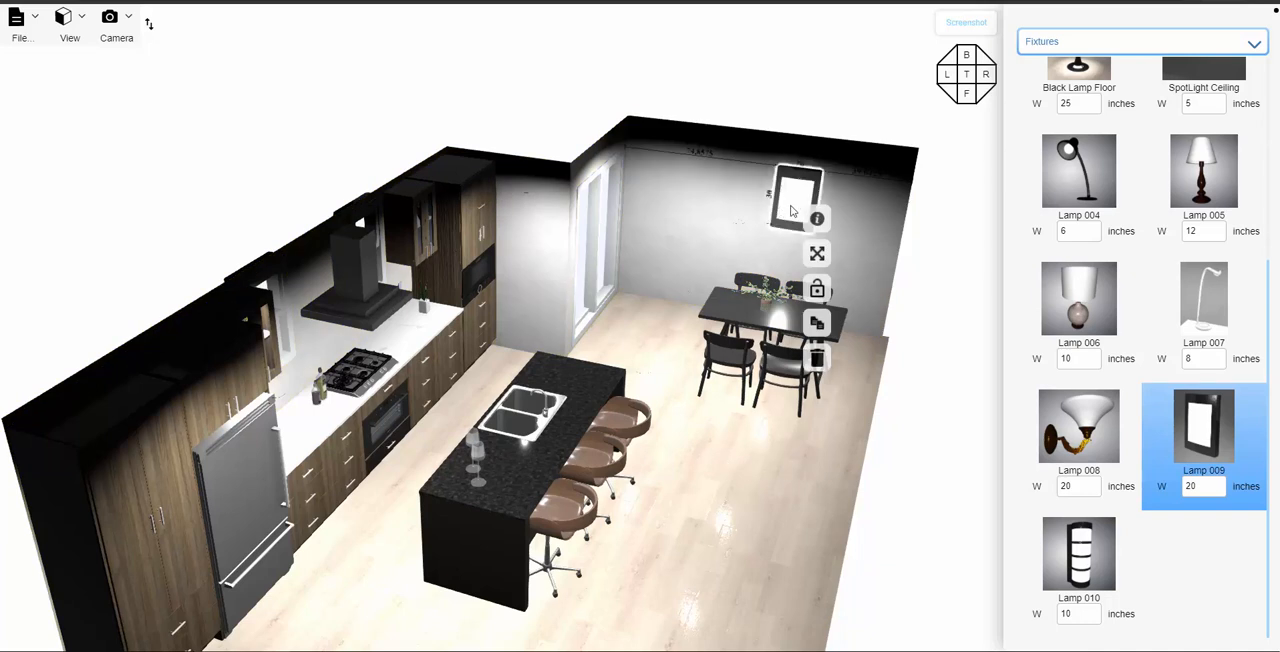
left_click_drag(790, 210, 808, 182)
left_click(756, 491)
- Open the project settings with the kitchen and dining area in view from the front
left_click_drag(756, 491, 662, 472)
right_click_drag(582, 472, 765, 477)
left_click_drag(765, 477, 709, 458)
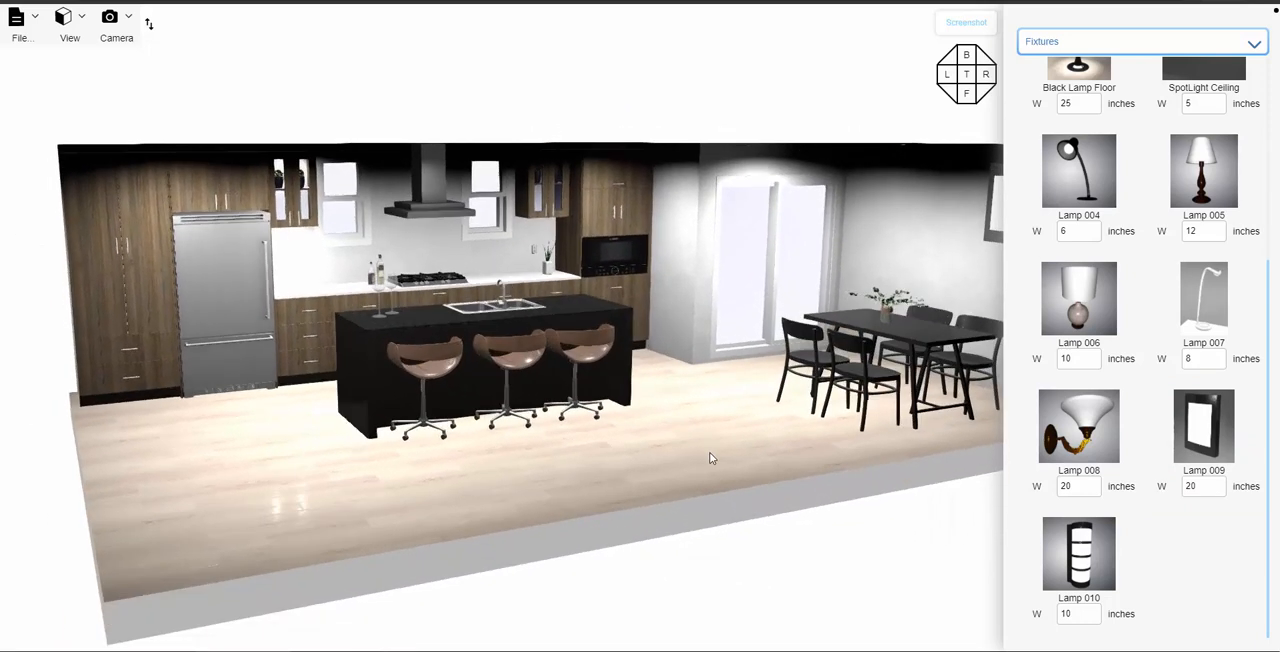
scroll(711, 458, "up", 7)
scroll(752, 464, "down", 6)
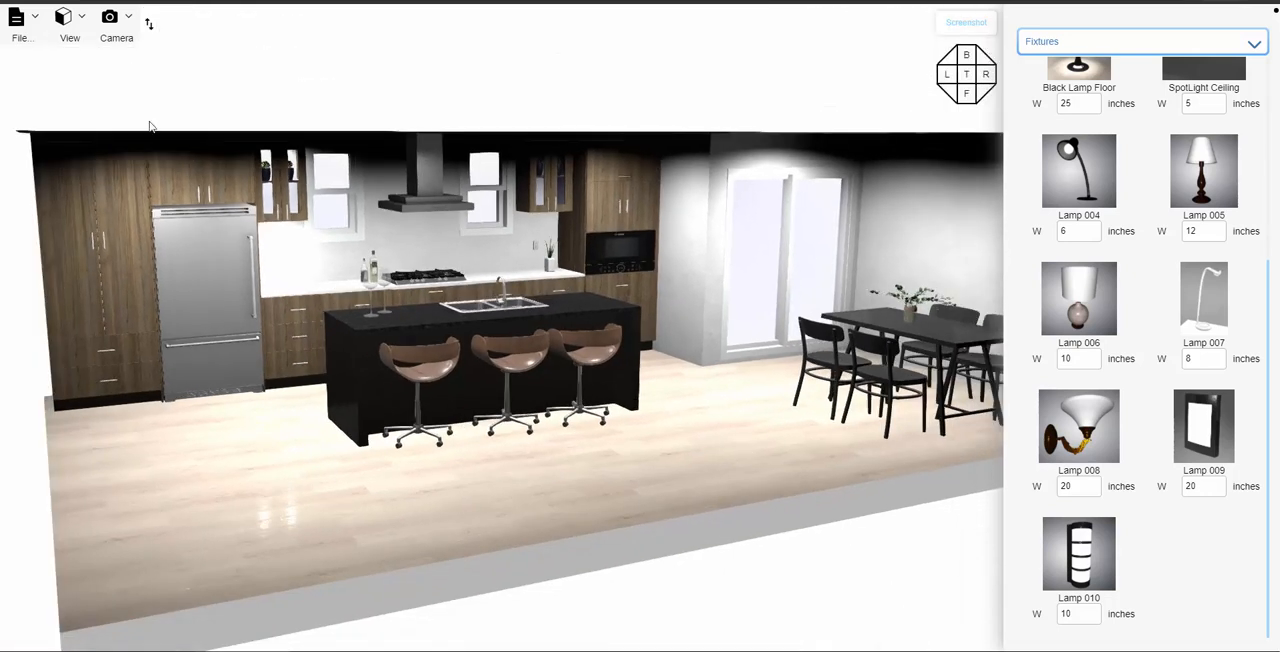
left_click(17, 24)
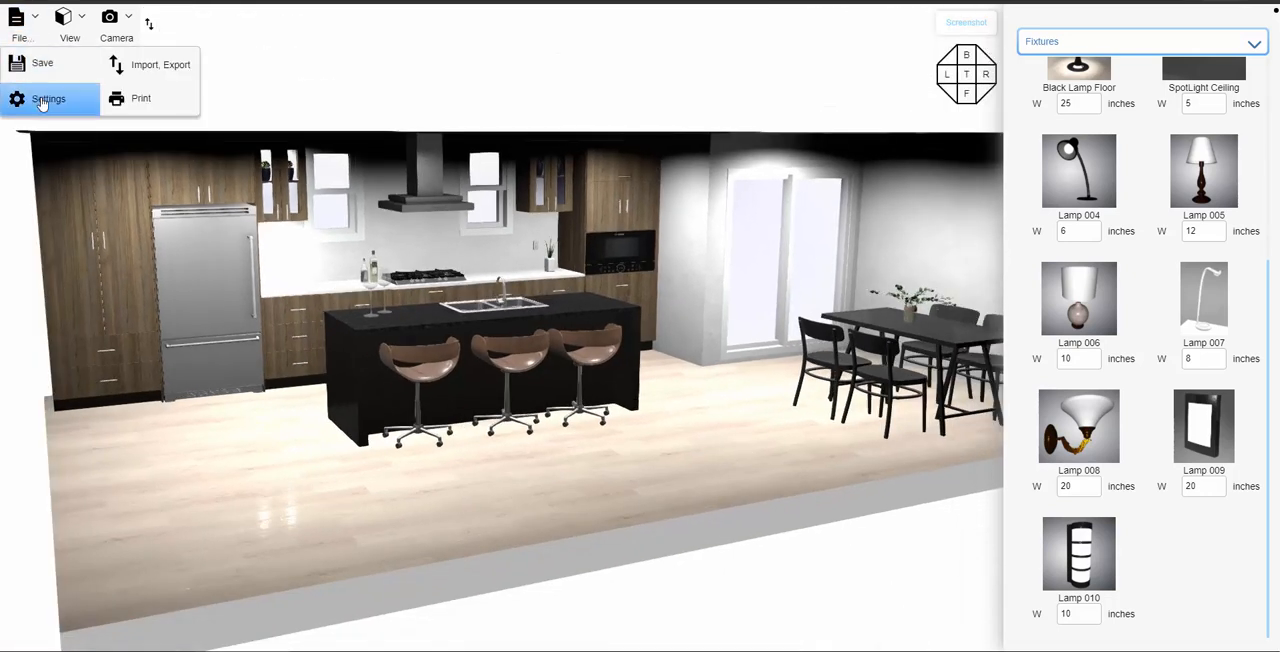
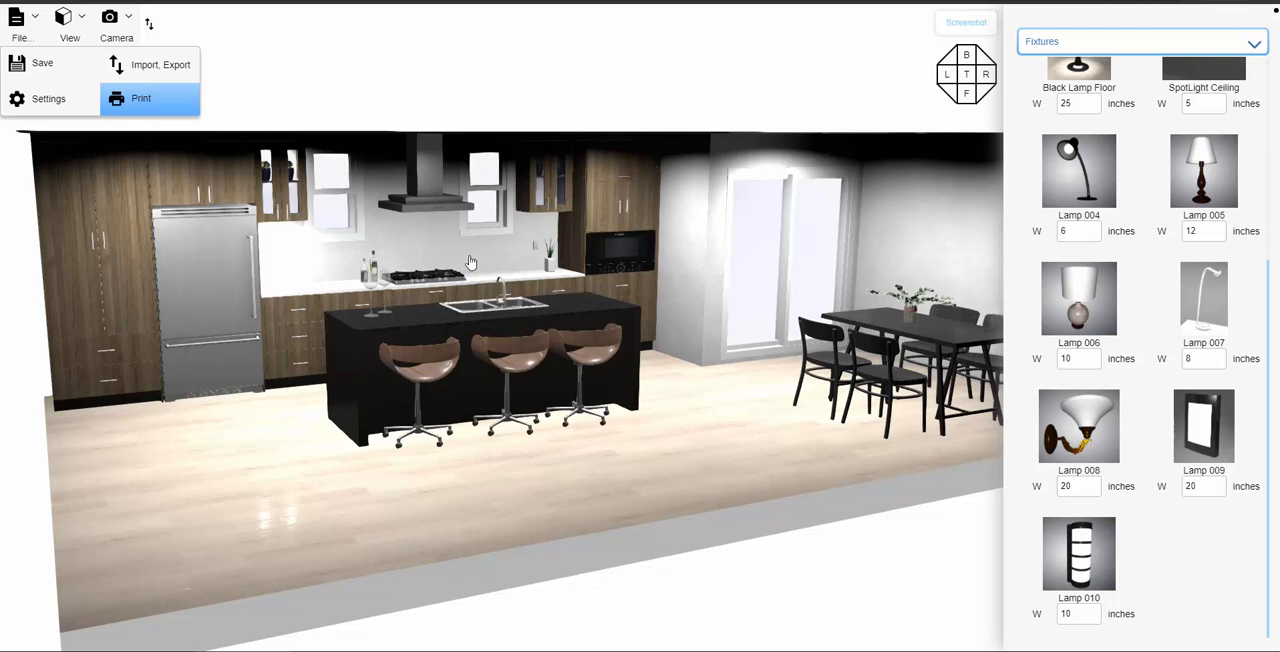
- Review the printable 2D plan of the kitchen's back wall, and close it
left_click(684, 138)
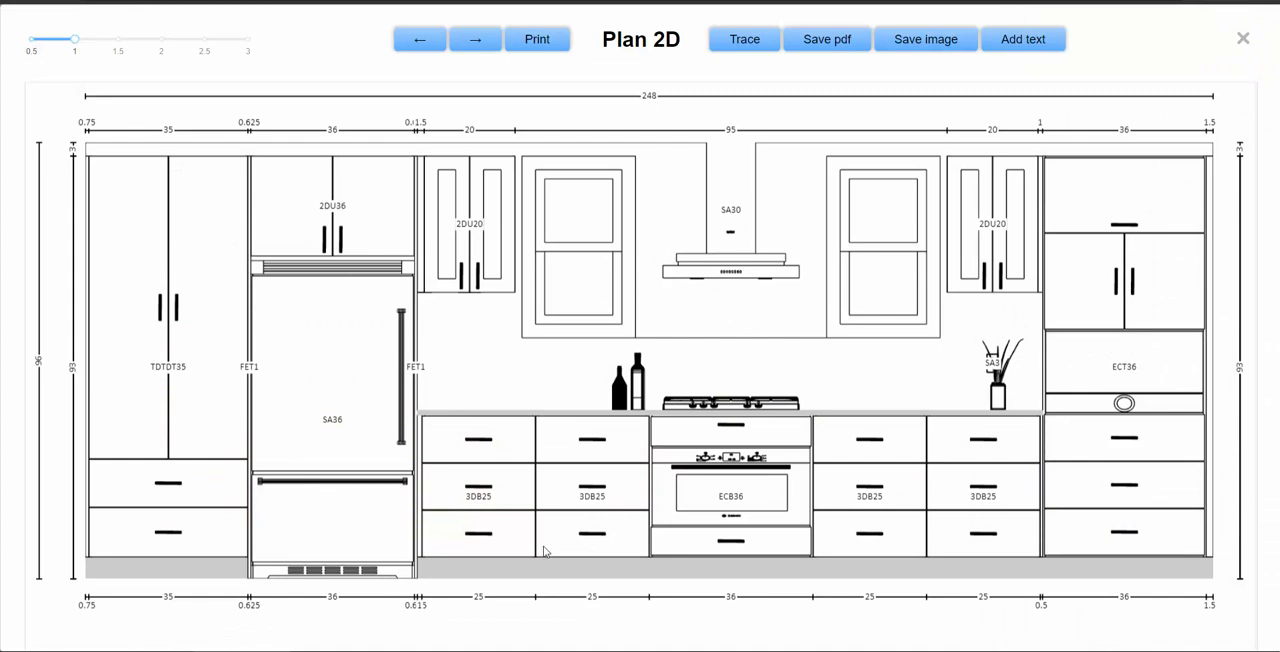
left_click(1243, 40)
left_click_drag(734, 445, 686, 489)
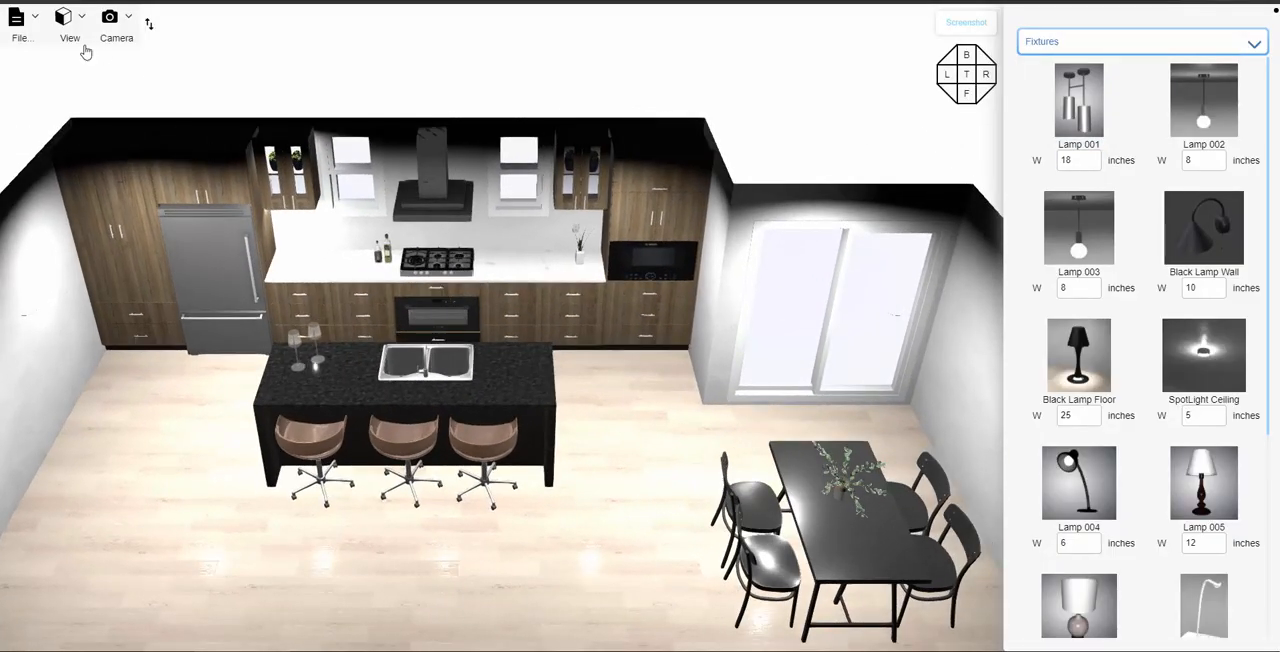
- Switch to the floor plan and make the 200-inch side wall next to the tall pantry cabinets invisible
left_click(18, 22)
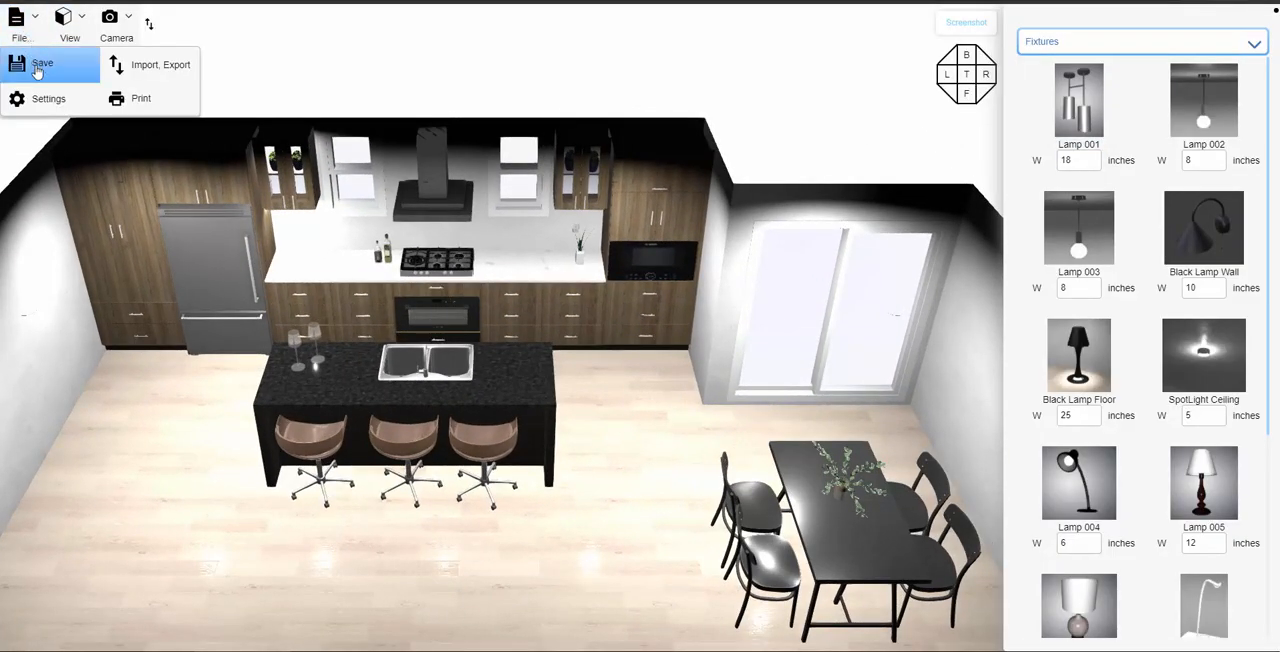
left_click(62, 20)
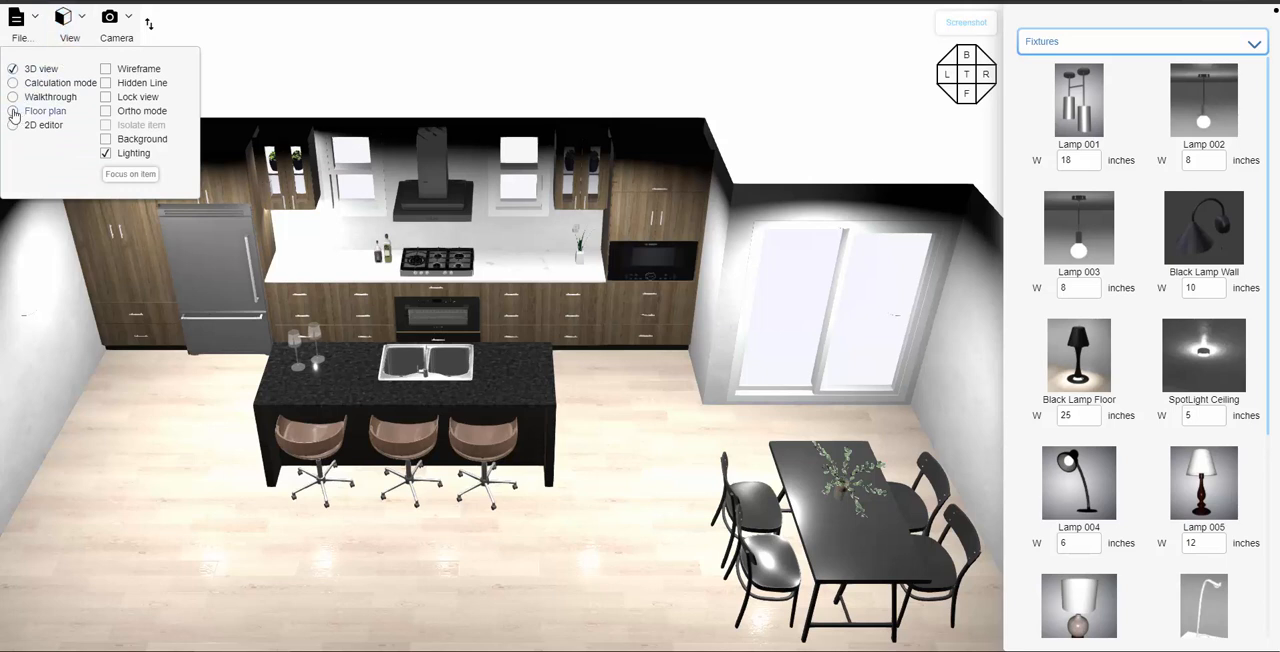
left_click(14, 112)
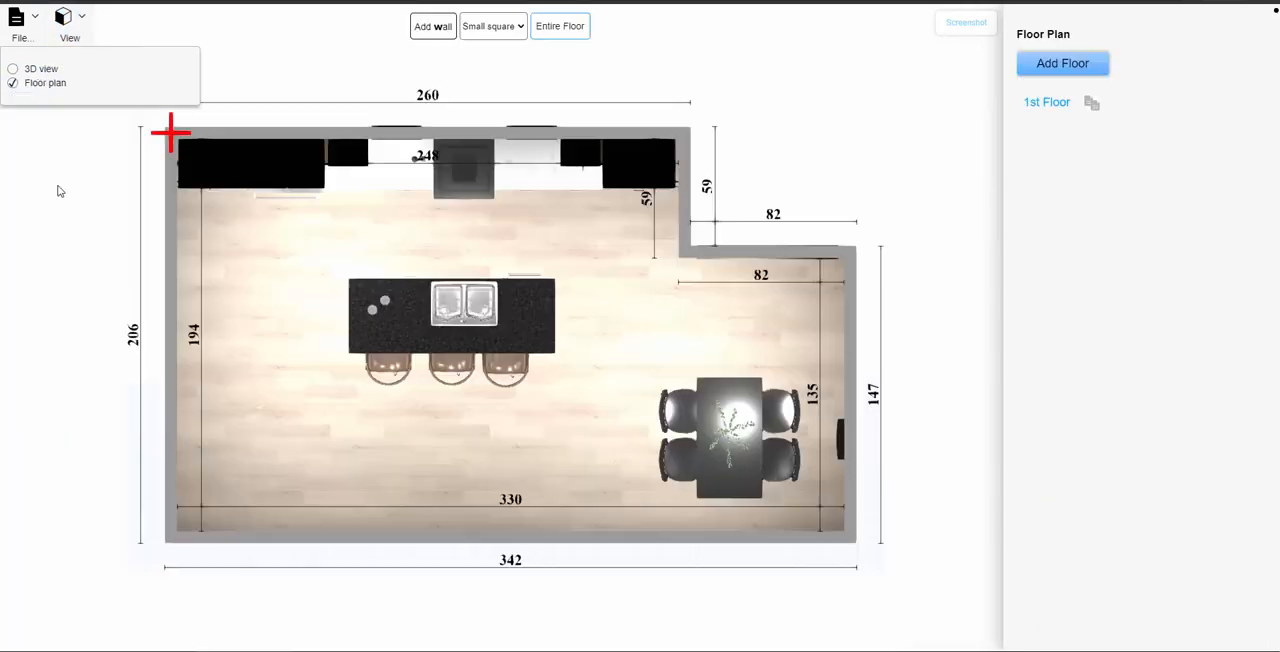
left_click(171, 322)
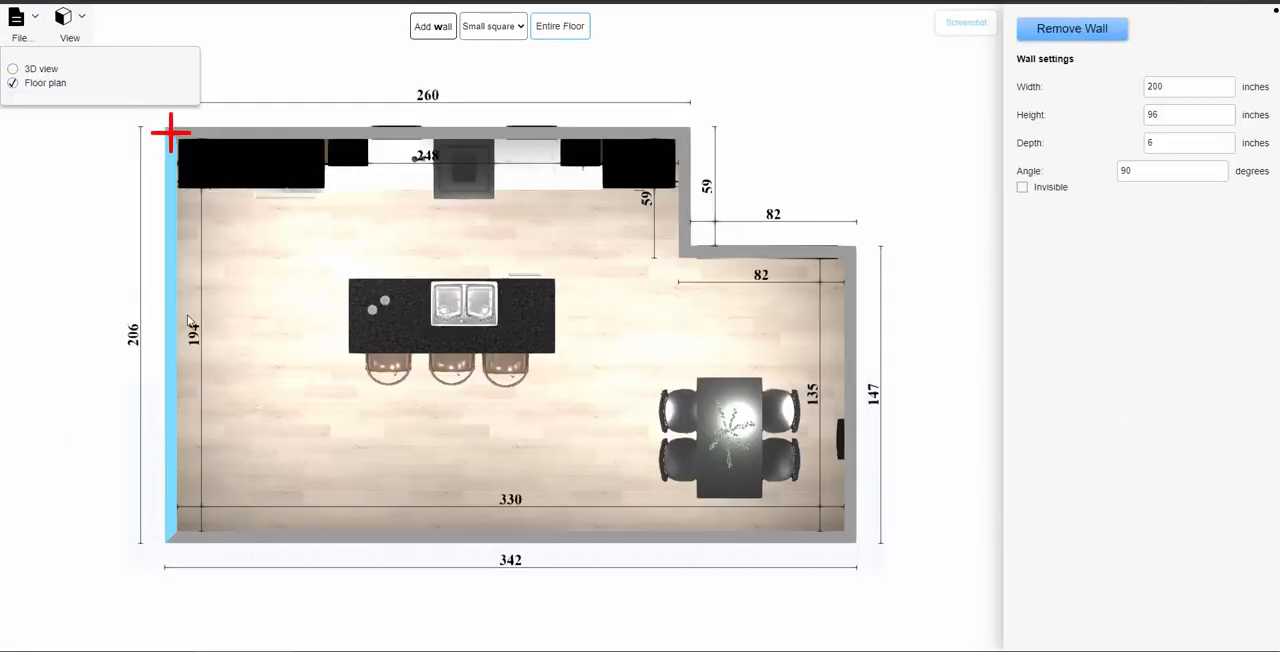
left_click(1022, 188)
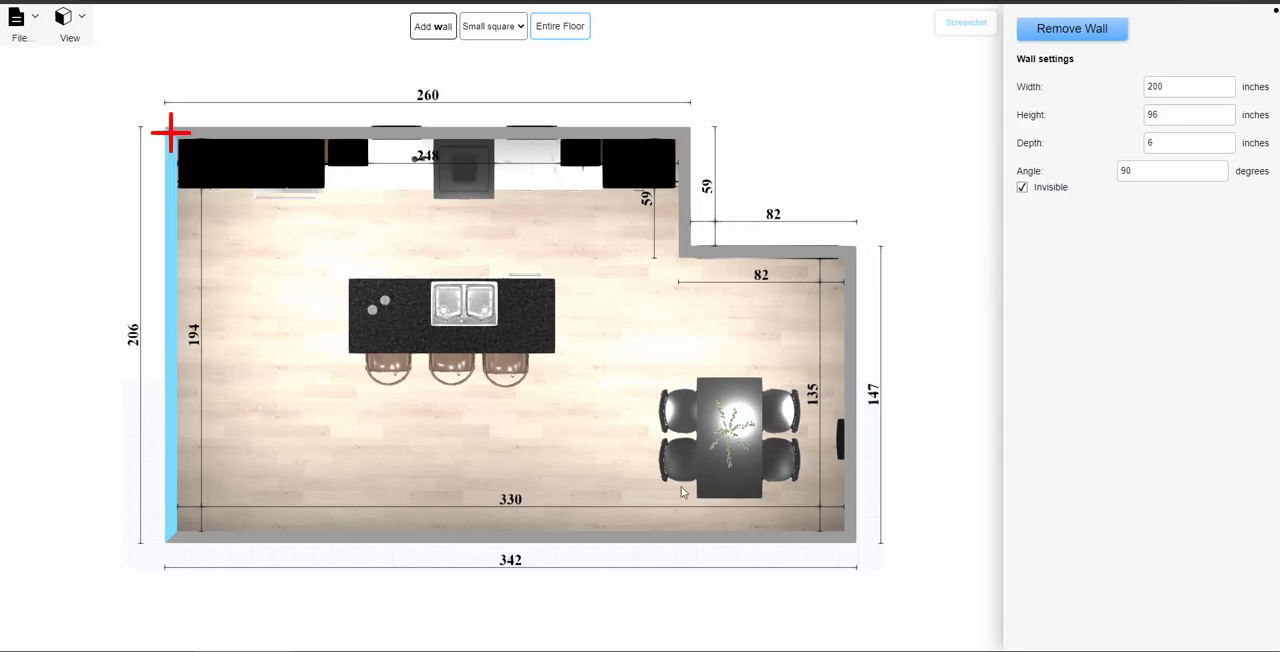
- Make the 336-inch front wall opposite the cabinet run invisible, and return to the 3D view
left_click(546, 538)
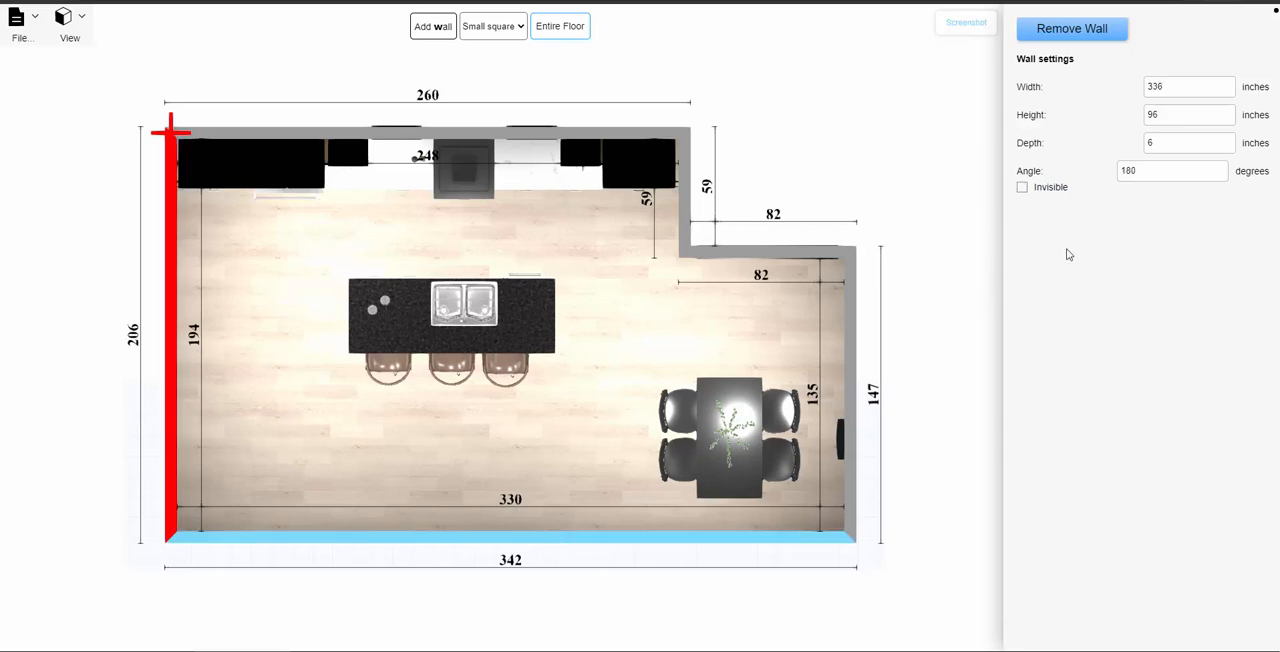
left_click(1022, 187)
left_click(72, 38)
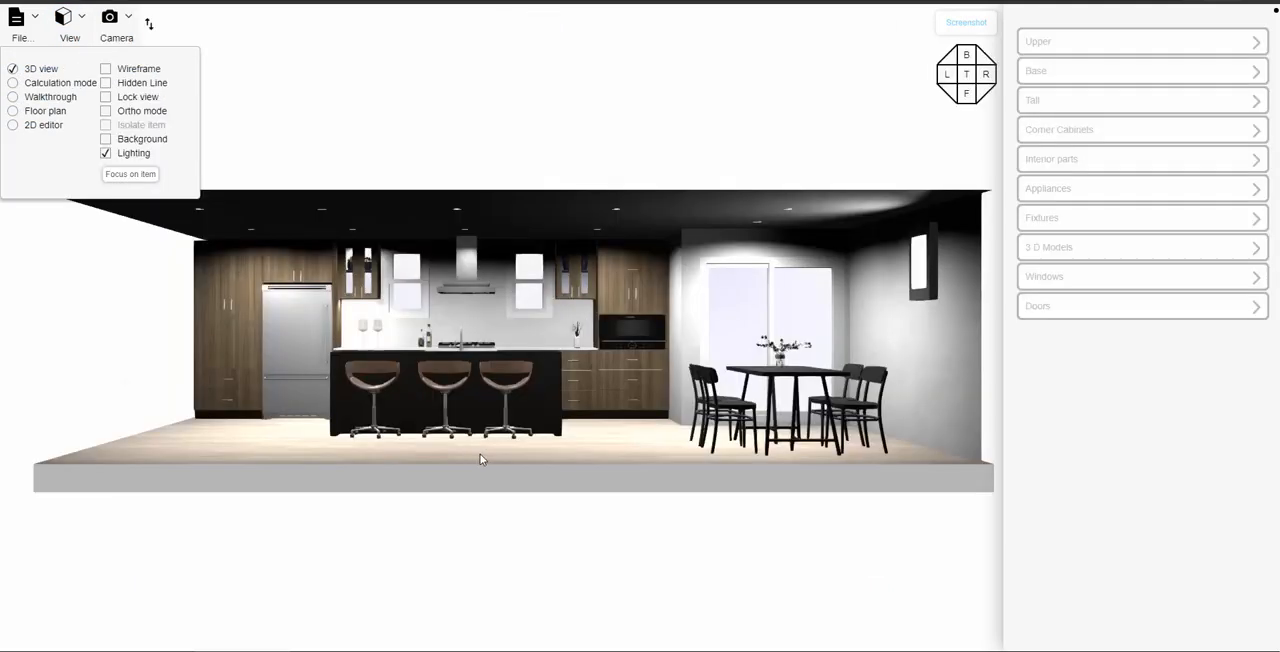
- Turn on the outdoor Background for the 3D view with the kitchen and island framed from the front
left_click_drag(479, 453, 521, 453)
scroll(521, 459, "up", 8)
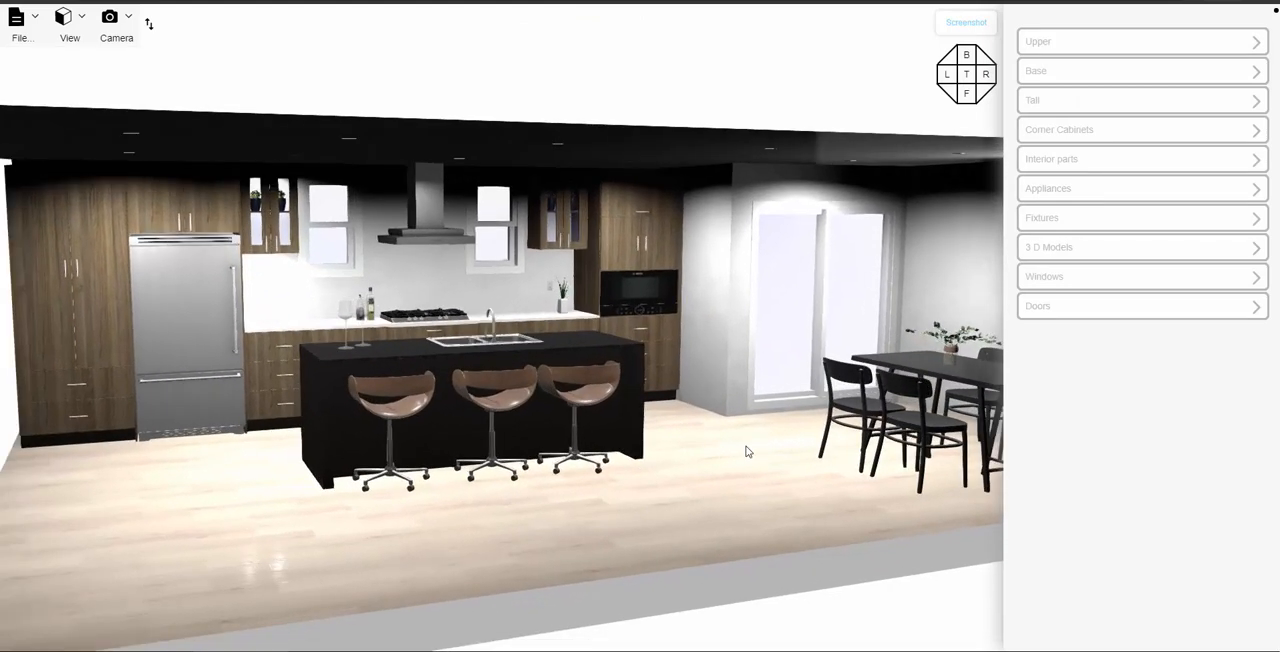
scroll(823, 506, "up", 4)
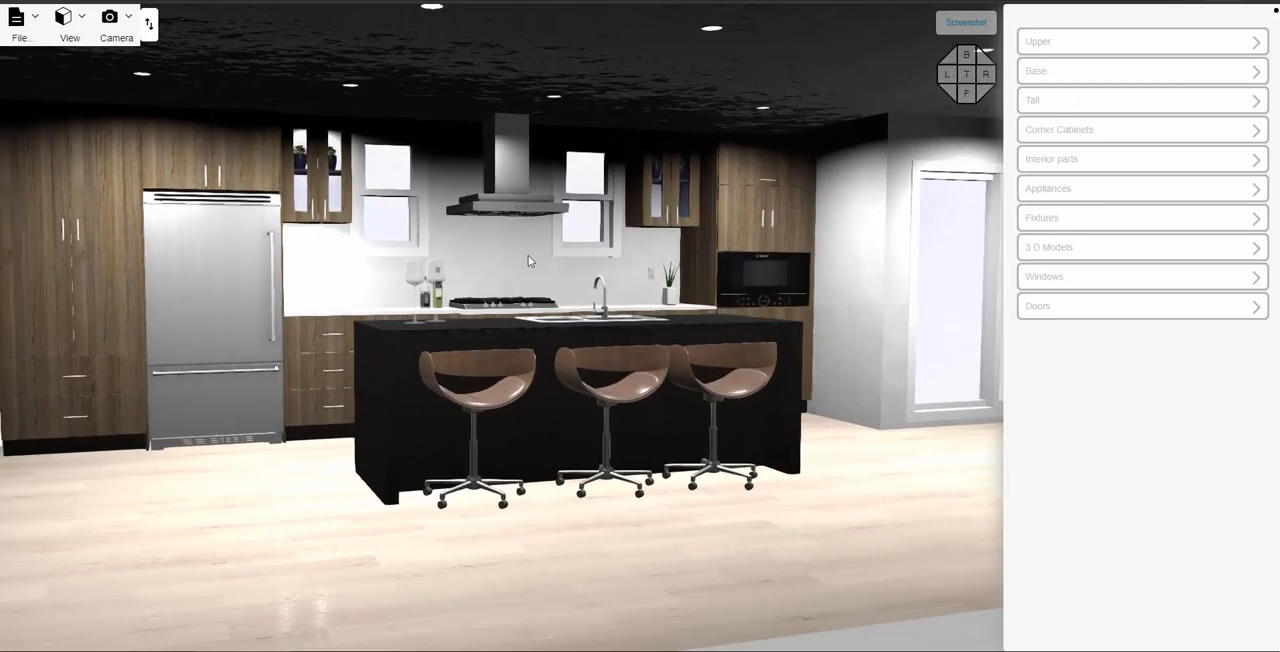
left_click(80, 30)
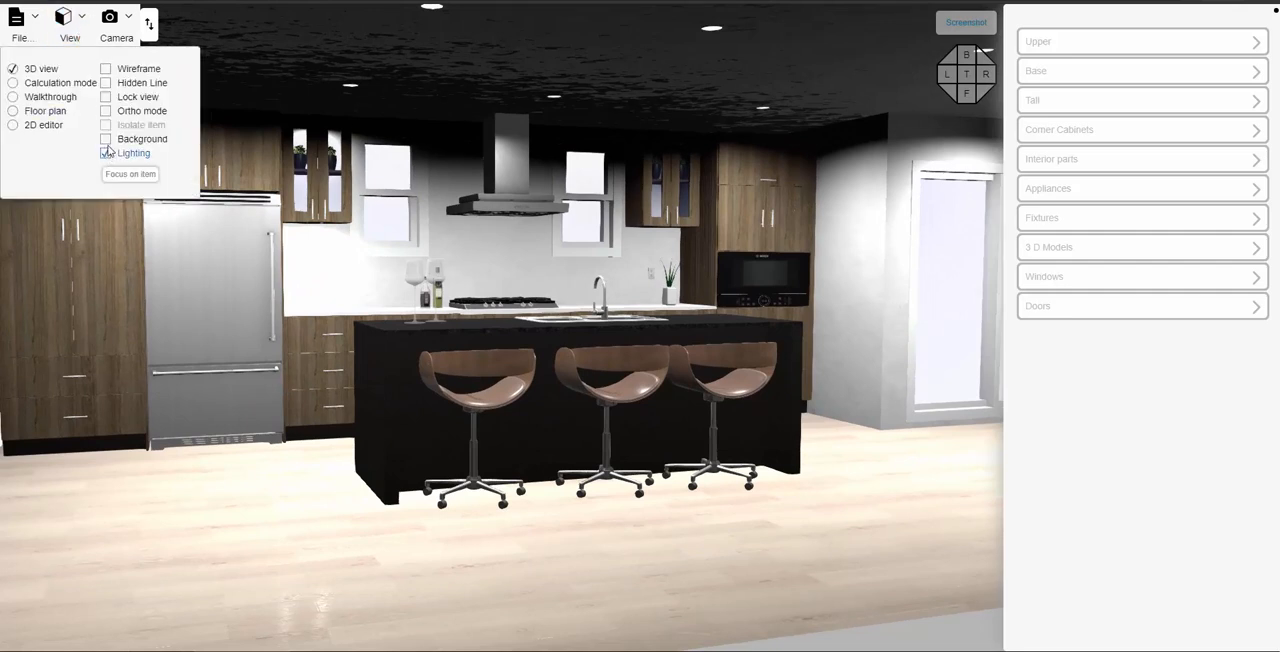
left_click(104, 141)
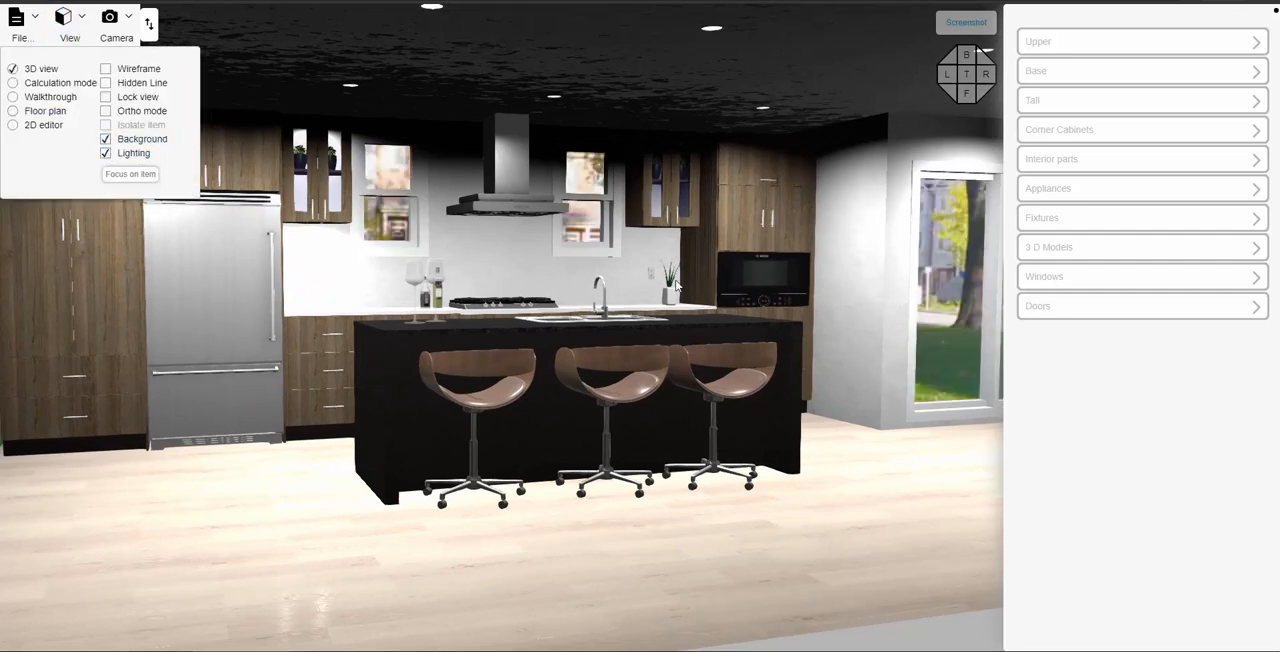
- Inspect the lit kitchen, island seating and outdoor scenery from several angles
left_click_drag(805, 503, 819, 506)
left_click(819, 507)
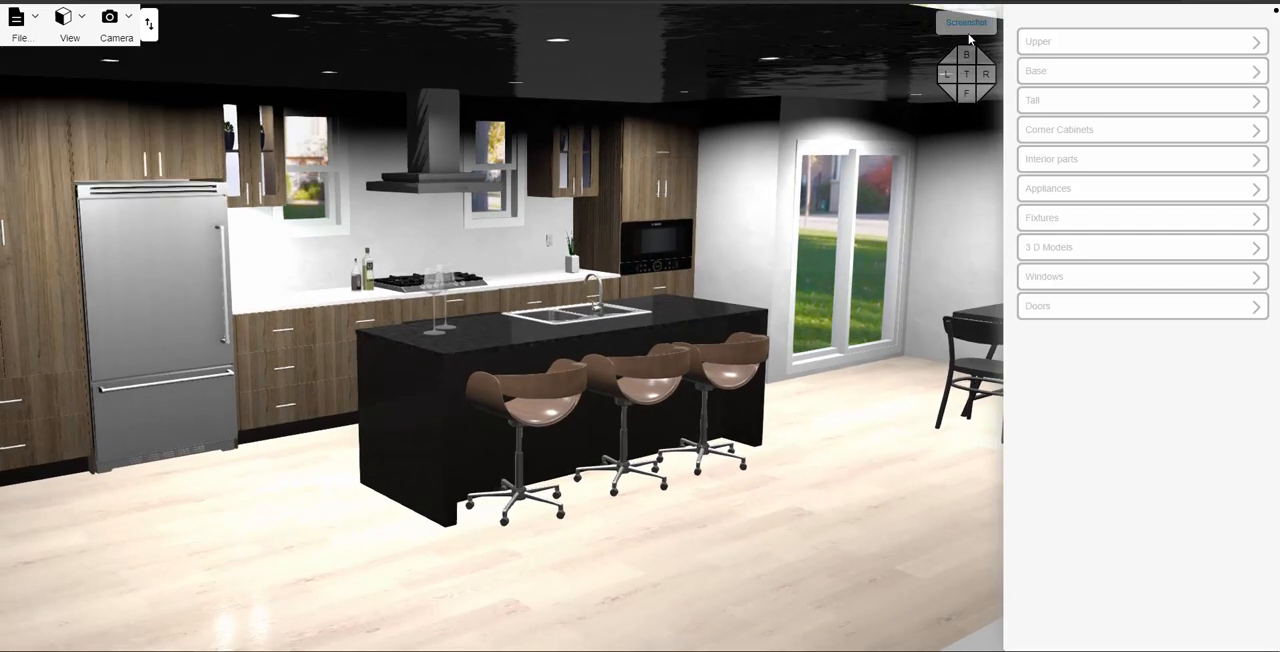
left_click_drag(676, 401, 679, 415)
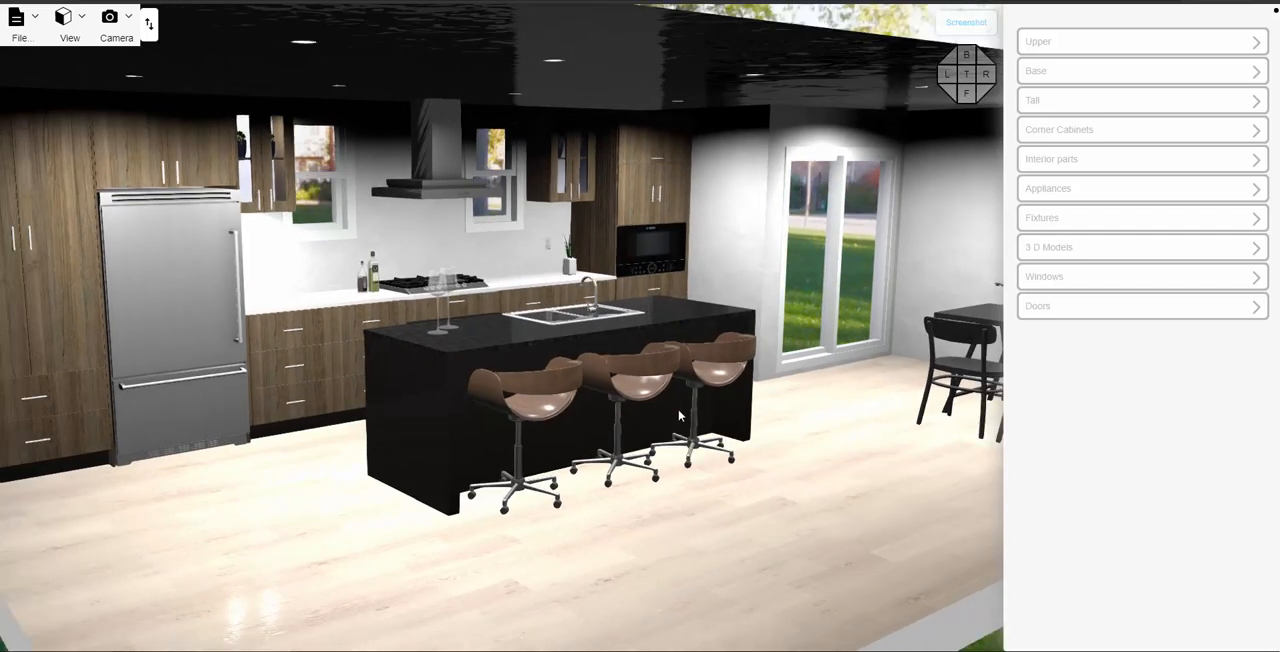
left_click_drag(696, 491, 672, 501)
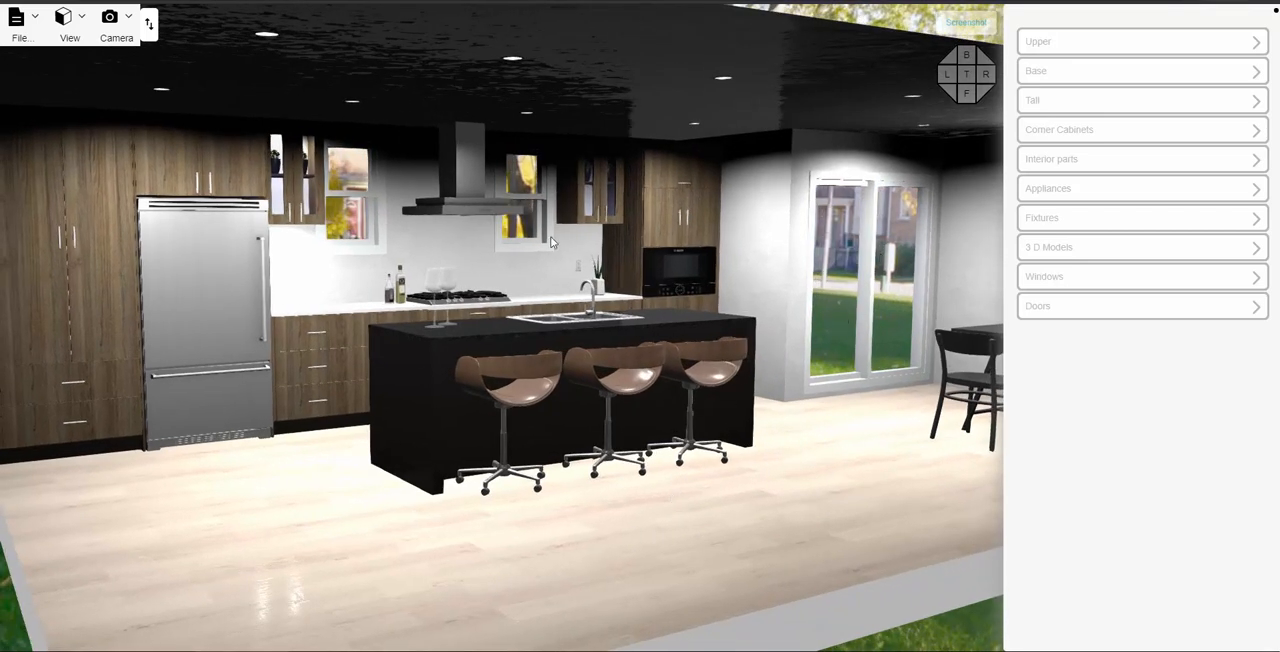
scroll(525, 348, "down", 1)
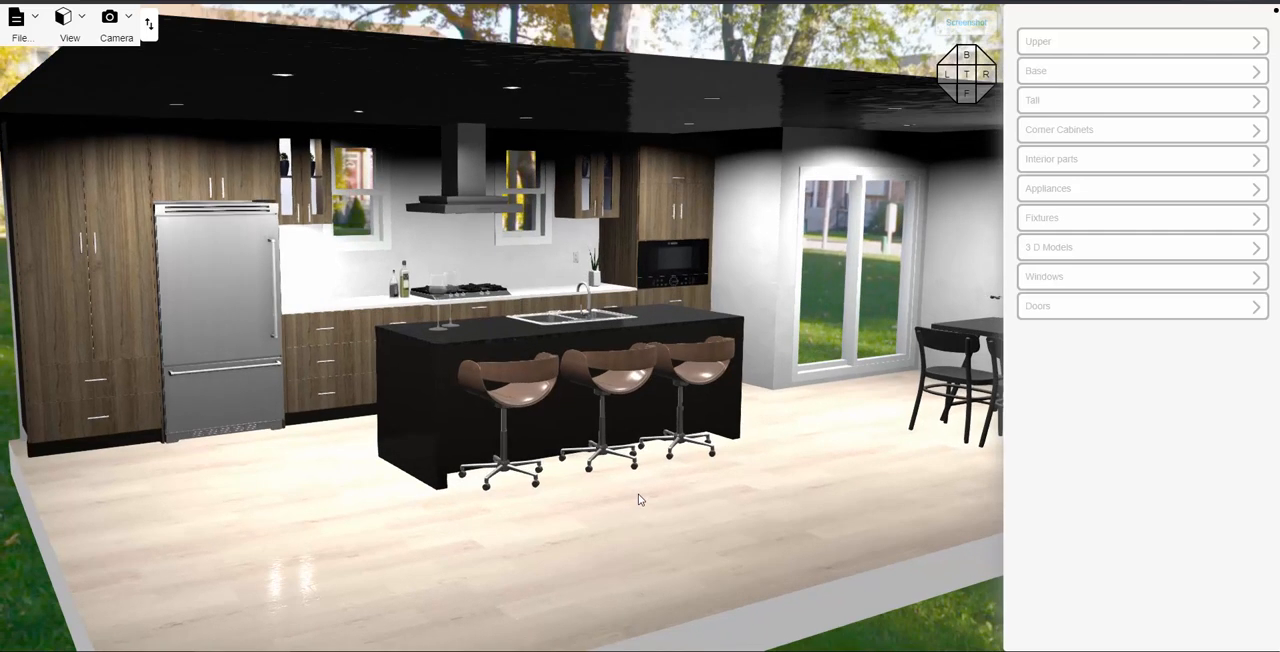
scroll(638, 499, "up", 3)
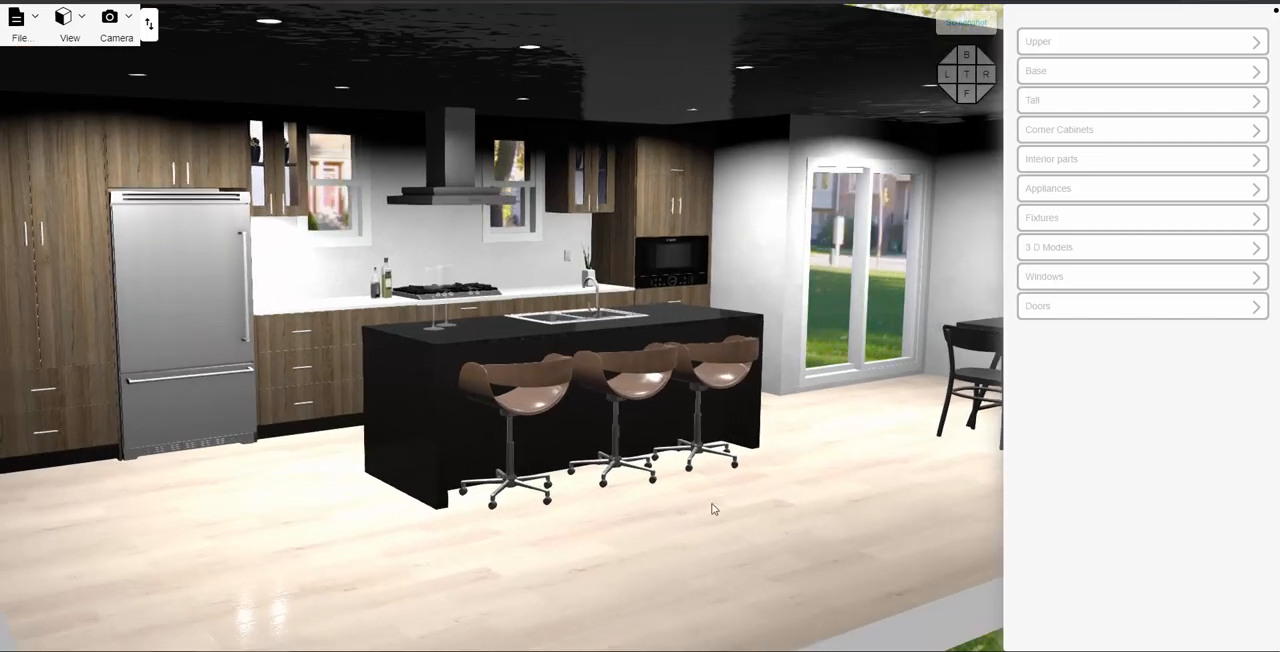
right_click_drag(712, 503, 696, 513)
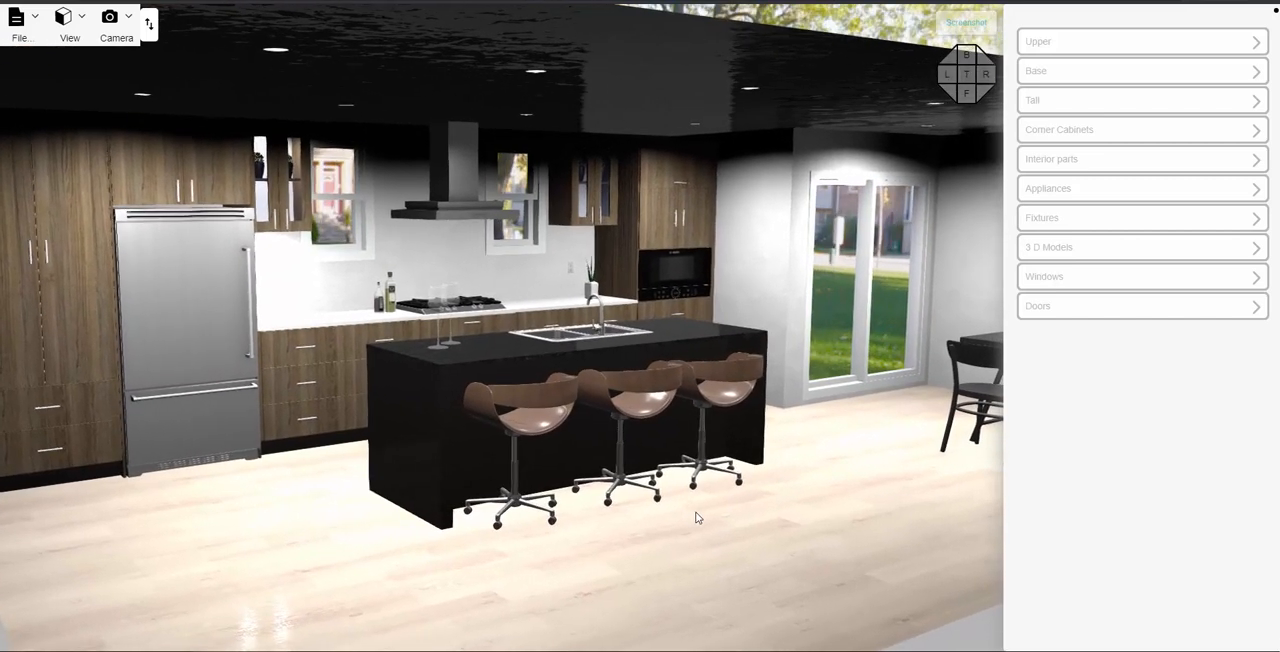
- Send the kitchen view for image rendering to the database, and close the Import / Export options
left_click(18, 24)
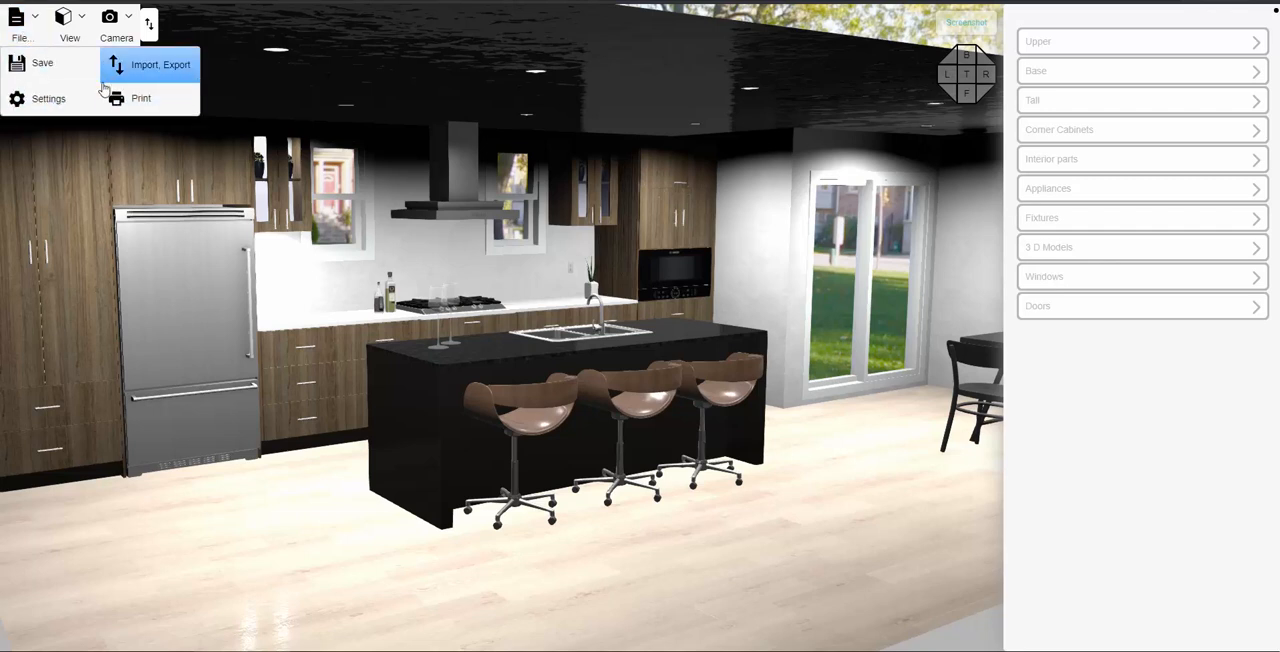
left_click(140, 68)
left_click(652, 379)
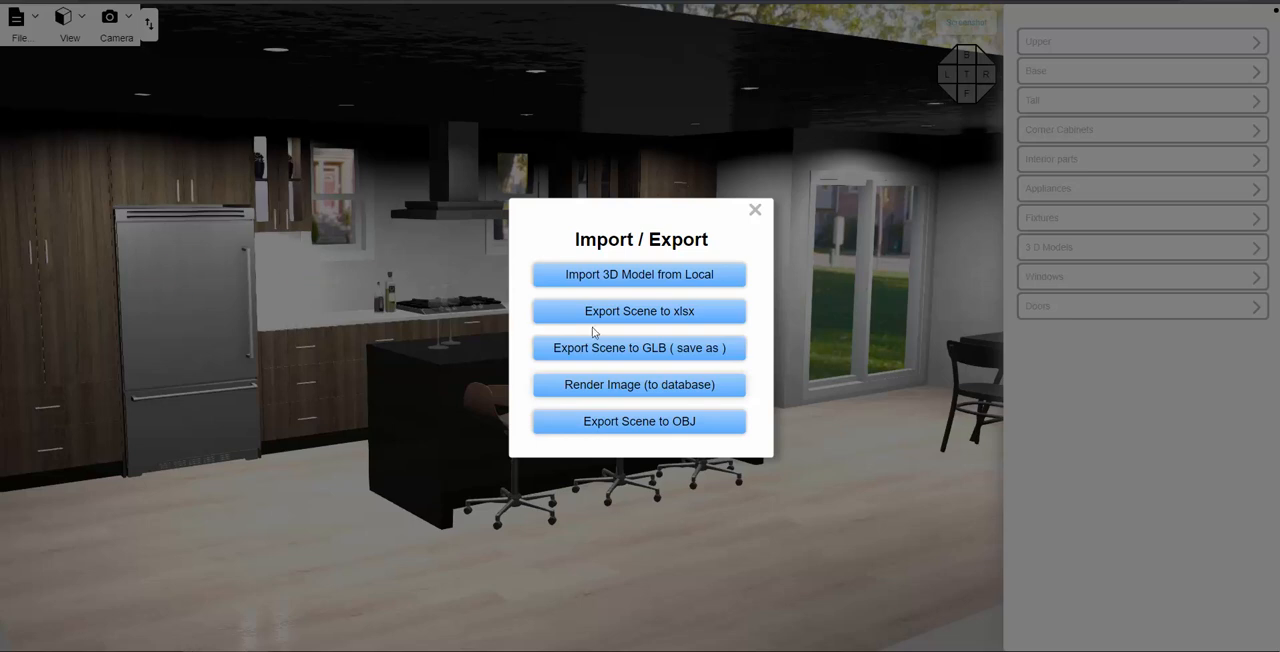
left_click(755, 210)
- Look over the rendered kitchen images in Paint, and return to the 3D kitchen design
scroll(189, 315, "down", 2)
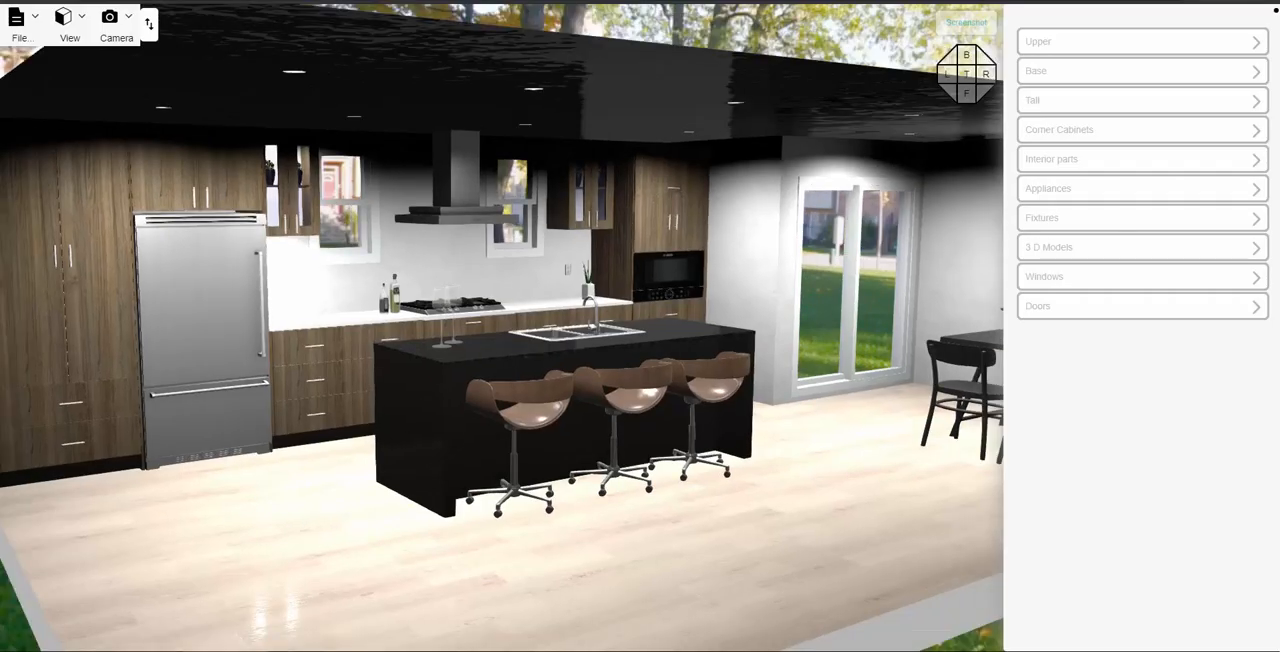
mouse_move(0, 10)
left_mouse_down()
mouse_move(700, 68)
mouse_move(690, 2)
left_mouse_up()
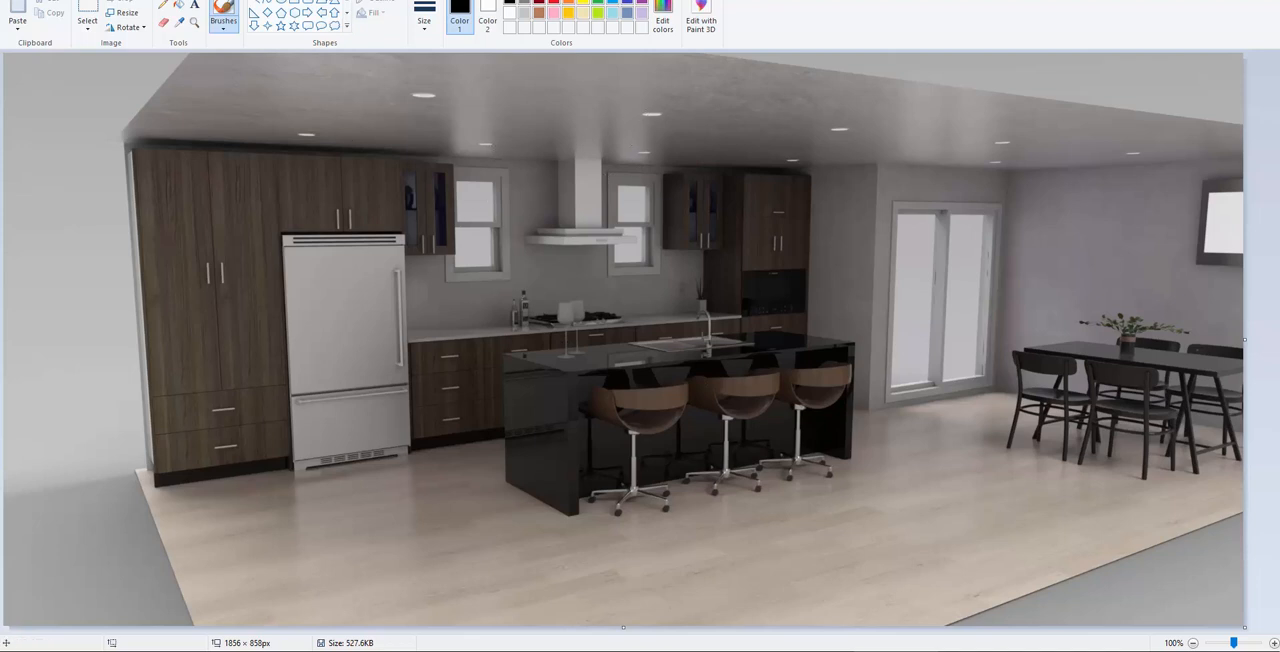
mouse_move(2, 14)
left_mouse_down()
mouse_move(614, 15)
mouse_move(605, 2)
left_mouse_up()
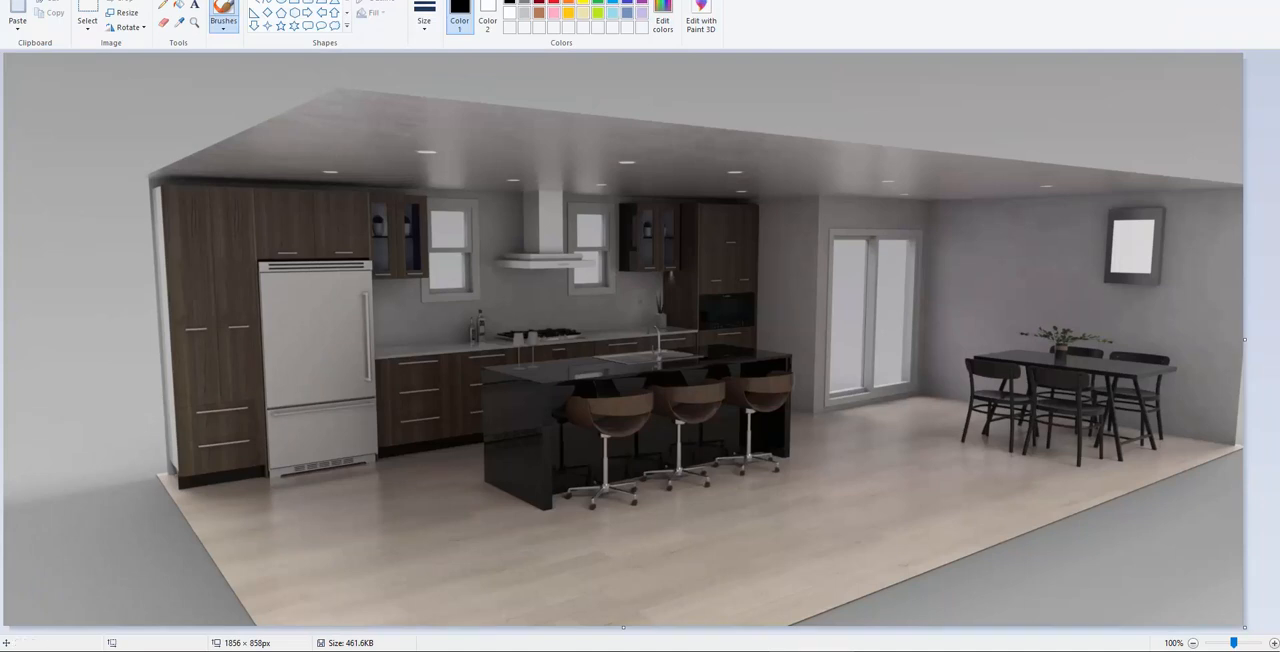
mouse_move(2, 48)
left_mouse_down()
mouse_move(343, 48)
mouse_move(658, 11)
left_mouse_up()
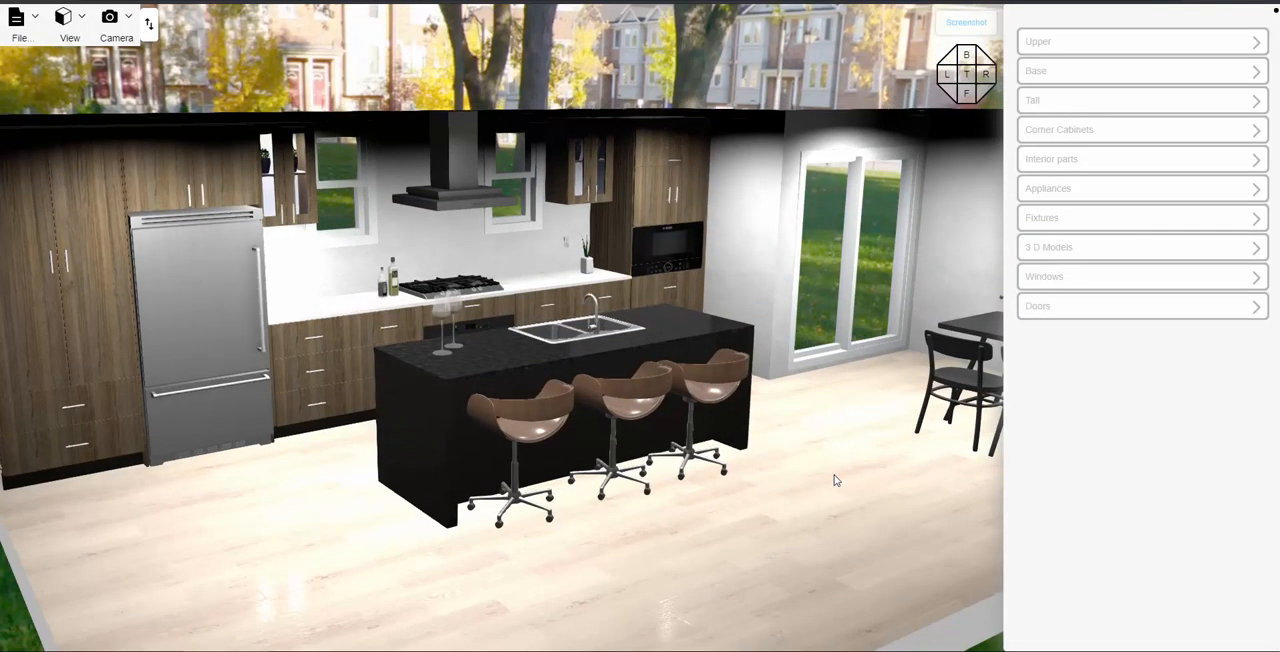
- Apply the Grey Stone Tile material from Tile Floors to the kitchen floor, and clear the selection
left_click(837, 480)
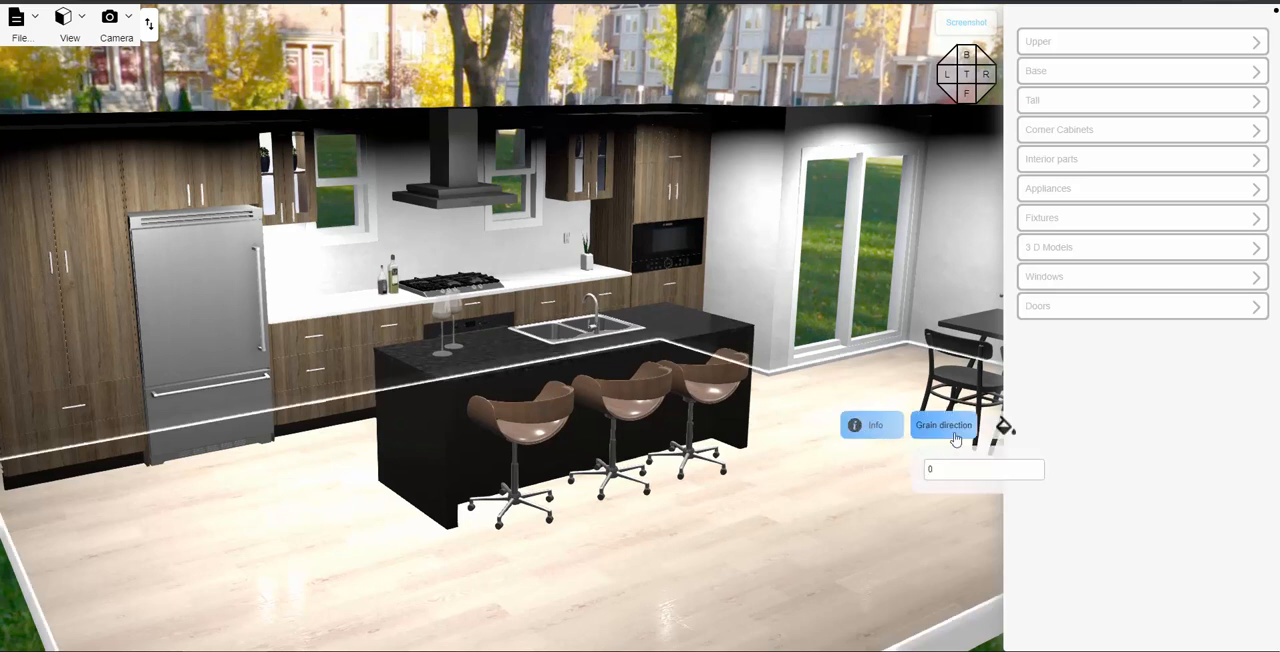
left_click(1001, 430)
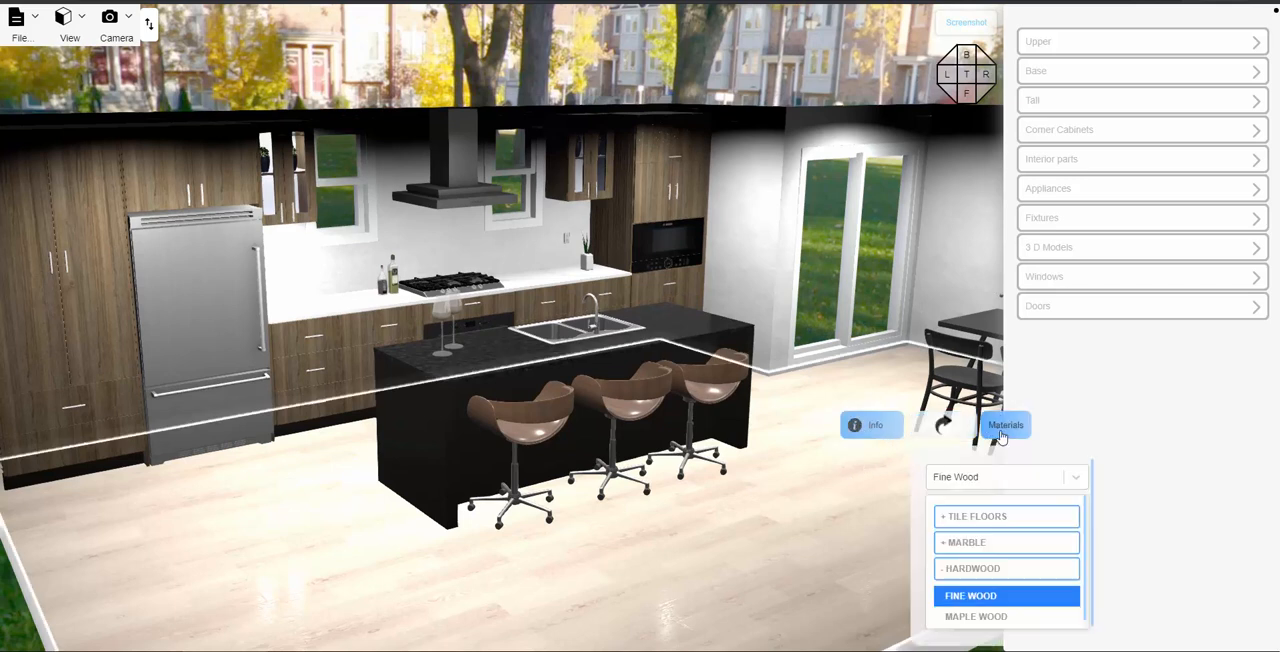
left_click(979, 570)
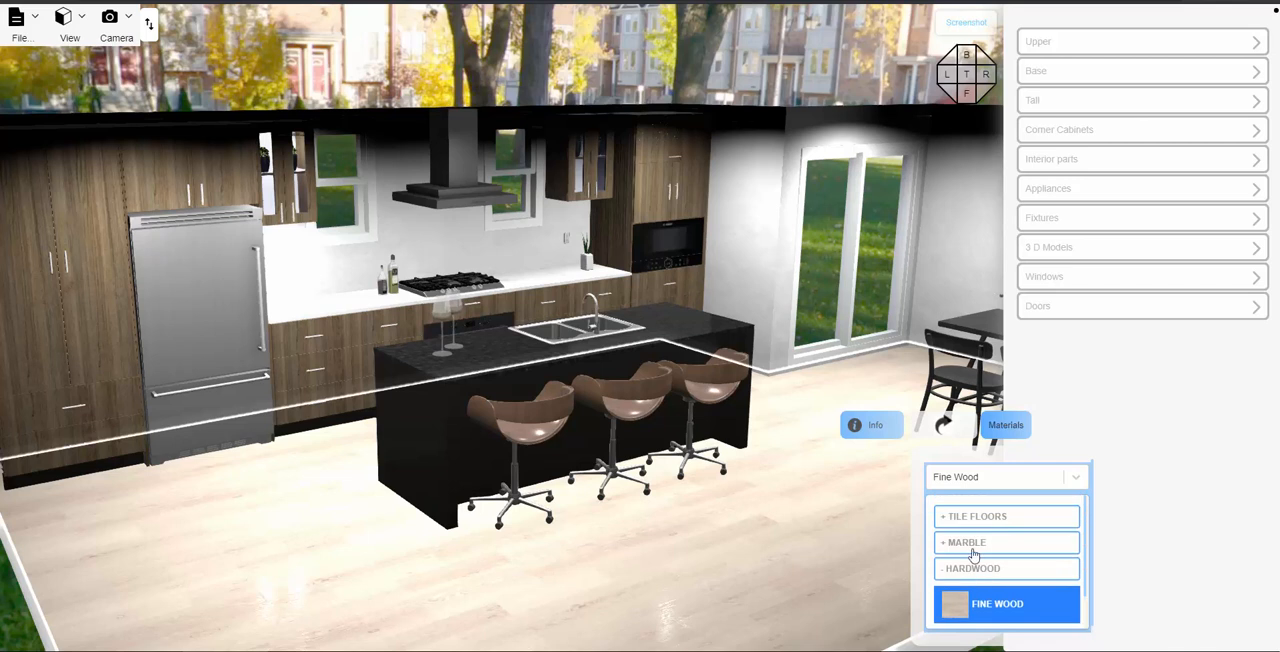
left_click(966, 518)
scroll(998, 540, "down", 2)
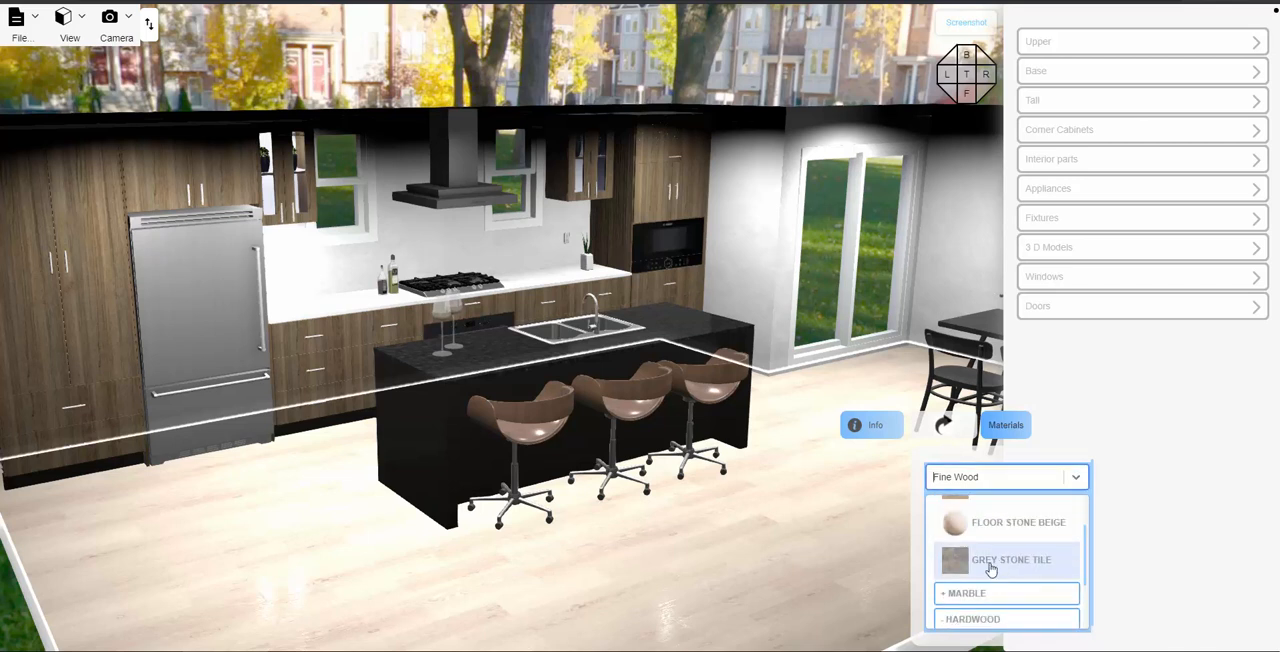
left_click(990, 568)
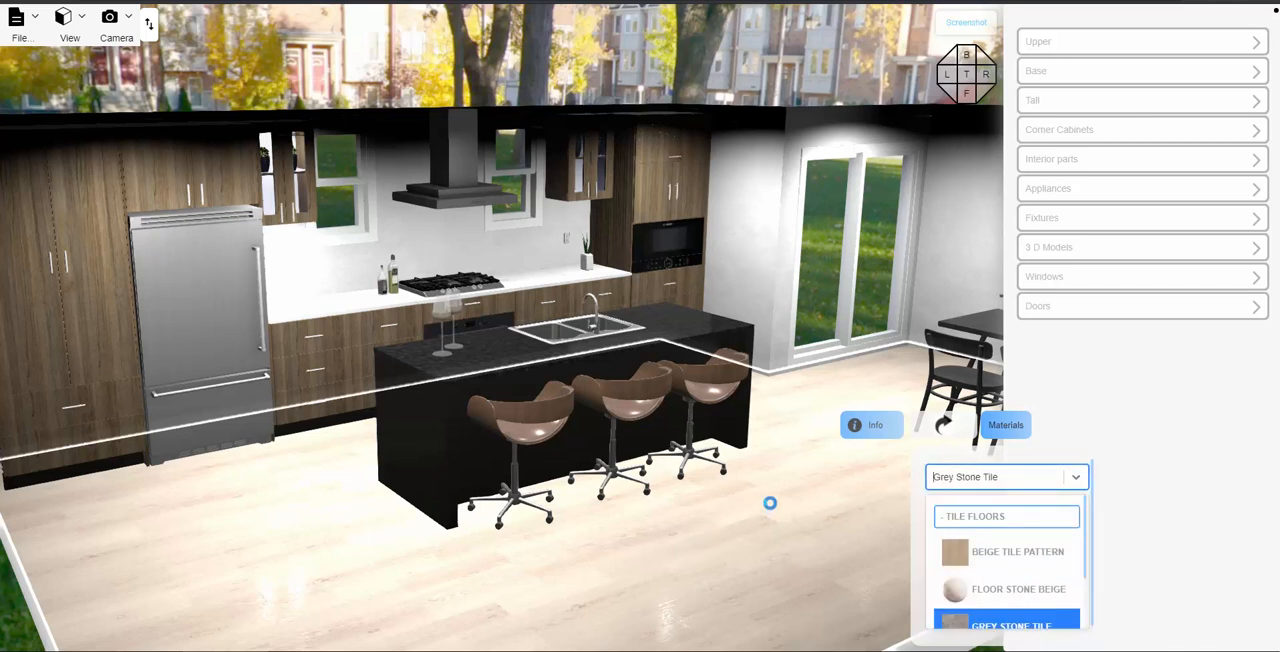
left_click(516, 257)
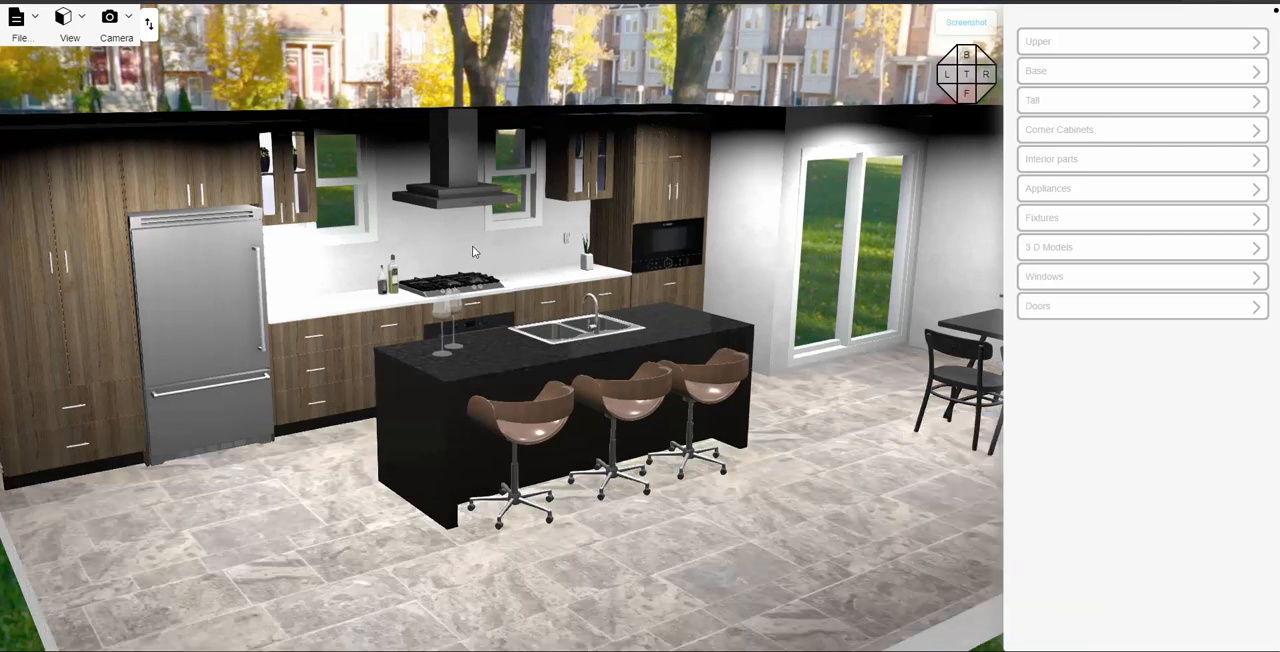
- Apply the Marble Tile Default stone material to the wall behind the cooktop, and check the result from an angle
left_click(474, 246)
left_click(634, 275)
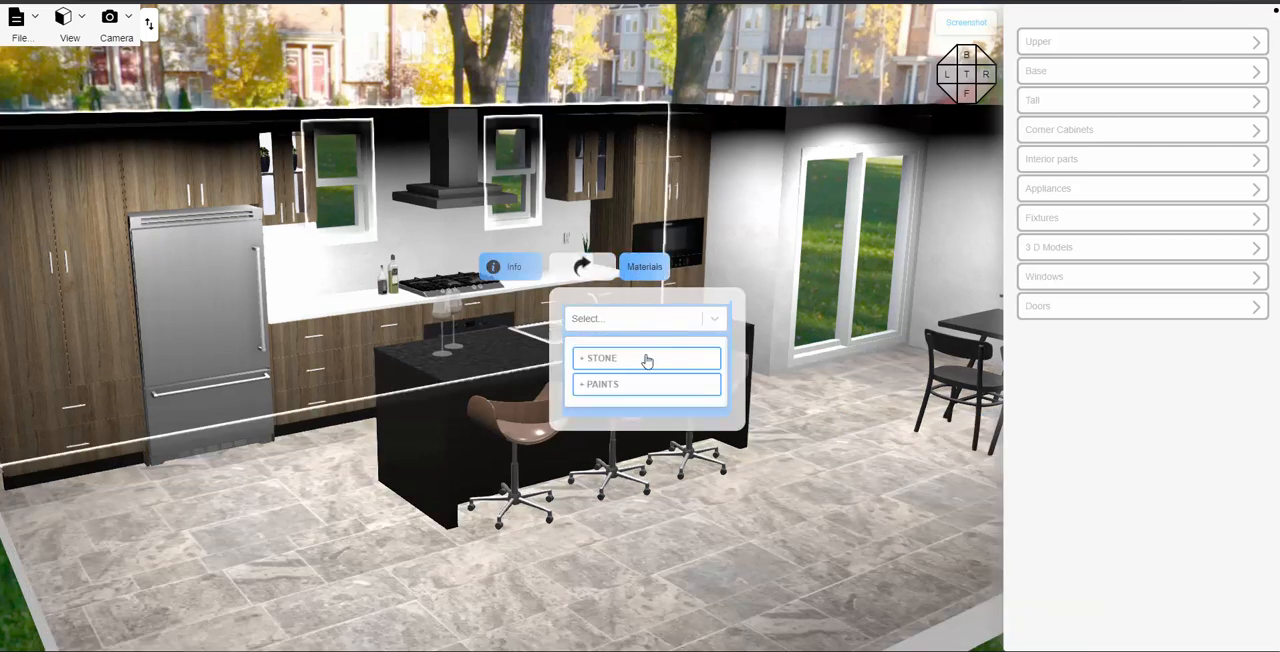
left_click(613, 368)
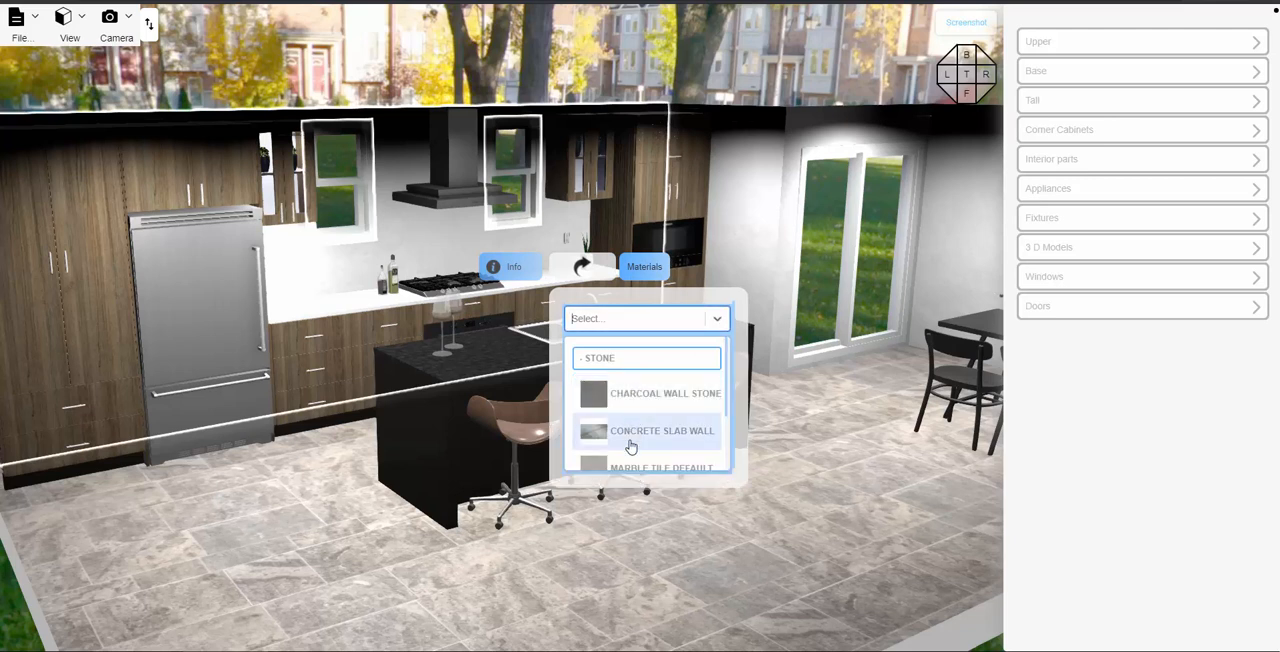
scroll(631, 447, "down", 2)
left_click(634, 412)
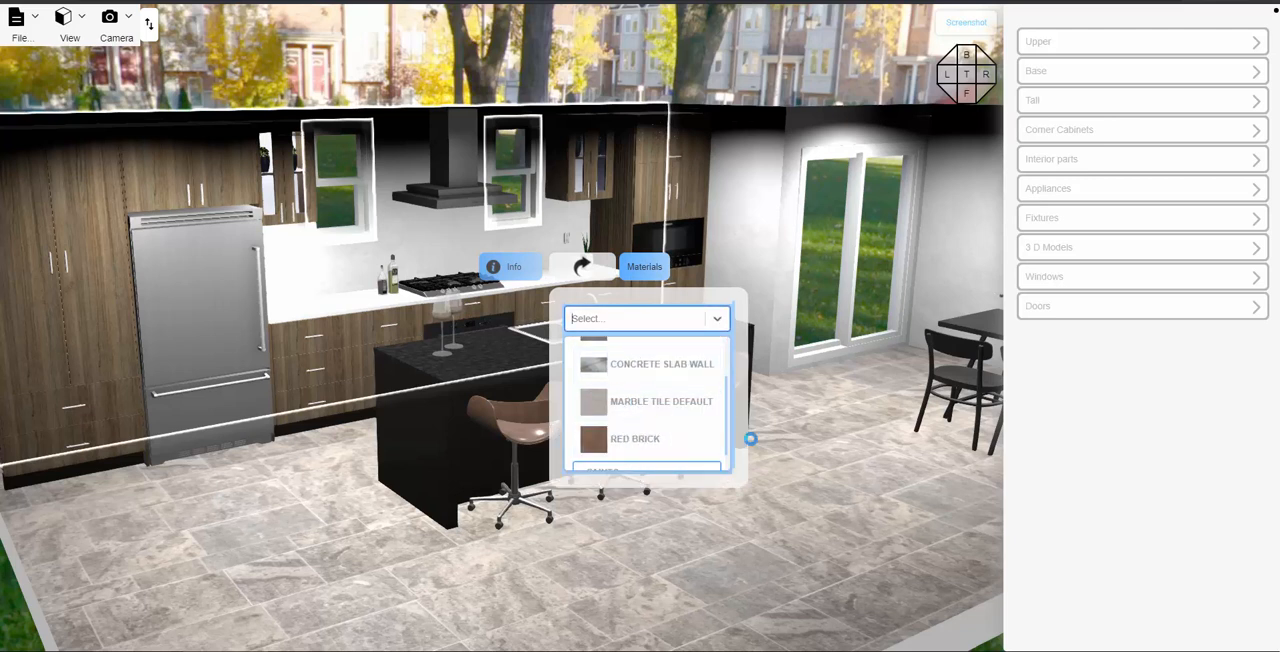
left_click(840, 485)
left_click_drag(840, 486, 900, 502)
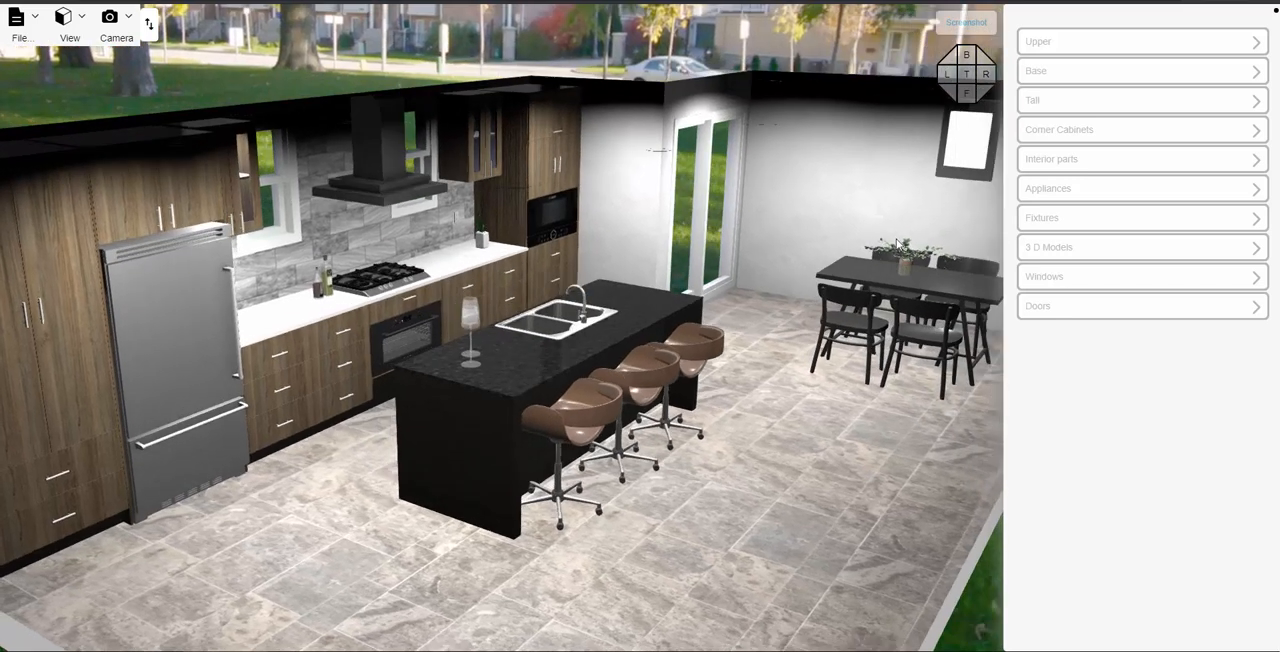
- Apply the Red Brick material to the wall behind the dining table, and check the result from inside the kitchen
left_click(890, 215)
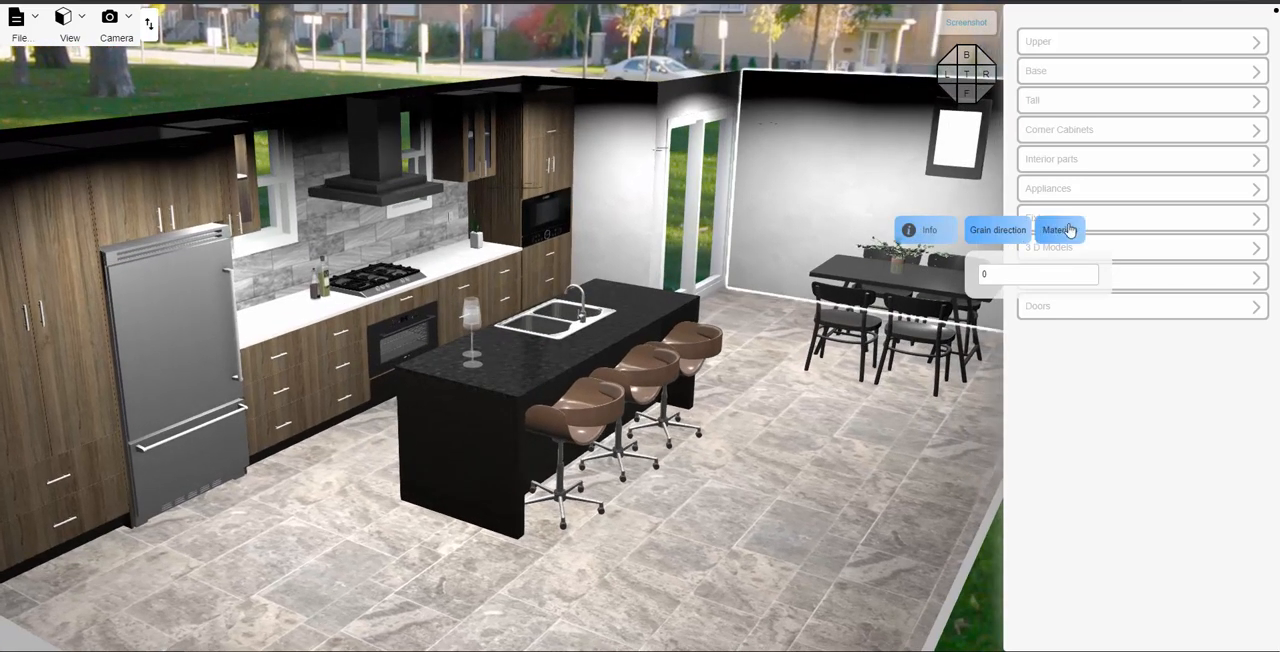
left_click(1066, 232)
left_click(1022, 321)
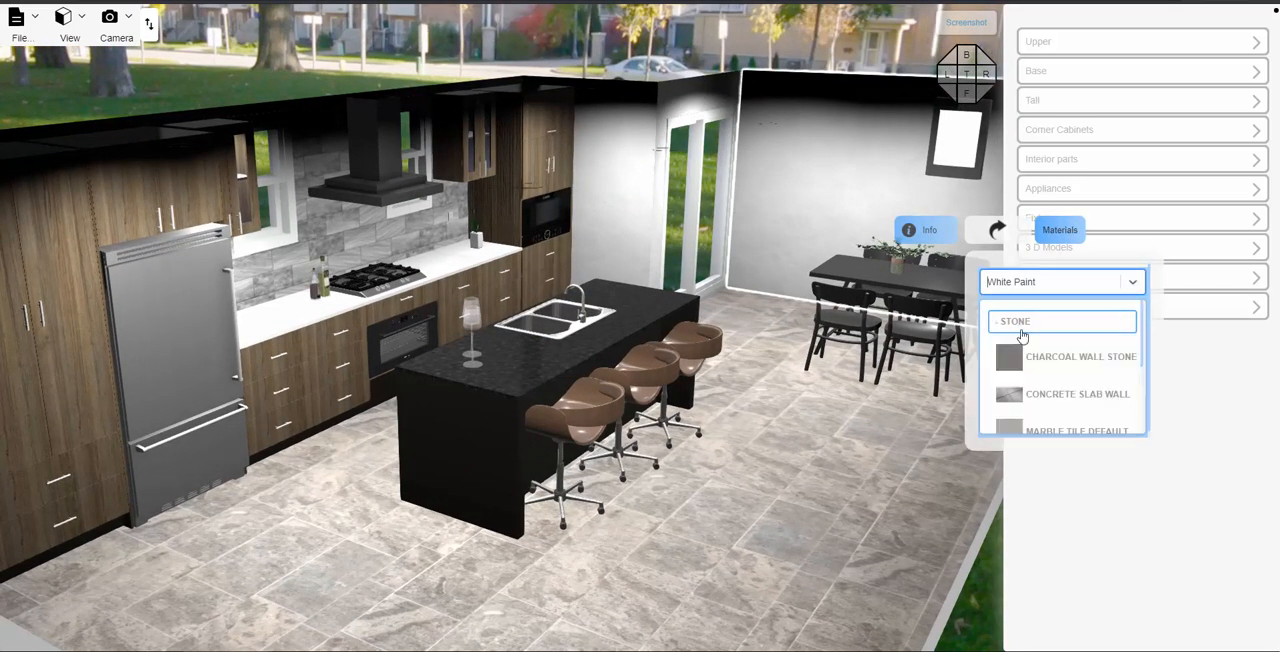
scroll(1029, 395, "down", 2)
left_click(1030, 410)
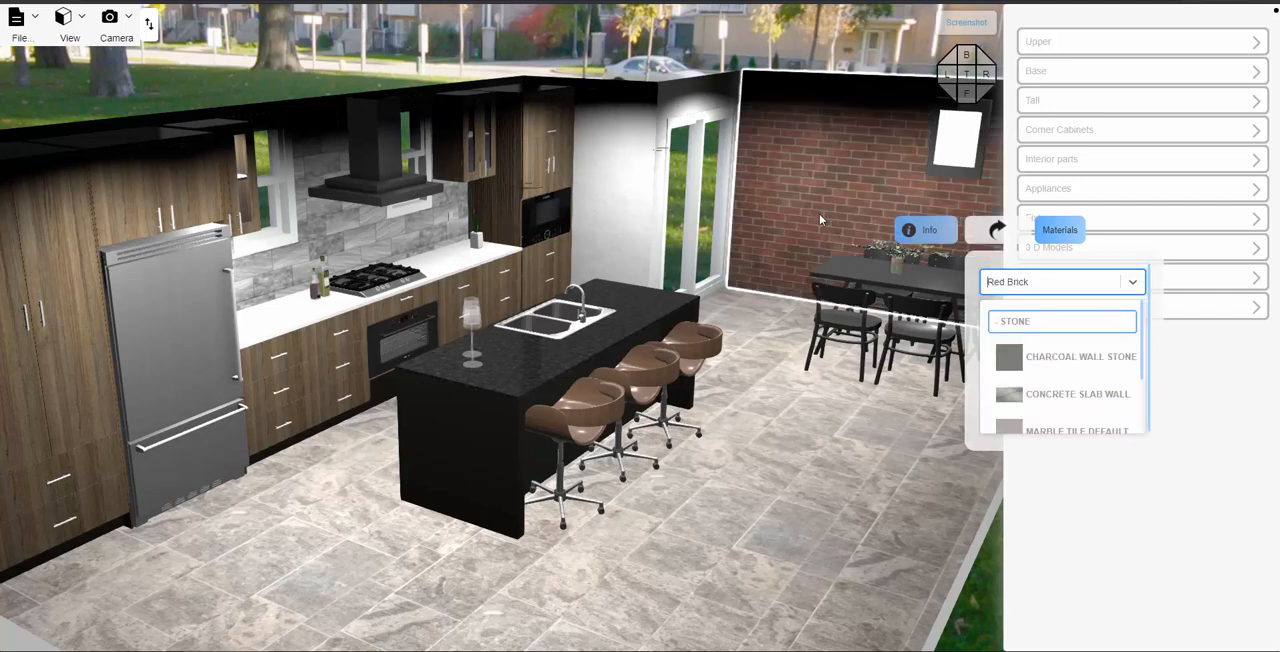
left_click_drag(788, 461, 766, 508)
scroll(770, 455, "up", 2)
scroll(785, 479, "down", 1)
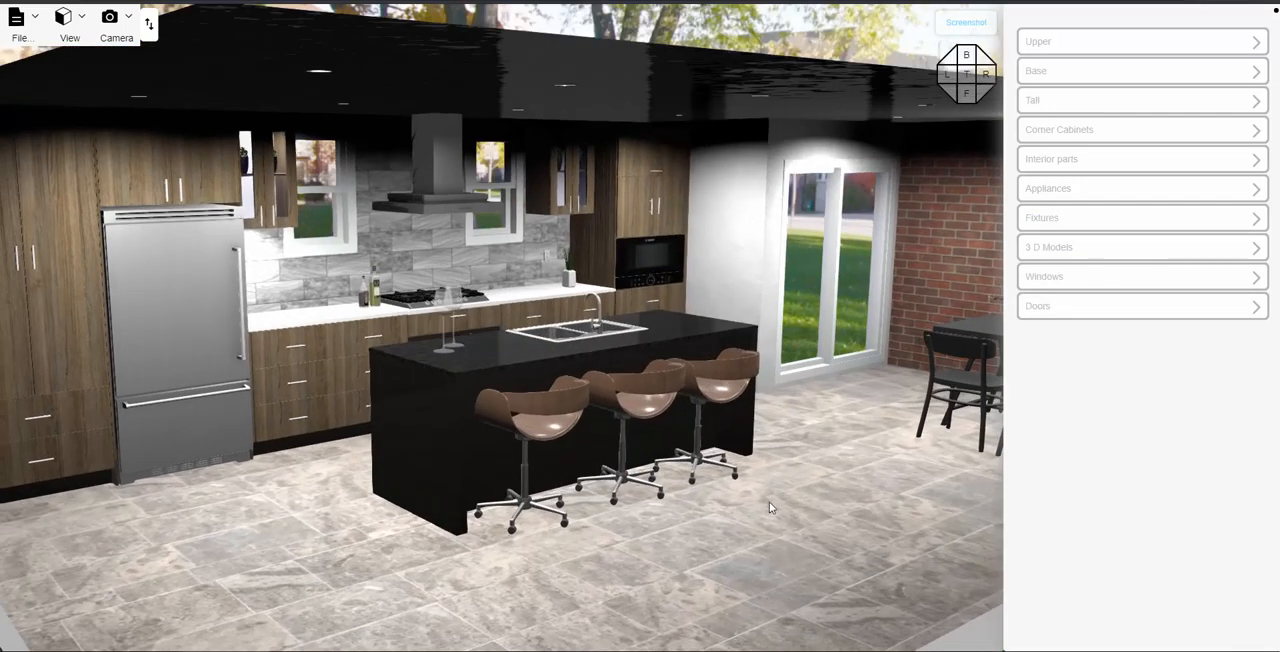
right_click_drag(769, 501, 815, 496)
scroll(830, 507, "up", 1)
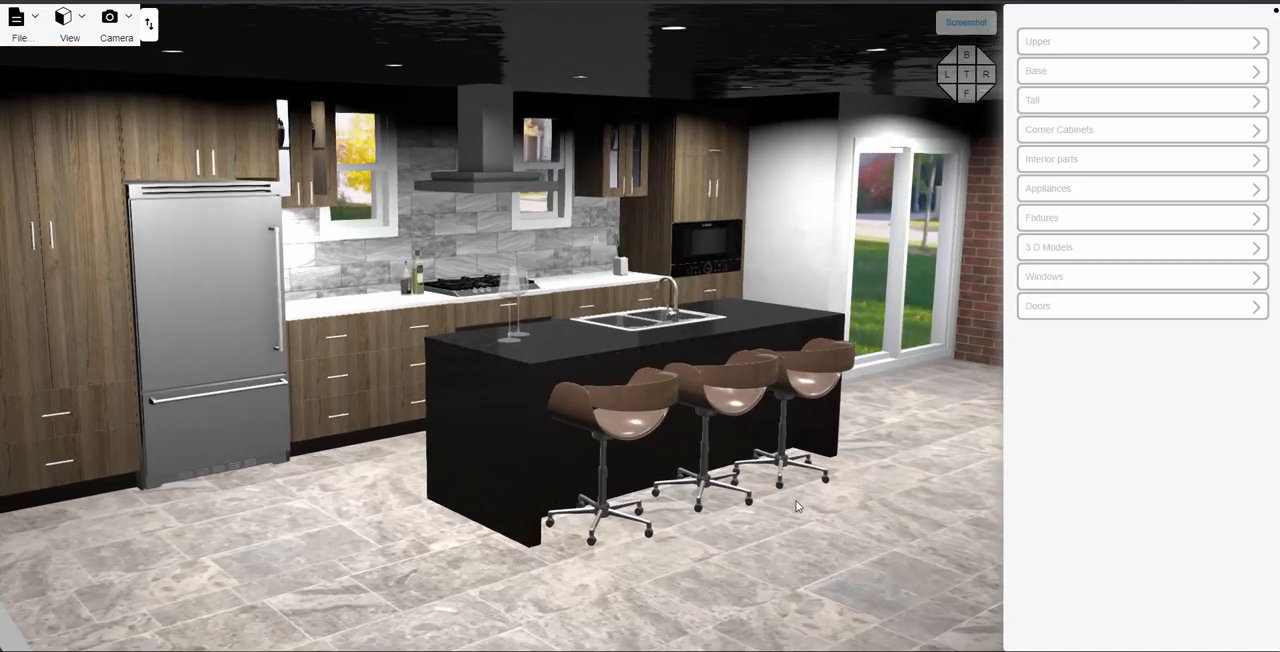
- Change the handle type to 14-5 for all drawers, starting from the three-drawer base cabinet beside the refrigerator
left_click_drag(447, 505, 461, 446)
scroll(558, 410, "up", 2)
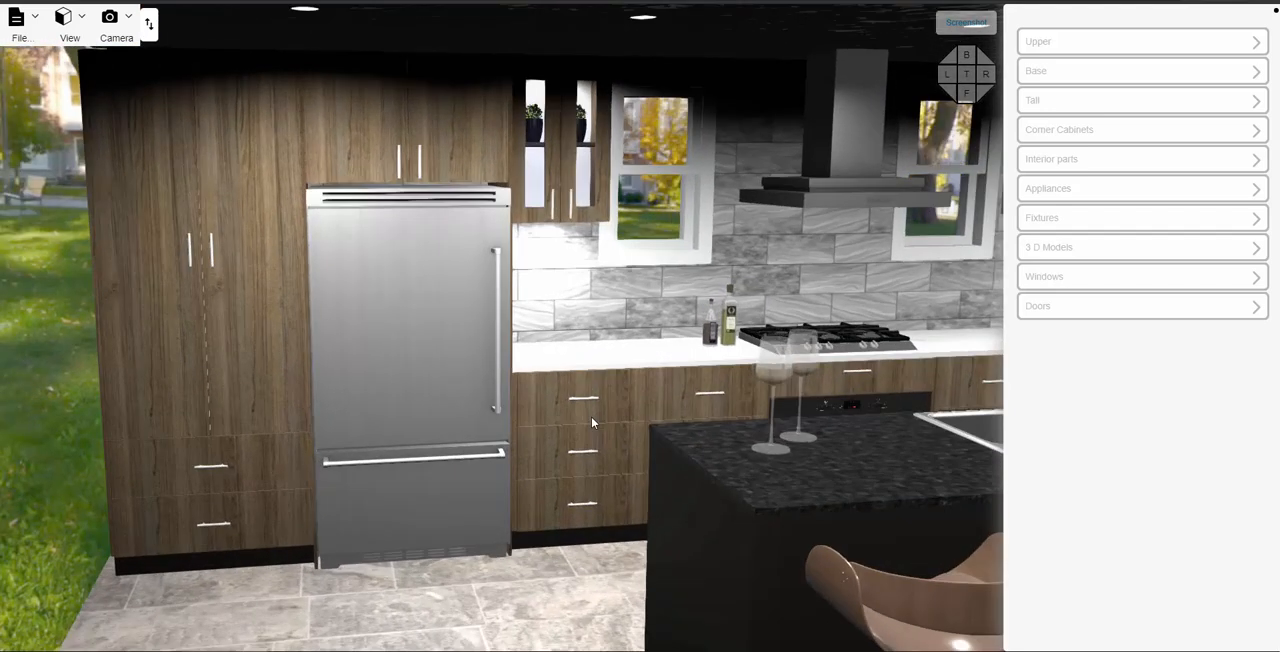
left_click(591, 416)
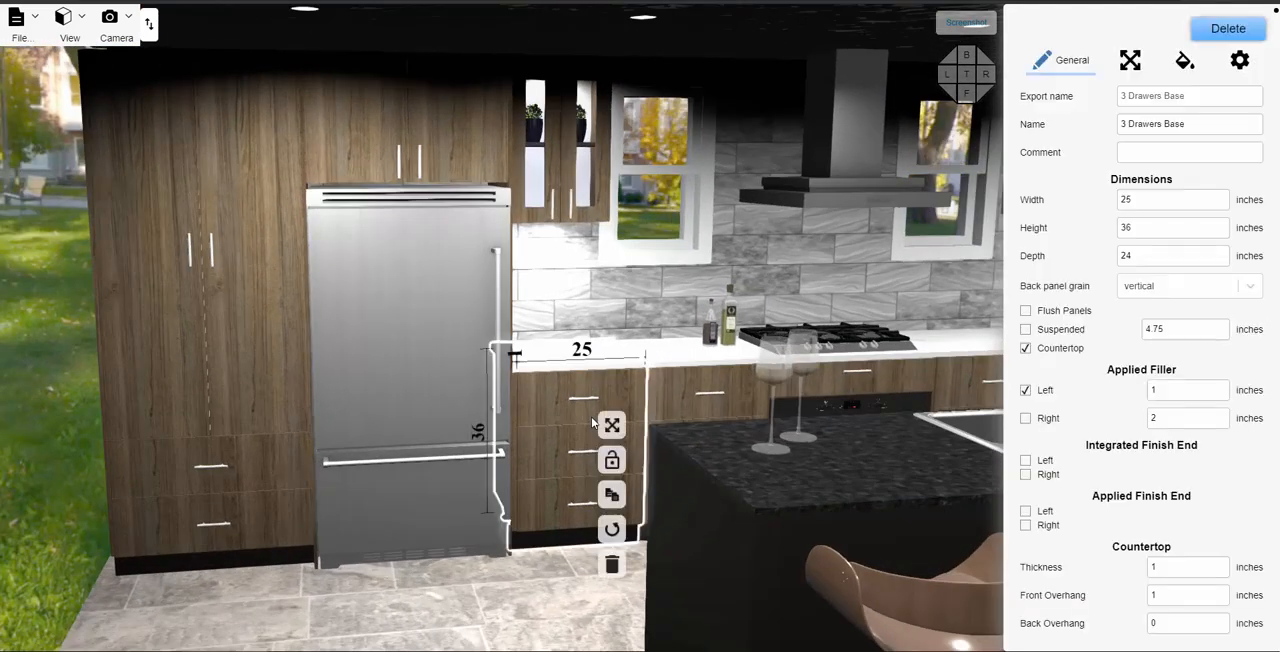
left_click(1184, 62)
left_click(1136, 148)
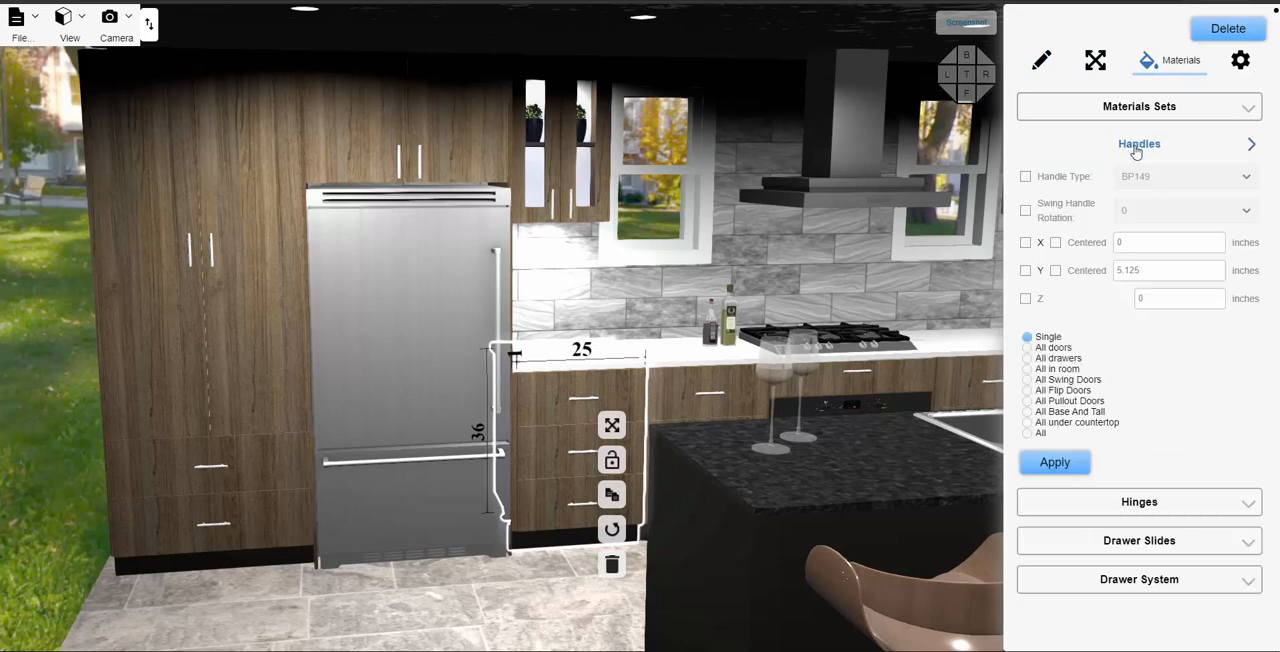
left_click(1030, 178)
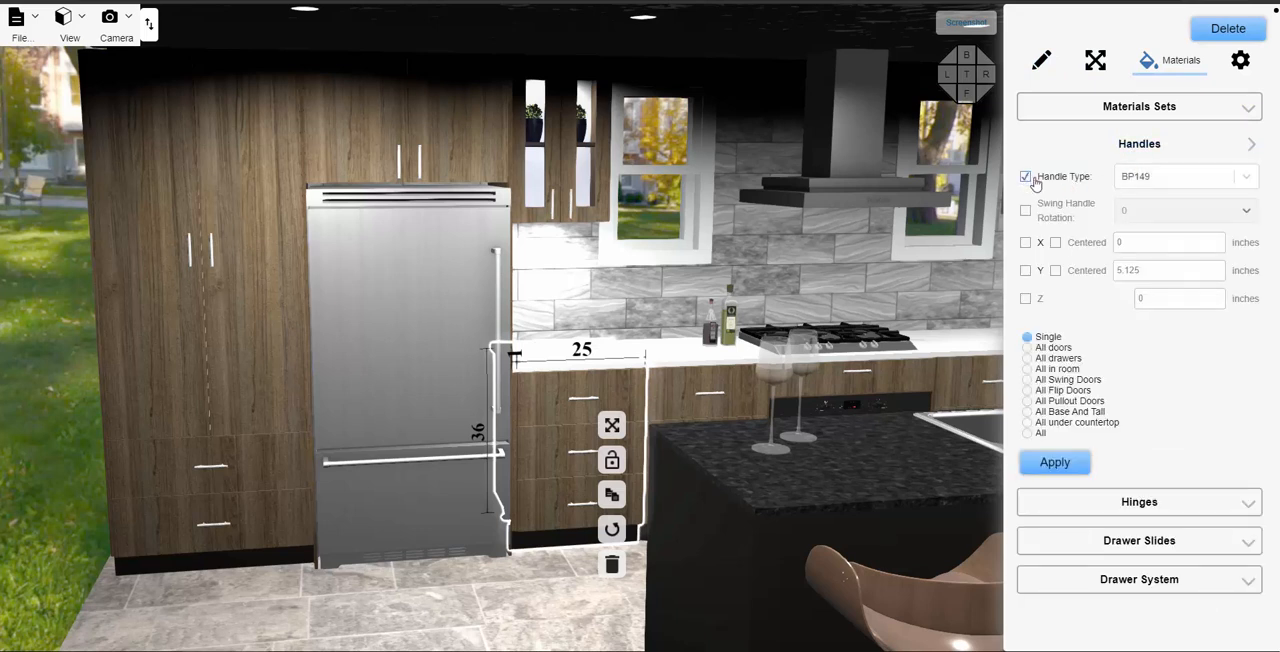
left_click(1164, 178)
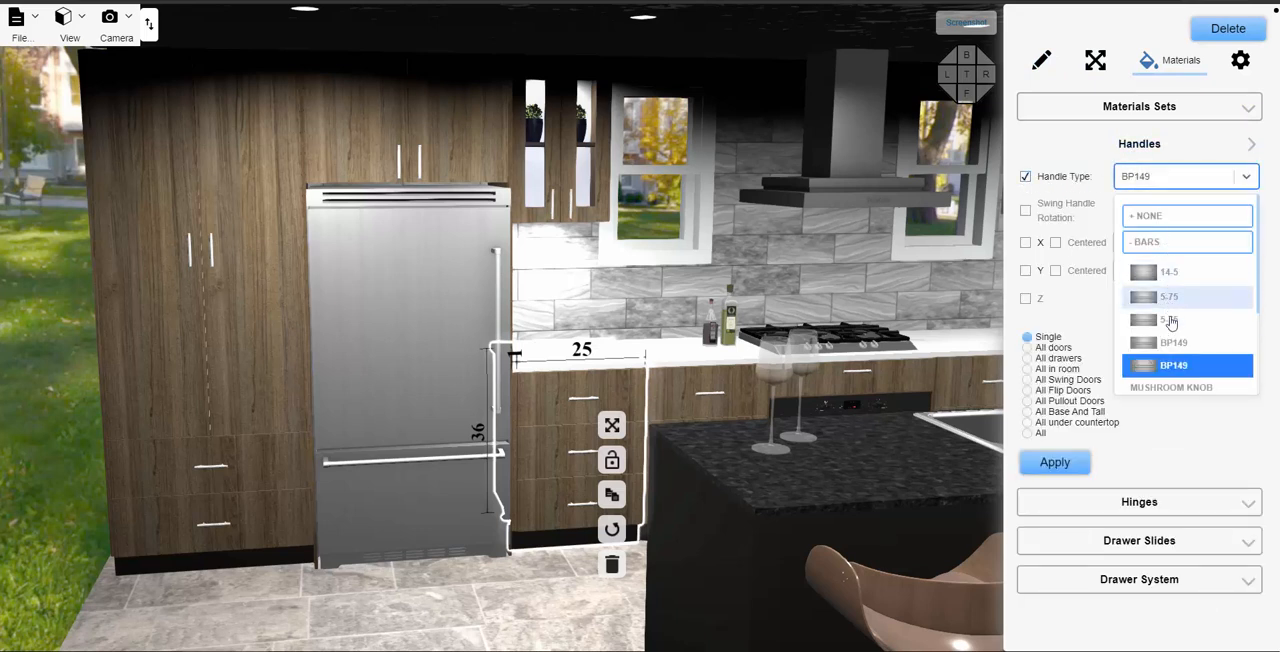
left_click(1171, 275)
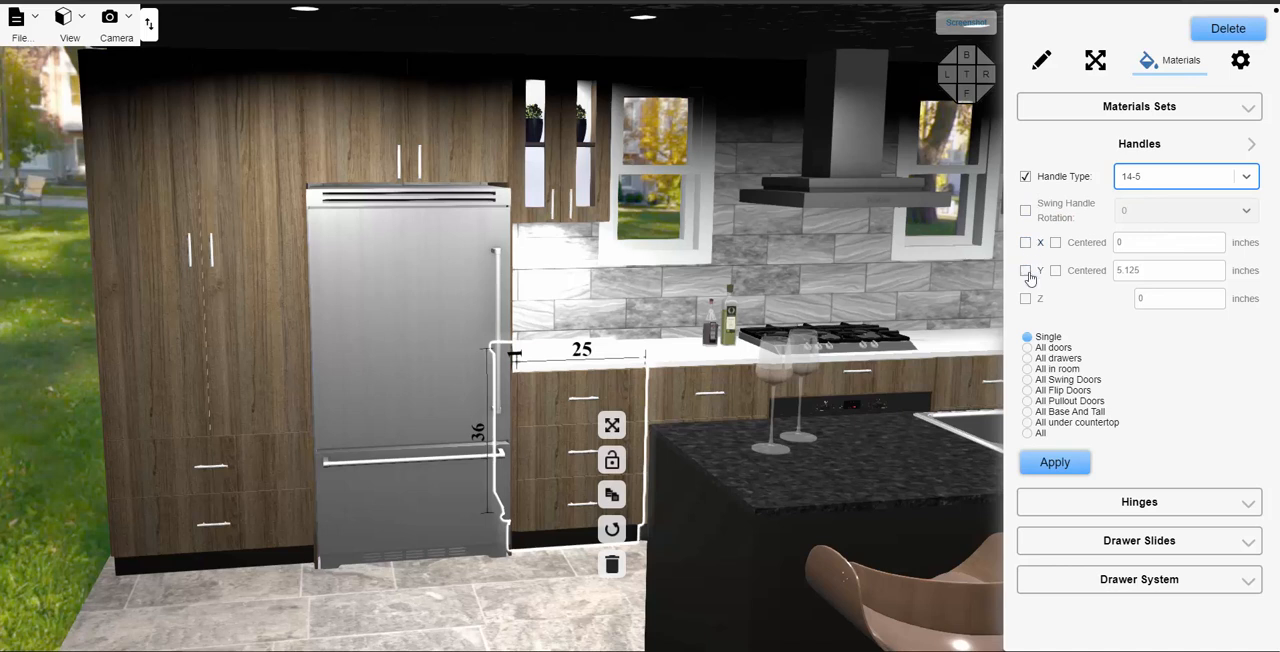
left_click(1030, 360)
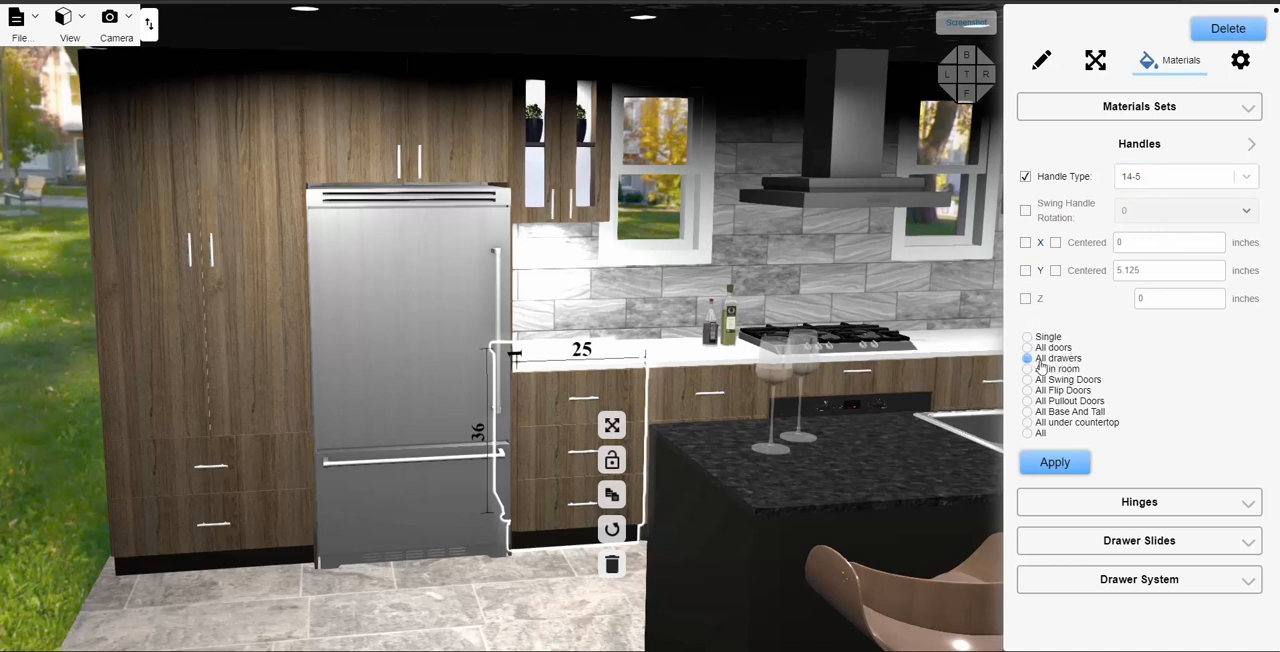
left_click(1055, 464)
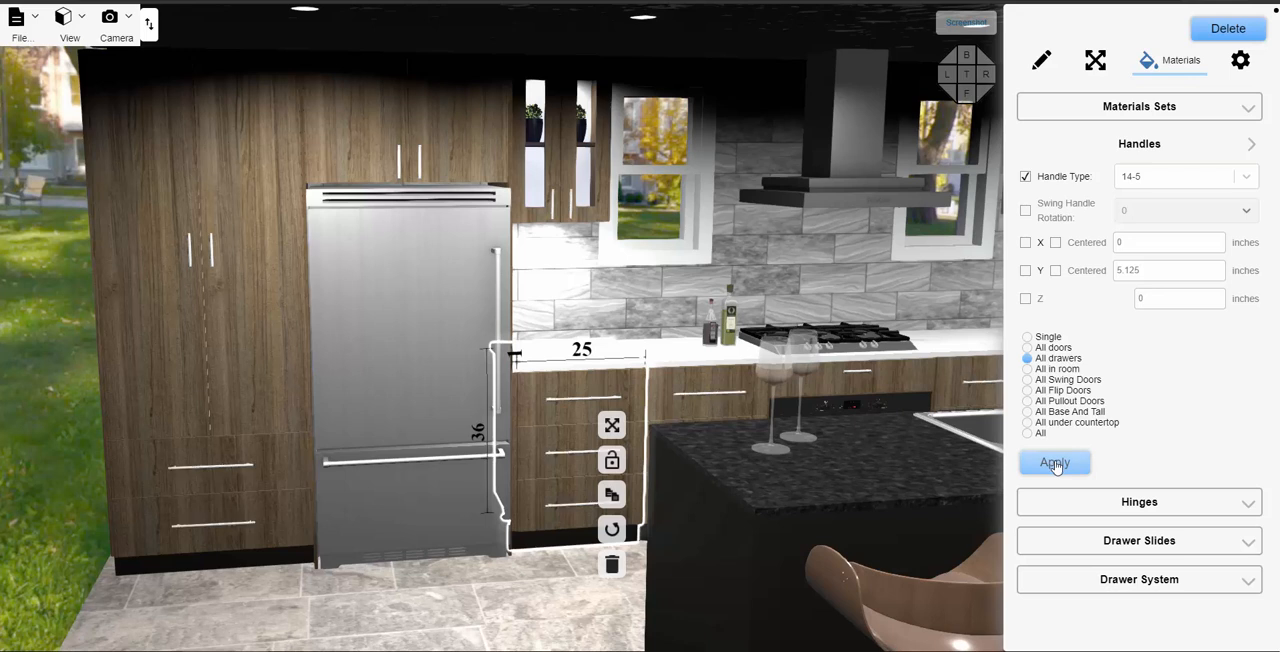
- Set the Y position of the handles on all drawers to 2 inches, and check the result along the cabinet run
left_click(1026, 177)
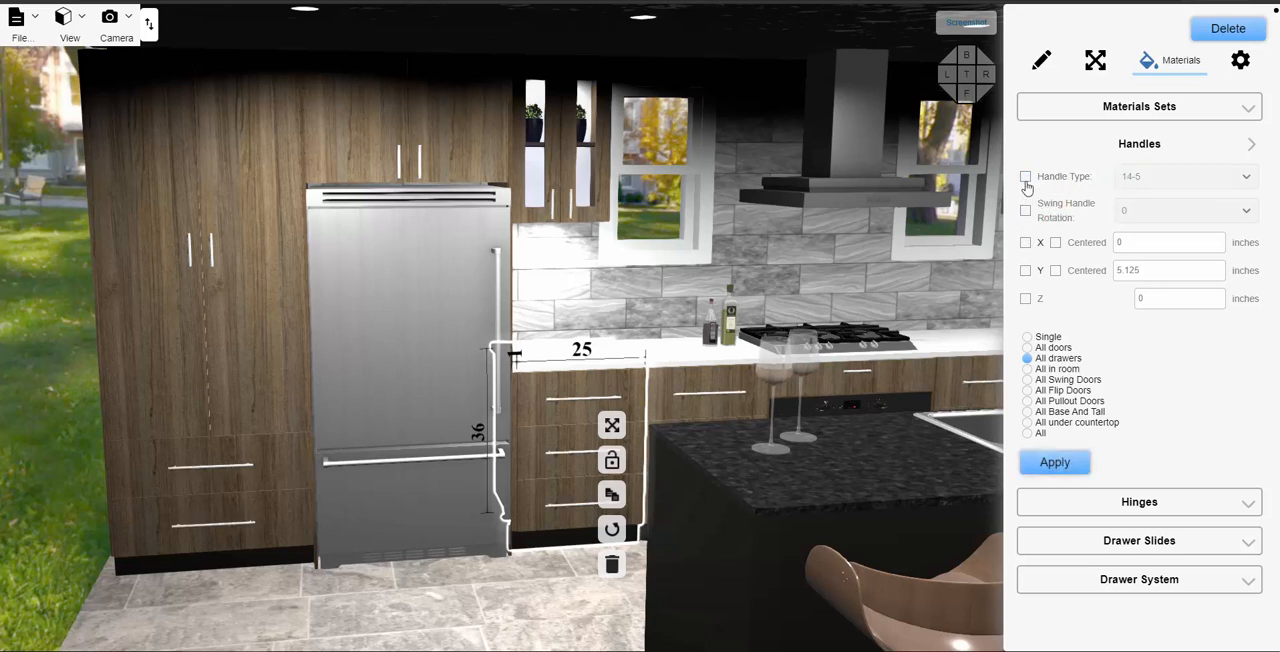
left_click(1026, 177)
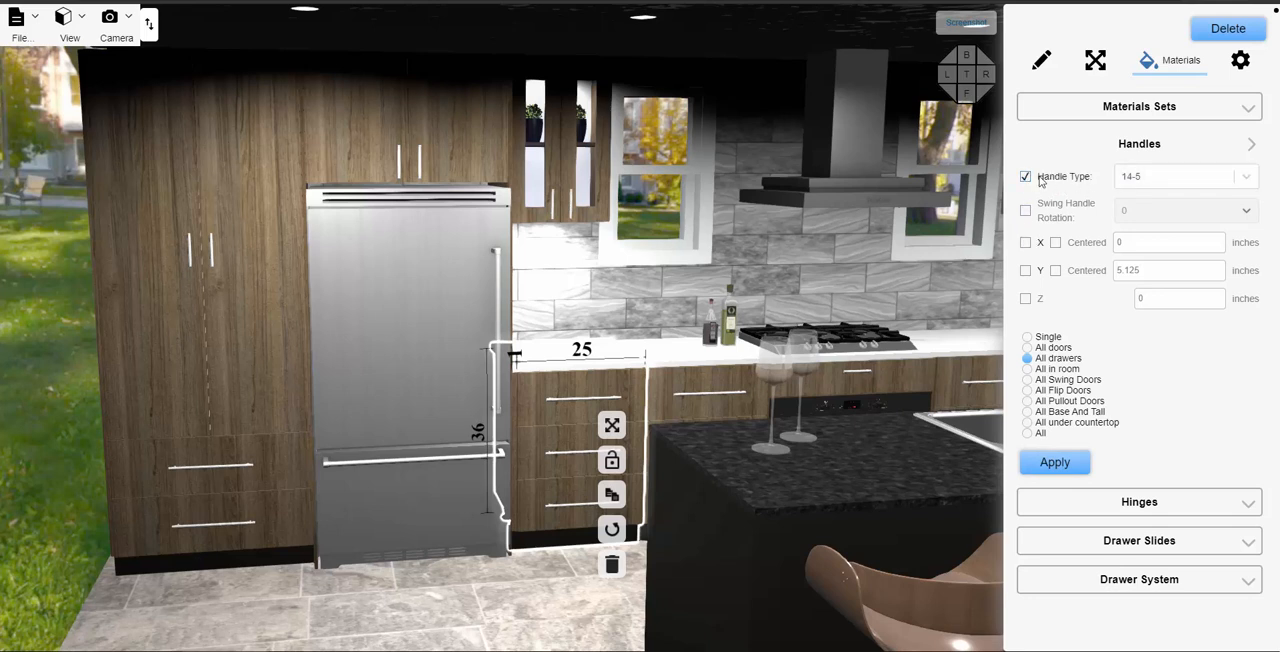
left_click(1025, 271)
left_click_drag(1140, 279, 1115, 275)
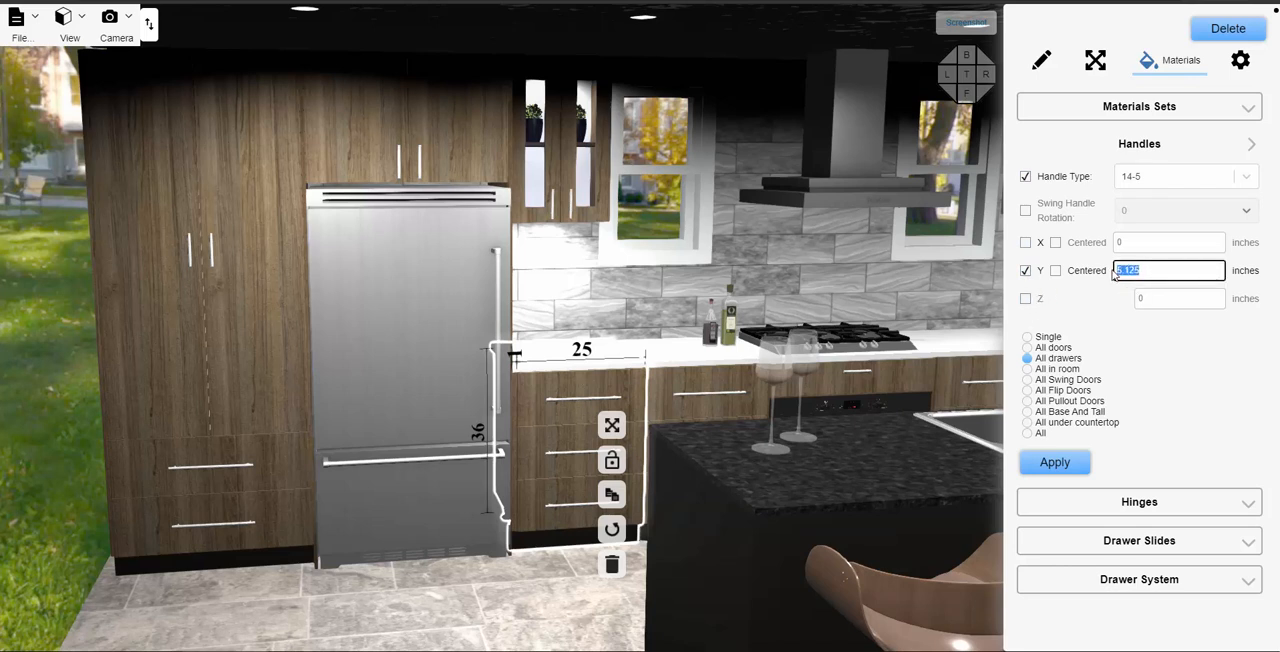
type("2")
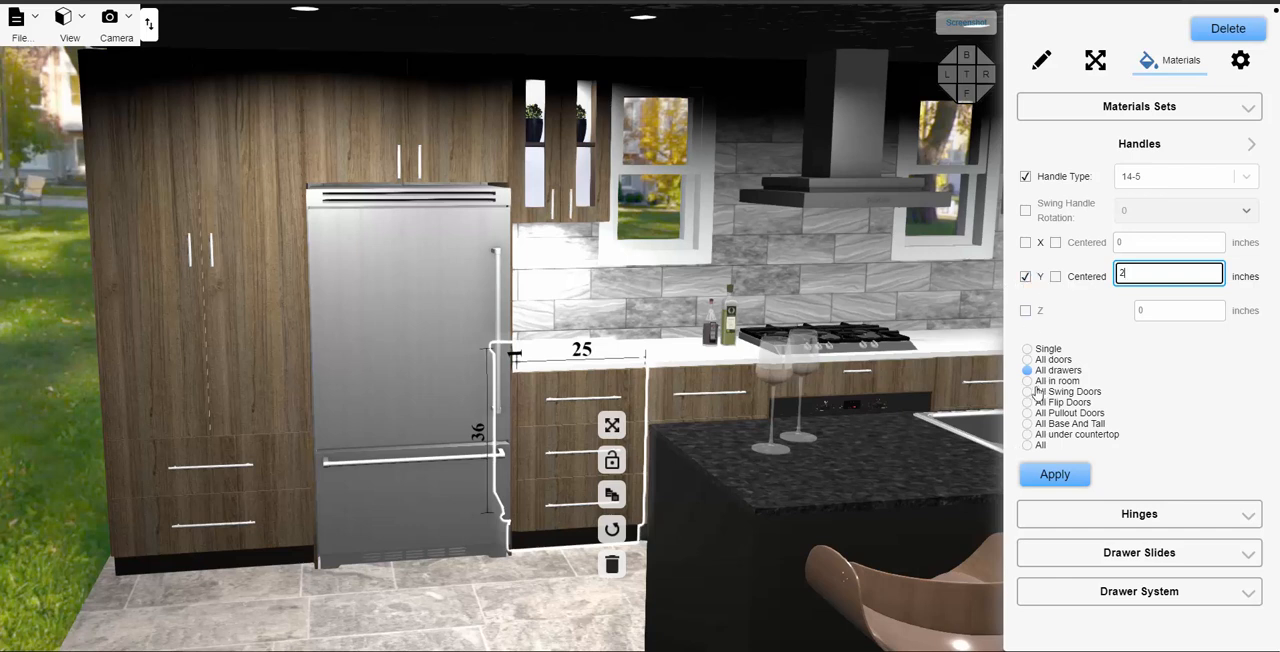
left_click(1057, 476)
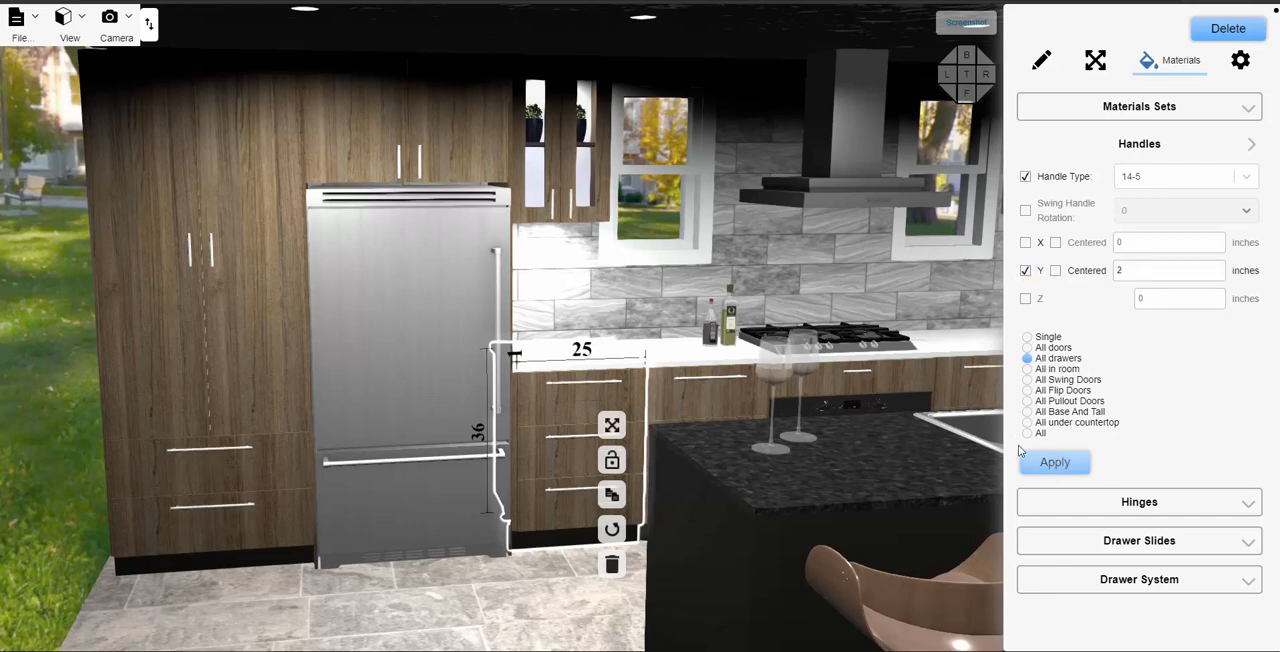
left_click(578, 304)
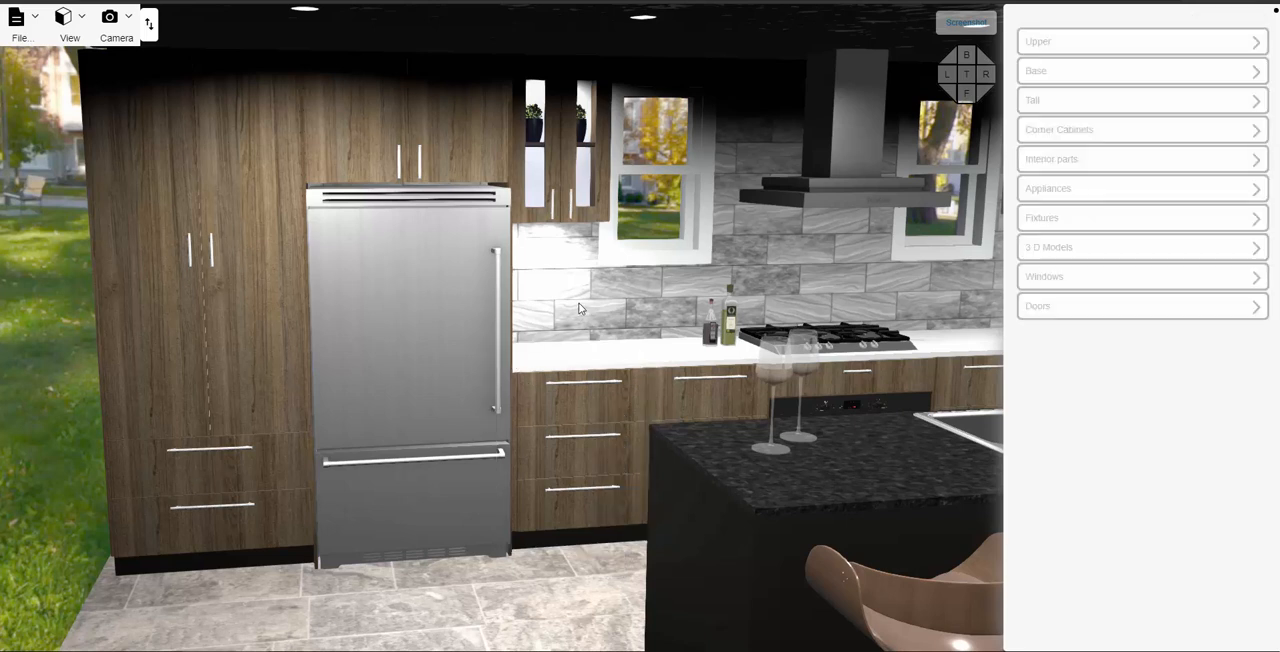
left_click_drag(589, 308, 658, 337)
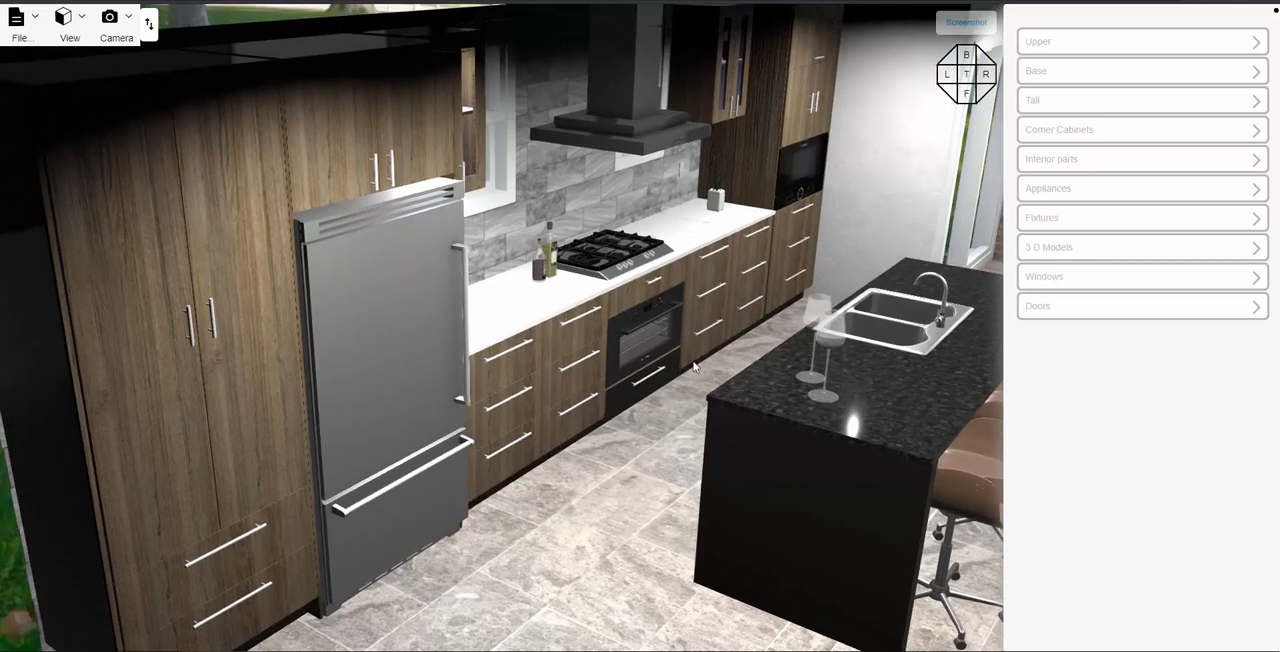
left_click(655, 329)
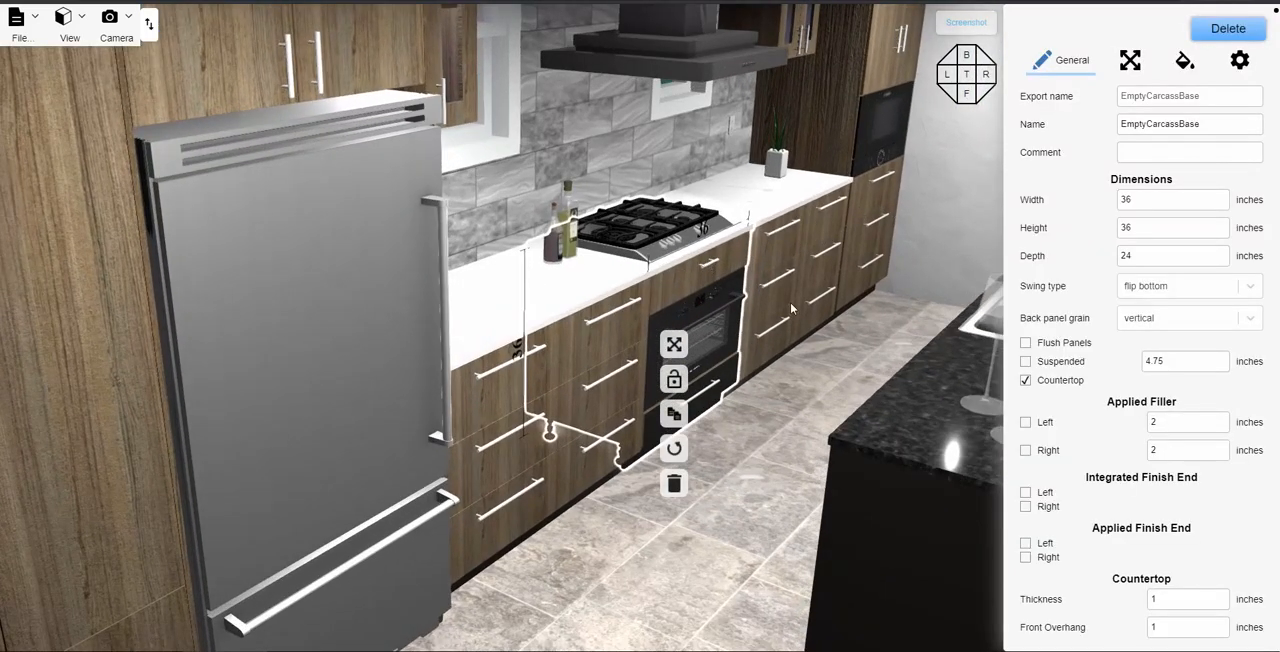
left_click(818, 381)
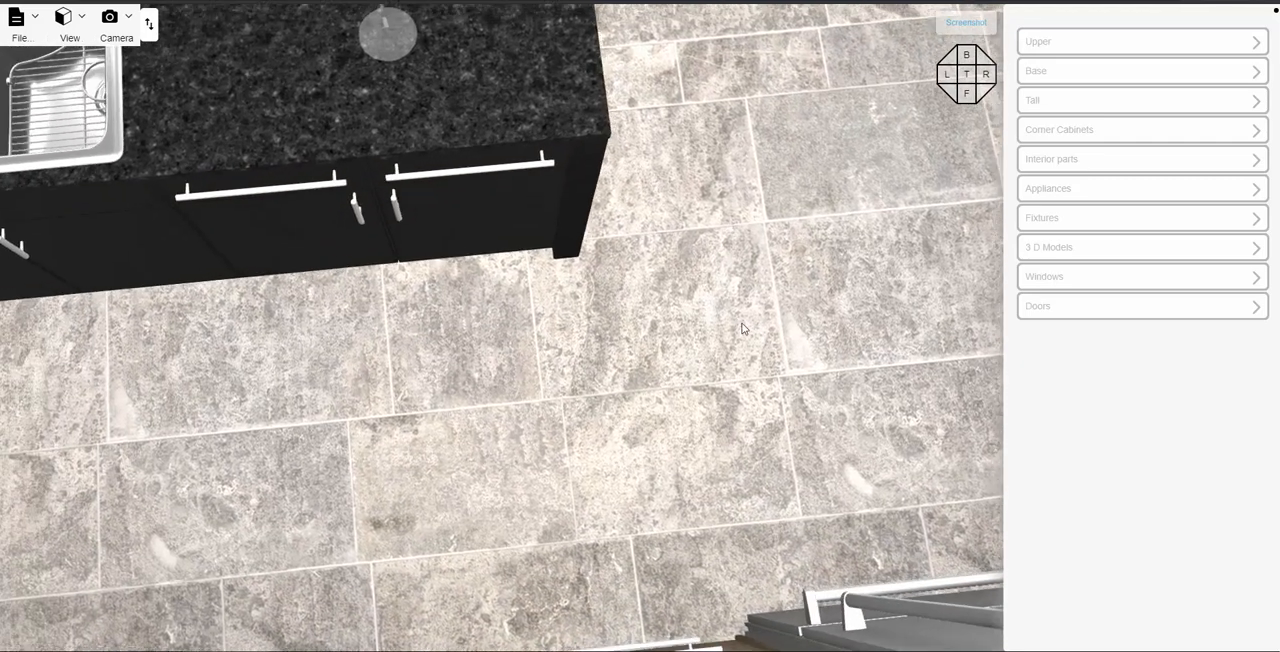
- Change the drawer handles of the island's 2 Door 2 Drawer Base cabinet to 5-75, using the Single scope
left_click(505, 246)
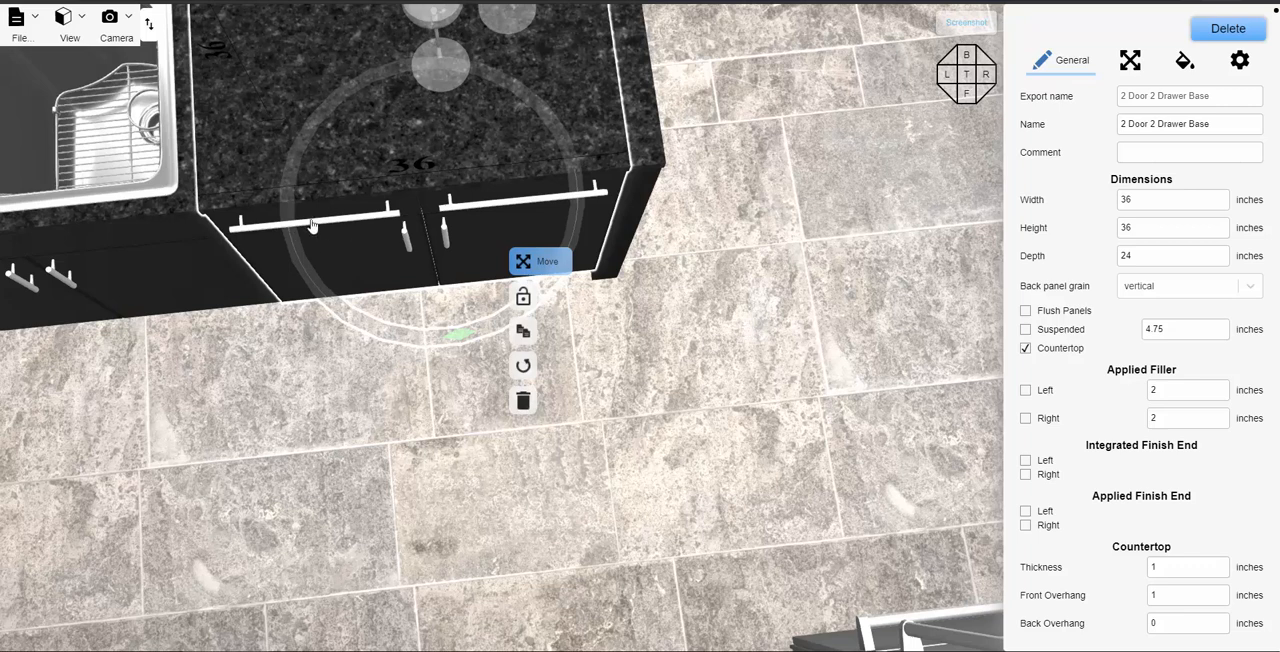
double_click(431, 215)
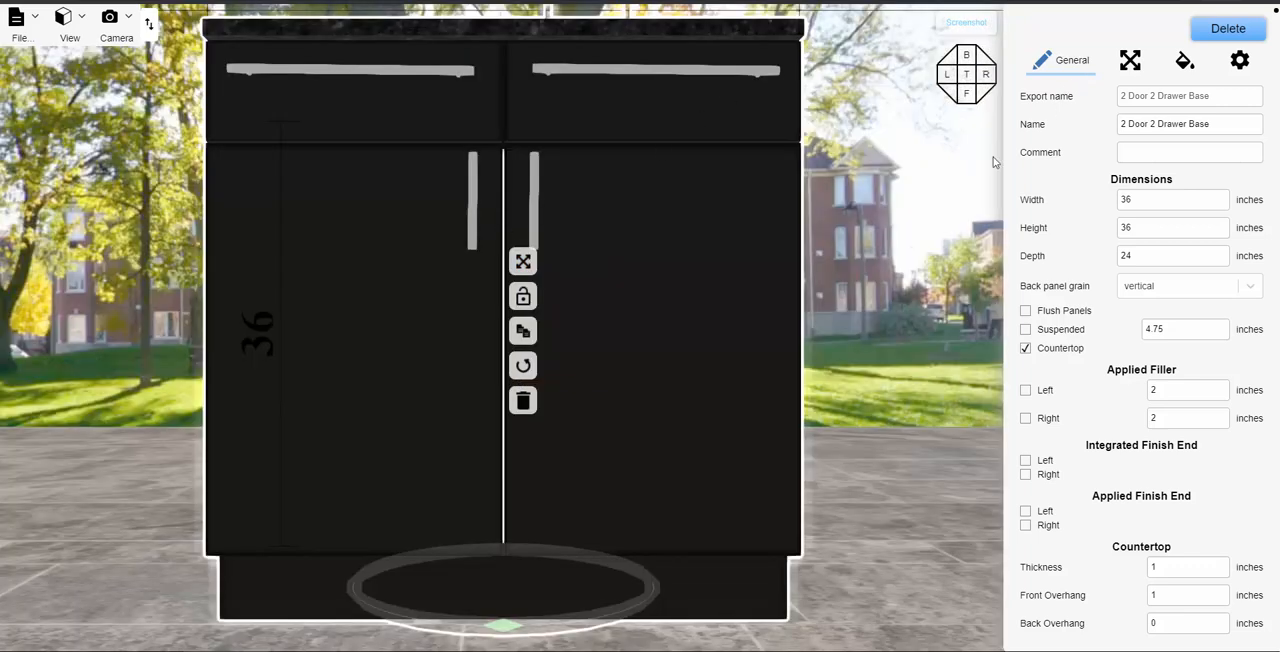
left_click(1183, 65)
left_click(1145, 146)
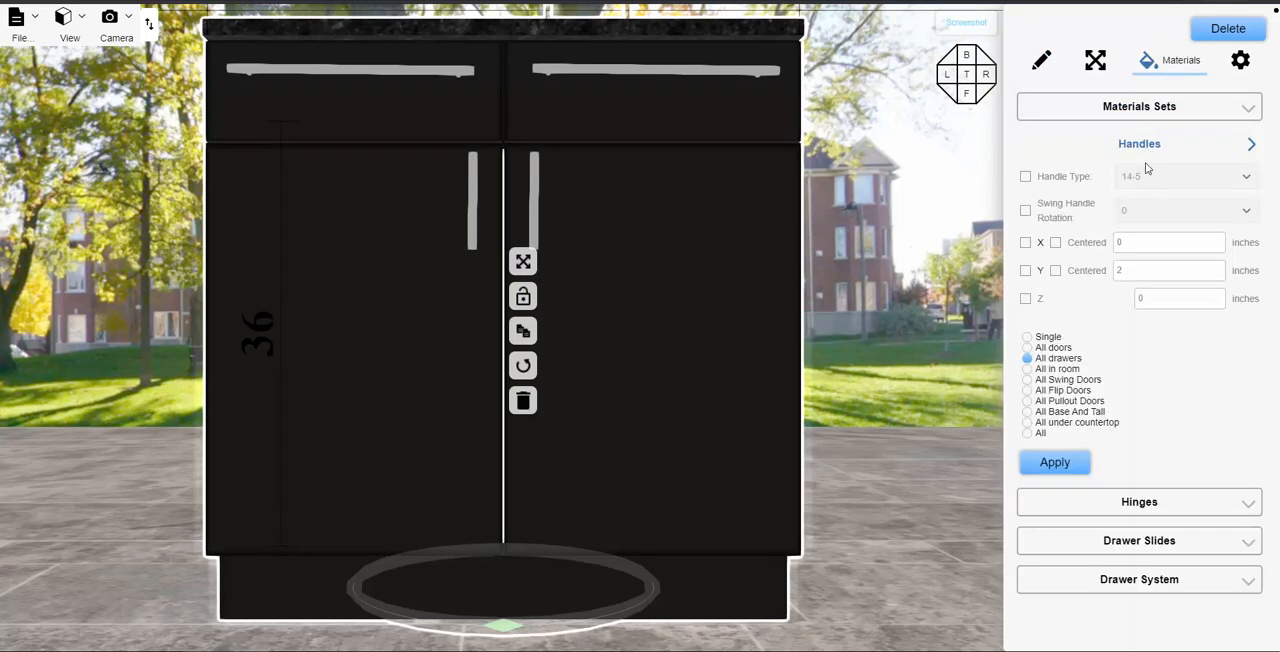
left_click(1025, 176)
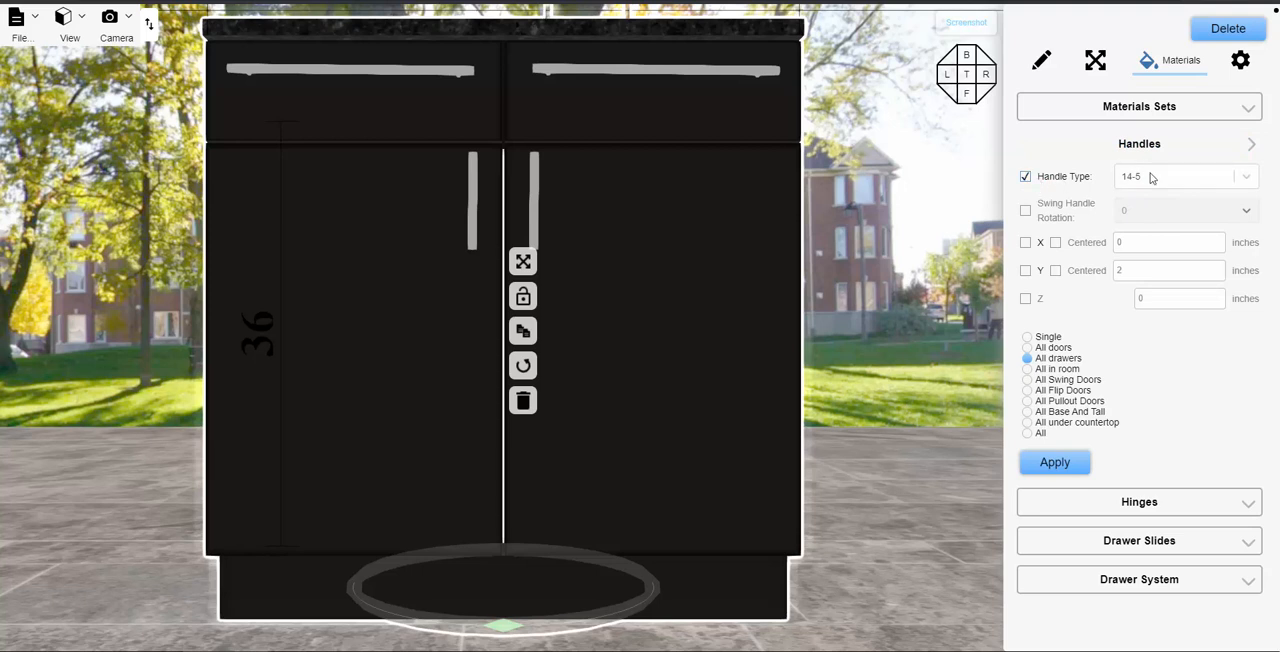
left_click(1151, 177)
left_click(1166, 316)
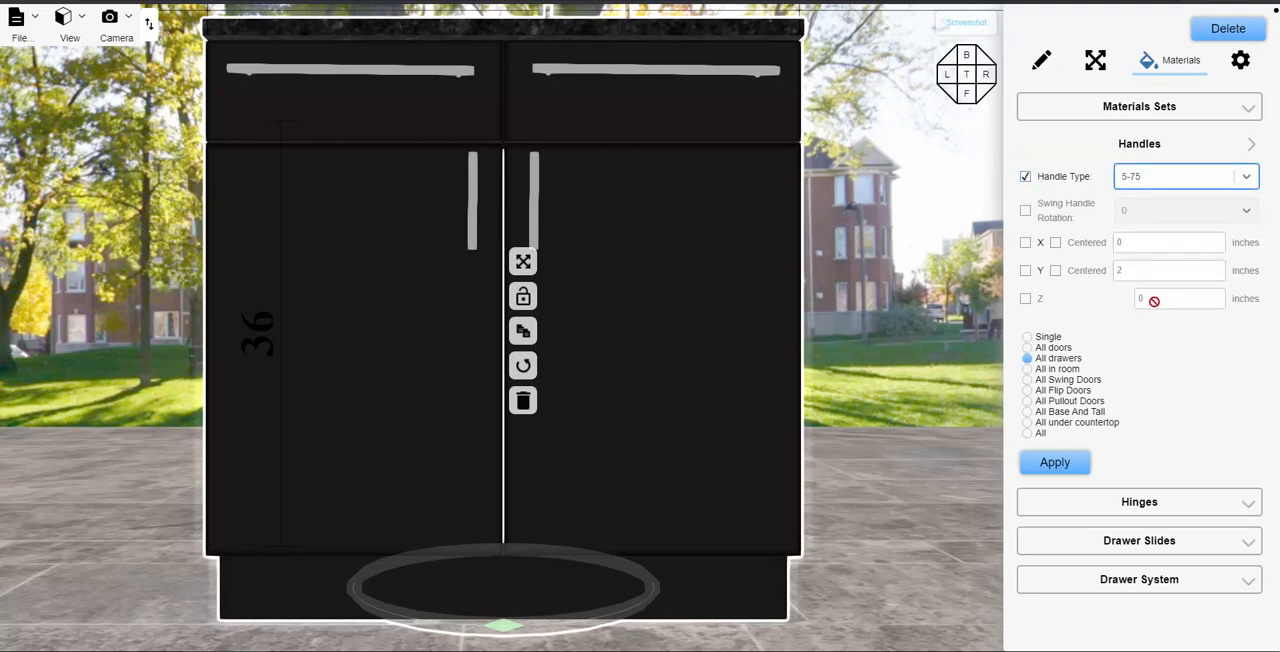
left_click(1027, 337)
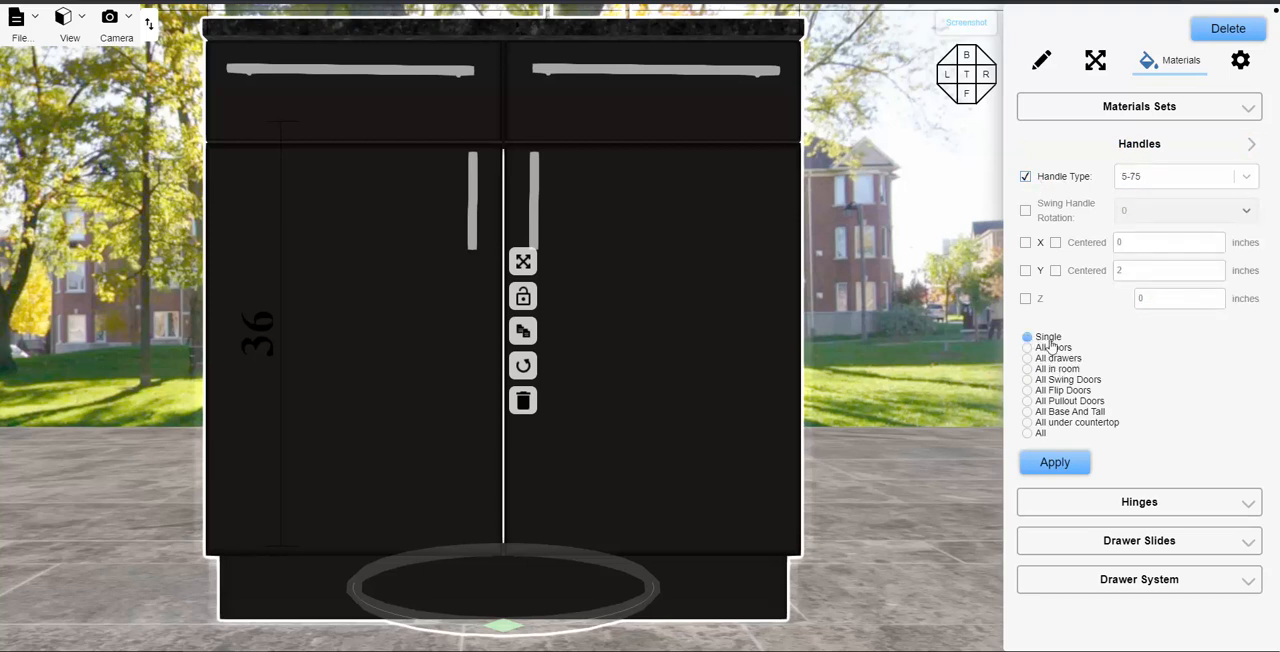
left_click(1055, 464)
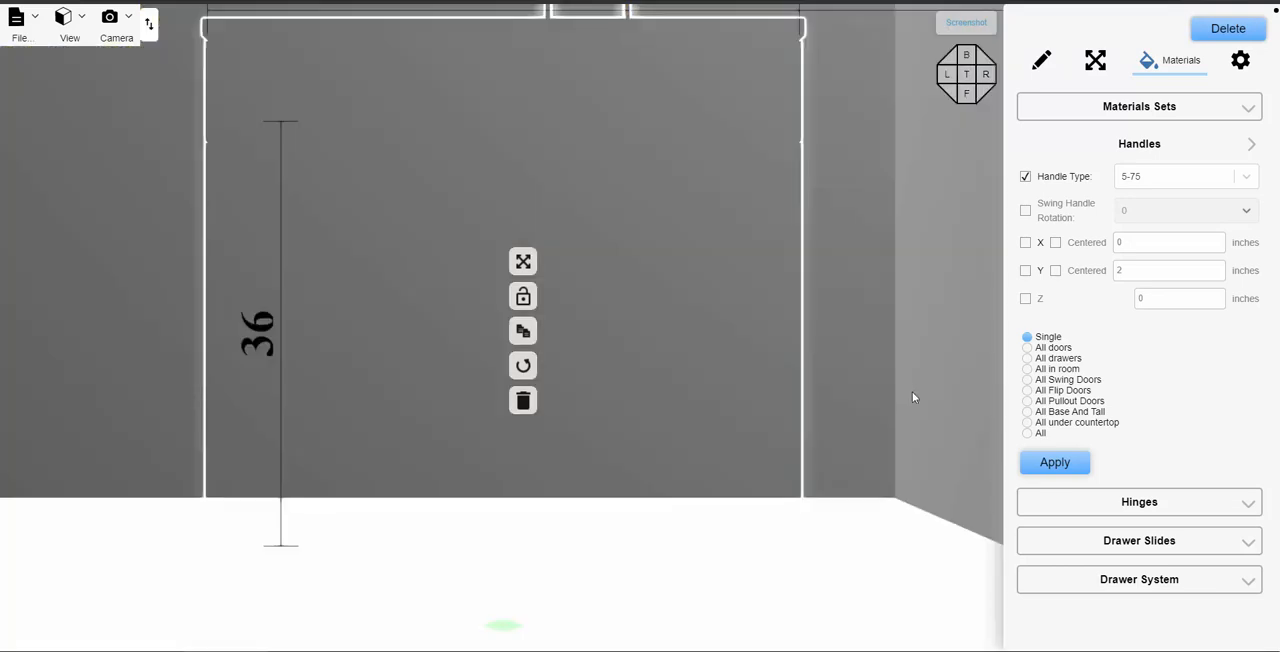
left_click(901, 444)
left_click_drag(897, 506, 889, 507)
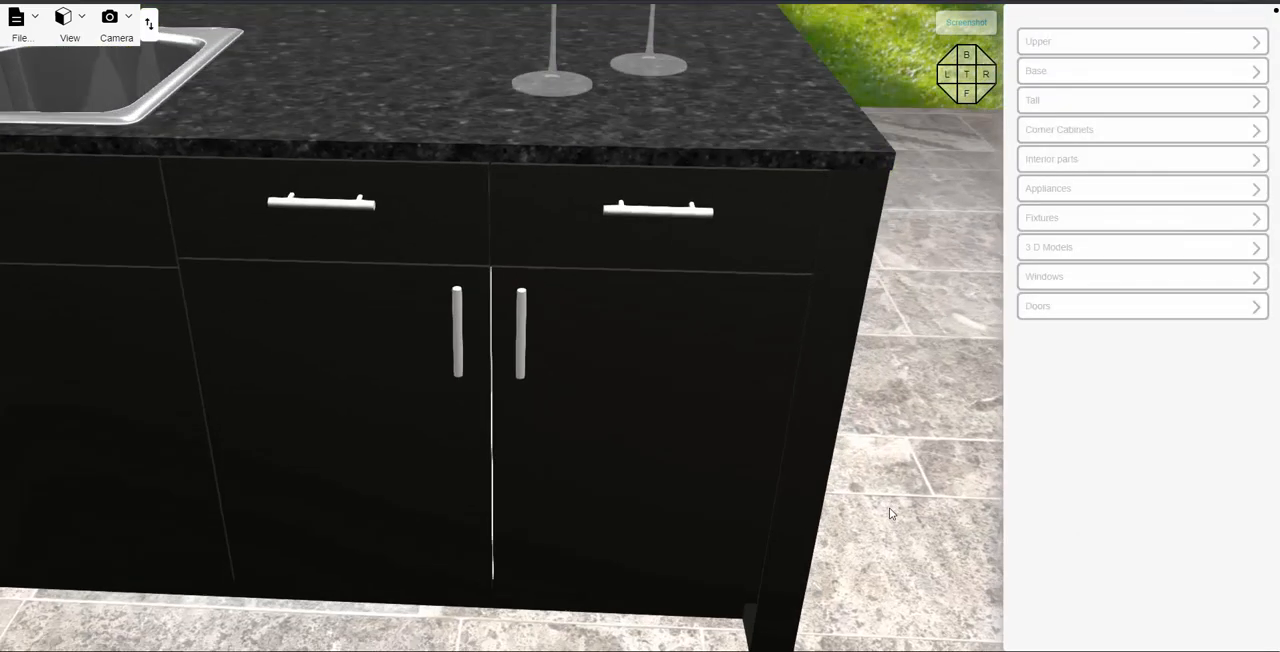
- Examine the island and the cabinet wall from several angles with the new drawer handles
scroll(872, 405, "down", 5)
scroll(814, 409, "down", 5)
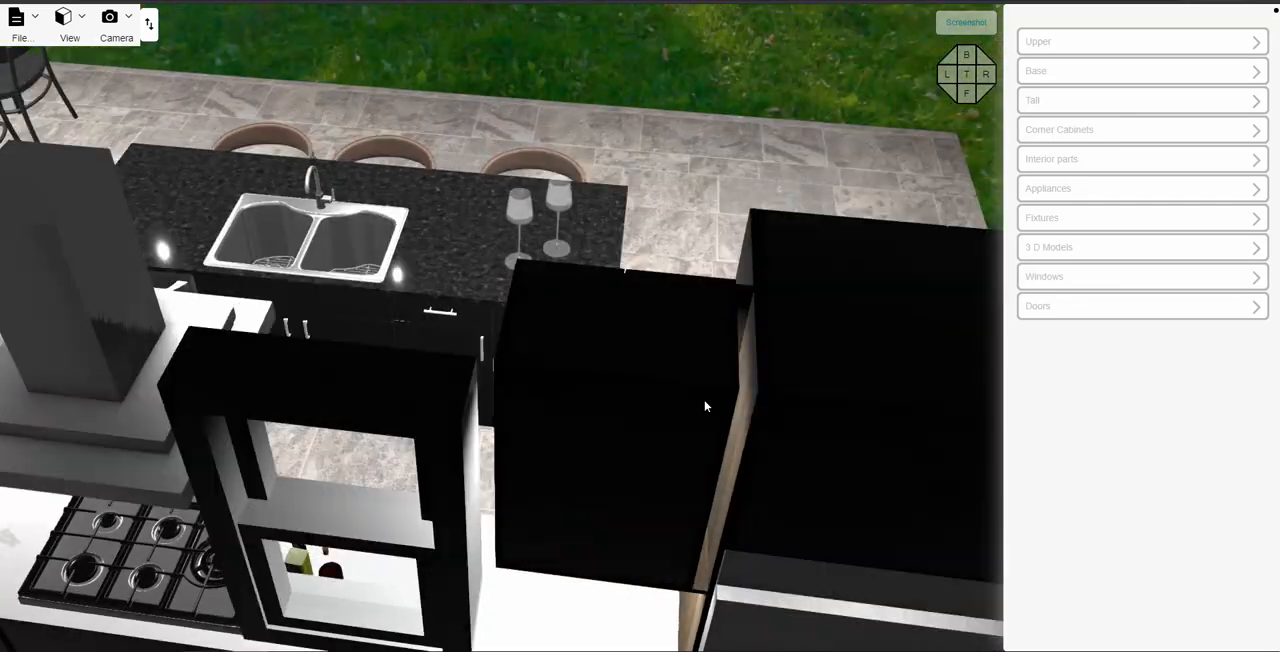
left_click_drag(705, 406, 384, 303)
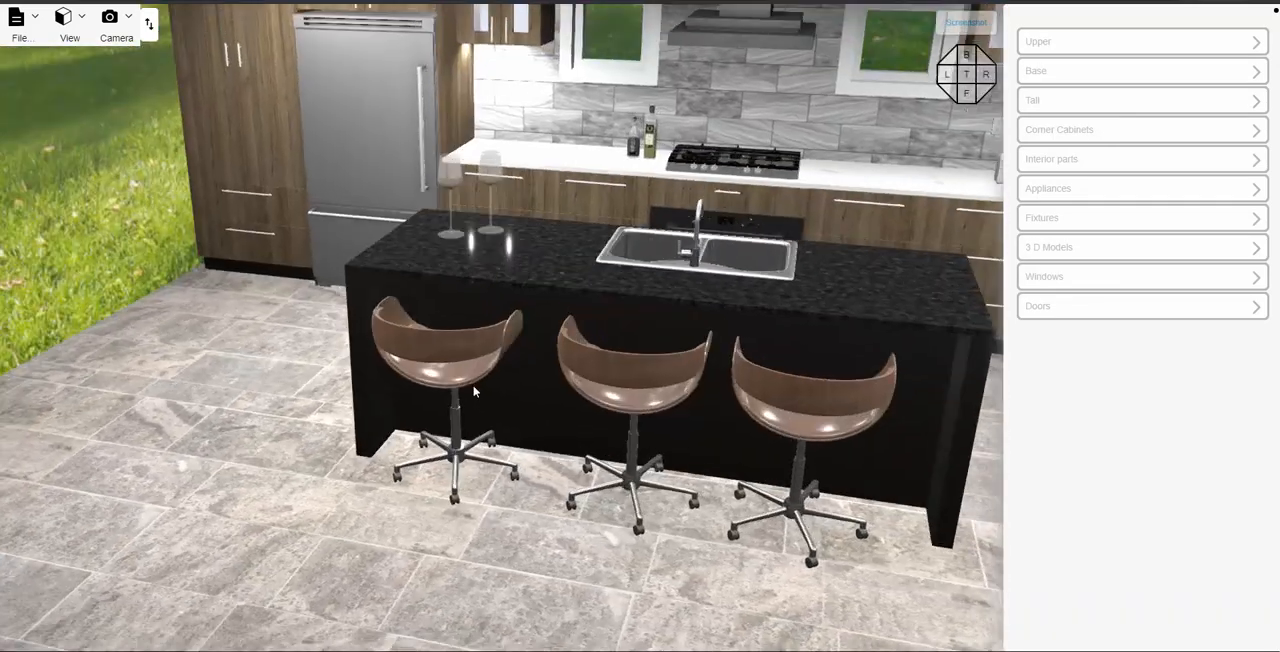
scroll(477, 391, "down", 3)
left_click_drag(548, 482, 451, 253)
scroll(584, 479, "down", 2)
scroll(650, 498, "up", 2)
scroll(627, 497, "up", 2)
scroll(476, 168, "down", 2)
right_click_drag(451, 249, 451, 246)
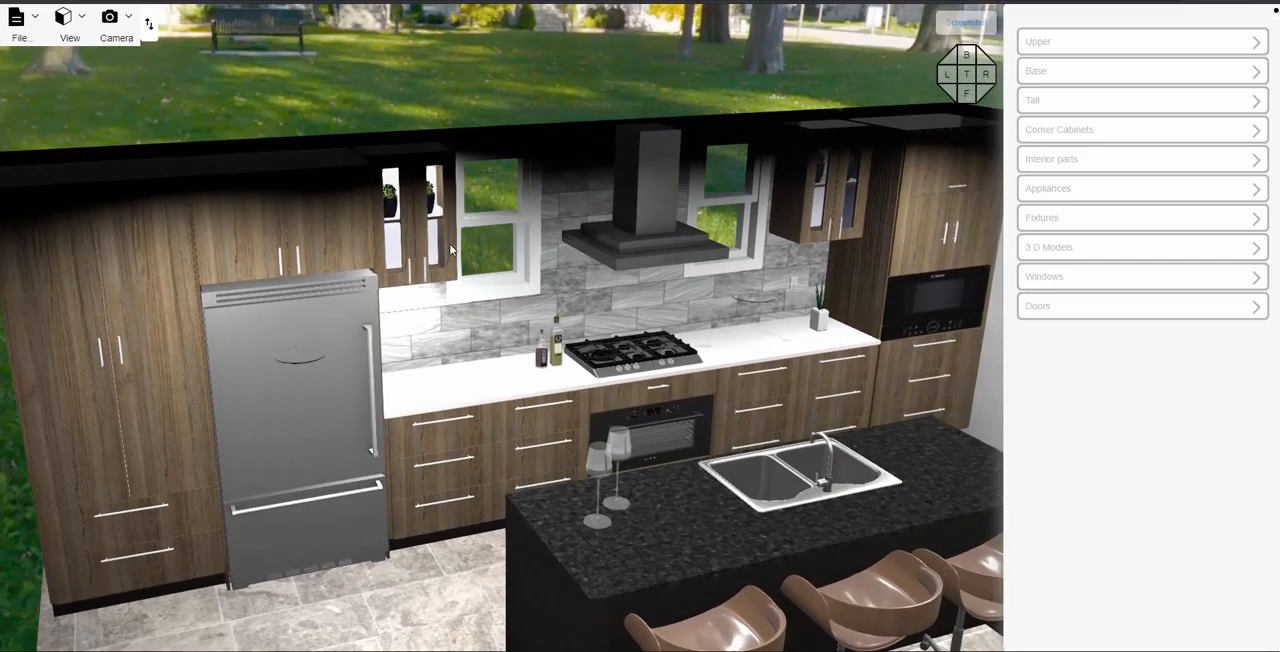
- Set the swing handle rotation to horizontal with X centered for all doors, starting from the 2 Door Upper cabinet beside the refrigerator
left_click(427, 250)
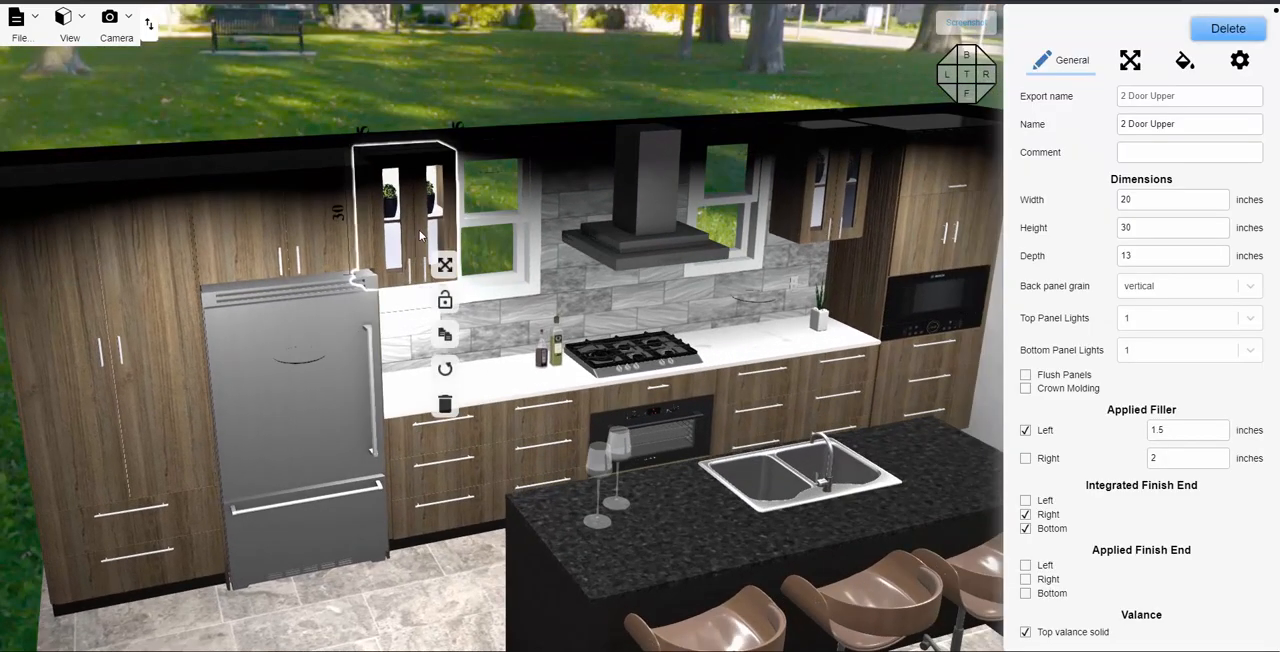
left_click(1180, 61)
left_click(1134, 147)
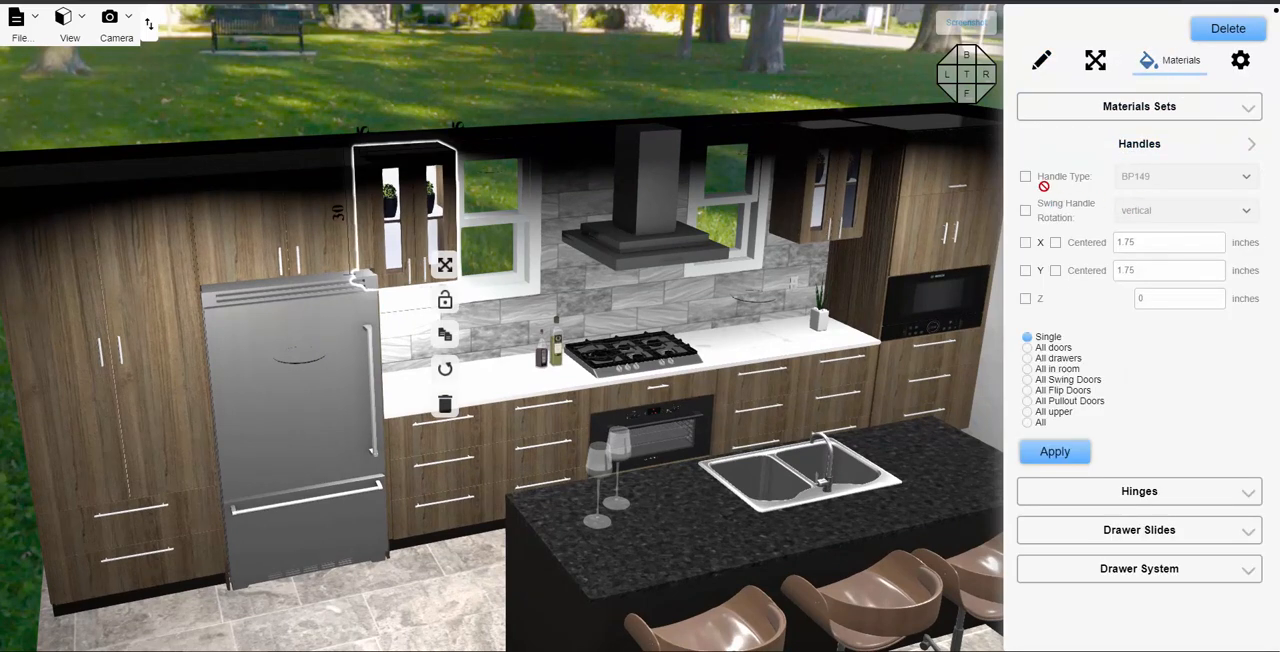
left_click(1025, 212)
left_click(1158, 218)
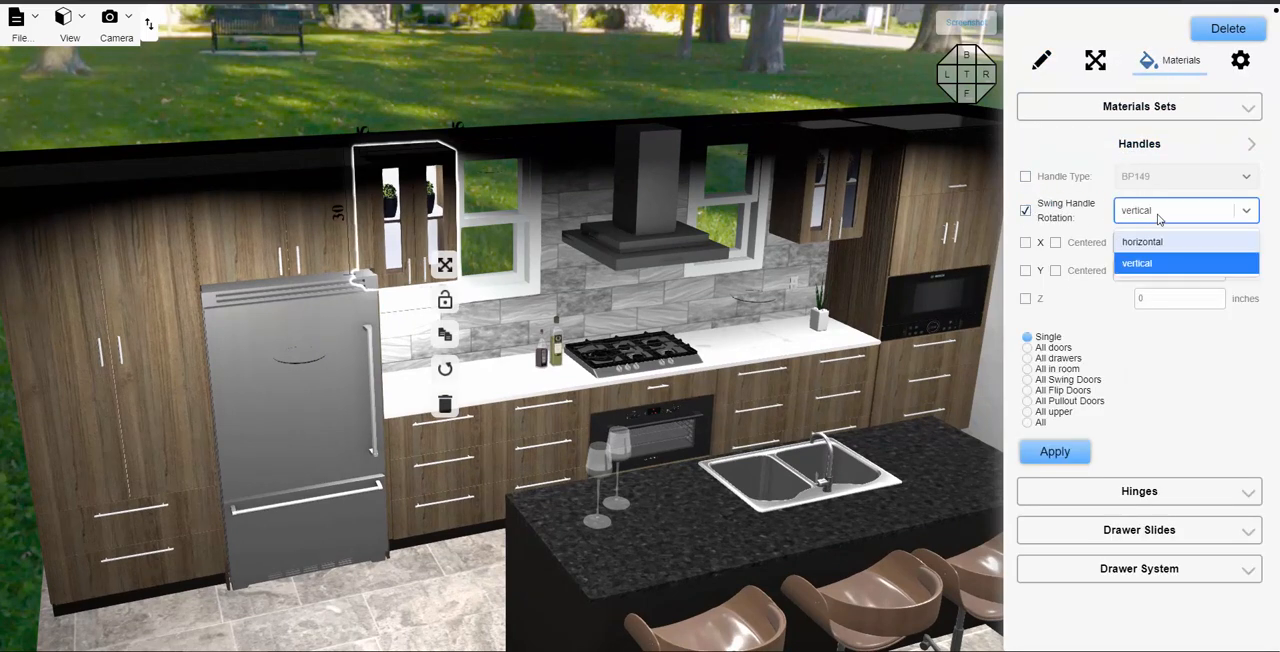
left_click(1150, 238)
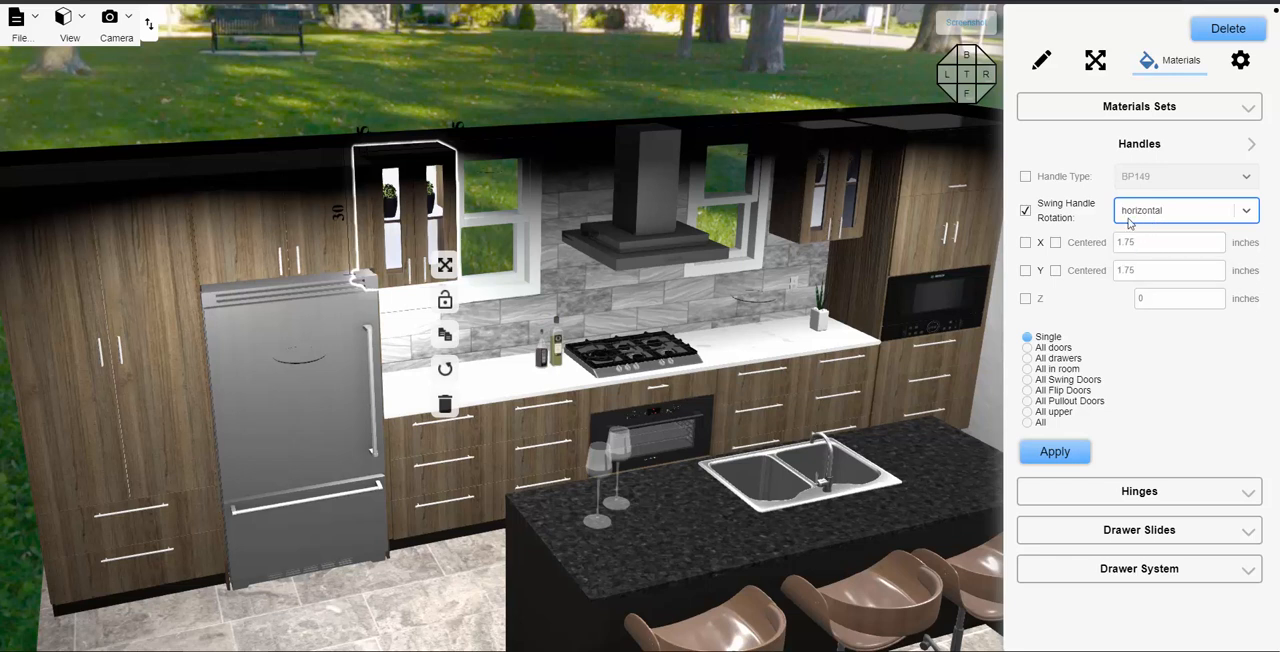
left_click(1025, 242)
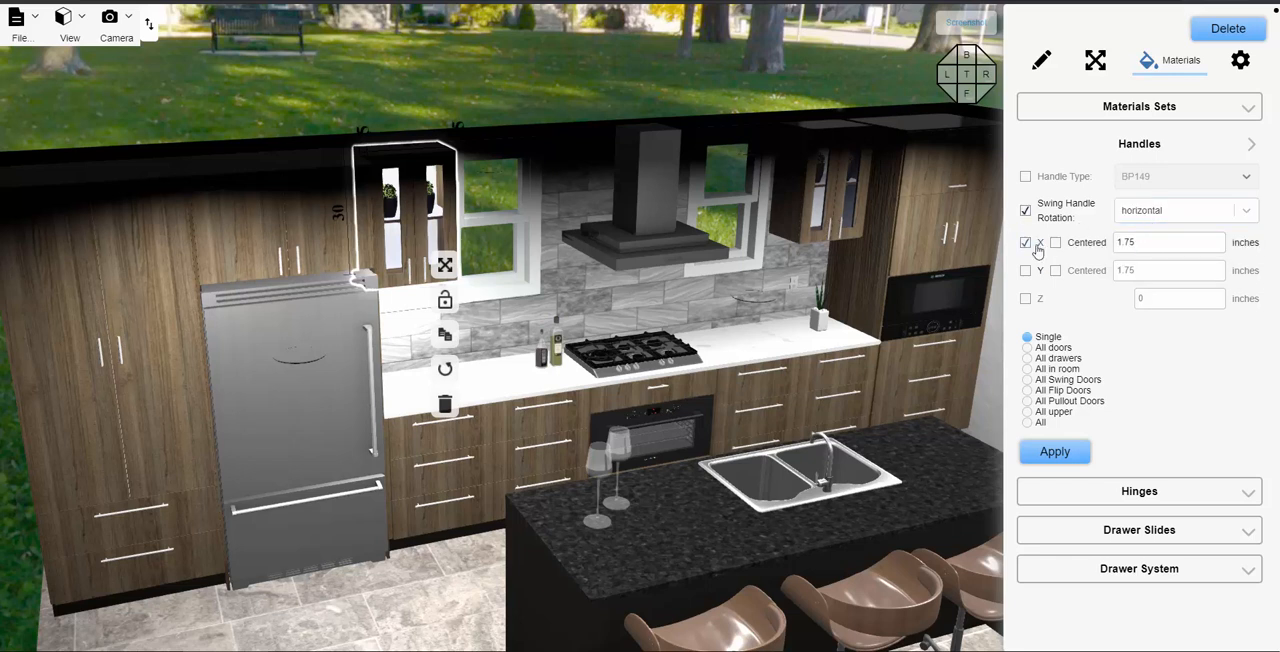
left_click(1056, 244)
left_click(1027, 348)
left_click(1067, 453)
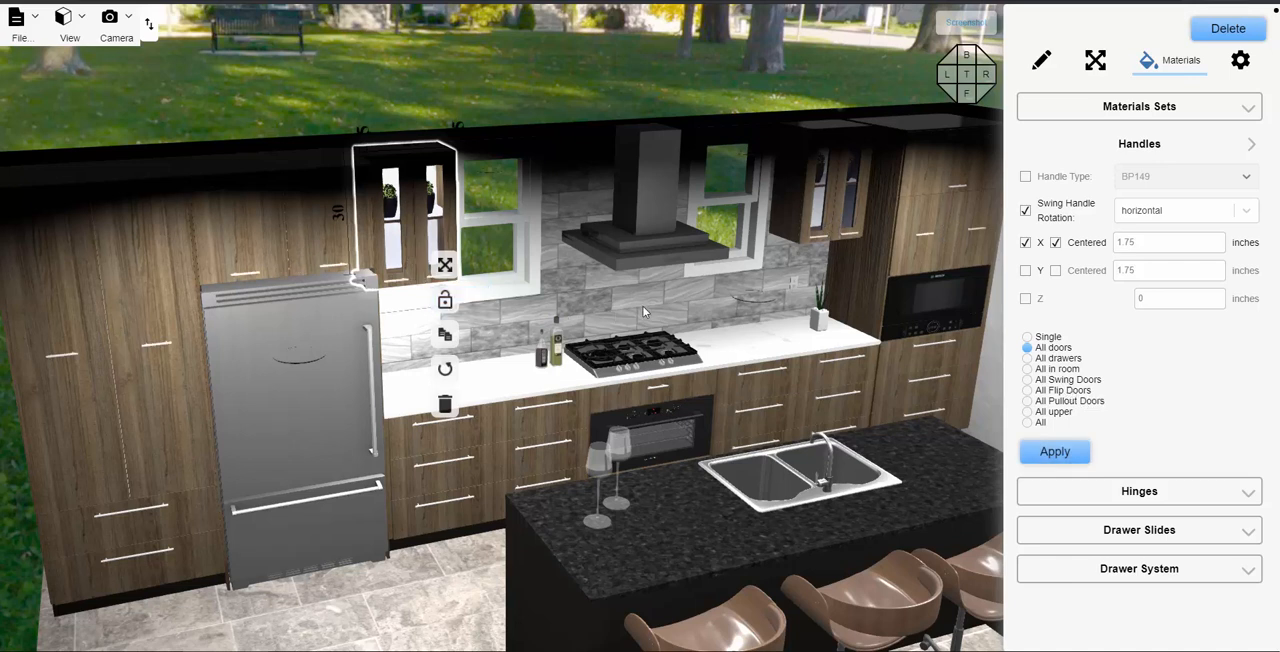
- Open the handle options of the Two Doors exterior part on the tall cabinet with the built-in microwave
left_click_drag(801, 290, 671, 384)
left_click(692, 395)
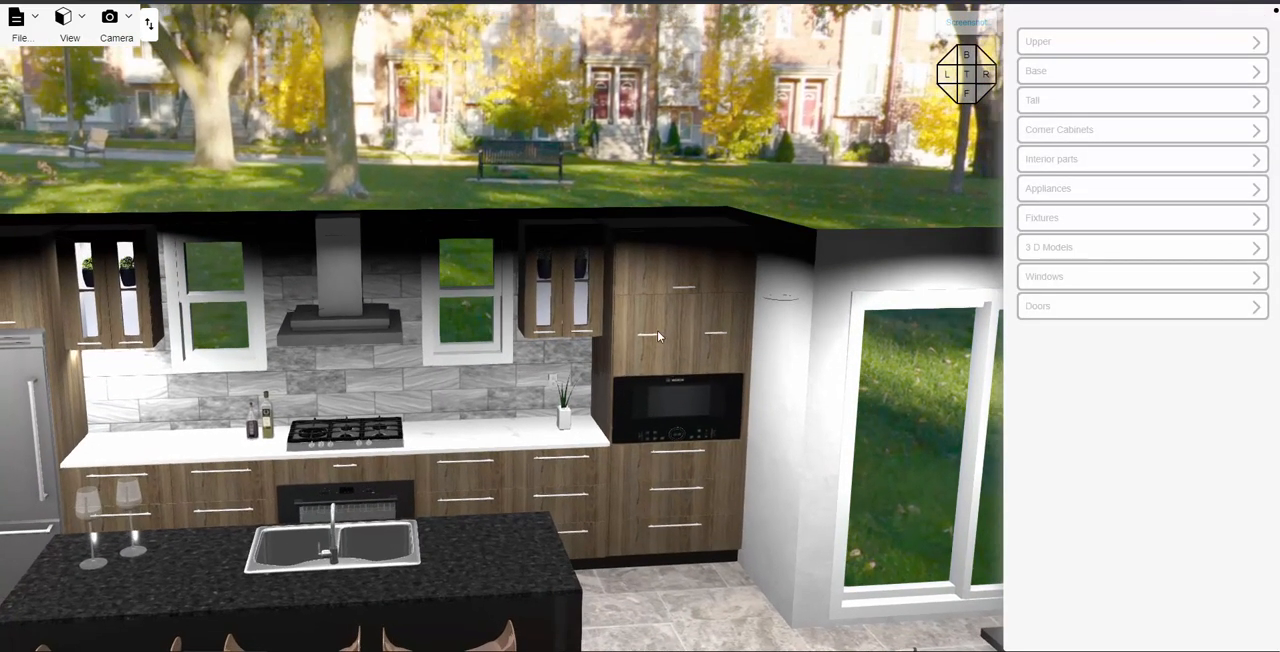
left_click(670, 332)
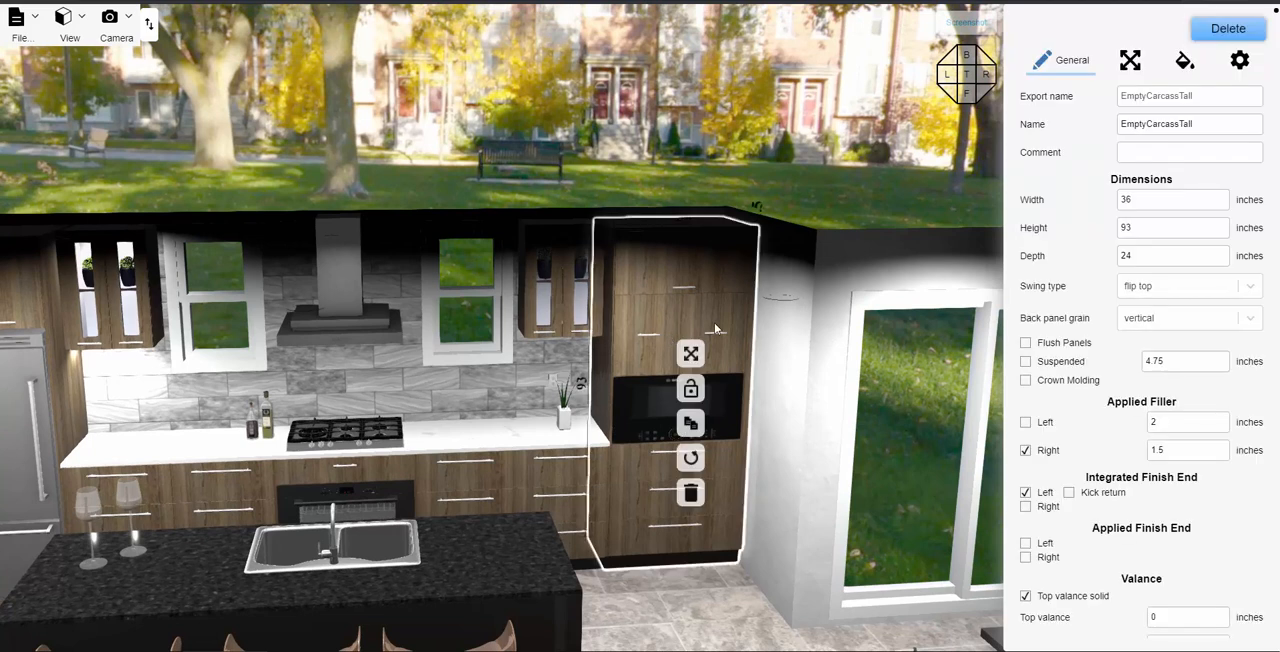
left_click(1240, 60)
left_click(1133, 63)
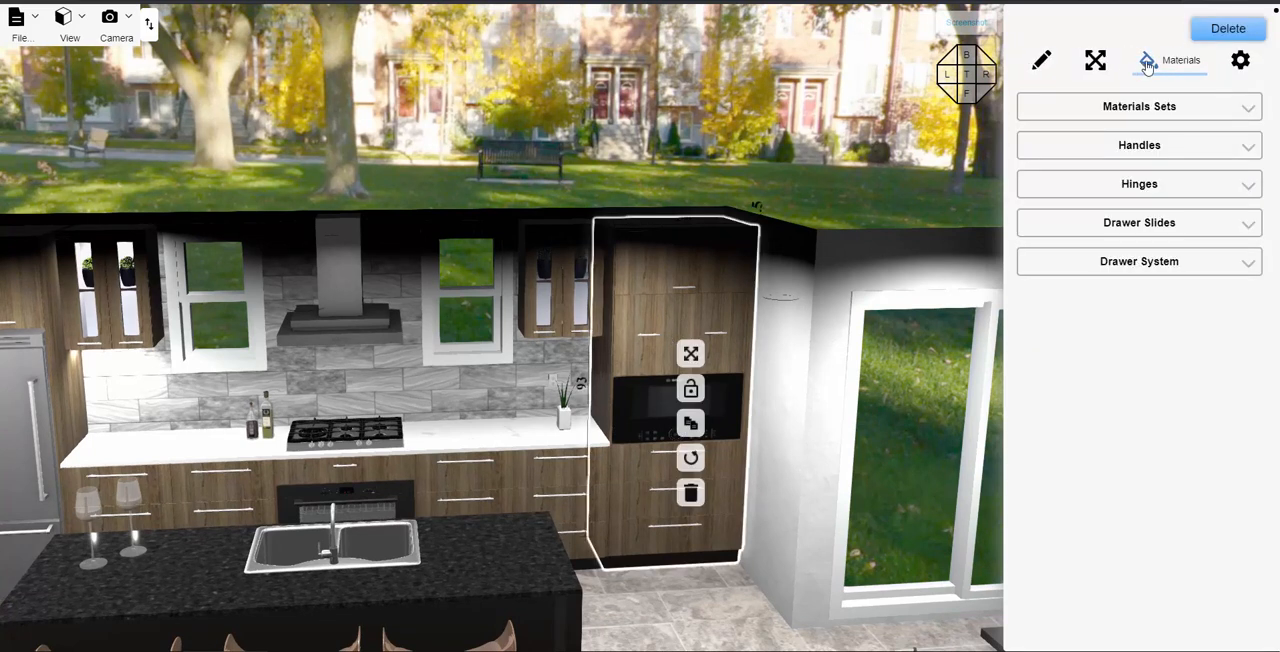
left_click(1237, 63)
left_click(1023, 138)
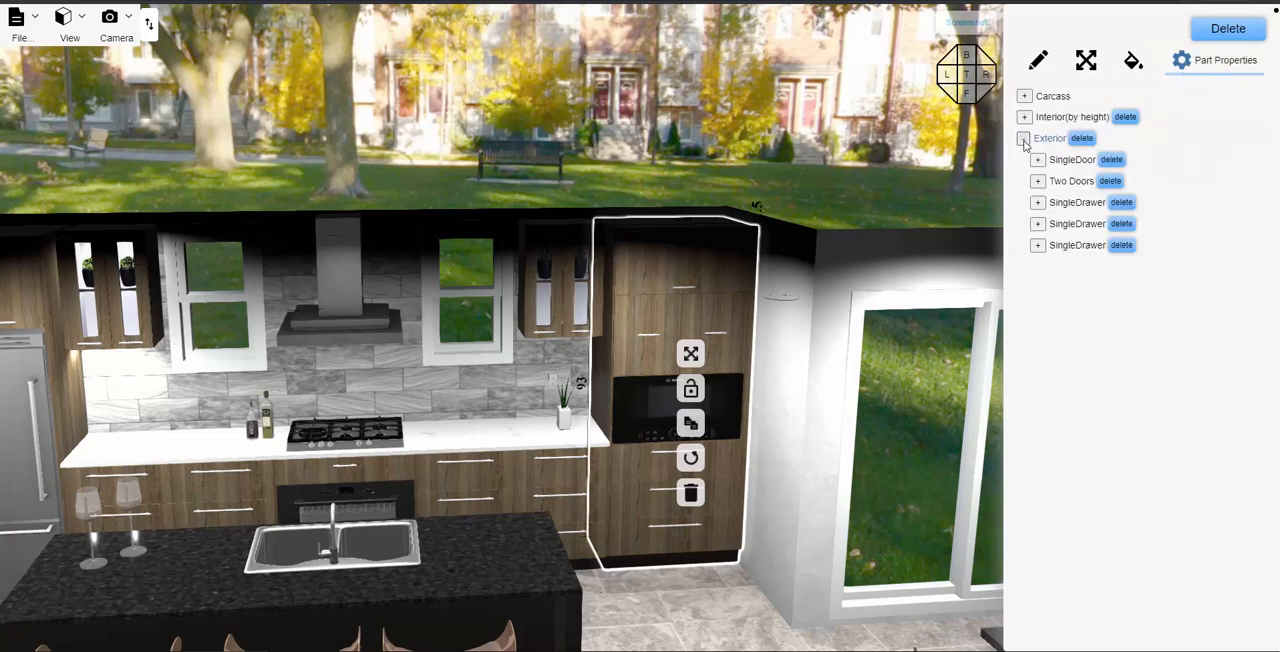
left_click(1048, 185)
left_click(1040, 183)
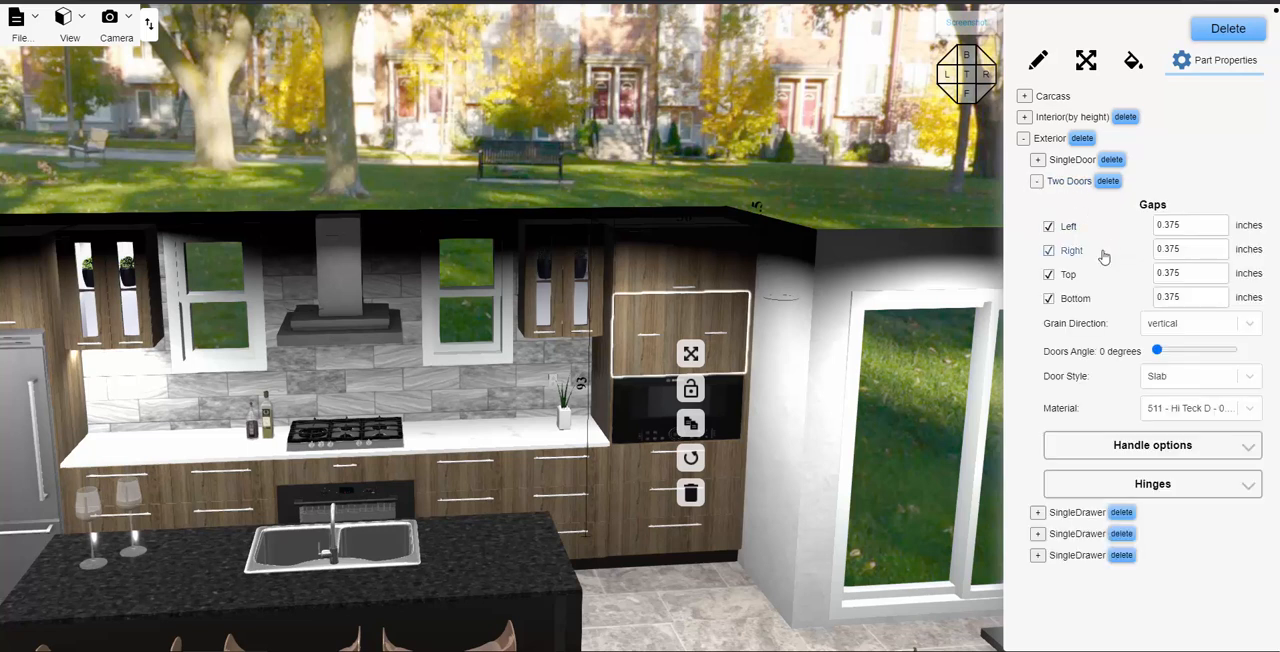
left_click(1160, 448)
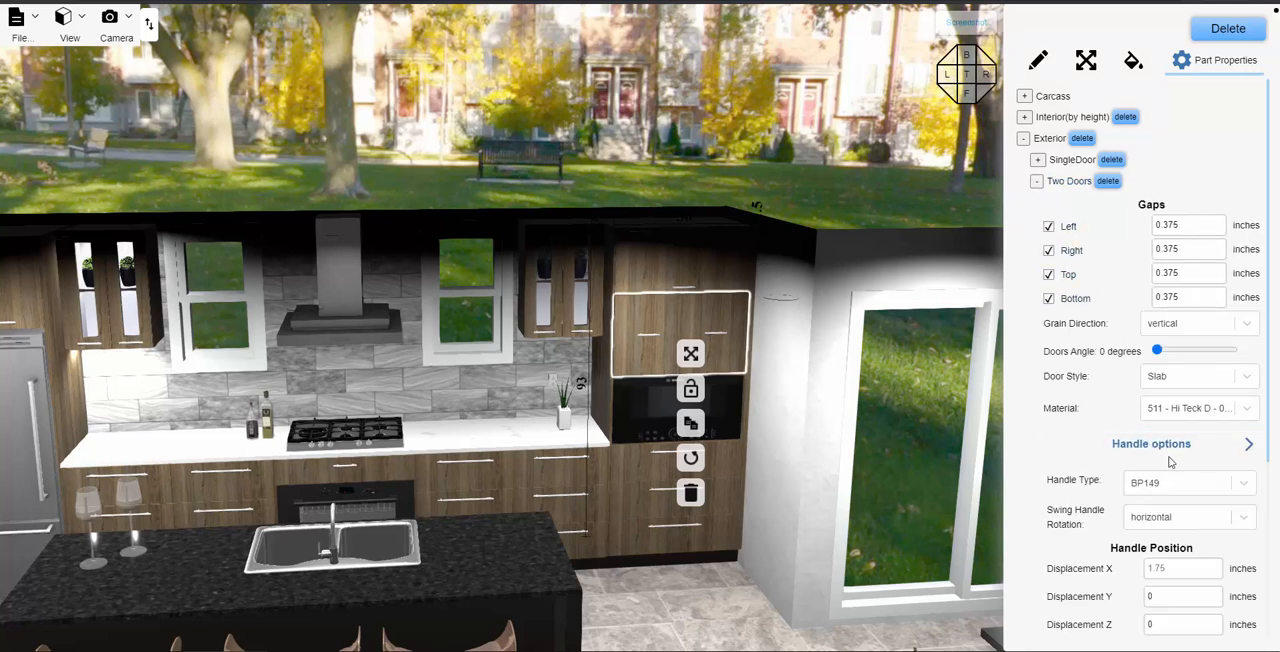
scroll(1140, 400, "down", 1)
scroll(1156, 463, "down", 1)
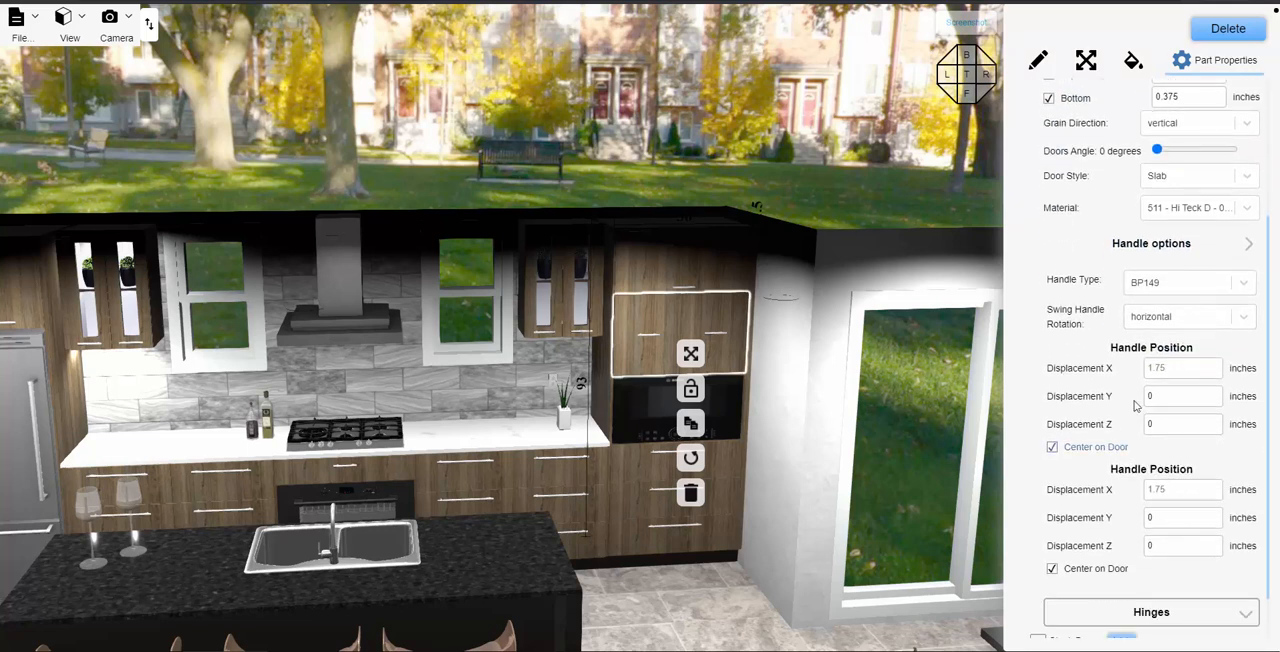
- Set Displacement Y of both handles on the tall cabinet's two doors to -3 inches, and check the result across the kitchen
left_click(1161, 397)
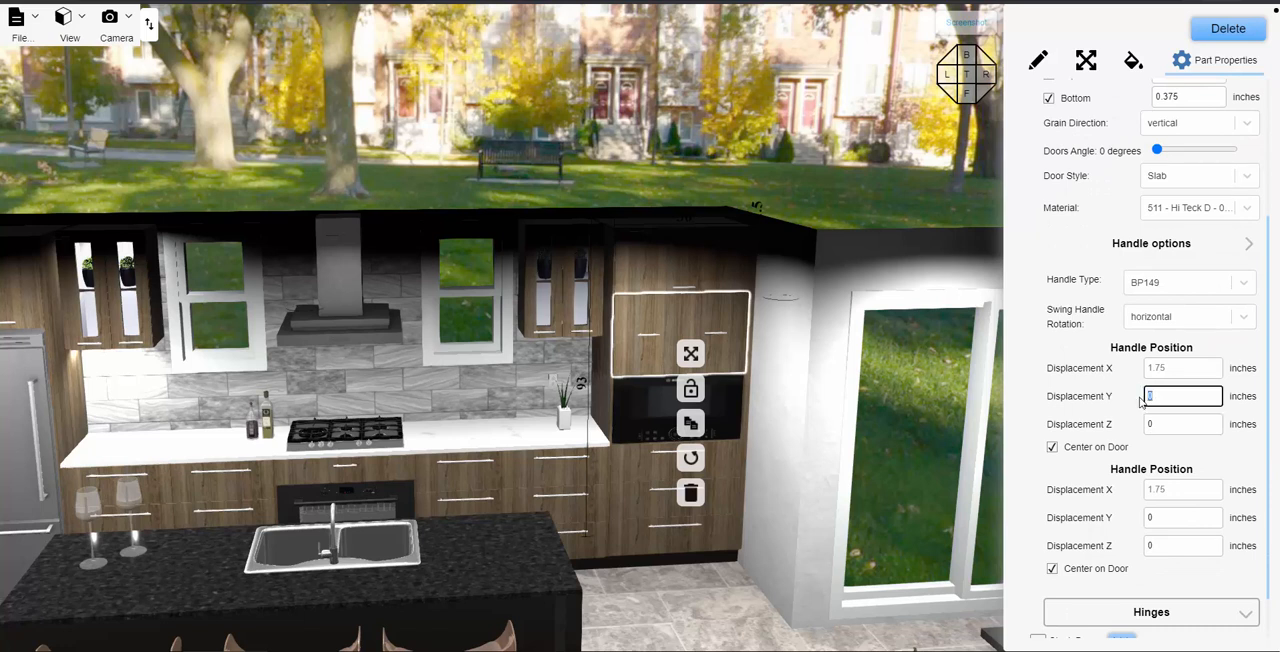
type("-3")
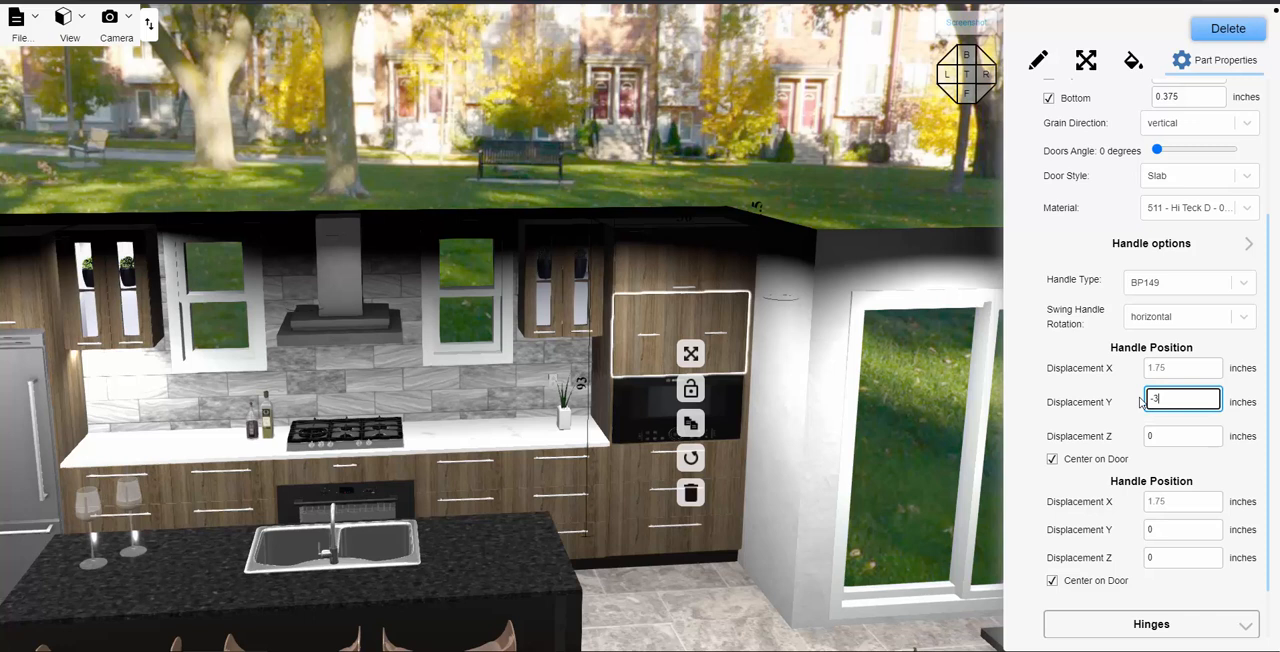
scroll(1150, 450, "down", 1)
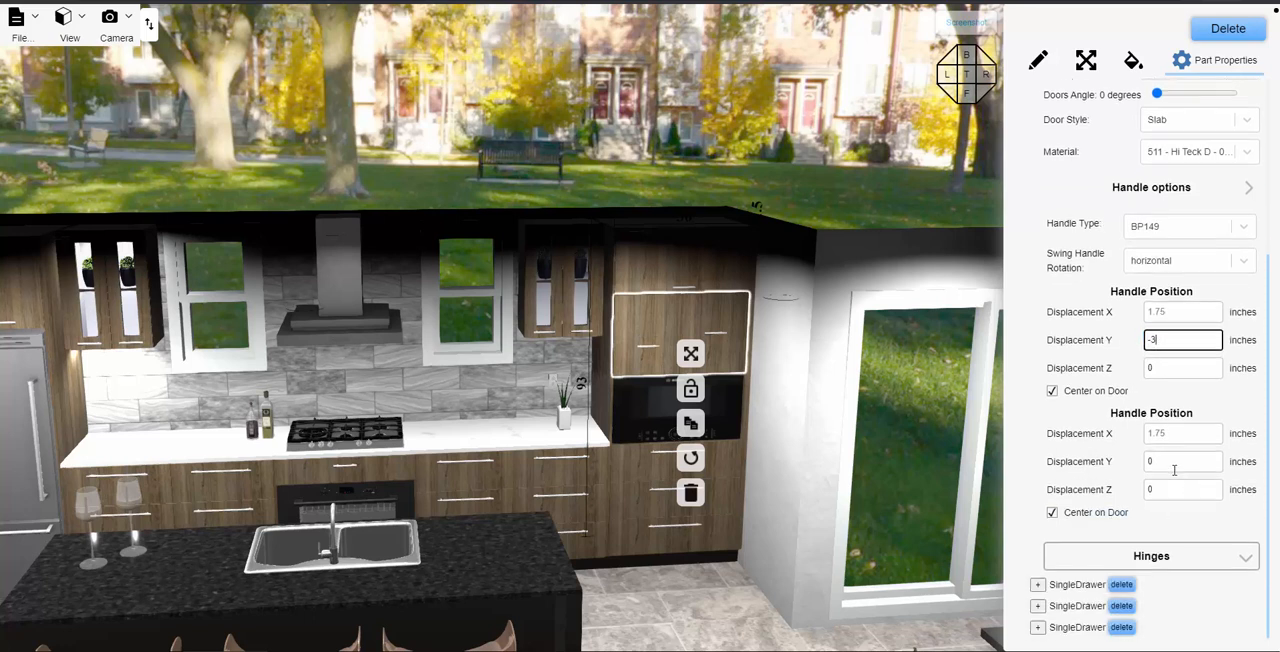
left_click(1141, 461)
type("-3")
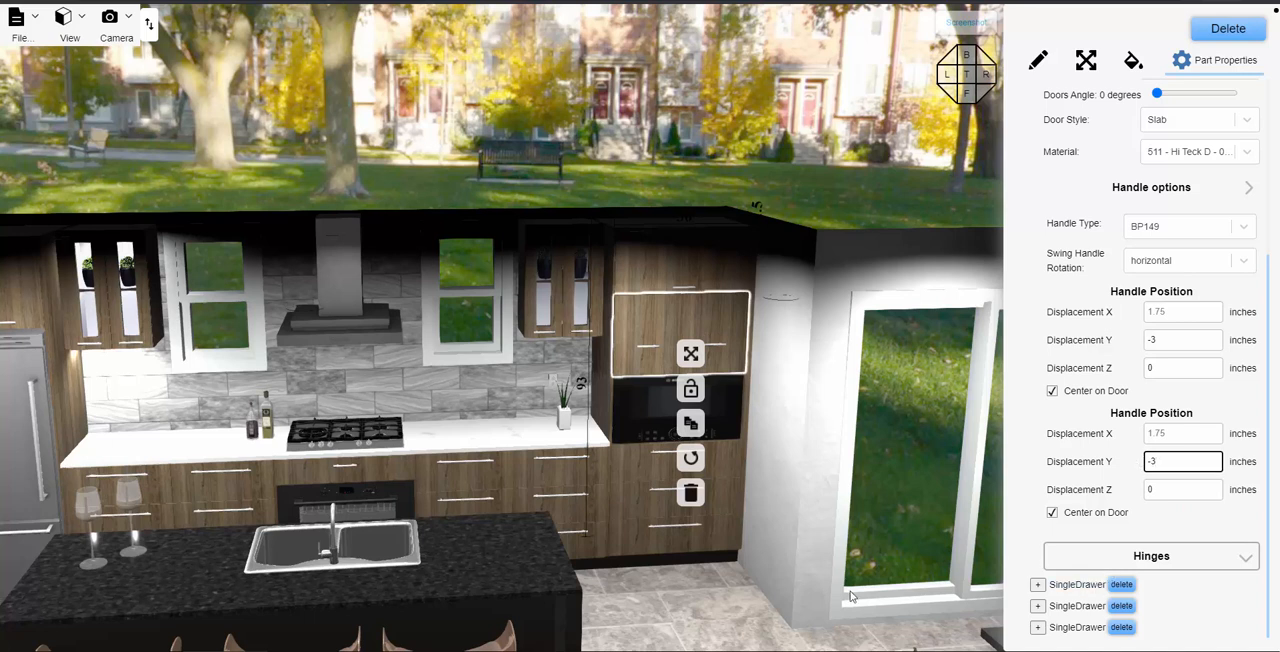
left_click(698, 608)
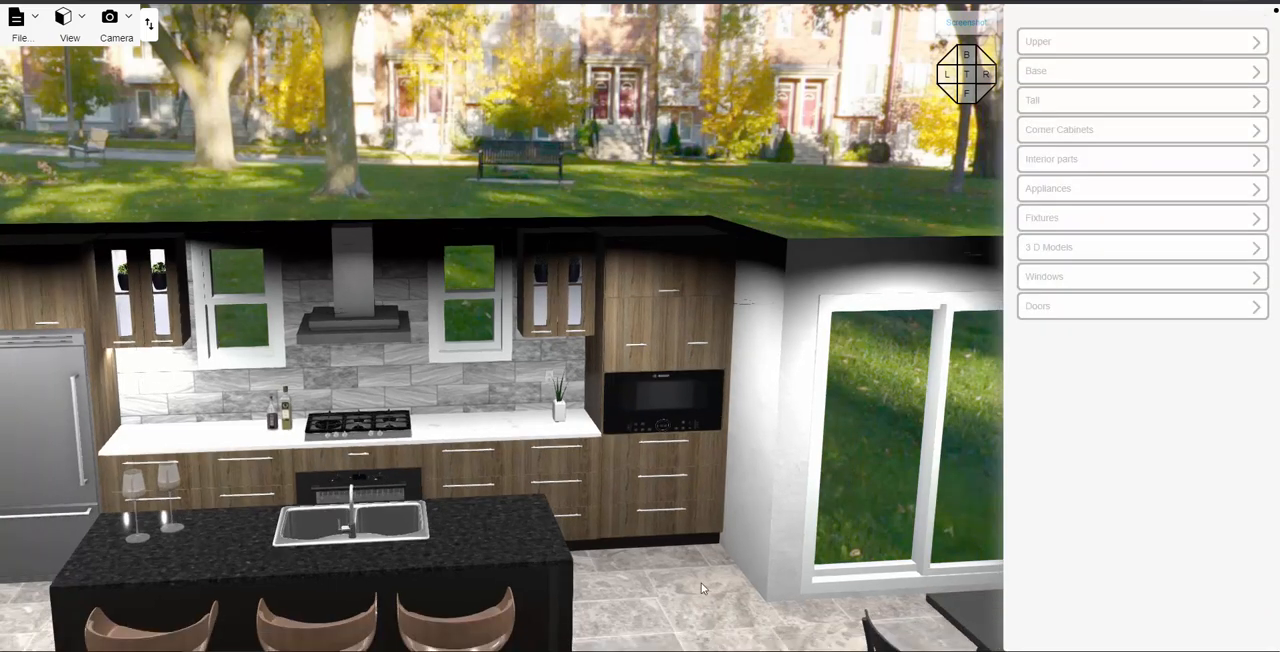
right_click_drag(701, 583, 743, 543)
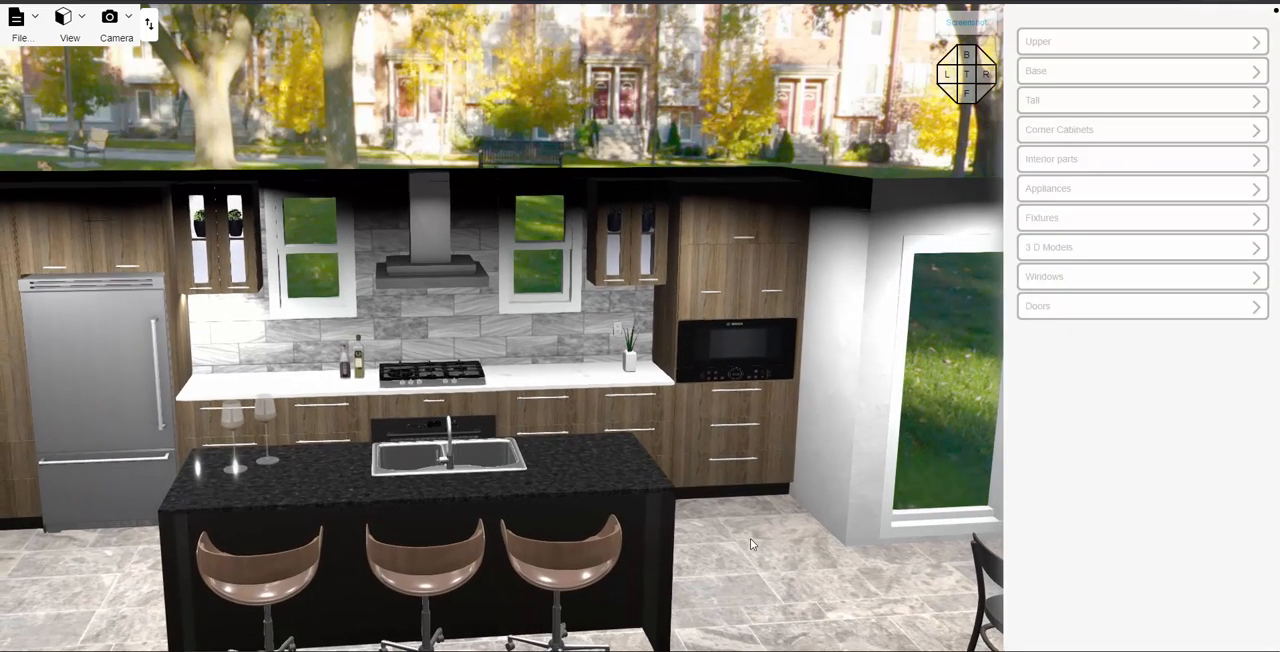
scroll(760, 535, "up", 3)
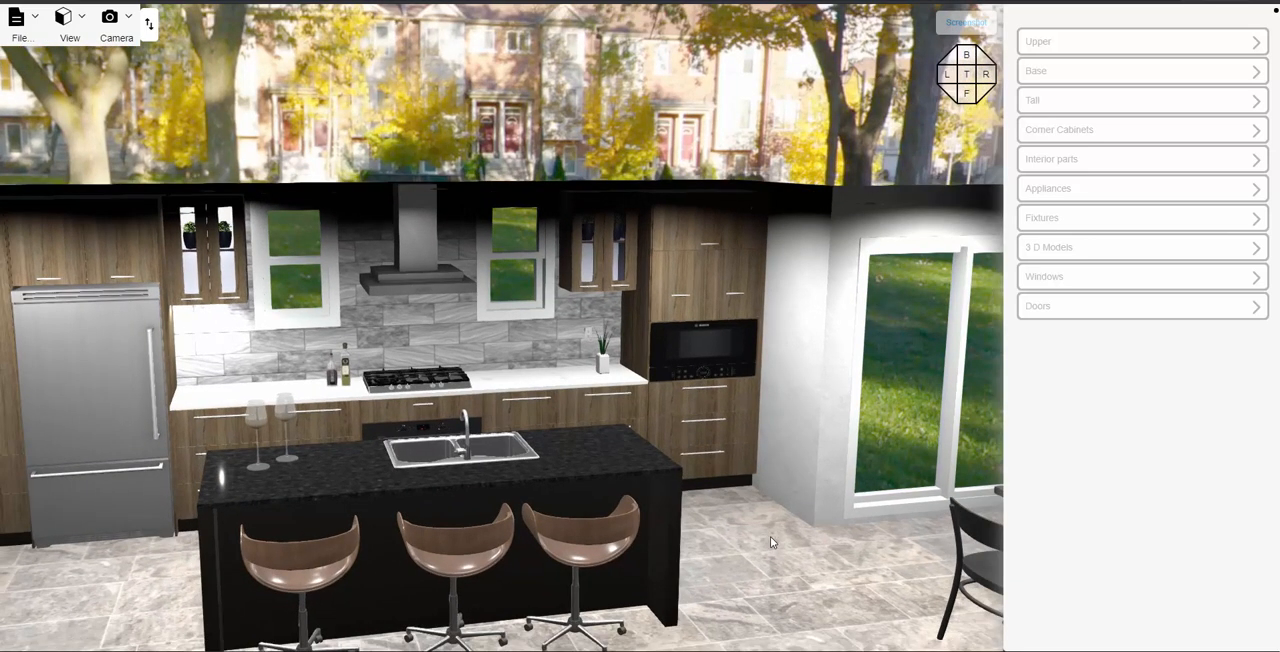
right_click_drag(770, 540, 802, 489)
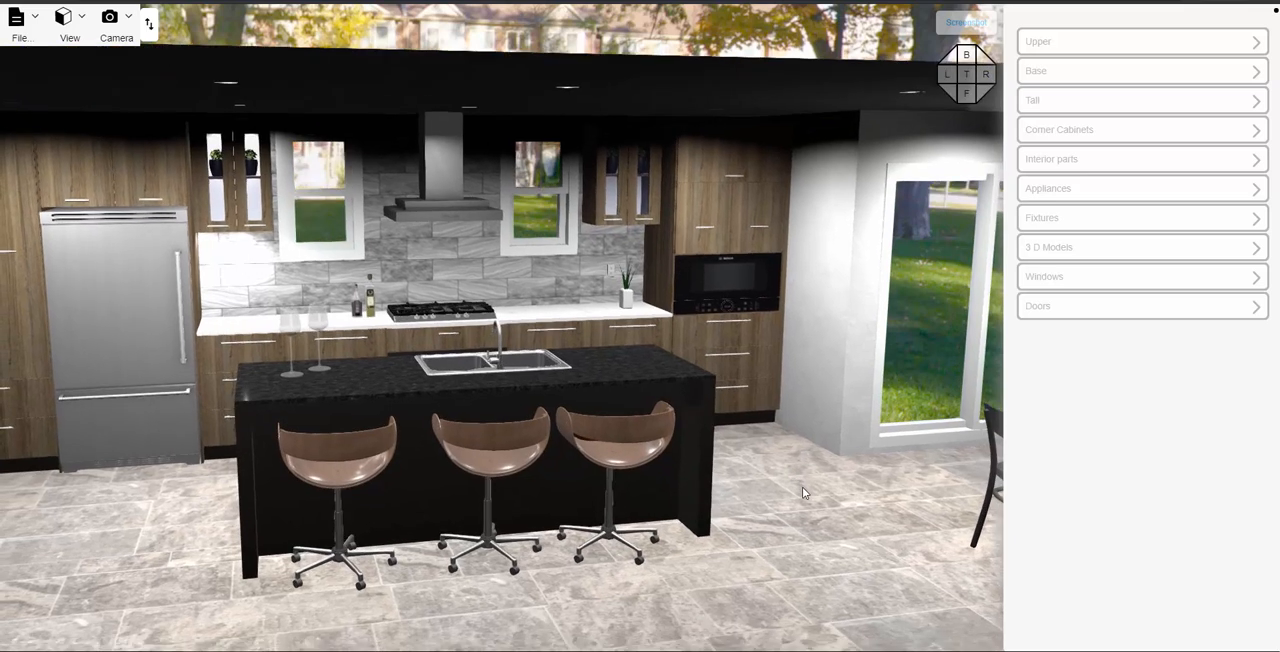